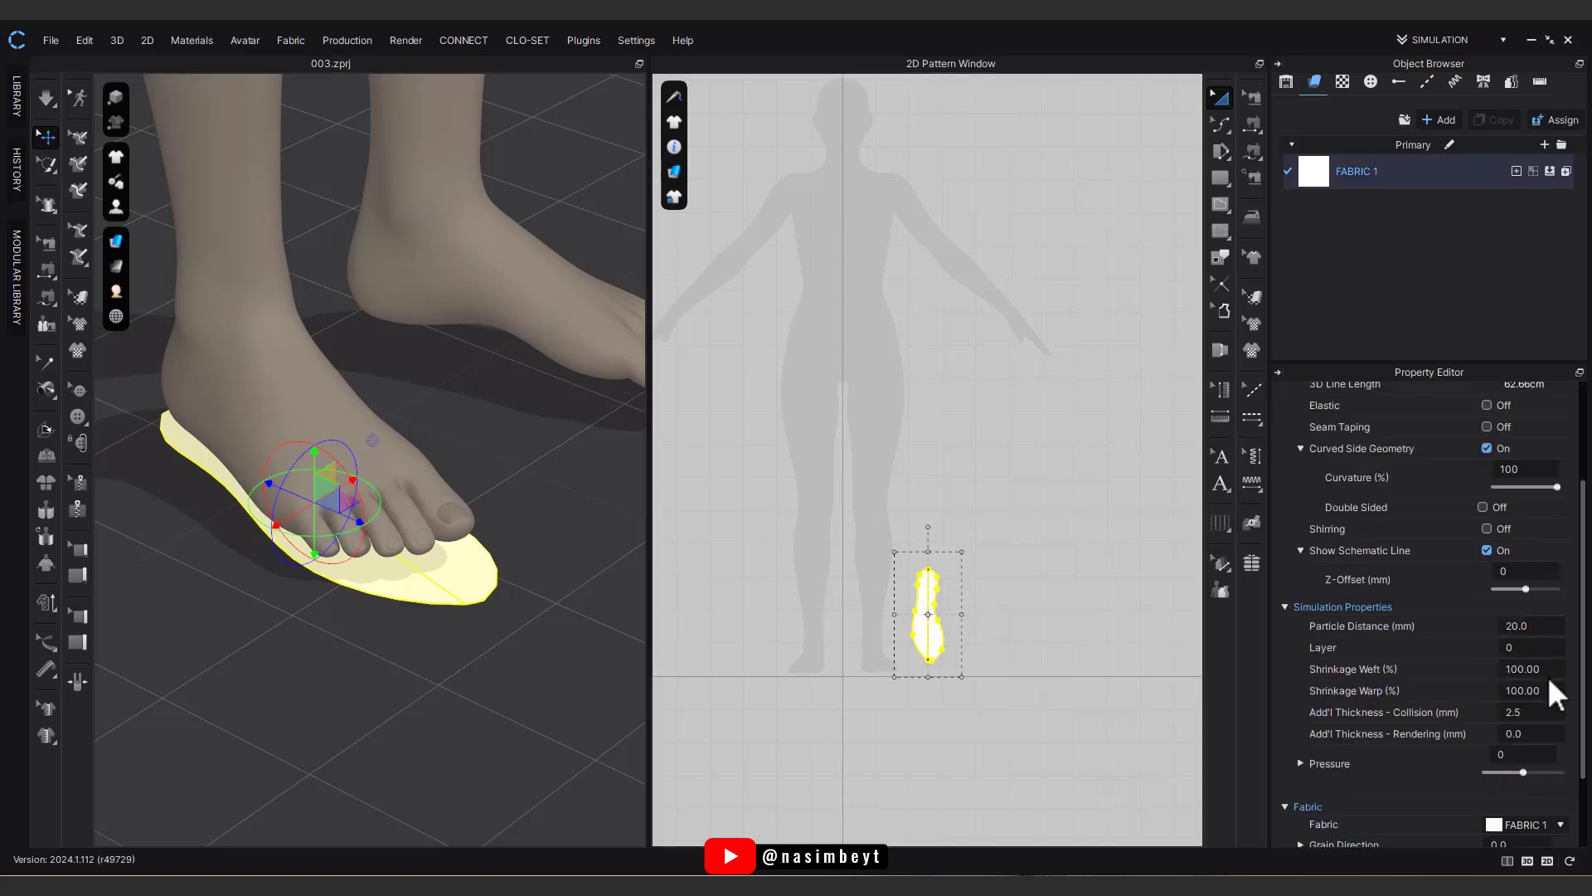
# Step: Set the sole pattern's particle distance to 4 mm
pyautogui.write('4')
pyautogui.press('Return')
pyautogui.click(768, 537)
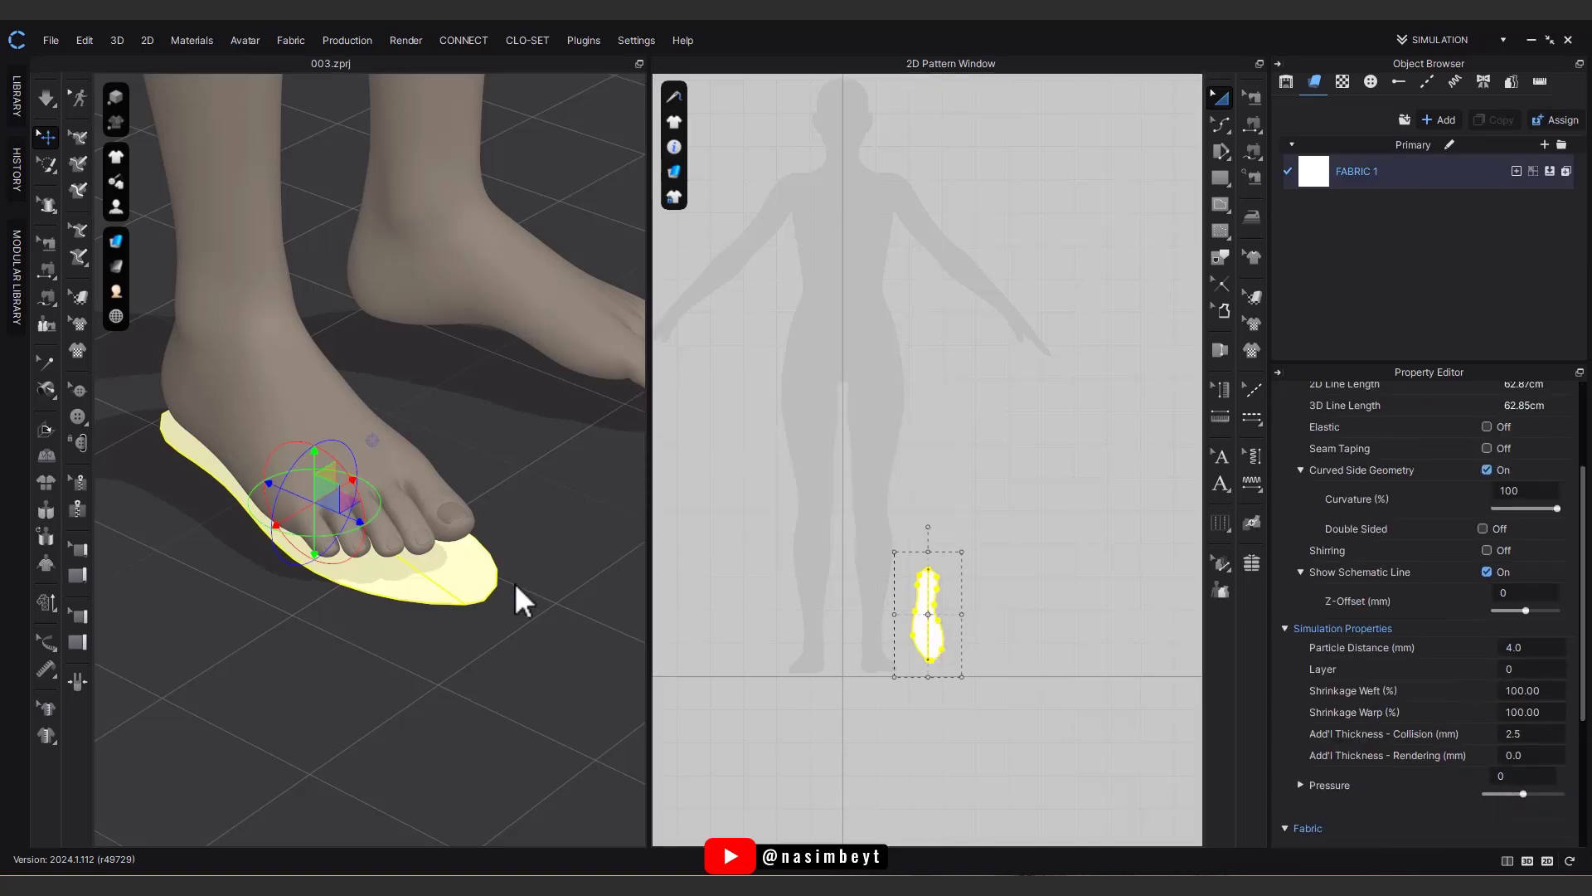
# Step: Smooth the side of the sole pattern's rounded heel by slightly moving a point on its outline
pyautogui.moveTo(415, 633); pyautogui.dragTo(487, 687, button='right')
pyautogui.scroll(10, 922, 596)
pyautogui.scroll(2, 794, 539)
pyautogui.click(954, 332)
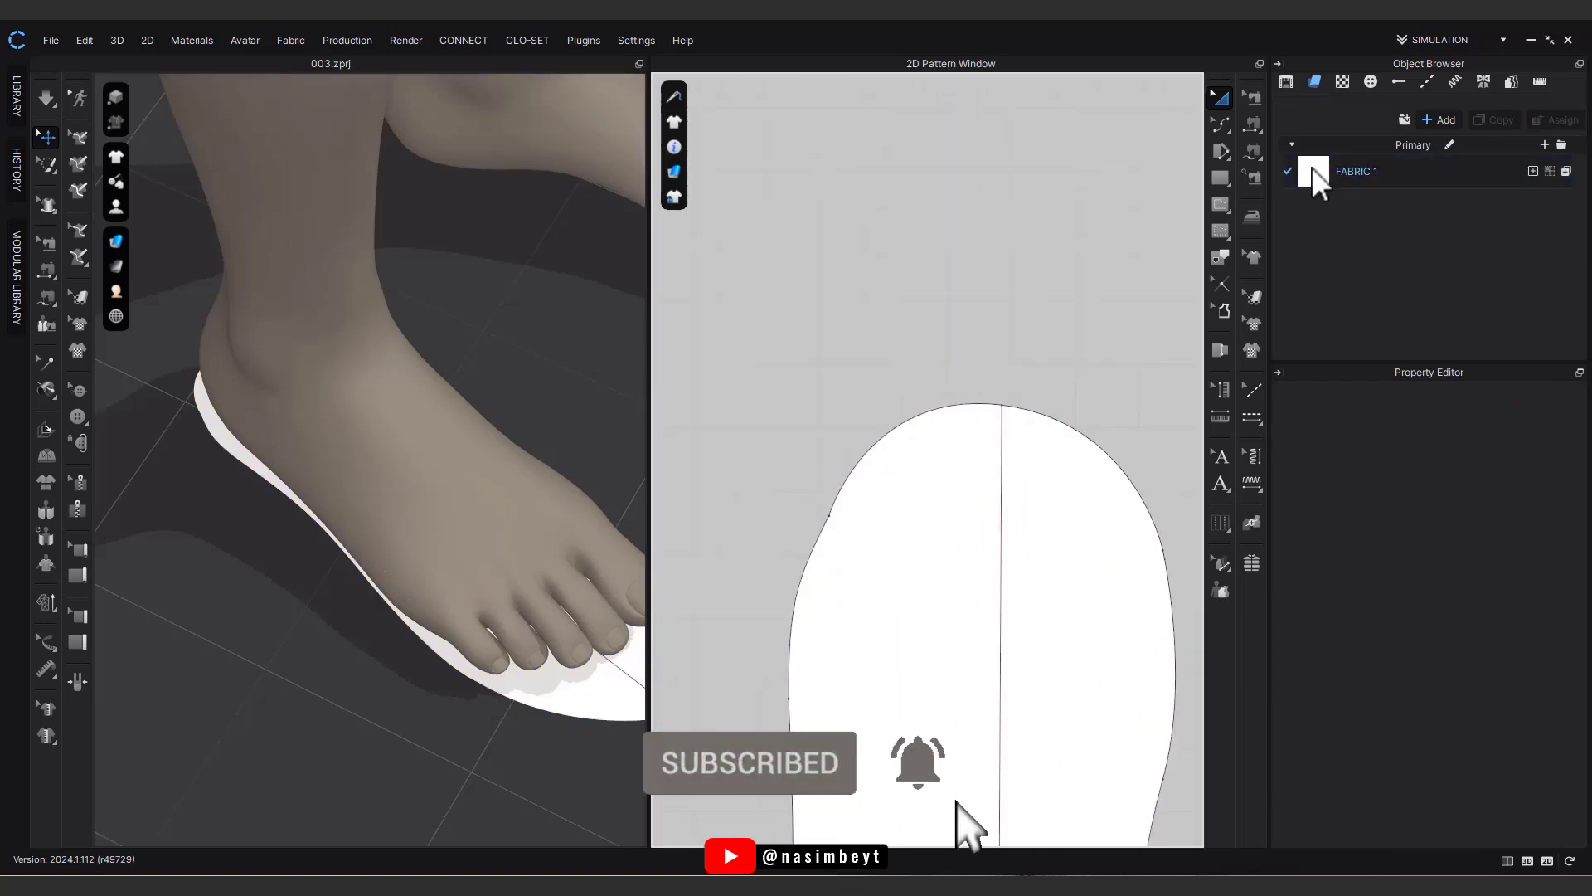
pyautogui.click(851, 538)
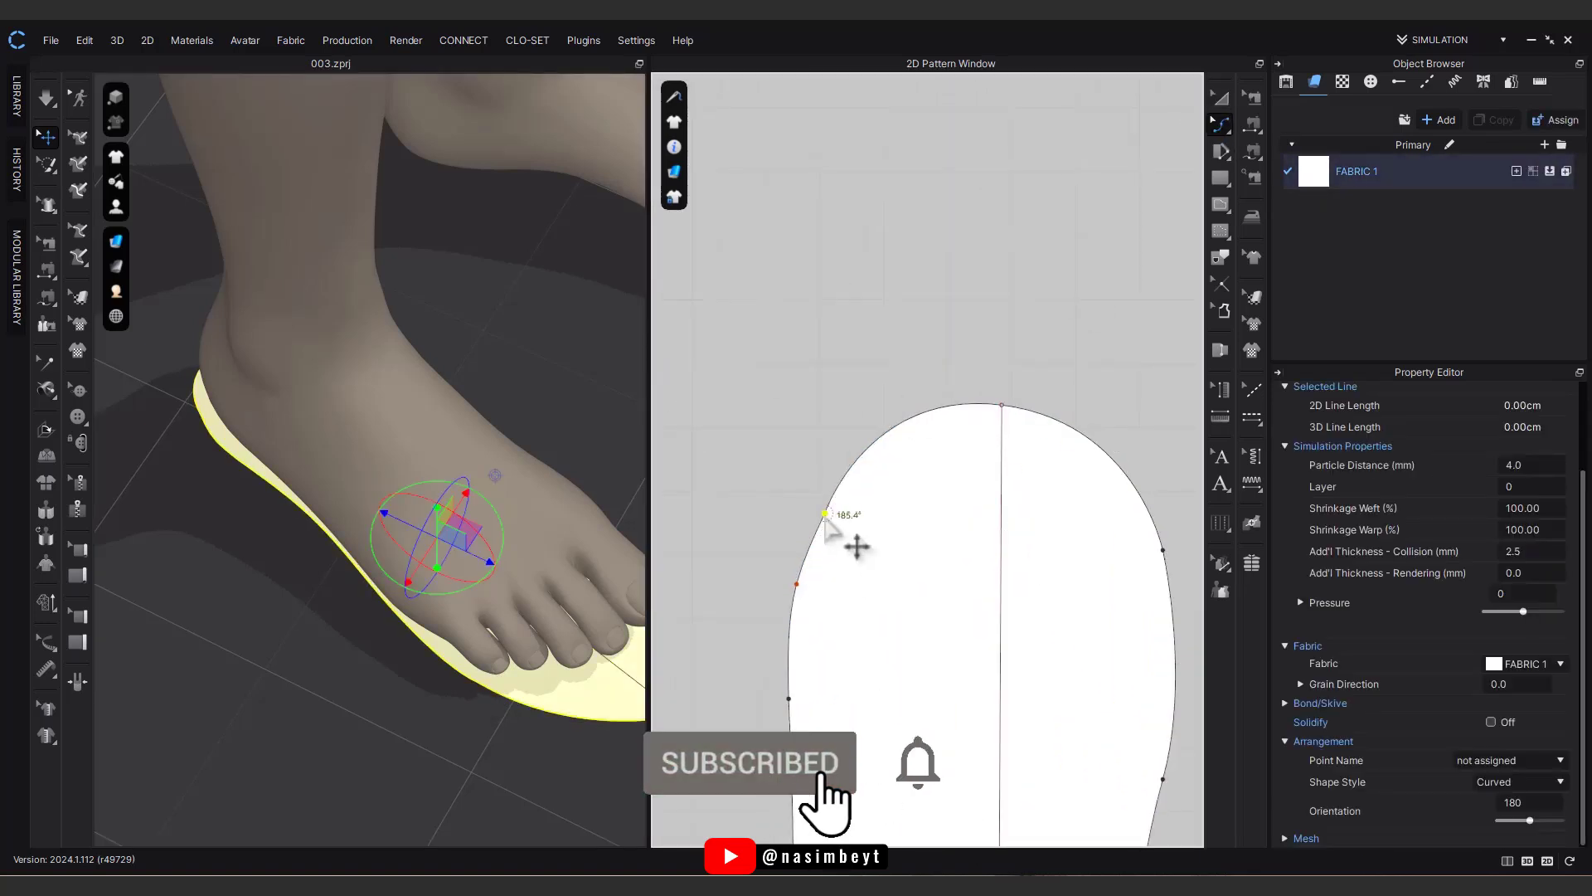
pyautogui.scroll(3, 801, 585)
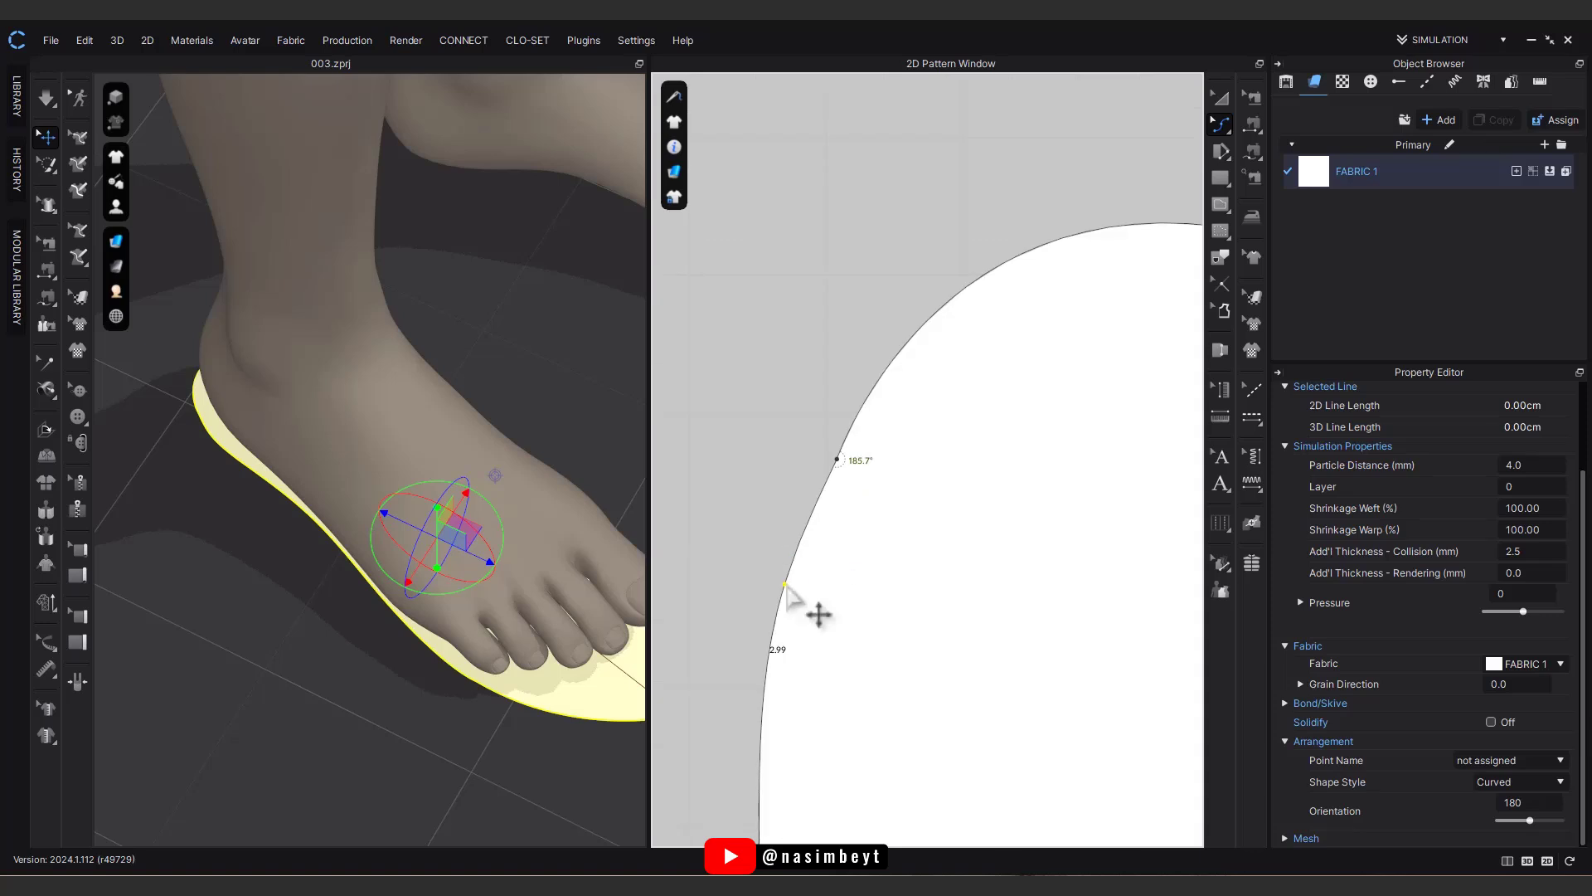
pyautogui.moveTo(840, 461); pyautogui.dragTo(843, 467)
pyautogui.scroll(-5, 845, 508)
pyautogui.click(746, 549)
# Step: Delete the lengthwise centre line inside the sole pattern
pyautogui.moveTo(554, 612); pyautogui.dragTo(489, 539, button='right')
pyautogui.scroll(-5, 1041, 618)
pyautogui.scroll(-3, 1040, 618)
pyautogui.press('a')
pyautogui.click(1010, 550)
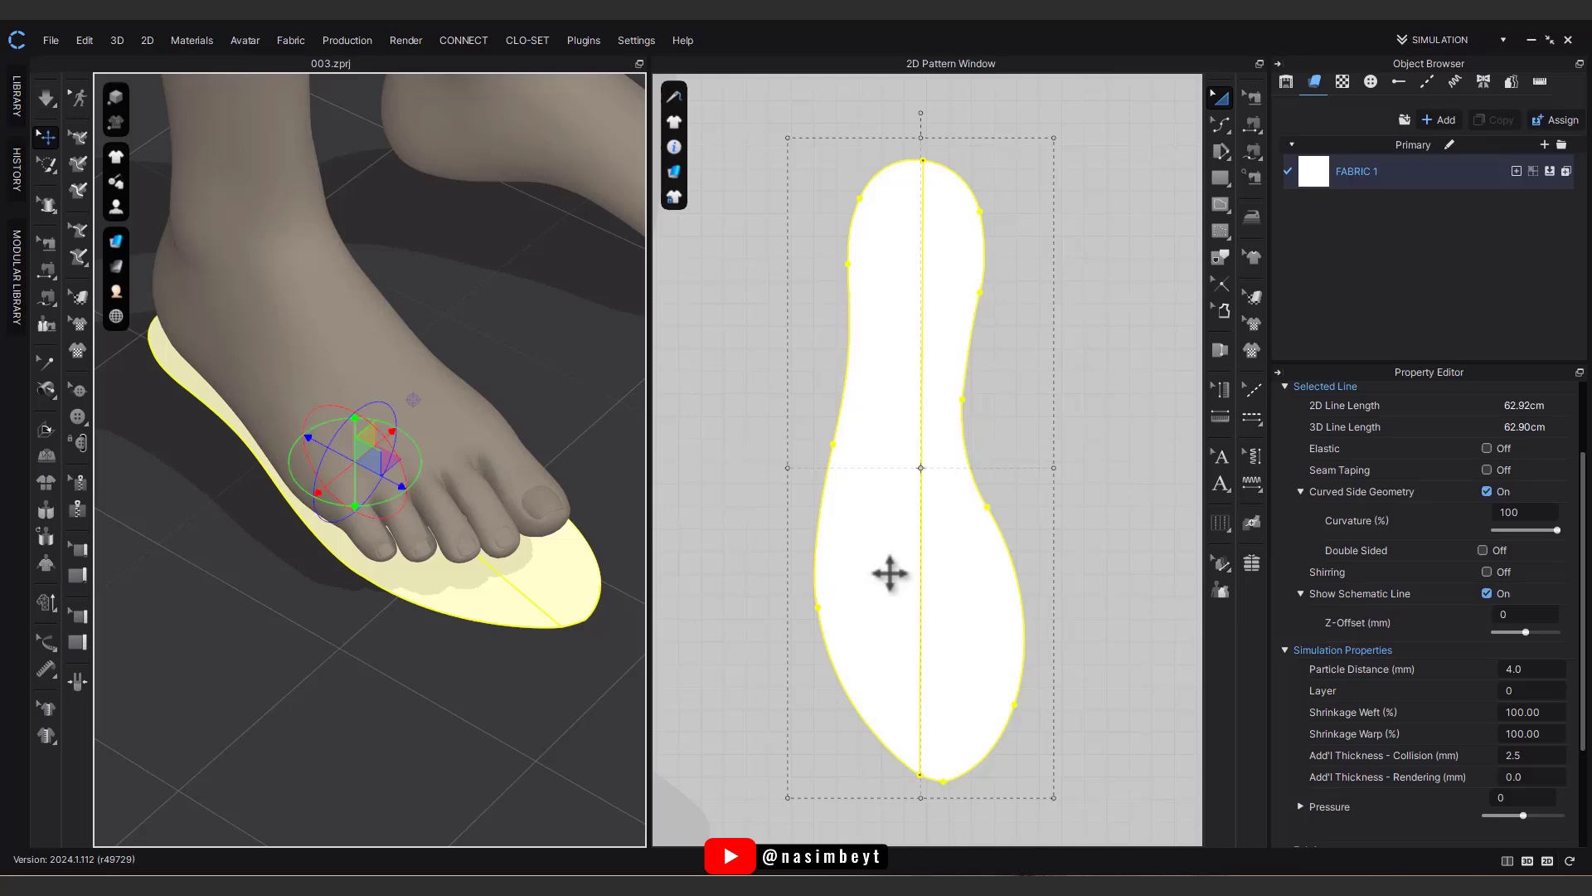
pyautogui.scroll(-2, 888, 568)
pyautogui.rightClick(912, 591)
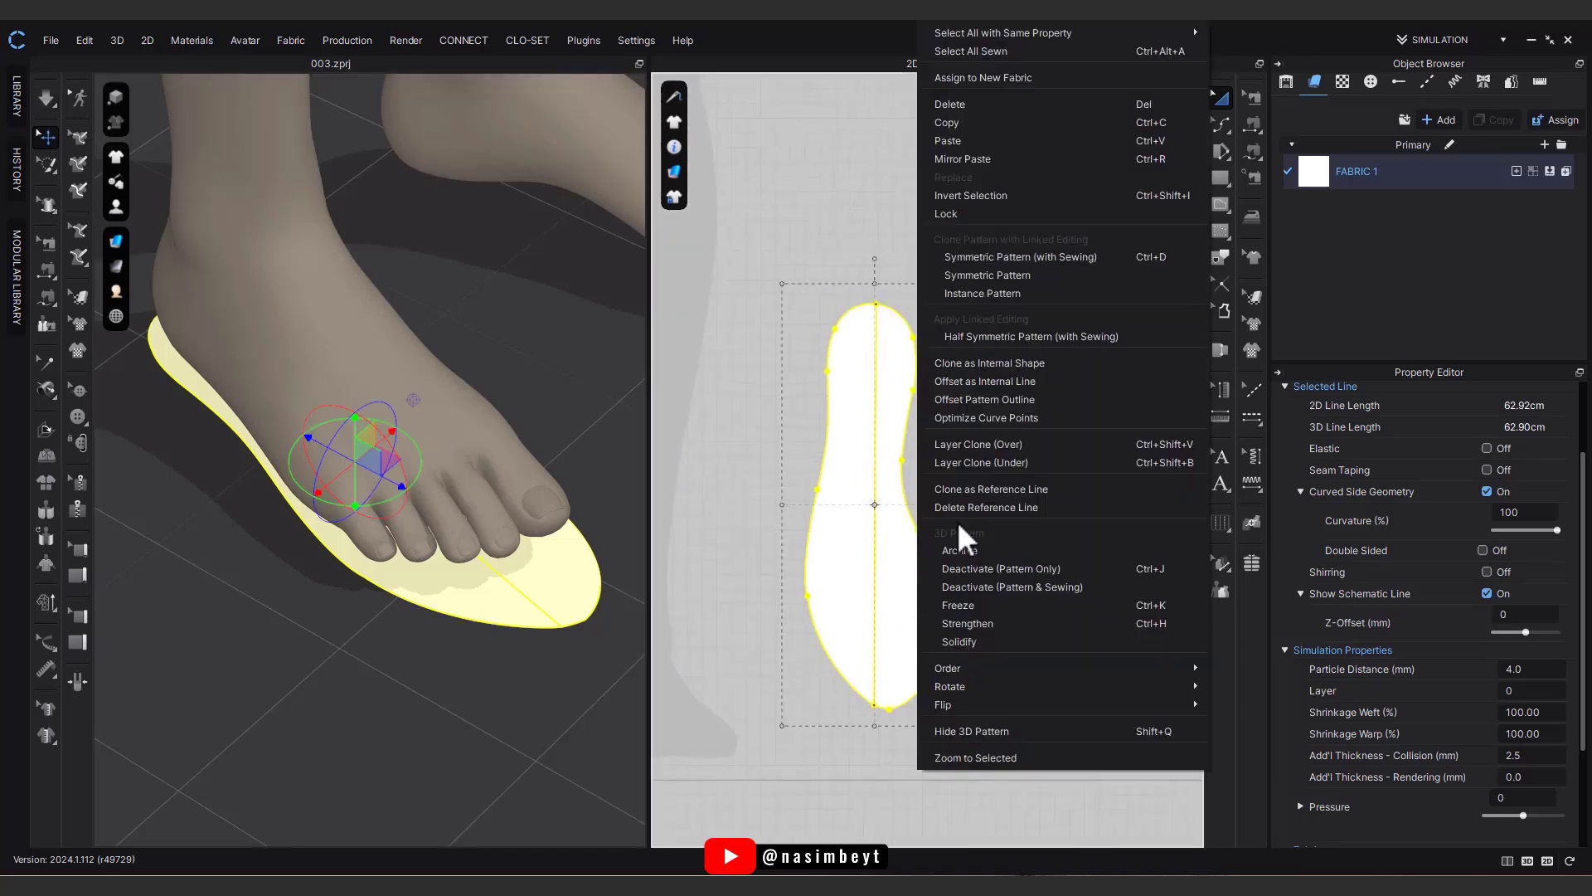
pyautogui.click(992, 445)
pyautogui.press('Delete')
# Step: Create a Layer Clone (Over) of the sole pattern and place it beside the original
pyautogui.click(875, 514)
pyautogui.rightClick(874, 514)
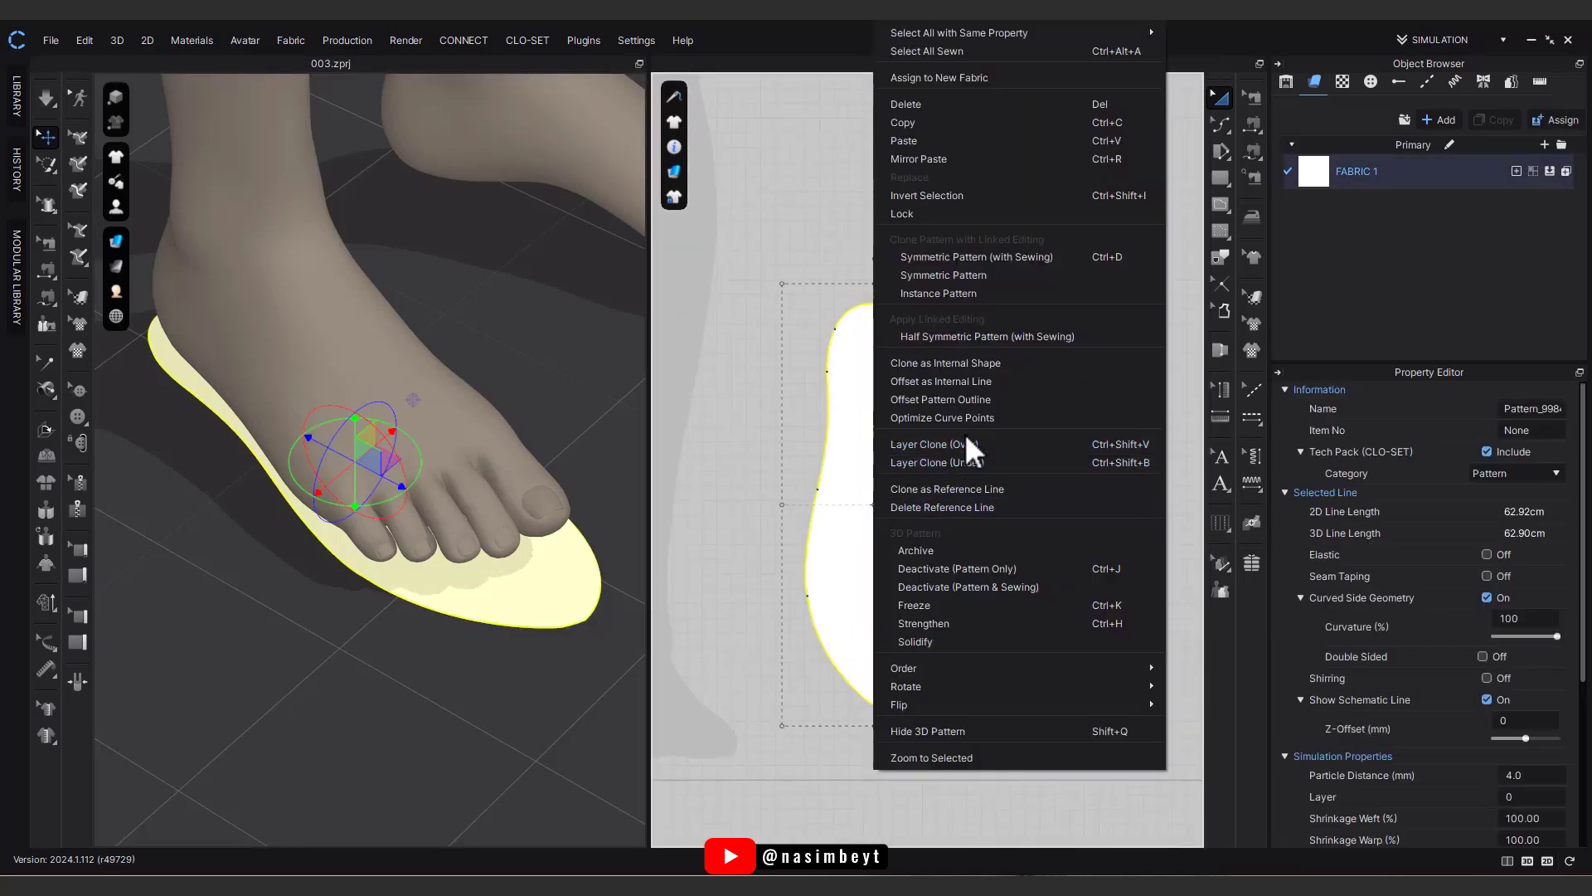
pyautogui.click(967, 439)
pyautogui.rightClick(892, 468)
pyautogui.click(978, 445)
pyautogui.click(1042, 505)
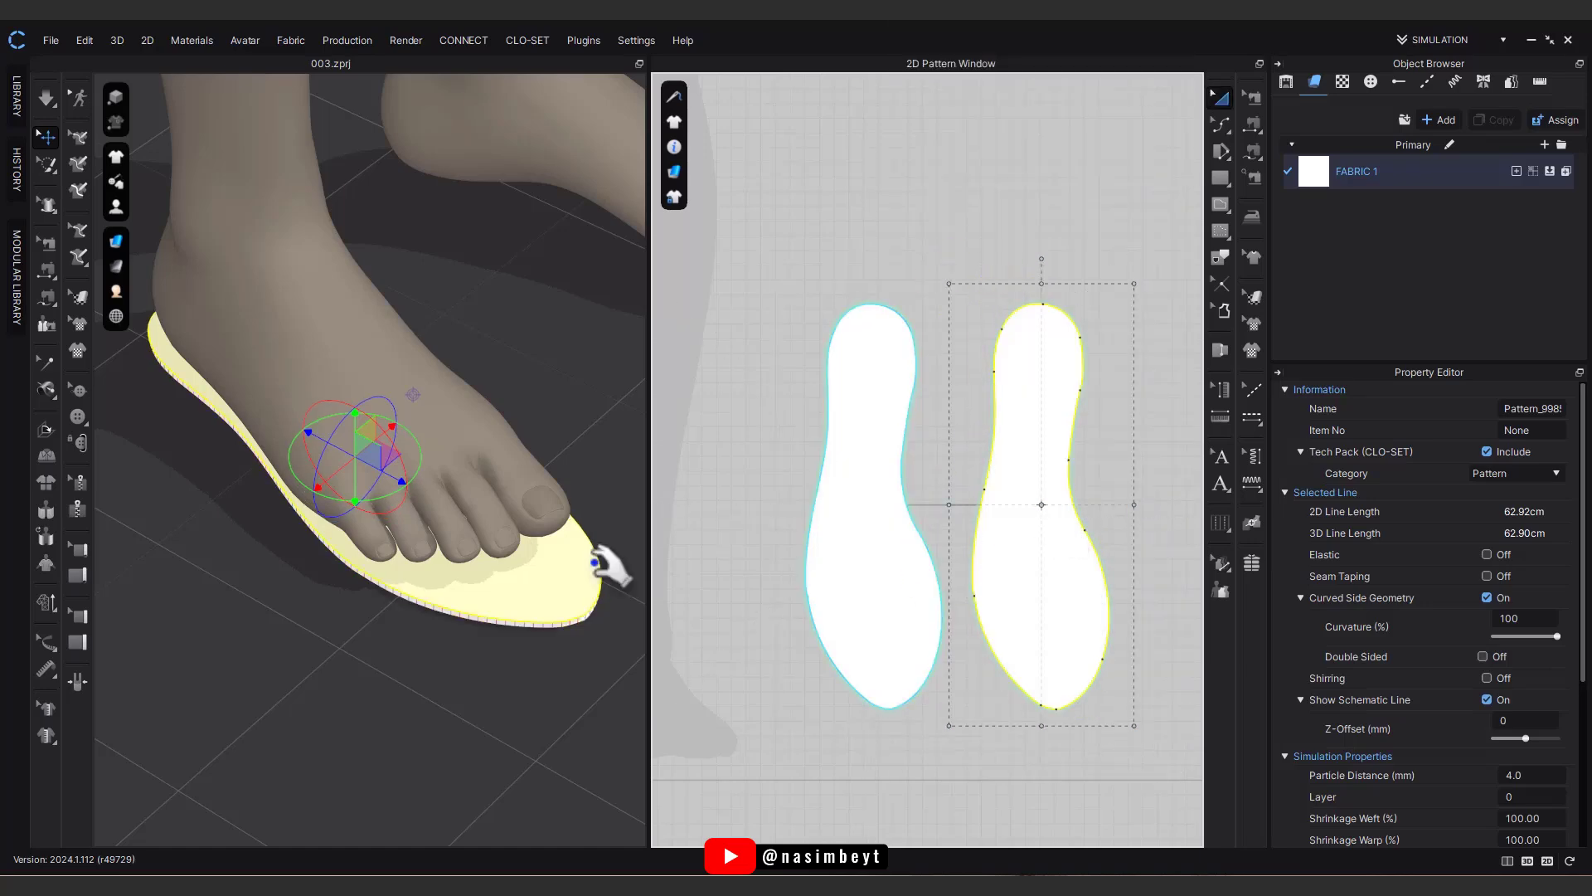
# Step: Adjust the cloned sole's height in 3D to leave a small vertical gap above the original sole
pyautogui.moveTo(613, 564); pyautogui.dragTo(544, 520, button='right')
pyautogui.moveTo(354, 408); pyautogui.dragTo(354, 402)
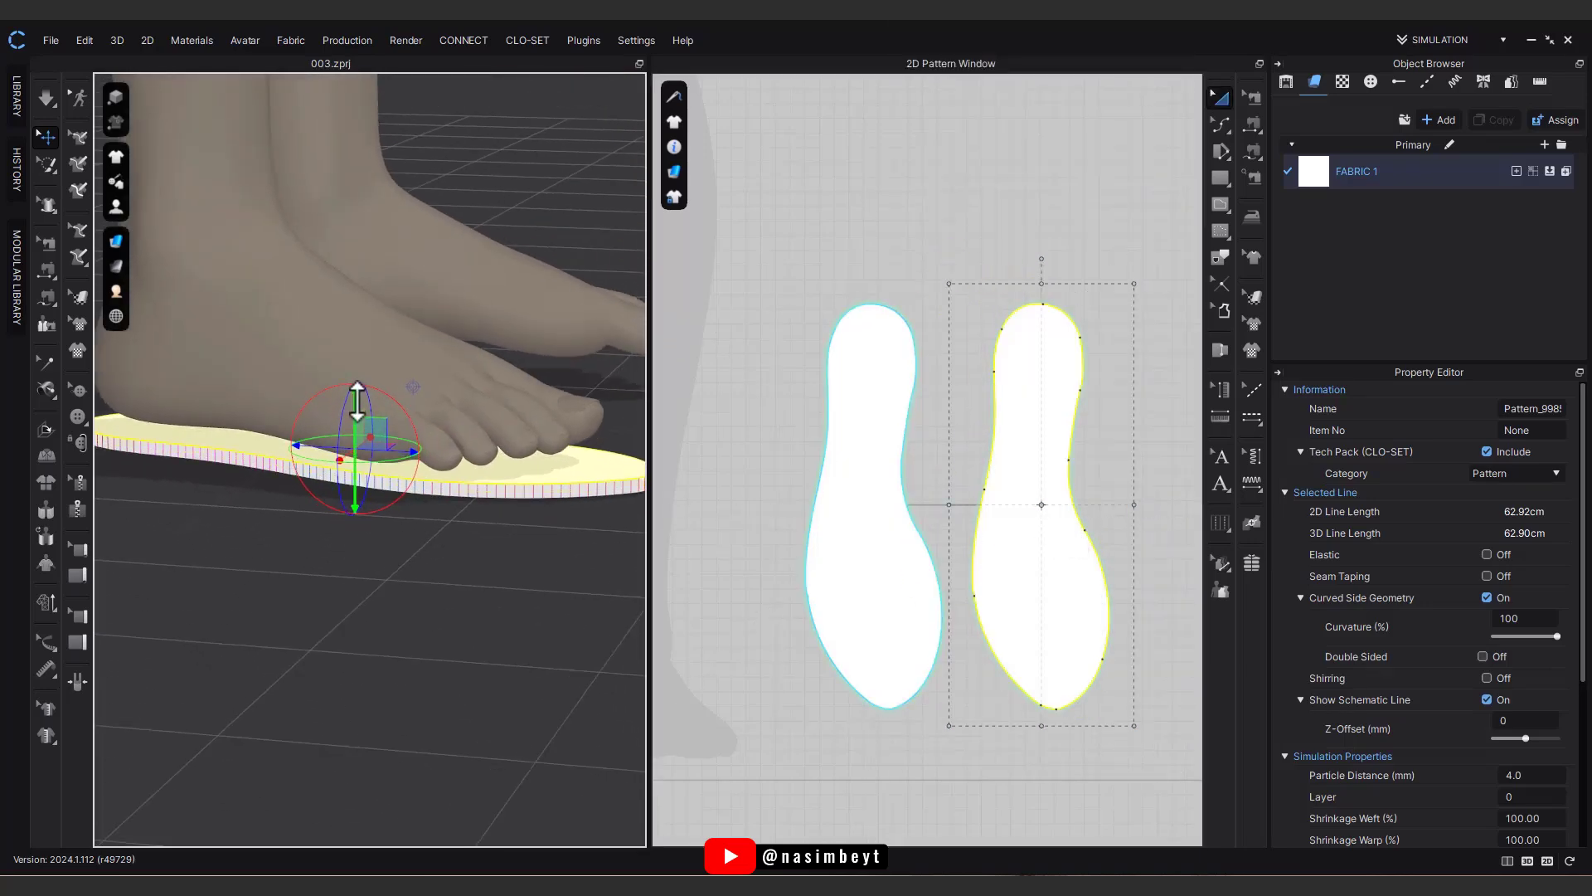
pyautogui.moveTo(394, 516); pyautogui.dragTo(378, 466, button='right')
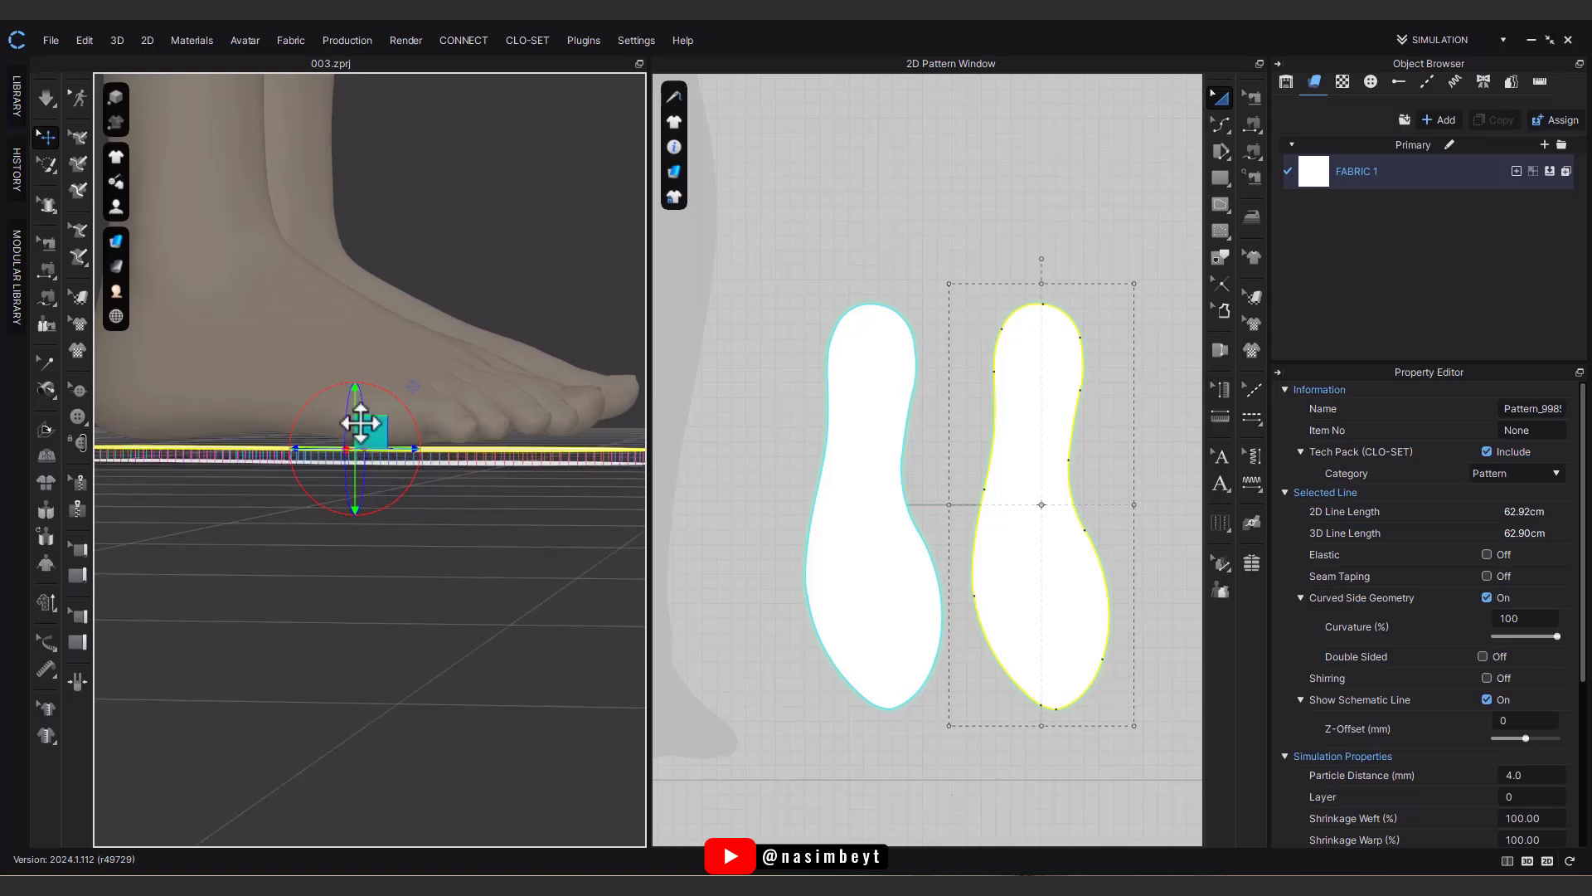
pyautogui.moveTo(357, 404); pyautogui.dragTo(358, 407)
pyautogui.moveTo(358, 406); pyautogui.dragTo(434, 575, button='right')
# Step: Freeze both sole patterns and draw a thin rectangular strip about 50.4 cm long below them
pyautogui.rightClick(901, 640)
pyautogui.click(960, 664)
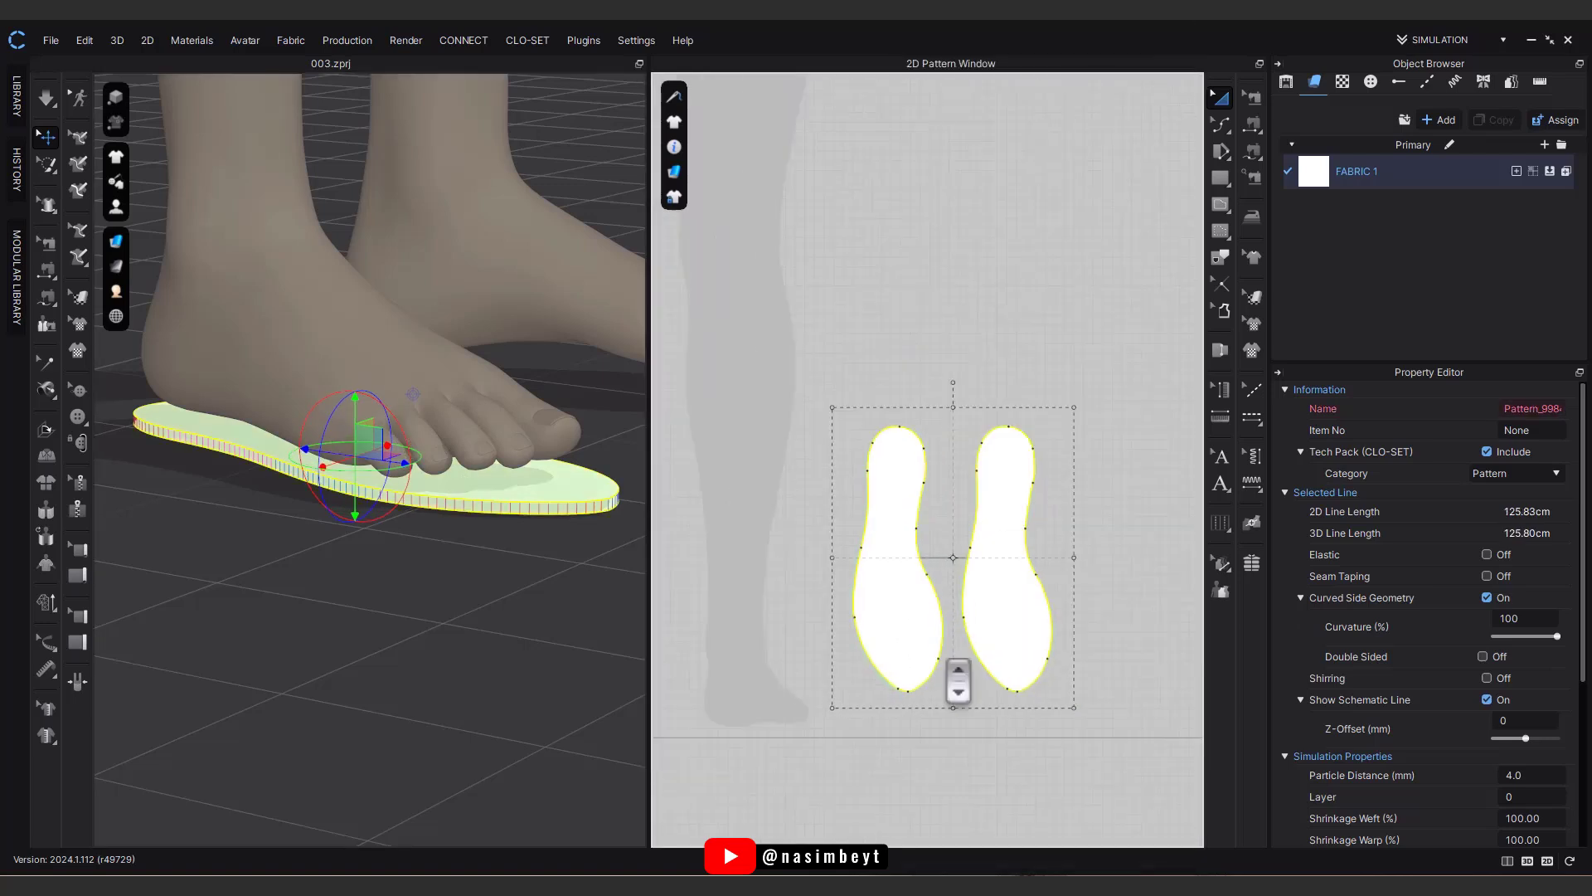
pyautogui.moveTo(909, 622); pyautogui.dragTo(1120, 624)
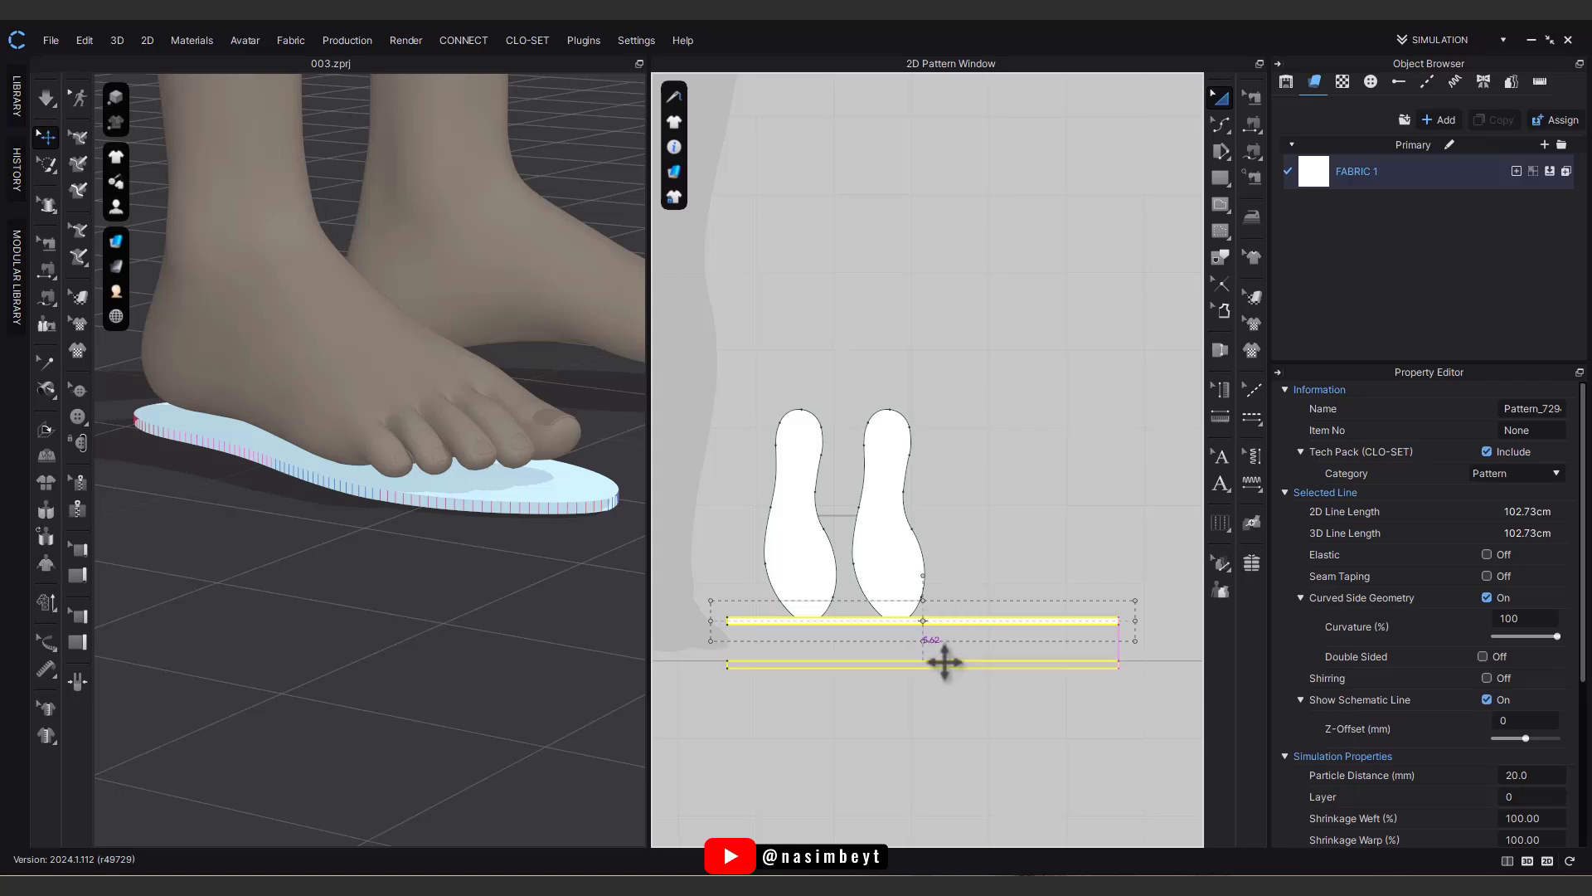
pyautogui.moveTo(944, 662); pyautogui.dragTo(944, 663)
pyautogui.click(1065, 561)
# Step: Free-sew the strip's lower long edge around the original sole's outline and move the strip close to the feet in 3D
pyautogui.click(1253, 151)
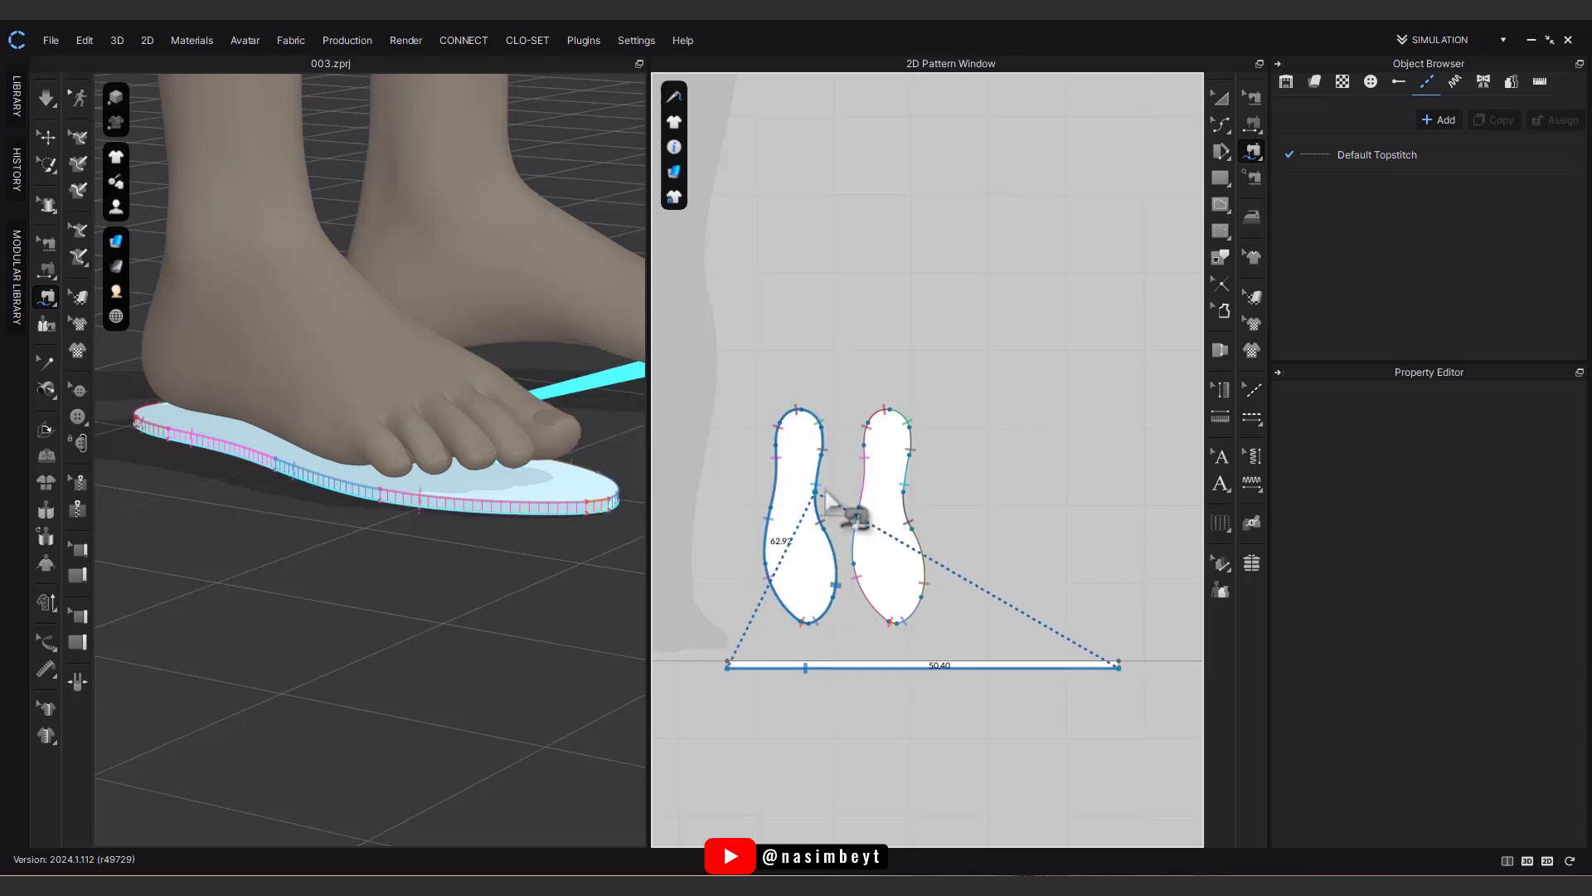
pyautogui.press('a')
pyautogui.click(917, 665)
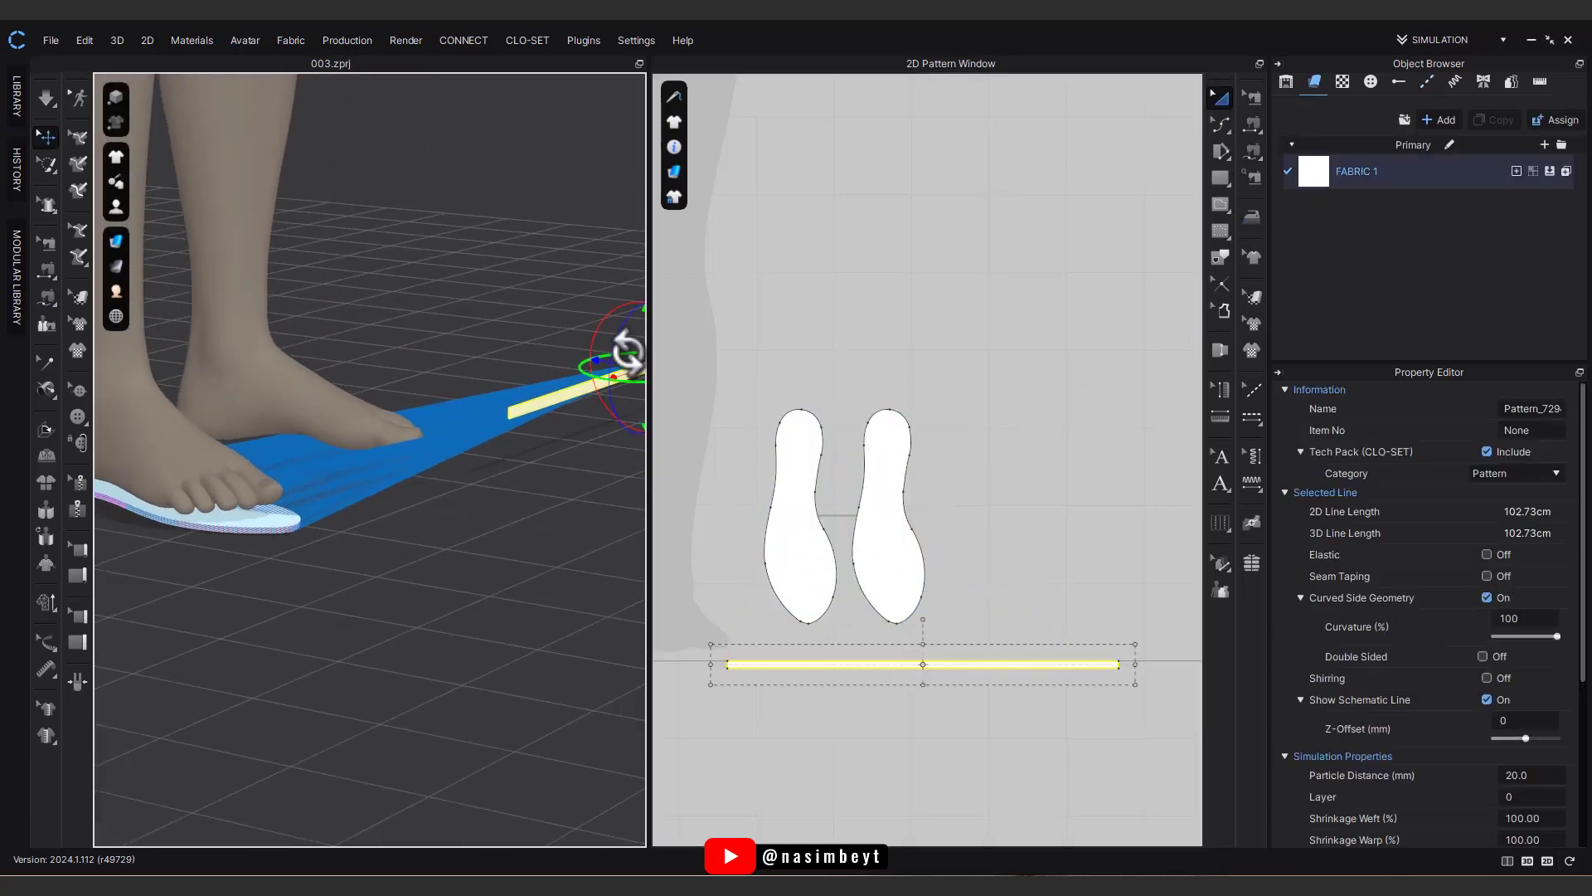
pyautogui.moveTo(620, 378); pyautogui.dragTo(316, 515)
# Step: Simulate the garment so the strip wraps around the edge of the sole
pyautogui.press('space')
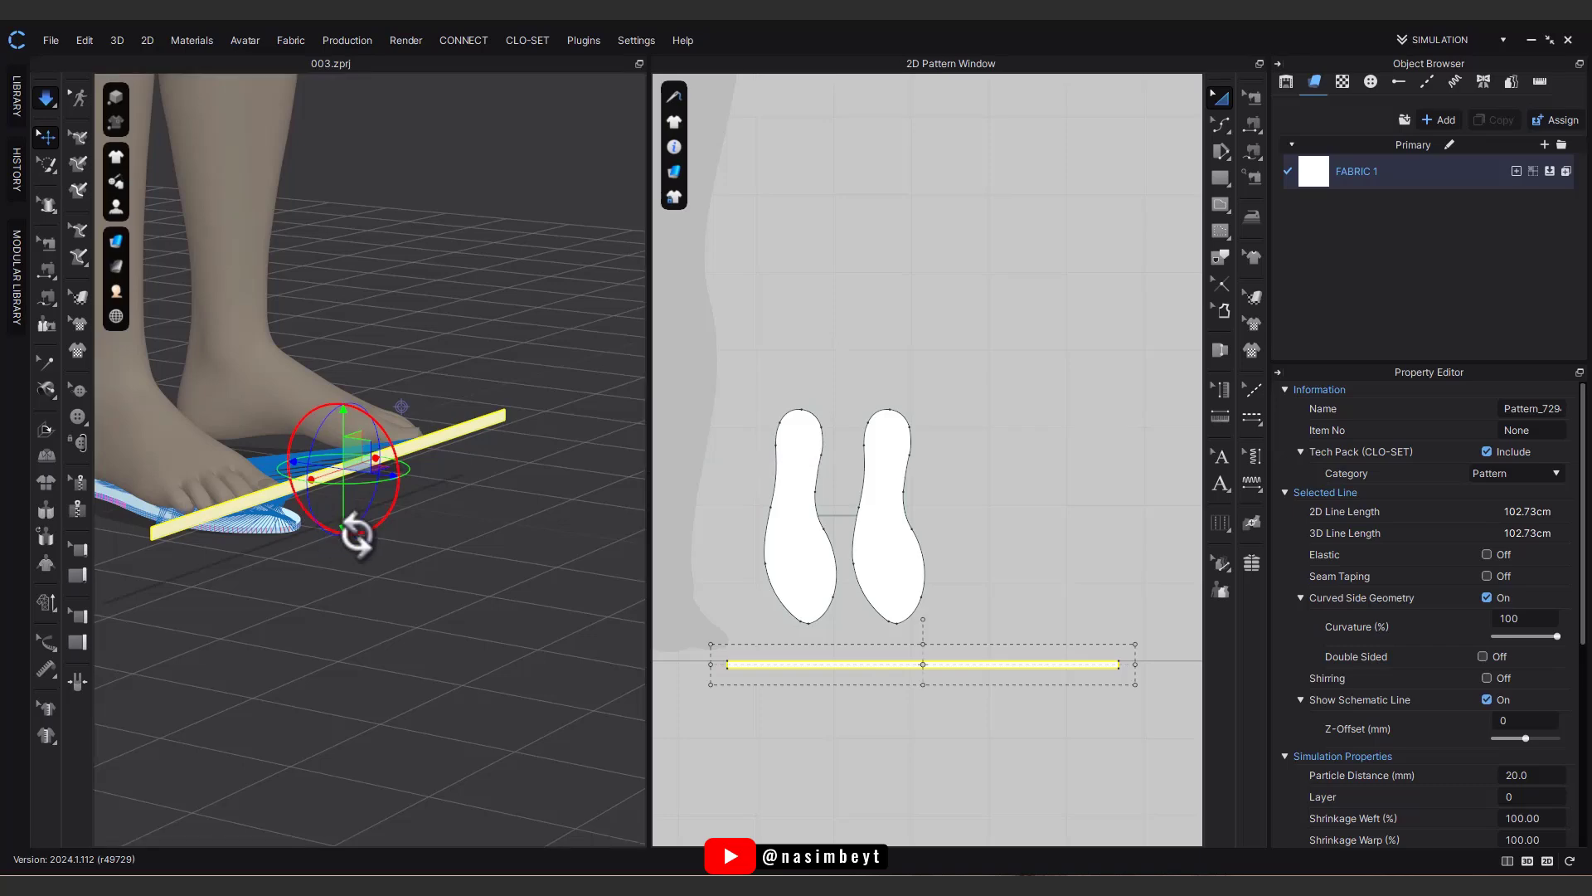
pyautogui.moveTo(251, 554); pyautogui.dragTo(268, 544, button='right')
pyautogui.scroll(3, 267, 544)
pyautogui.moveTo(268, 531); pyautogui.dragTo(447, 580, button='middle')
pyautogui.scroll(2, 483, 599)
pyautogui.click(482, 598)
pyautogui.press('space')
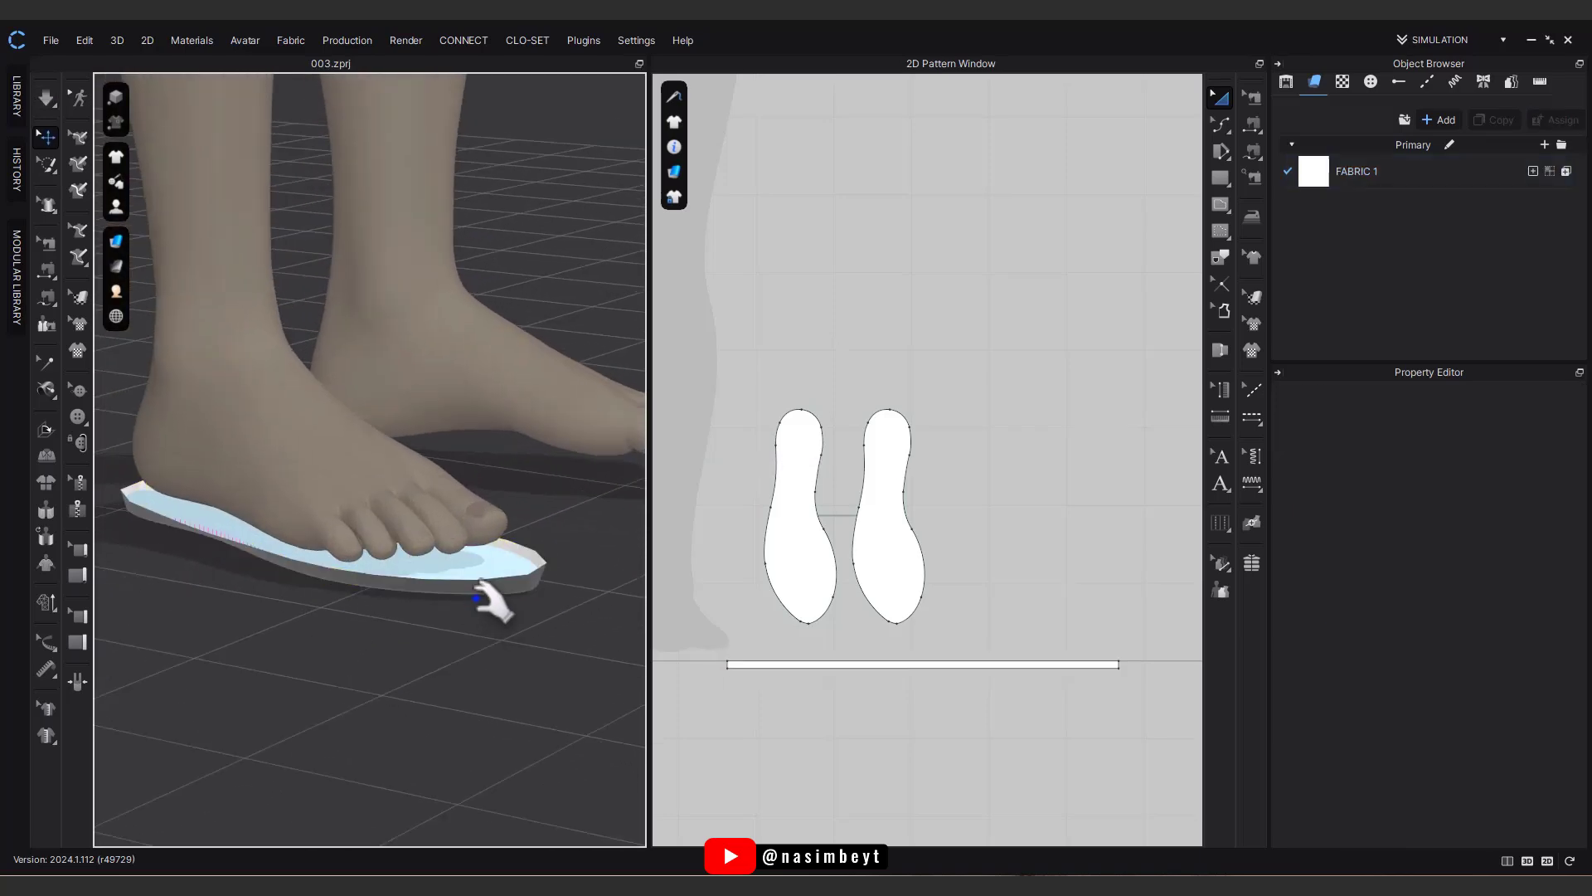
# Step: Flip the side strip's surface so its front faces outward, simulate it briefly, and strengthen the strip
pyautogui.rightClick(484, 587)
pyautogui.click(540, 257)
pyautogui.press('space')
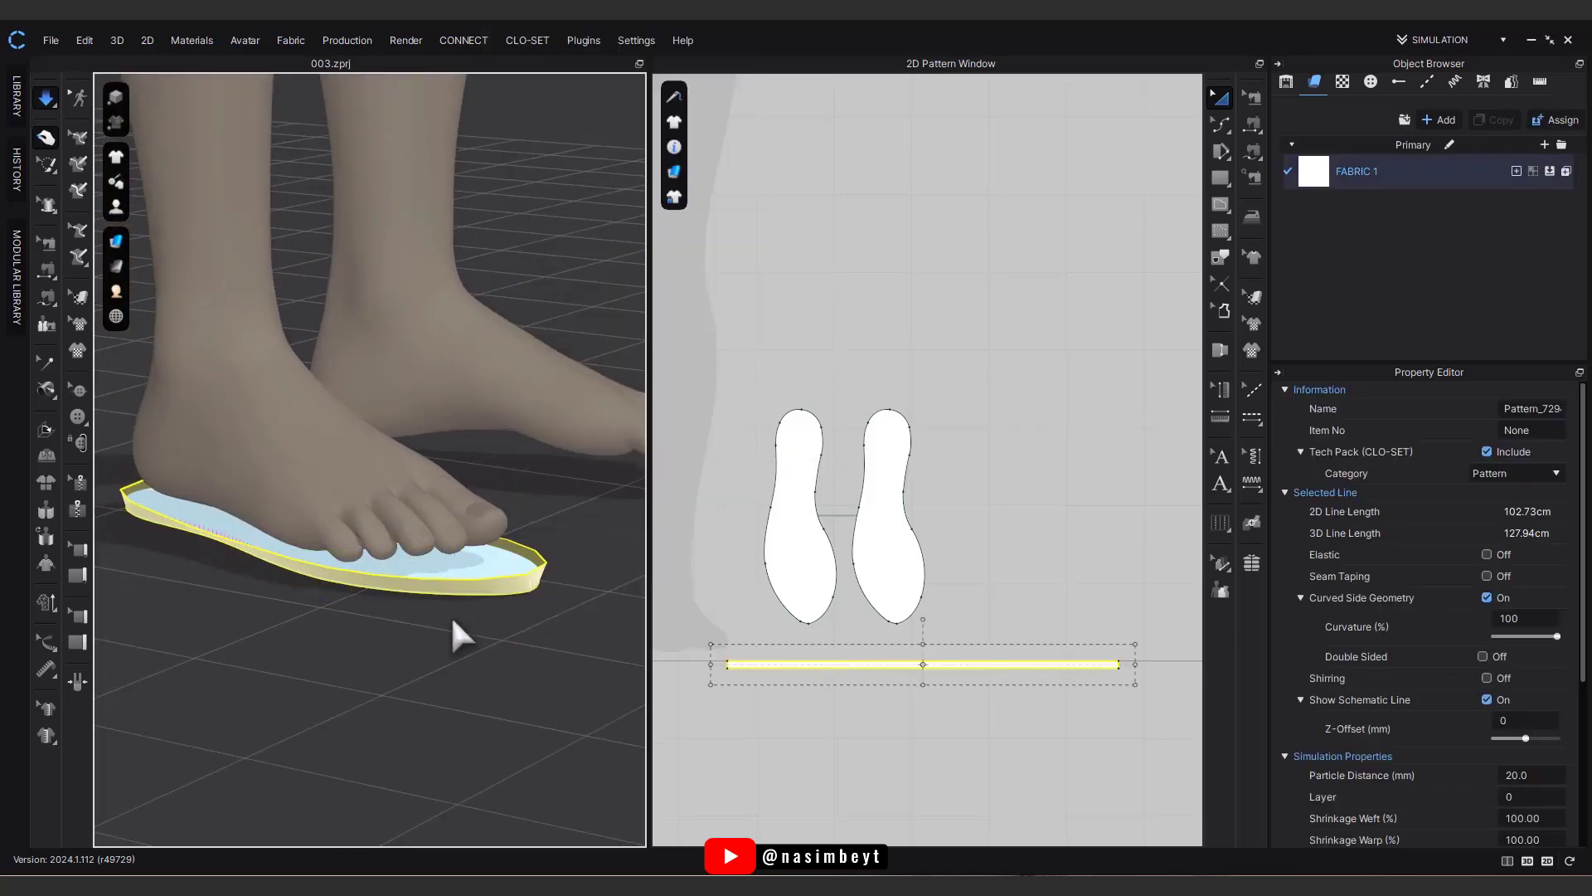
pyautogui.press('space')
pyautogui.scroll(3, 914, 668)
pyautogui.rightClick(947, 662)
pyautogui.click(995, 606)
# Step: Reduce the strip's width slightly in the 2D pattern and simulate it around the sole
pyautogui.scroll(3, 937, 688)
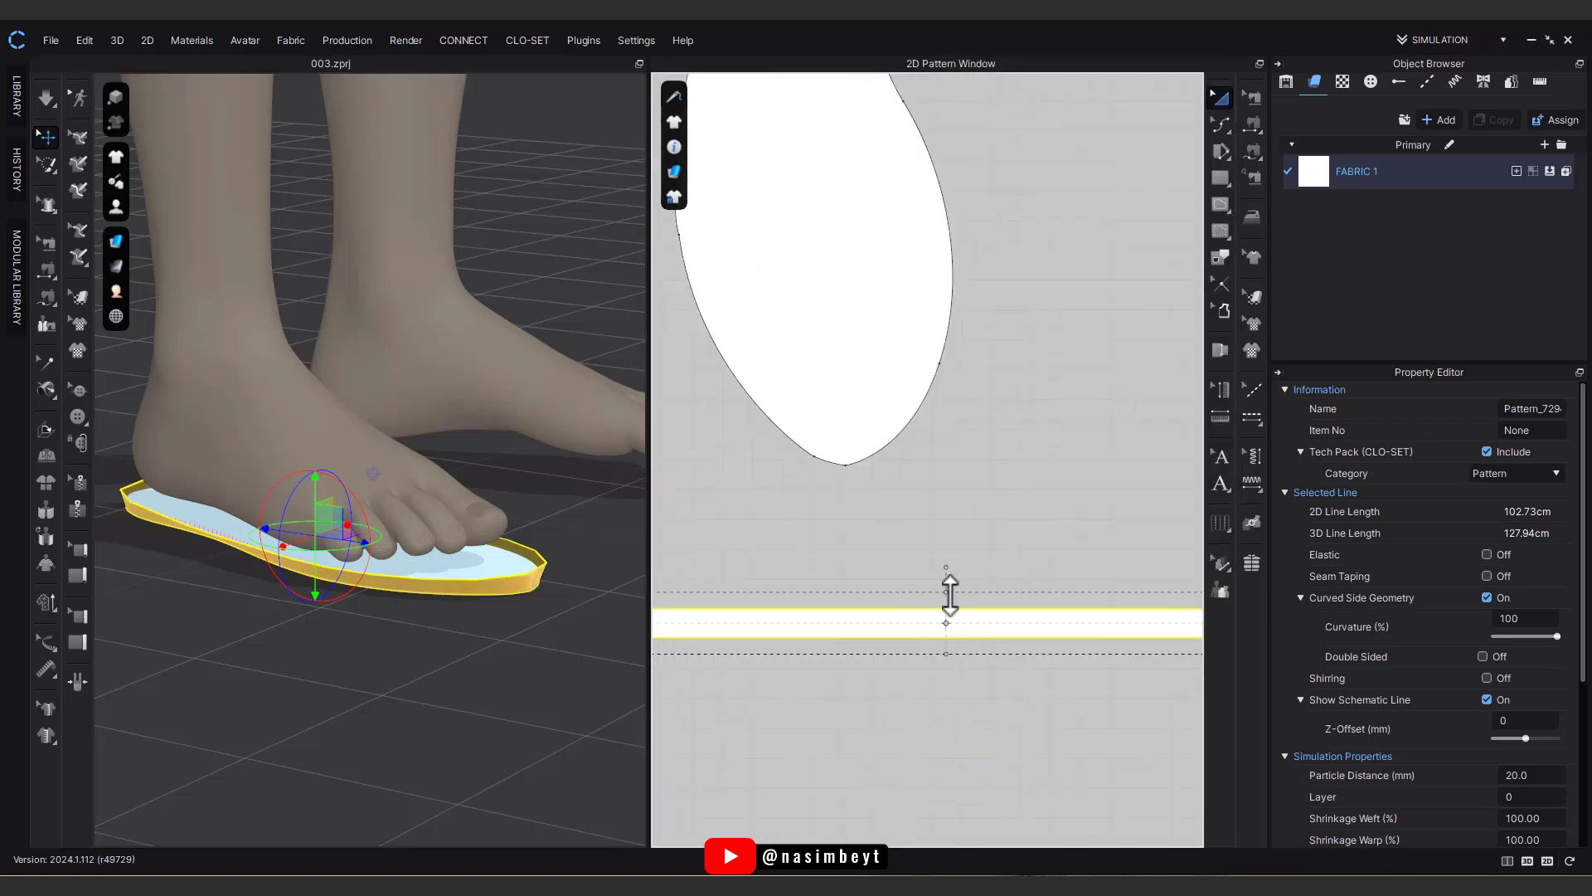
pyautogui.moveTo(953, 600); pyautogui.dragTo(946, 610)
pyautogui.scroll(2, 498, 581)
pyautogui.moveTo(460, 717); pyautogui.dragTo(401, 686, button='right')
pyautogui.scroll(-3, 817, 664)
pyautogui.press('space')
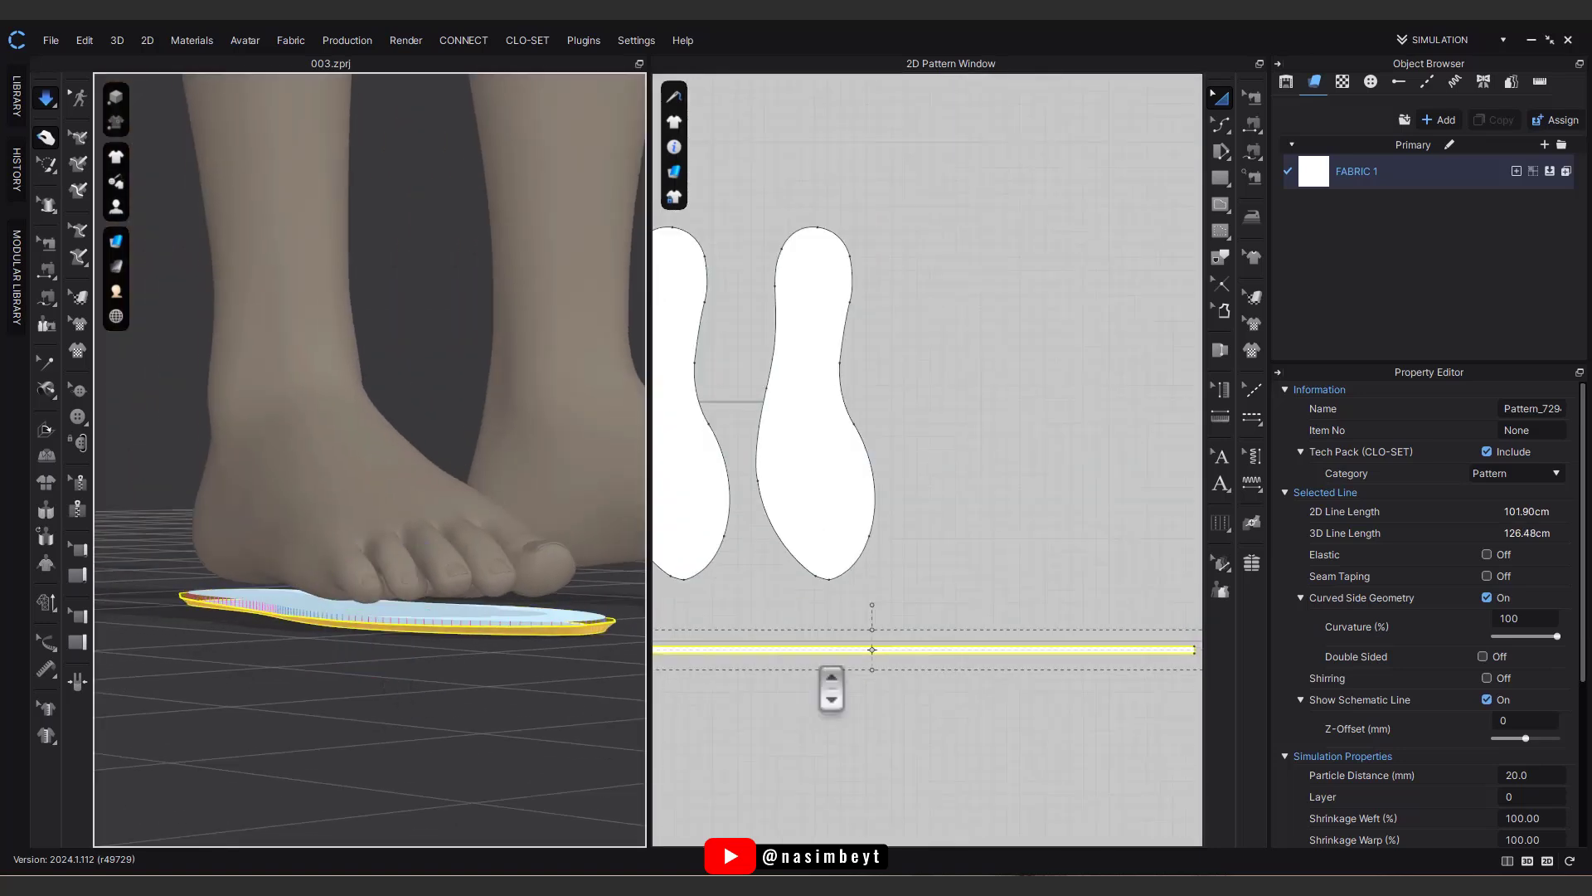
# Step: Delete the seams that join the two sole layers directly, keeping the strip's seam
pyautogui.scroll(-2, 831, 687)
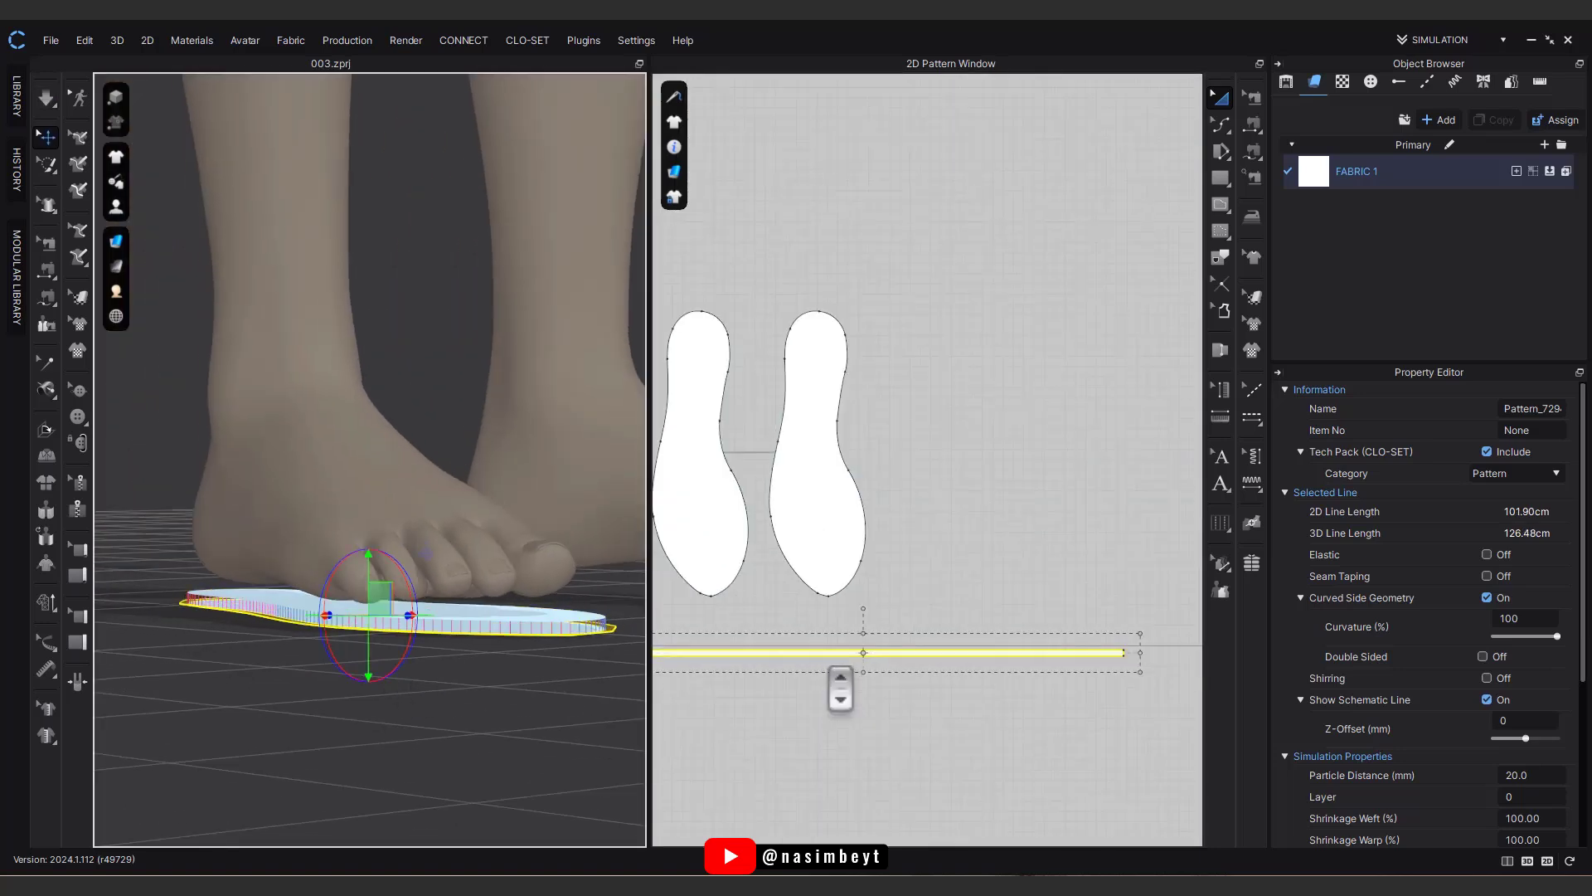
pyautogui.click(1253, 97)
pyautogui.moveTo(924, 293); pyautogui.dragTo(799, 617)
pyautogui.press('Delete')
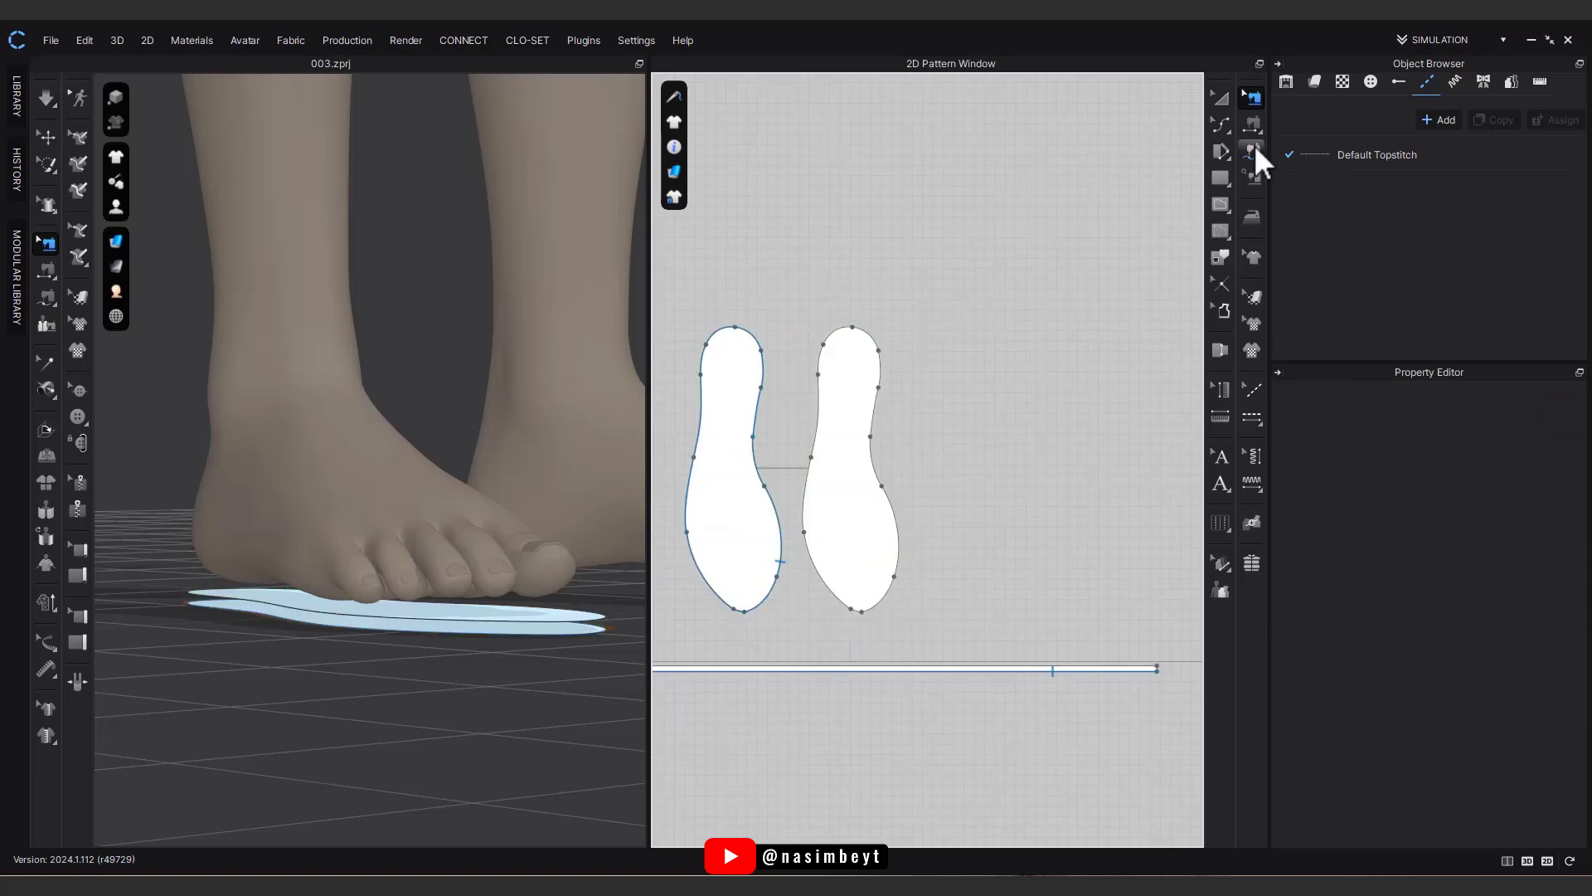
# Step: Free-sew the strip's upper long edge around the cloned sole's outline and simulate the closed side wall
pyautogui.scroll(-1, 892, 516)
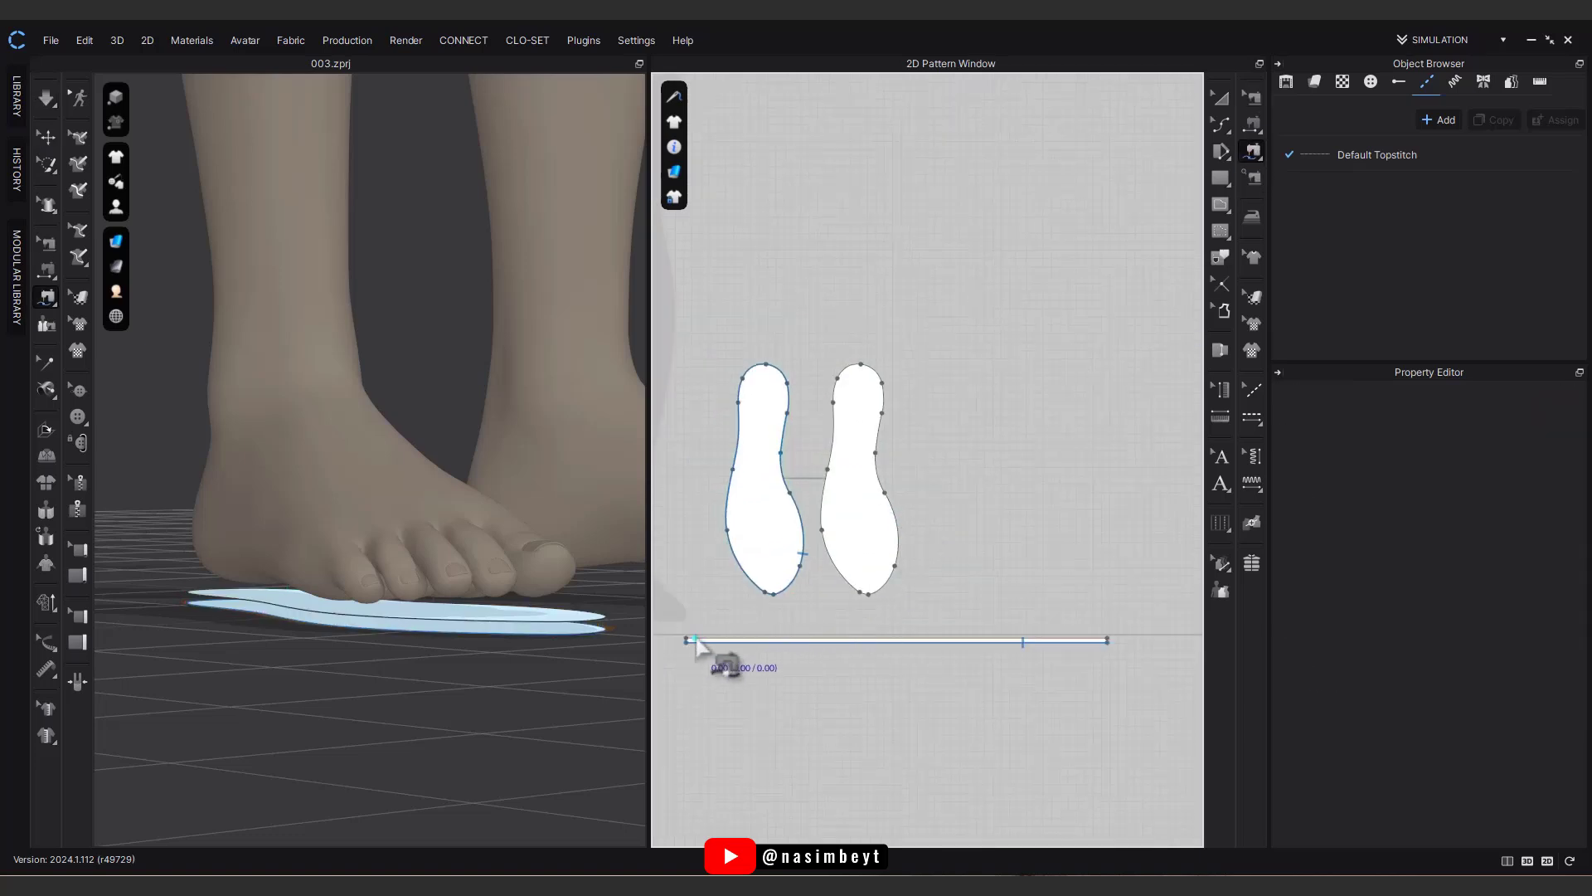
pyautogui.click(695, 643)
pyautogui.click(883, 449)
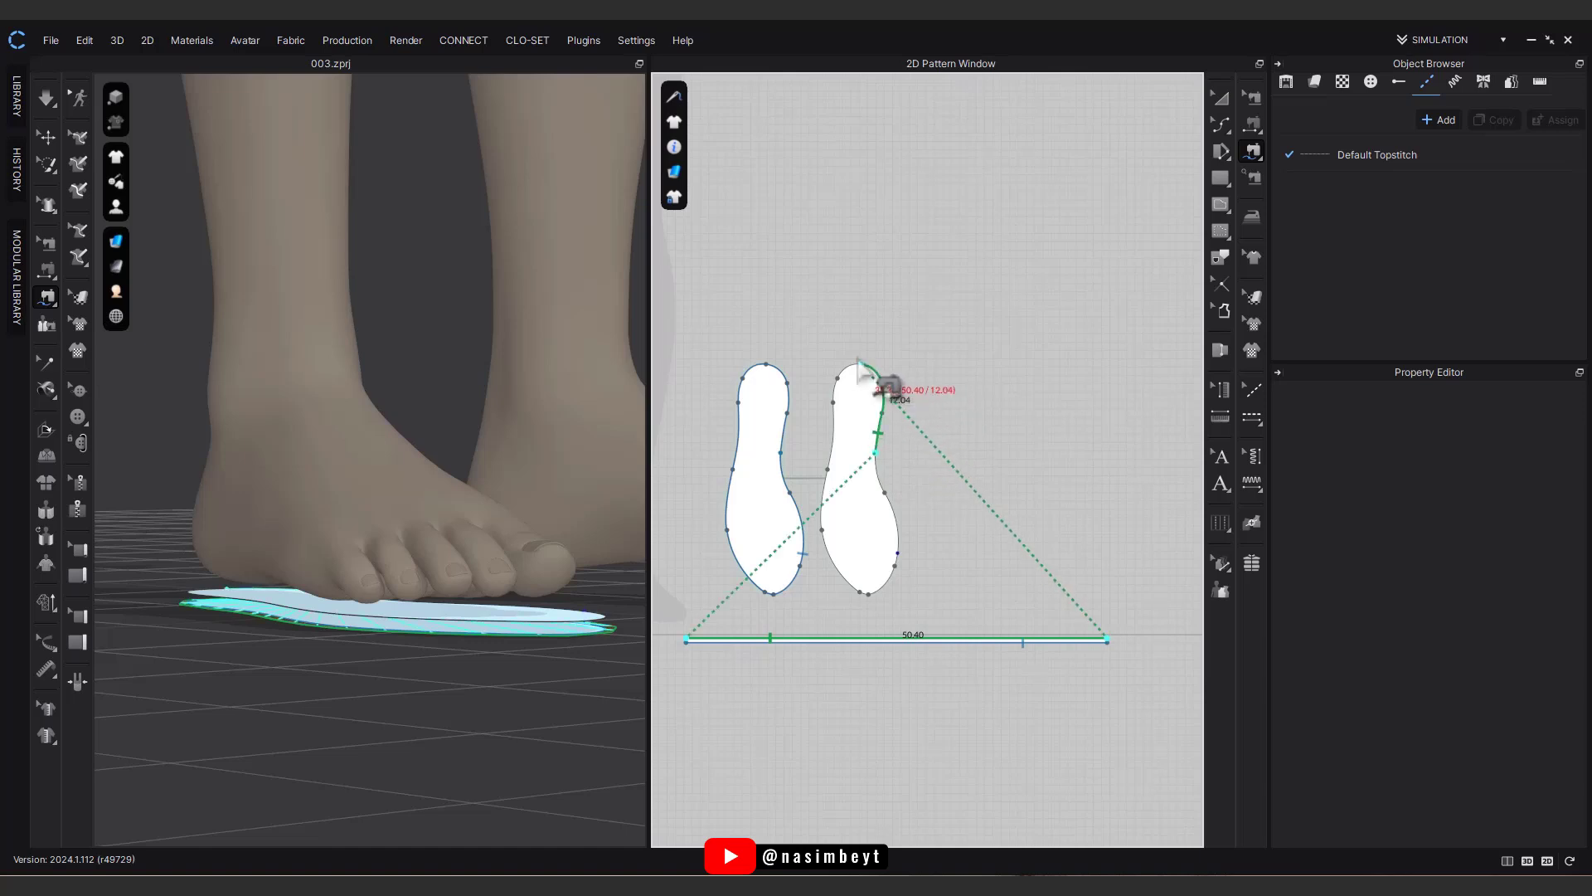
pyautogui.click(879, 454)
pyautogui.press('space')
pyautogui.press('space')
pyautogui.moveTo(433, 564); pyautogui.dragTo(543, 632, button='right')
pyautogui.moveTo(544, 632); pyautogui.dragTo(624, 625, button='middle')
pyautogui.moveTo(623, 625); pyautogui.dragTo(538, 618, button='right')
pyautogui.moveTo(537, 618); pyautogui.dragTo(394, 618, button='middle')
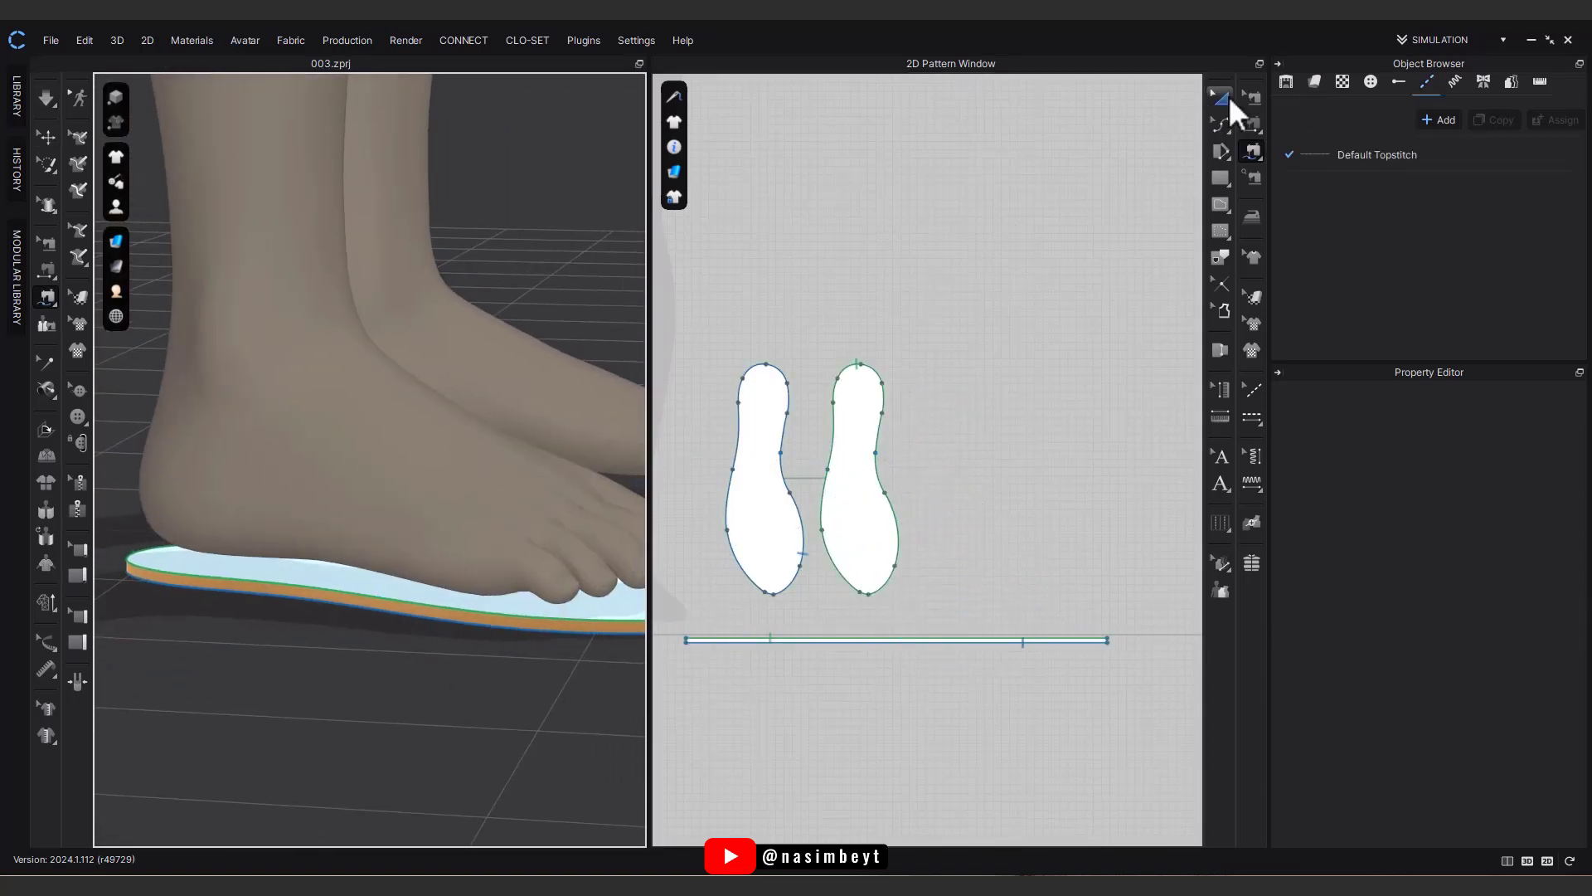
# Step: Freeze the side strip pattern
pyautogui.click(1221, 98)
pyautogui.rightClick(967, 641)
pyautogui.click(984, 587)
pyautogui.click(954, 568)
# Step: Create a Layer Clone (Over) of the upper sole pattern and place it beside the other two soles
pyautogui.moveTo(448, 618)
pyautogui.mouseDown(button='right')
pyautogui.moveTo(501, 583)
pyautogui.moveTo(445, 640)
pyautogui.moveTo(455, 721)
pyautogui.moveTo(448, 644)
pyautogui.mouseUp(button='right')
pyautogui.scroll(3, 796, 526)
pyautogui.rightClick(796, 522)
pyautogui.click(849, 515)
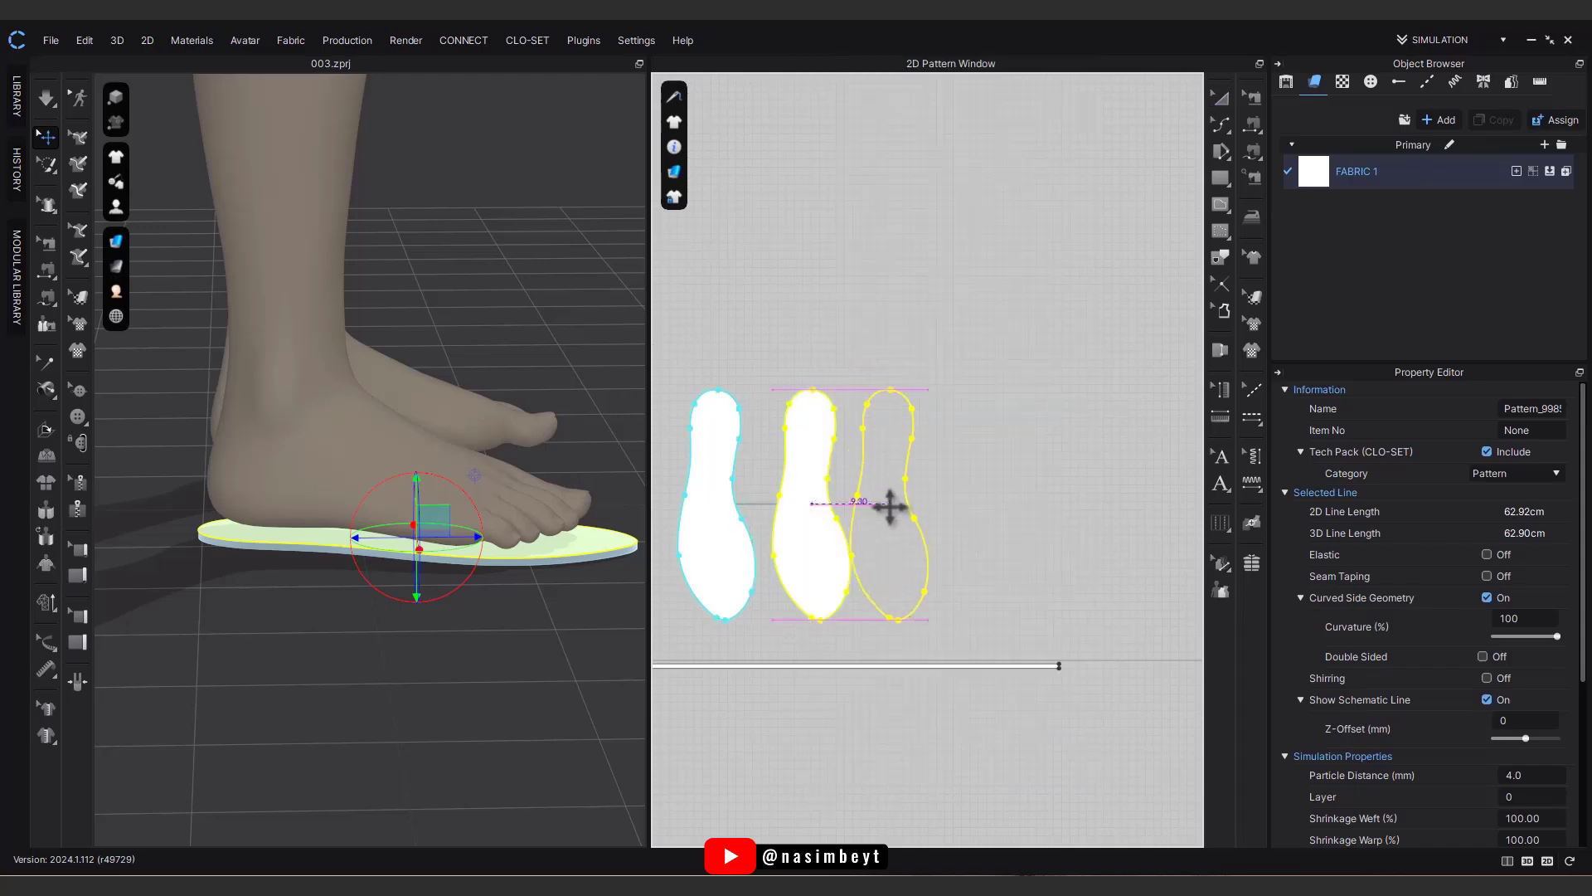
pyautogui.click(912, 525)
# Step: Strengthen the newly cloned third sole layer and run the simulation
pyautogui.rightClick(908, 522)
pyautogui.click(959, 614)
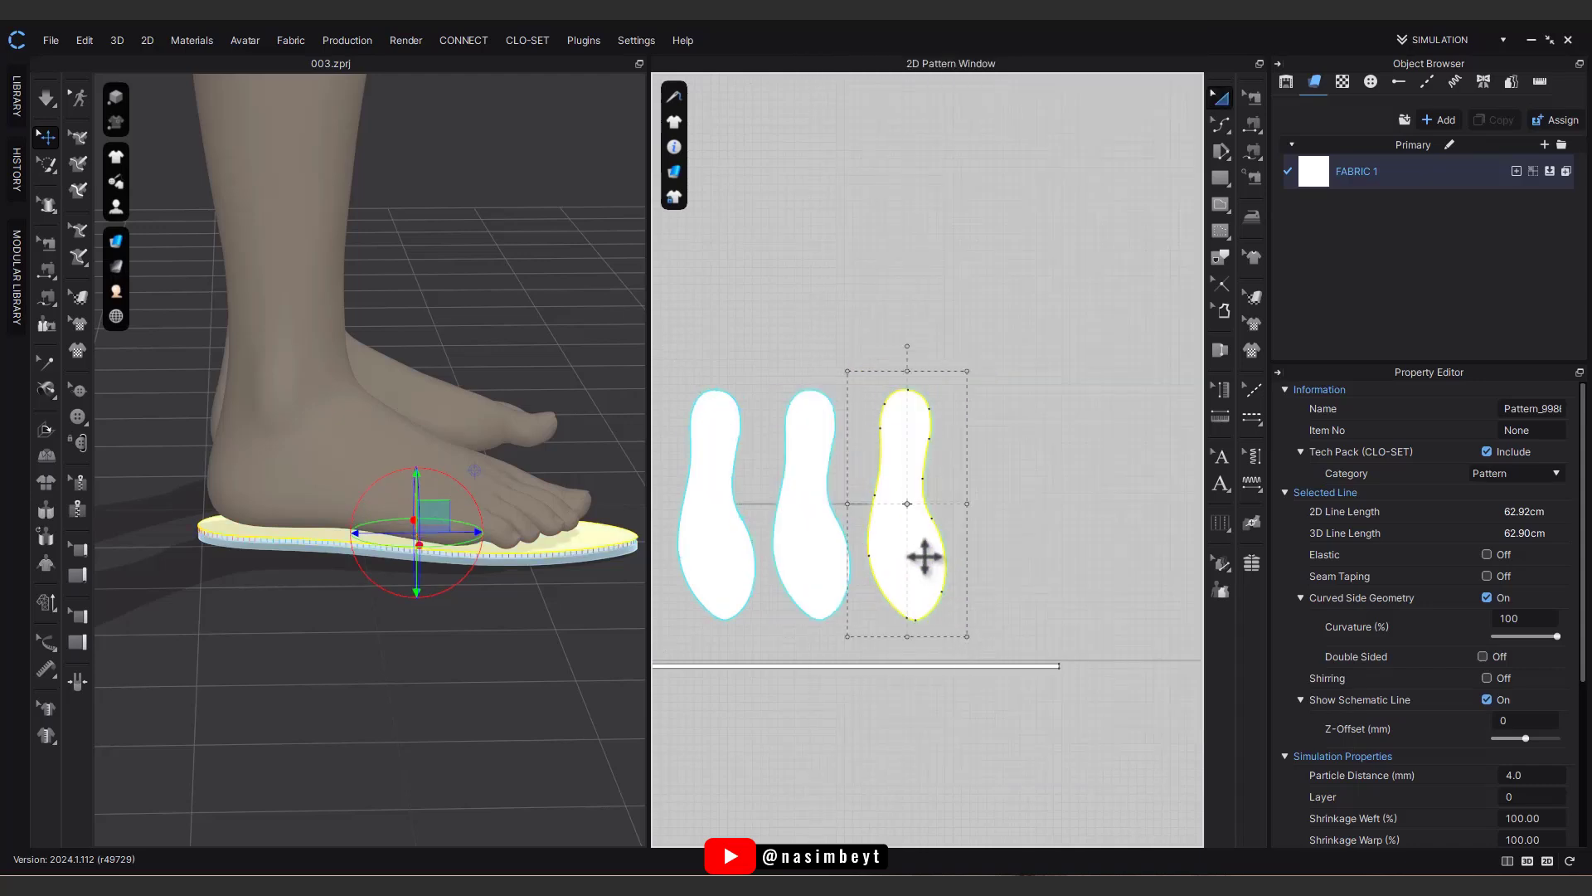
pyautogui.rightClick(921, 549)
pyautogui.click(978, 650)
pyautogui.rightClick(935, 549)
pyautogui.click(979, 363)
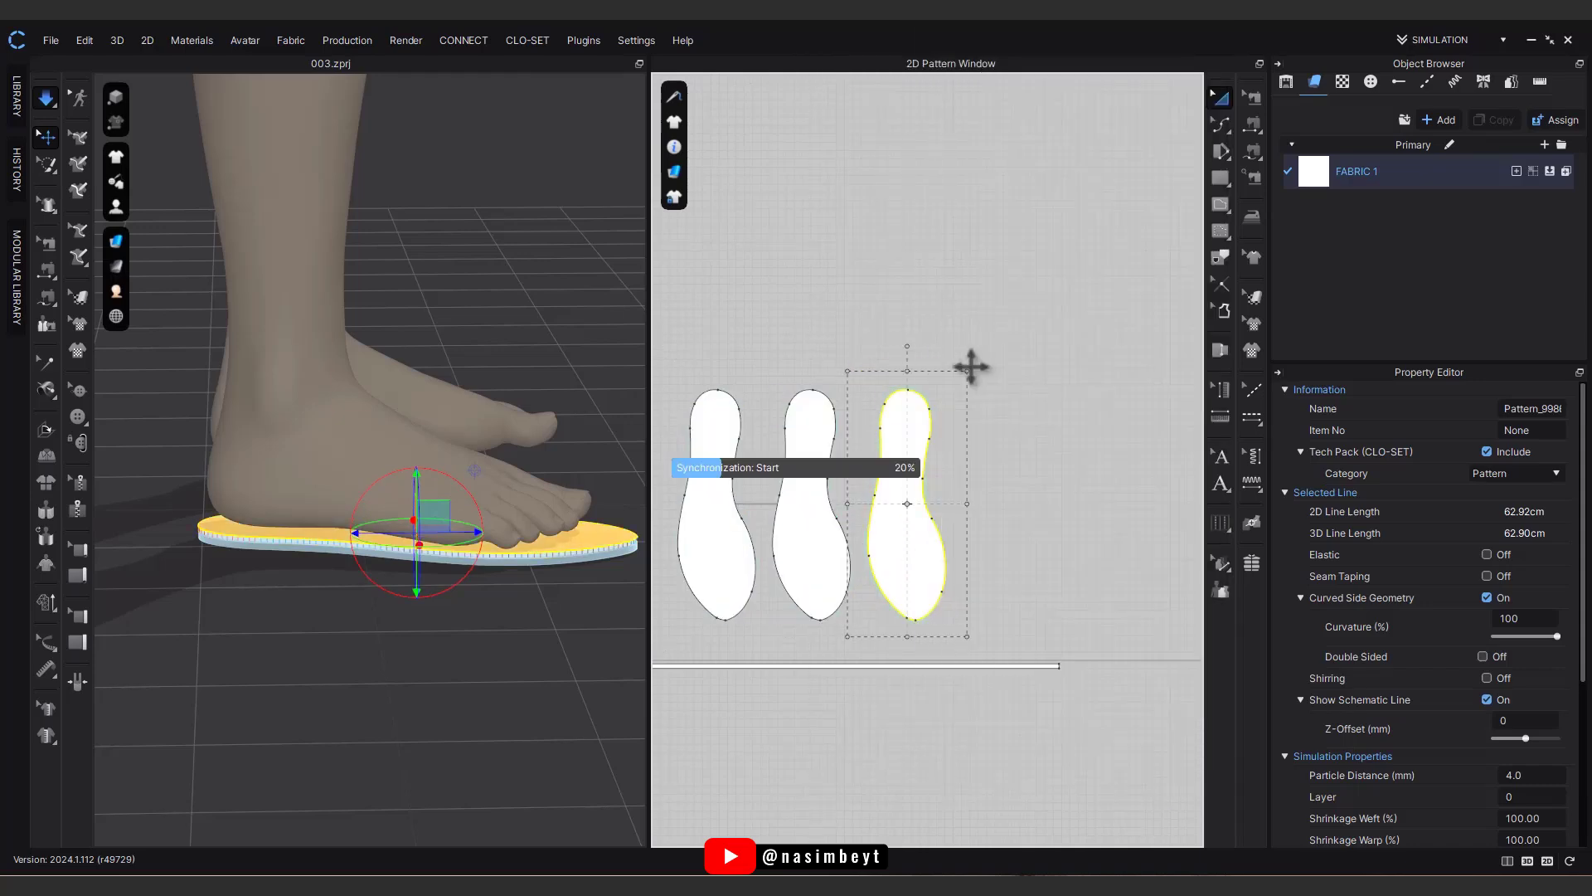
pyautogui.moveTo(630, 531); pyautogui.dragTo(590, 557, button='right')
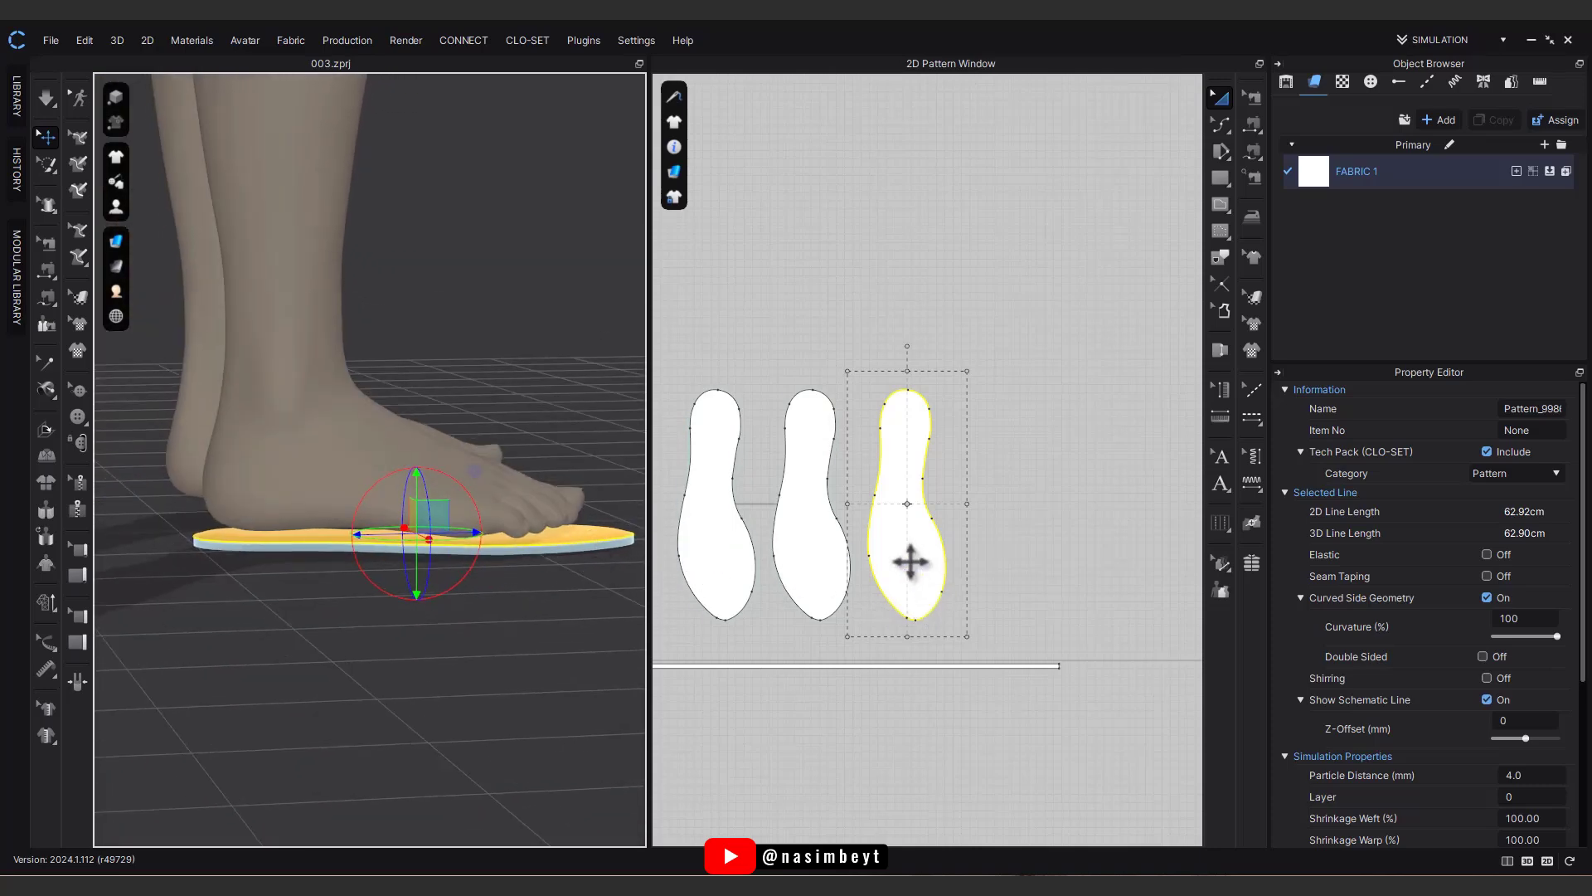
# Step: Offset the third sole's outline inward as an internal line
pyautogui.scroll(2, 910, 562)
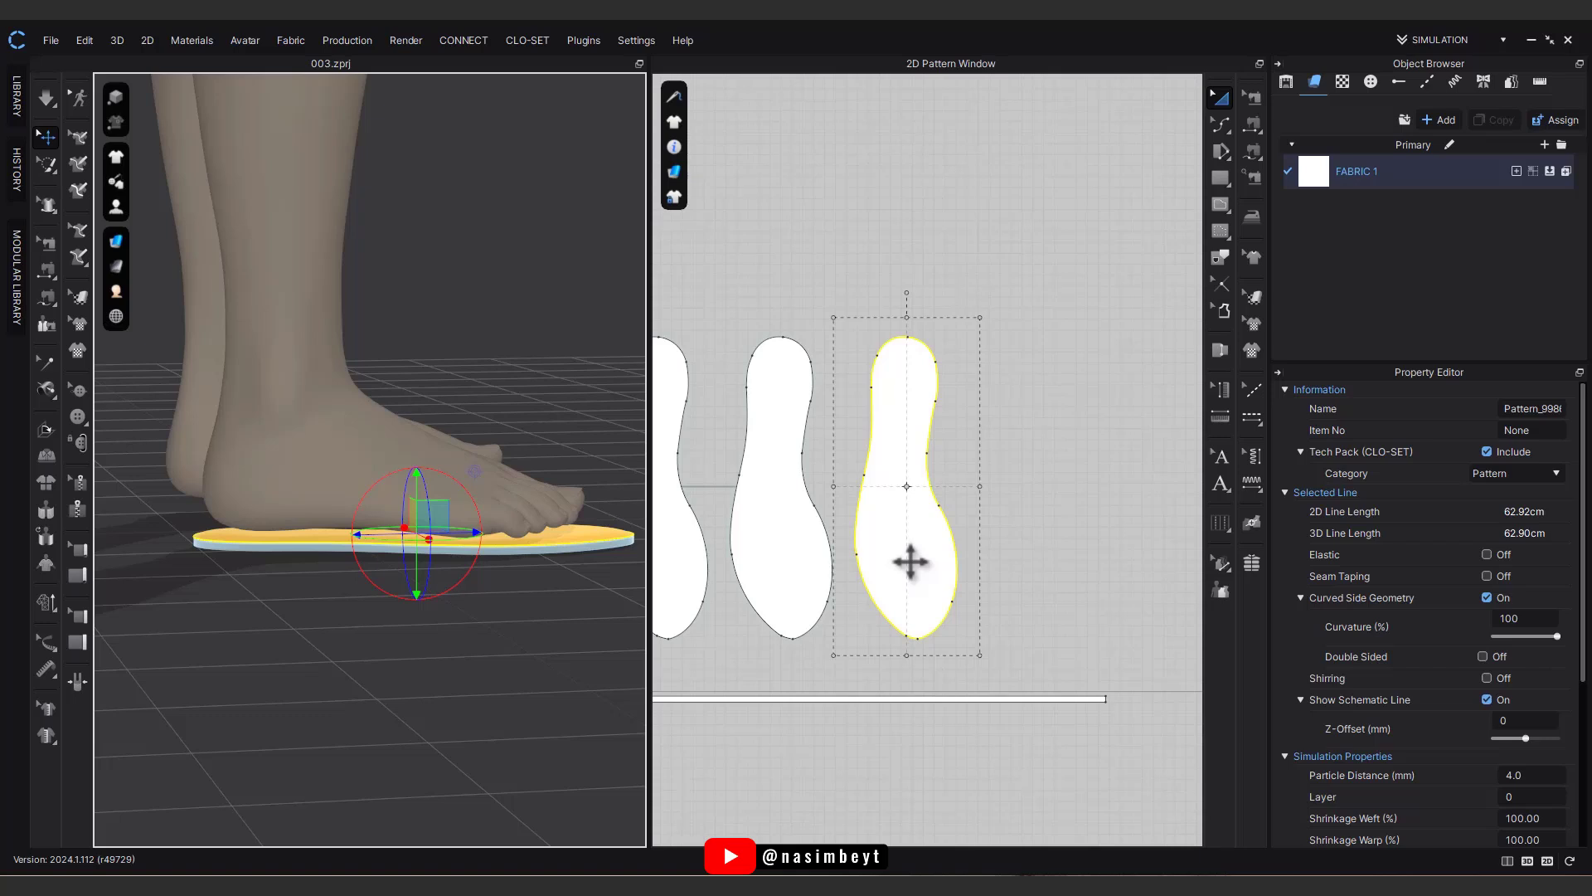
pyautogui.scroll(4, 912, 572)
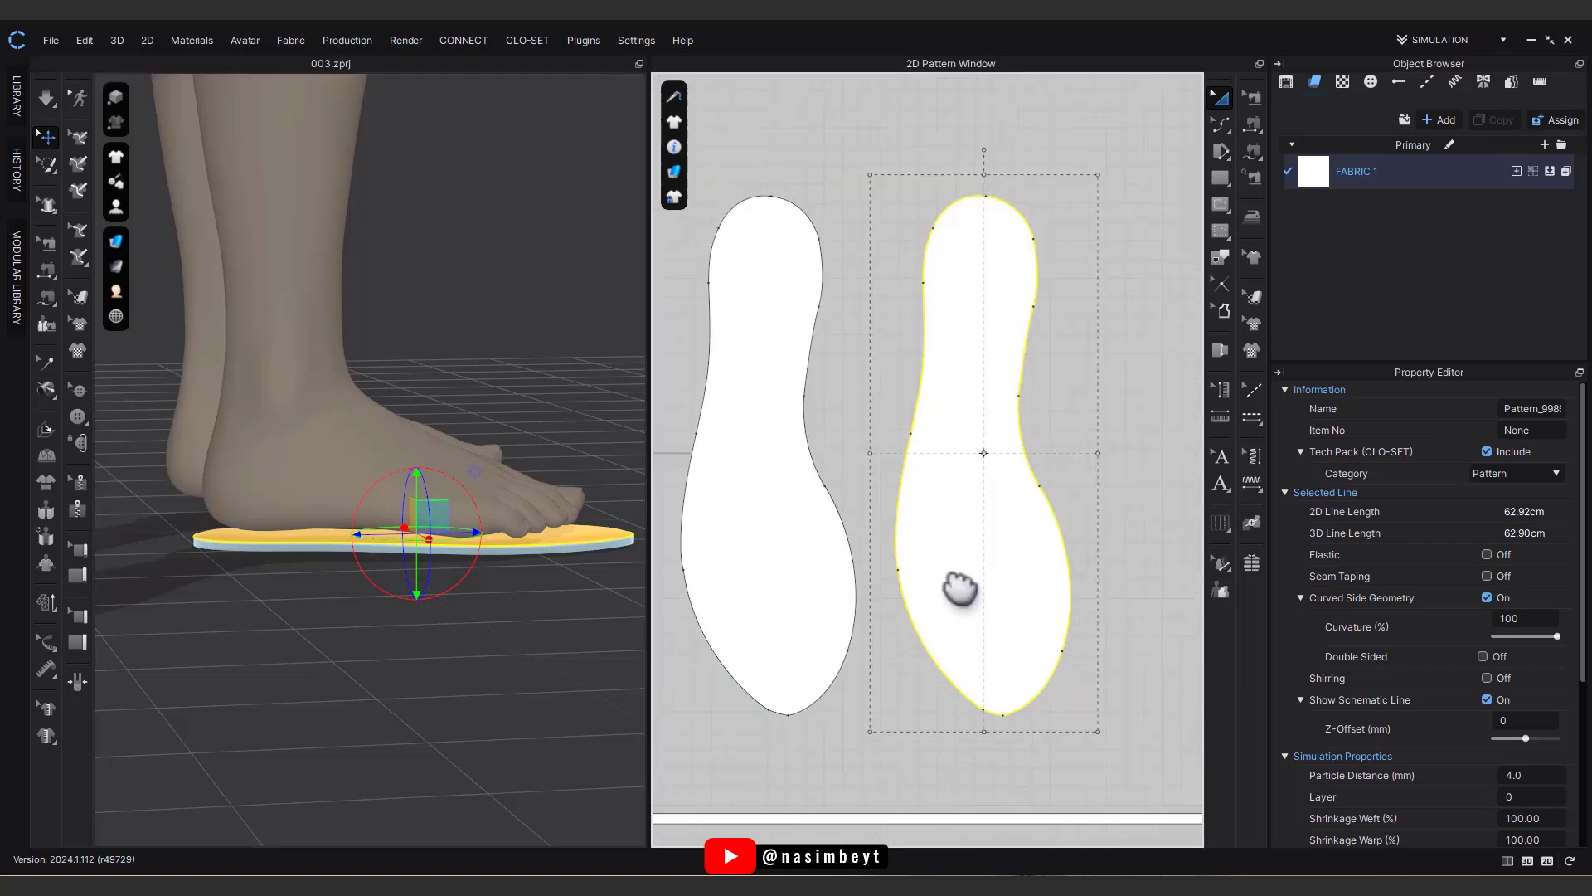
pyautogui.rightClick(1023, 516)
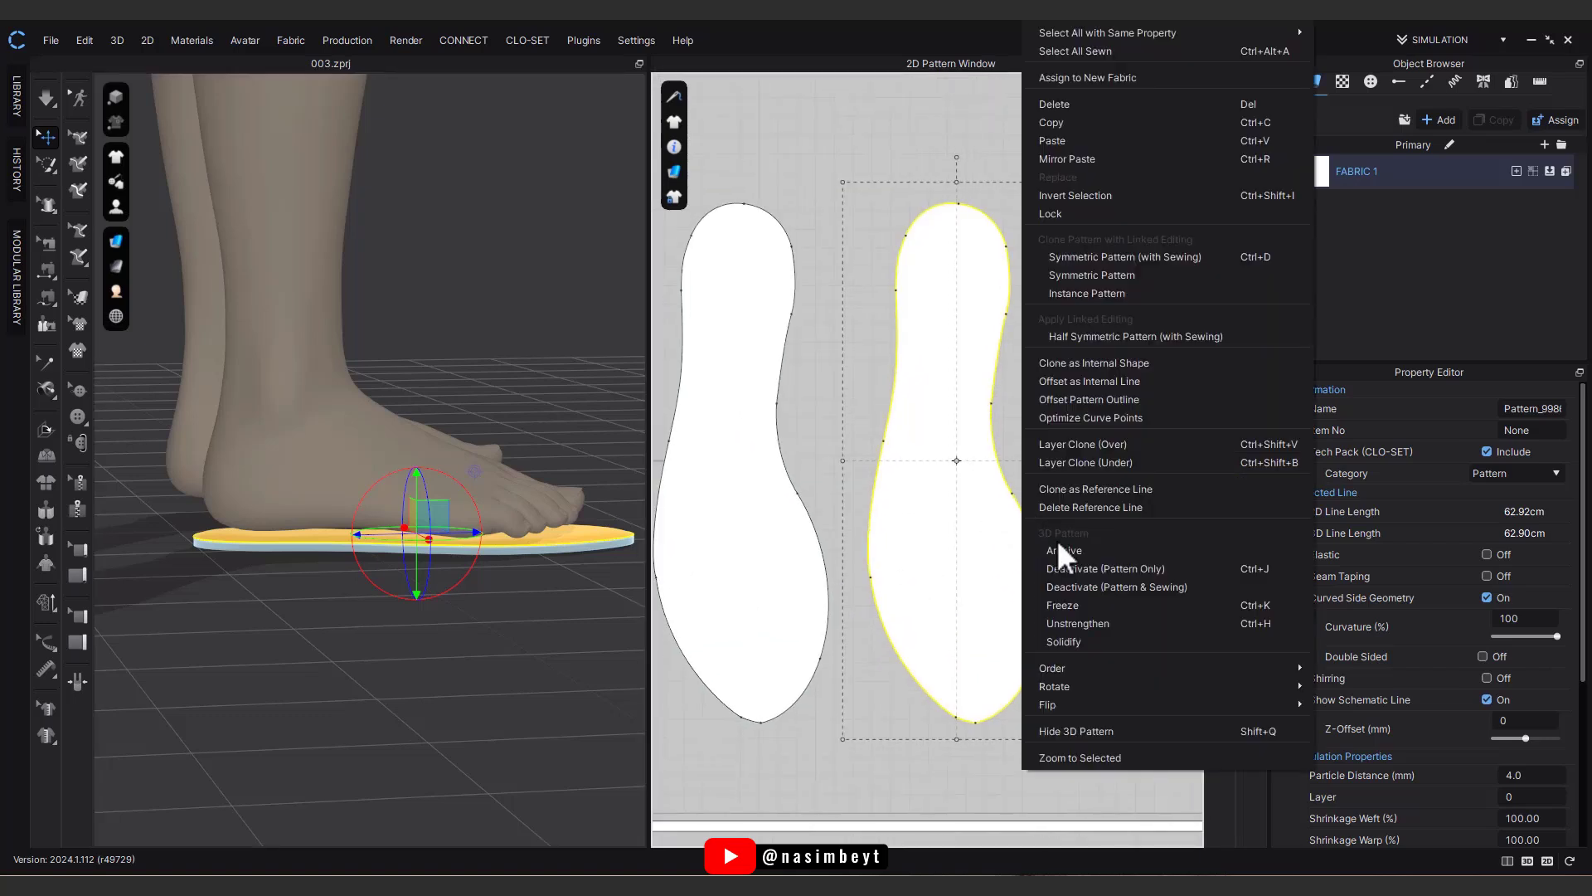
pyautogui.click(1066, 383)
pyautogui.click(752, 531)
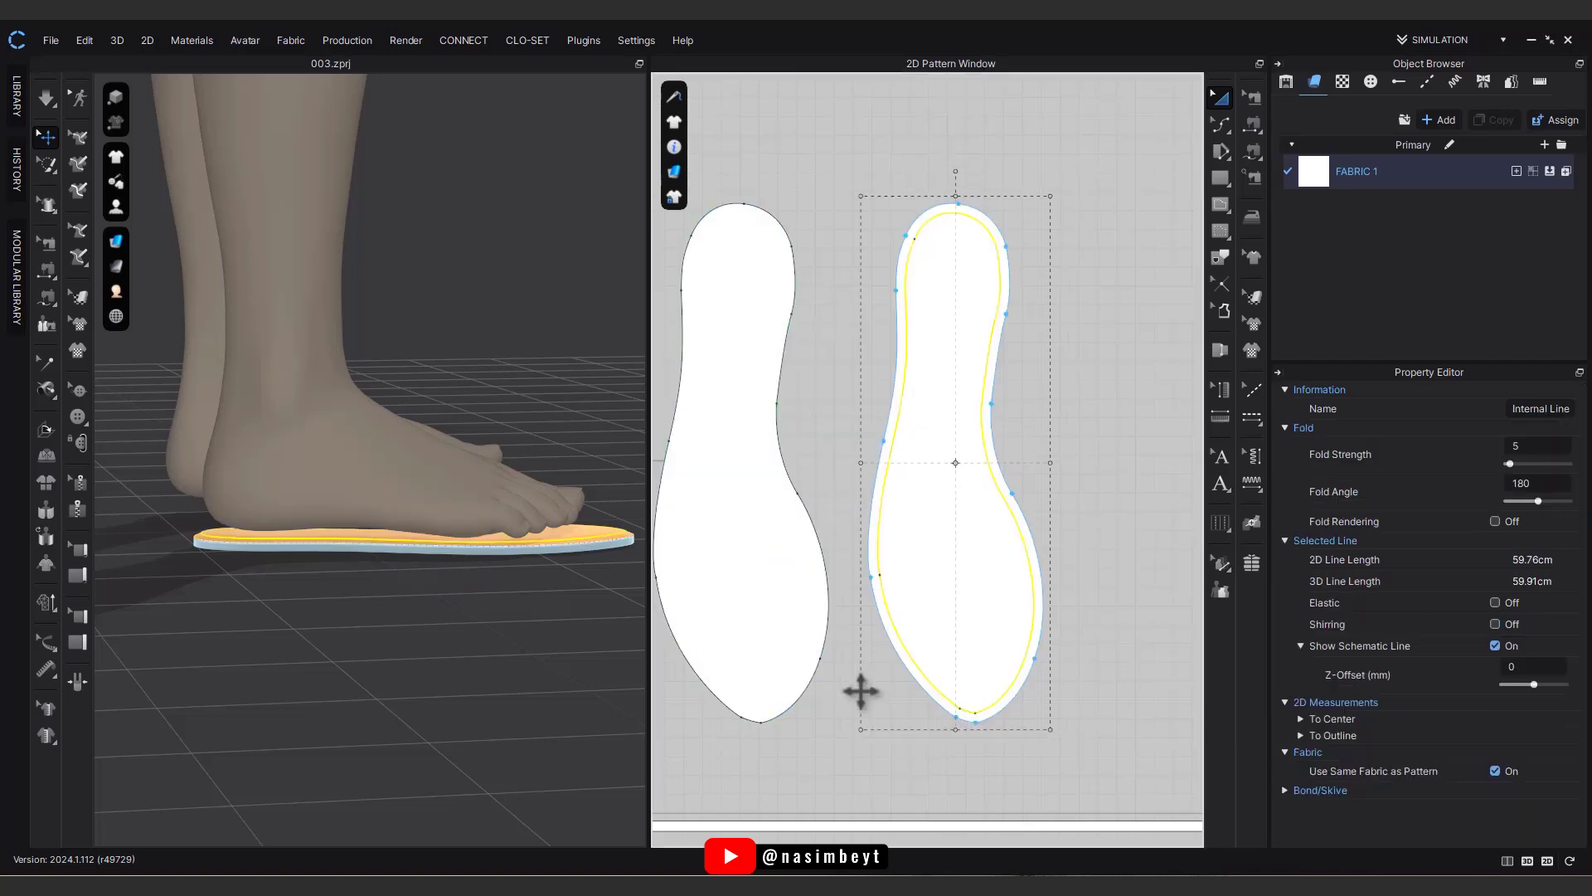
pyautogui.moveTo(902, 712); pyautogui.dragTo(884, 669, button='middle')
pyautogui.click(1108, 536)
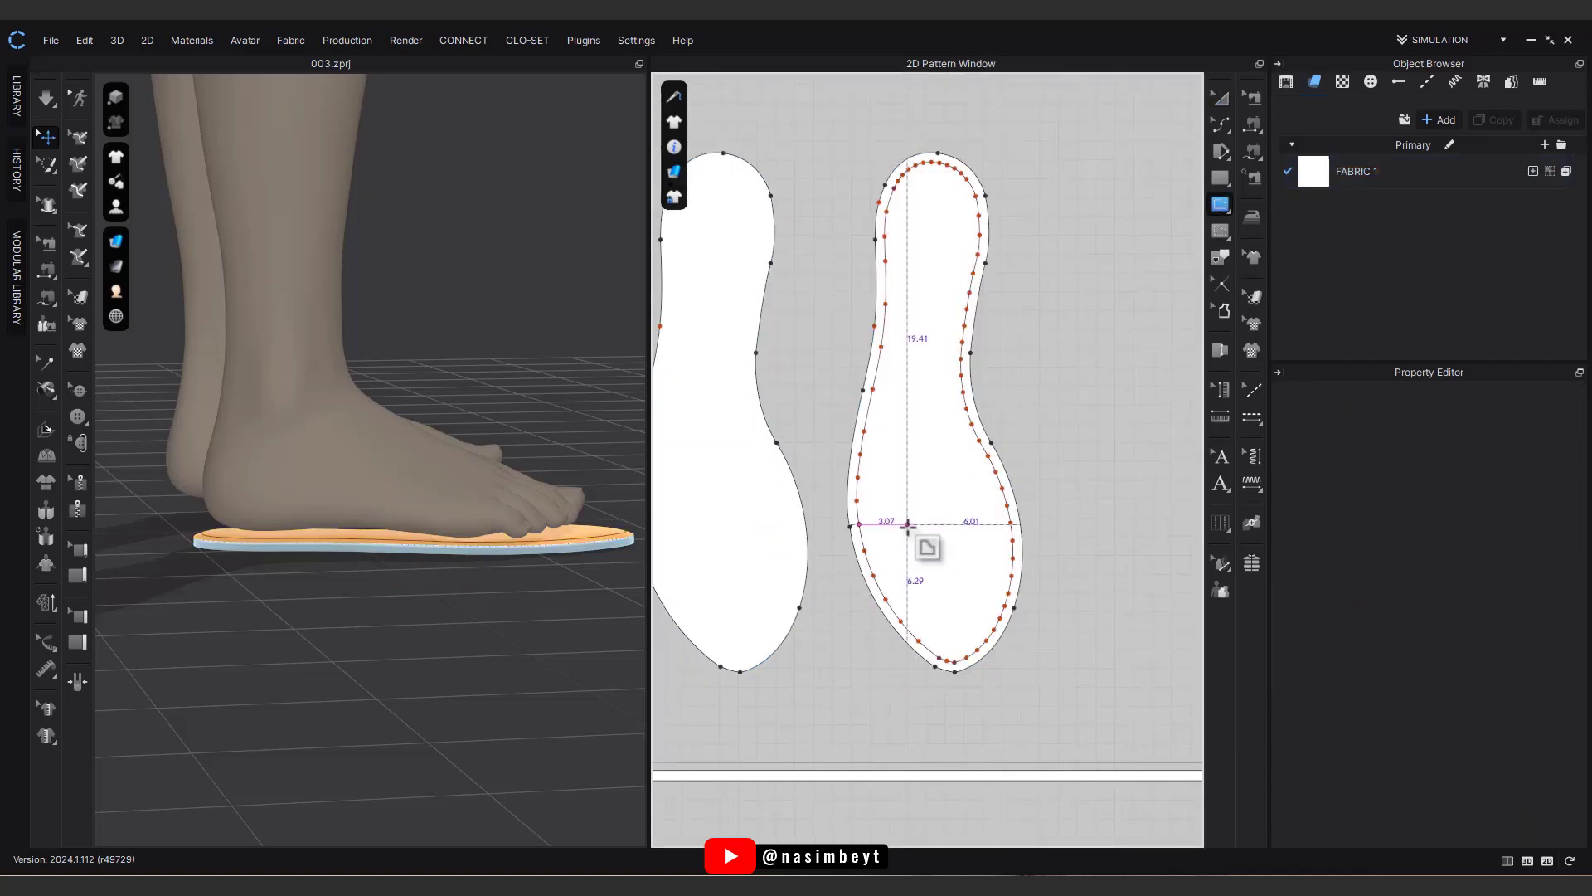
pyautogui.click(1016, 585)
pyautogui.click(865, 591)
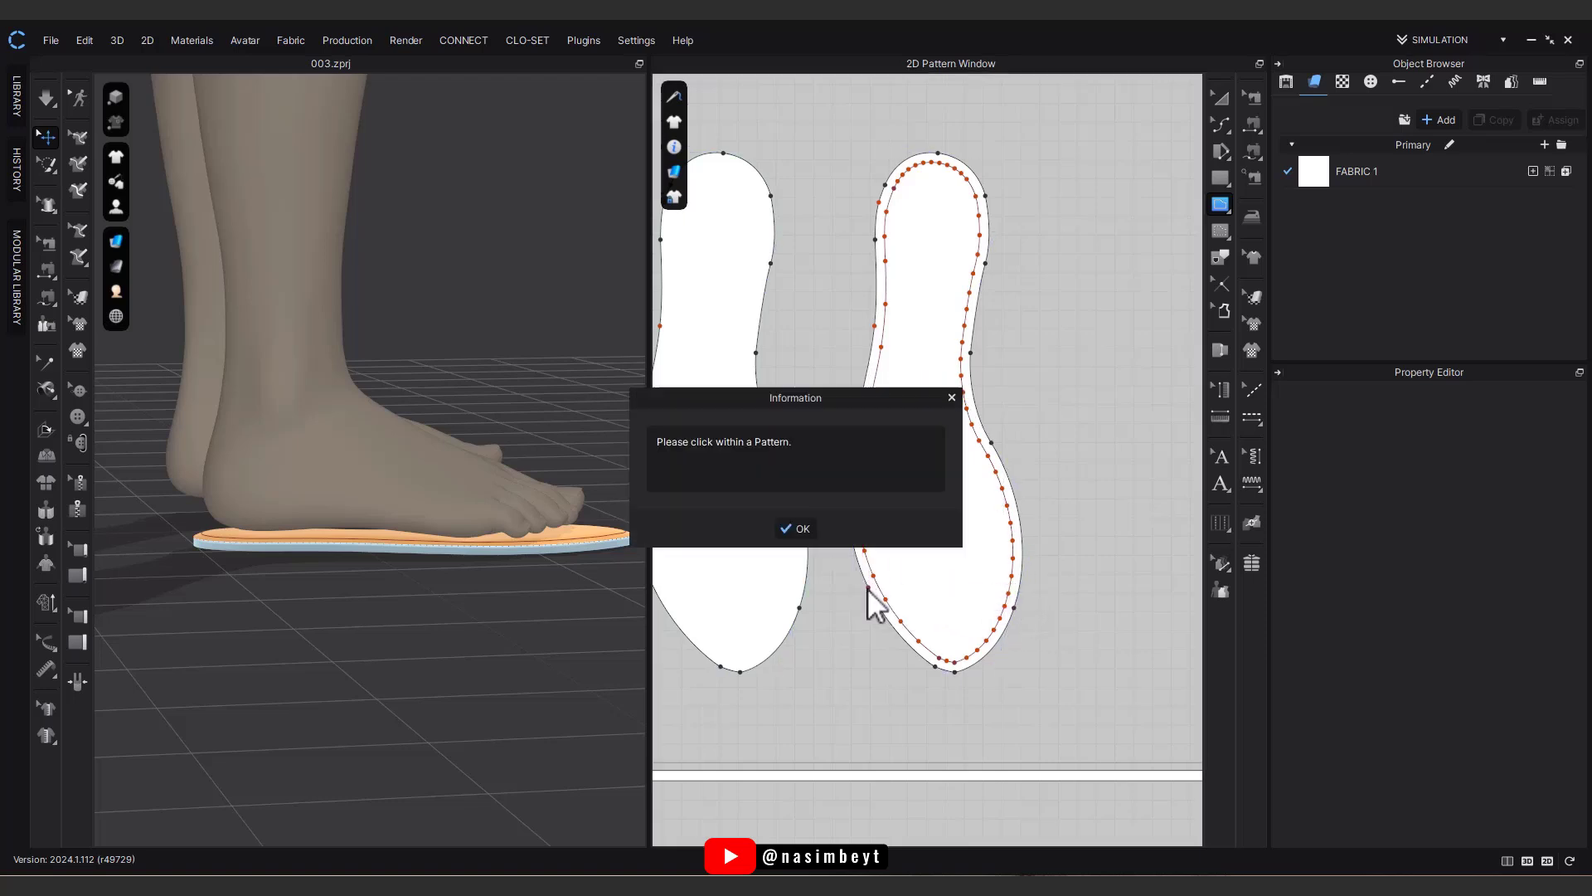
pyautogui.click(808, 527)
# Step: Draw a straight internal line about 7.67 cm long across the toe area of the third sole
pyautogui.scroll(5, 830, 547)
pyautogui.click(746, 575)
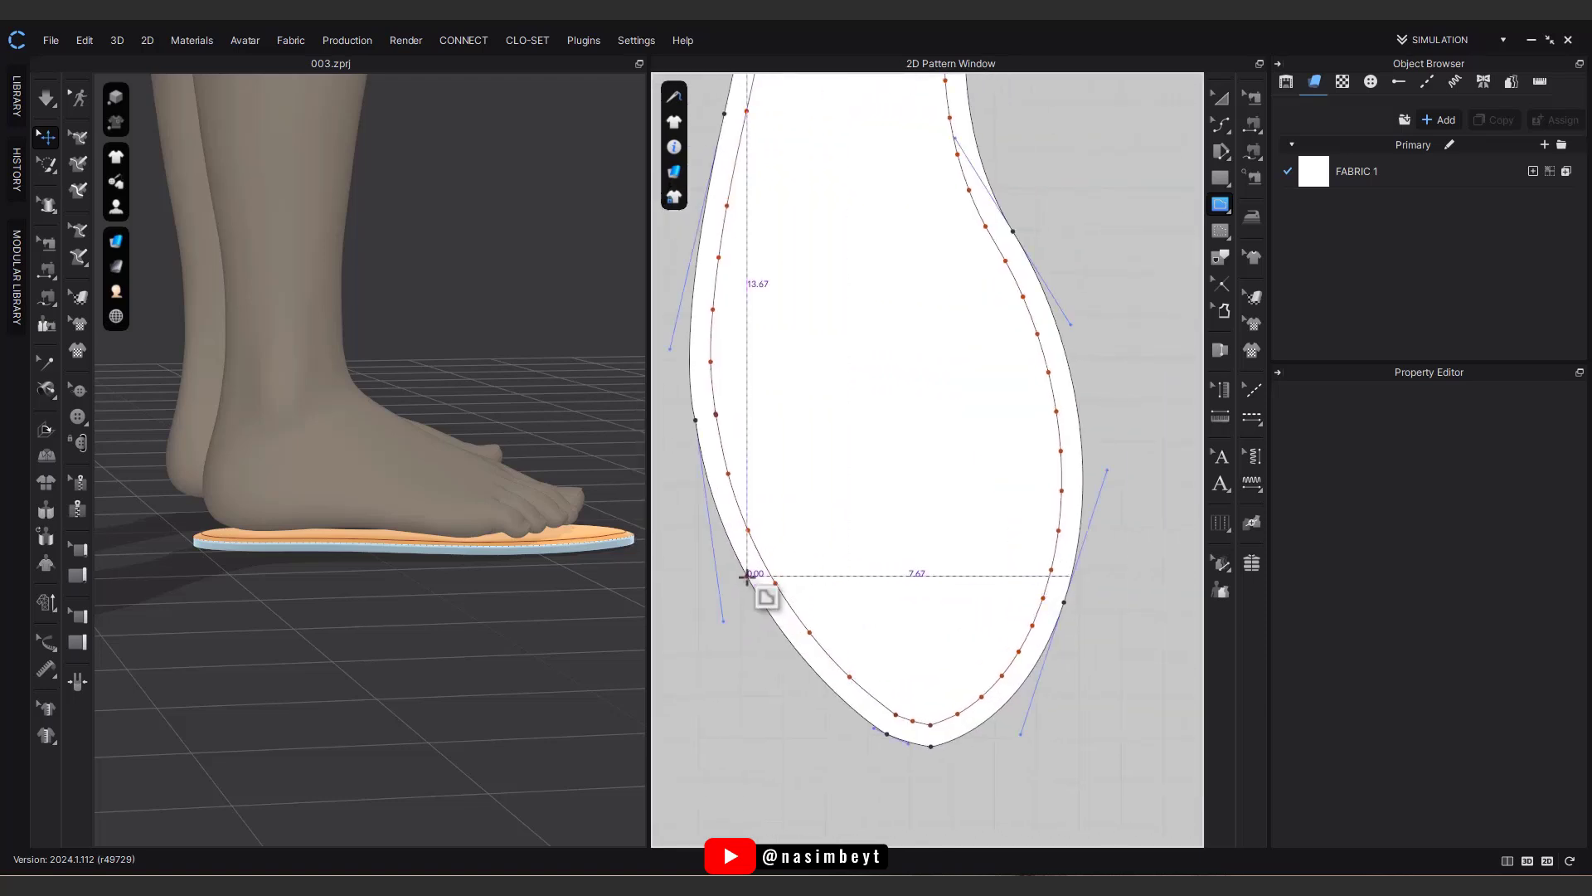
pyautogui.click(1072, 575)
# Step: Shift the toe line slightly toward the heel and extend both its ends to the third sole's outline
pyautogui.moveTo(505, 606); pyautogui.dragTo(450, 680, button='right')
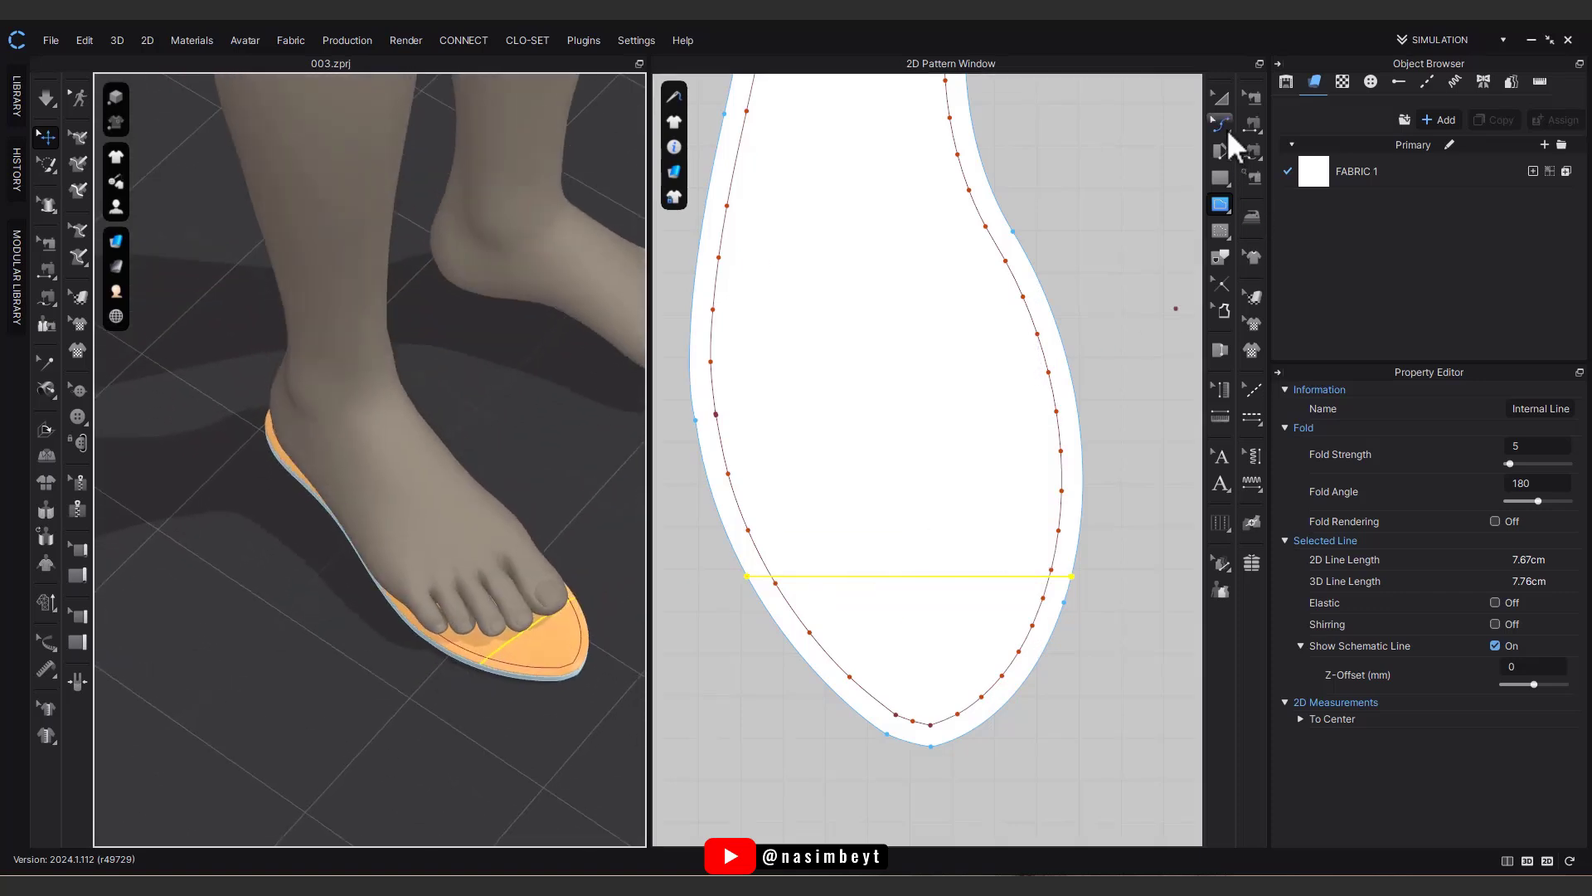
pyautogui.click(1228, 131)
pyautogui.click(1258, 130)
pyautogui.moveTo(951, 575); pyautogui.dragTo(951, 549)
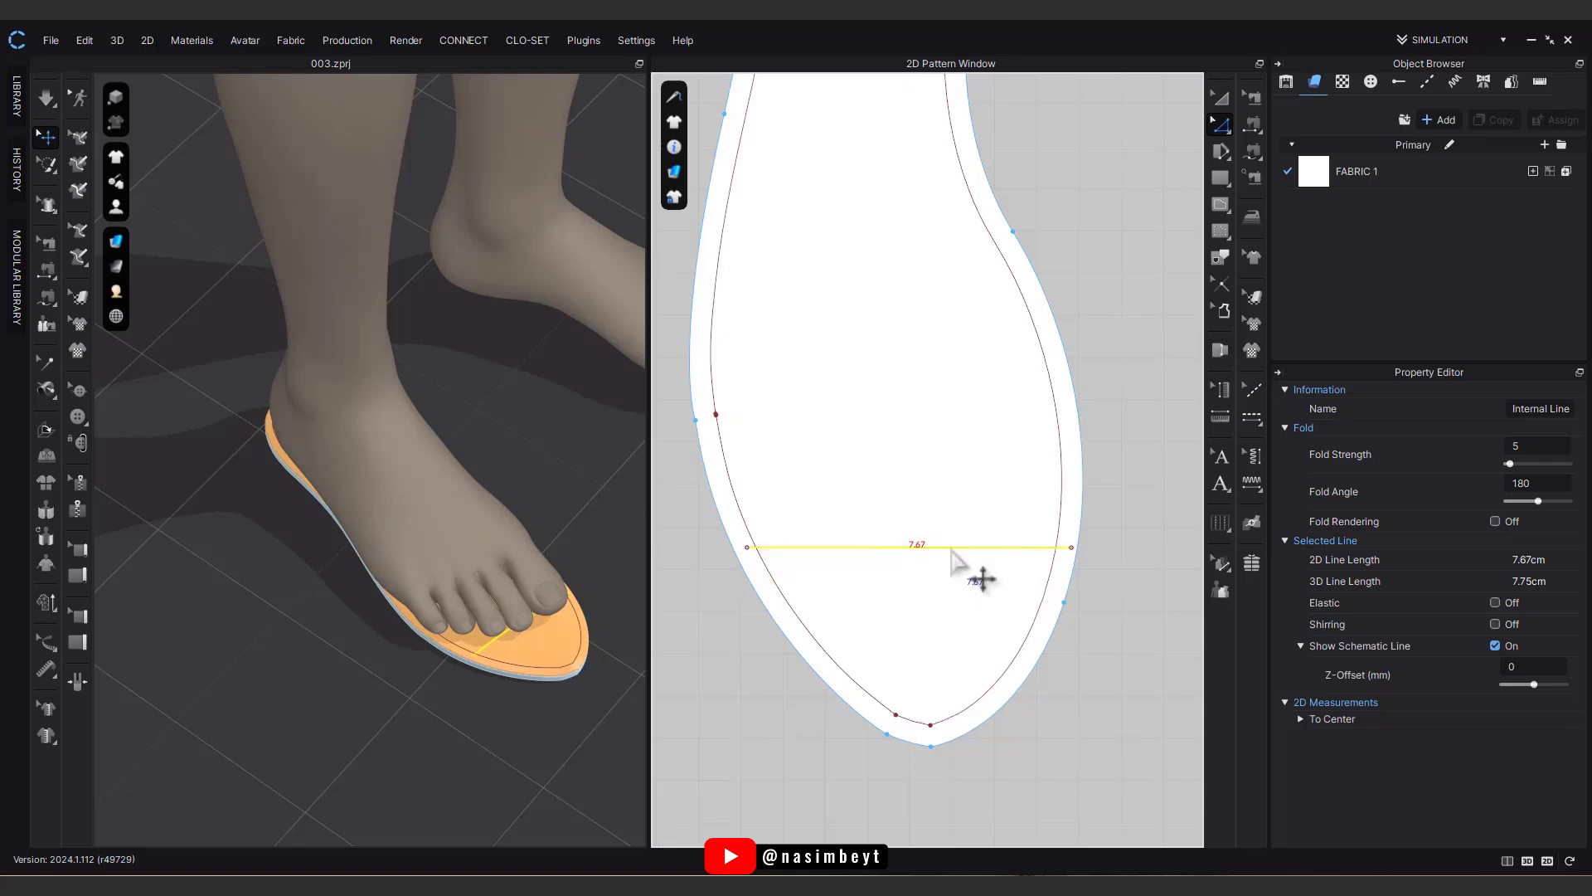
pyautogui.moveTo(525, 658)
pyautogui.mouseDown(button='right')
pyautogui.moveTo(507, 643)
pyautogui.moveTo(493, 684)
pyautogui.moveTo(520, 682)
pyautogui.mouseUp(button='right')
pyautogui.rightClick(930, 549)
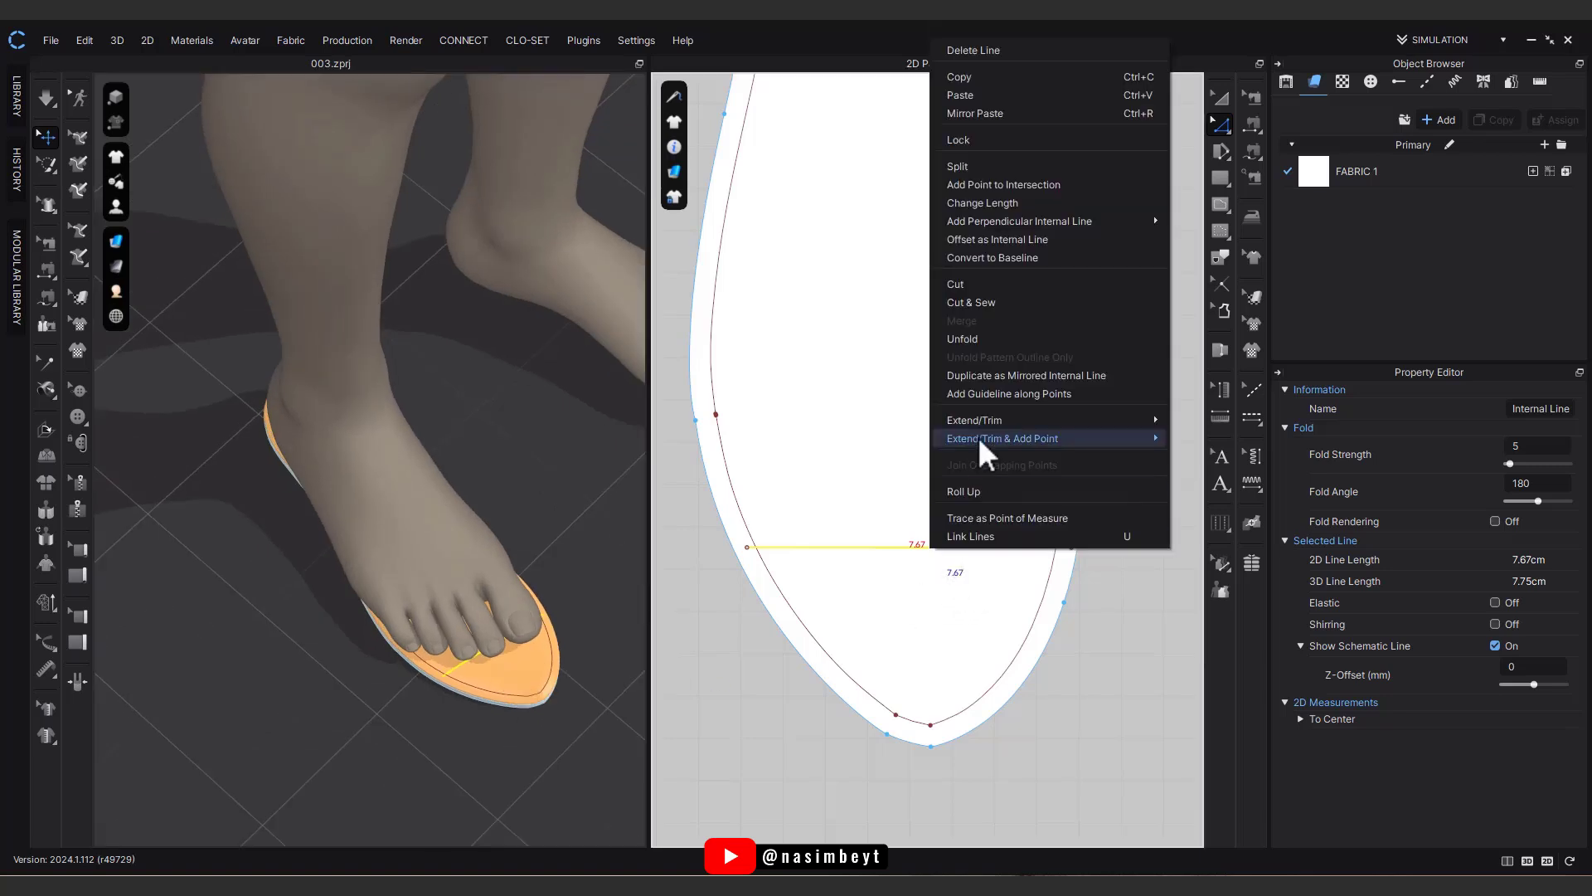
pyautogui.moveTo(1045, 420)
pyautogui.click(1207, 420)
# Step: Bend the straight toe line into a shallow curve bulging toward the tip of the sole
pyautogui.click(1225, 122)
pyautogui.click(1264, 220)
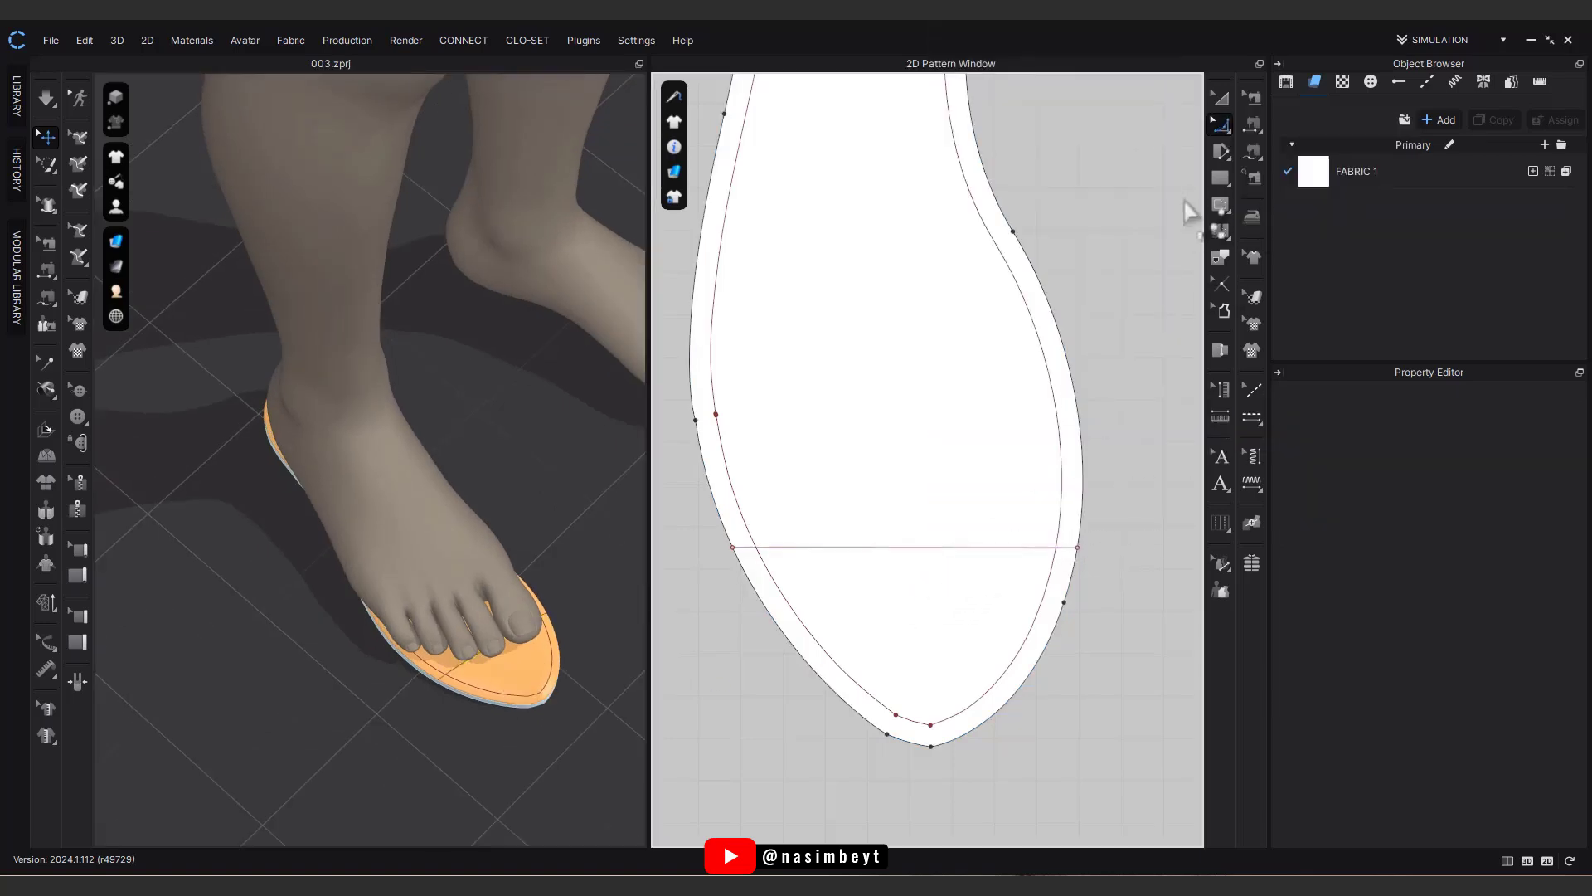
pyautogui.click(1223, 124)
pyautogui.click(1254, 184)
pyautogui.moveTo(919, 549); pyautogui.dragTo(912, 578)
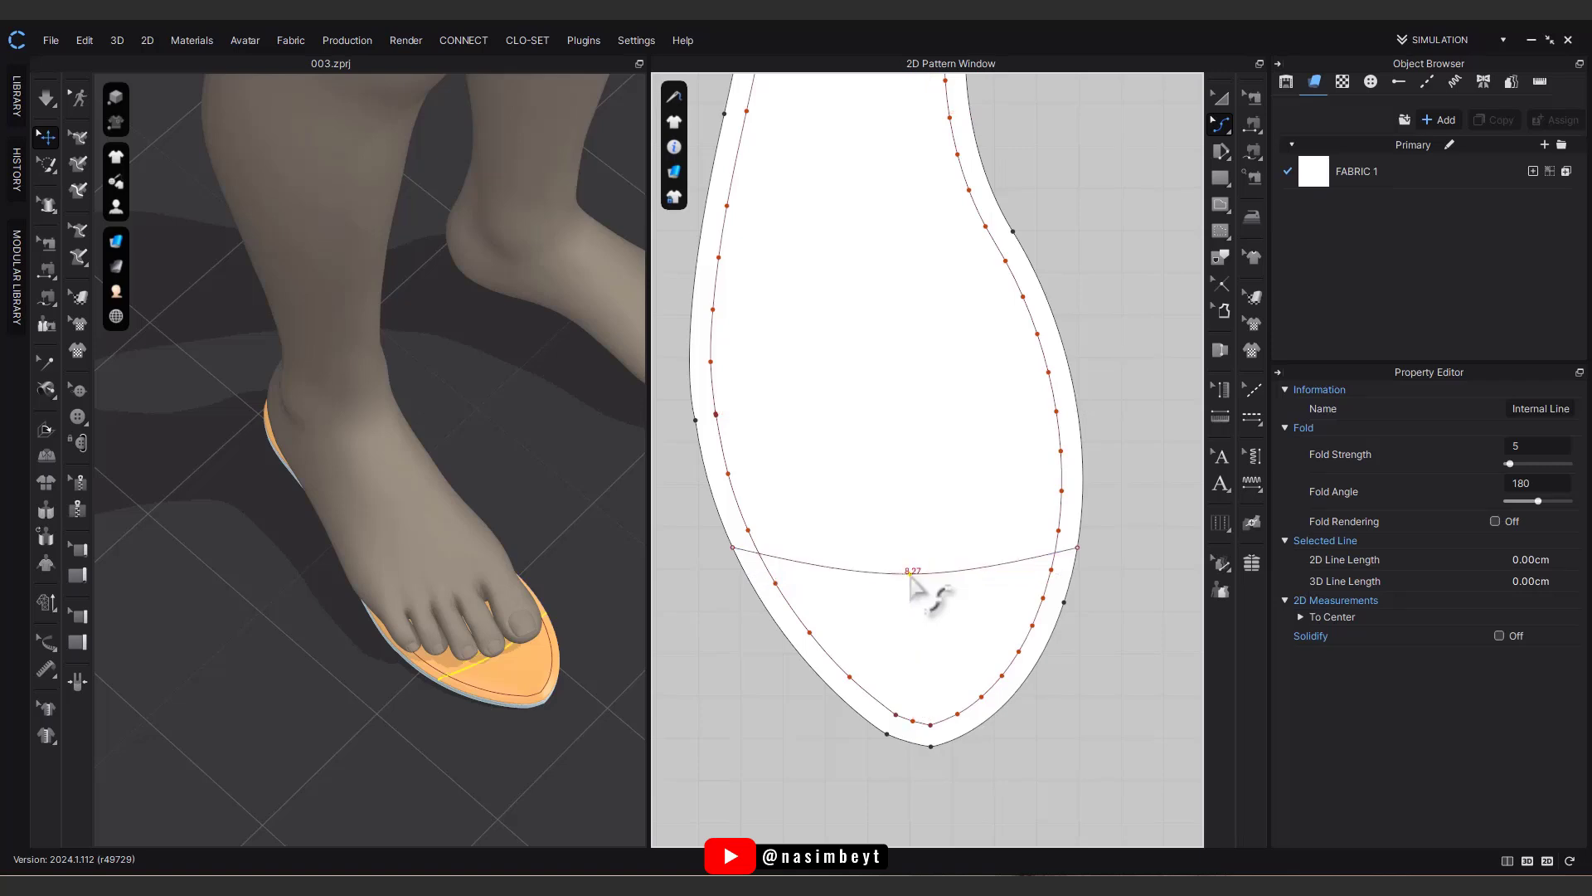
# Step: Cut and sew the third sole along the curved toe line and along the rear part's inner offset line
pyautogui.press('z')
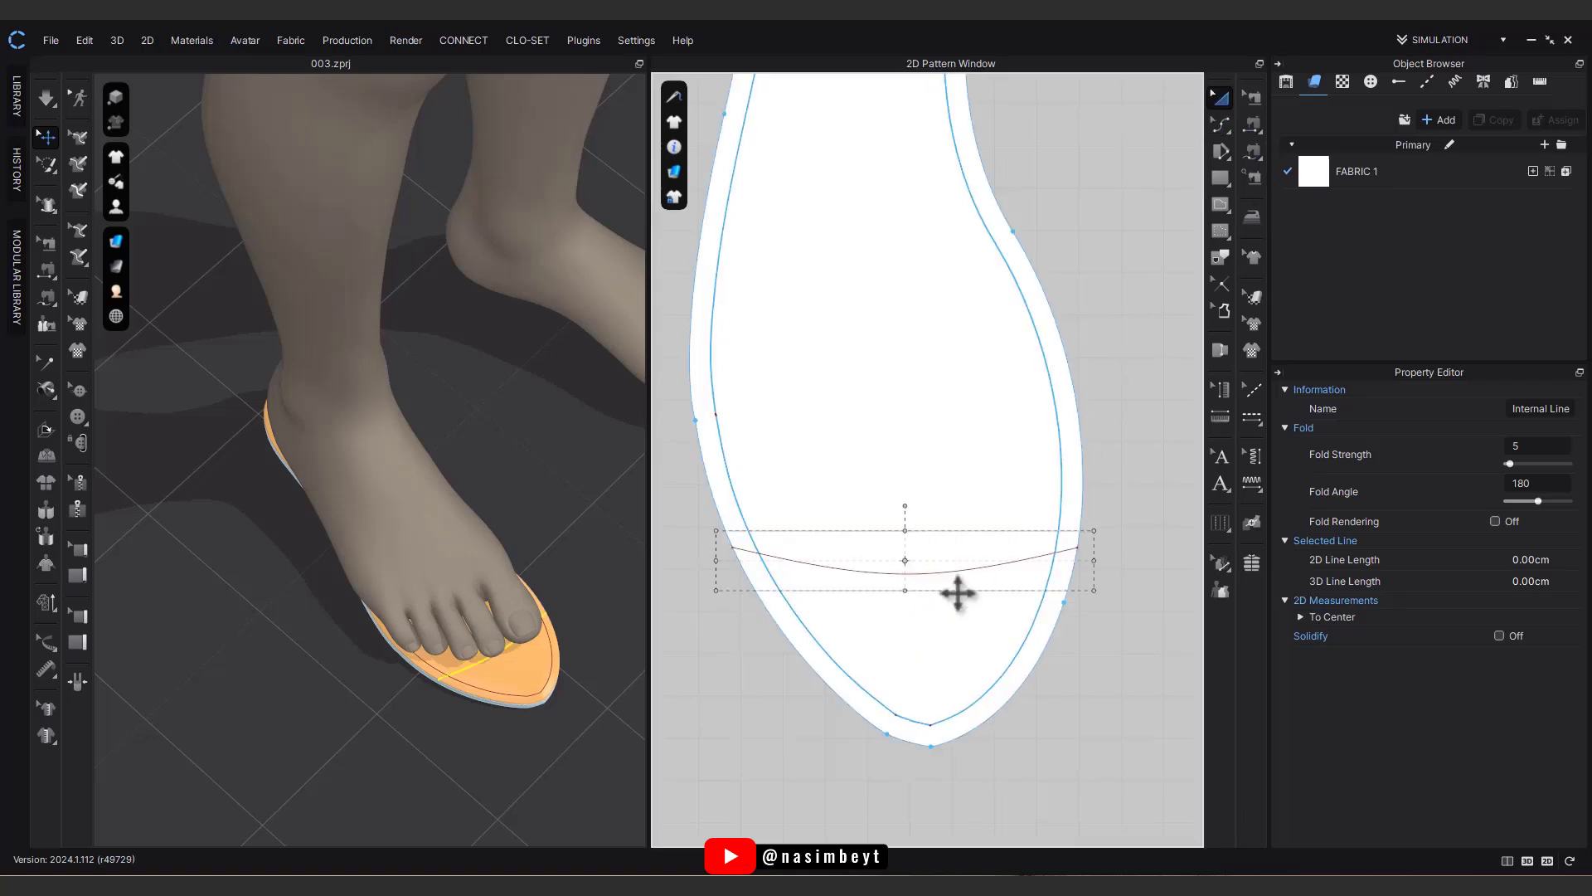
pyautogui.rightClick(941, 572)
pyautogui.click(1010, 418)
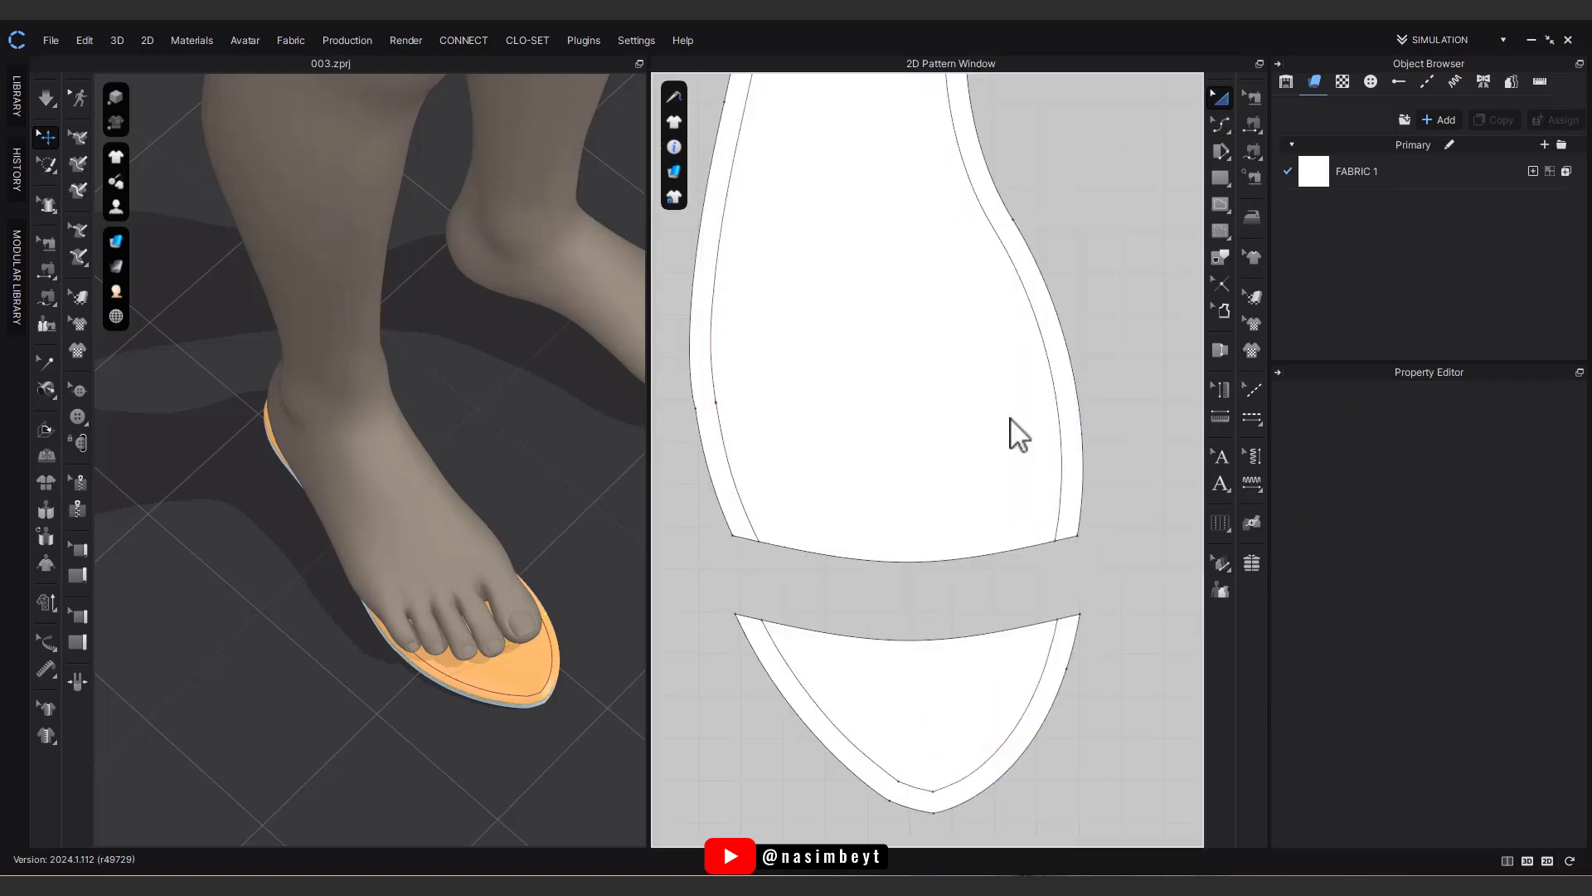
pyautogui.rightClick(1058, 545)
pyautogui.click(1115, 353)
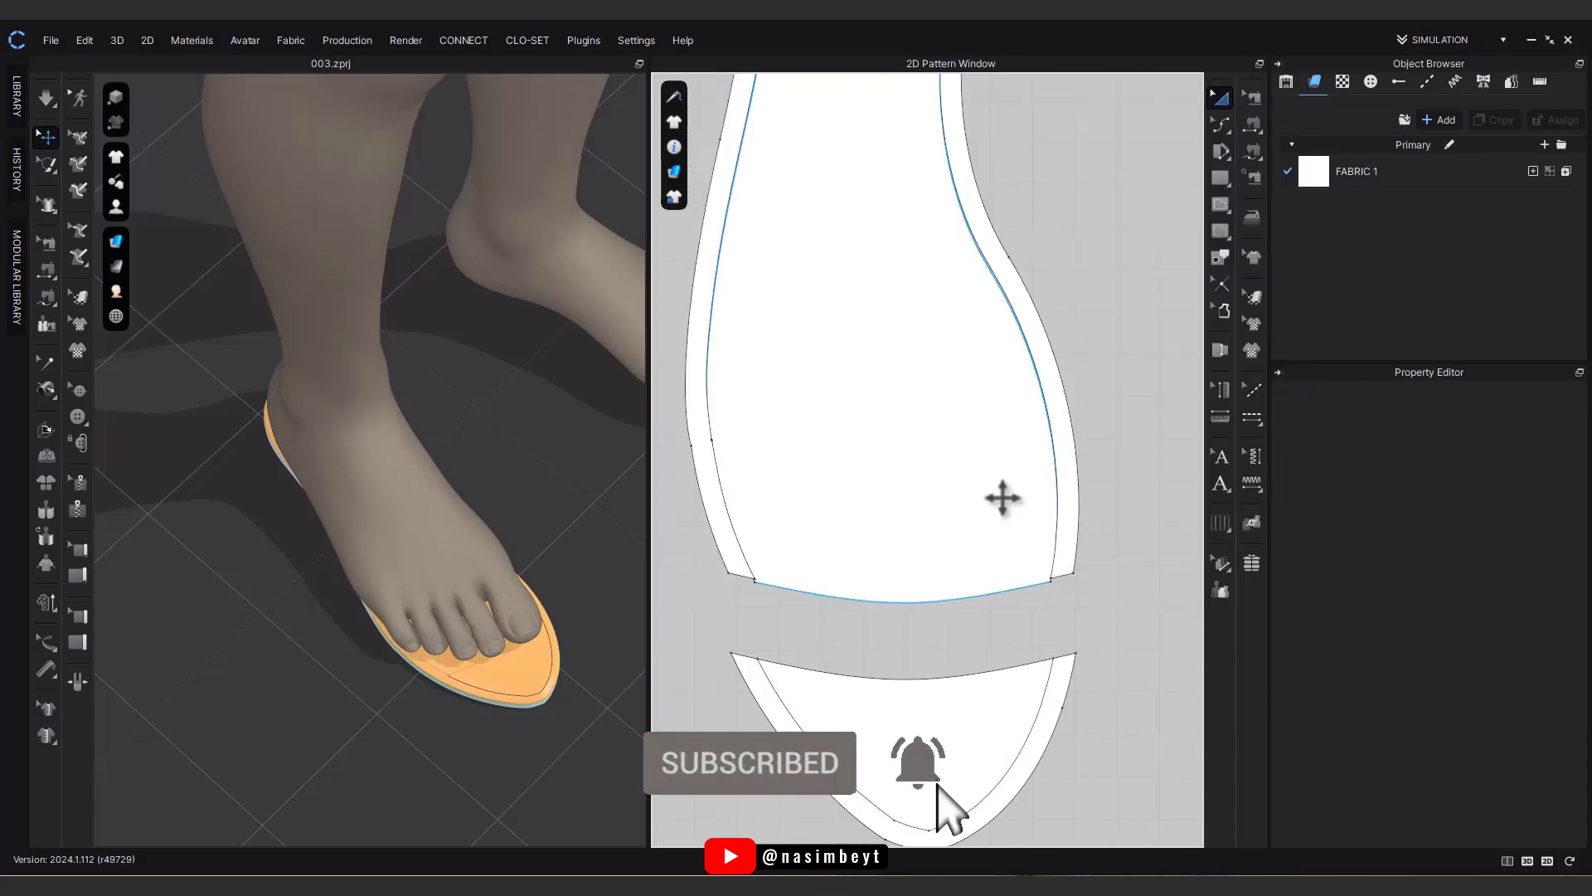
# Step: Move the cut-off U-shaped rim out beside the inner sole piece in the 2D layout
pyautogui.scroll(-4, 933, 527)
pyautogui.click(978, 505)
pyautogui.moveTo(983, 507); pyautogui.dragTo(1155, 508)
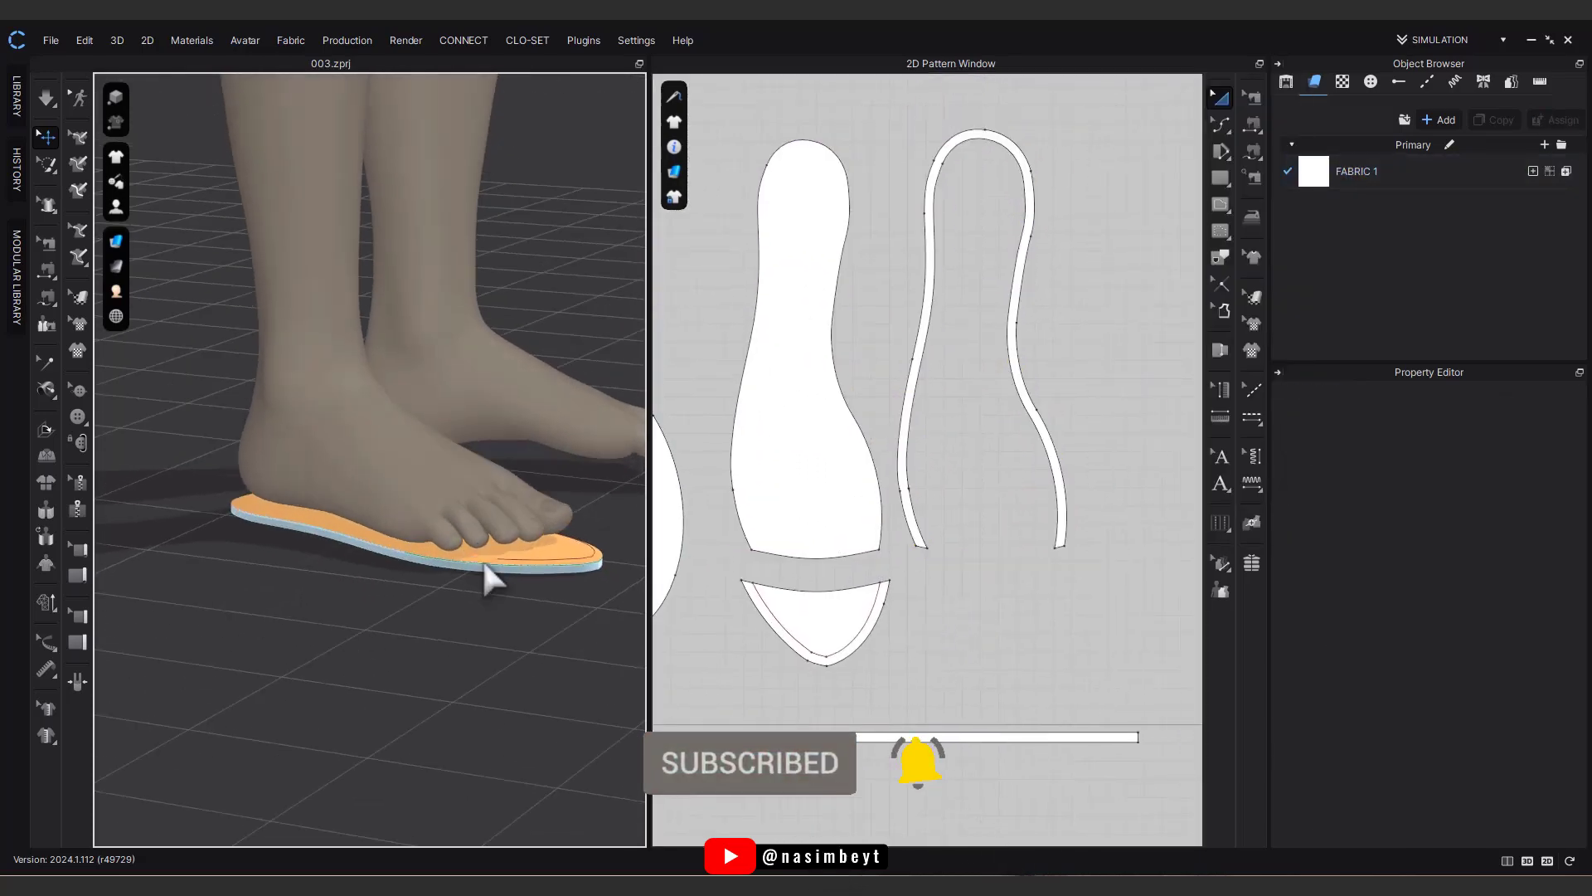
# Step: Display the patterns' fabric thickness in the 3D view and inspect the sole from the side
pyautogui.moveTo(475, 586)
pyautogui.mouseDown(button='right')
pyautogui.moveTo(390, 605)
pyautogui.moveTo(437, 662)
pyautogui.moveTo(457, 599)
pyautogui.mouseUp(button='right')
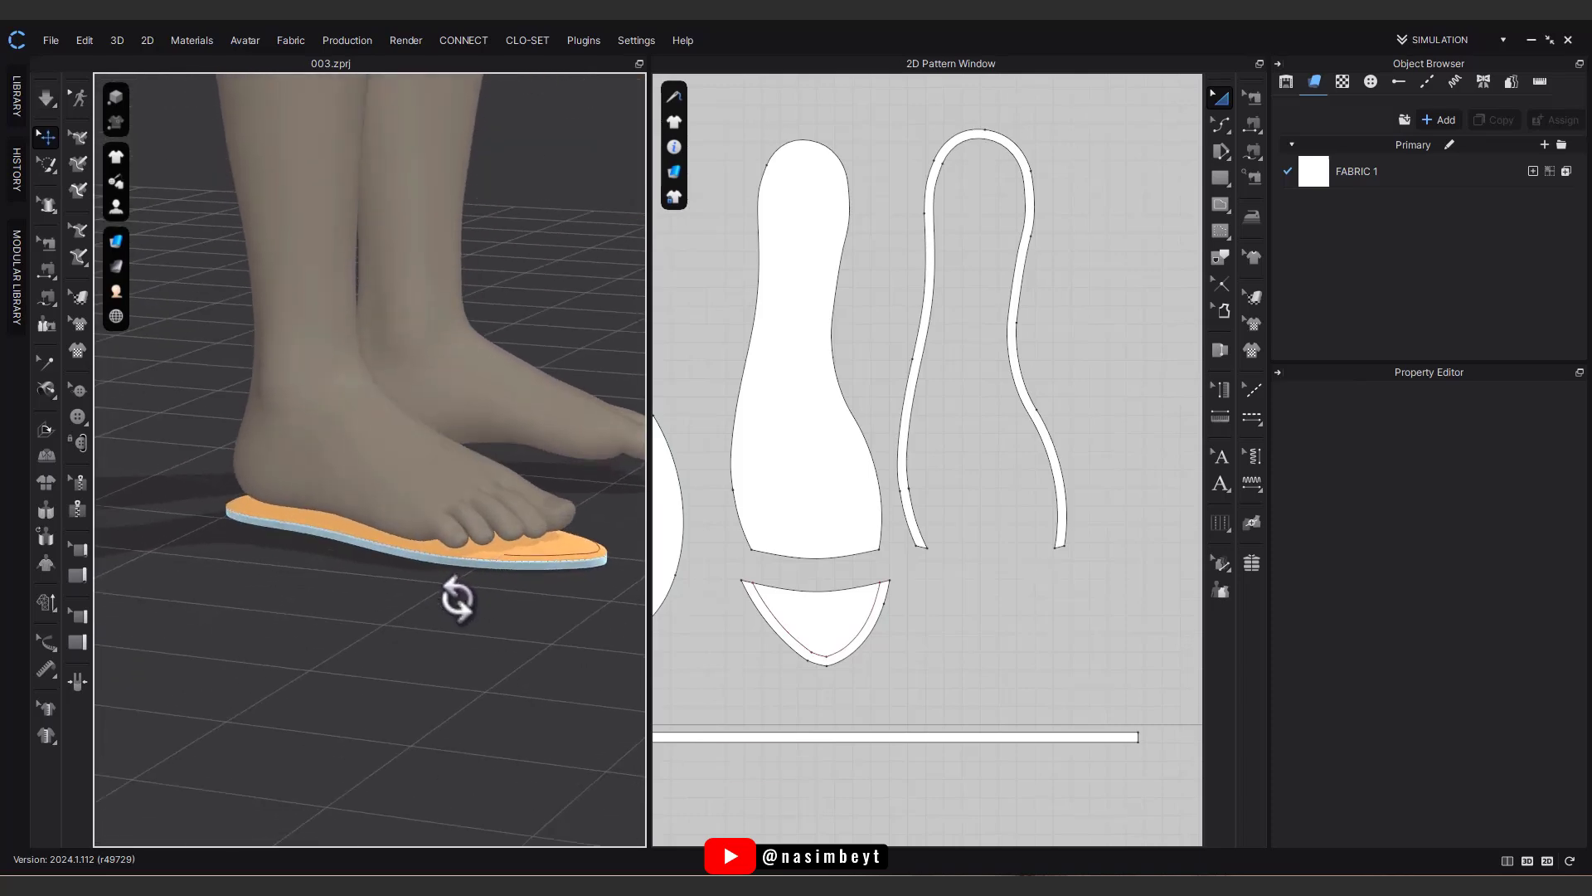
pyautogui.click(800, 601)
pyautogui.keyDown('shift'); pyautogui.click(922, 526); pyautogui.keyUp('shift')
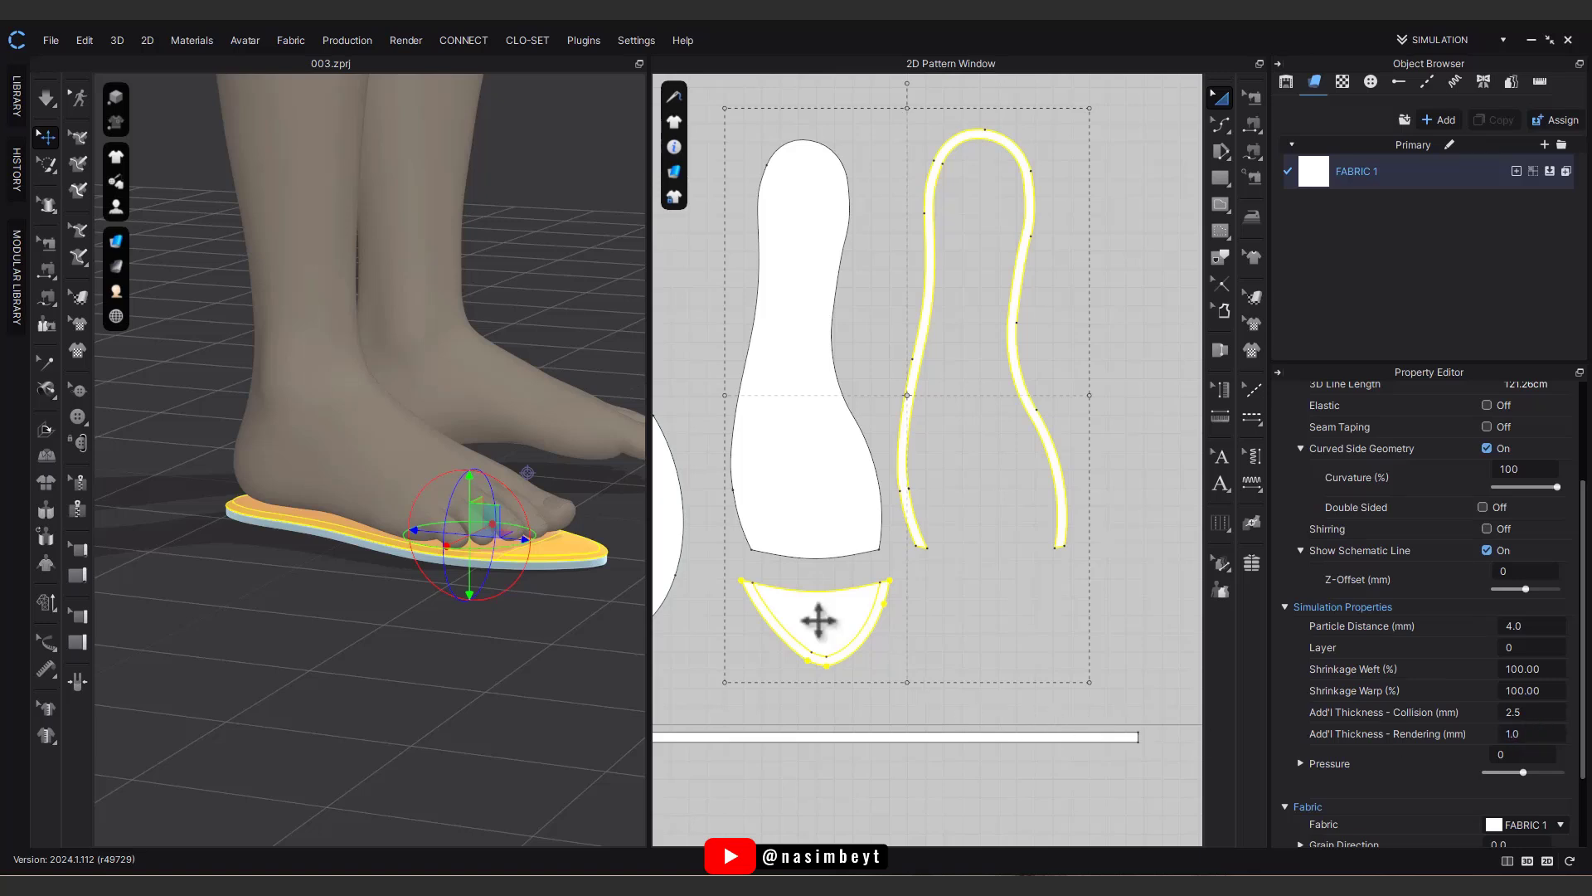
pyautogui.click(116, 240)
pyautogui.click(345, 609)
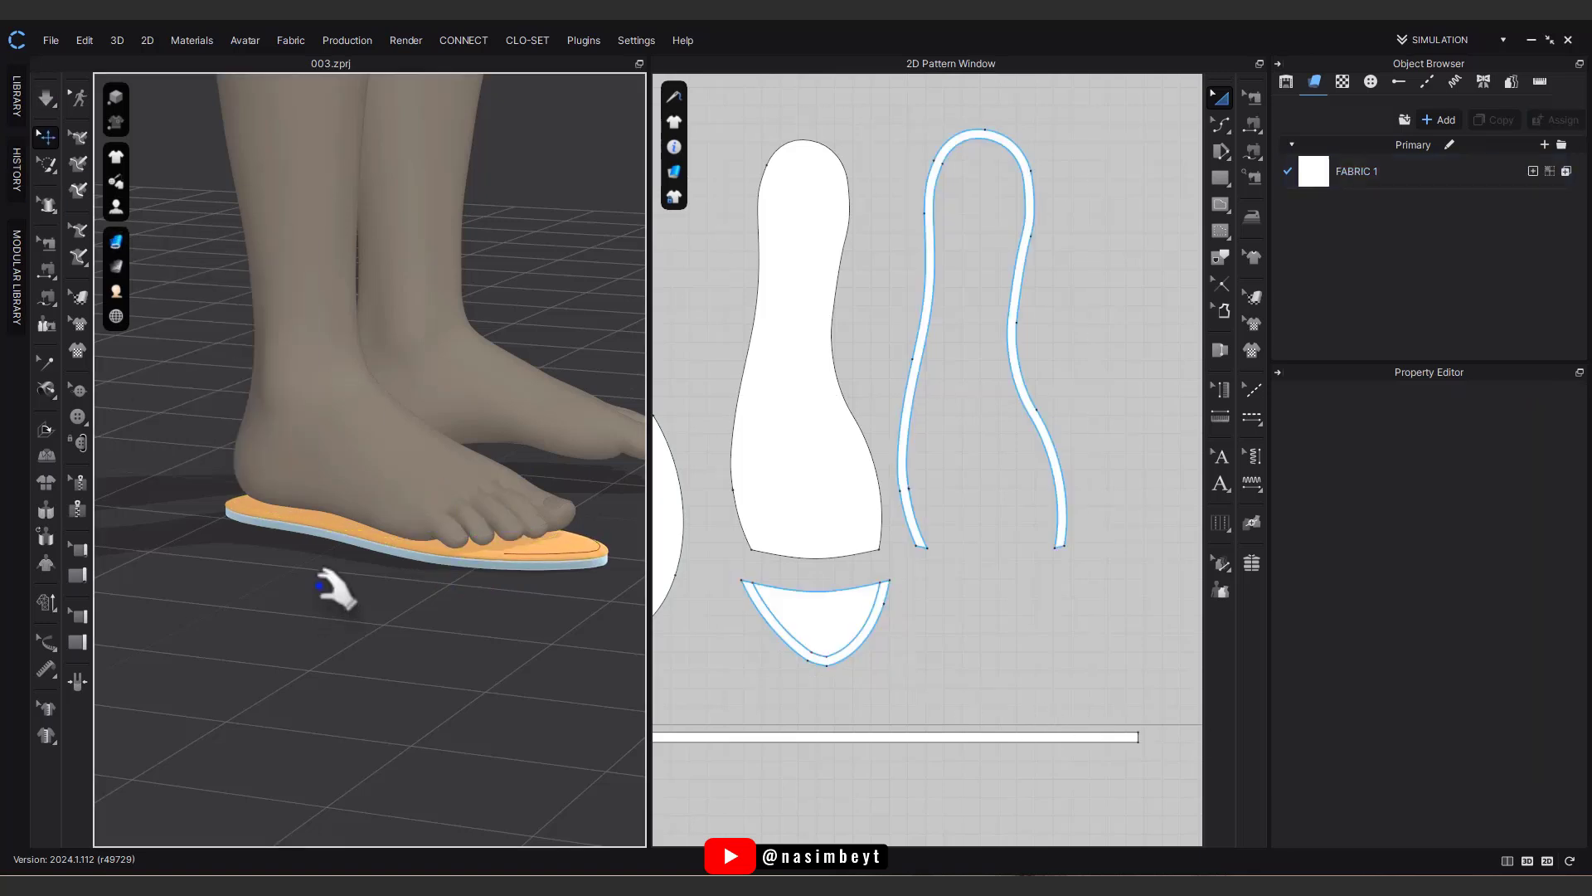
pyautogui.moveTo(331, 589); pyautogui.dragTo(322, 529, button='right')
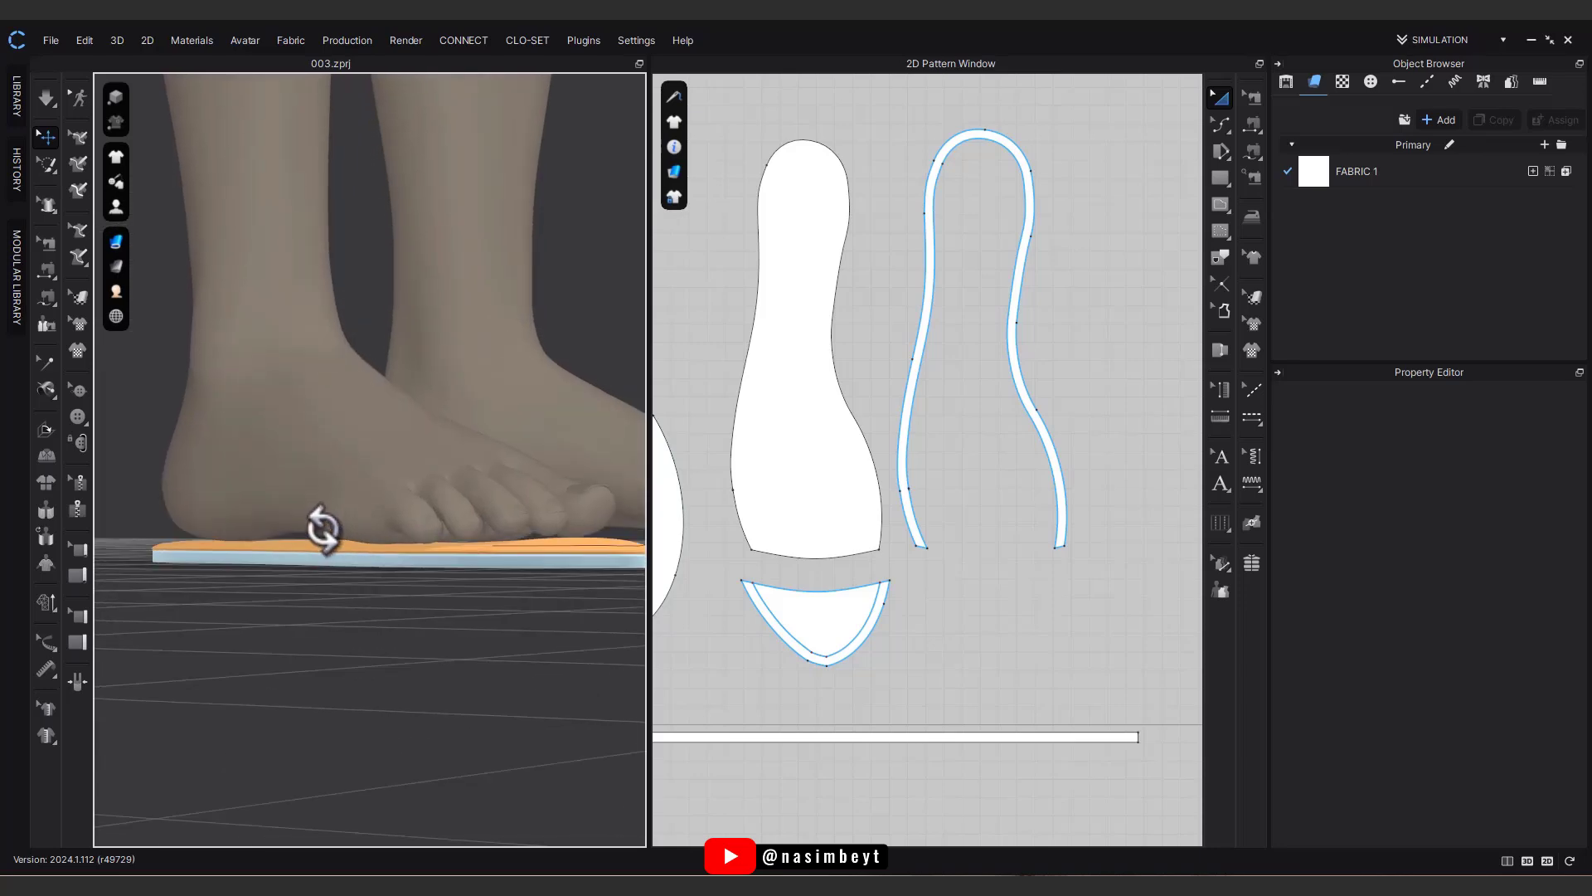
pyautogui.scroll(-2, 945, 574)
pyautogui.moveTo(800, 604); pyautogui.dragTo(892, 611, button='middle')
pyautogui.moveTo(512, 610); pyautogui.dragTo(451, 672, button='right')
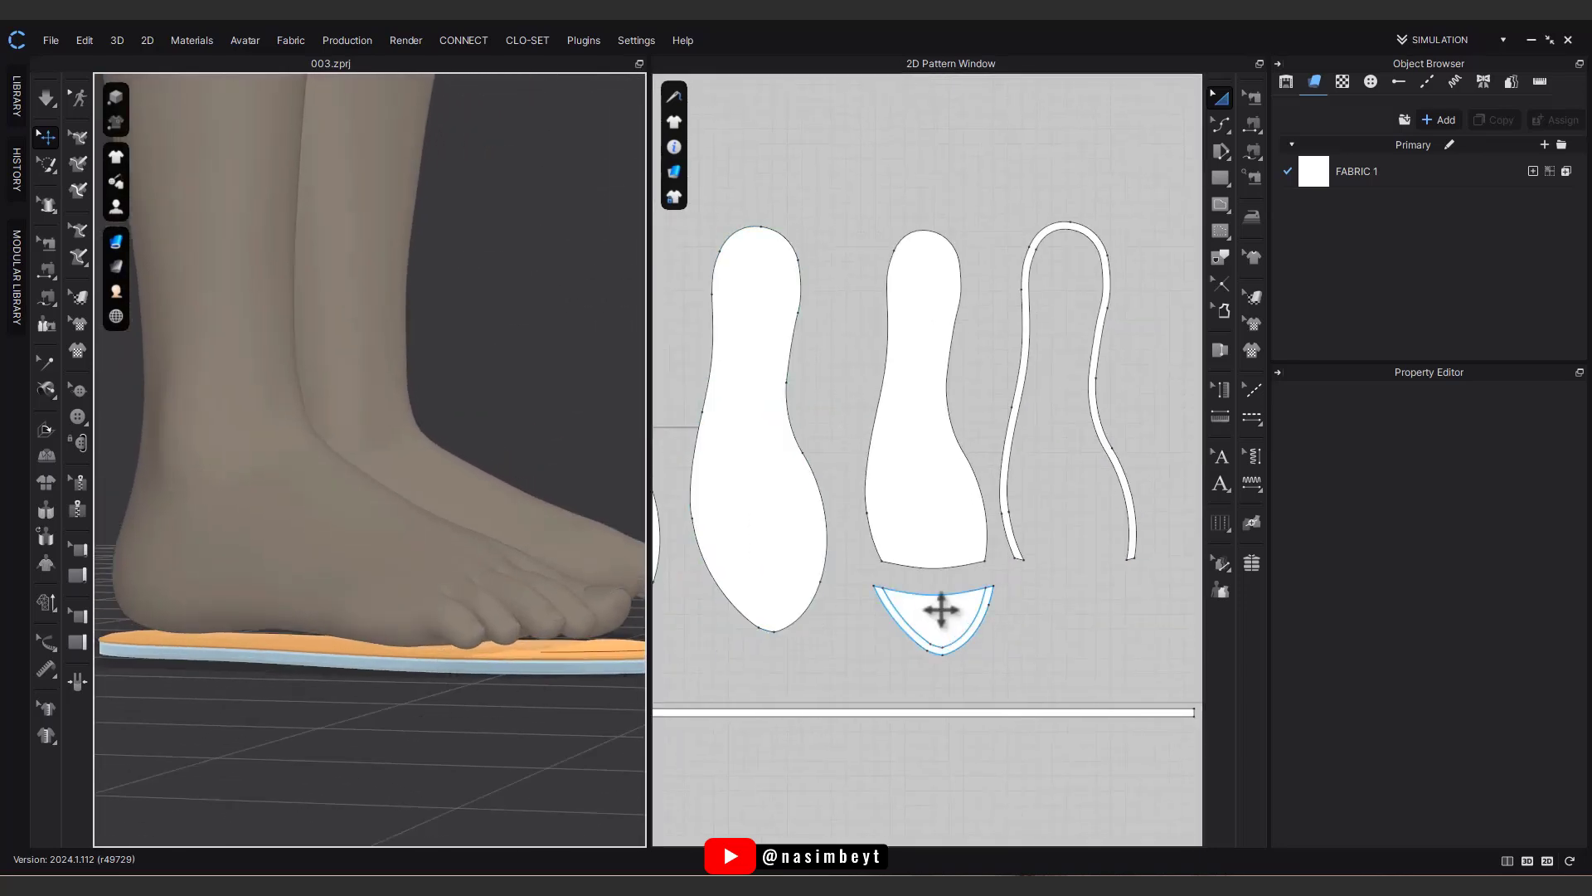
# Step: Set the additional rendering thickness of the toe piece and rim to 2.0 mm and their side curvature to 37%
pyautogui.click(941, 610)
pyautogui.keyDown('shift'); pyautogui.click(1021, 556); pyautogui.keyUp('shift')
pyautogui.click(1523, 733)
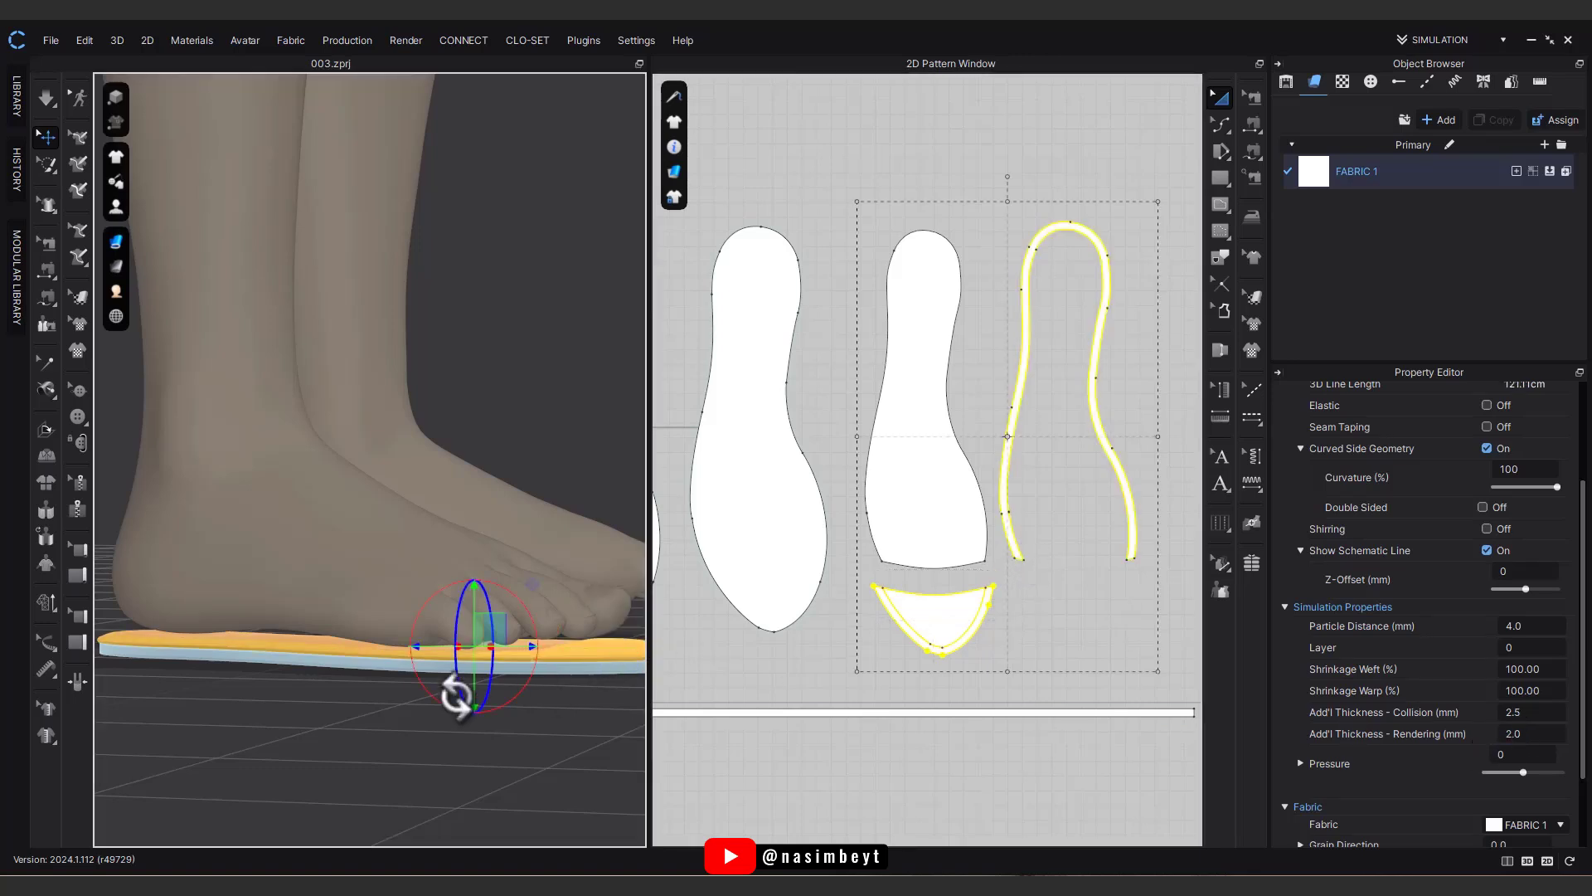
pyautogui.moveTo(455, 694); pyautogui.dragTo(458, 674, button='right')
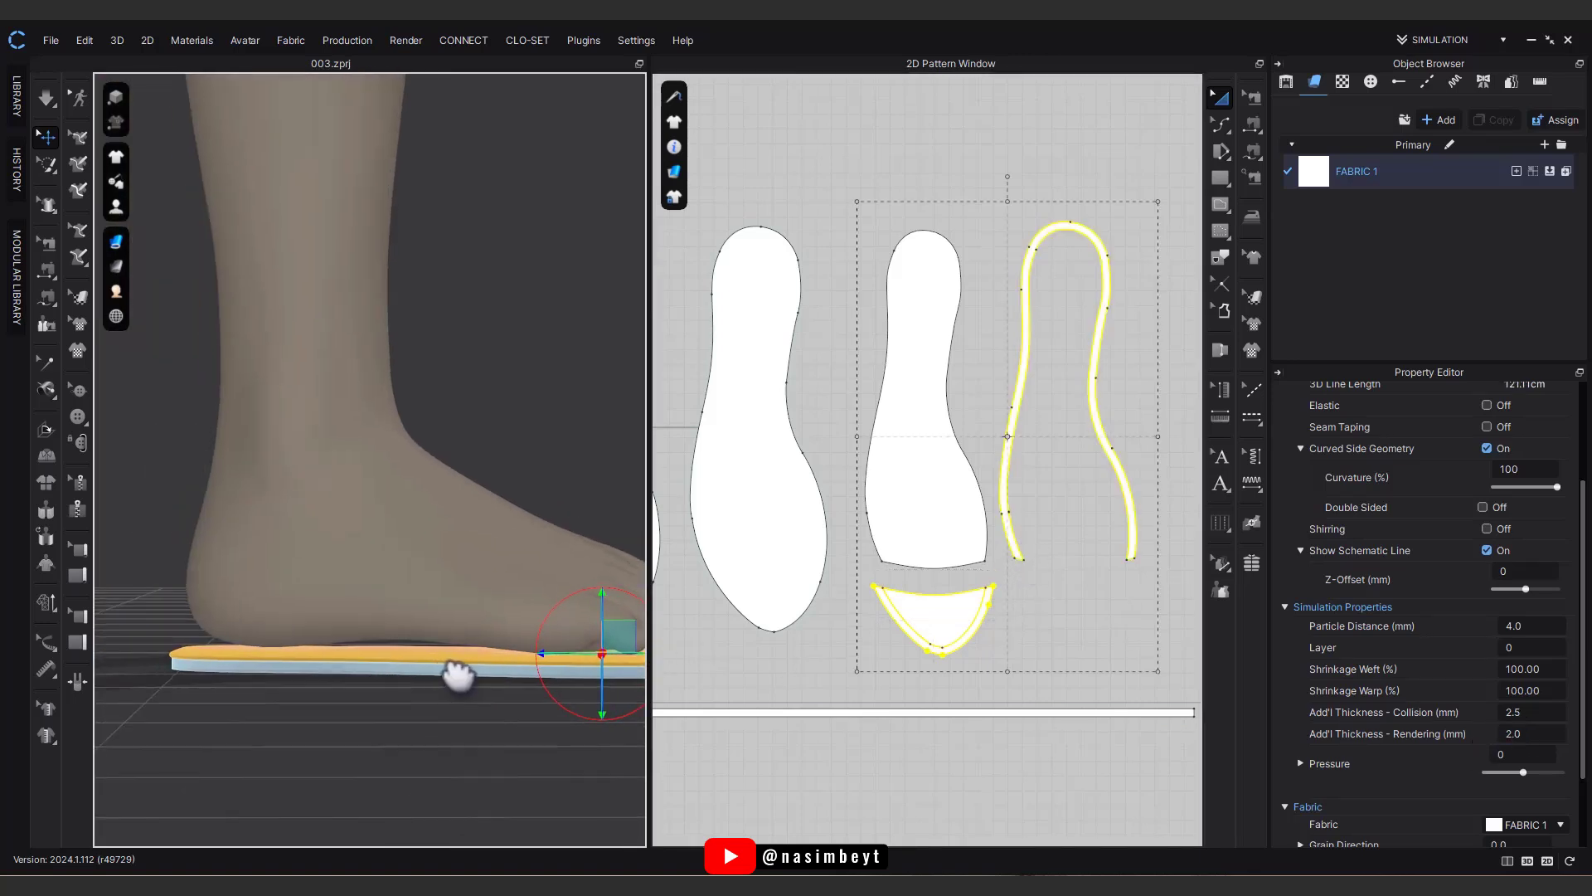
pyautogui.click(1535, 487)
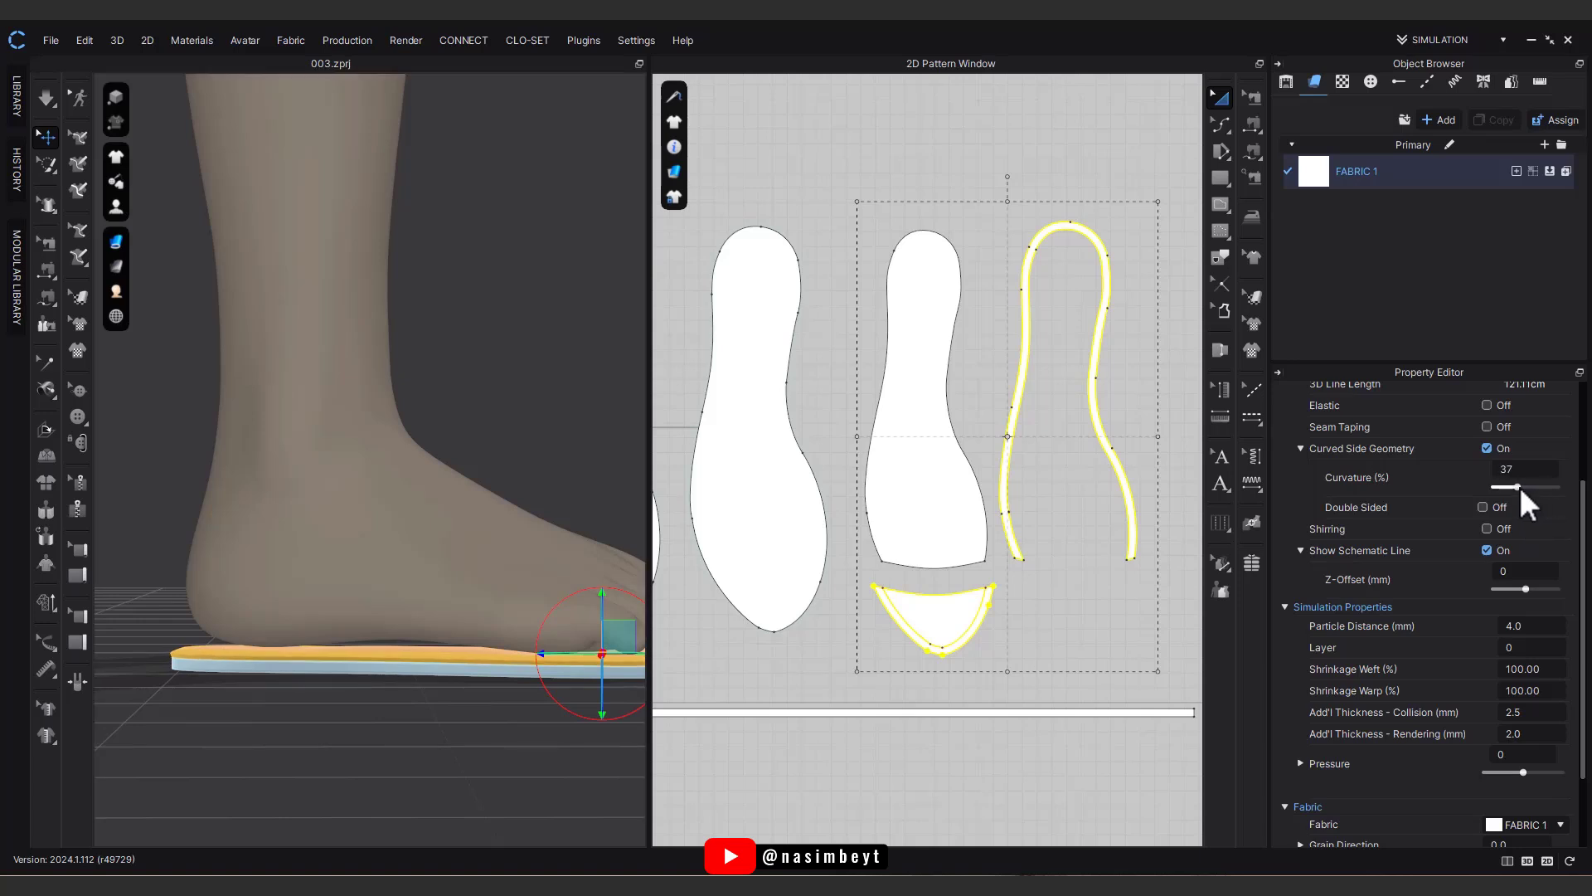
pyautogui.moveTo(506, 746); pyautogui.dragTo(427, 775, button='right')
pyautogui.click(1053, 625)
# Step: Select all the sole patterns and freeze them
pyautogui.scroll(-3, 1095, 626)
pyautogui.moveTo(1107, 627); pyautogui.dragTo(1064, 576, button='middle')
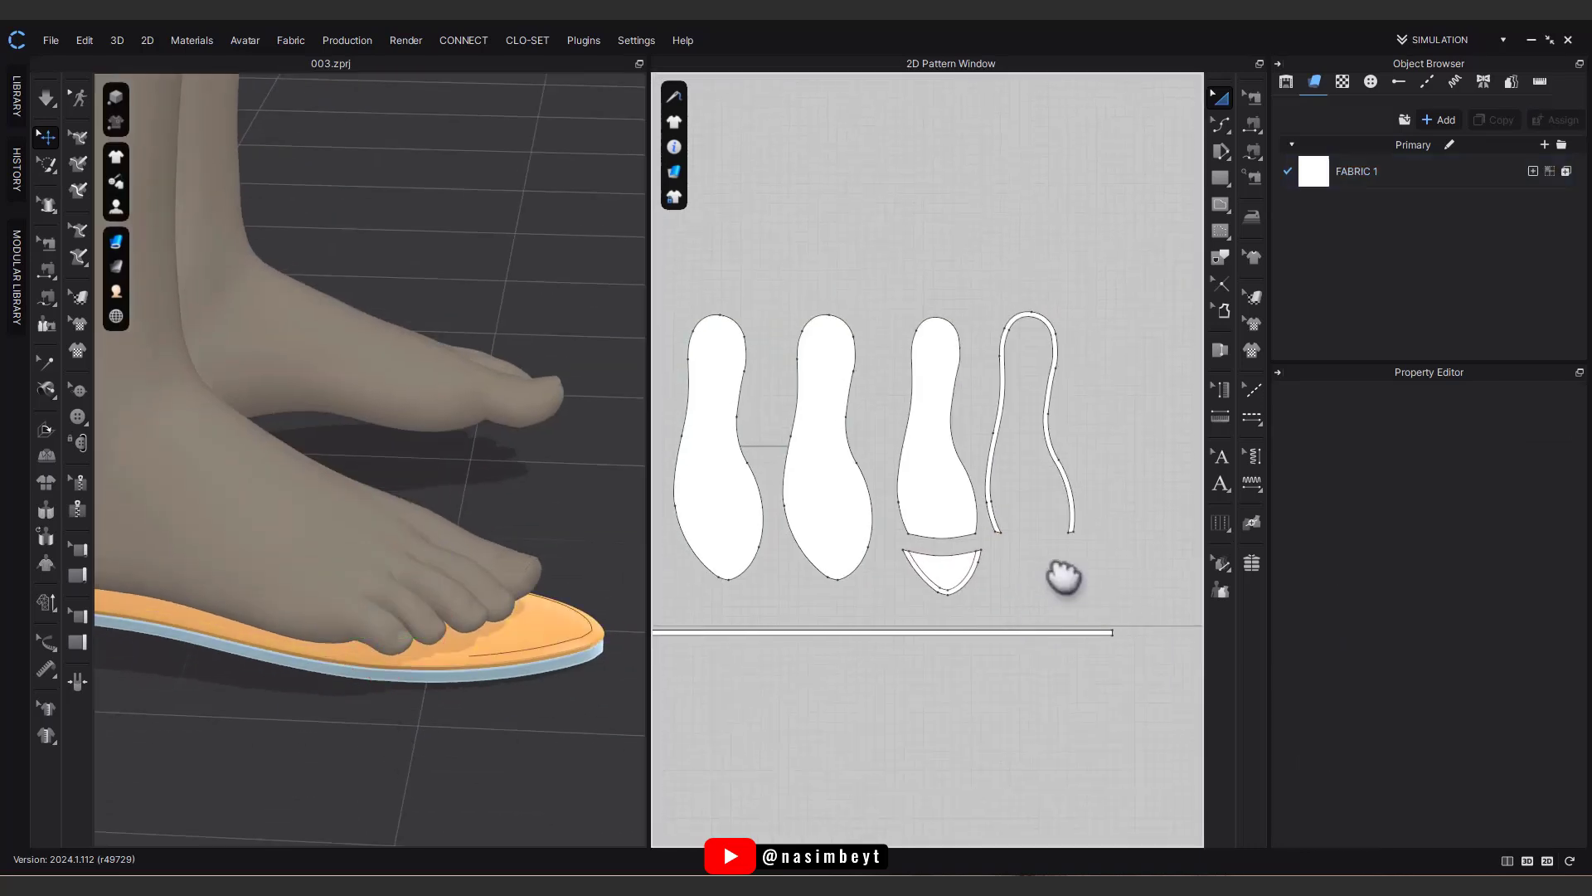
pyautogui.moveTo(852, 615); pyautogui.dragTo(852, 616)
pyautogui.rightClick(945, 506)
pyautogui.click(1010, 662)
pyautogui.click(892, 714)
# Step: Draw a rectangular strap pattern about 7.94 cm high just below the long side strip
pyautogui.moveTo(504, 646); pyautogui.dragTo(498, 804, button='right')
pyautogui.moveTo(497, 805); pyautogui.dragTo(429, 592, button='middle')
pyautogui.moveTo(444, 688); pyautogui.dragTo(507, 614, button='right')
pyautogui.scroll(-2, 507, 615)
pyautogui.moveTo(509, 684); pyautogui.dragTo(462, 597, button='middle')
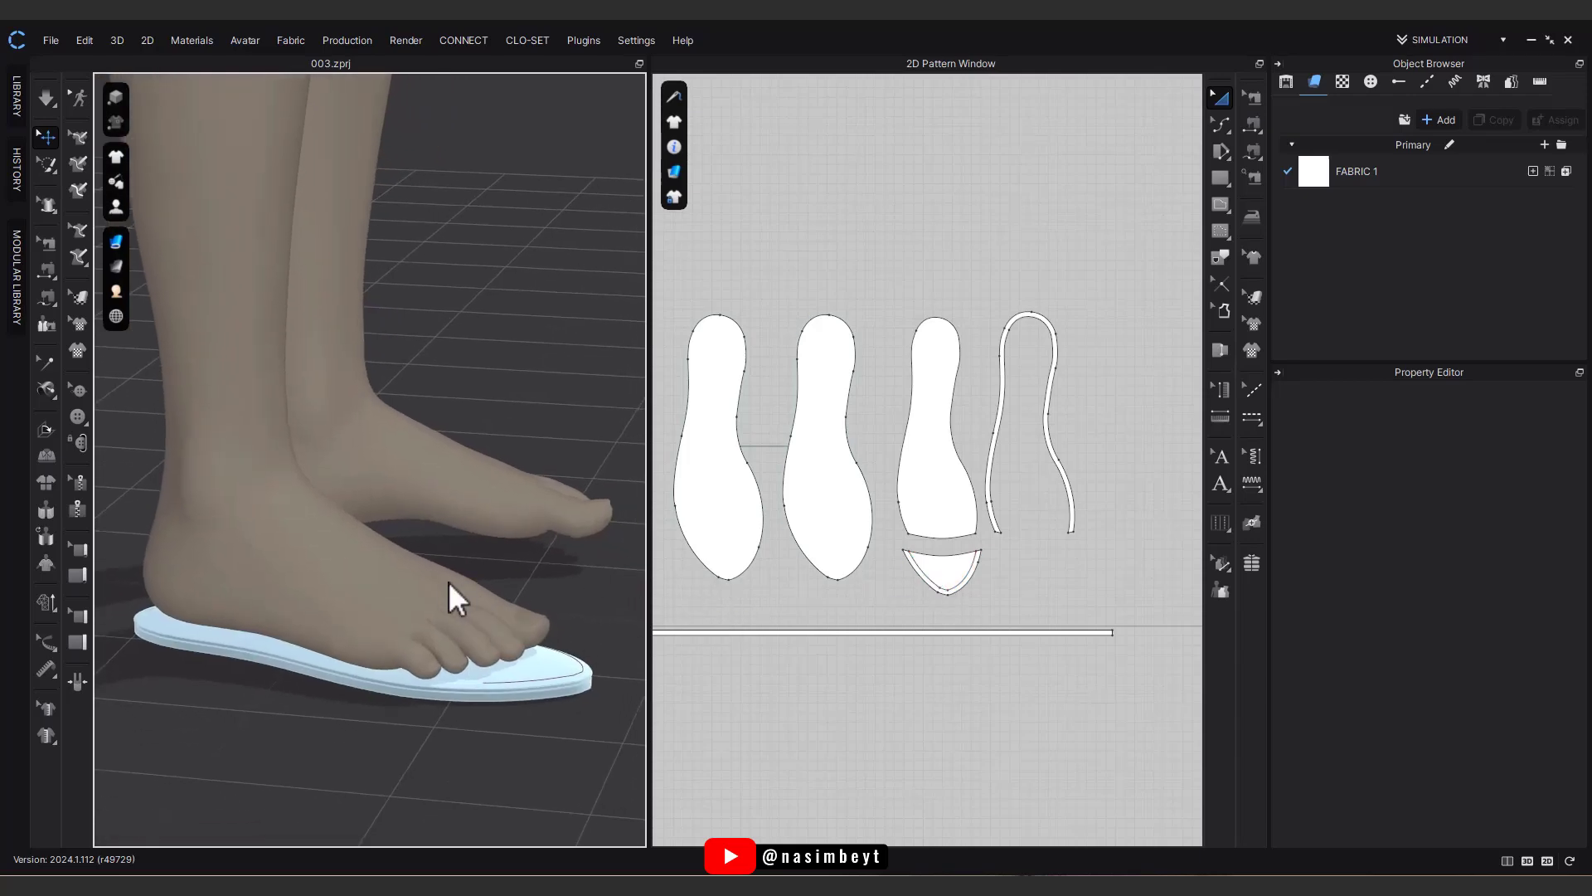
pyautogui.moveTo(448, 583); pyautogui.dragTo(425, 721, button='right')
pyautogui.moveTo(402, 249); pyautogui.dragTo(417, 548, button='middle')
pyautogui.click(1225, 177)
pyautogui.moveTo(680, 647); pyautogui.dragTo(739, 611, button='middle')
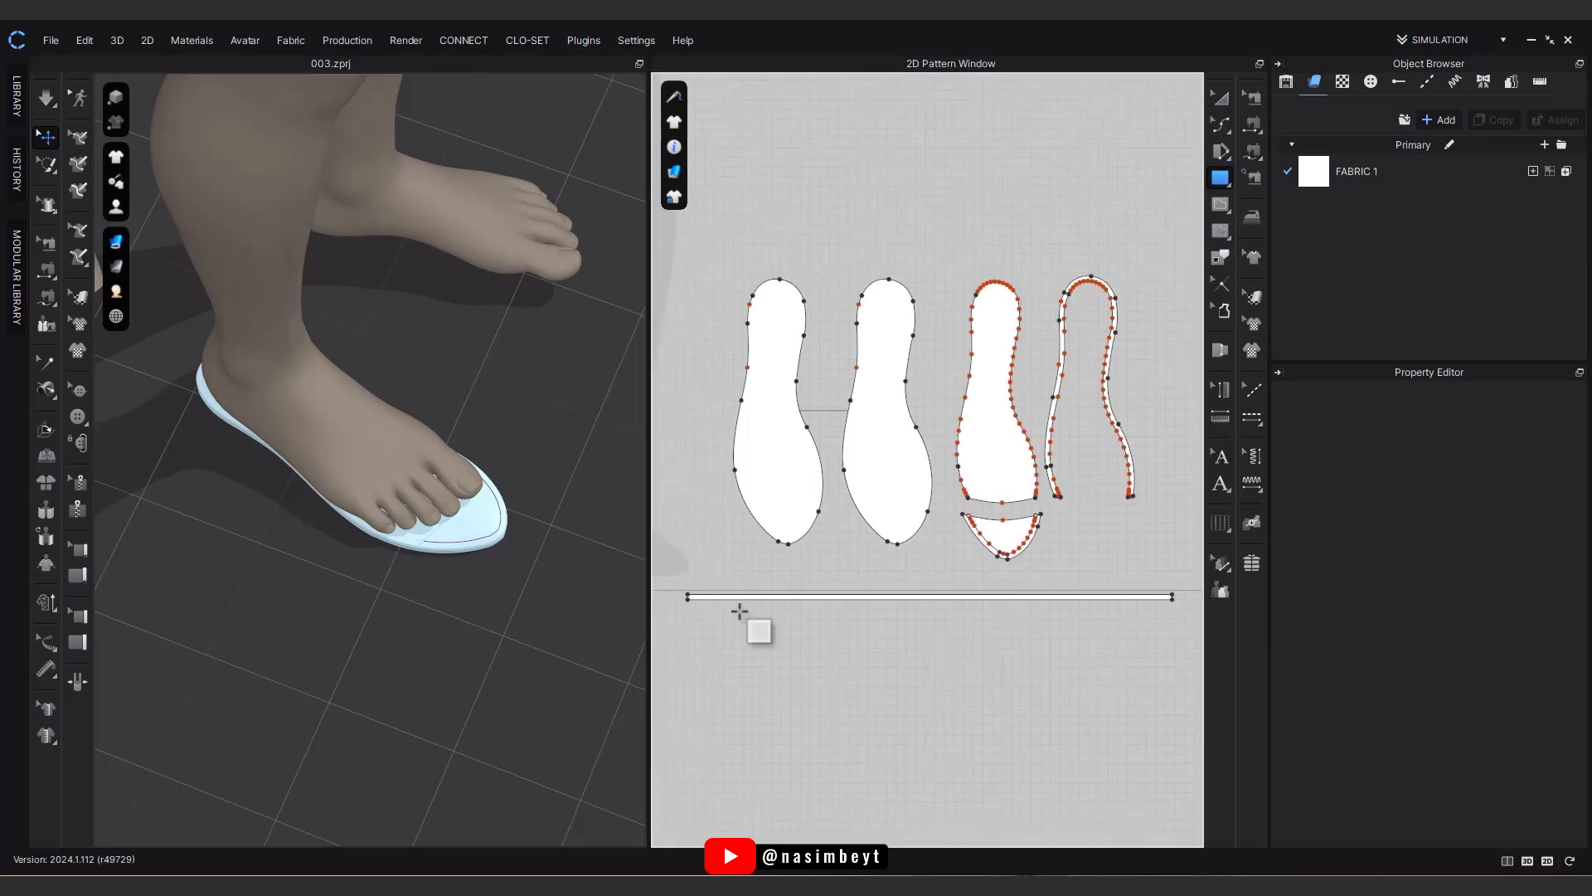
pyautogui.moveTo(962, 693); pyautogui.dragTo(966, 686)
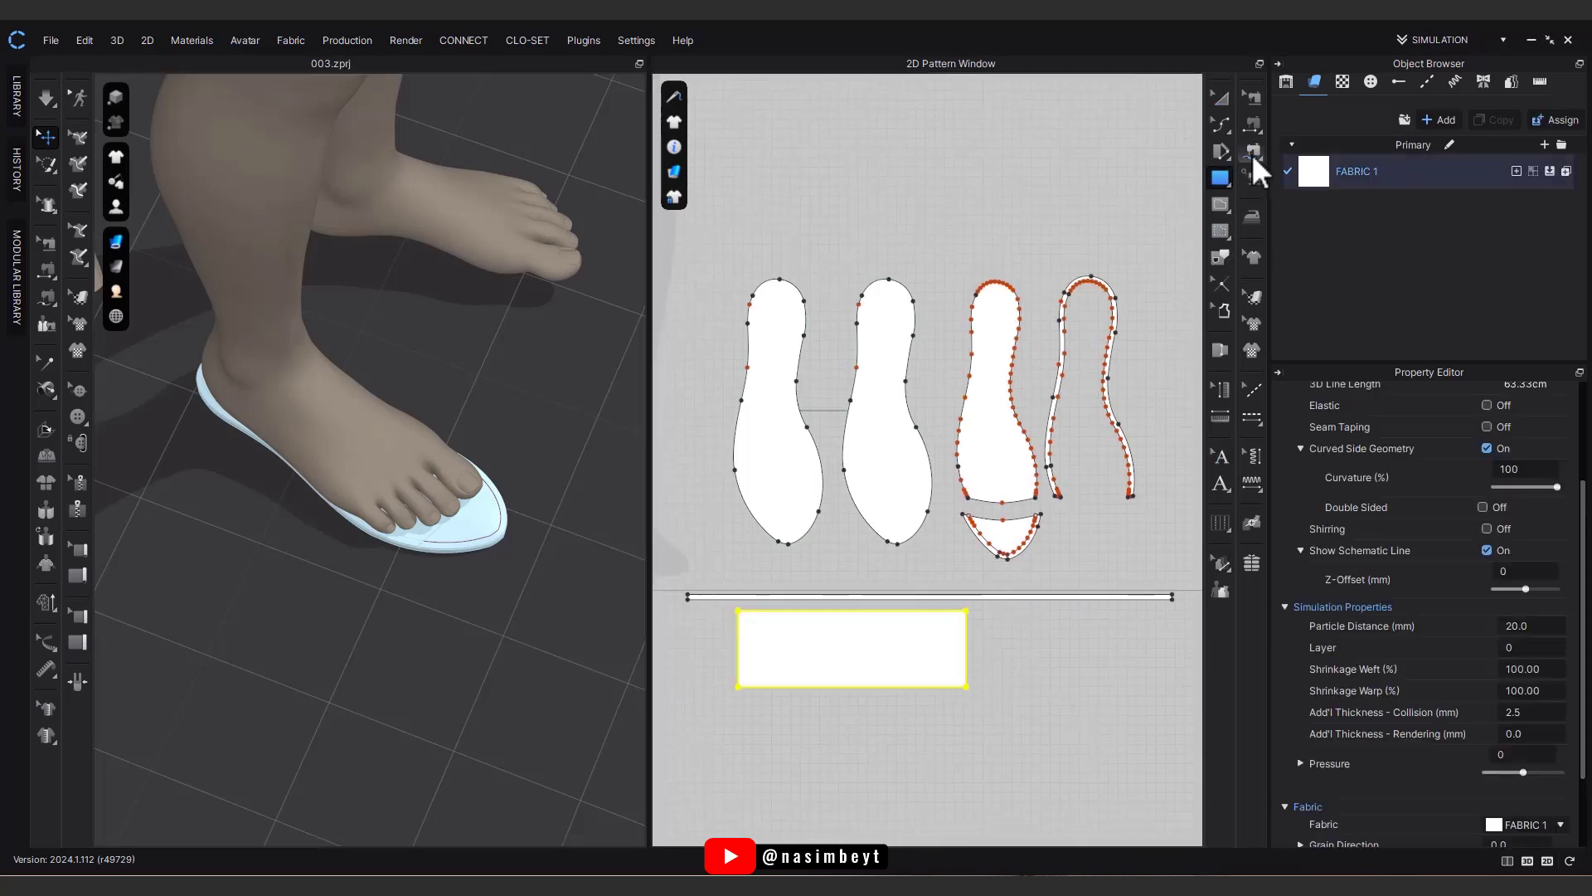
# Step: Free-sew the rectangle's two short ends to the opposite sides of the second sole's forefoot
pyautogui.click(1251, 152)
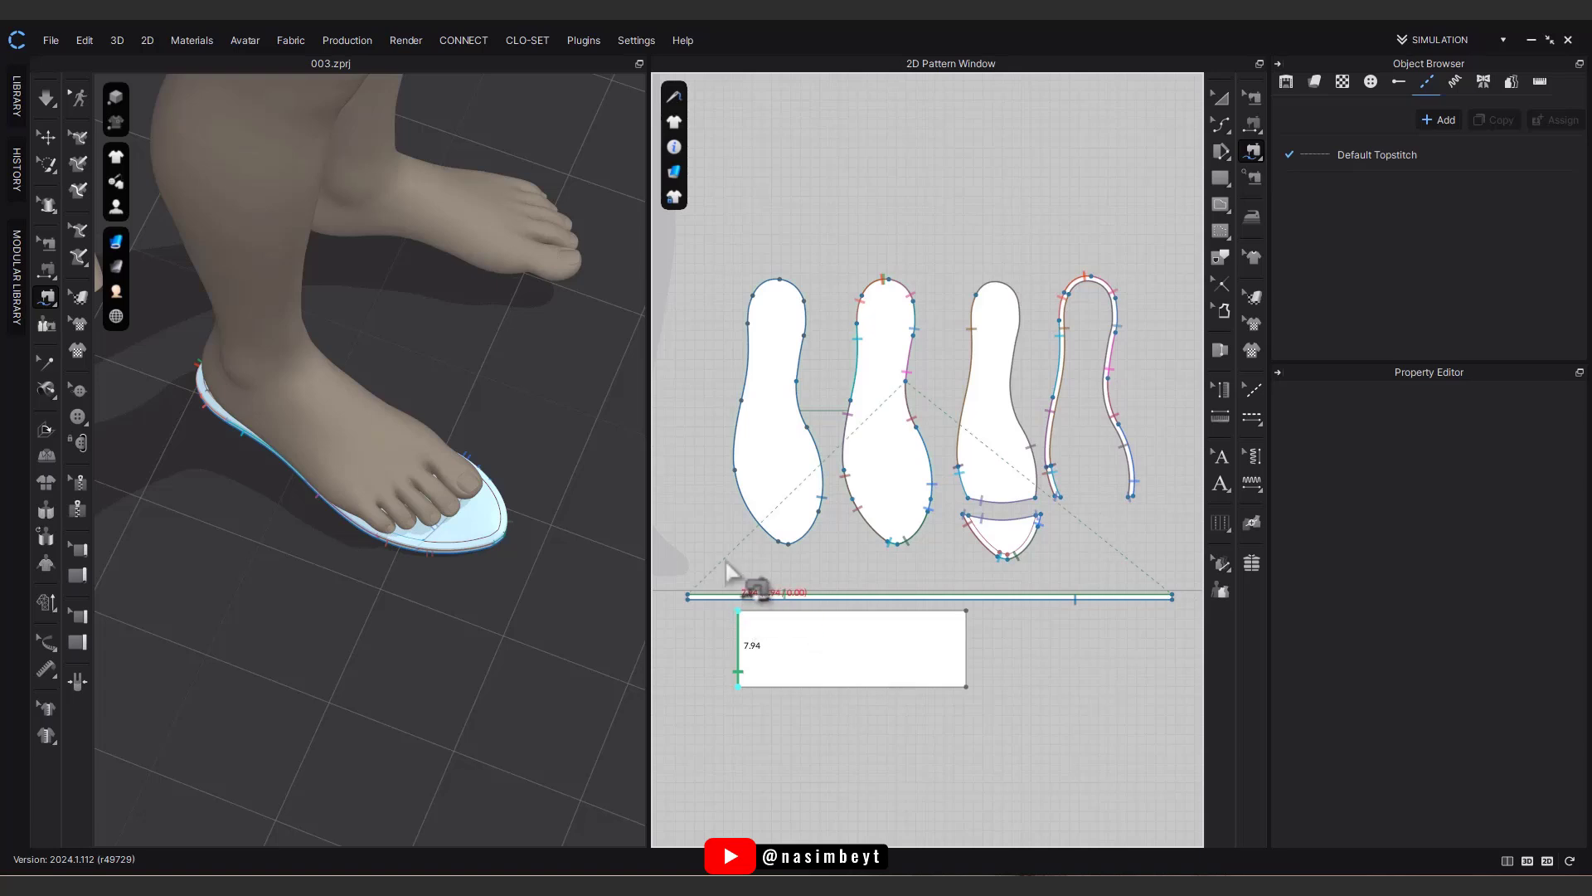
pyautogui.click(863, 521)
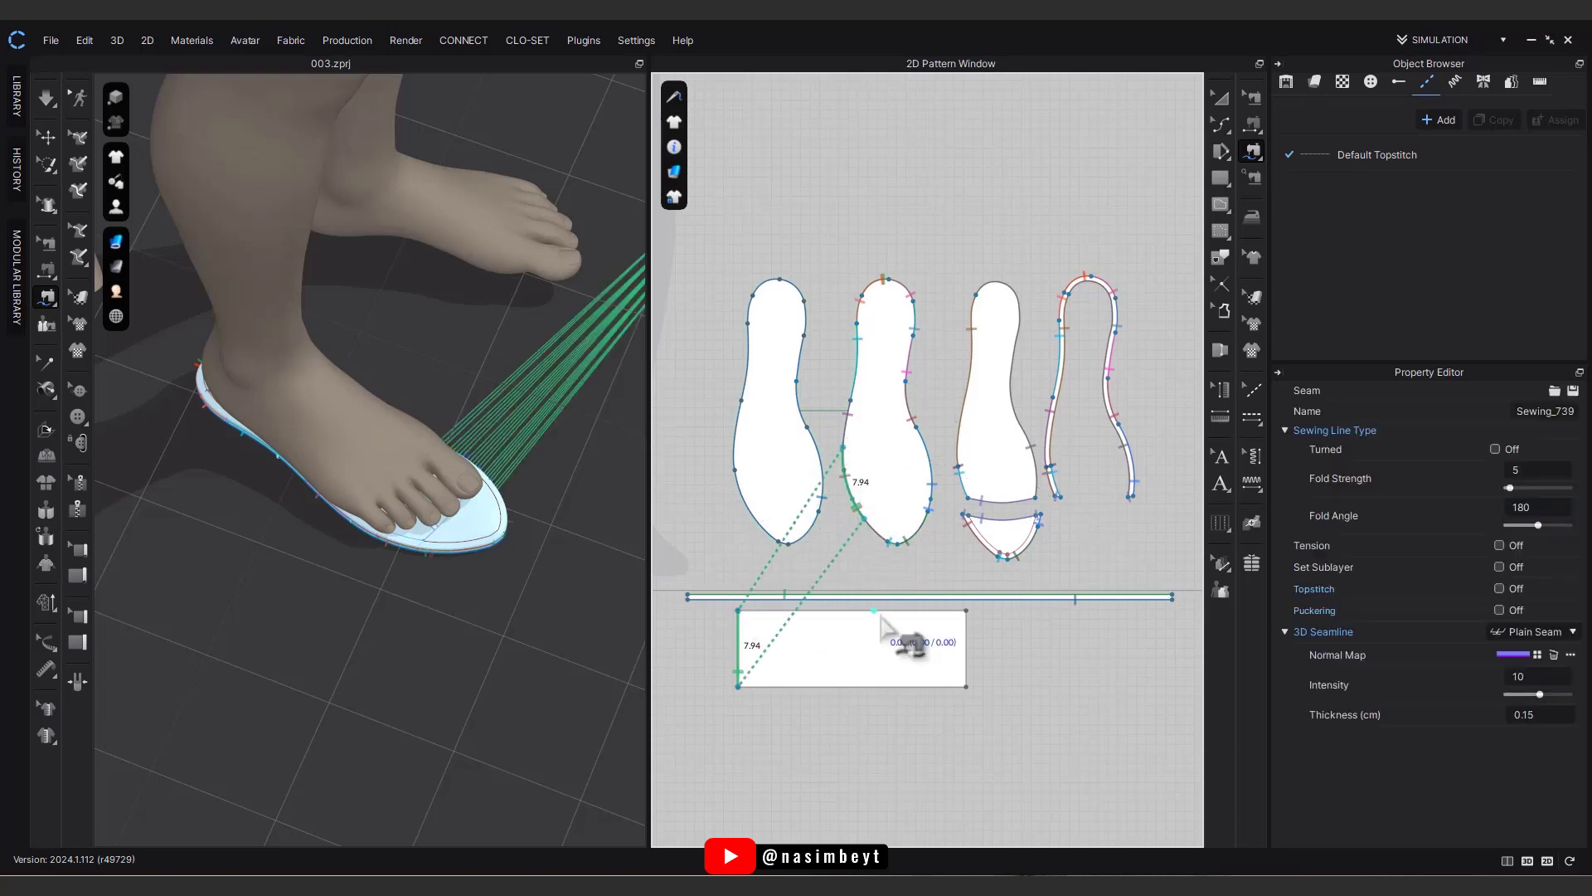
pyautogui.click(964, 683)
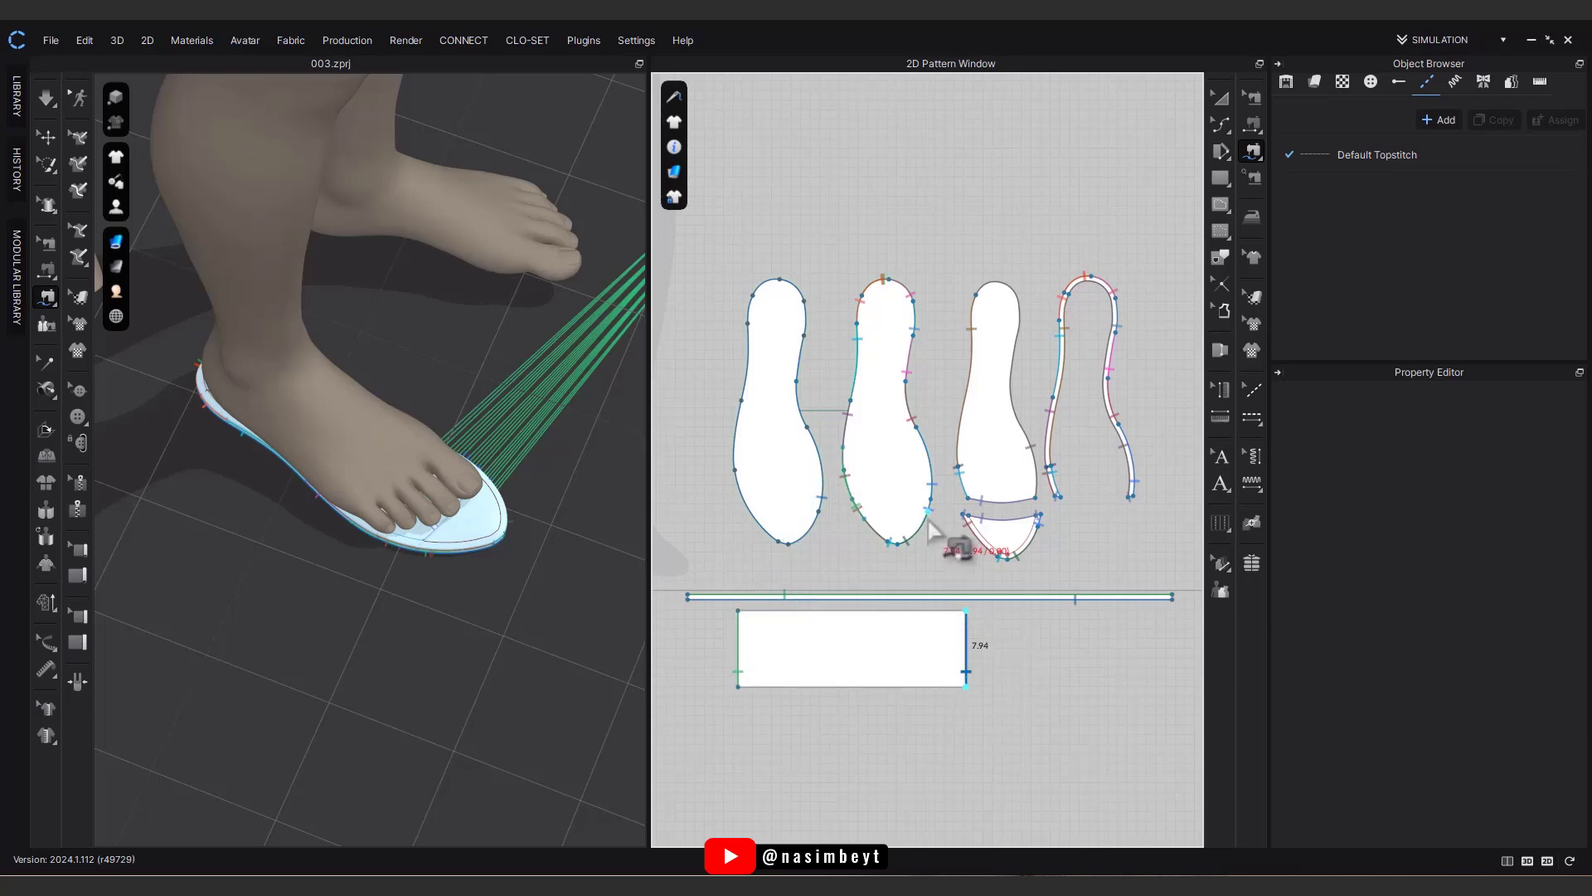
pyautogui.click(924, 521)
pyautogui.click(924, 448)
# Step: Place the rectangular strap over the front of the foot in the 3D view
pyautogui.click(1221, 99)
pyautogui.click(903, 645)
pyautogui.scroll(-3, 320, 586)
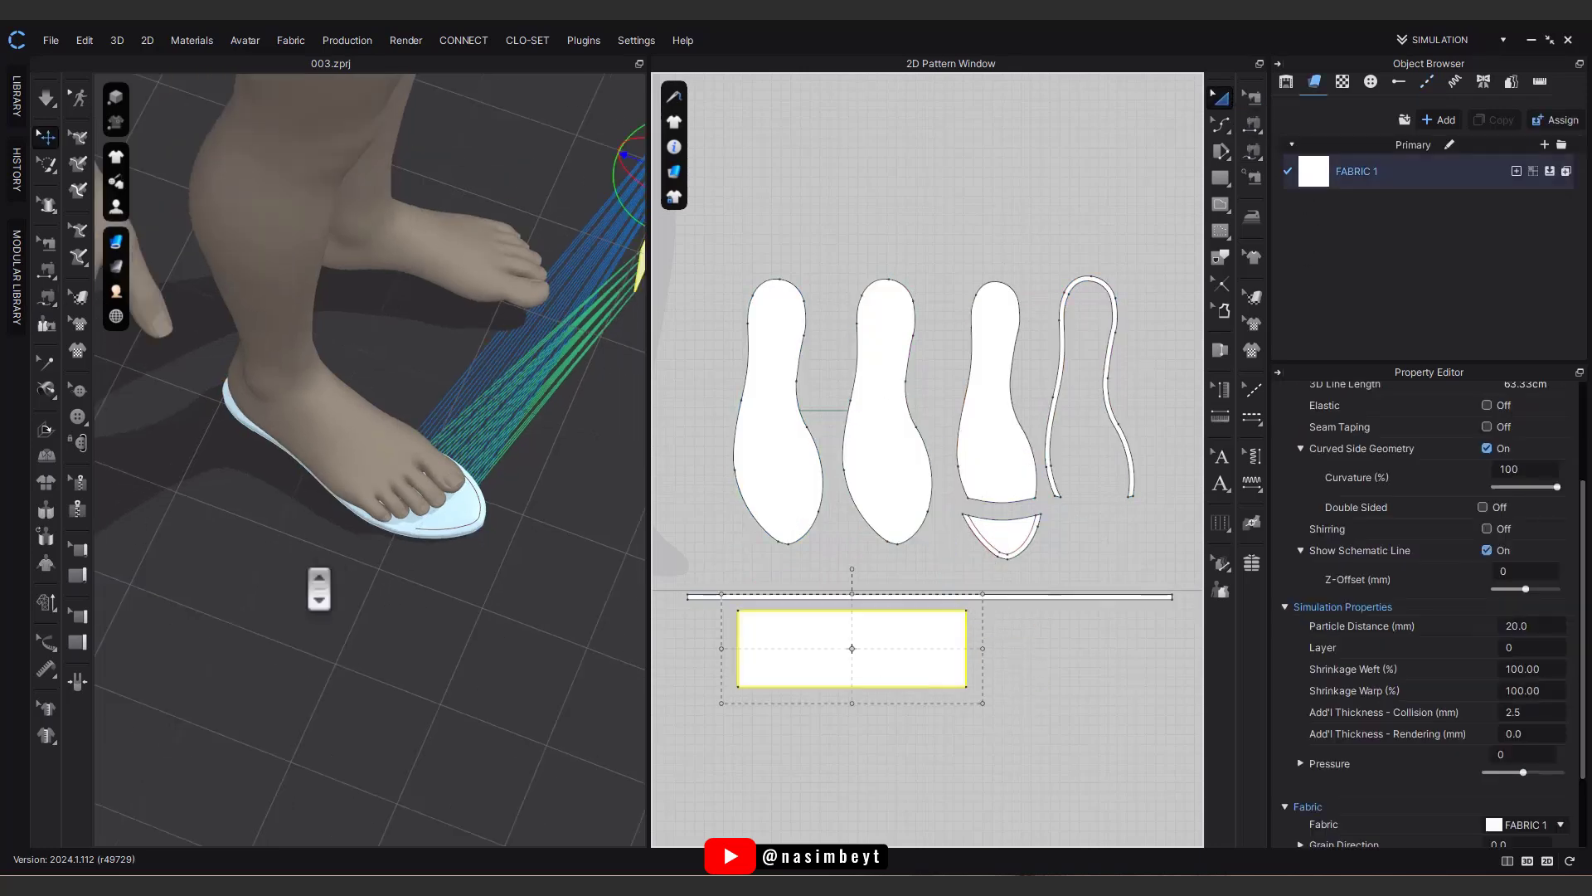
pyautogui.moveTo(593, 290); pyautogui.dragTo(541, 354, button='middle')
pyautogui.moveTo(541, 354); pyautogui.dragTo(412, 564)
# Step: Strengthen the strap pattern and run the simulation to wrap it over the forefoot
pyautogui.rightClick(927, 653)
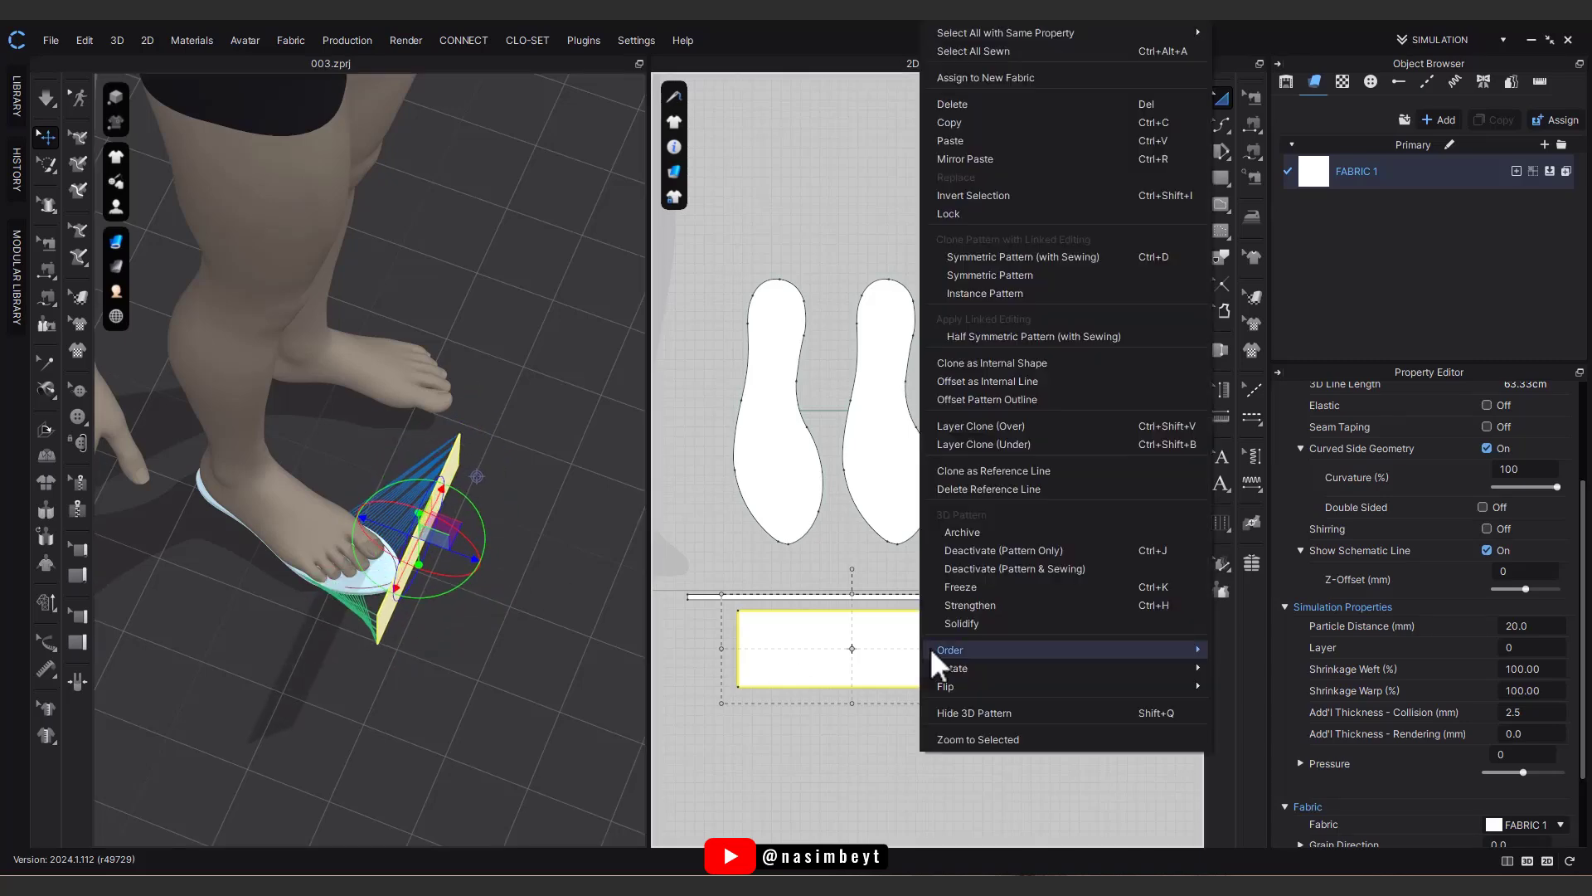
pyautogui.click(935, 608)
pyautogui.press('space')
pyautogui.press('space')
pyautogui.click(351, 549)
# Step: Stretch the strap pattern to a height of about 13.11 cm and lift it above the foot in 3D
pyautogui.scroll(2, 465, 604)
pyautogui.moveTo(345, 576); pyautogui.dragTo(352, 618, button='right')
pyautogui.scroll(3, 356, 619)
pyautogui.moveTo(369, 627); pyautogui.dragTo(447, 640, button='middle')
pyautogui.moveTo(448, 640); pyautogui.dragTo(429, 619, button='right')
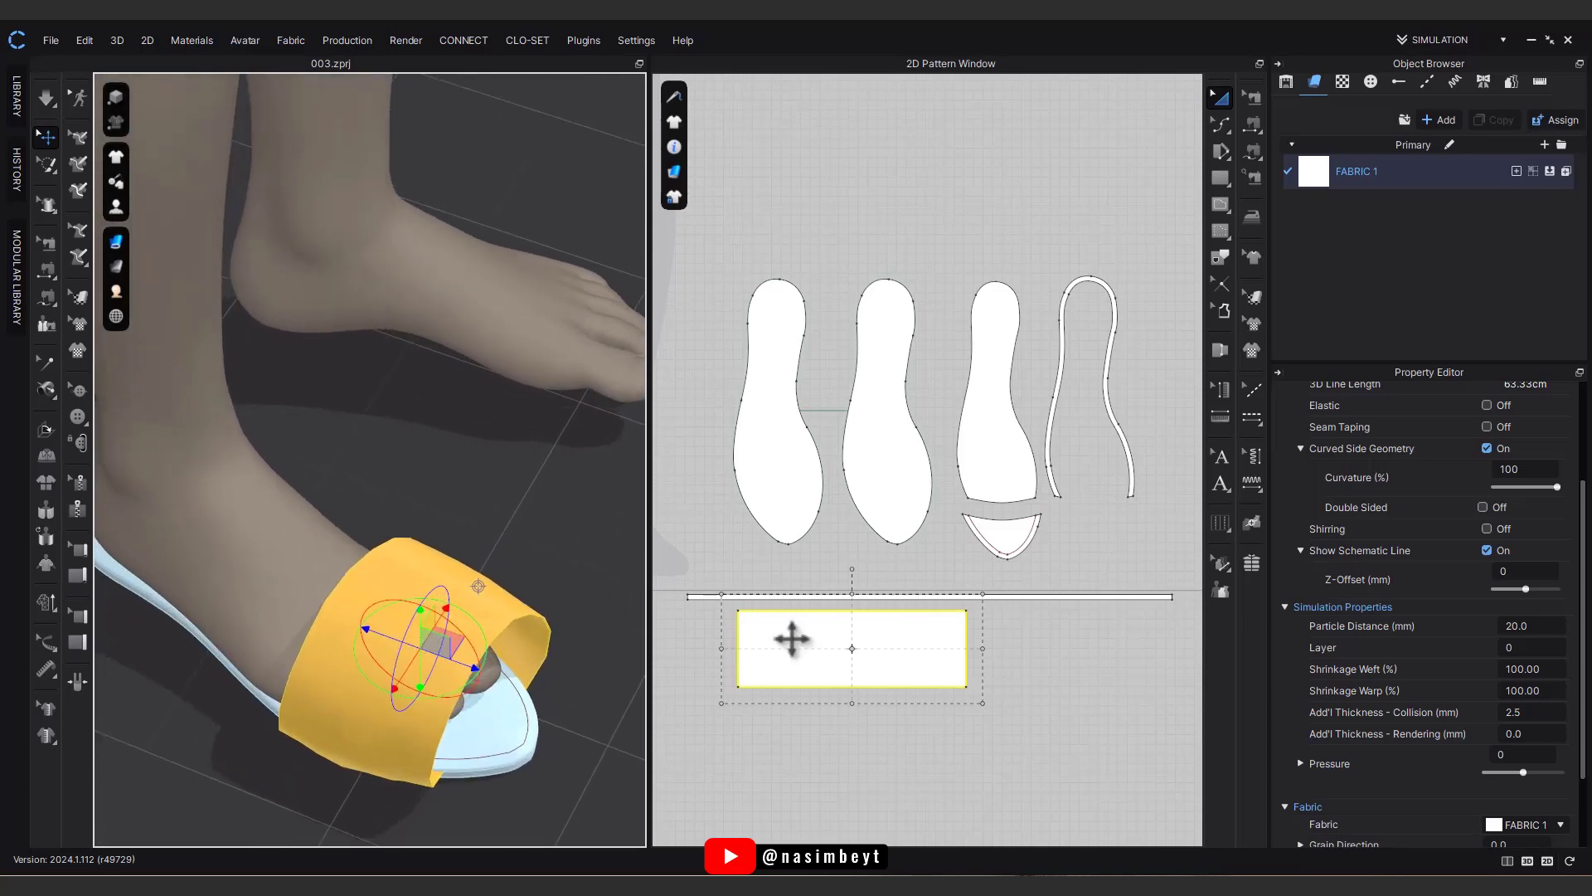
pyautogui.moveTo(854, 709); pyautogui.dragTo(857, 759)
pyautogui.moveTo(482, 639); pyautogui.dragTo(411, 433)
# Step: Lengthen both strap seams along the sides of the second sole toward the heel, and simulate the strap
pyautogui.click(1249, 100)
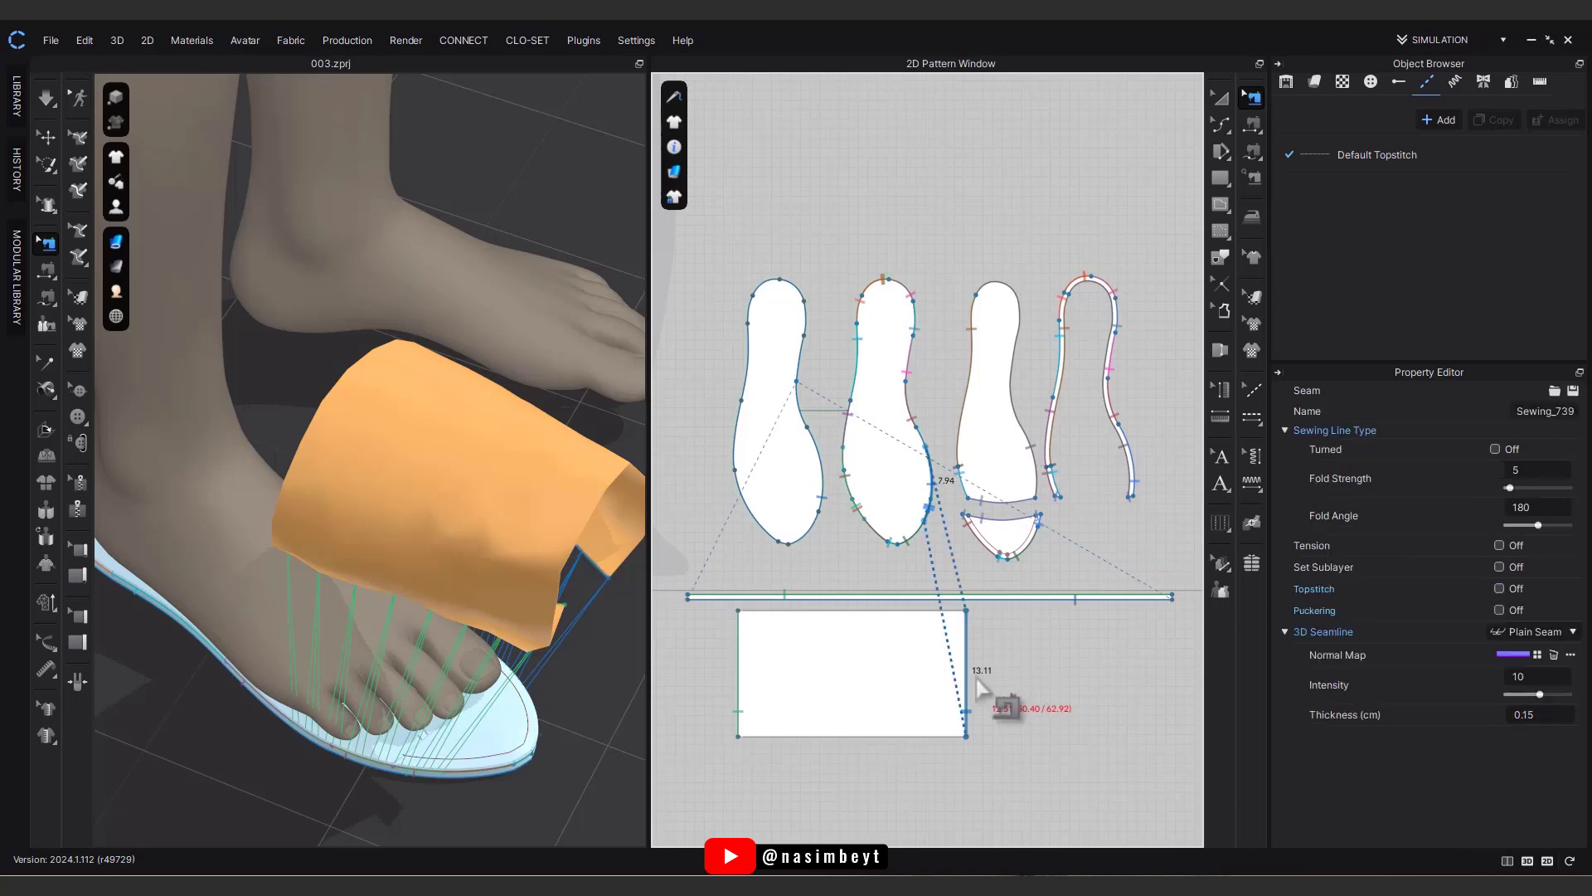
pyautogui.click(905, 410)
pyautogui.click(739, 655)
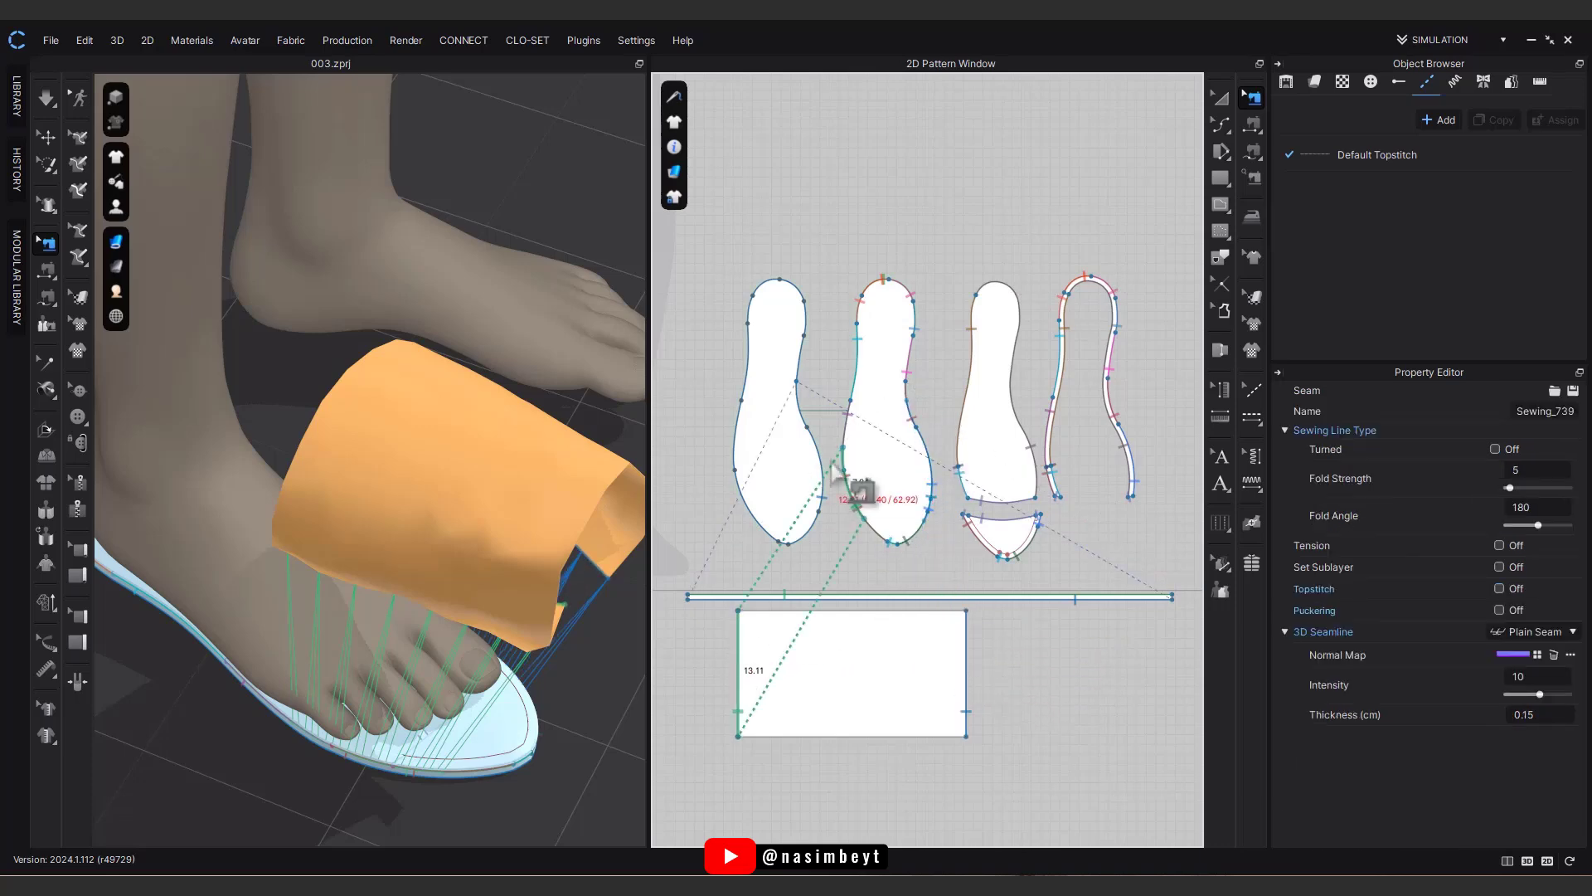
pyautogui.click(854, 406)
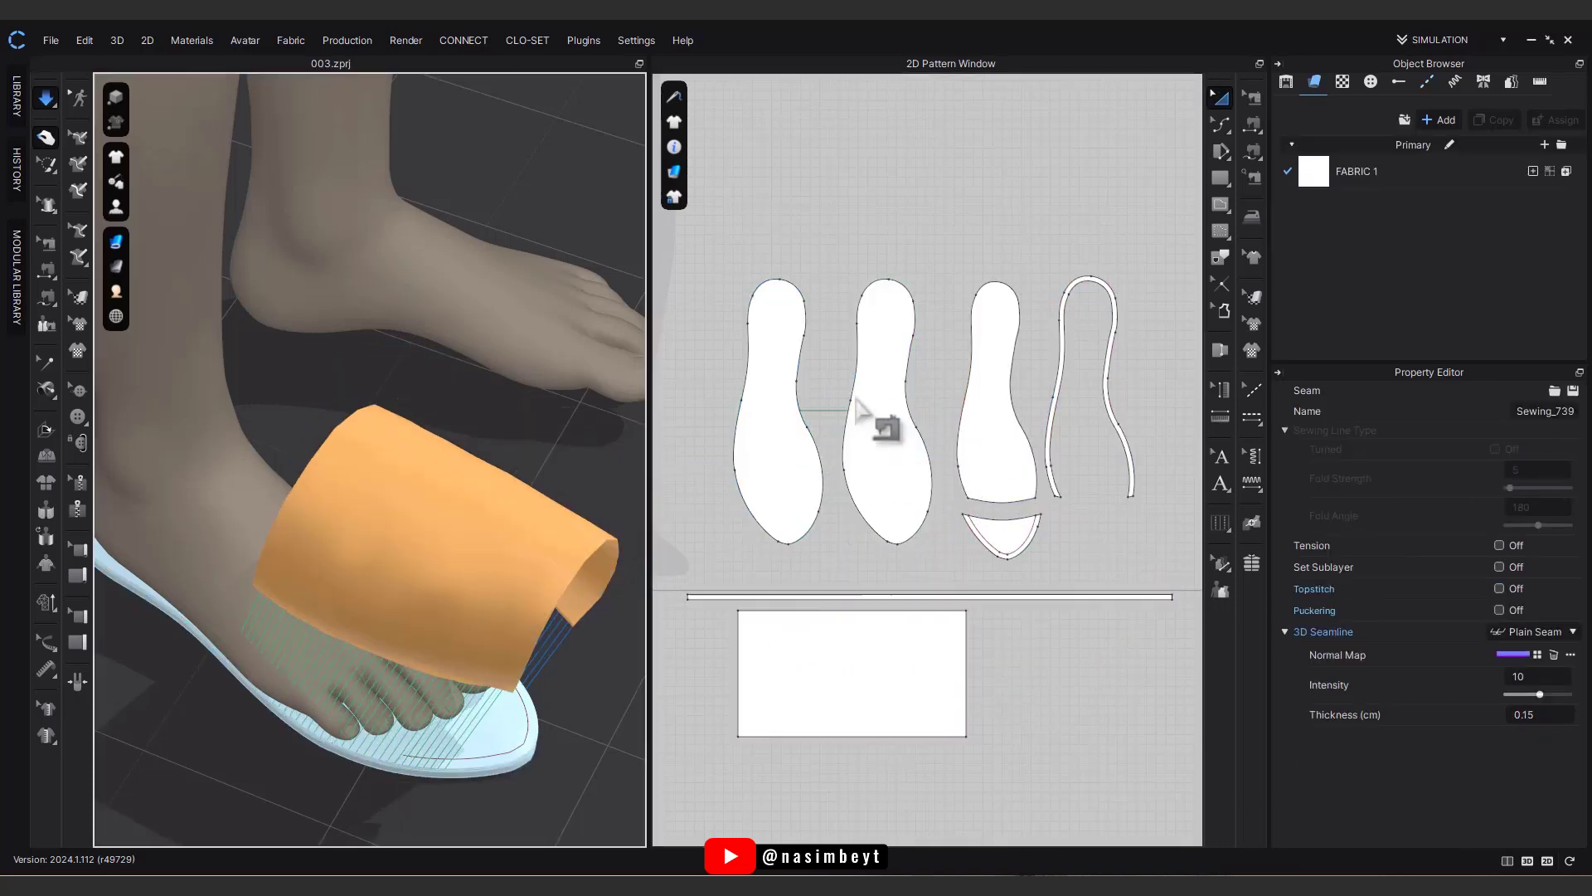
pyautogui.press('space')
# Step: Stretch the strap pattern upward to a height of about 16.82 cm
pyautogui.press('b')
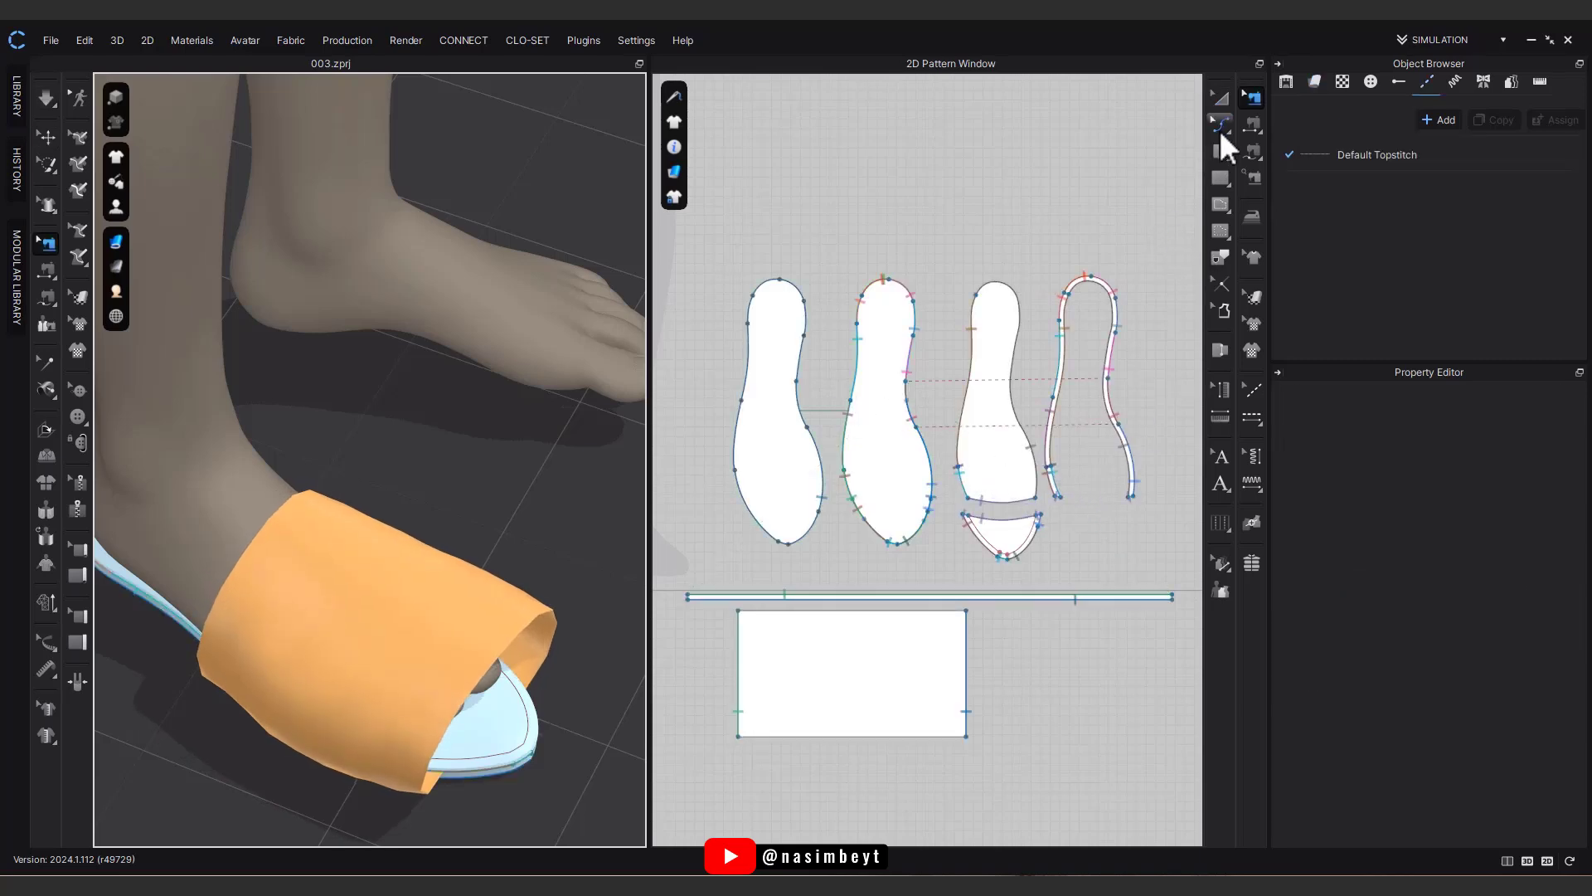
pyautogui.click(1218, 97)
pyautogui.click(844, 656)
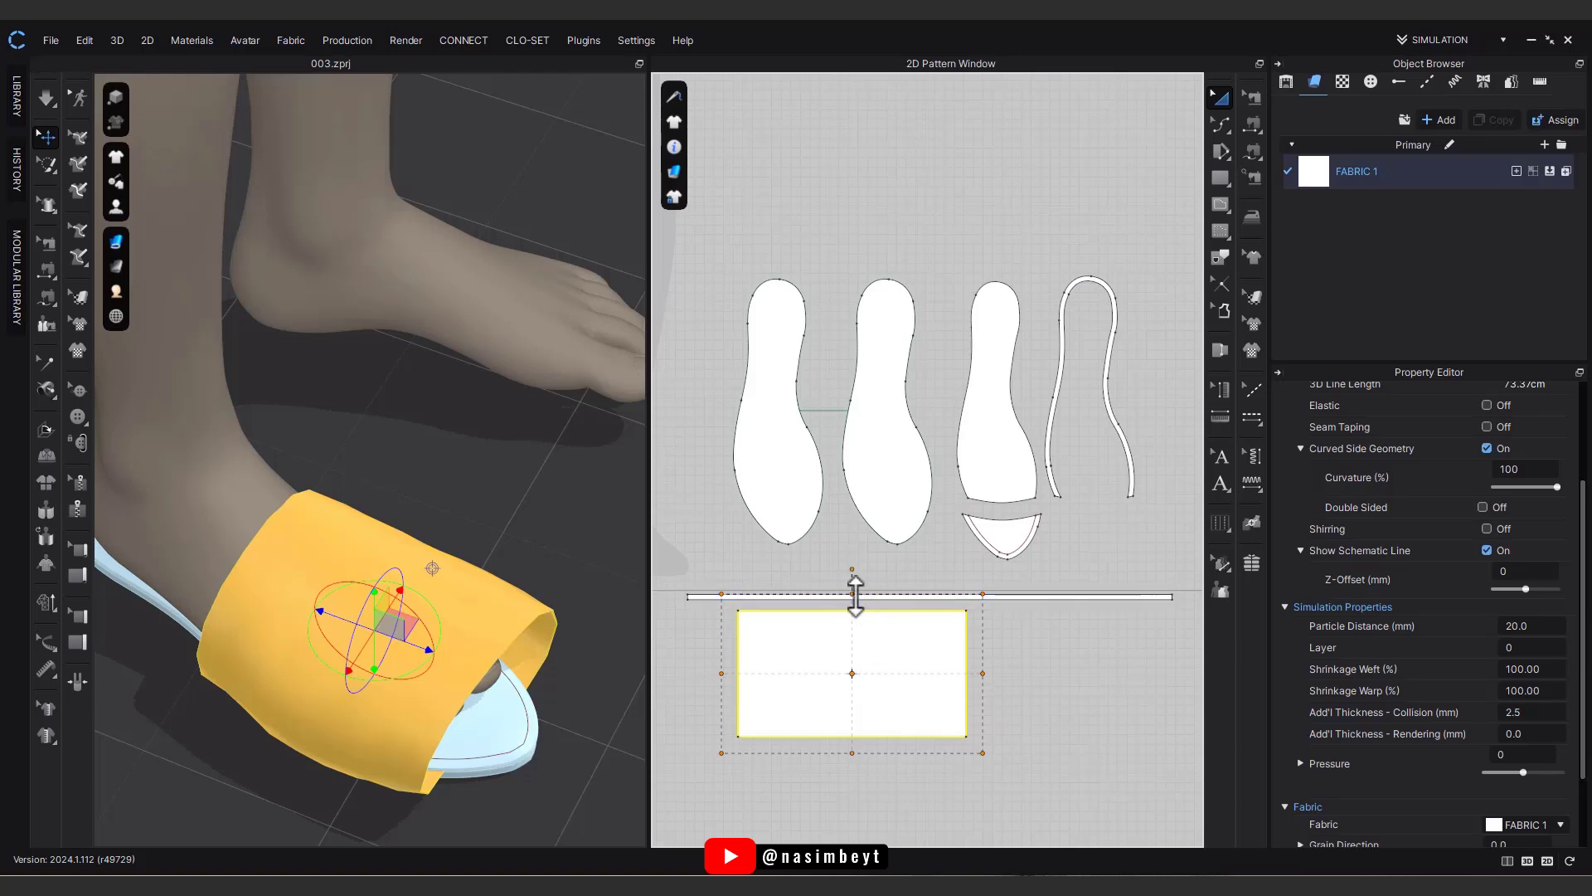
pyautogui.moveTo(857, 562); pyautogui.dragTo(857, 561)
pyautogui.moveTo(876, 679); pyautogui.dragTo(874, 608, button='middle')
pyautogui.moveTo(874, 608); pyautogui.dragTo(884, 650)
pyautogui.click(1075, 643)
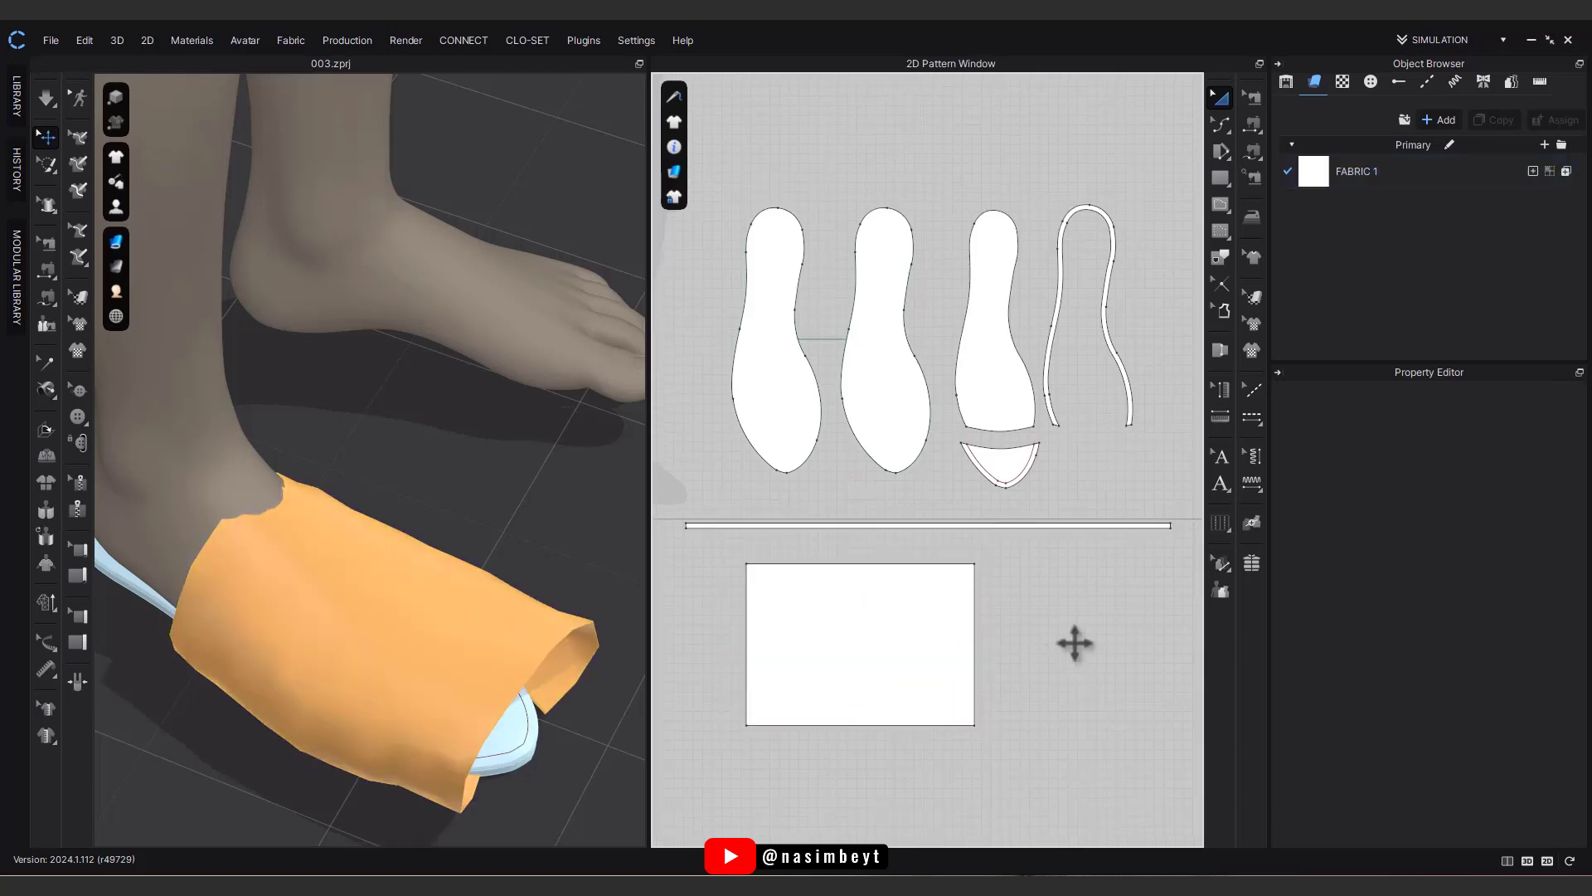
# Step: Lengthen the strap seam along the side of the second sole toward the heel and simulate the strap
pyautogui.click(1254, 96)
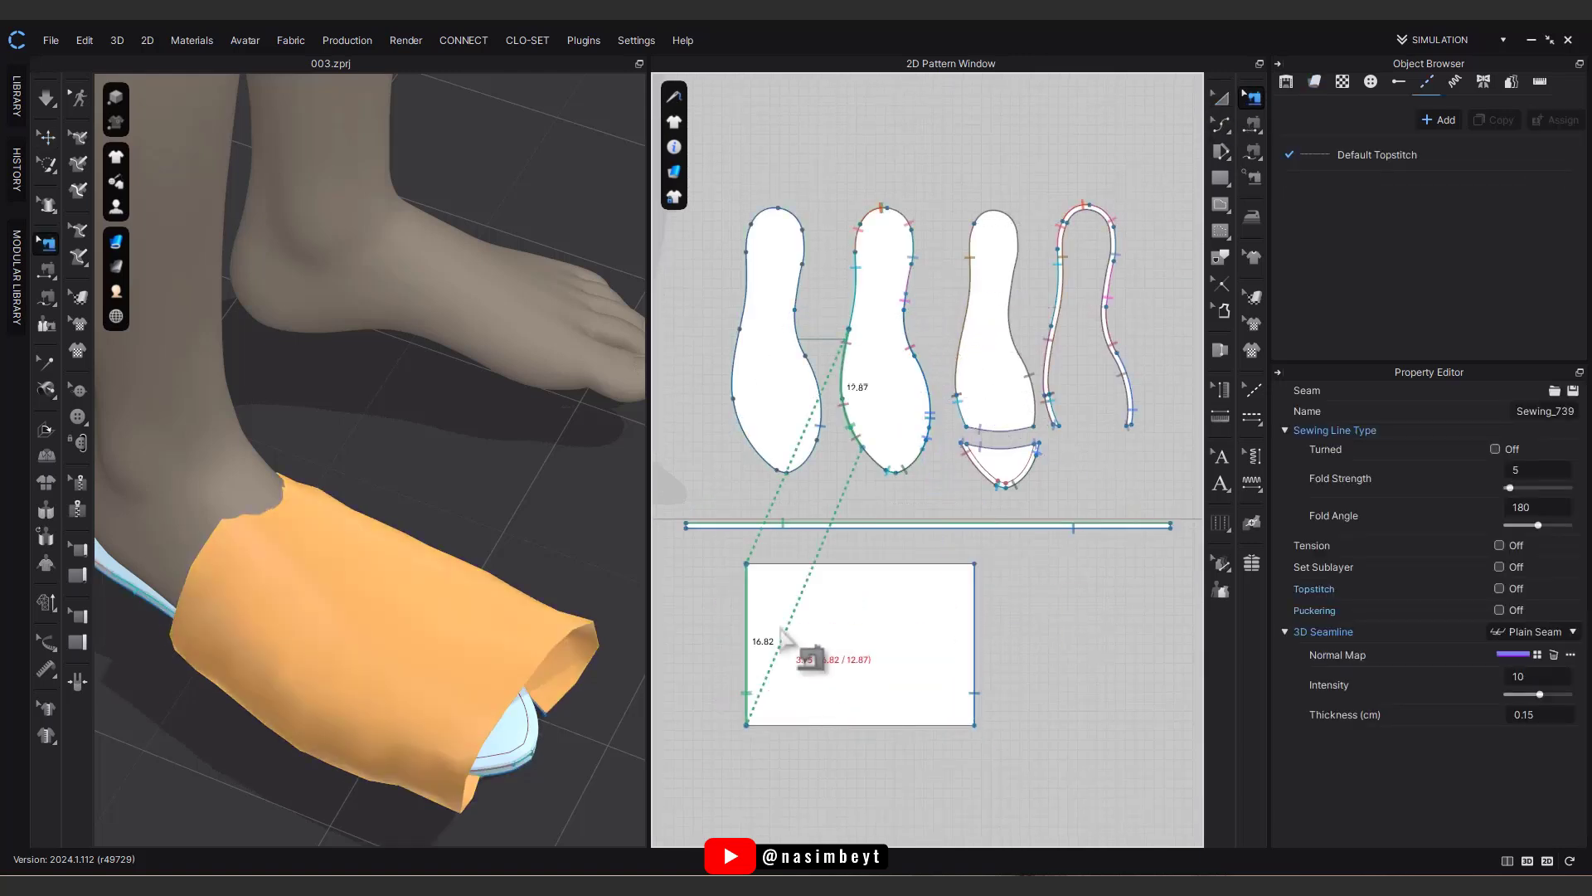
pyautogui.moveTo(845, 327); pyautogui.dragTo(853, 294)
pyautogui.press('space')
pyautogui.moveTo(371, 463)
pyautogui.mouseDown(button='right')
pyautogui.moveTo(526, 410)
pyautogui.moveTo(350, 445)
pyautogui.moveTo(391, 462)
pyautogui.mouseUp(button='right')
# Step: Taper the strap pattern by moving both lower corners inward, and simulate it over the forefoot
pyautogui.click(1216, 122)
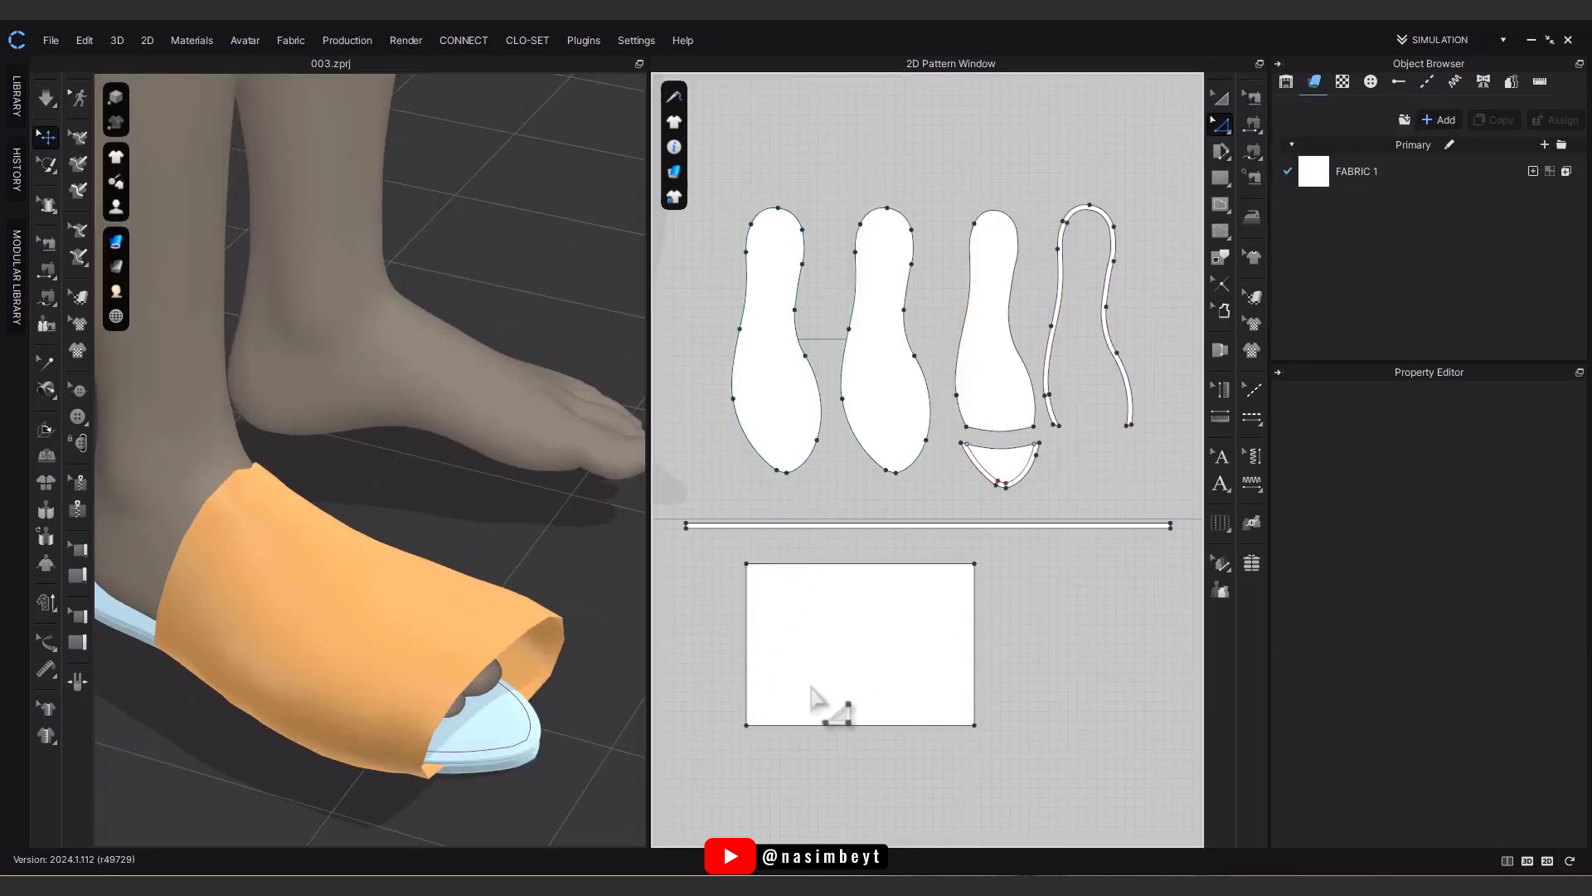
pyautogui.click(753, 726)
pyautogui.moveTo(753, 727); pyautogui.dragTo(773, 727)
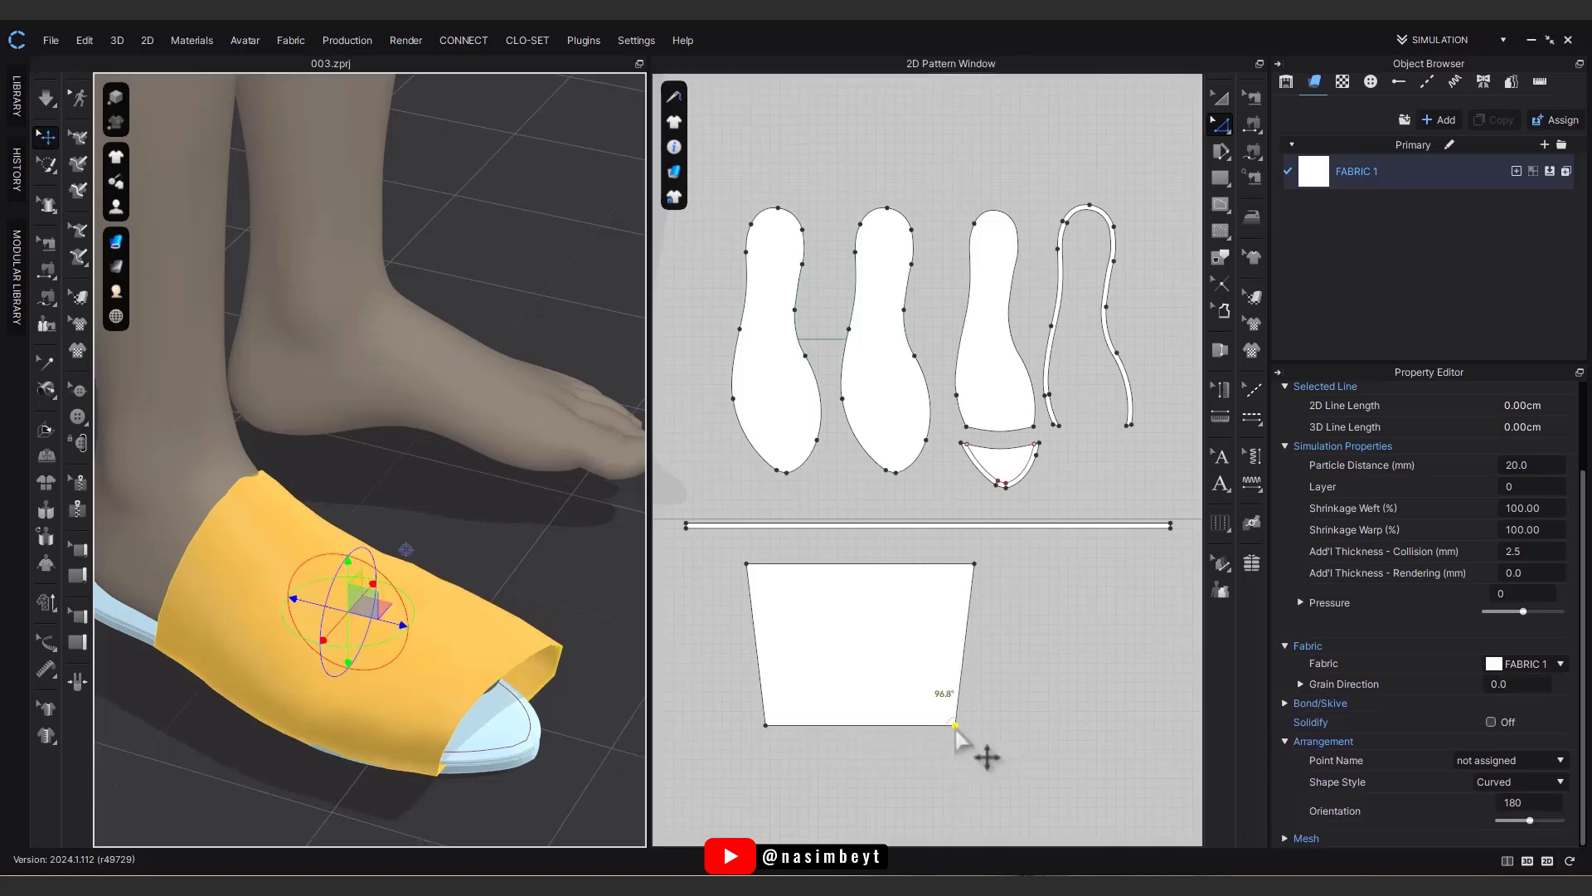
pyautogui.moveTo(962, 730); pyautogui.dragTo(952, 731)
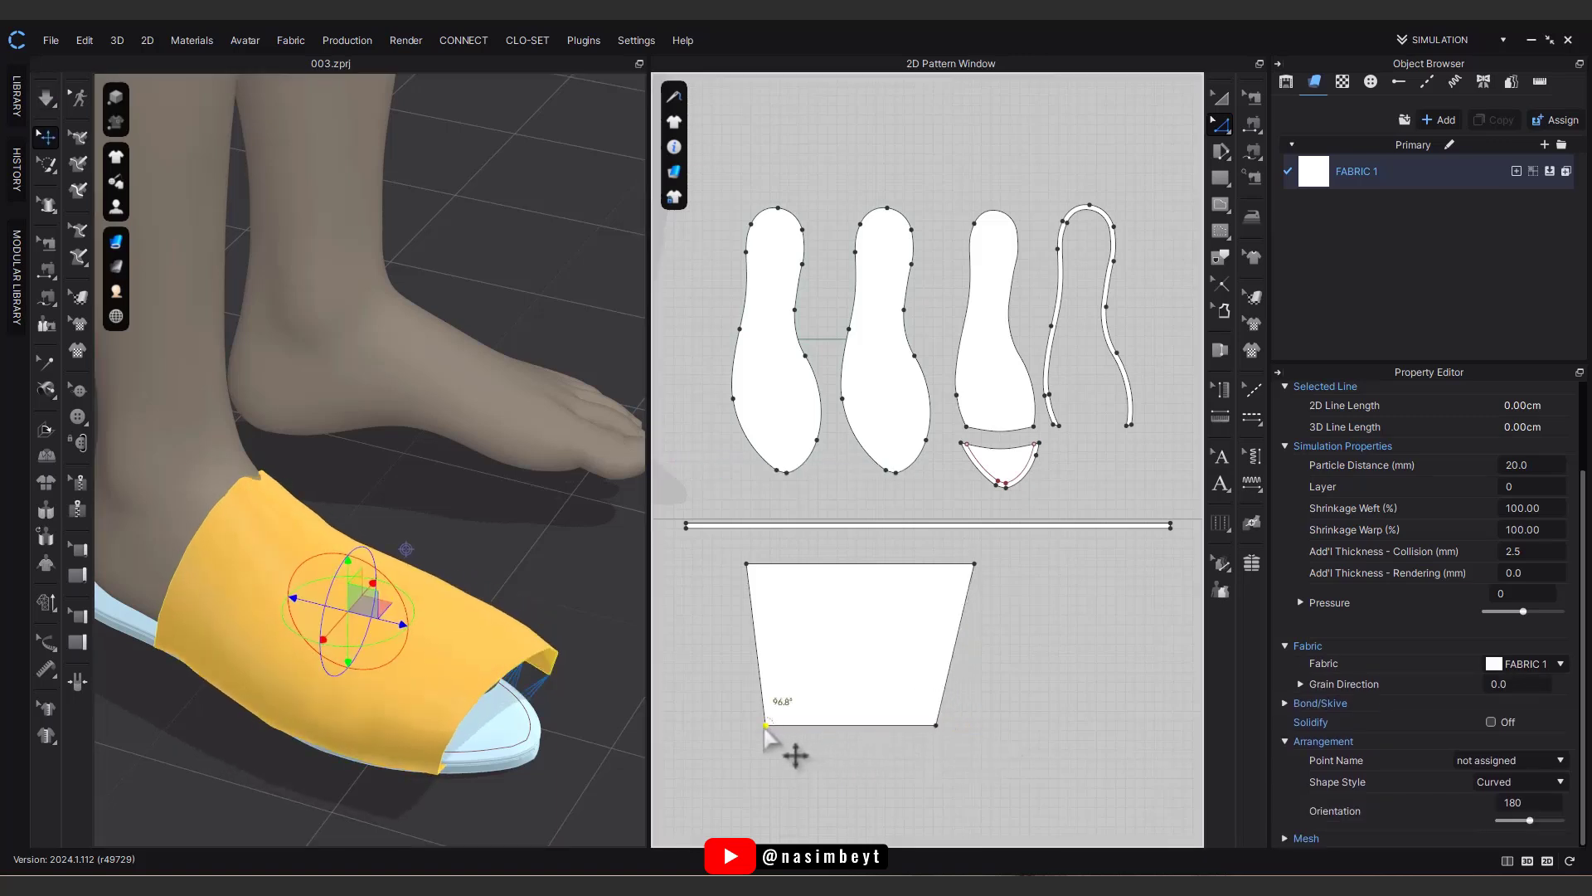
pyautogui.press('Right')
pyautogui.press('Right')
pyautogui.press('space')
pyautogui.moveTo(356, 598); pyautogui.dragTo(349, 566)
pyautogui.moveTo(384, 641); pyautogui.dragTo(400, 615)
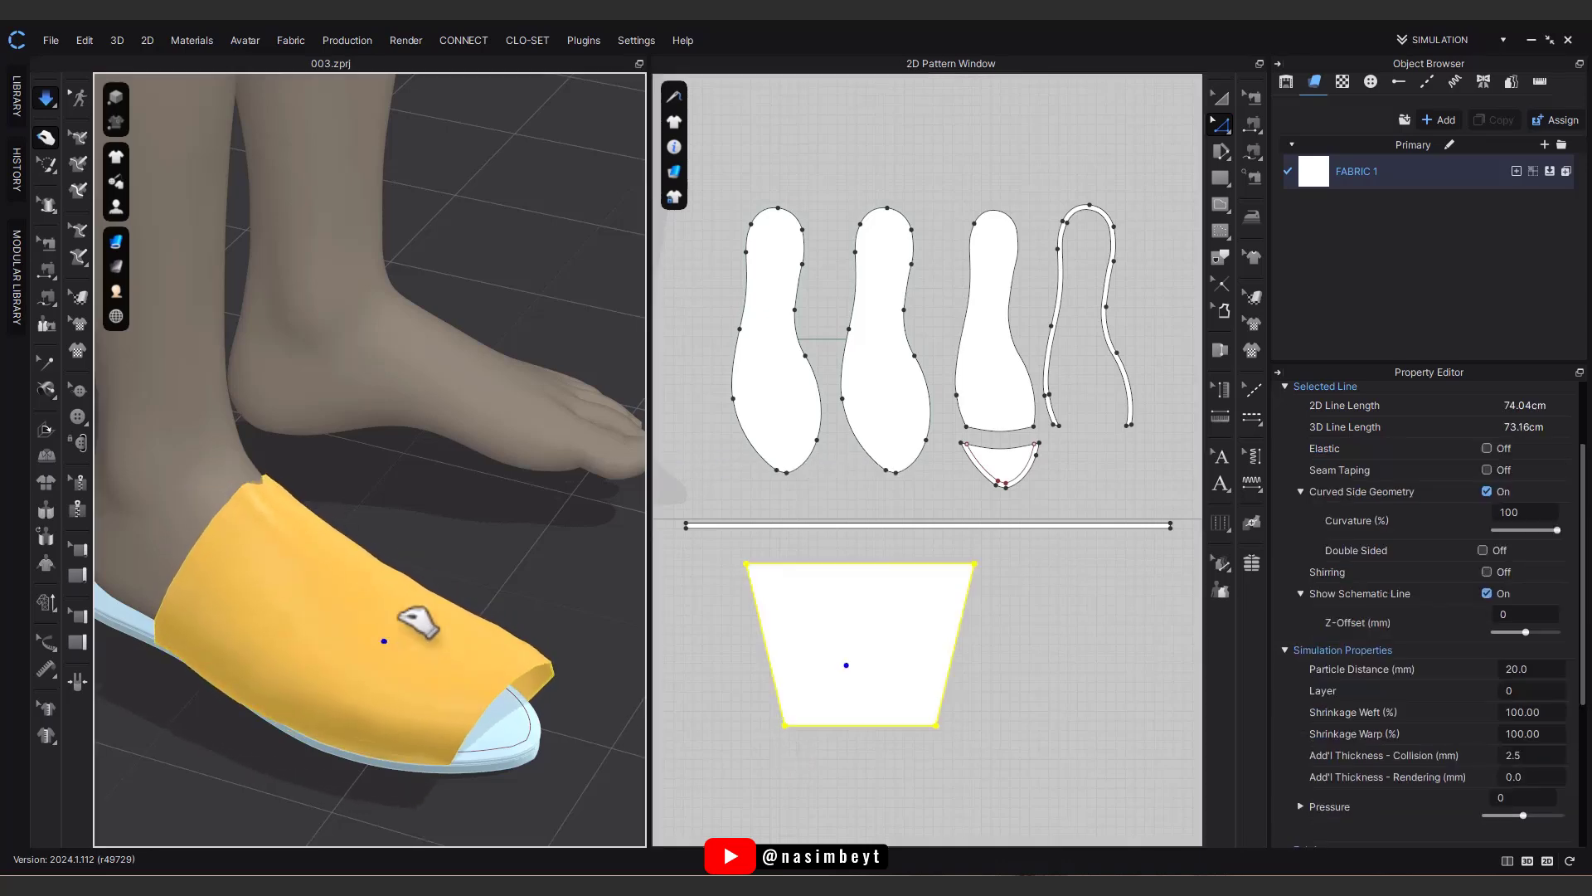
pyautogui.moveTo(407, 615)
pyautogui.mouseDown(button='right')
pyautogui.moveTo(337, 608)
pyautogui.moveTo(393, 612)
pyautogui.mouseUp(button='right')
pyautogui.press('space')
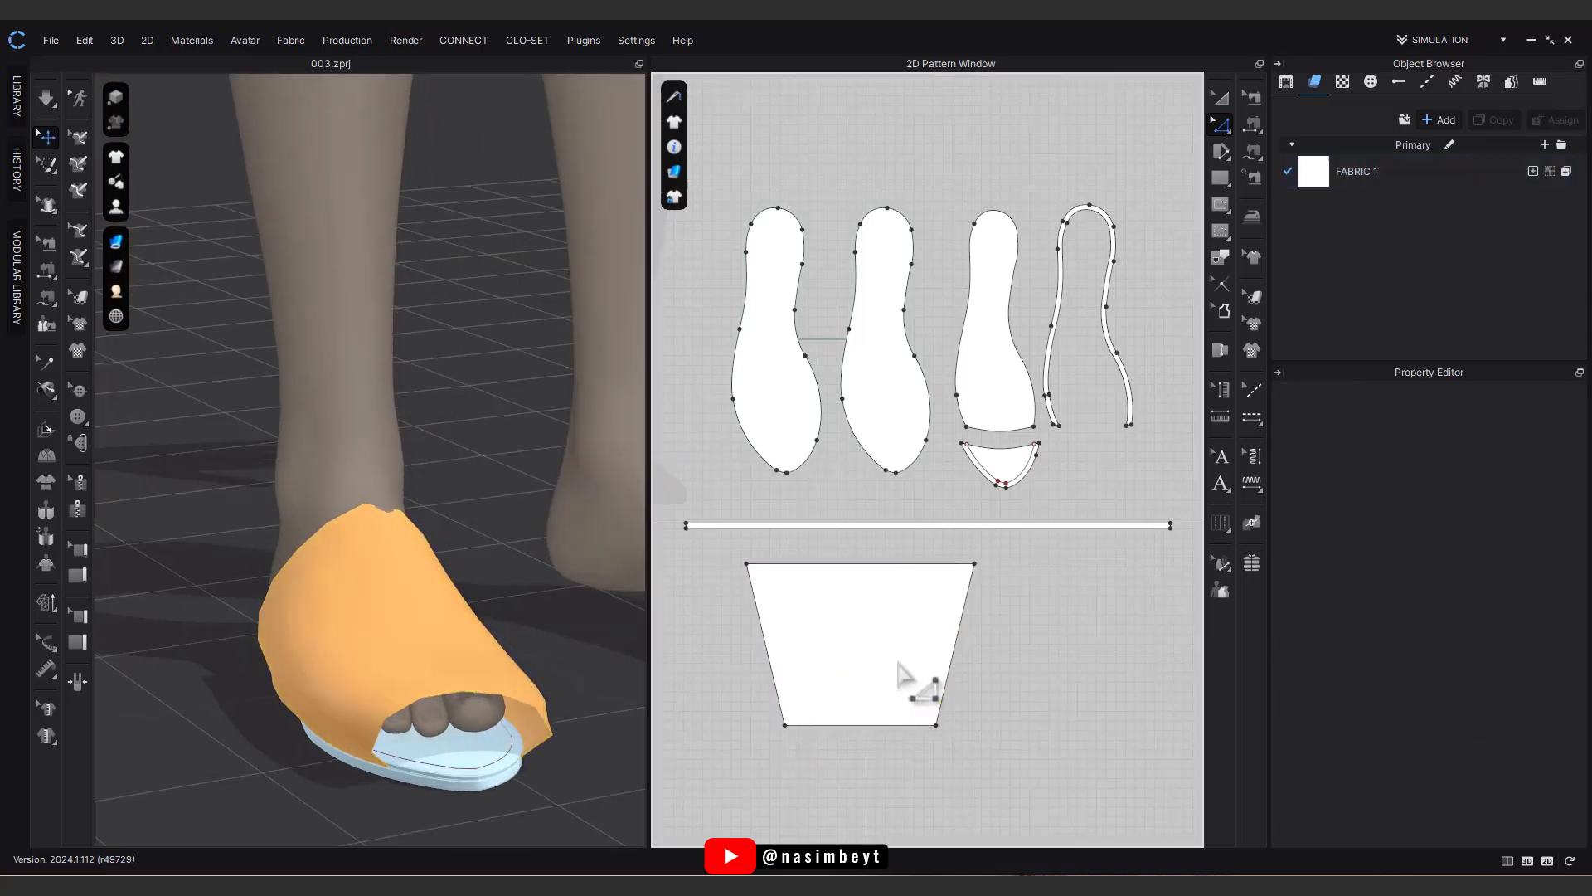
# Step: Set the strap pattern's particle distance to 5.0 mm and simulate it
pyautogui.click(1220, 97)
pyautogui.click(866, 647)
pyautogui.click(1541, 670)
pyautogui.press('space')
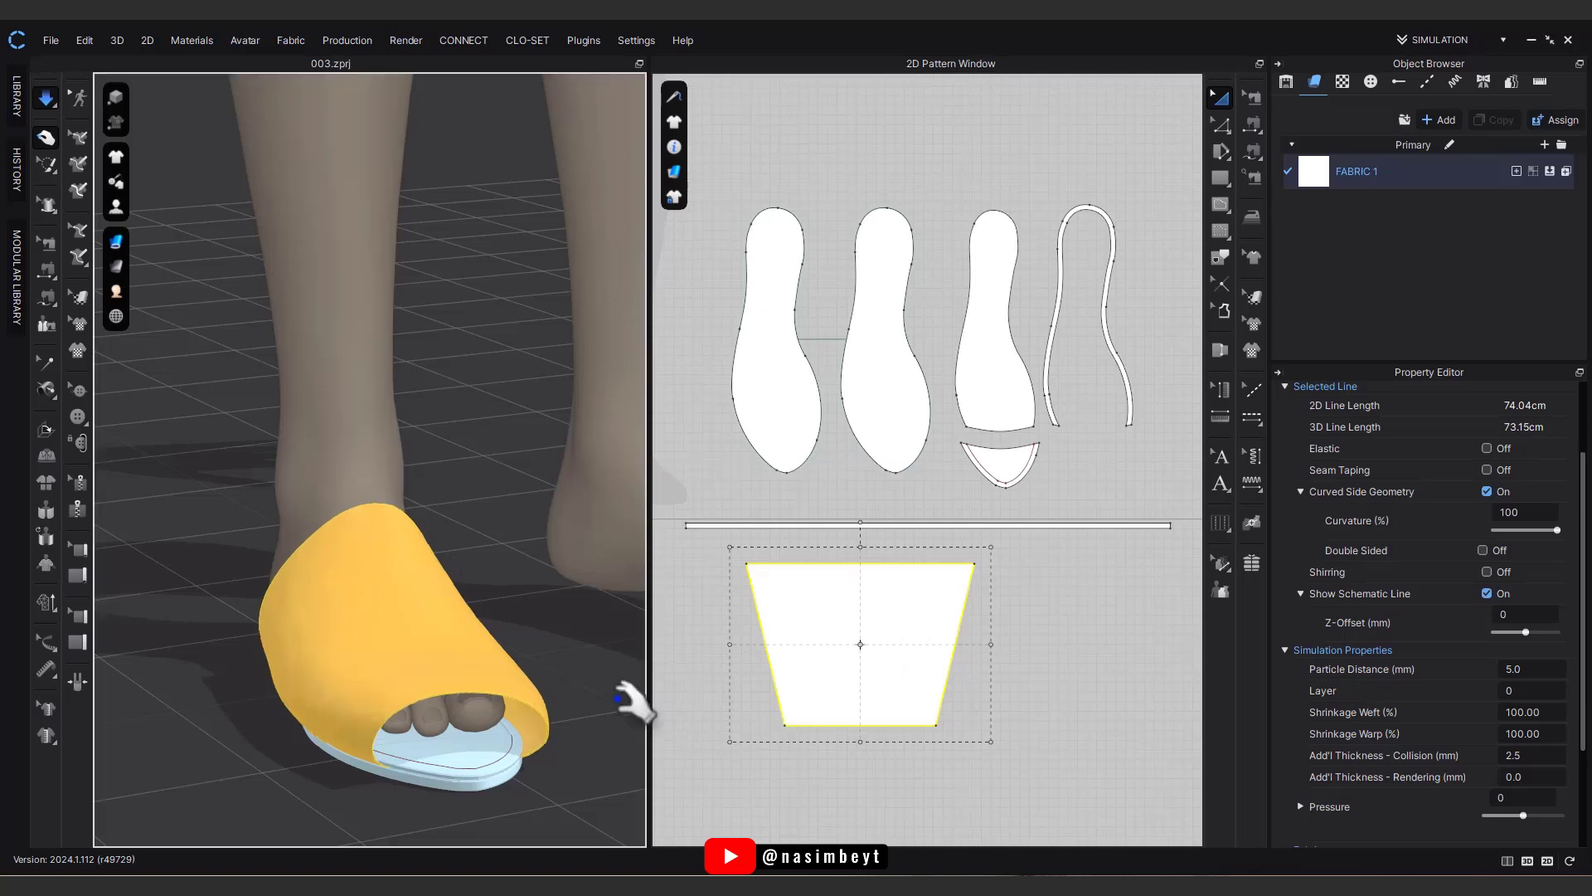
pyautogui.moveTo(548, 701); pyautogui.dragTo(696, 697, button='right')
pyautogui.press('space')
# Step: Curve the strap's ankle edge and toe edge inward with Edit Curvature, and simulate the result
pyautogui.click(1216, 133)
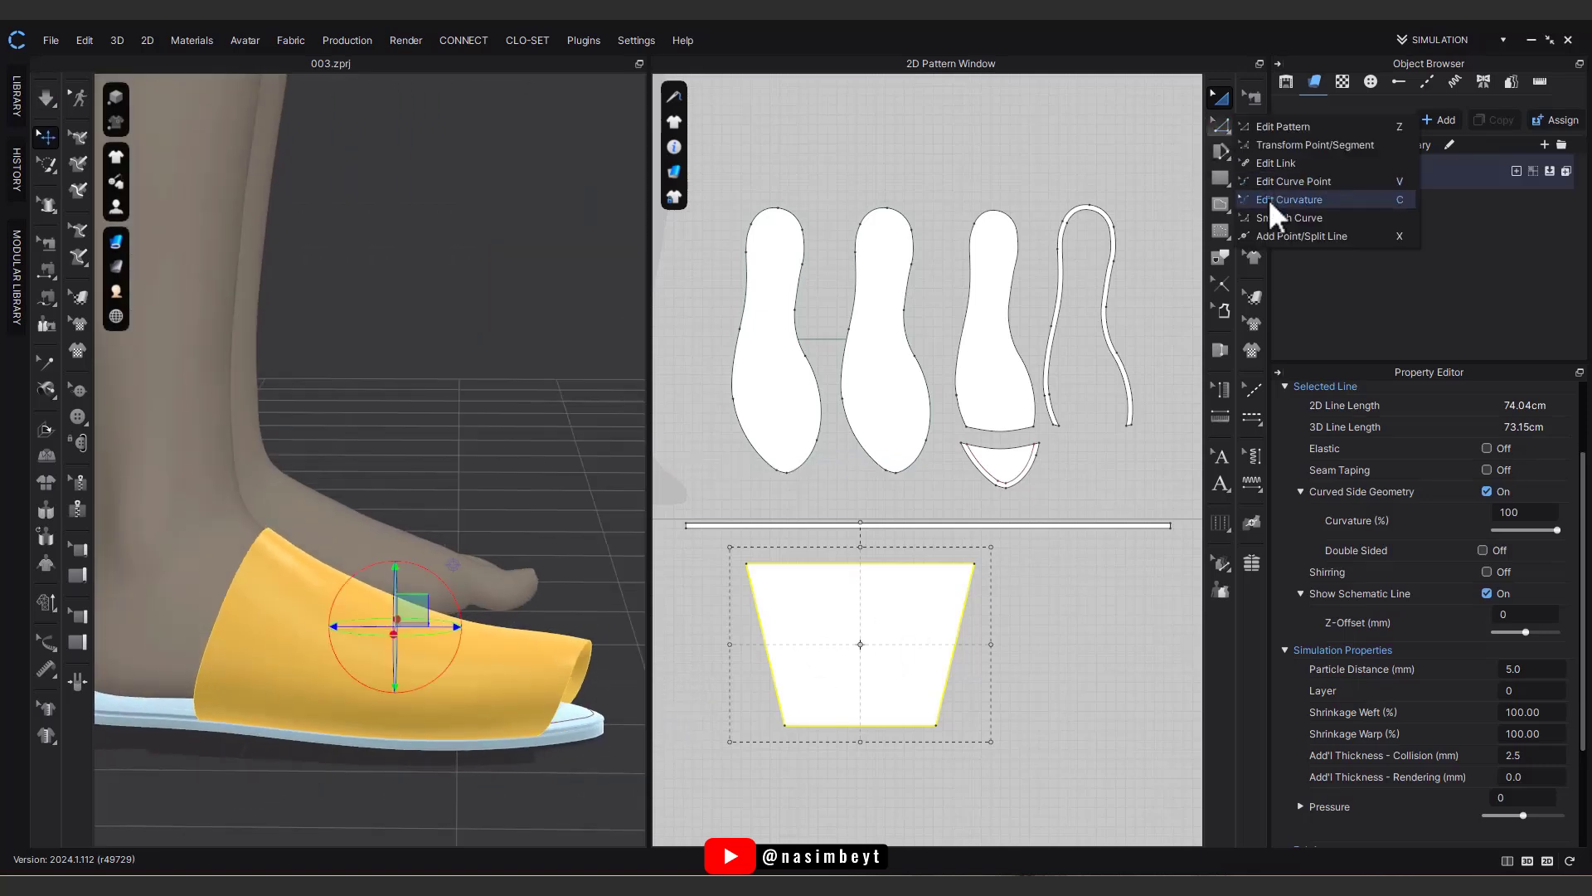
pyautogui.click(1272, 213)
pyautogui.moveTo(860, 589); pyautogui.dragTo(860, 590)
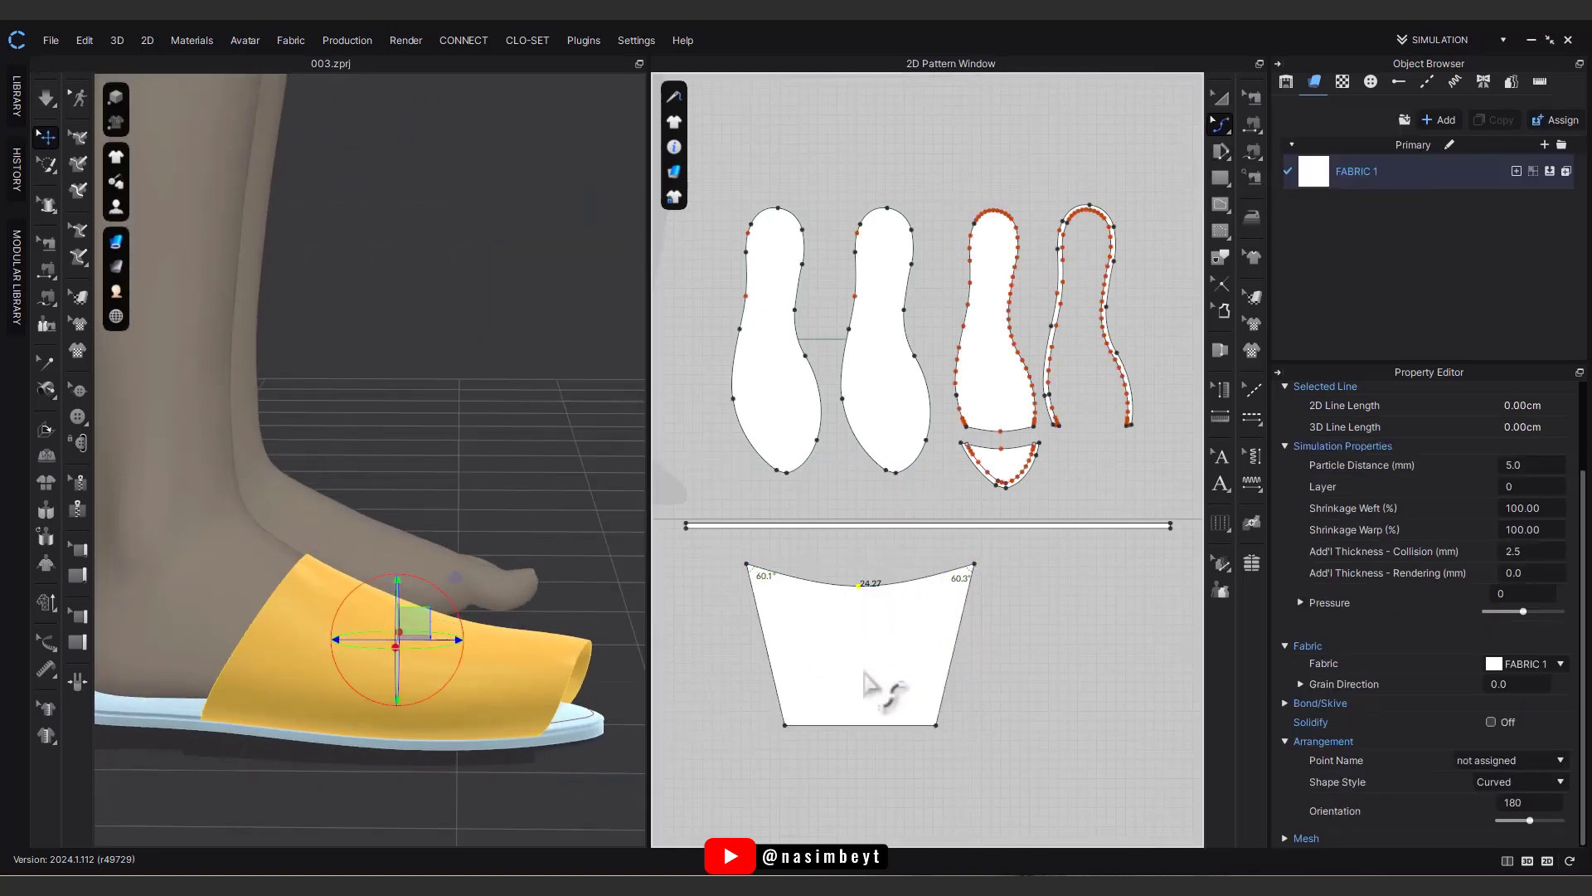
pyautogui.moveTo(870, 722); pyautogui.dragTo(854, 703)
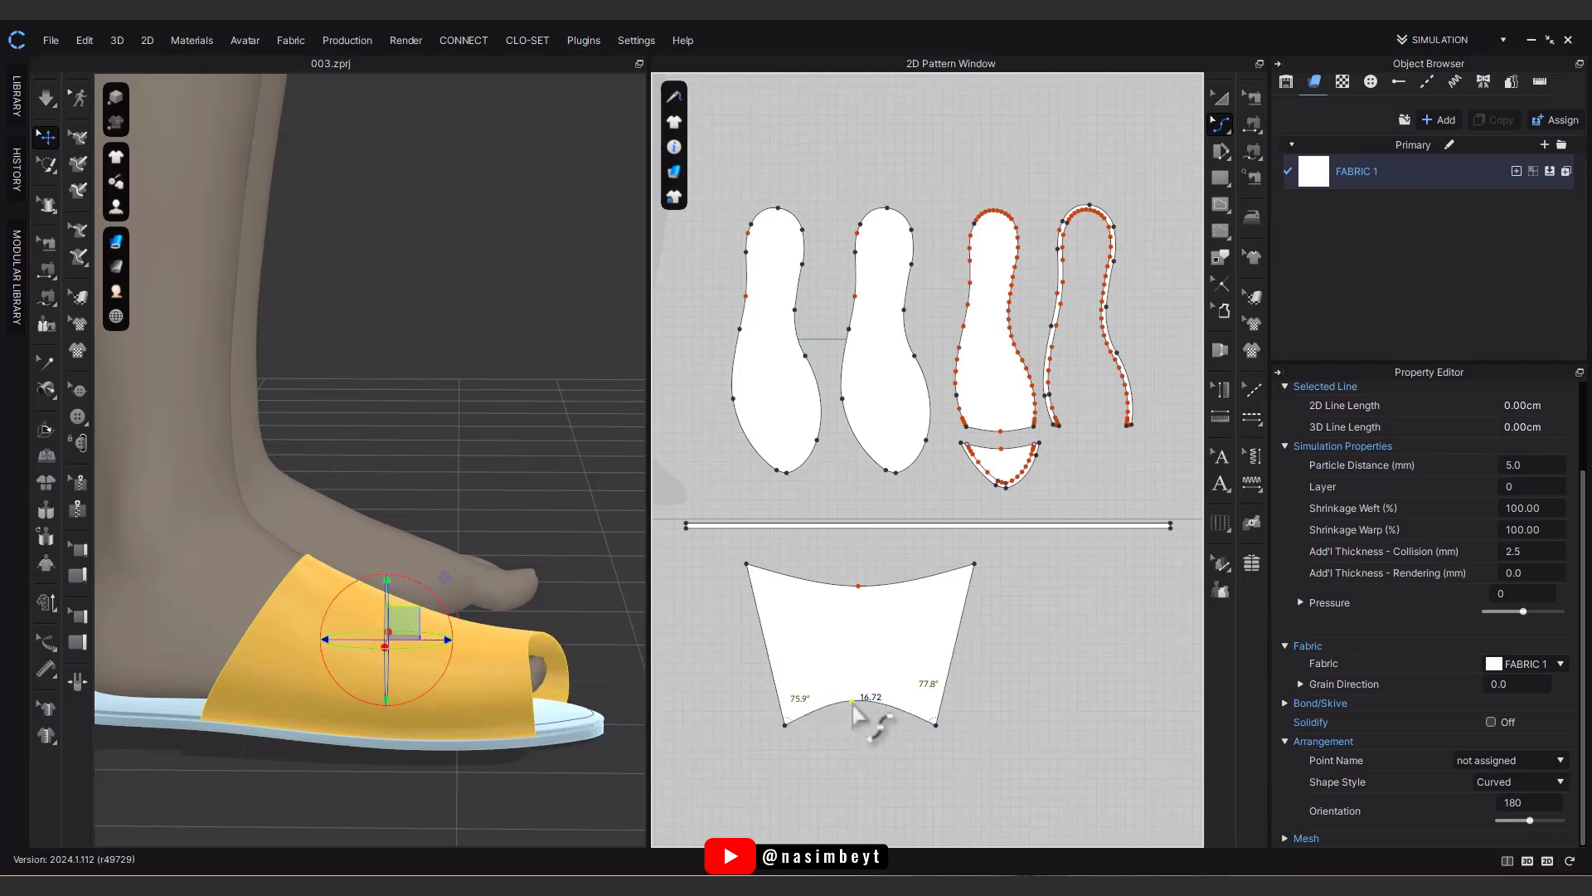
pyautogui.moveTo(587, 730)
pyautogui.mouseDown(button='right')
pyautogui.moveTo(440, 786)
pyautogui.moveTo(587, 768)
pyautogui.moveTo(356, 746)
pyautogui.moveTo(572, 750)
pyautogui.mouseUp(button='right')
pyautogui.press('space')
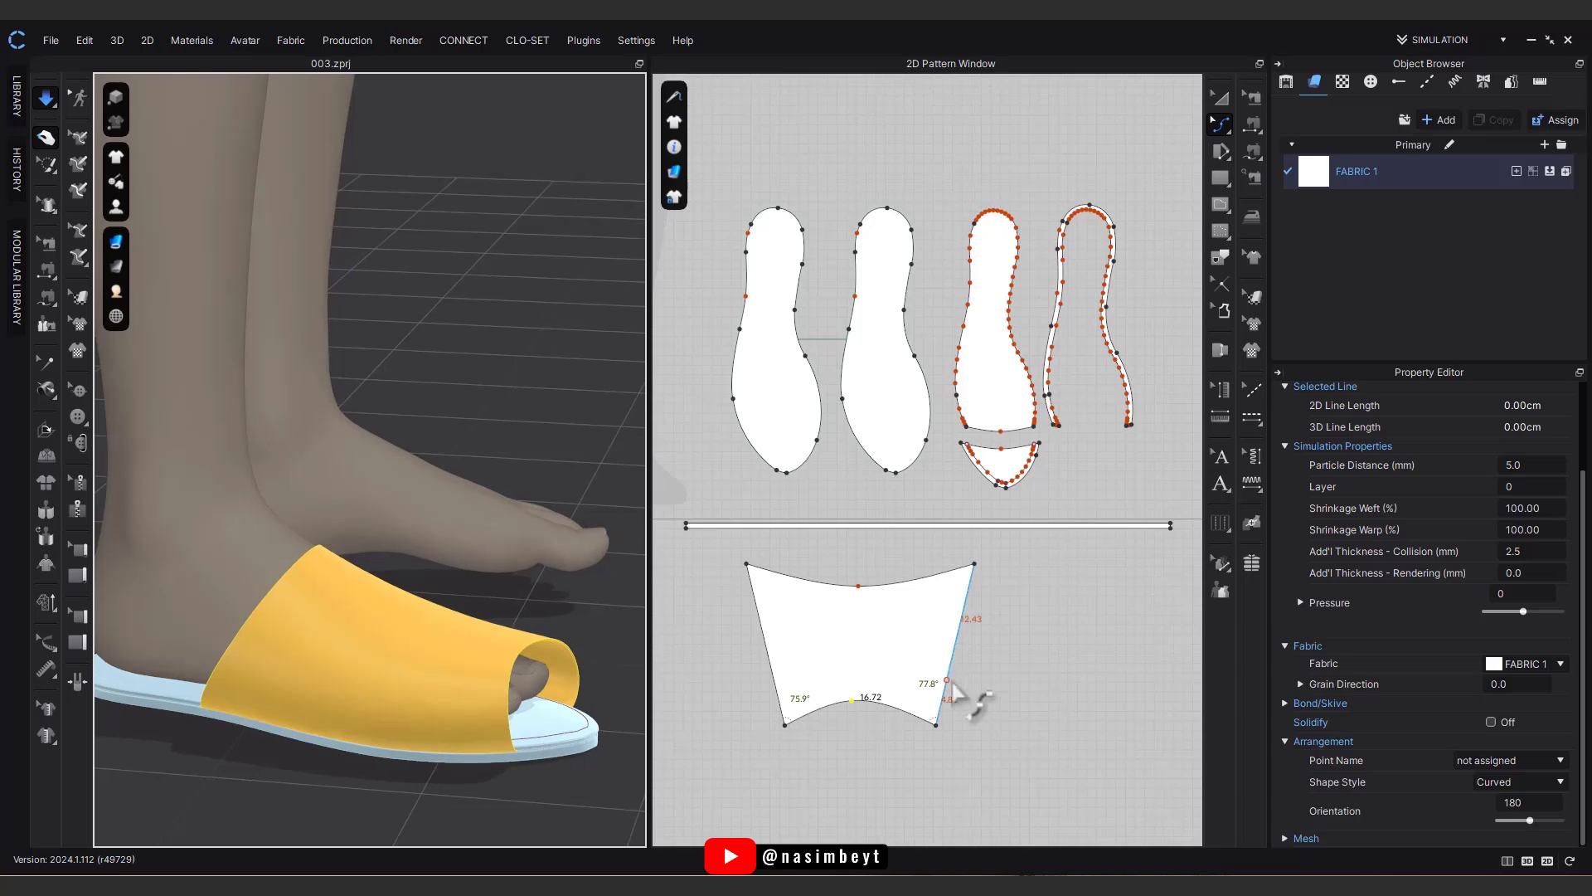
pyautogui.press('space')
# Step: Narrow the strap's toe edge to about 13.93 cm by moving its corners inward, raise the edge slightly, and simulate
pyautogui.click(1224, 133)
pyautogui.click(1267, 130)
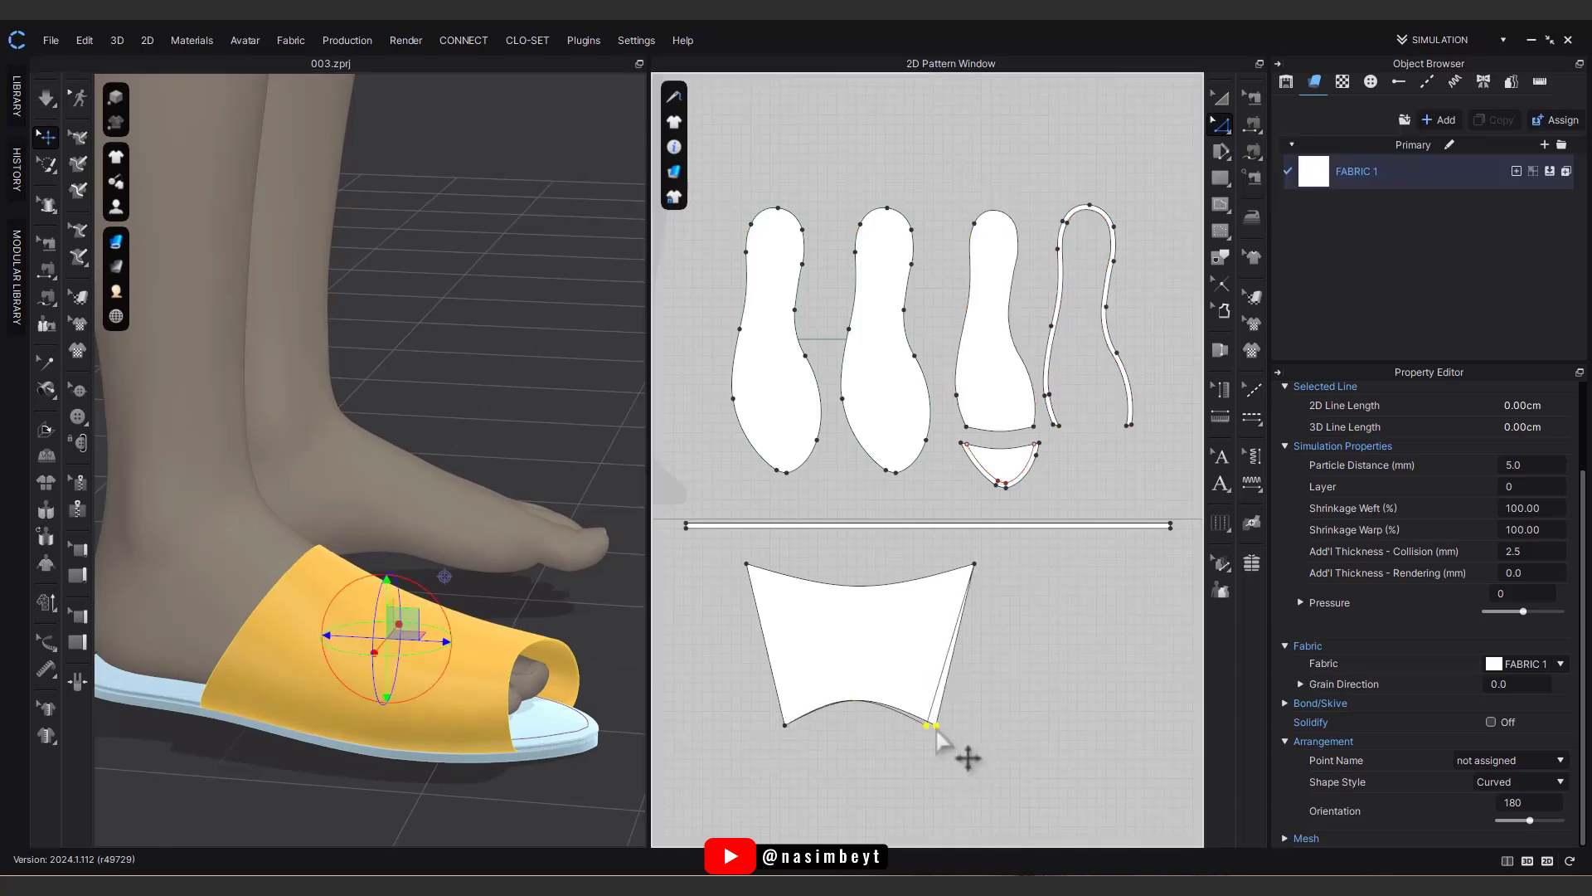
pyautogui.click(786, 728)
pyautogui.press('Right')
pyautogui.click(850, 703)
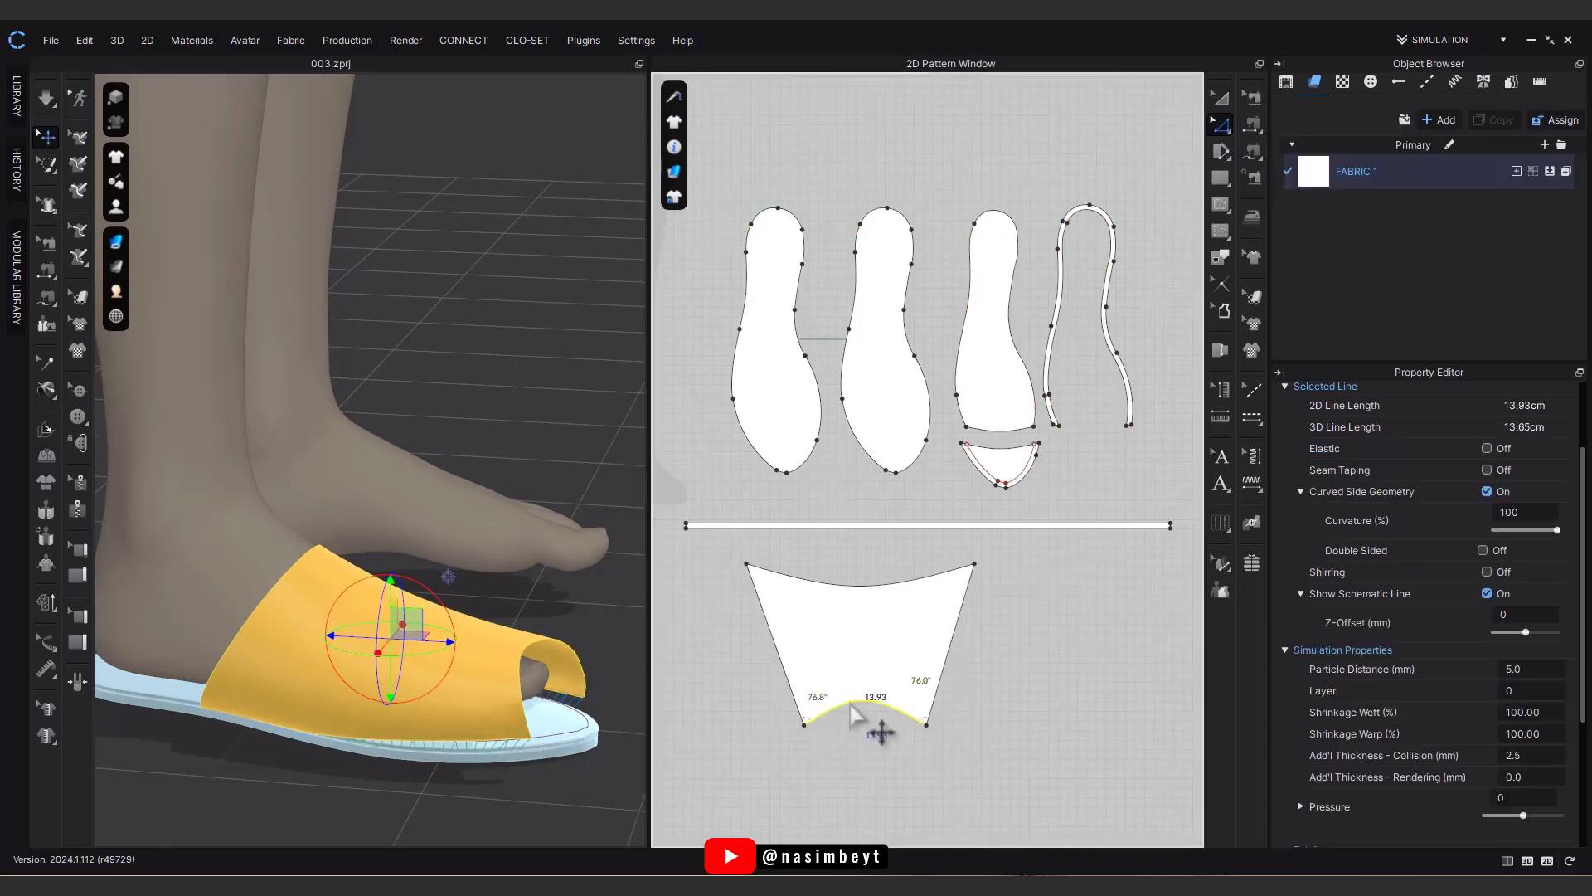
pyautogui.press('Up')
pyautogui.press('space')
pyautogui.moveTo(569, 722); pyautogui.dragTo(402, 676, button='right')
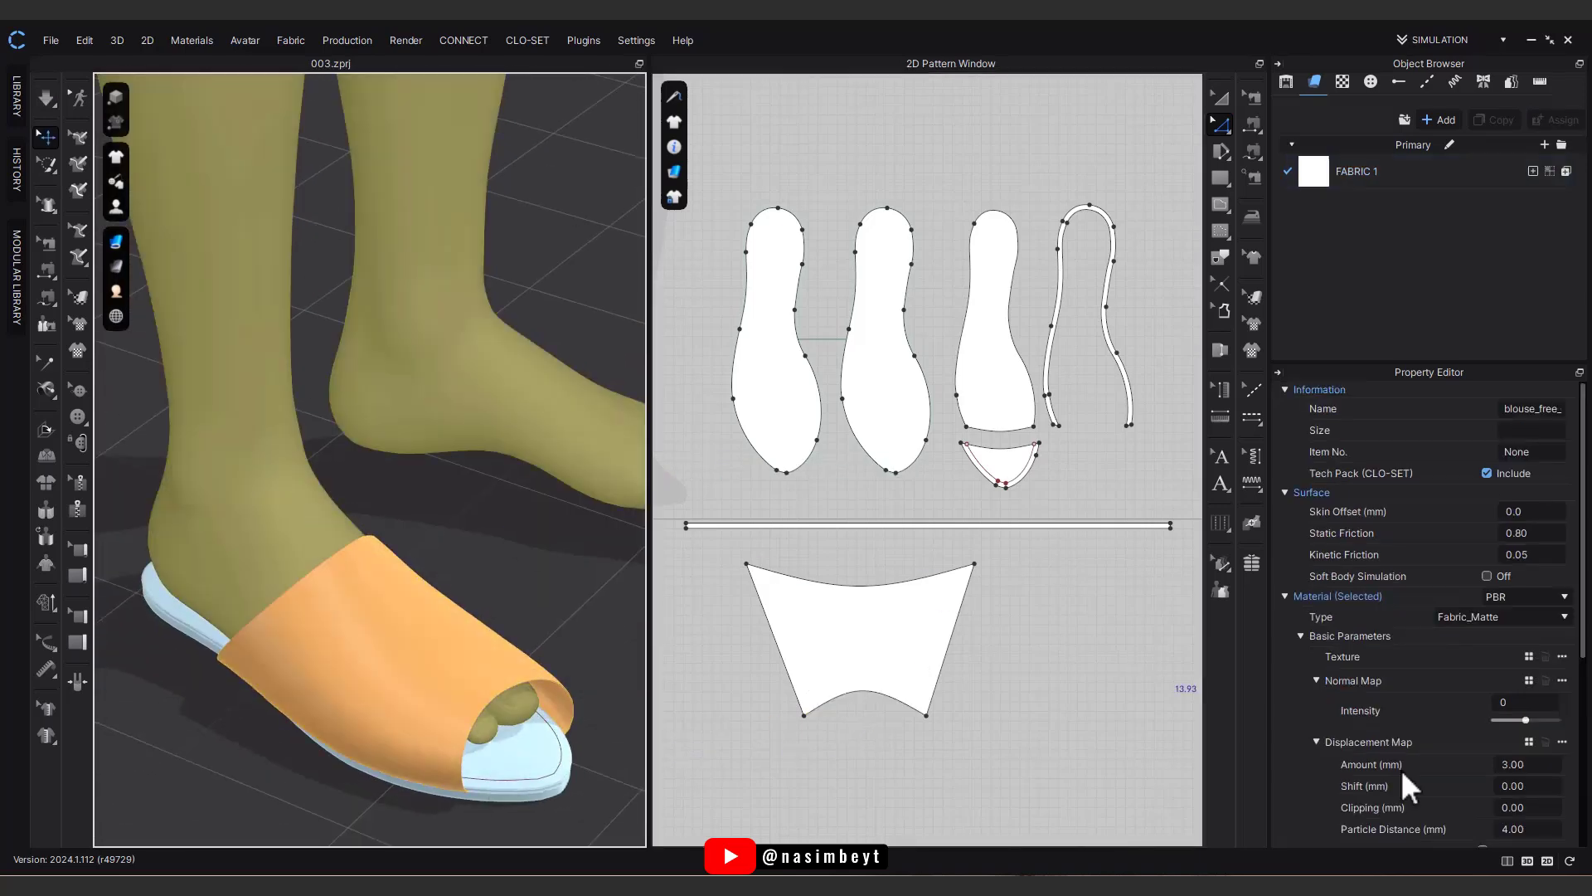
# Step: Narrow the whole strap pattern from both sides and simulate it for a closer fit around the foot
pyautogui.moveTo(520, 723); pyautogui.dragTo(471, 684, button='right')
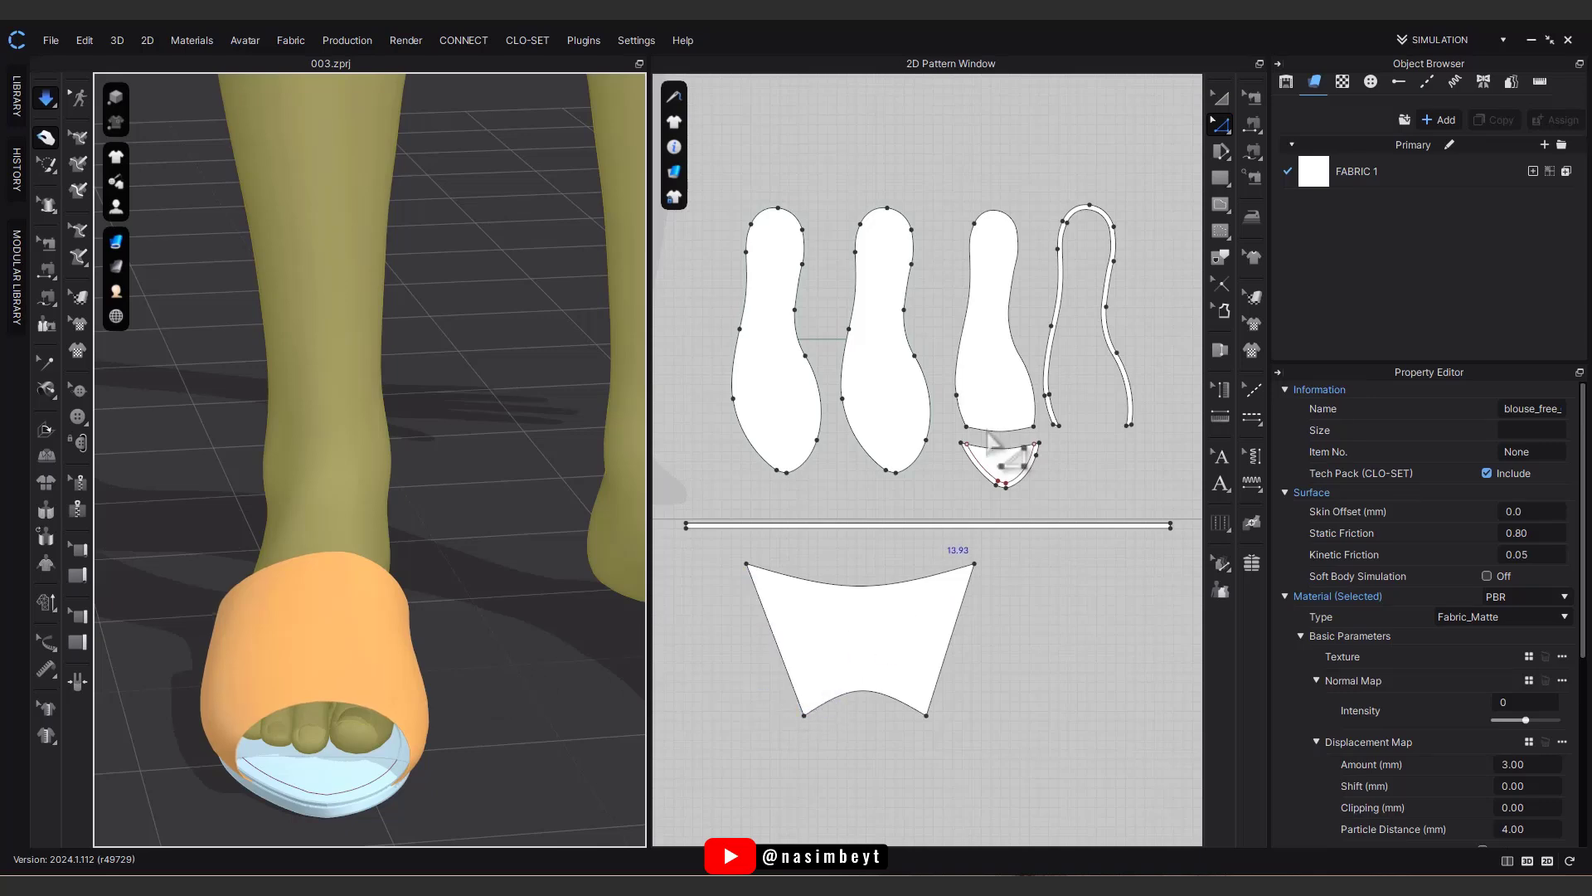
pyautogui.click(858, 638)
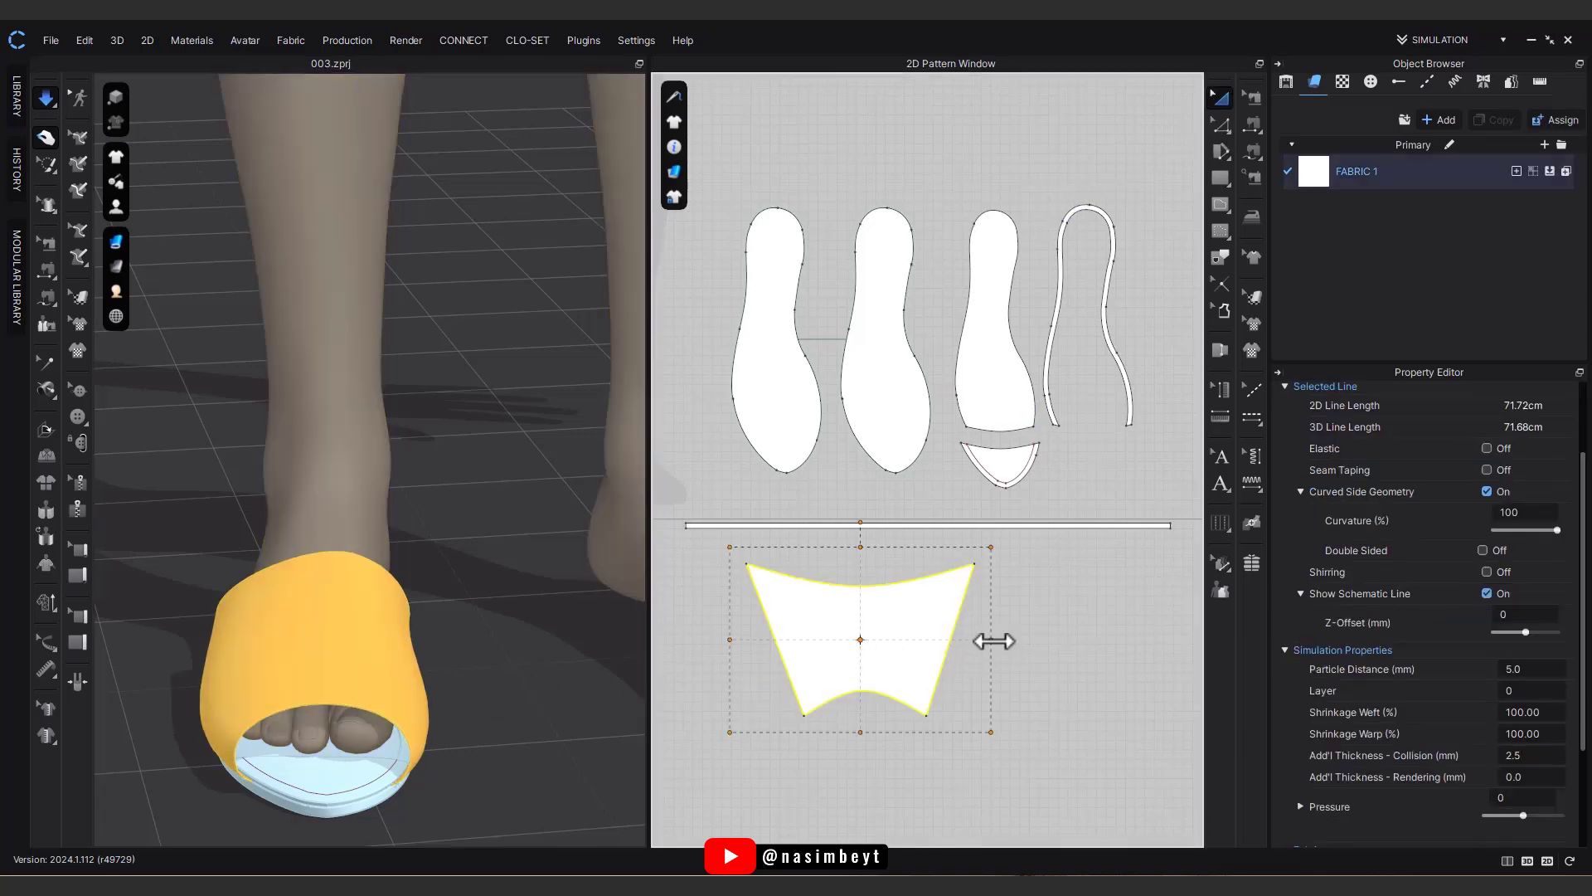
pyautogui.press('space')
pyautogui.moveTo(356, 746); pyautogui.dragTo(419, 720, button='right')
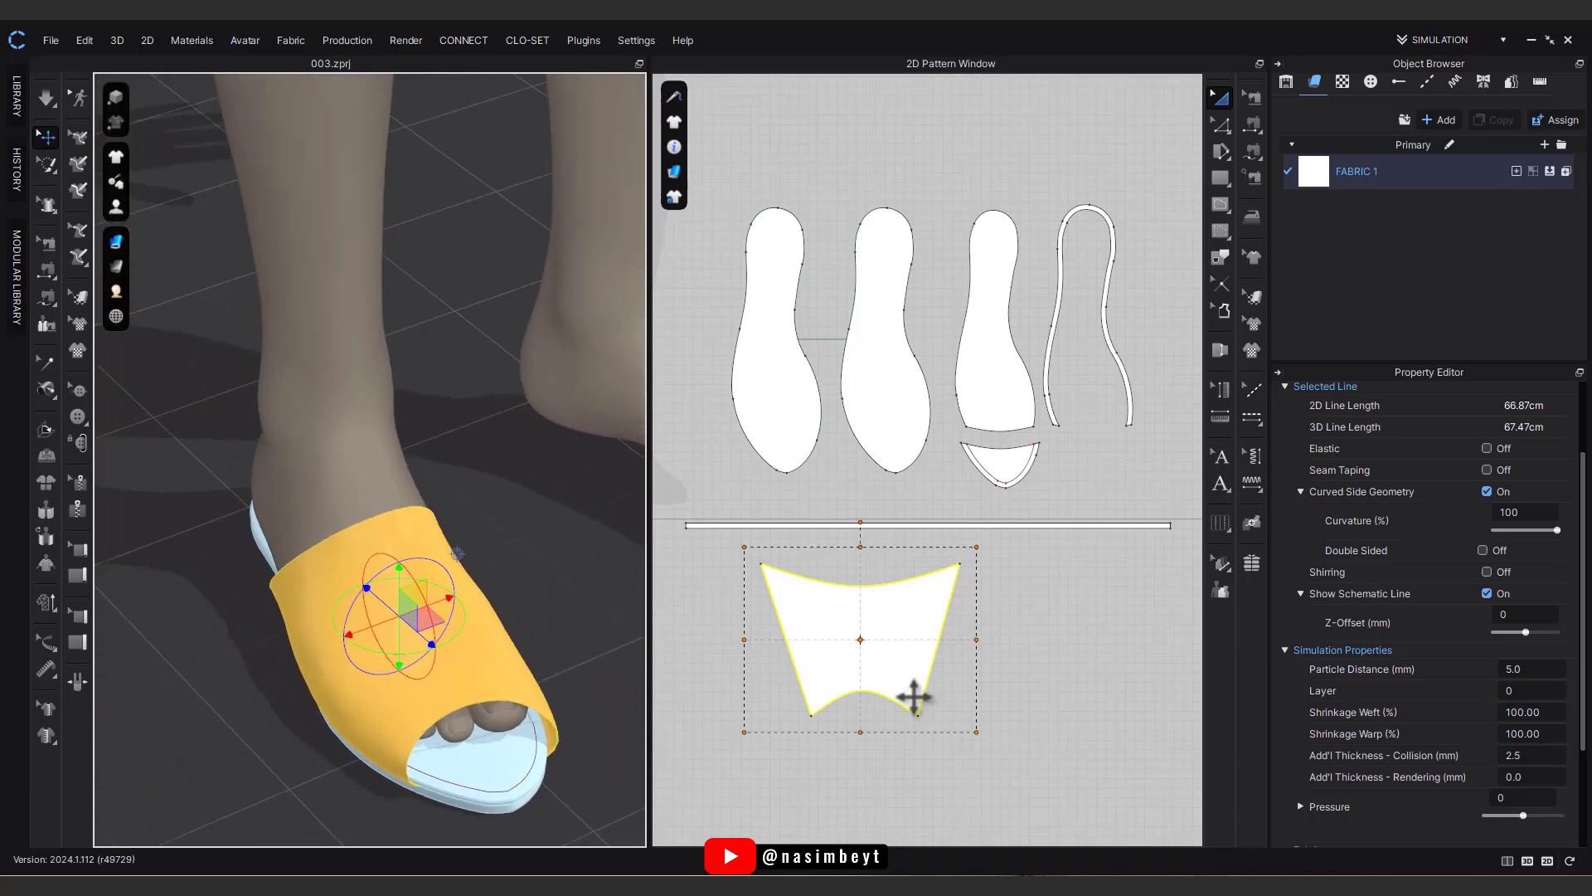
pyautogui.click(961, 690)
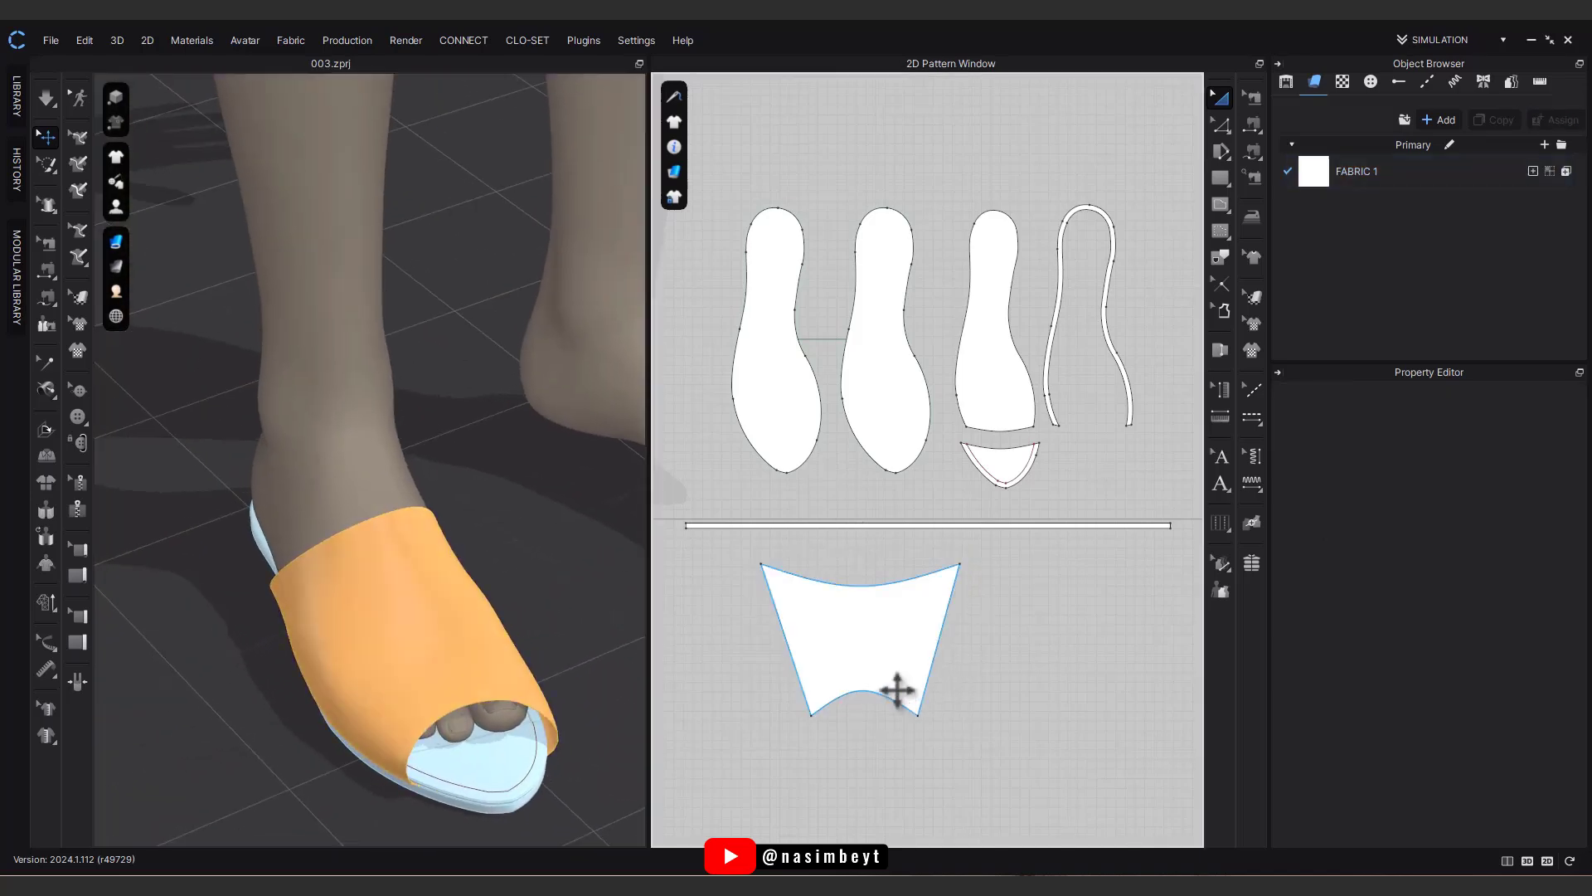
# Step: Set the strap's additional rendering thickness to 2.0 mm and pull it into place on the foot during simulation
pyautogui.click(1222, 100)
pyautogui.click(888, 607)
pyautogui.scroll(-1, 1534, 756)
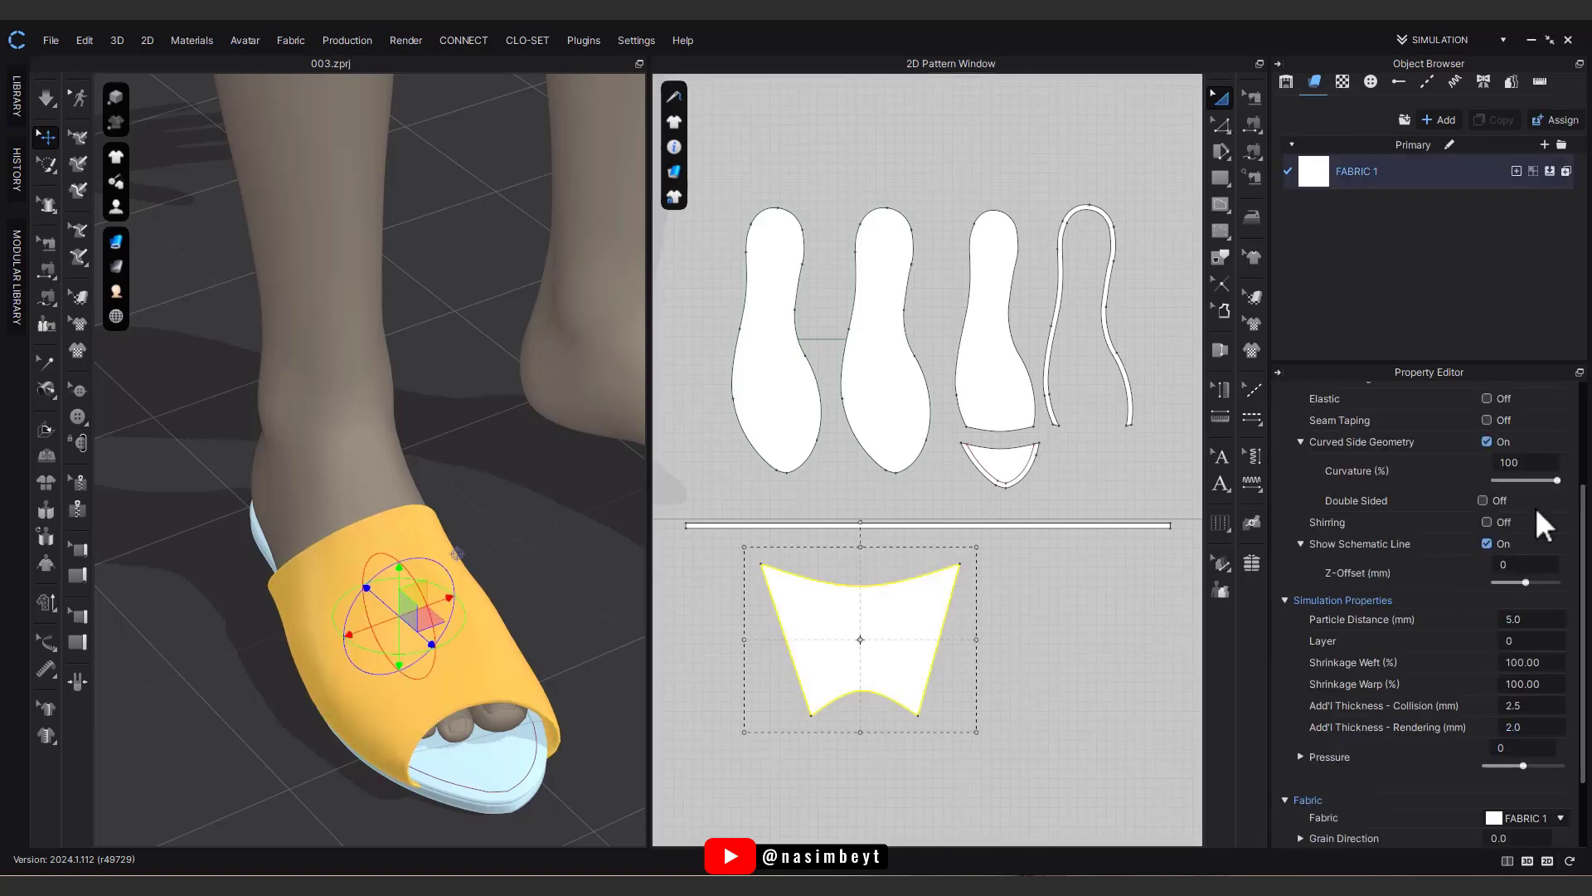
pyautogui.click(1076, 736)
pyautogui.moveTo(348, 738); pyautogui.dragTo(437, 788, button='right')
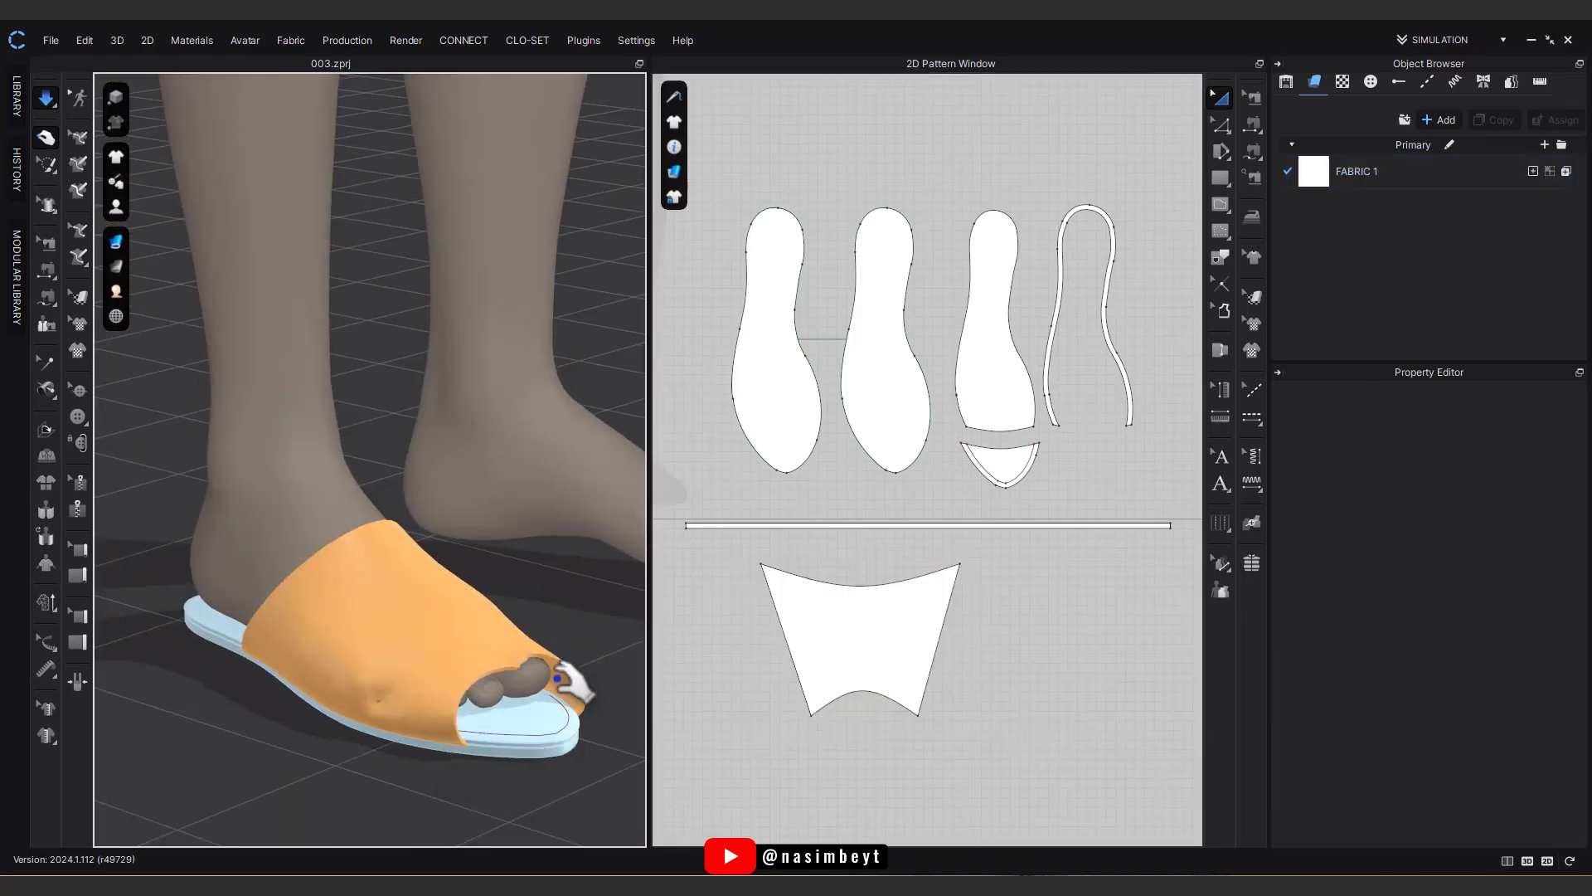
pyautogui.click(569, 682)
# Step: Remove the strengthening from the strap pattern
pyautogui.moveTo(460, 728); pyautogui.dragTo(879, 618, button='right')
pyautogui.rightClick(880, 619)
pyautogui.click(923, 610)
pyautogui.moveTo(639, 630); pyautogui.dragTo(525, 726, button='right')
pyautogui.click(608, 622)
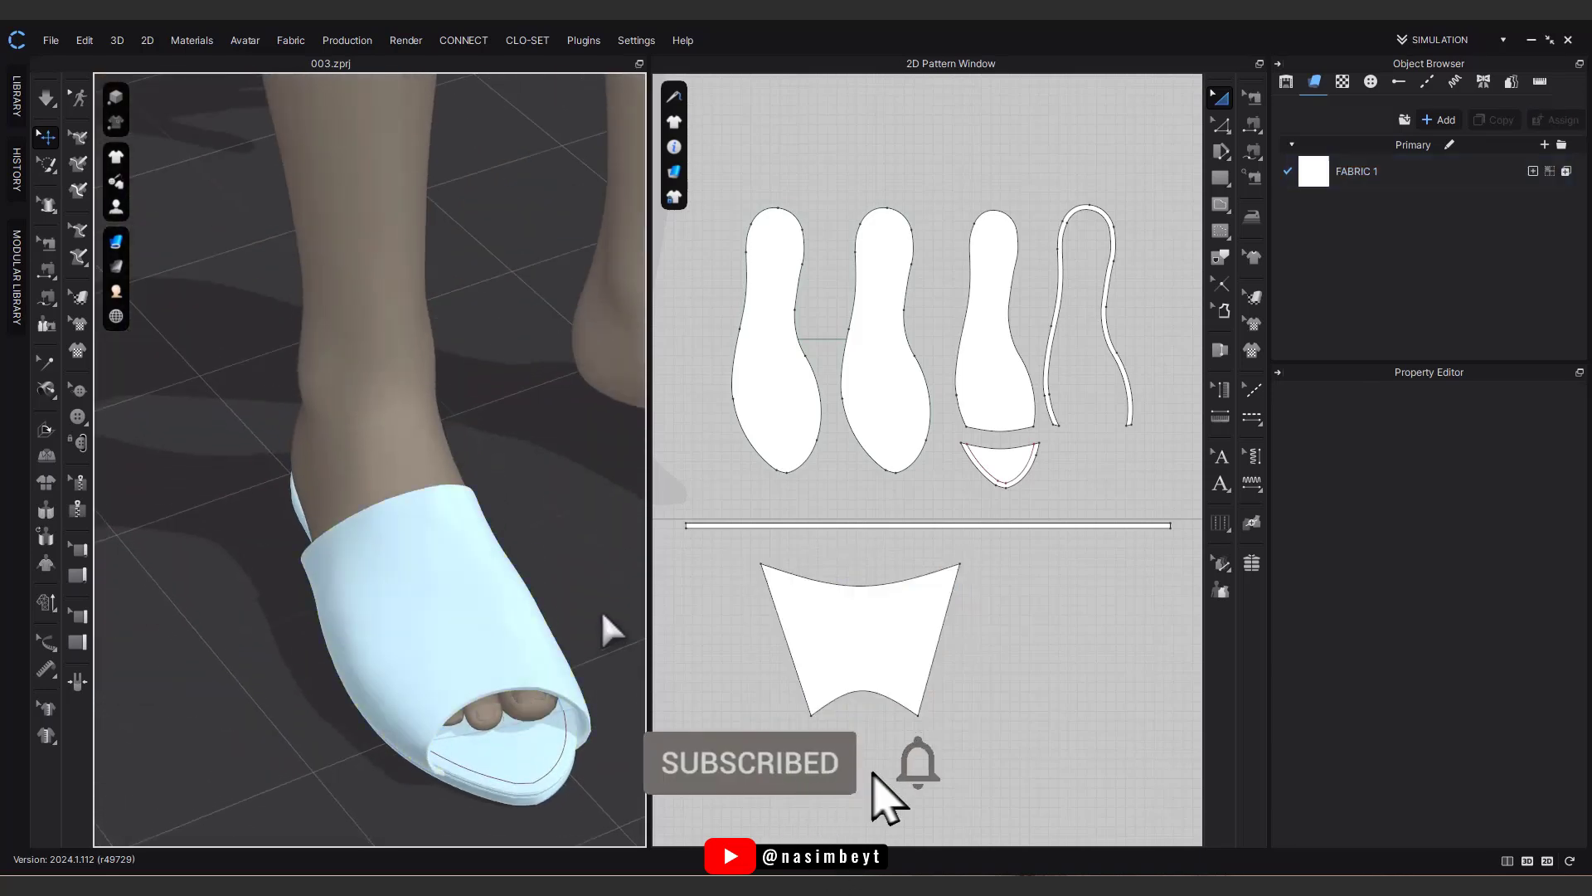
# Step: Draw a small internal circle with an outline length of about 2.27 cm near the strap's ankle edge
pyautogui.click(1220, 204)
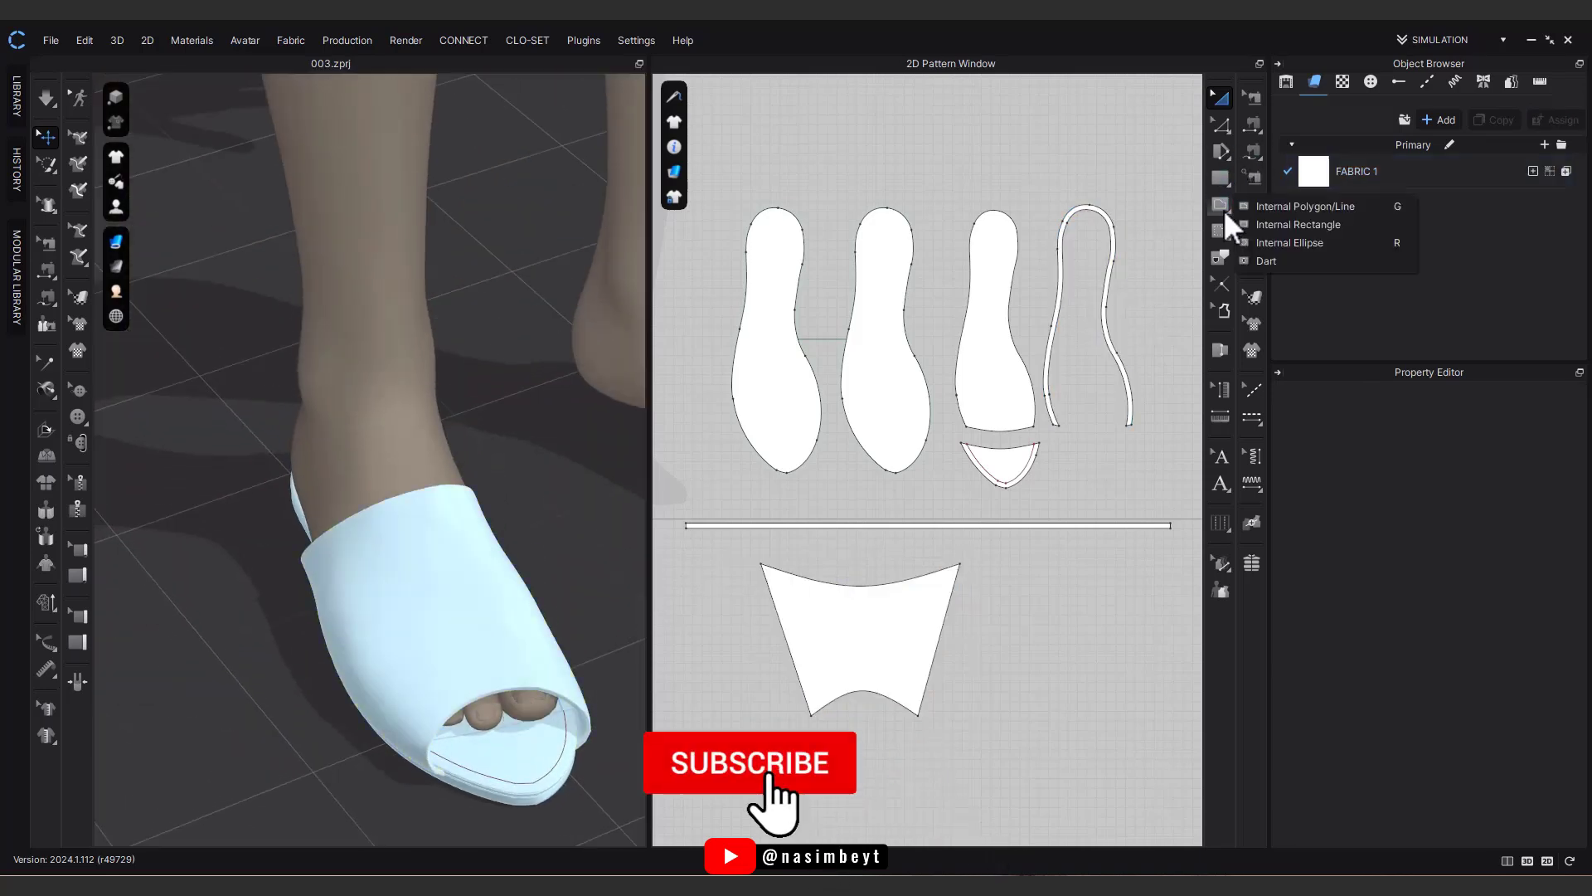
pyautogui.click(1262, 241)
pyautogui.scroll(3, 855, 615)
pyautogui.scroll(3, 856, 615)
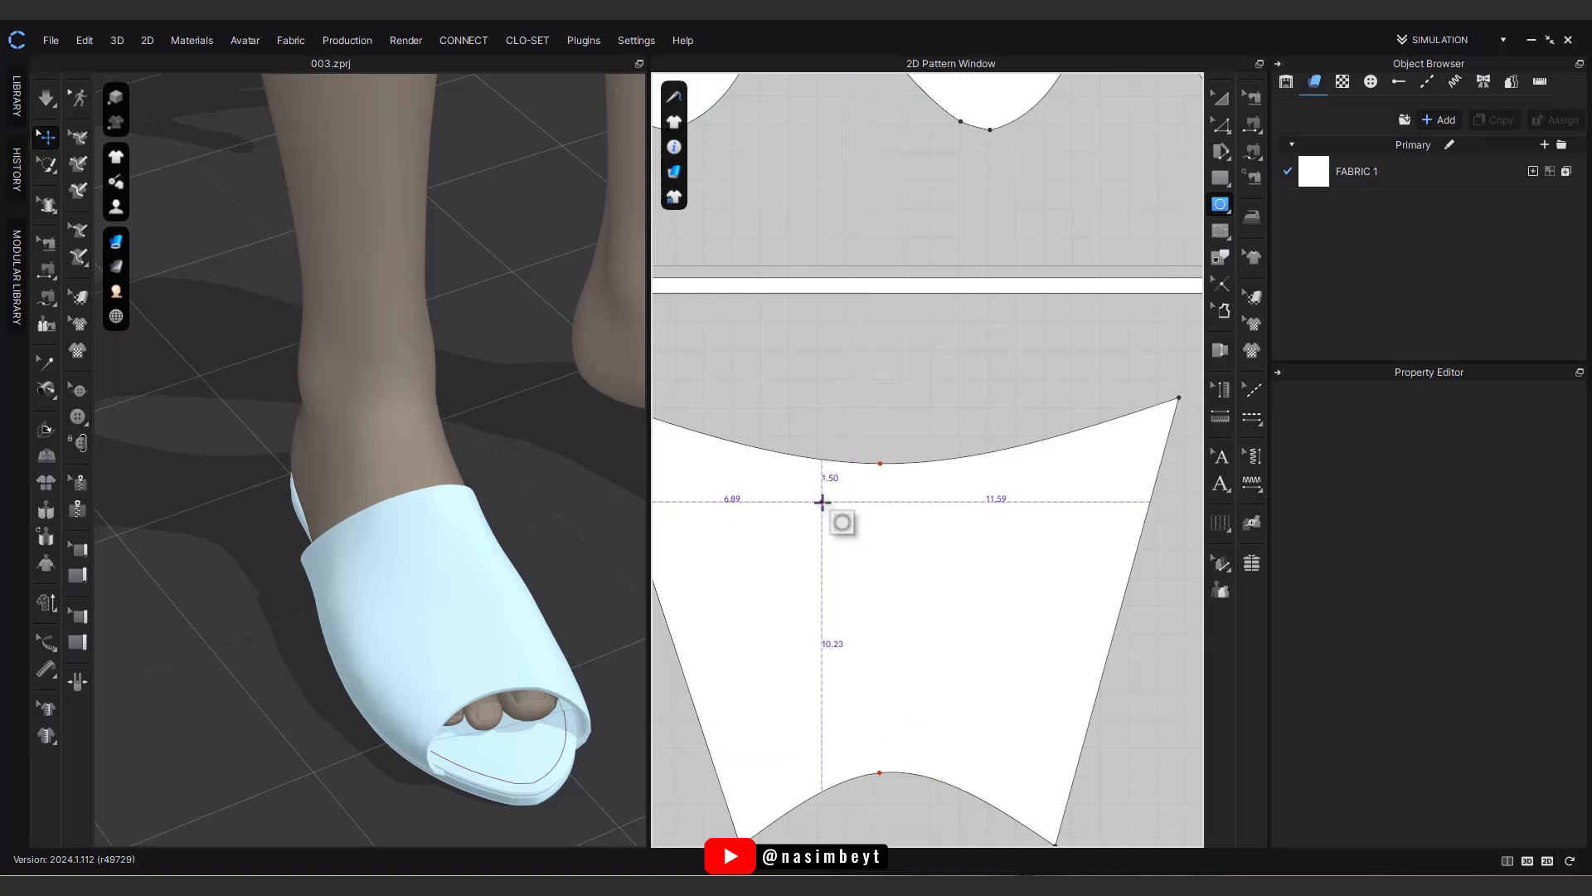
pyautogui.moveTo(821, 501); pyautogui.dragTo(856, 536)
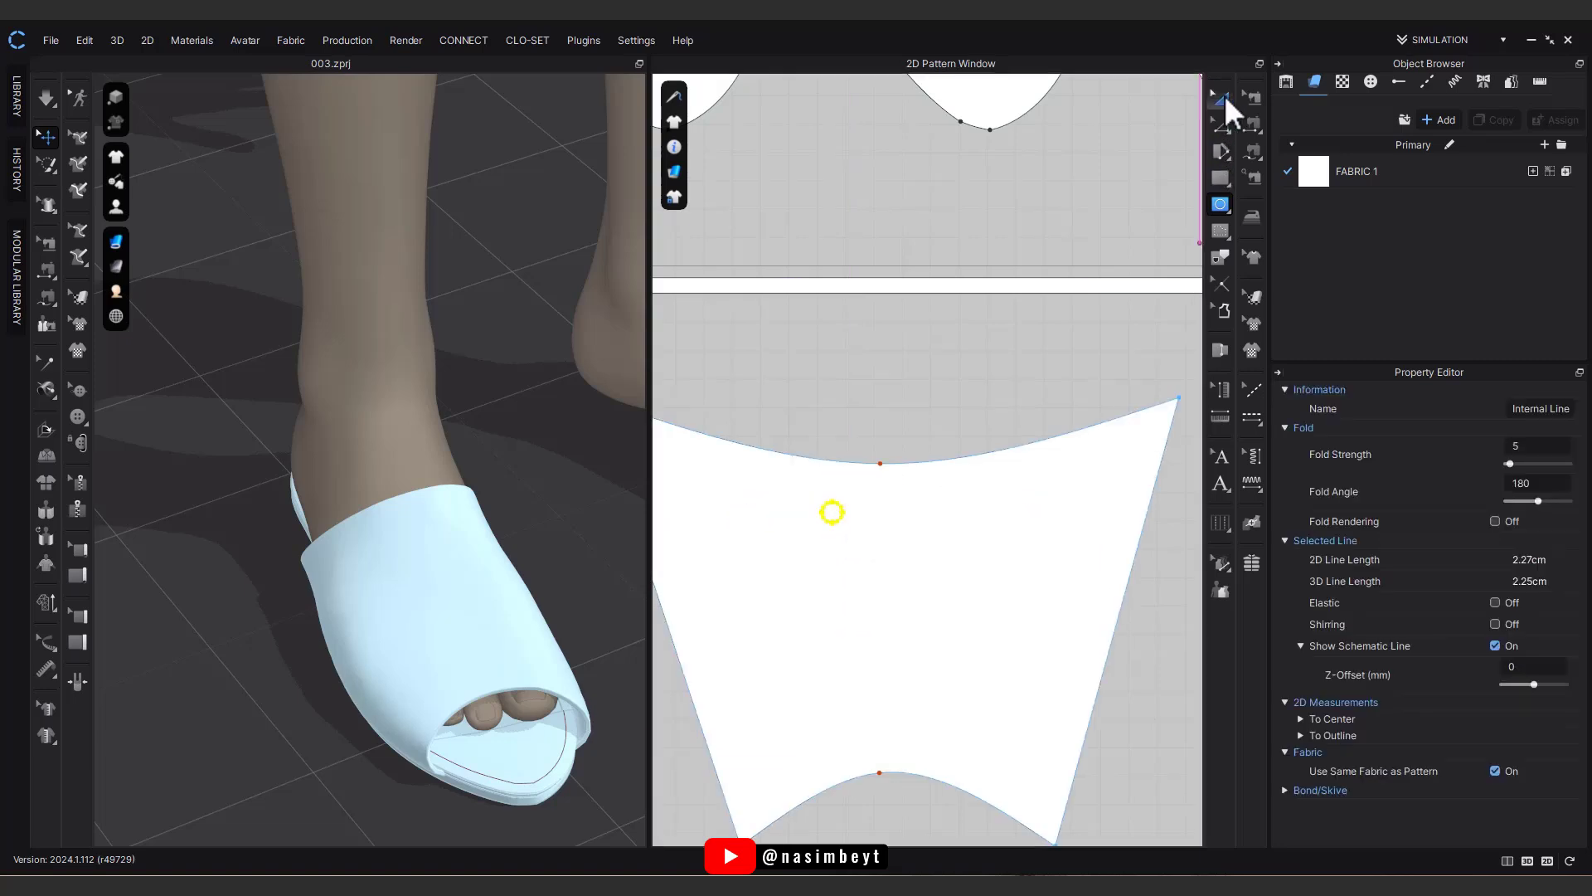
pyautogui.click(1220, 97)
# Step: Split the strap's upper and lower curved edges uniformly in two to add a midpoint on each
pyautogui.click(1220, 204)
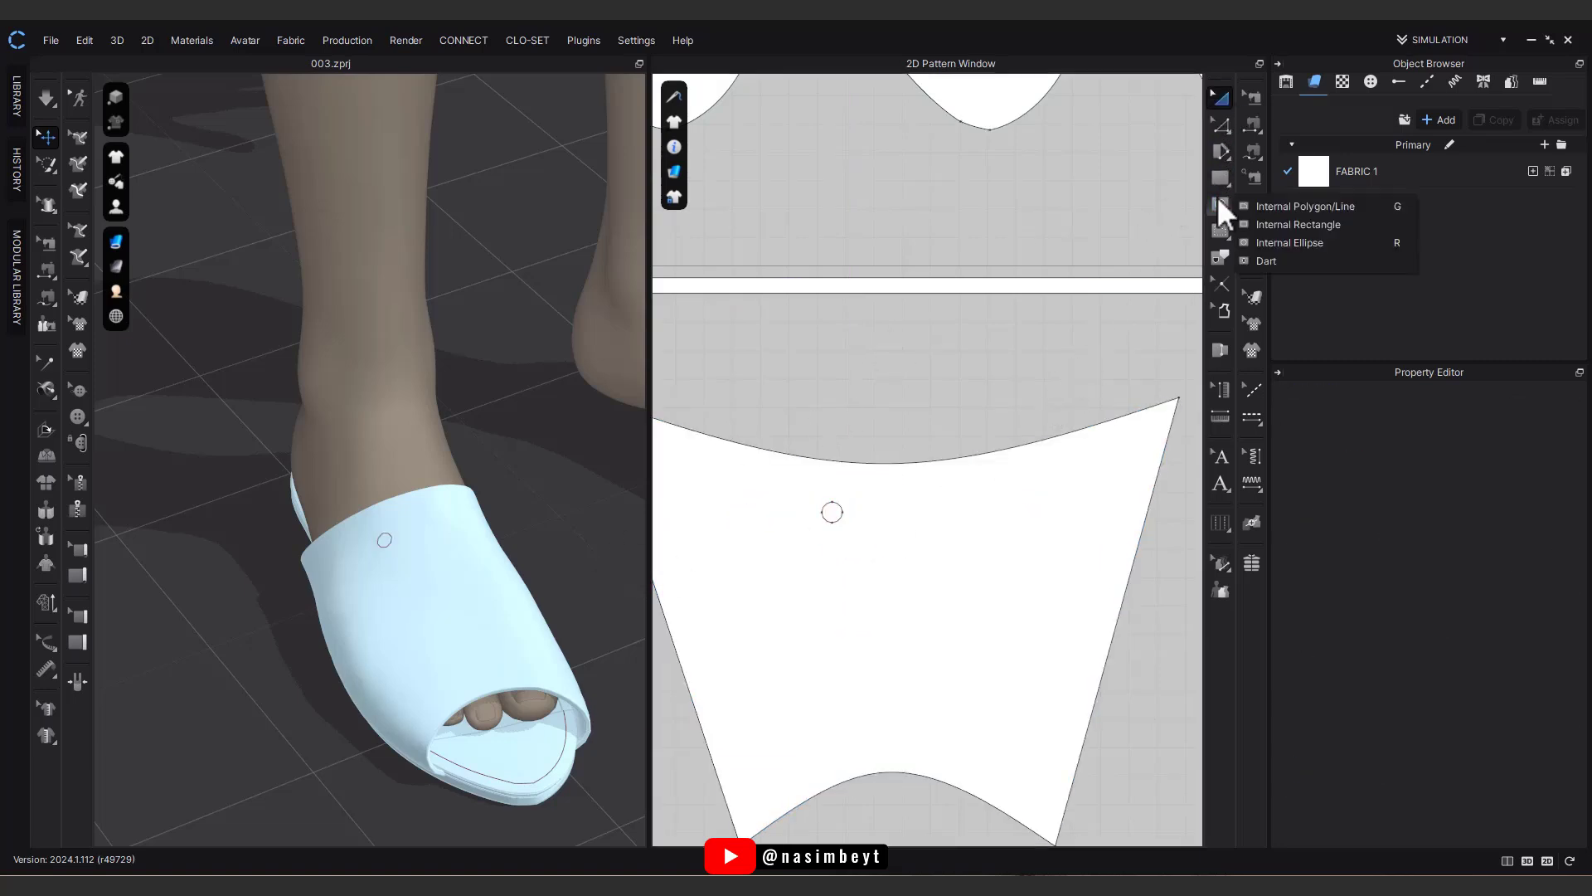
pyautogui.click(1286, 204)
pyautogui.click(879, 463)
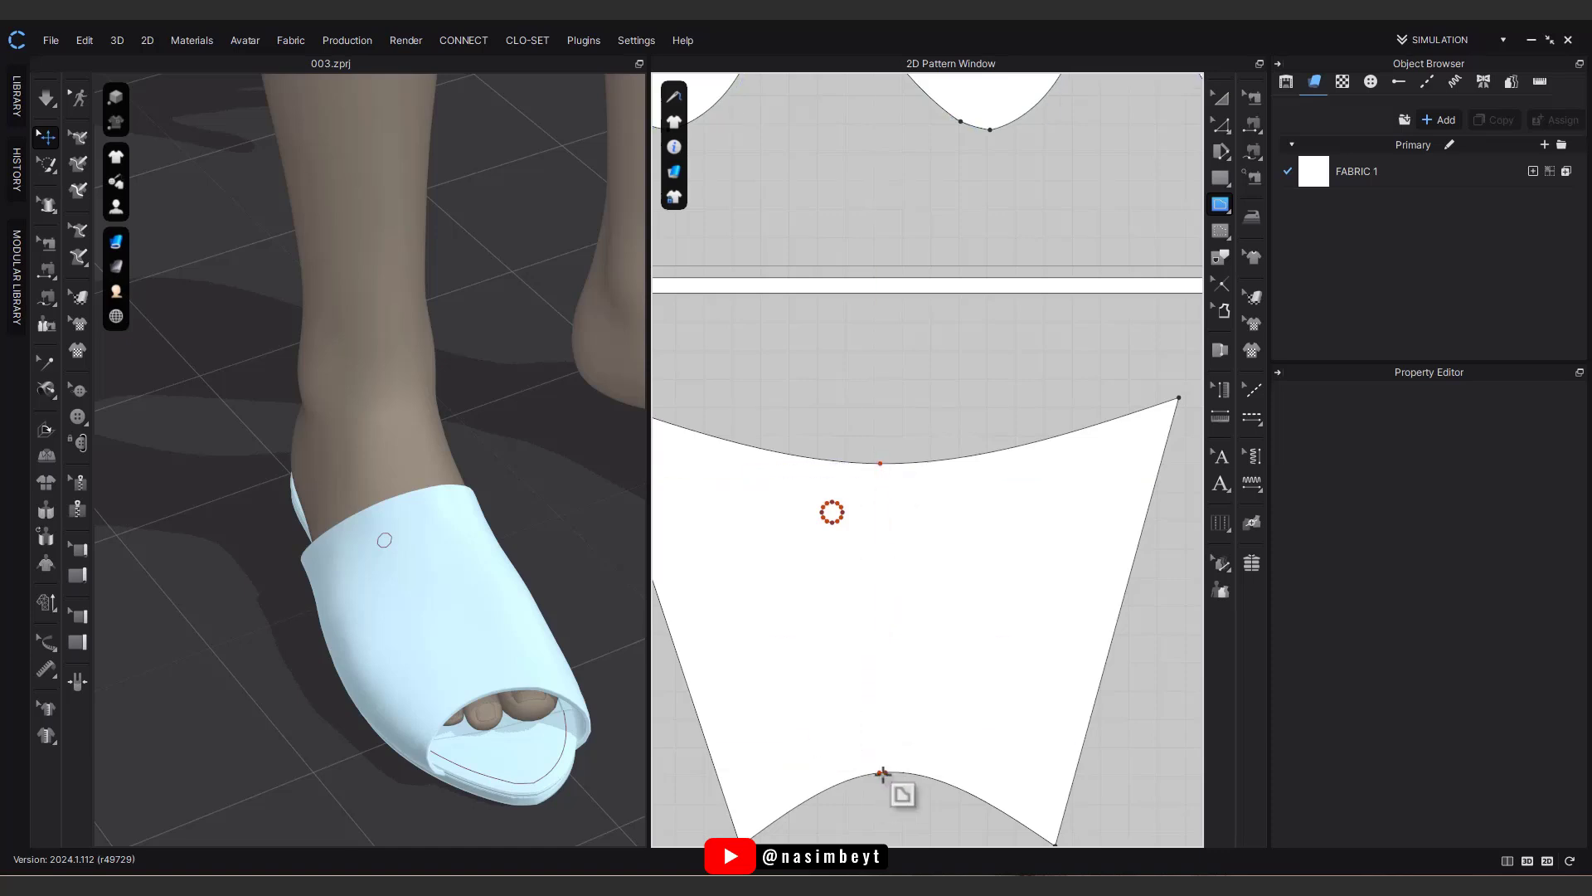
pyautogui.rightClick(886, 462)
pyautogui.click(684, 473)
pyautogui.click(756, 579)
pyautogui.rightClick(885, 771)
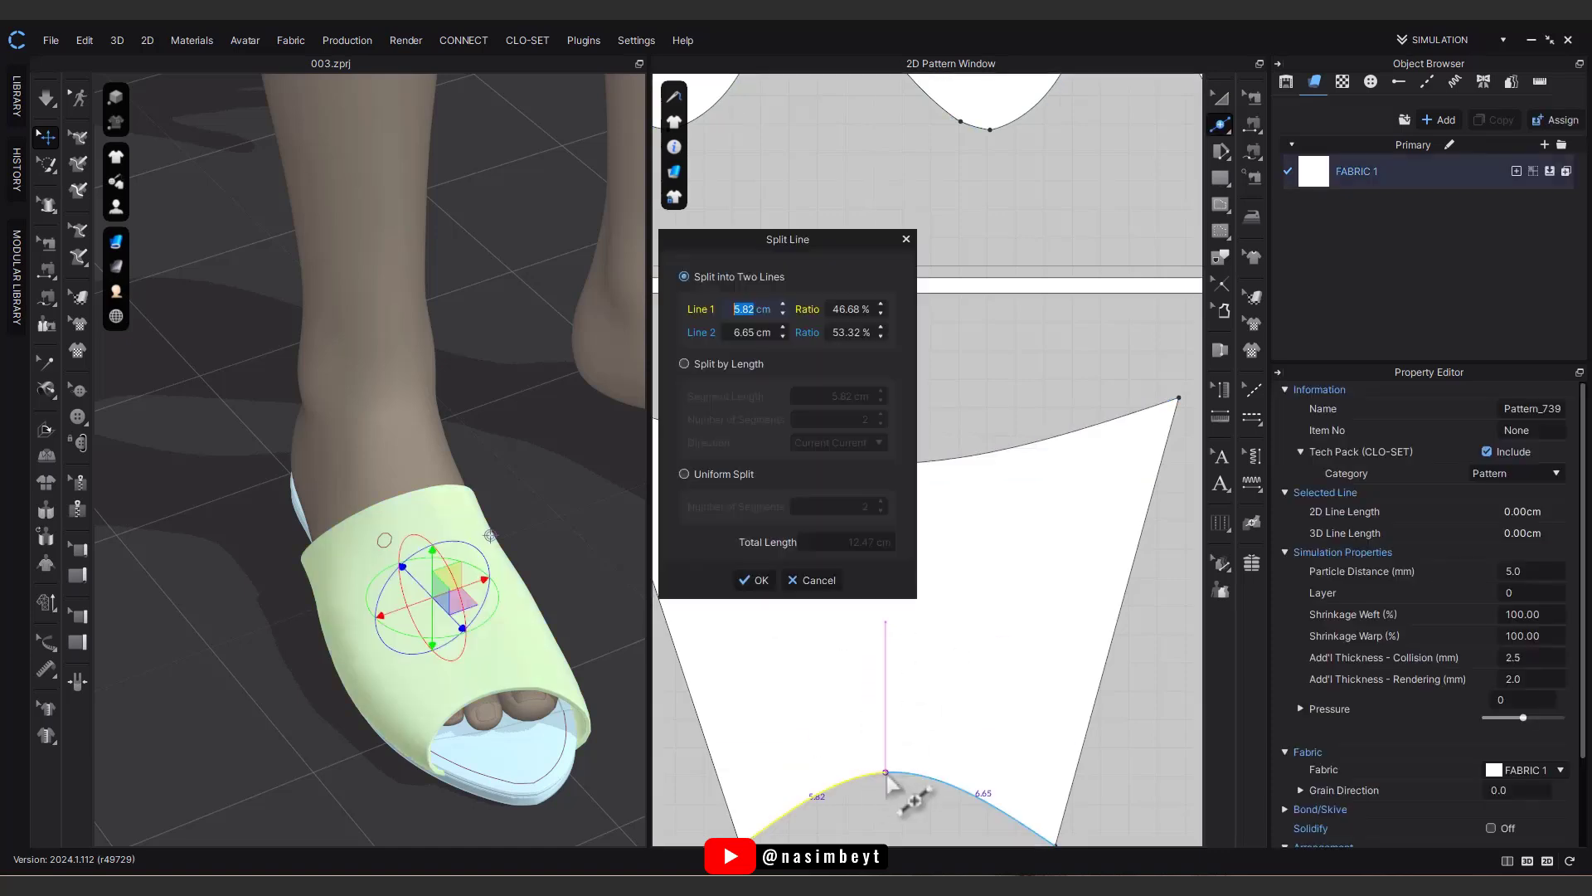
pyautogui.click(756, 580)
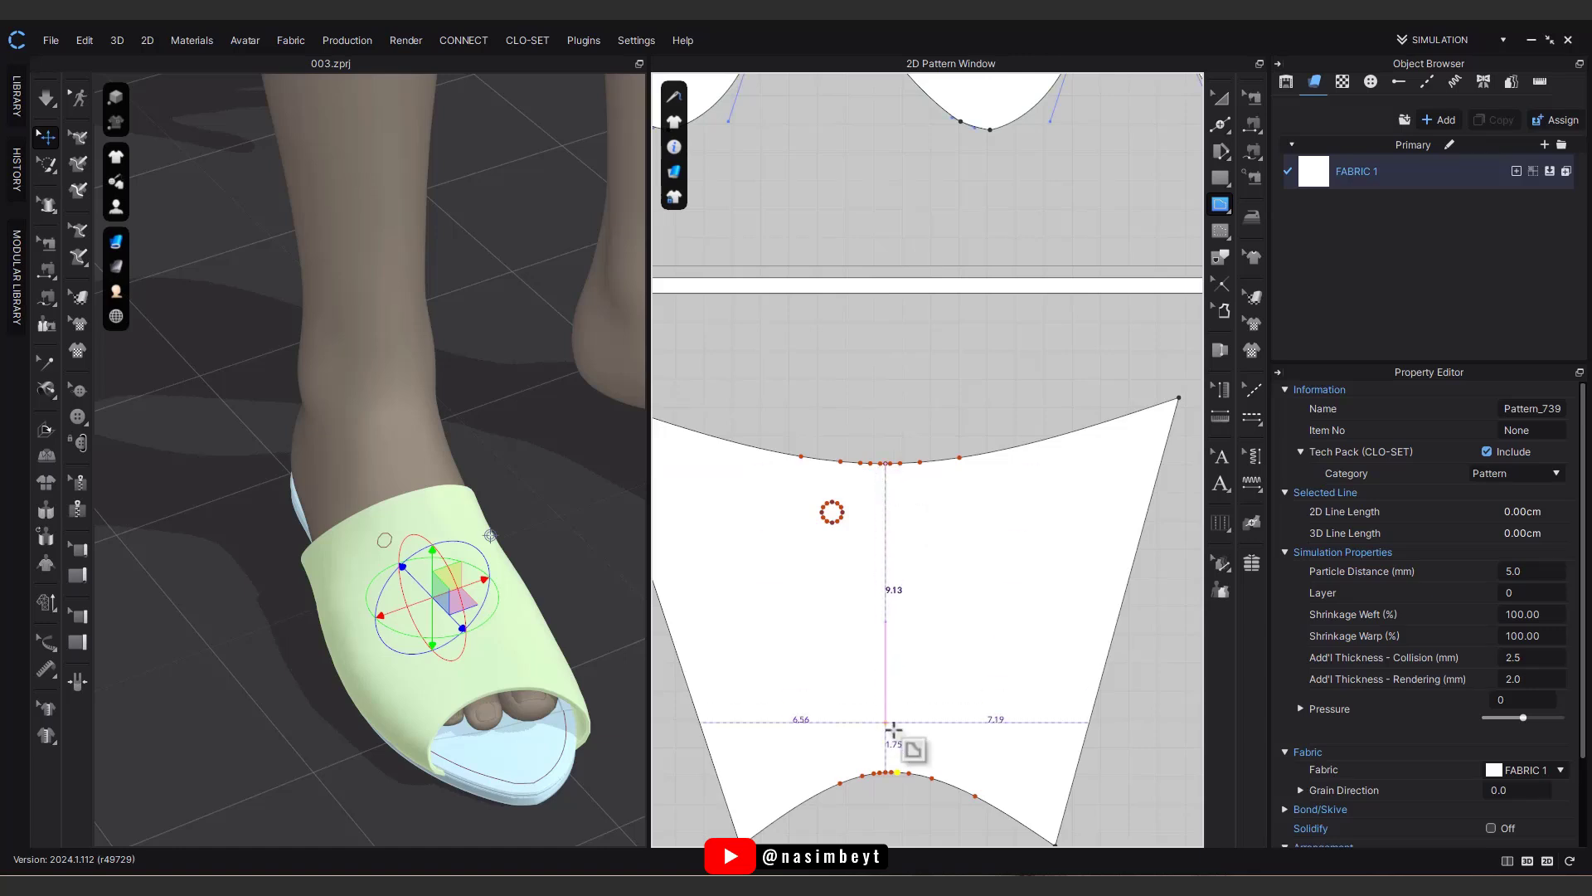
# Step: Draw an internal centre line joining the midpoints of the strap's upper and lower edges
pyautogui.doubleClick(897, 771)
pyautogui.click(1220, 98)
pyautogui.click(990, 342)
pyautogui.moveTo(498, 617); pyautogui.dragTo(403, 661, button='right')
# Step: Move the internal circle closer to the strap's centre line and slightly further from the ankle edge
pyautogui.click(846, 515)
pyautogui.scroll(5, 848, 515)
pyautogui.moveTo(810, 524); pyautogui.dragTo(858, 527)
pyautogui.click(927, 157)
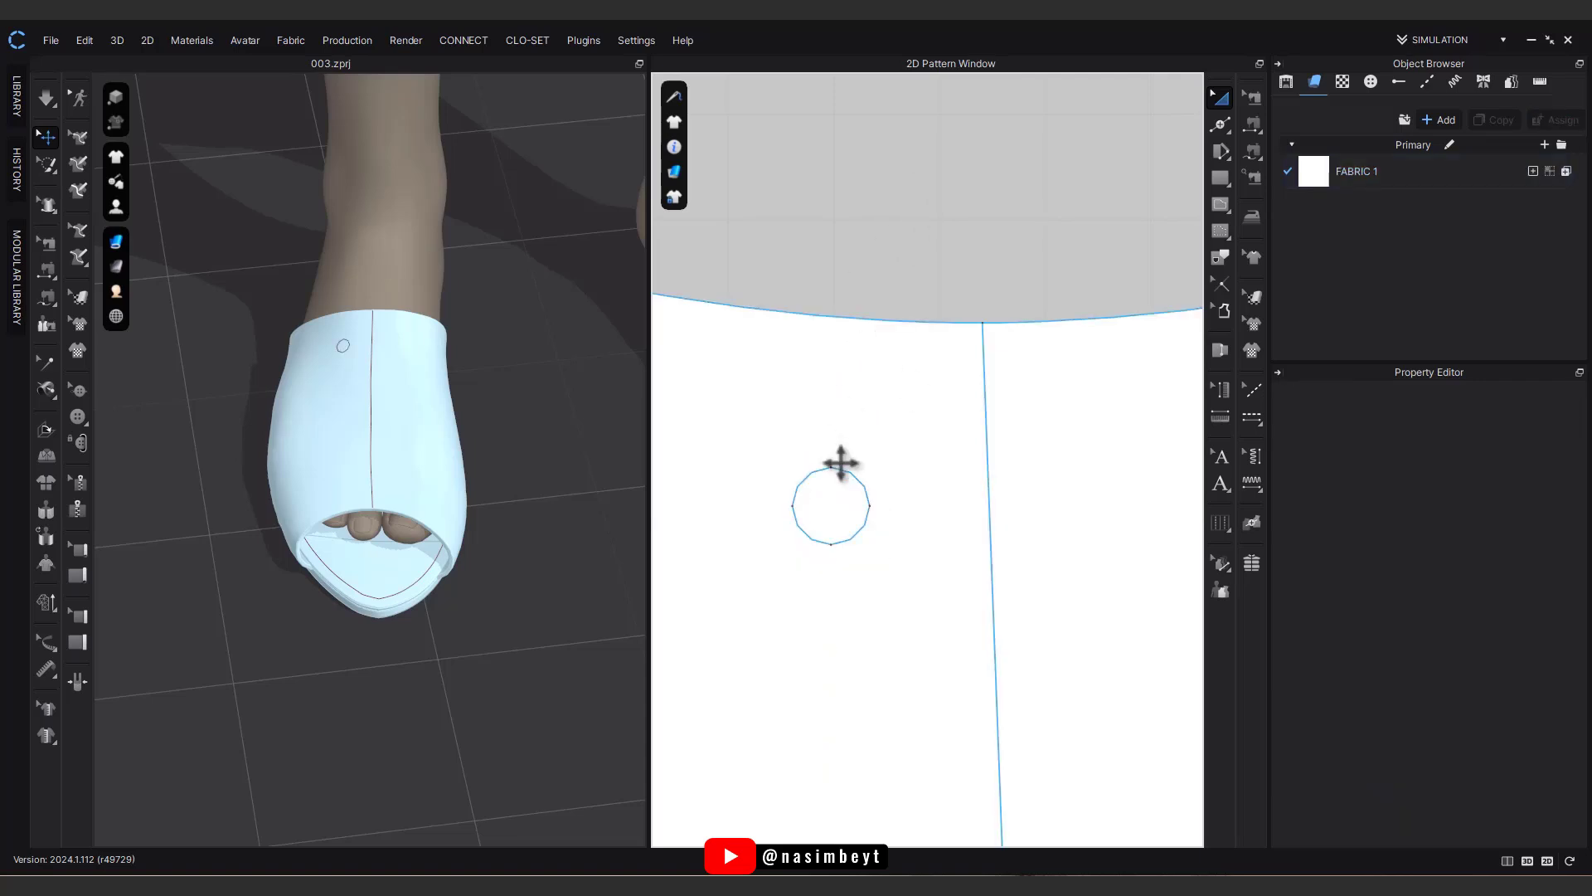
pyautogui.moveTo(840, 469); pyautogui.dragTo(840, 501)
pyautogui.click(874, 298)
pyautogui.click(838, 574)
pyautogui.scroll(-3, 844, 572)
pyautogui.moveTo(893, 598); pyautogui.dragTo(863, 570, button='middle')
pyautogui.click(955, 236)
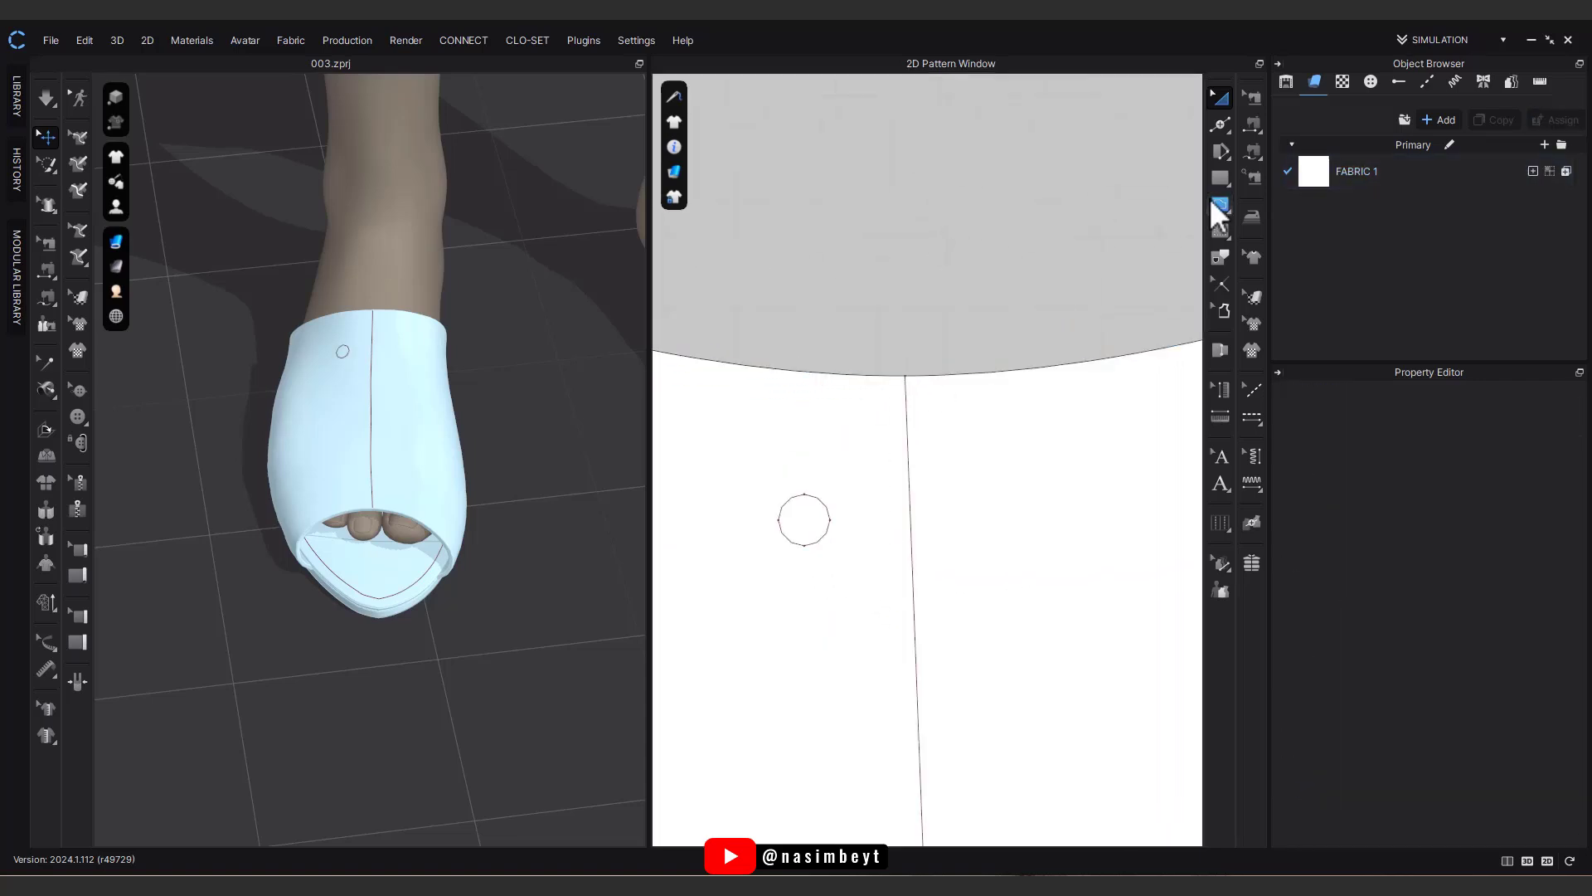
# Step: Draw a horizontal internal line about 1.15 cm long from the circle's edge to the strap's centre line
pyautogui.click(1216, 204)
pyautogui.click(831, 520)
pyautogui.doubleClick(905, 520)
pyautogui.click(1219, 99)
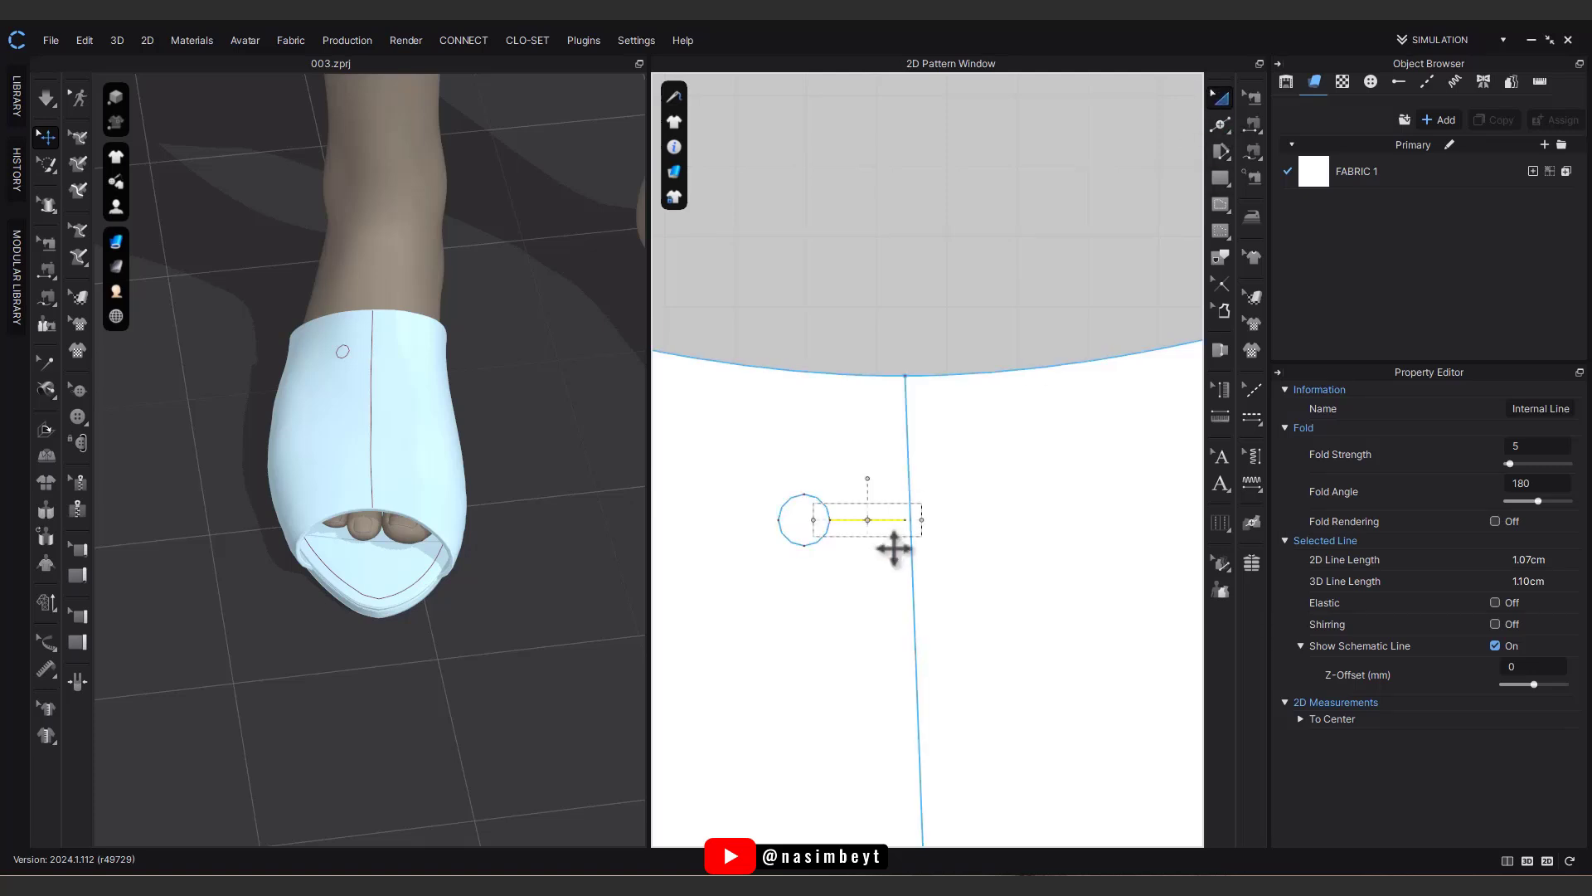
pyautogui.scroll(4, 897, 535)
pyautogui.scroll(-3, 939, 507)
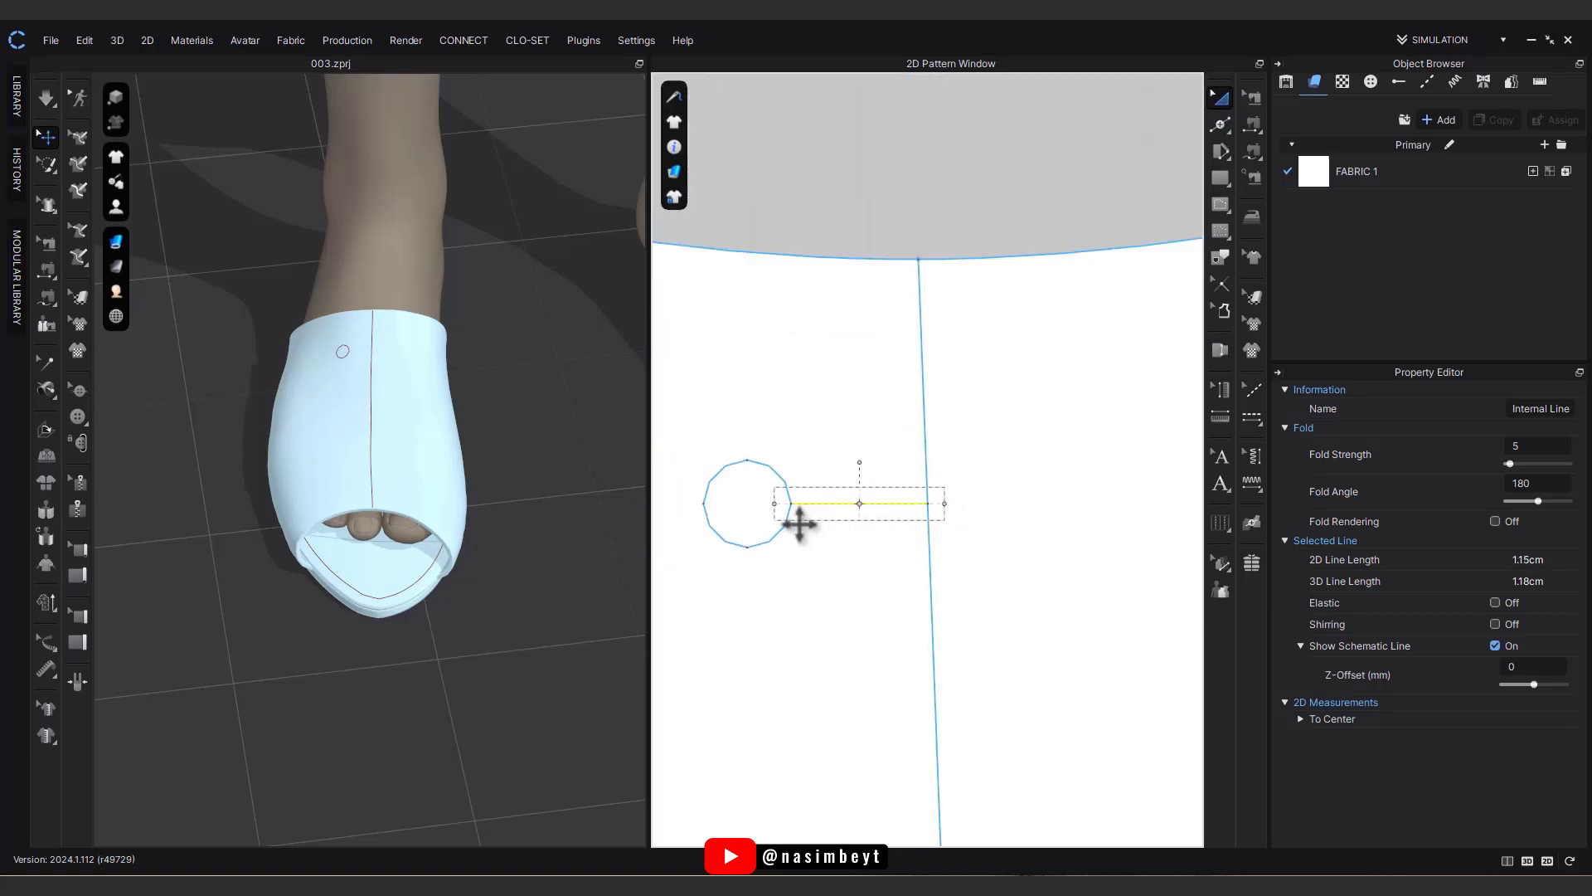
# Step: Copy the strap's internal circle with its horizontal line and mirror-paste them on the other side of the centre line
pyautogui.keyDown('shift'); pyautogui.click(781, 529); pyautogui.keyUp('shift')
pyautogui.hotkey('ctrl', 'c')
pyautogui.hotkey('ctrl', 'r')
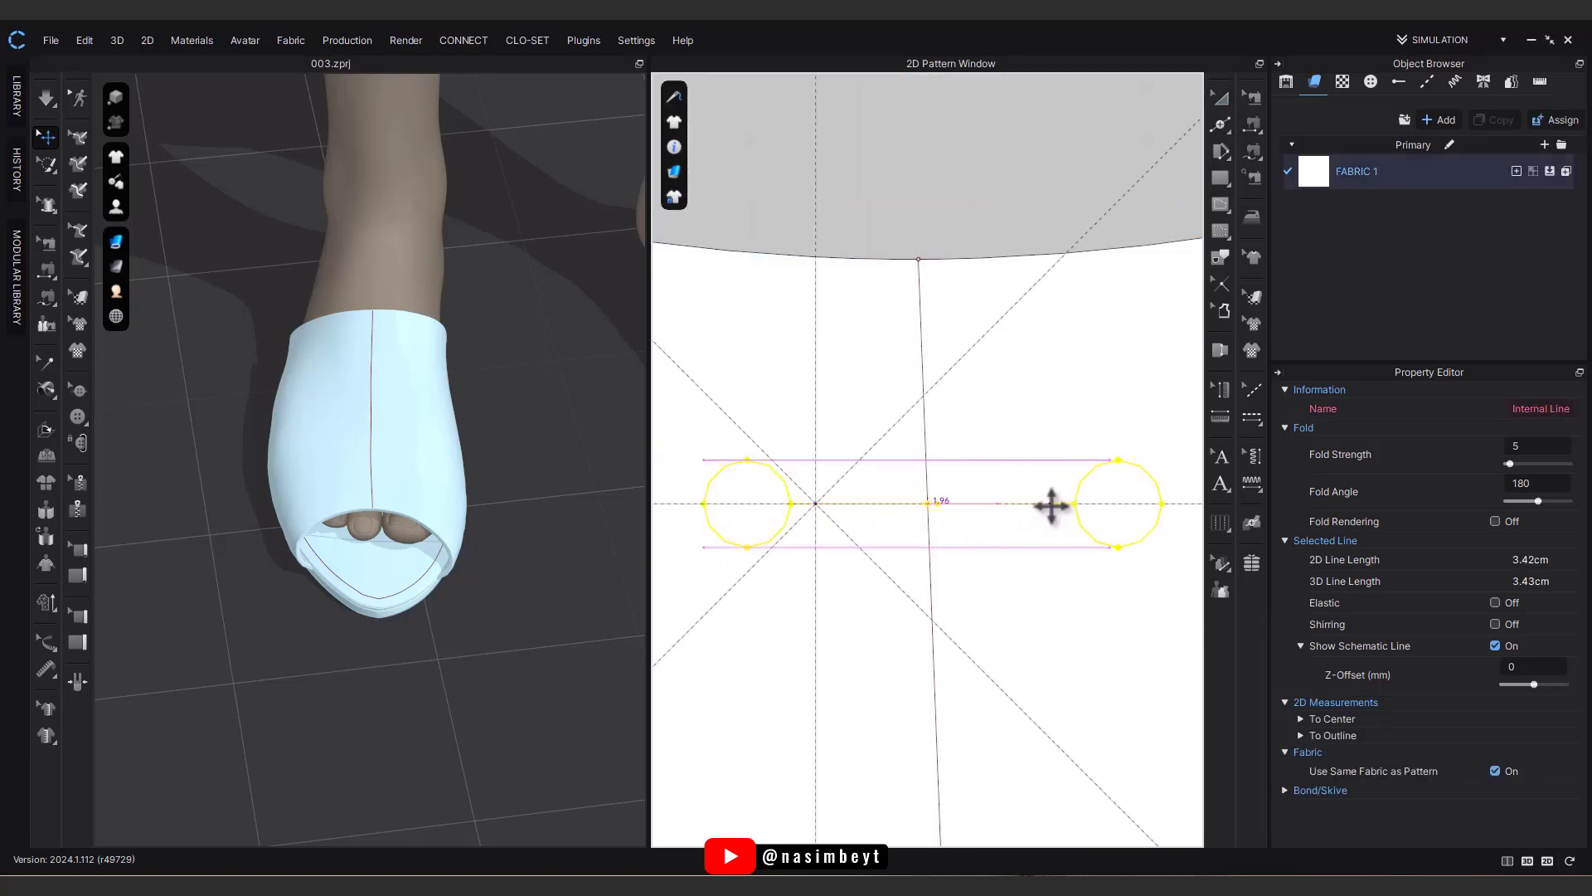
pyautogui.click(1039, 505)
# Step: Delete the two horizontal guide lines between the circles
pyautogui.click(964, 505)
pyautogui.keyDown('shift'); pyautogui.click(877, 507); pyautogui.keyUp('shift')
pyautogui.press('Delete')
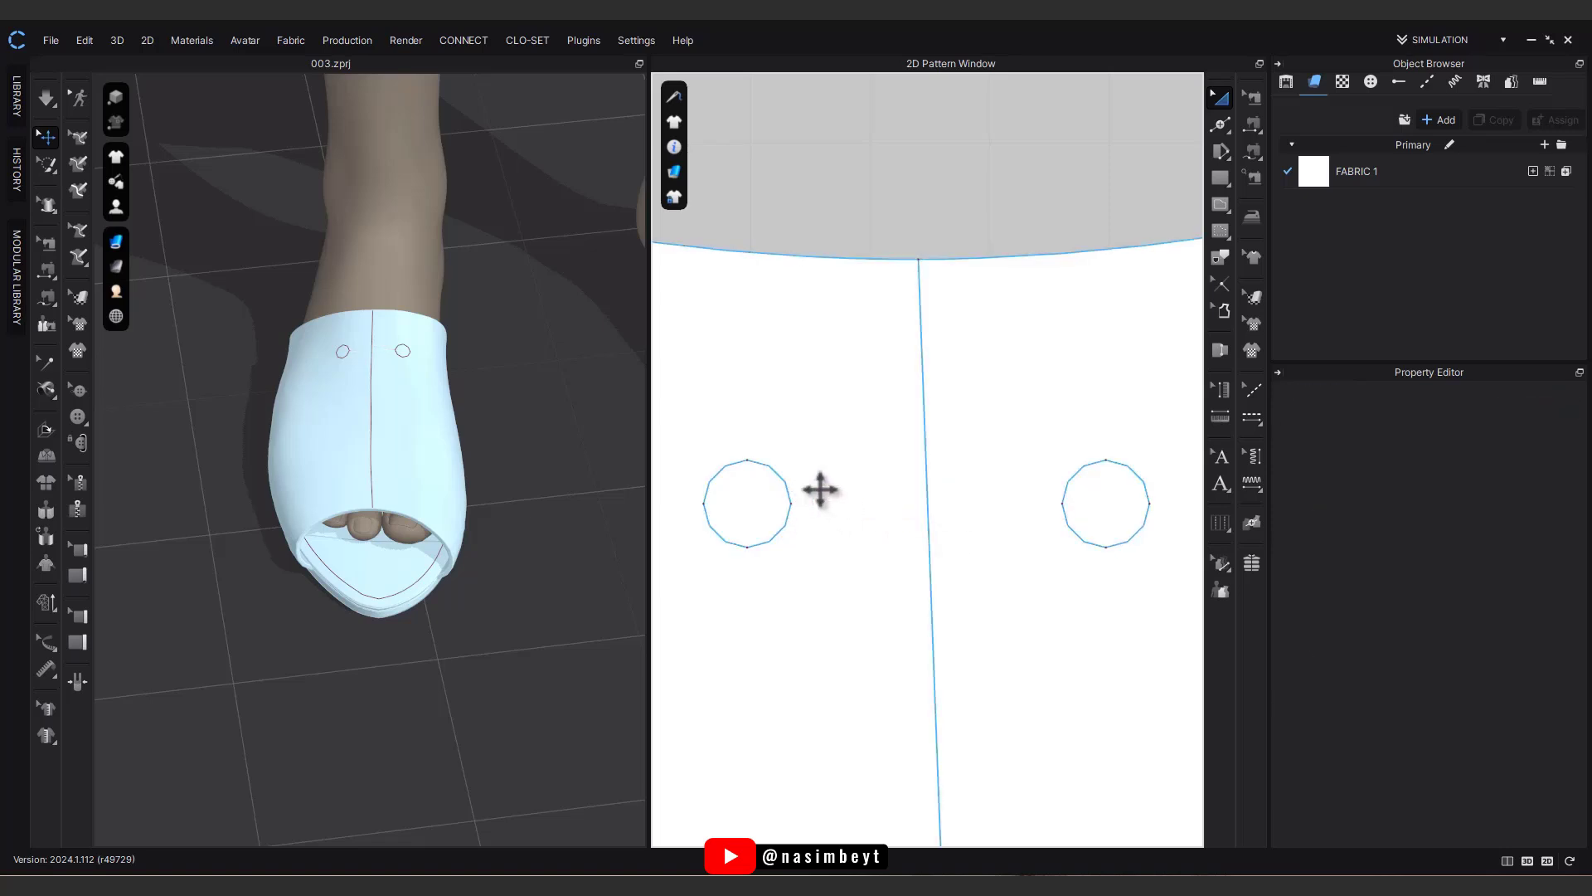
# Step: Convert both internal circles on the strap to holes
pyautogui.scroll(-2, 854, 490)
pyautogui.click(795, 450)
pyautogui.rightClick(1039, 452)
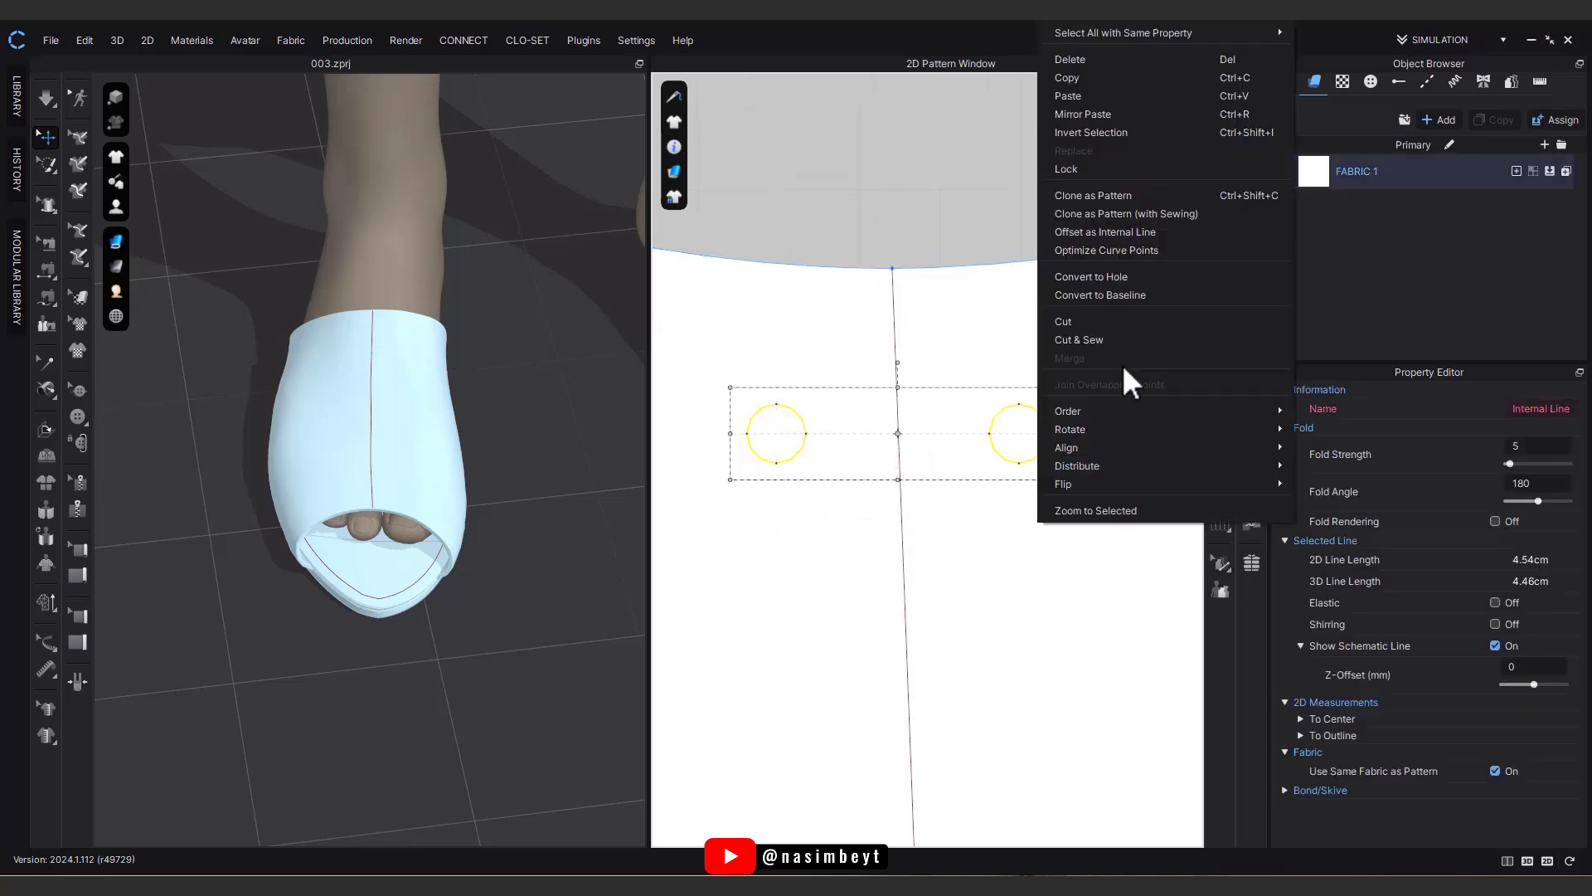
pyautogui.click(1094, 277)
# Step: Set the strap pattern's particle distance to 3 mm
pyautogui.click(1115, 373)
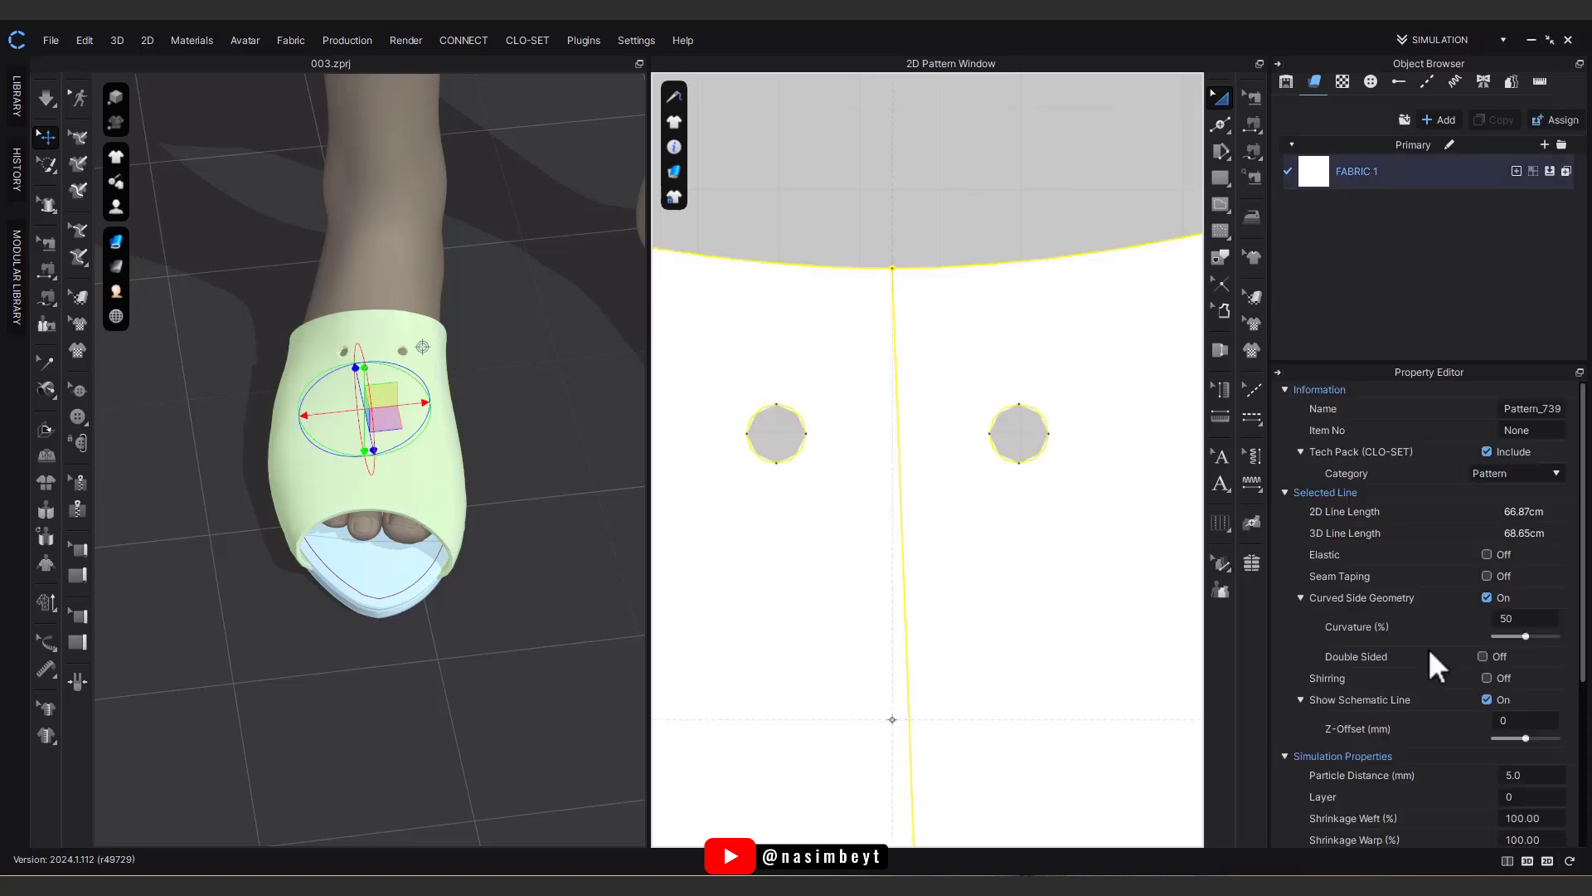
pyautogui.doubleClick(1532, 775)
pyautogui.write('3')
pyautogui.press('Return')
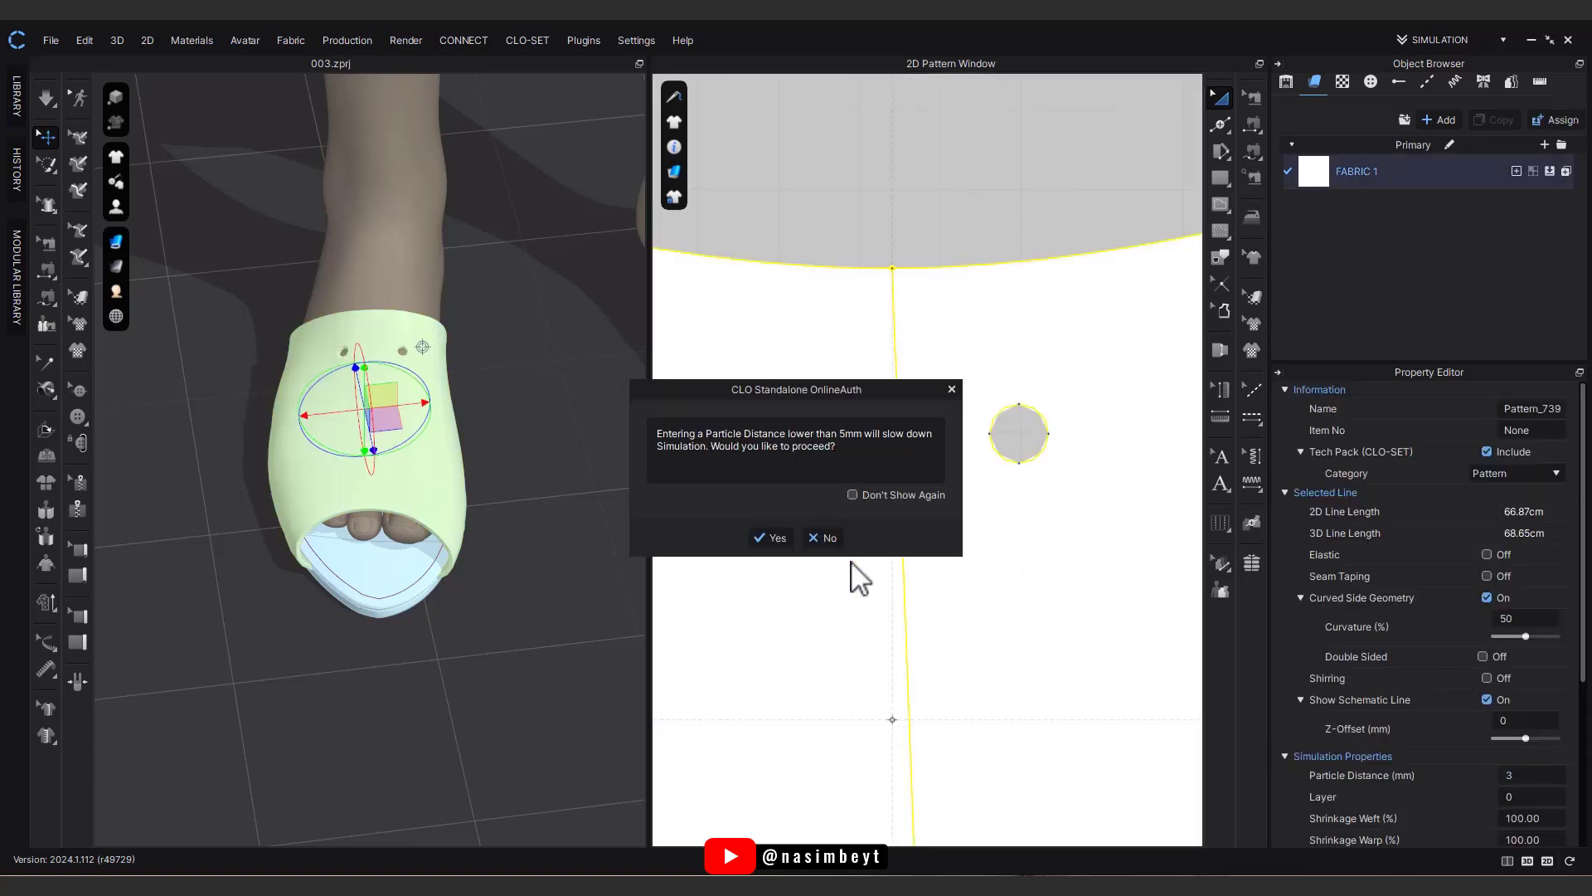
pyautogui.click(775, 538)
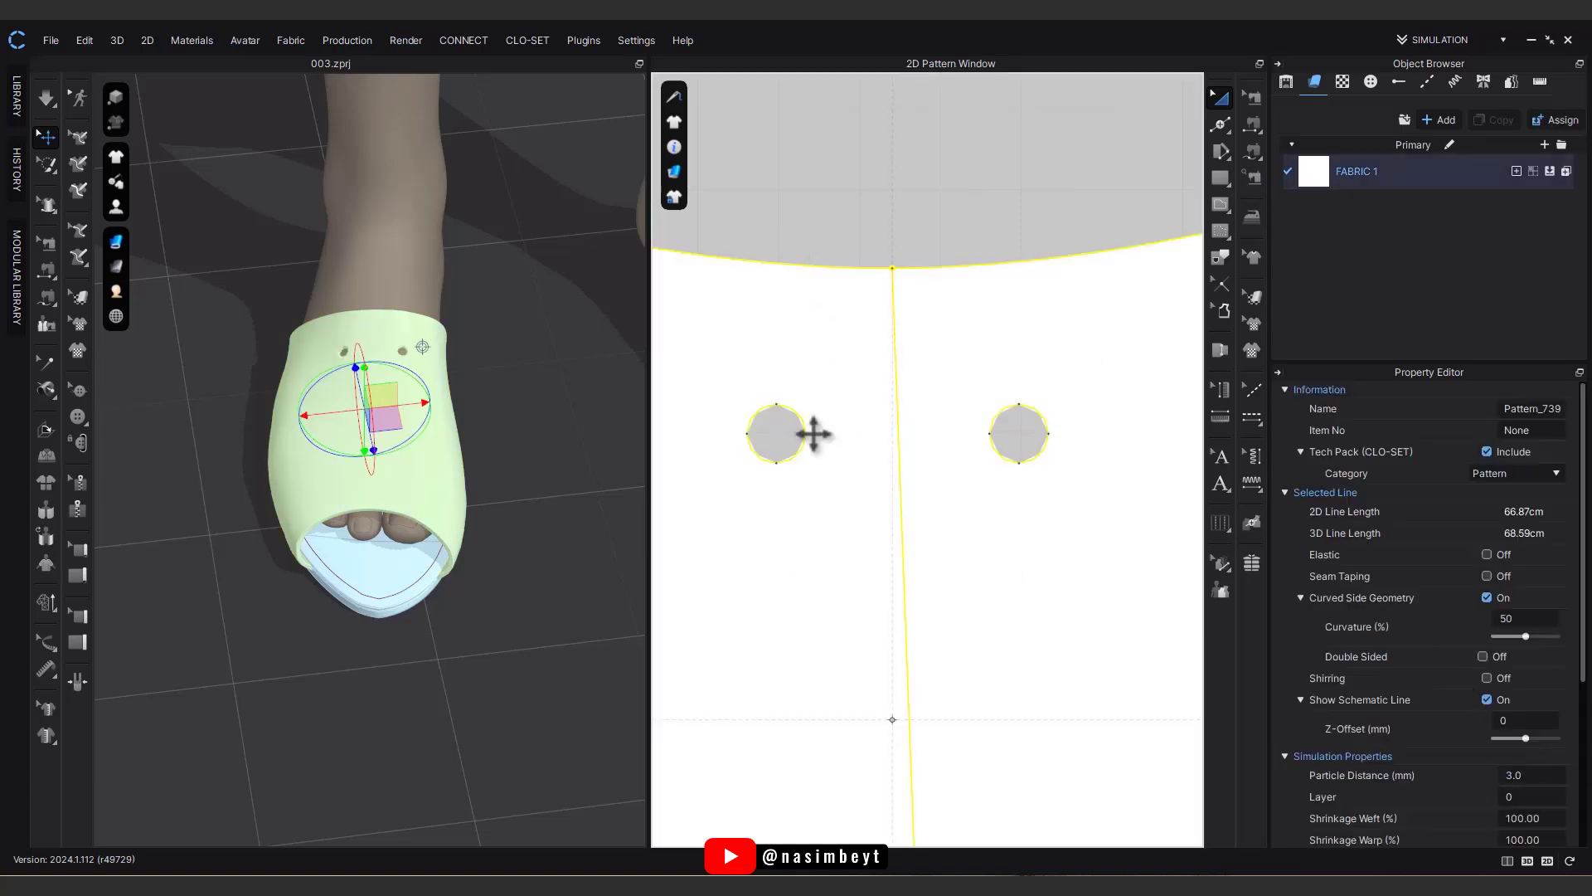
# Step: Draw a rectangle about 0.56 cm tall above the strap's upper edge and free-sew its short ends to the holes' outer edges
pyautogui.click(863, 182)
pyautogui.moveTo(431, 415); pyautogui.dragTo(1030, 196, button='right')
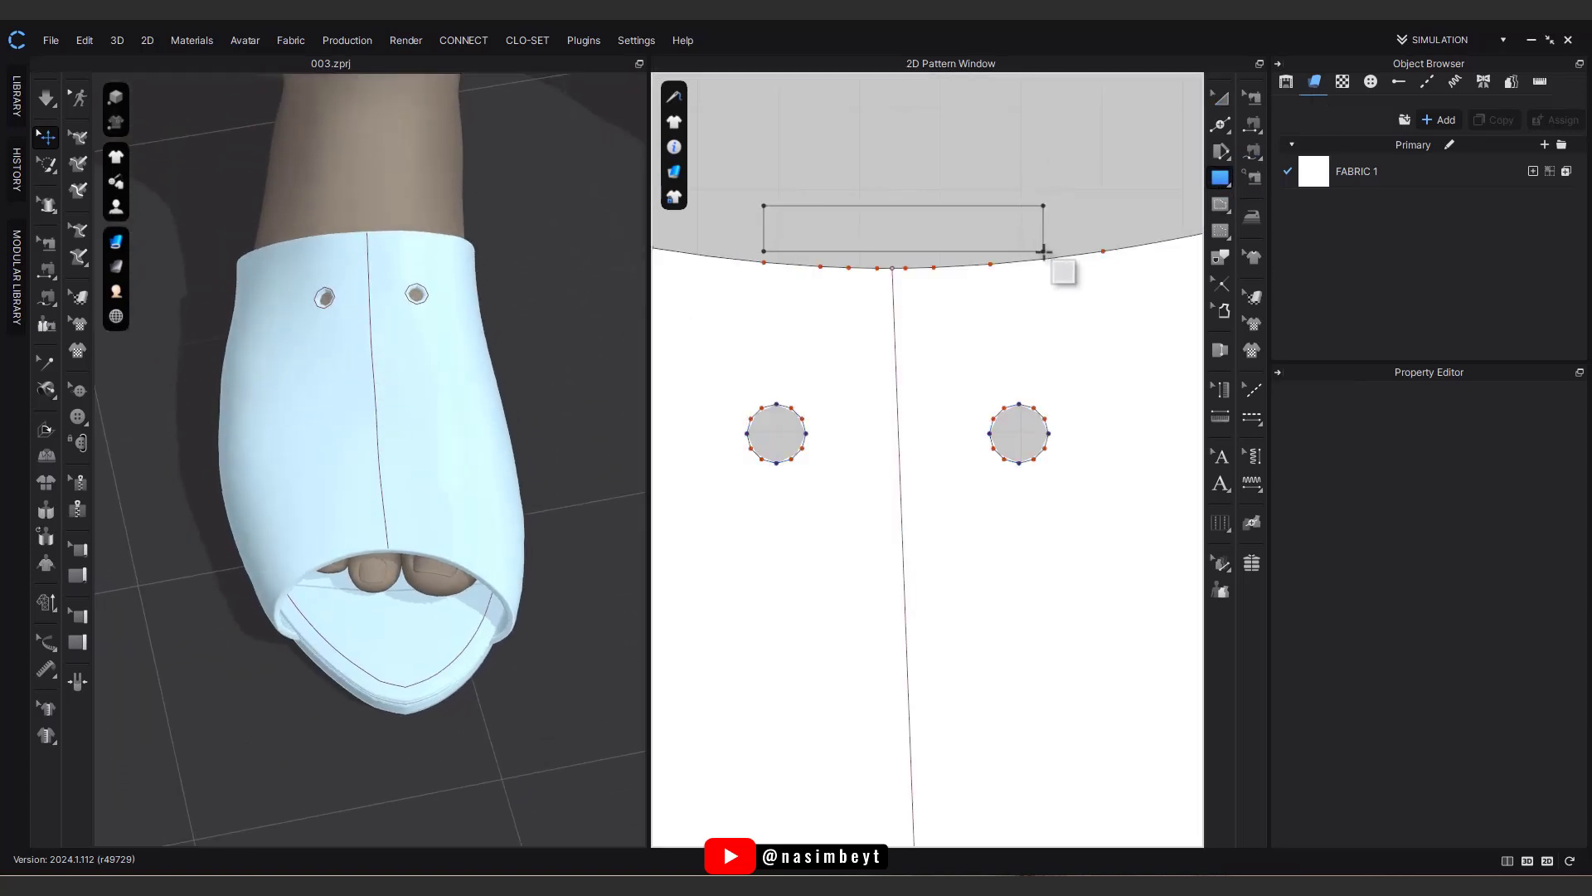
pyautogui.click(1259, 155)
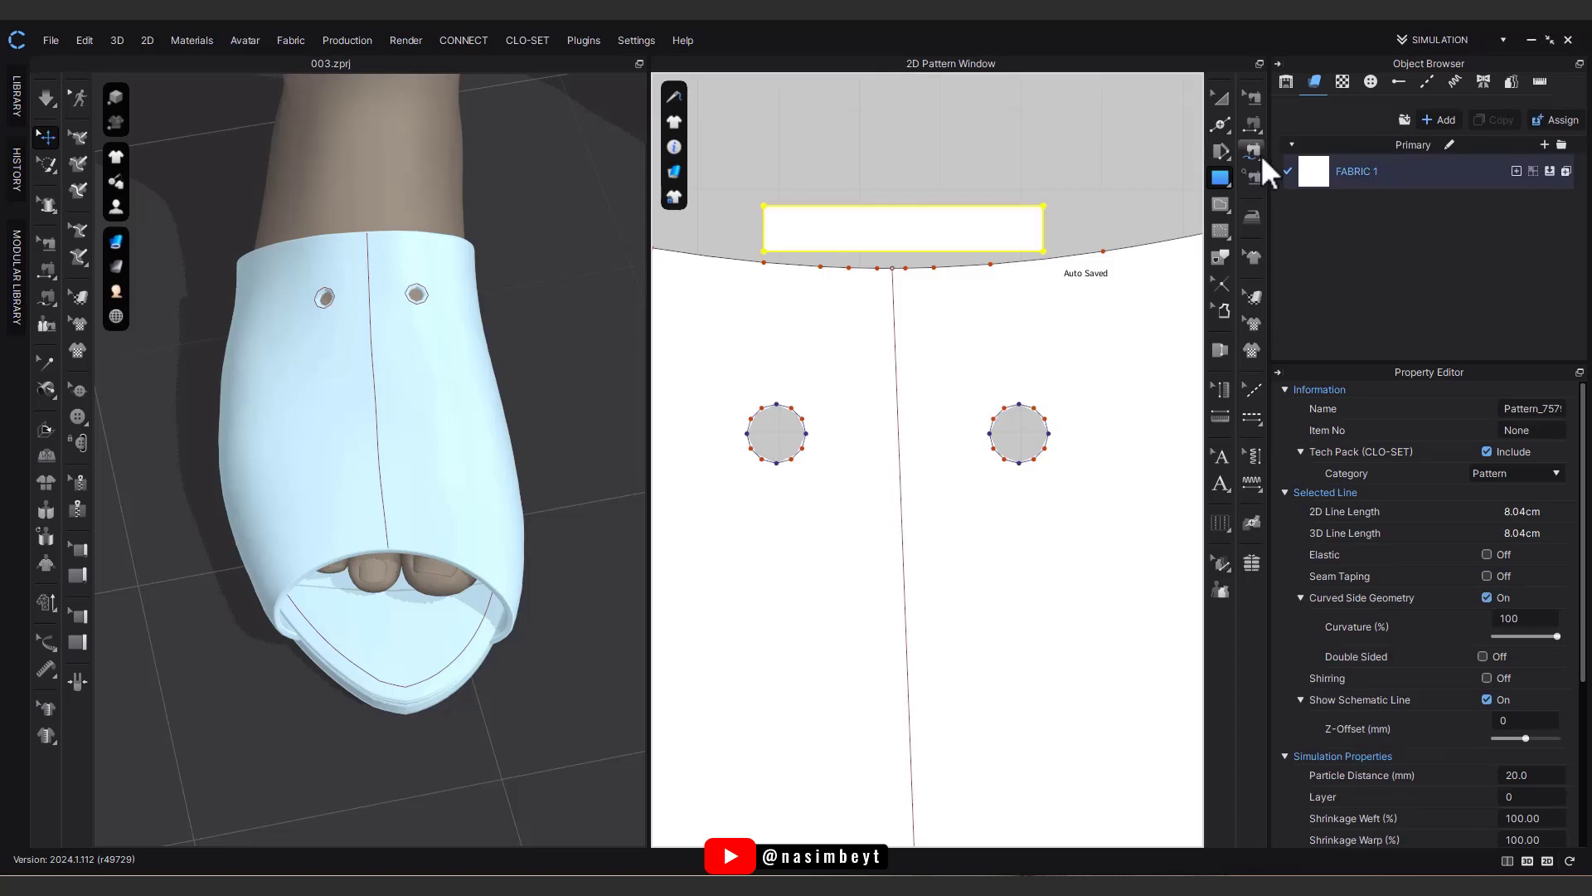
pyautogui.click(1043, 206)
pyautogui.click(1043, 250)
pyautogui.click(1034, 406)
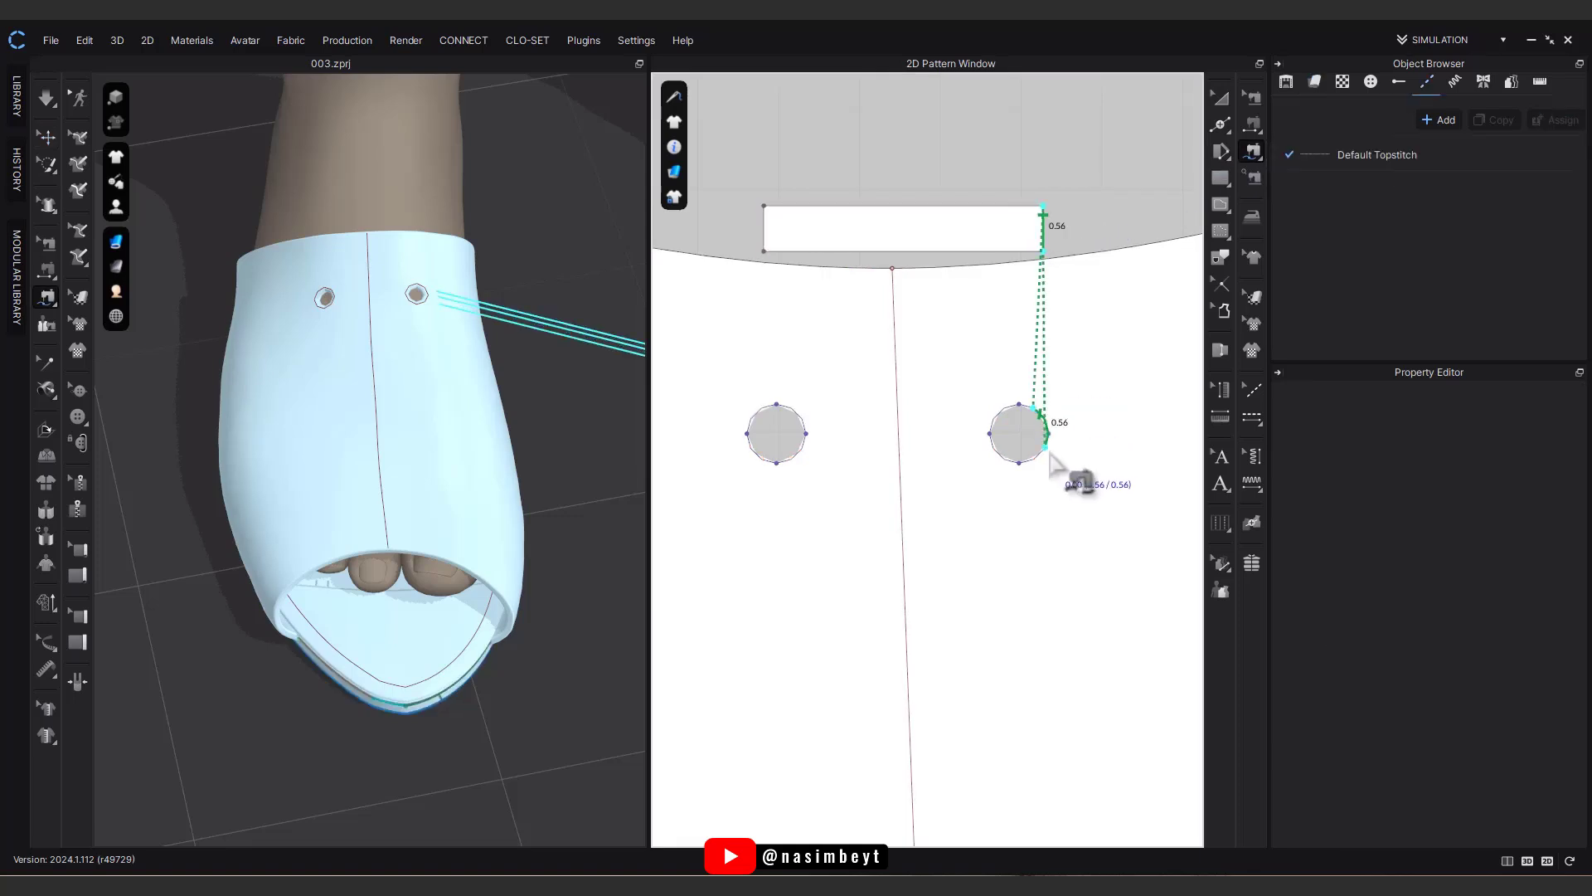
pyautogui.click(1046, 448)
pyautogui.click(765, 206)
pyautogui.click(764, 250)
pyautogui.click(760, 407)
pyautogui.click(750, 448)
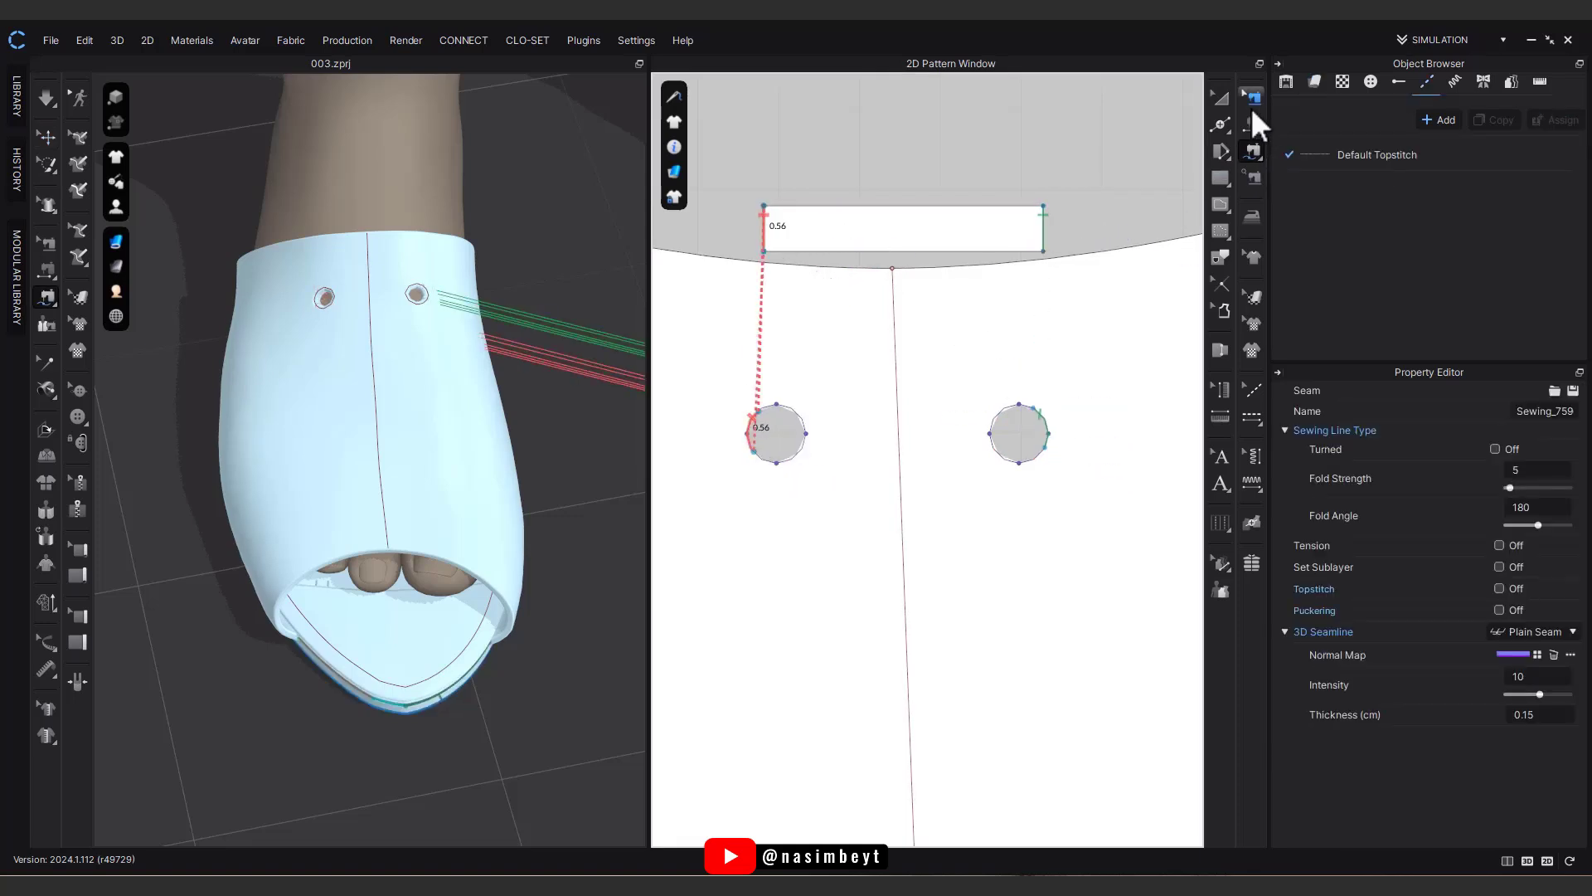
# Step: Move the new rectangle in 3D onto the front of the strap, spanning the two holes
pyautogui.click(1221, 97)
pyautogui.click(912, 228)
pyautogui.scroll(-5, 379, 424)
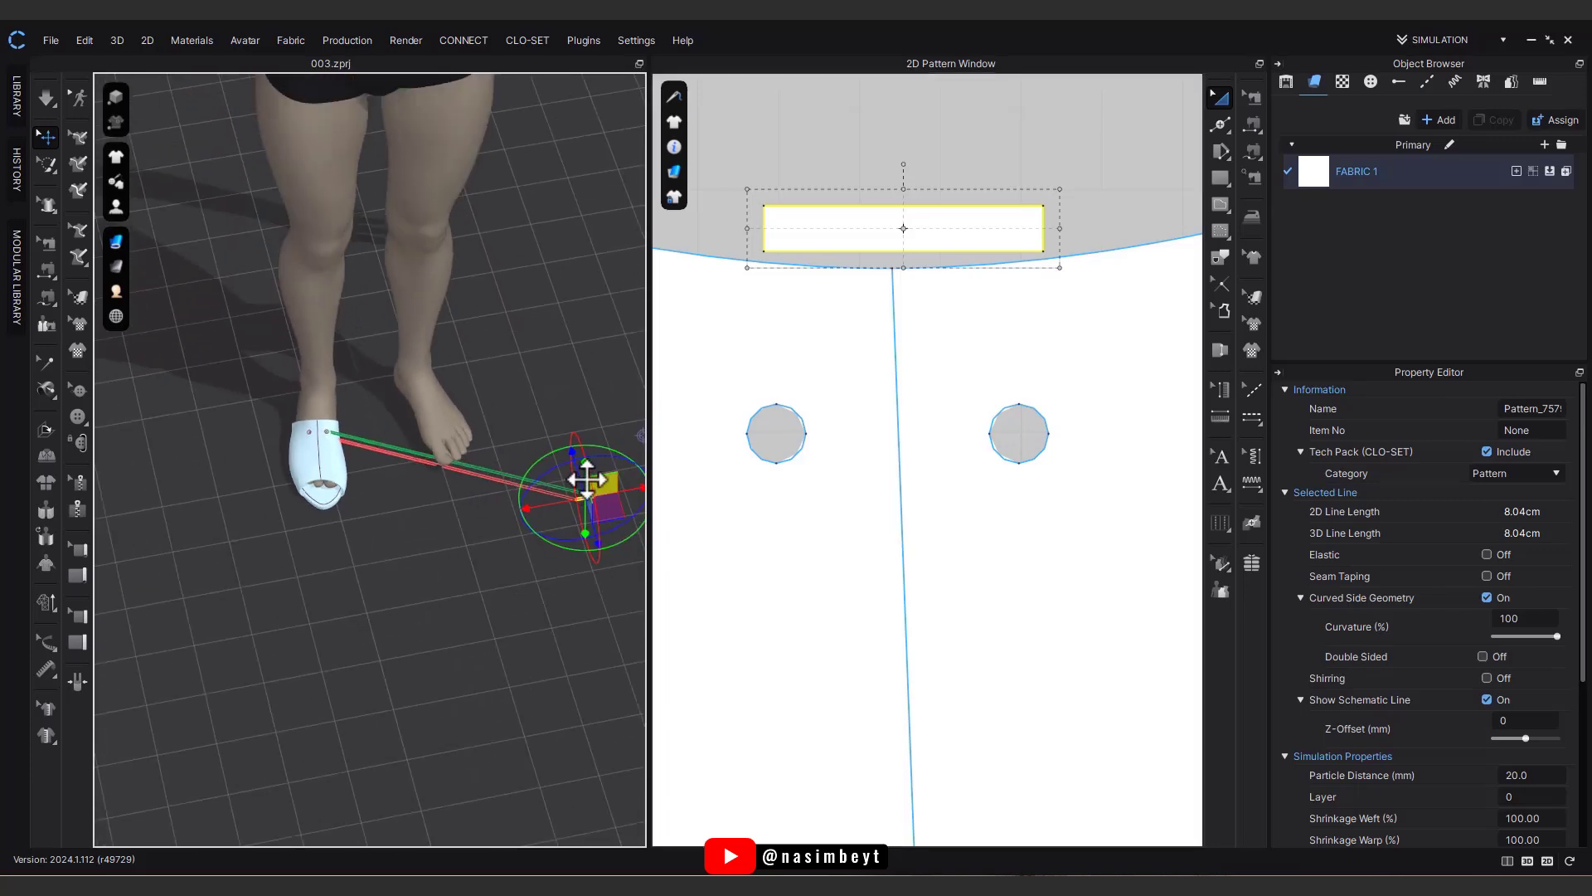
pyautogui.moveTo(587, 479); pyautogui.dragTo(327, 437)
pyautogui.scroll(3, 319, 432)
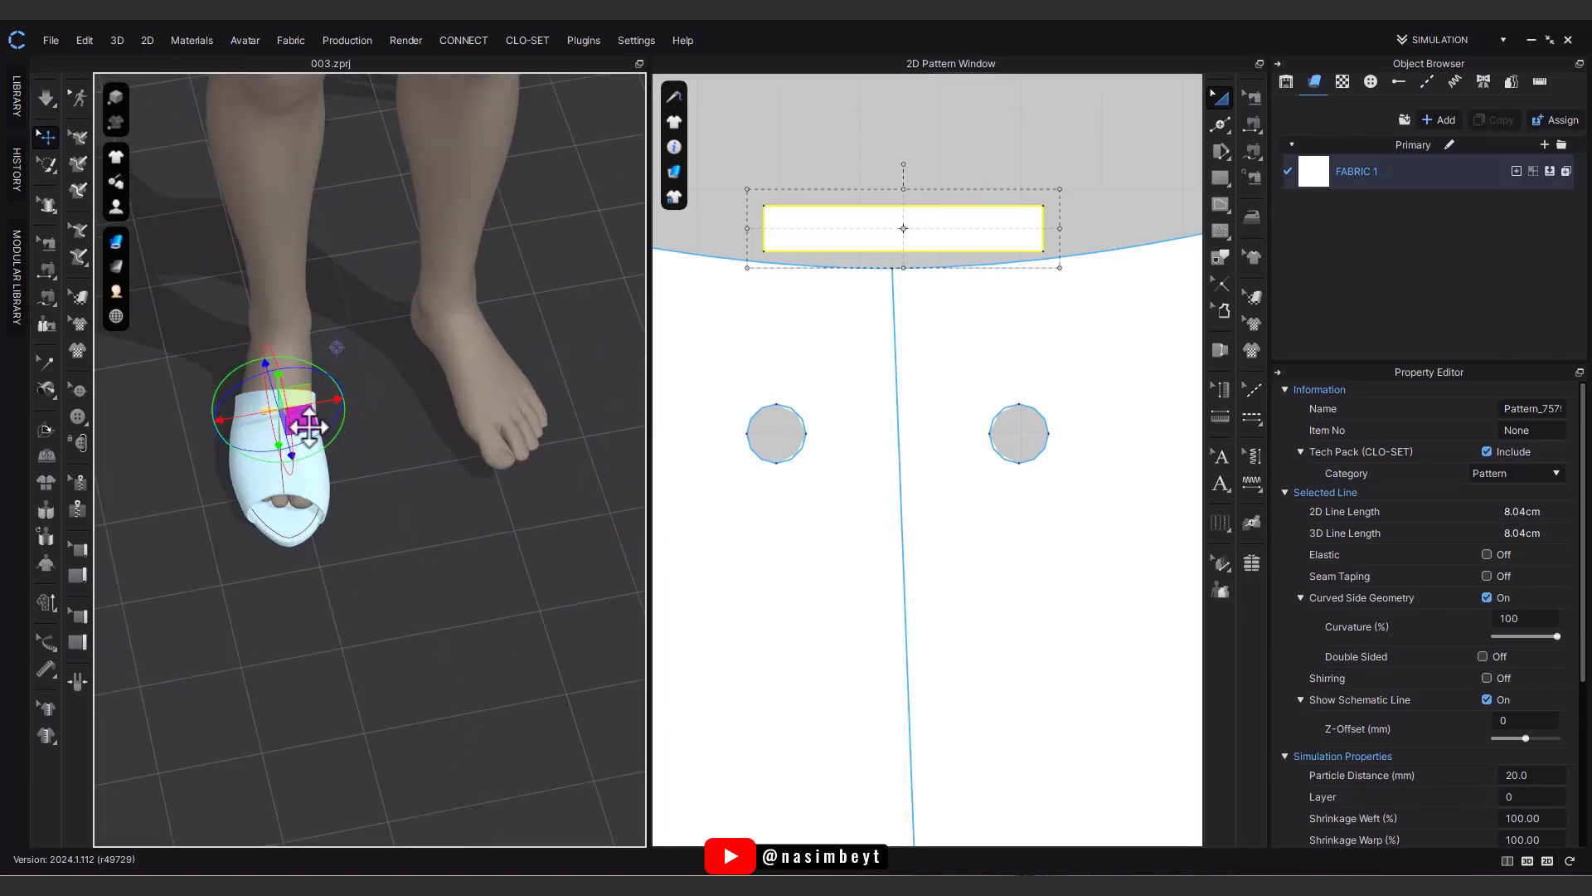
pyautogui.scroll(5, 308, 426)
# Step: Set the rectangle's particle distance to 3 mm and additional rendering thickness to 1 mm, and simulate it onto the strap
pyautogui.scroll(-3, 1508, 771)
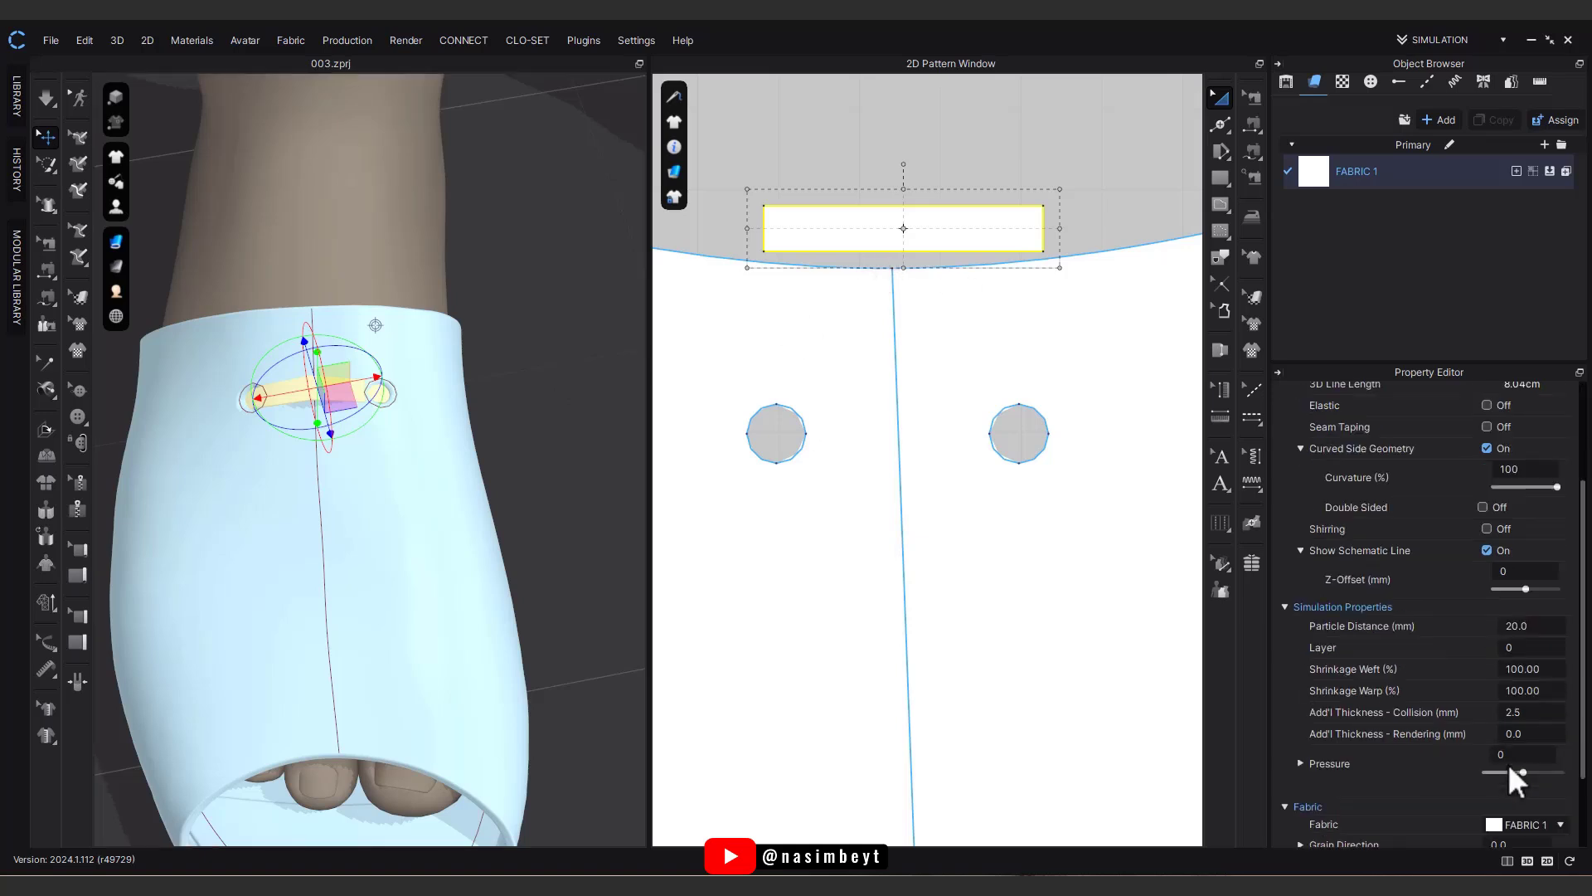
pyautogui.press('Return')
pyautogui.click(790, 551)
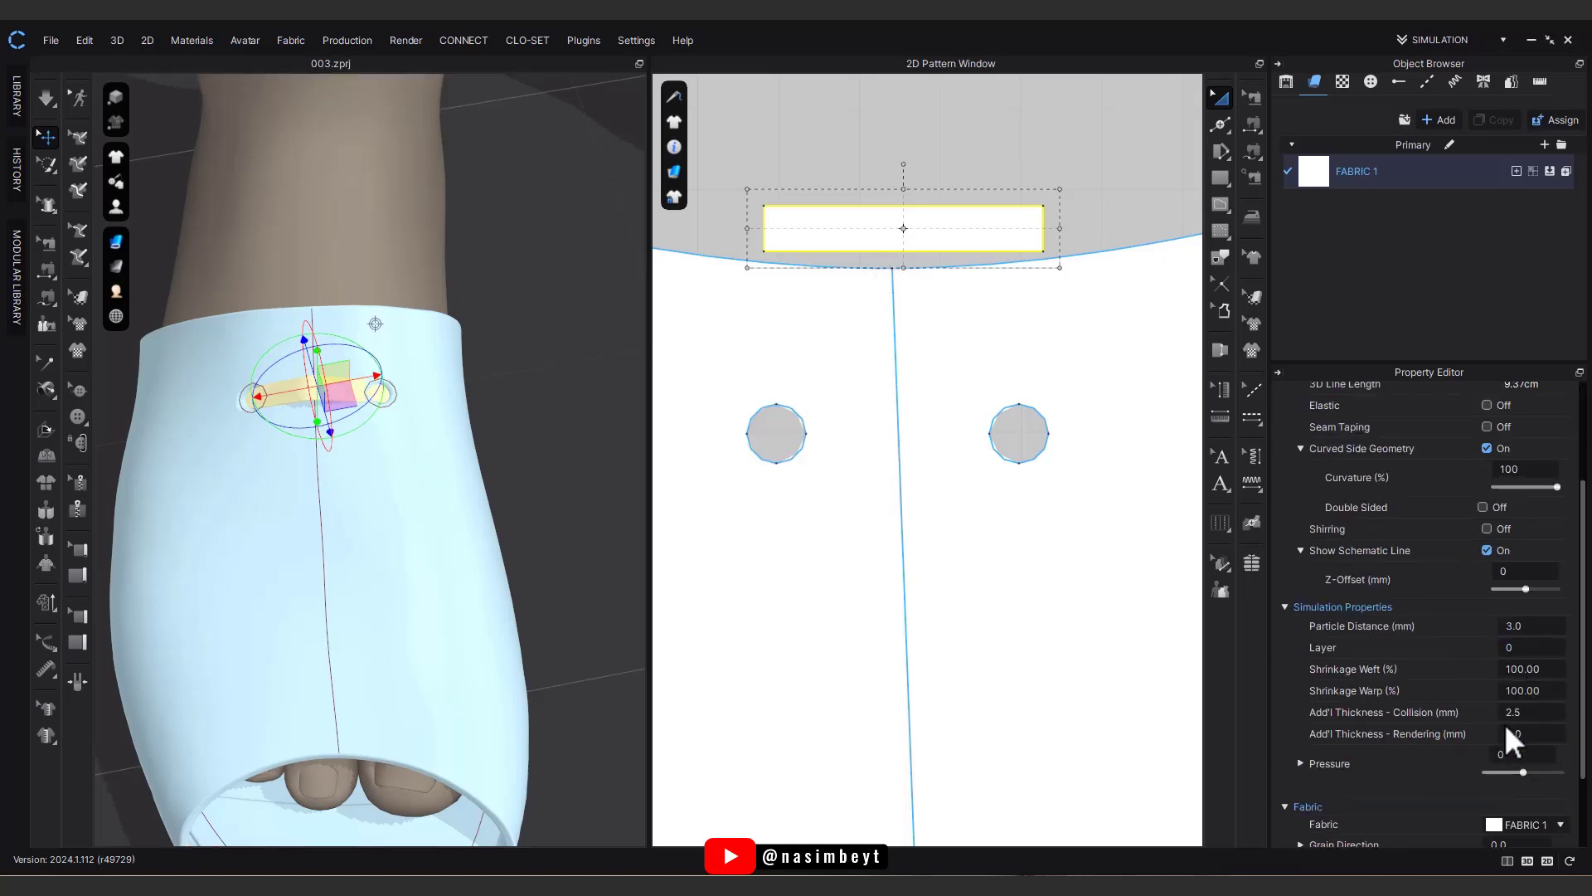
pyautogui.press('space')
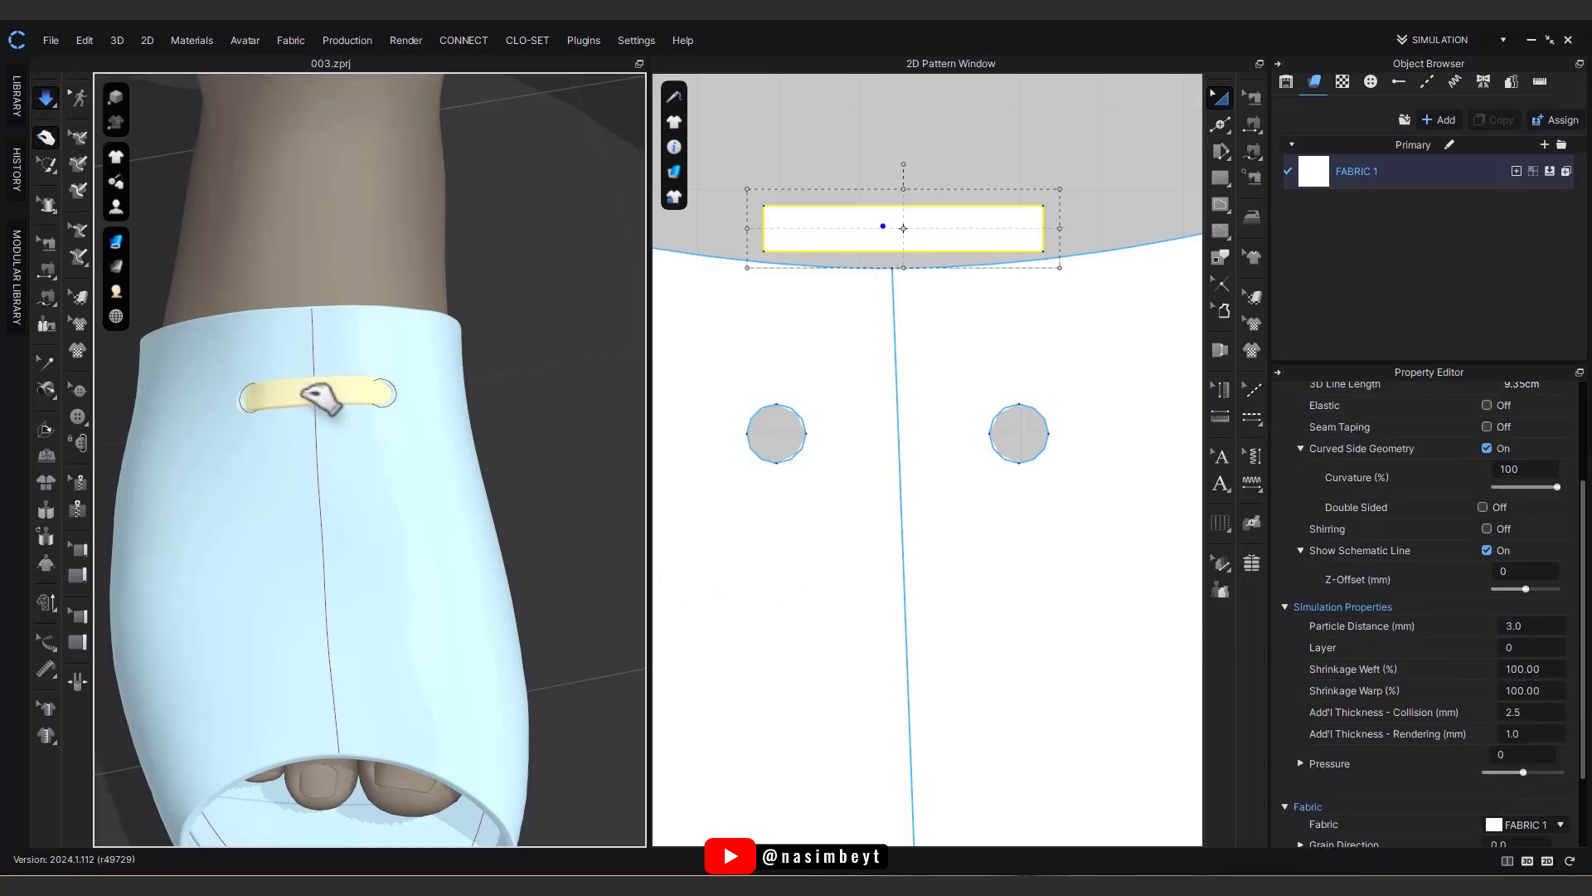
pyautogui.moveTo(300, 389); pyautogui.dragTo(284, 304)
# Step: Widen the rectangle symmetrically at both ends and simulate it while pulling the band away from the strap
pyautogui.moveTo(1062, 228); pyautogui.dragTo(1129, 224)
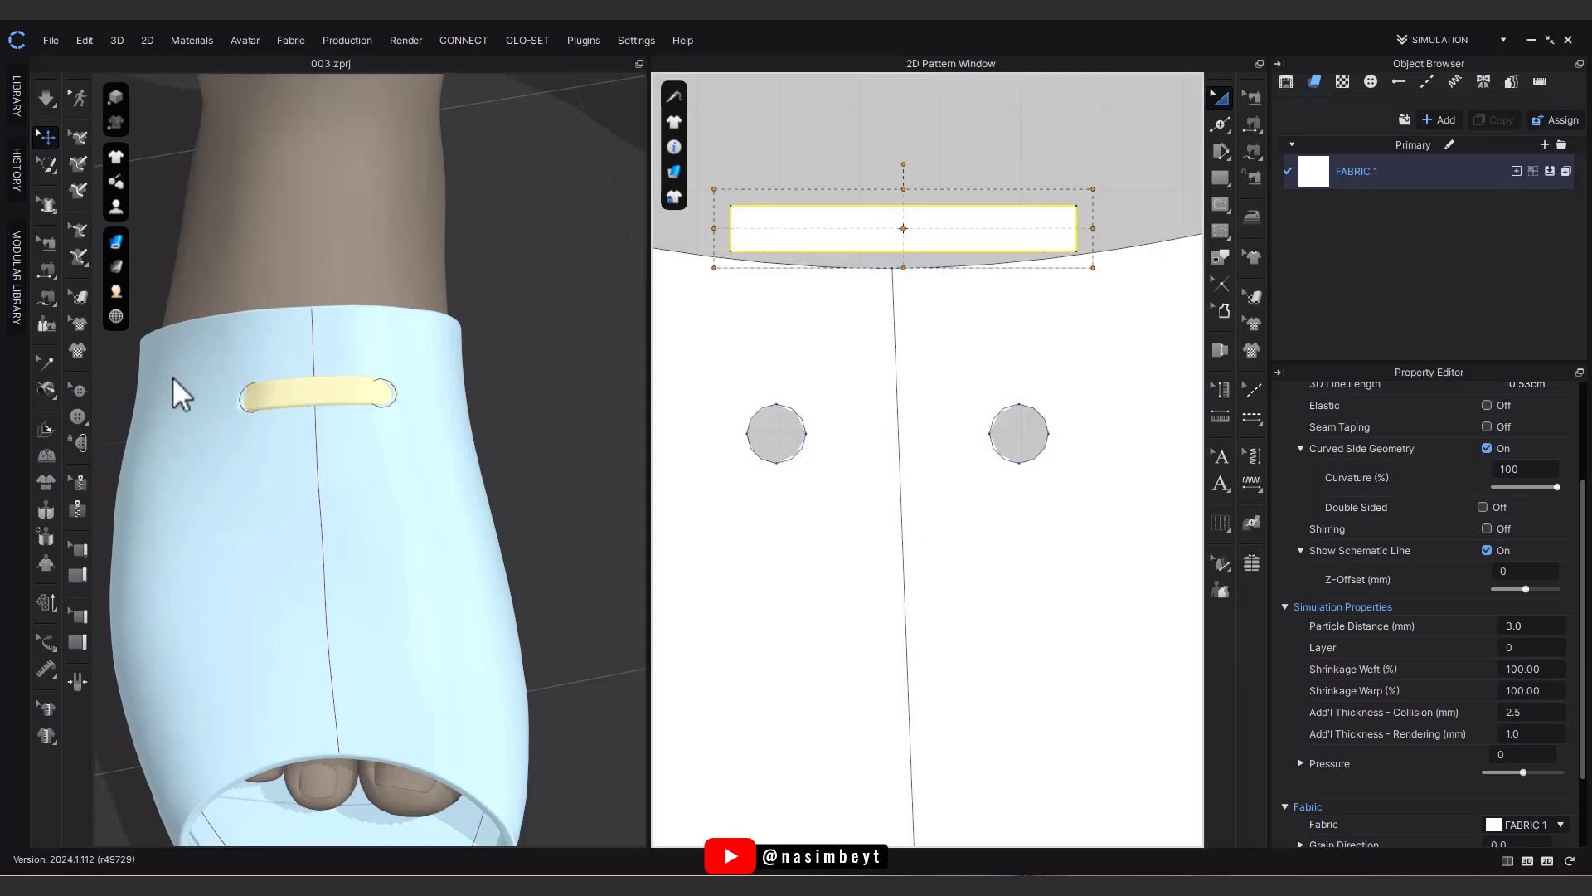
pyautogui.click(300, 397)
pyautogui.moveTo(302, 398); pyautogui.dragTo(449, 378, button='right')
pyautogui.moveTo(296, 359); pyautogui.dragTo(320, 355)
pyautogui.press('space')
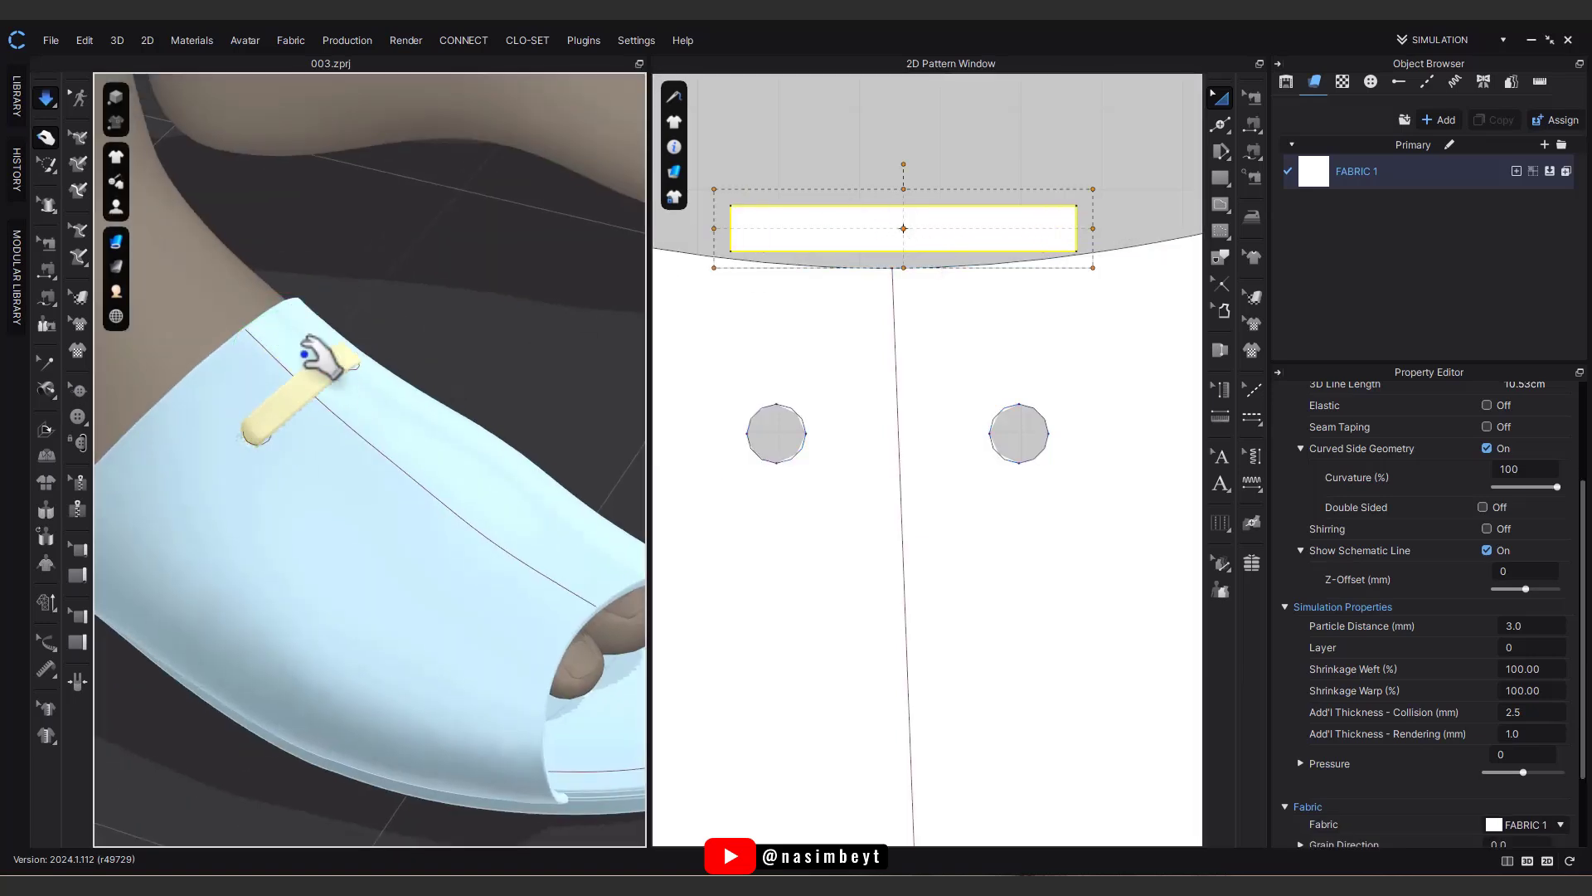
pyautogui.moveTo(320, 355); pyautogui.dragTo(263, 350, button='right')
pyautogui.press('space')
# Step: Lengthen the rectangle further at both ends and simulate it into a raised loop over the strap
pyautogui.moveTo(1095, 229); pyautogui.dragTo(1151, 229)
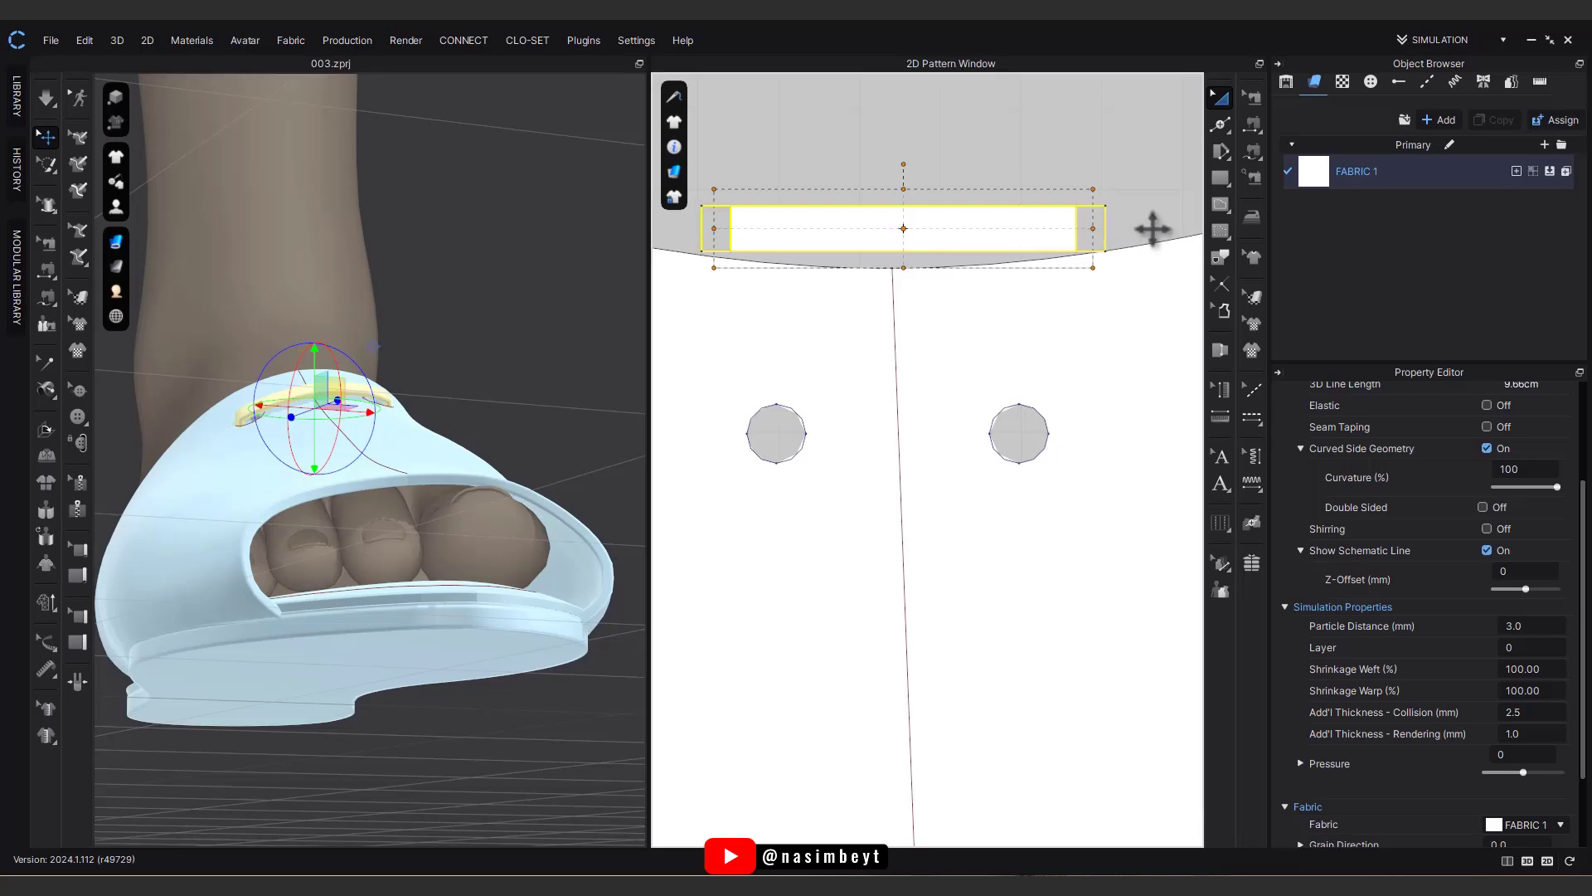
pyautogui.moveTo(249, 390); pyautogui.dragTo(351, 384, button='right')
pyautogui.moveTo(351, 384); pyautogui.dragTo(356, 414)
pyautogui.moveTo(315, 347); pyautogui.dragTo(327, 285)
pyautogui.press('space')
pyautogui.press('space')
pyautogui.moveTo(390, 440); pyautogui.dragTo(329, 550, button='right')
pyautogui.click(900, 148)
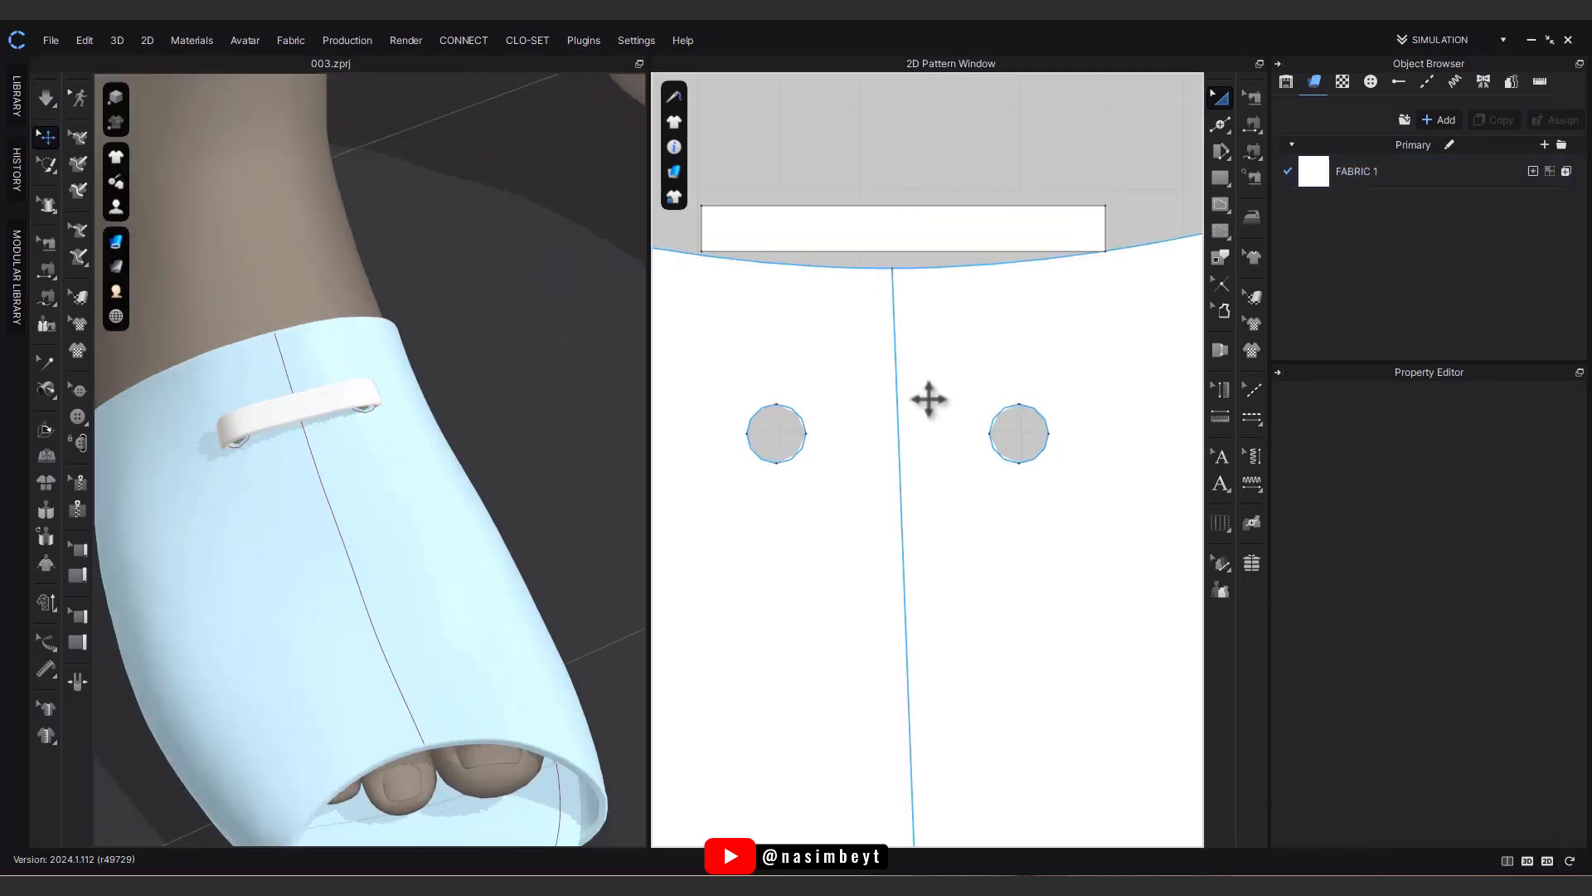
# Step: Paste a copy of the loop rectangle directly above the original and reduce its height to about 0.28 cm
pyautogui.moveTo(390, 424); pyautogui.dragTo(355, 359, button='right')
pyautogui.click(356, 360)
pyautogui.scroll(-3, 939, 291)
pyautogui.moveTo(941, 290); pyautogui.dragTo(926, 378, button='middle')
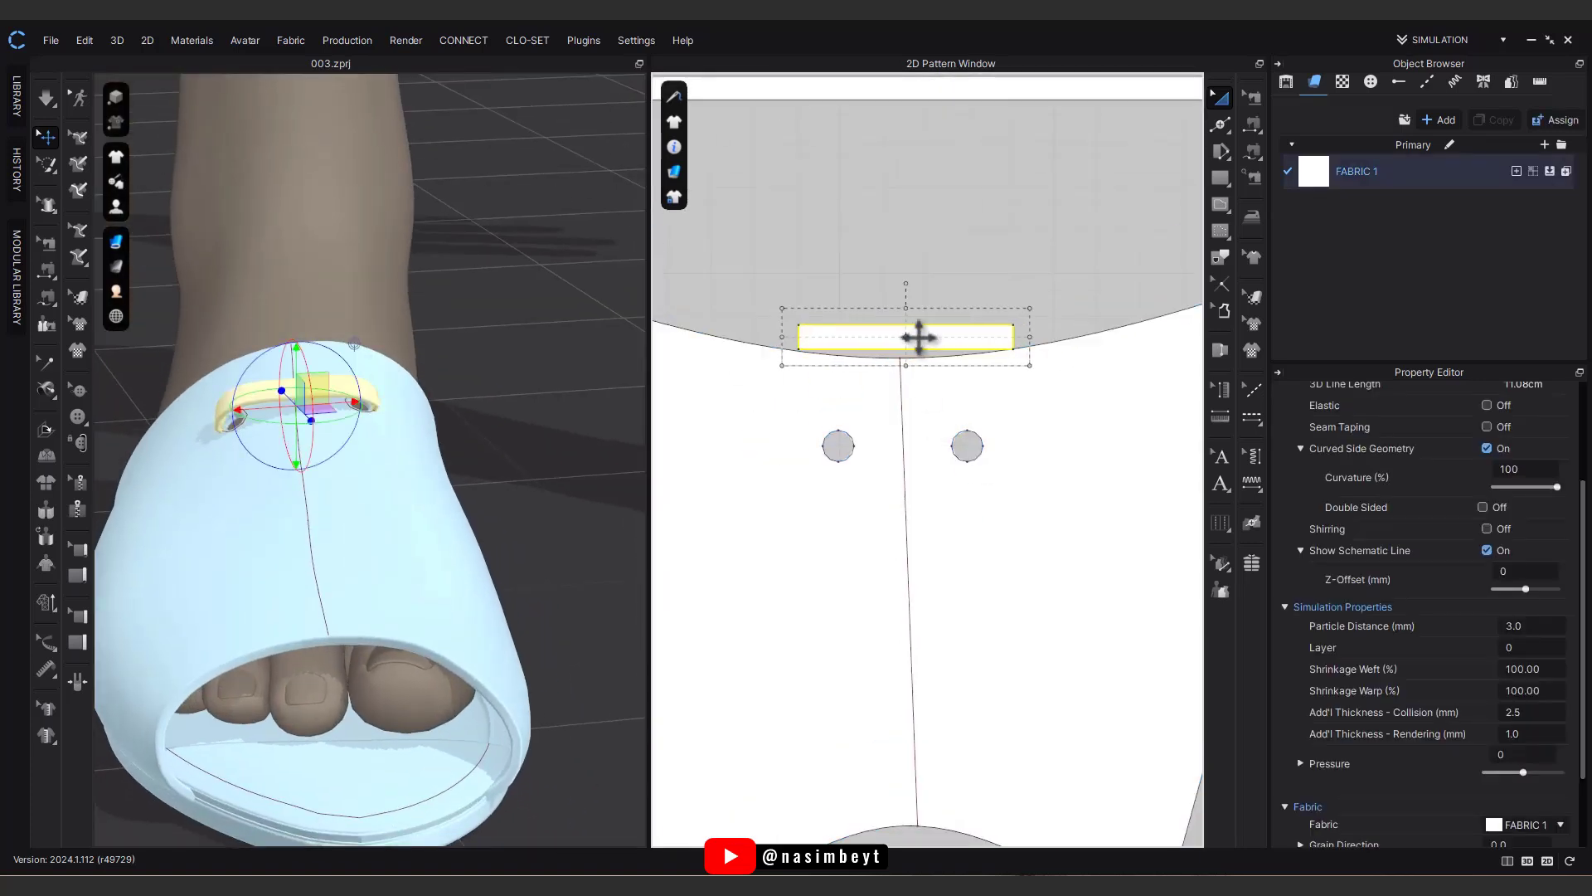
pyautogui.hotkey('ctrl', 'v')
pyautogui.keyDown('shift'); pyautogui.click(910, 272); pyautogui.keyUp('shift')
pyautogui.scroll(3, 909, 248)
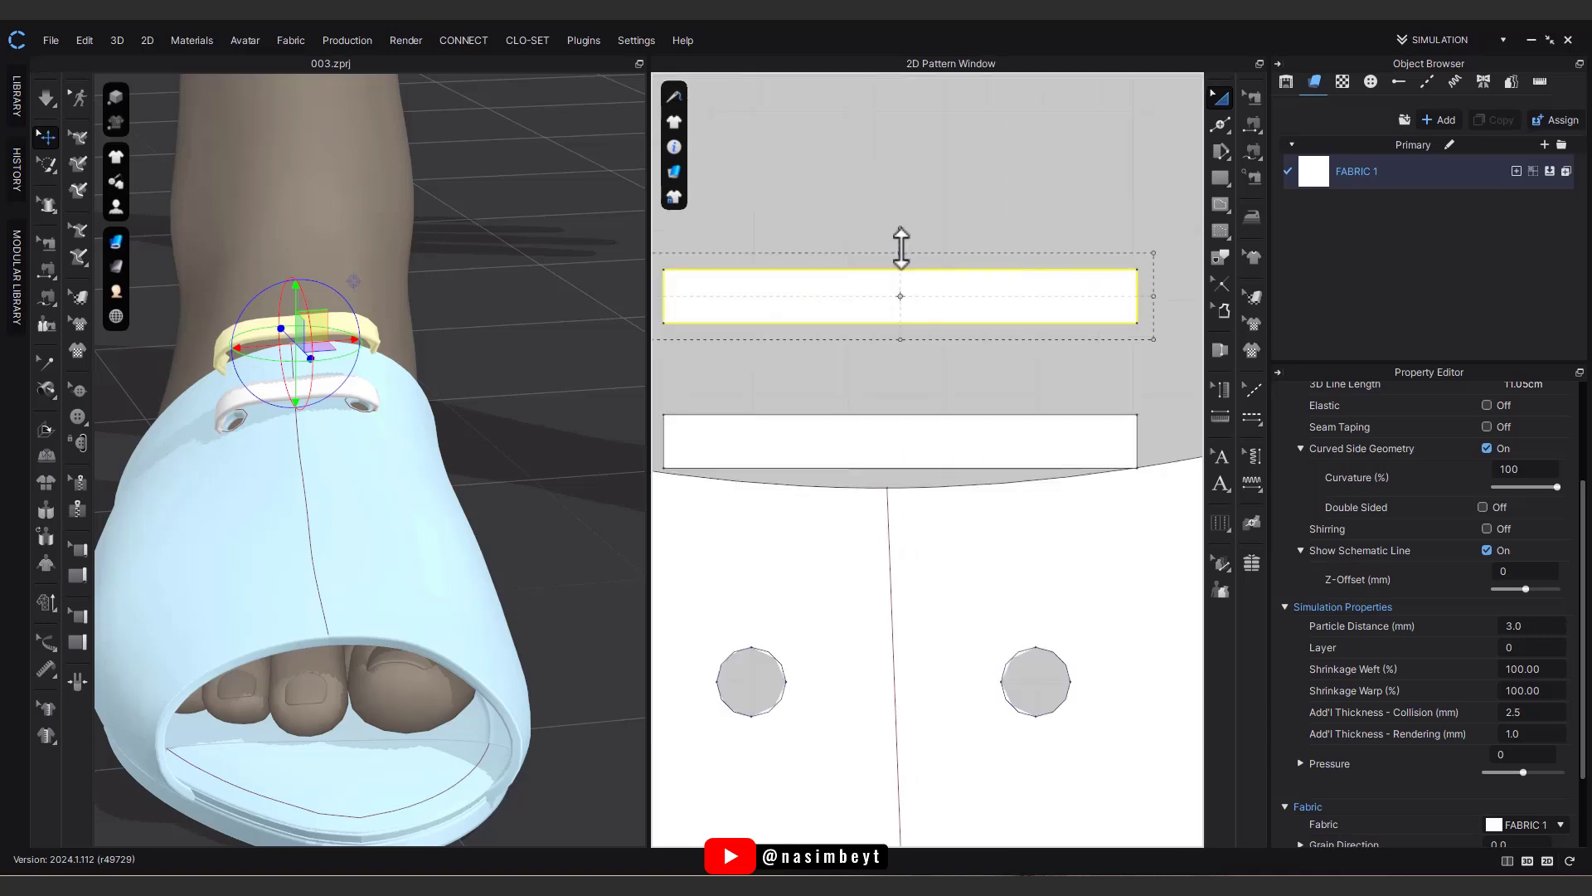
pyautogui.moveTo(900, 249); pyautogui.dragTo(900, 280)
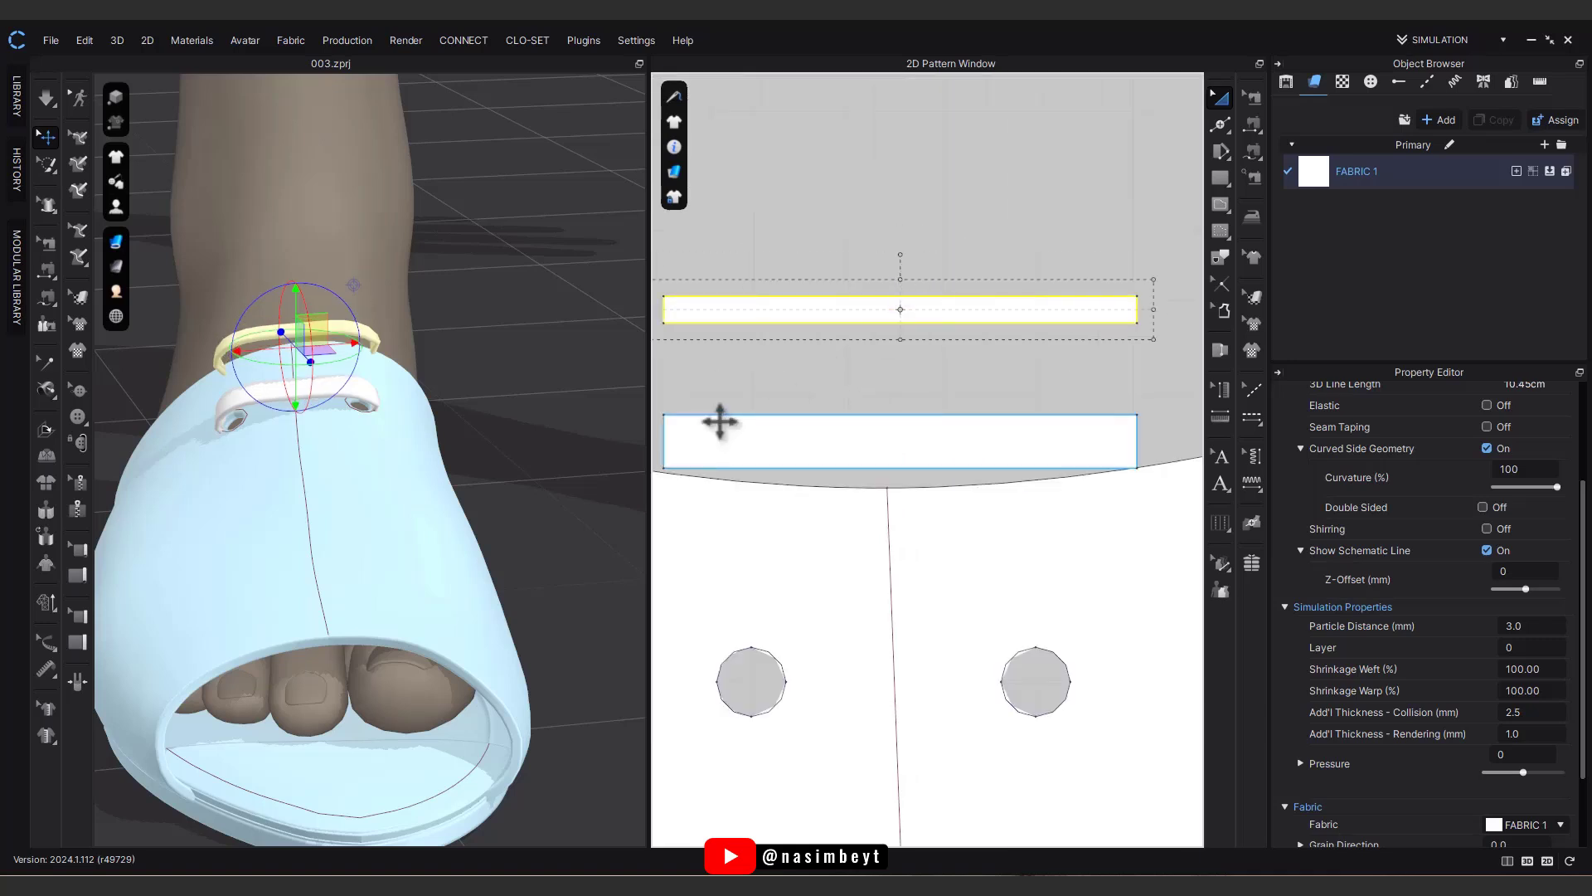
# Step: Freeze the original loop sewn to the strap
pyautogui.moveTo(372, 416); pyautogui.dragTo(481, 403, button='right')
pyautogui.rightClick(854, 438)
pyautogui.click(899, 587)
# Step: Rotate and move the narrow copy in 3D so that it passes crosswise beneath the loop
pyautogui.click(344, 332)
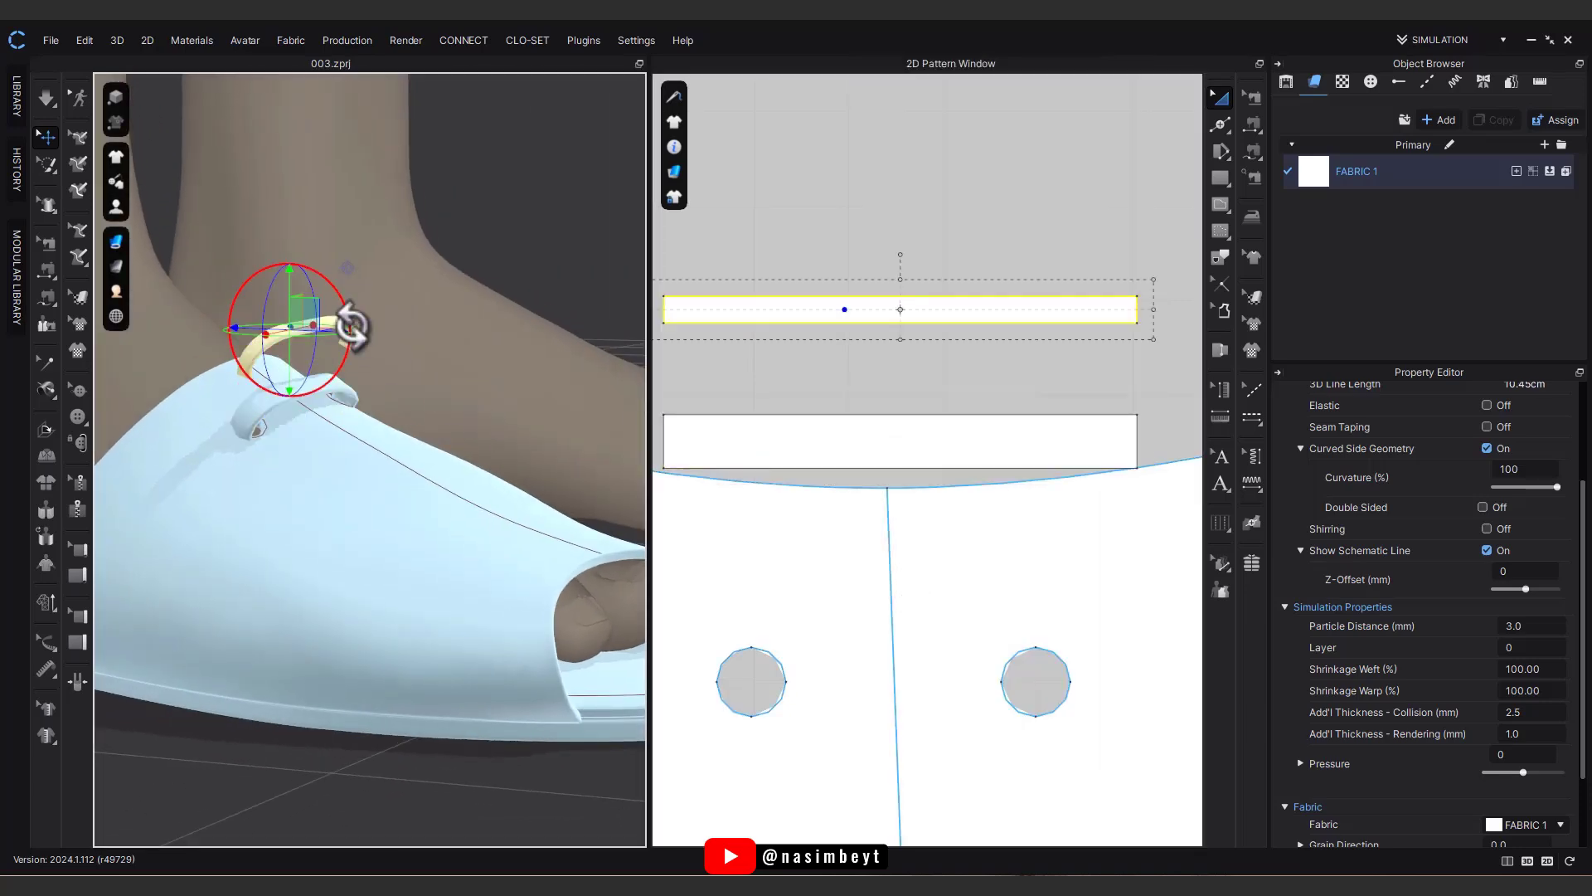
pyautogui.moveTo(348, 326); pyautogui.dragTo(320, 375, button='right')
pyautogui.moveTo(319, 375); pyautogui.dragTo(217, 203)
pyautogui.moveTo(335, 341); pyautogui.dragTo(247, 329)
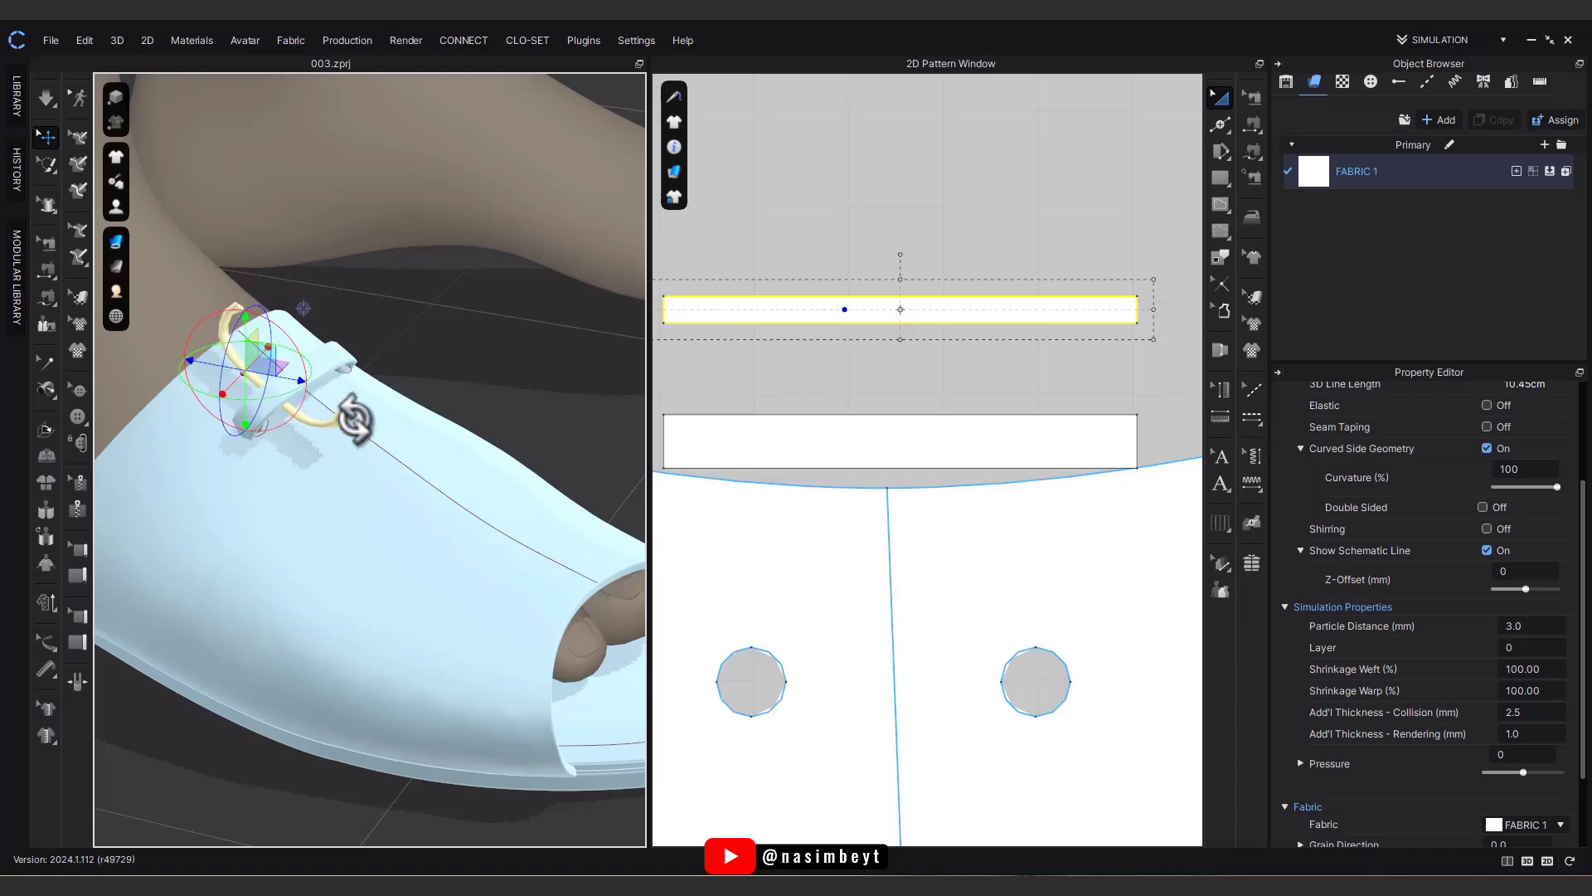
pyautogui.click(819, 358)
pyautogui.click(257, 382)
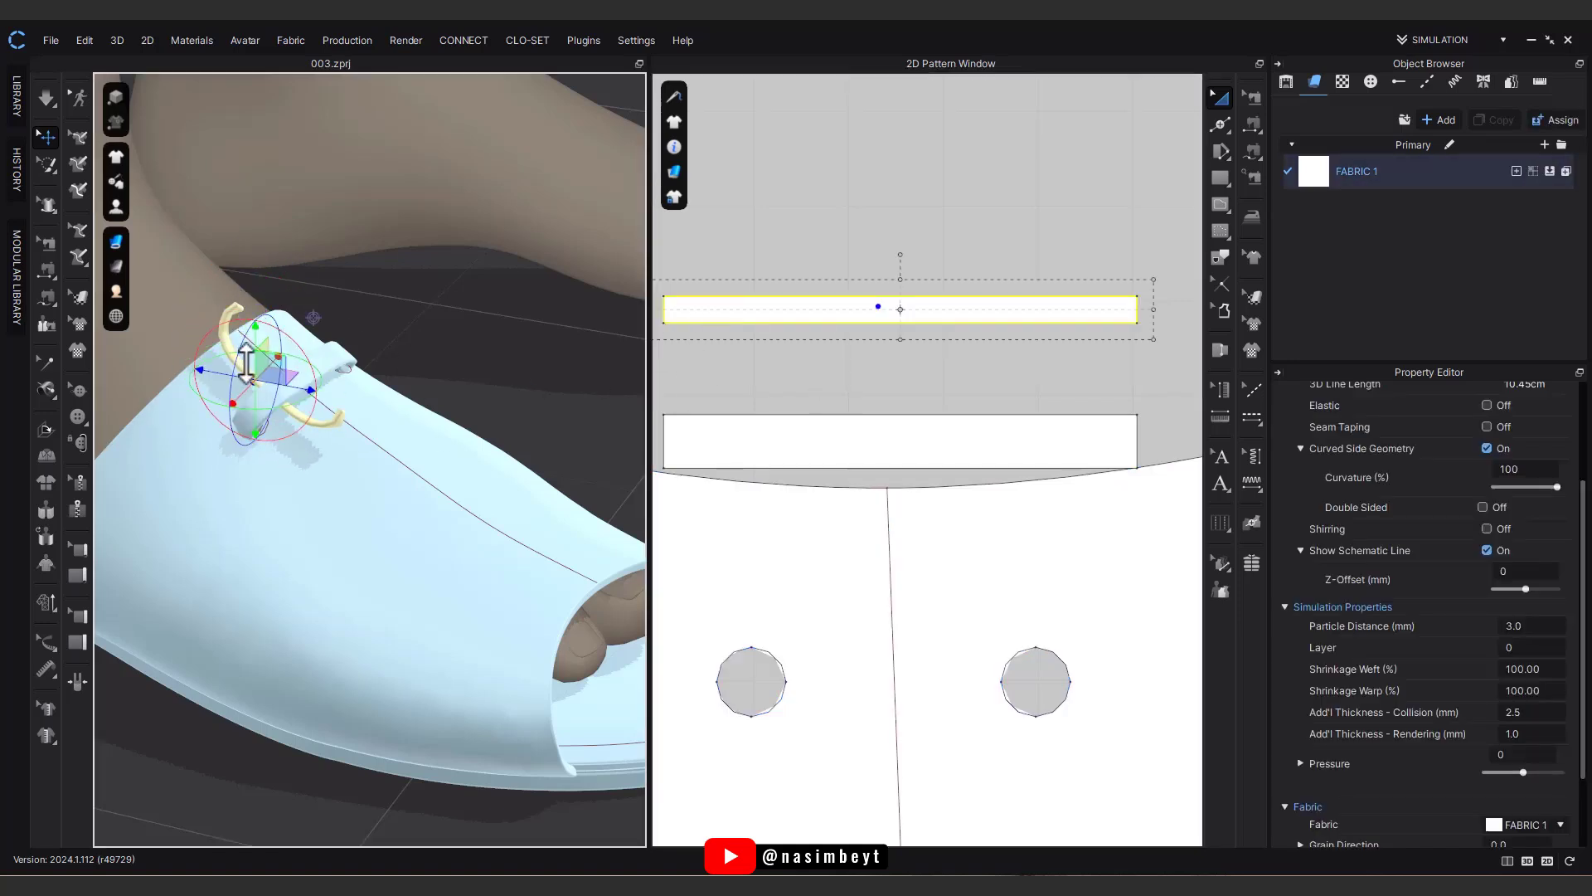
pyautogui.moveTo(303, 382); pyautogui.dragTo(280, 379)
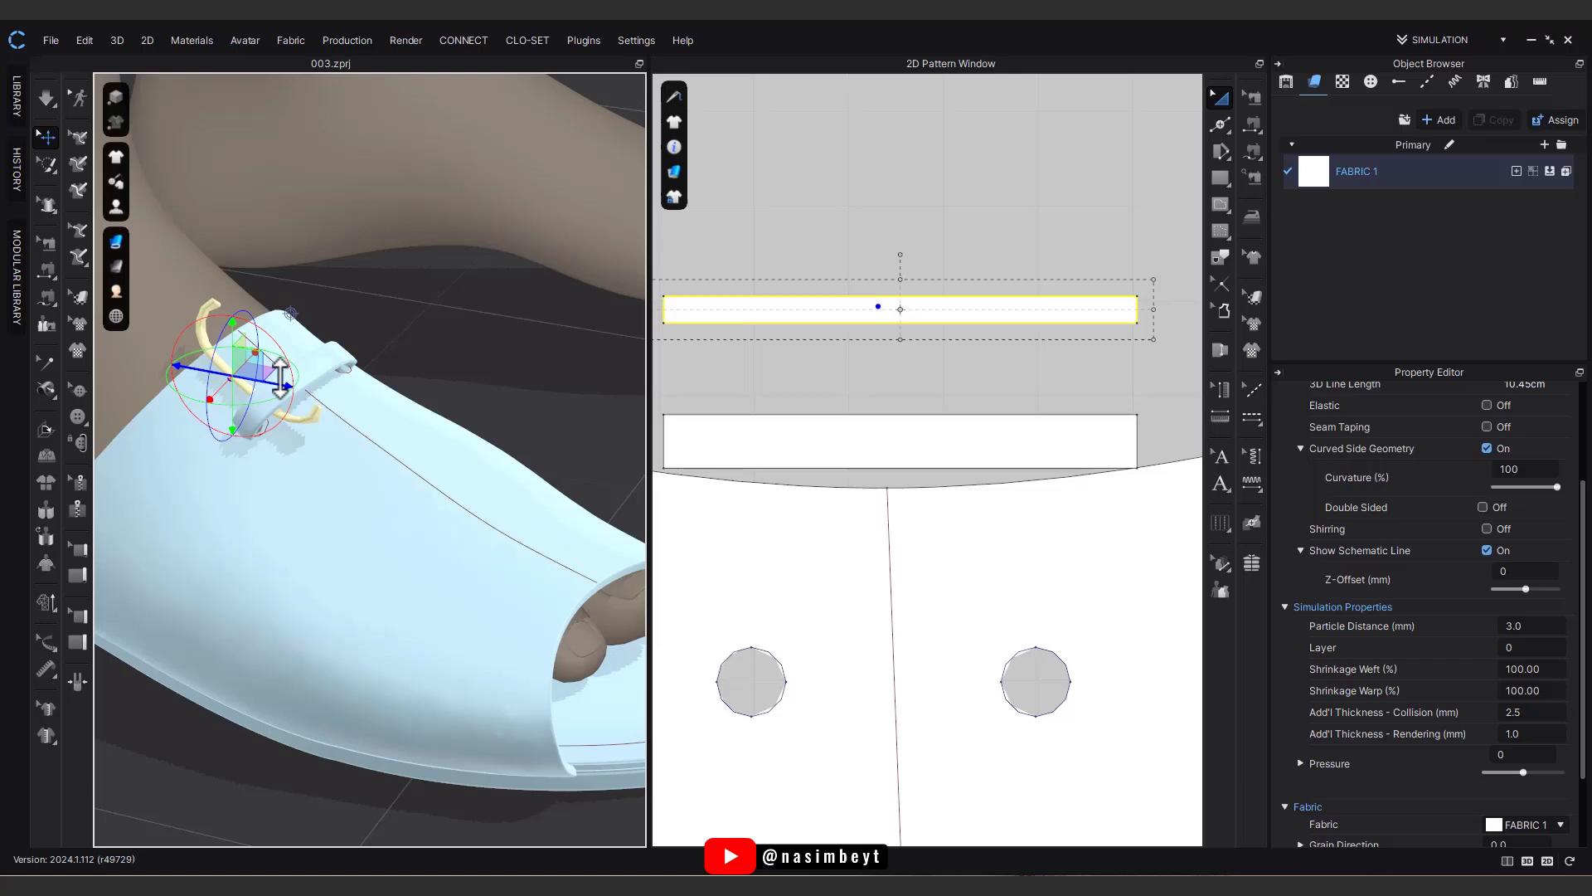
pyautogui.click(815, 330)
pyautogui.moveTo(209, 376); pyautogui.dragTo(211, 398, button='right')
pyautogui.click(915, 361)
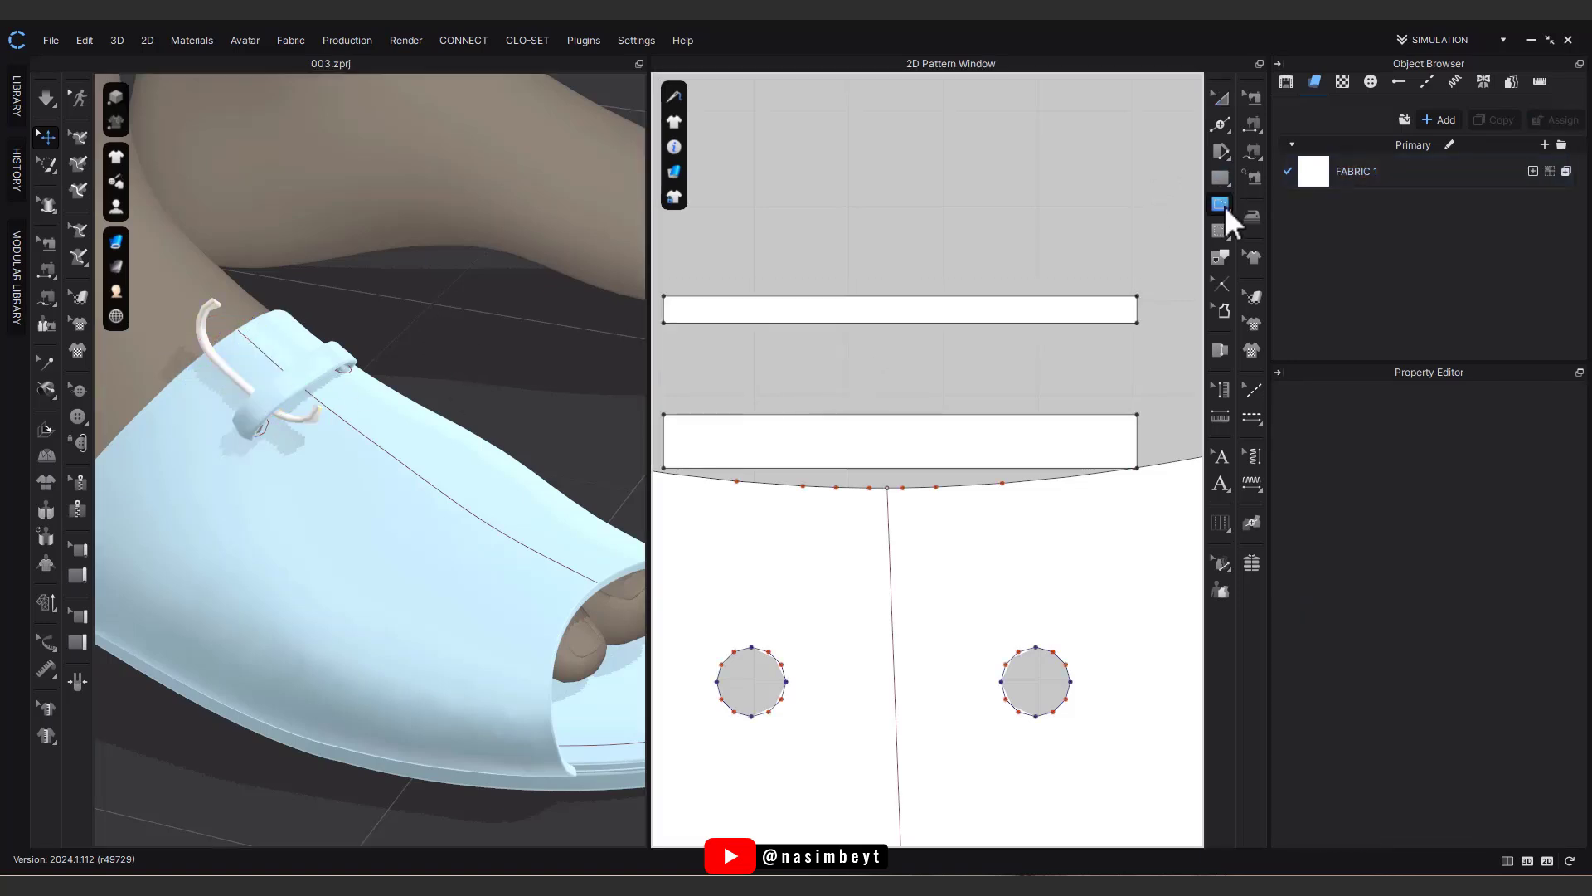
# Step: Draw a vertical internal line across the narrow rectangle and move it to the rectangle's middle
pyautogui.click(1226, 207)
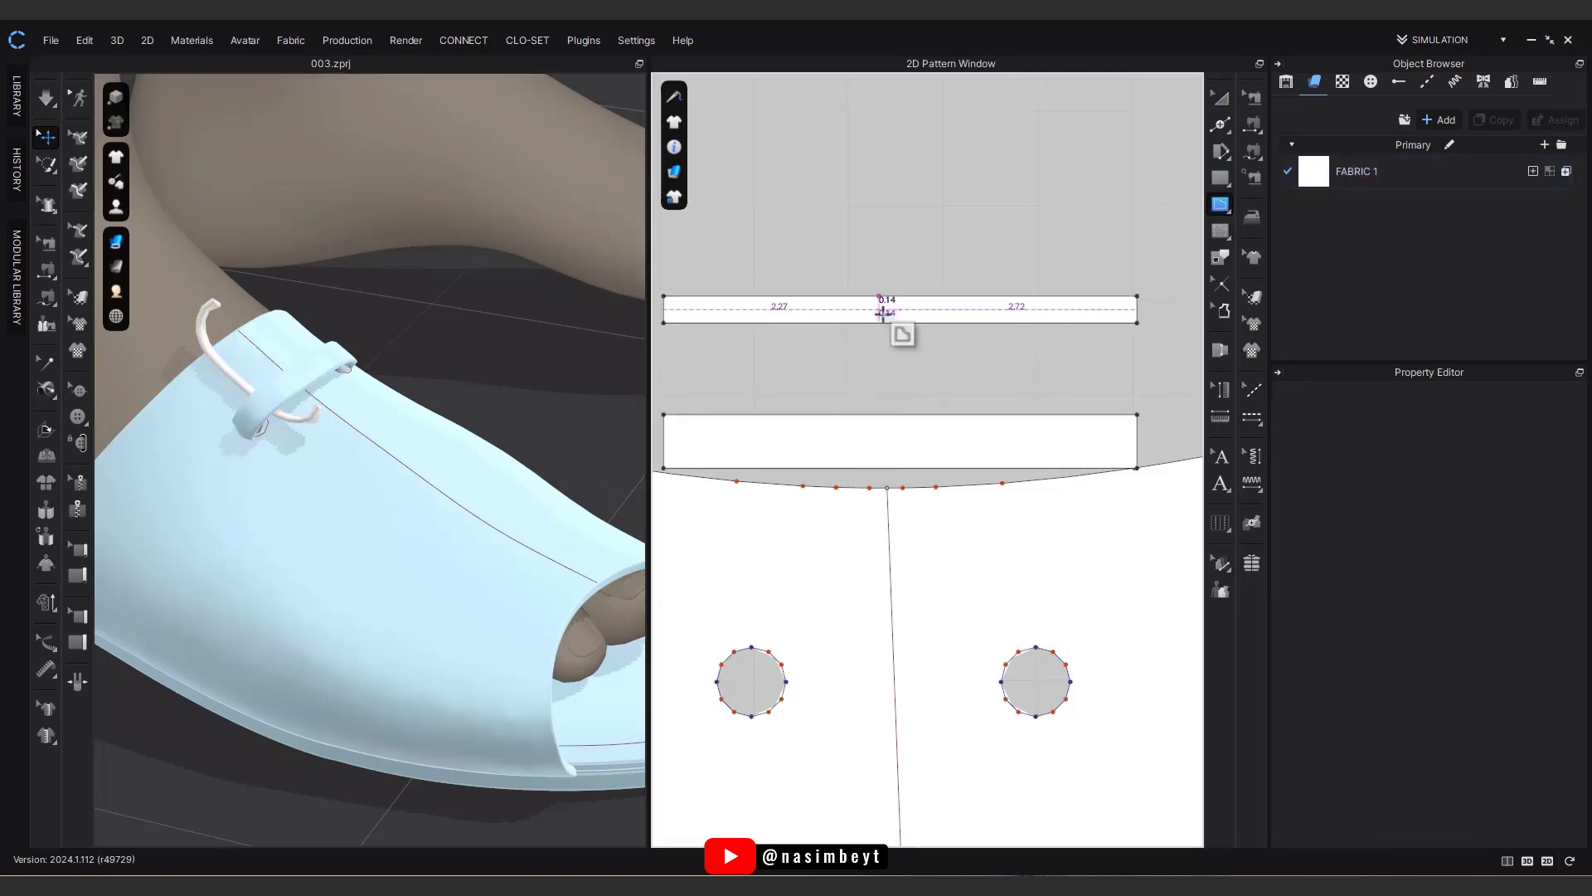
pyautogui.doubleClick(879, 323)
pyautogui.click(843, 388)
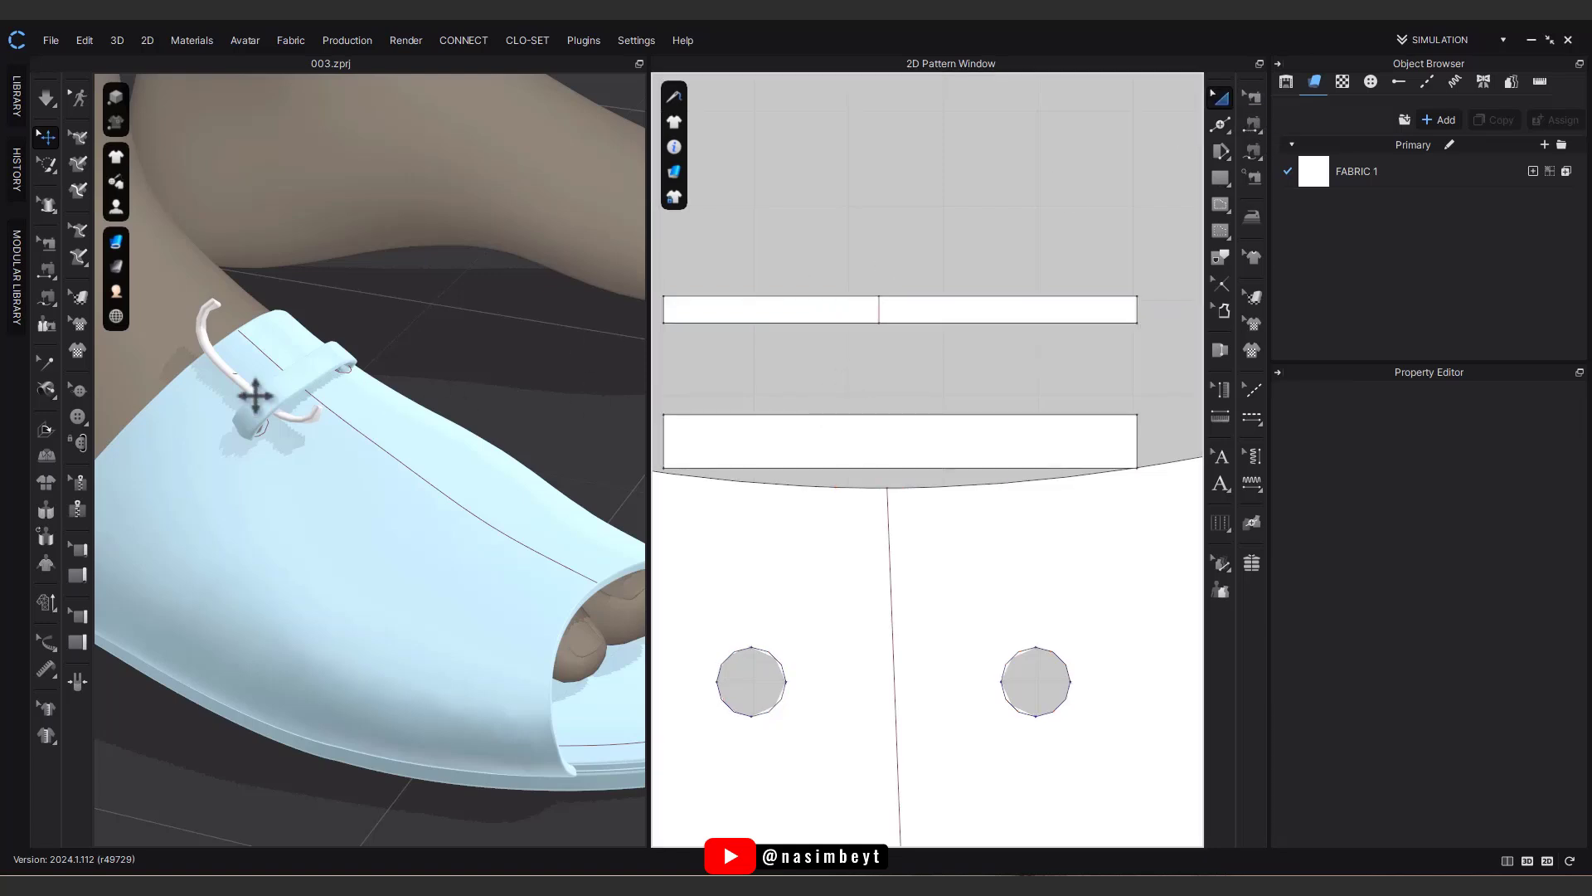
pyautogui.moveTo(873, 317); pyautogui.dragTo(899, 309)
pyautogui.click(829, 243)
# Step: Fold the narrow piece along its internal line with Fold Arrangement to a fold angle of 64
pyautogui.click(50, 387)
pyautogui.click(240, 383)
pyautogui.scroll(3, 242, 386)
pyautogui.moveTo(251, 404); pyautogui.dragTo(247, 444, button='right')
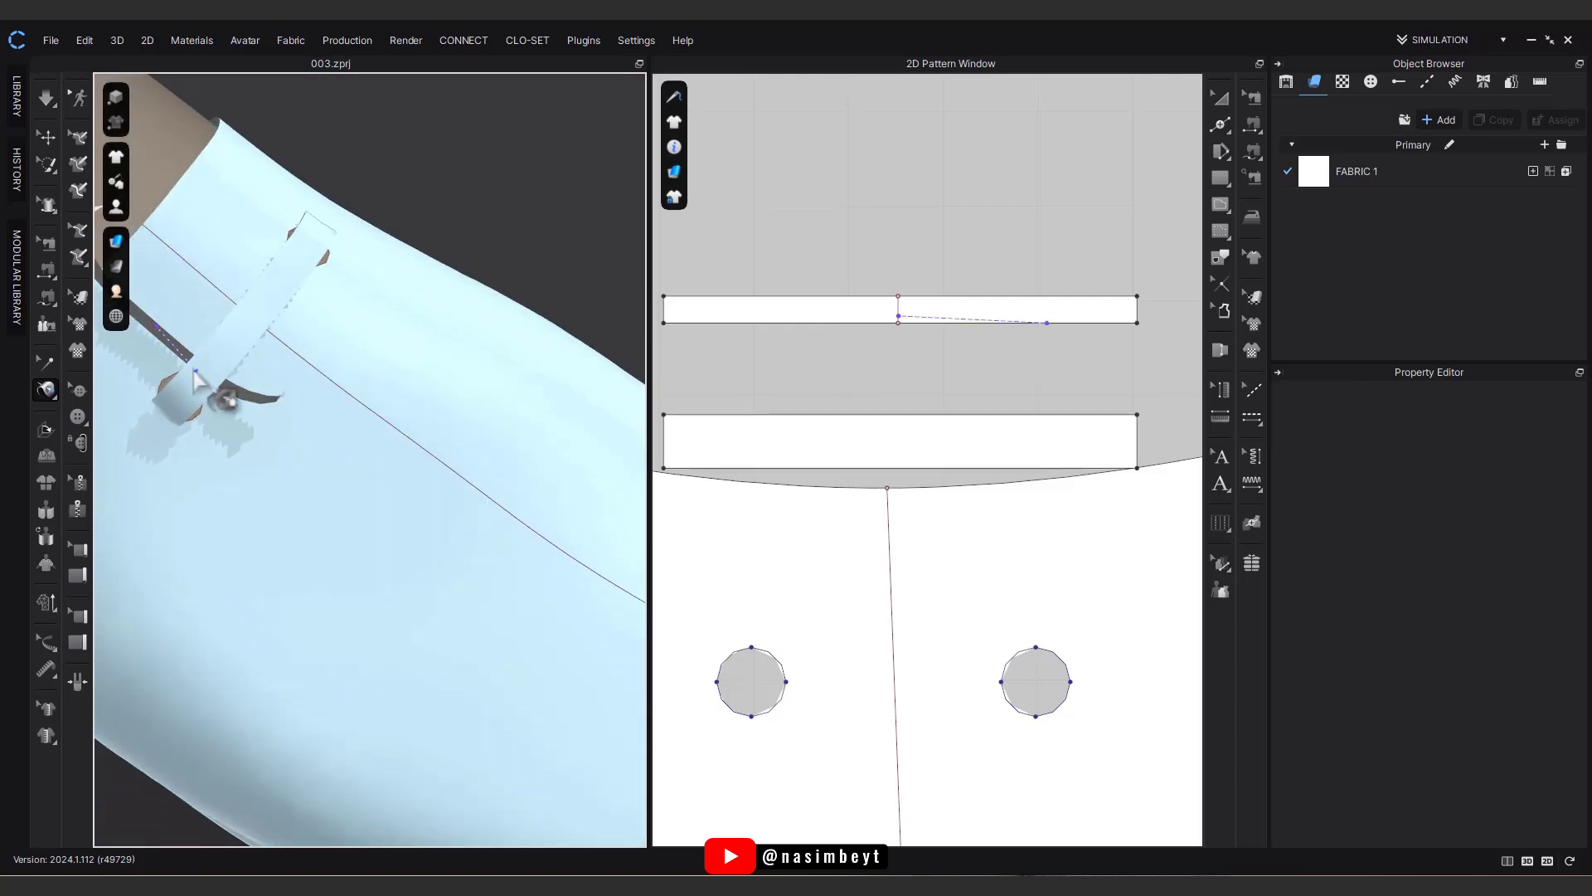
pyautogui.click(47, 431)
pyautogui.moveTo(249, 396); pyautogui.dragTo(410, 425, button='middle')
pyautogui.click(323, 358)
pyautogui.moveTo(284, 322); pyautogui.dragTo(378, 352)
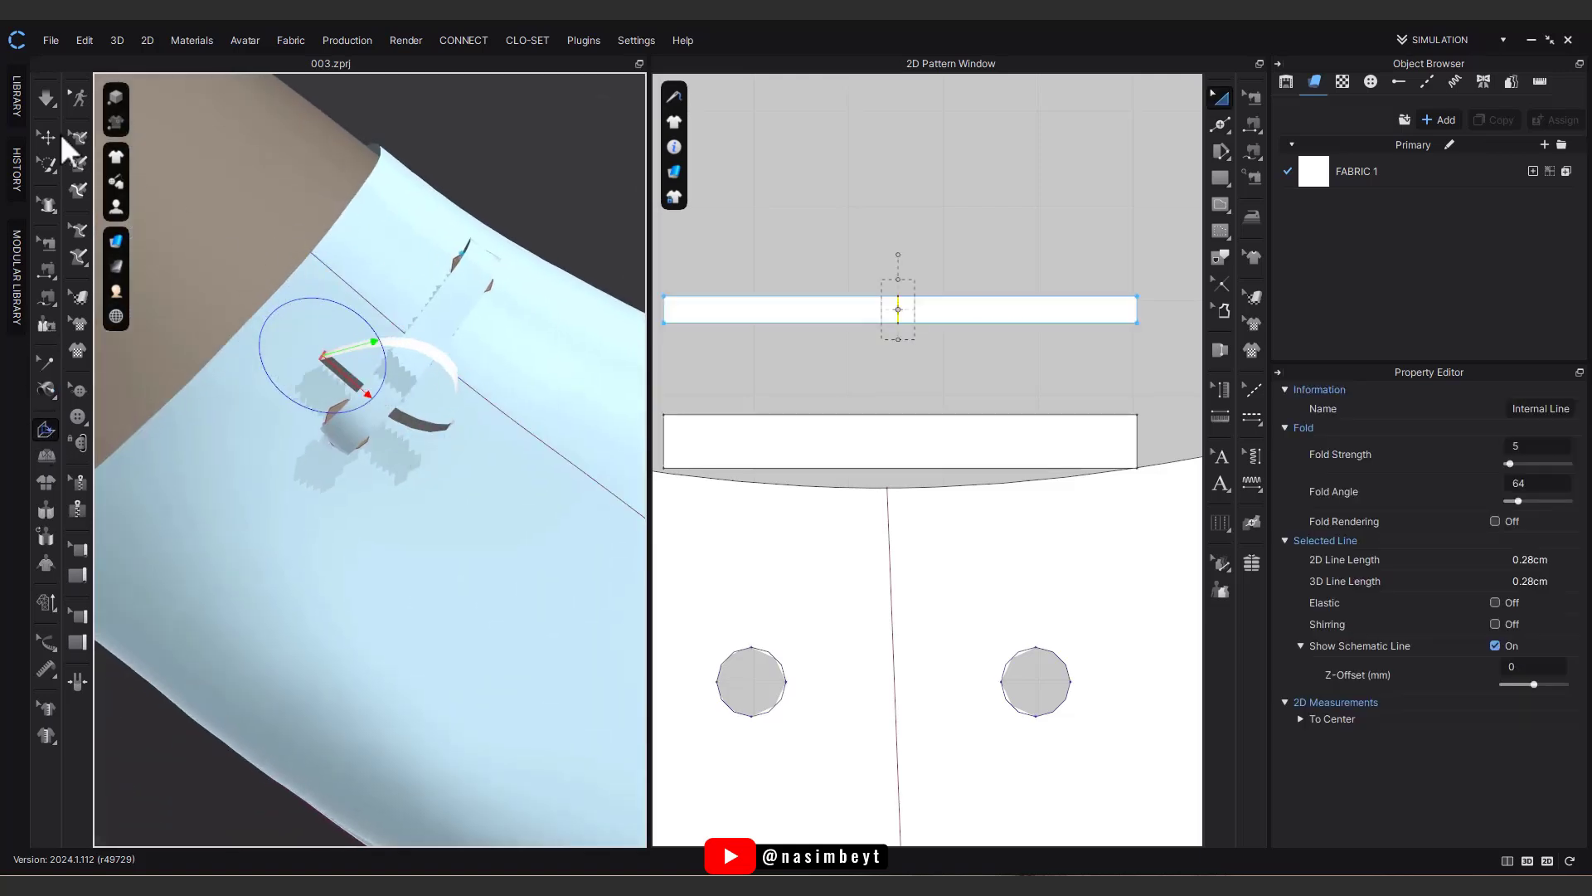
# Step: Sew the narrow rectangle's two short ends together to close it into a ring
pyautogui.click(1253, 125)
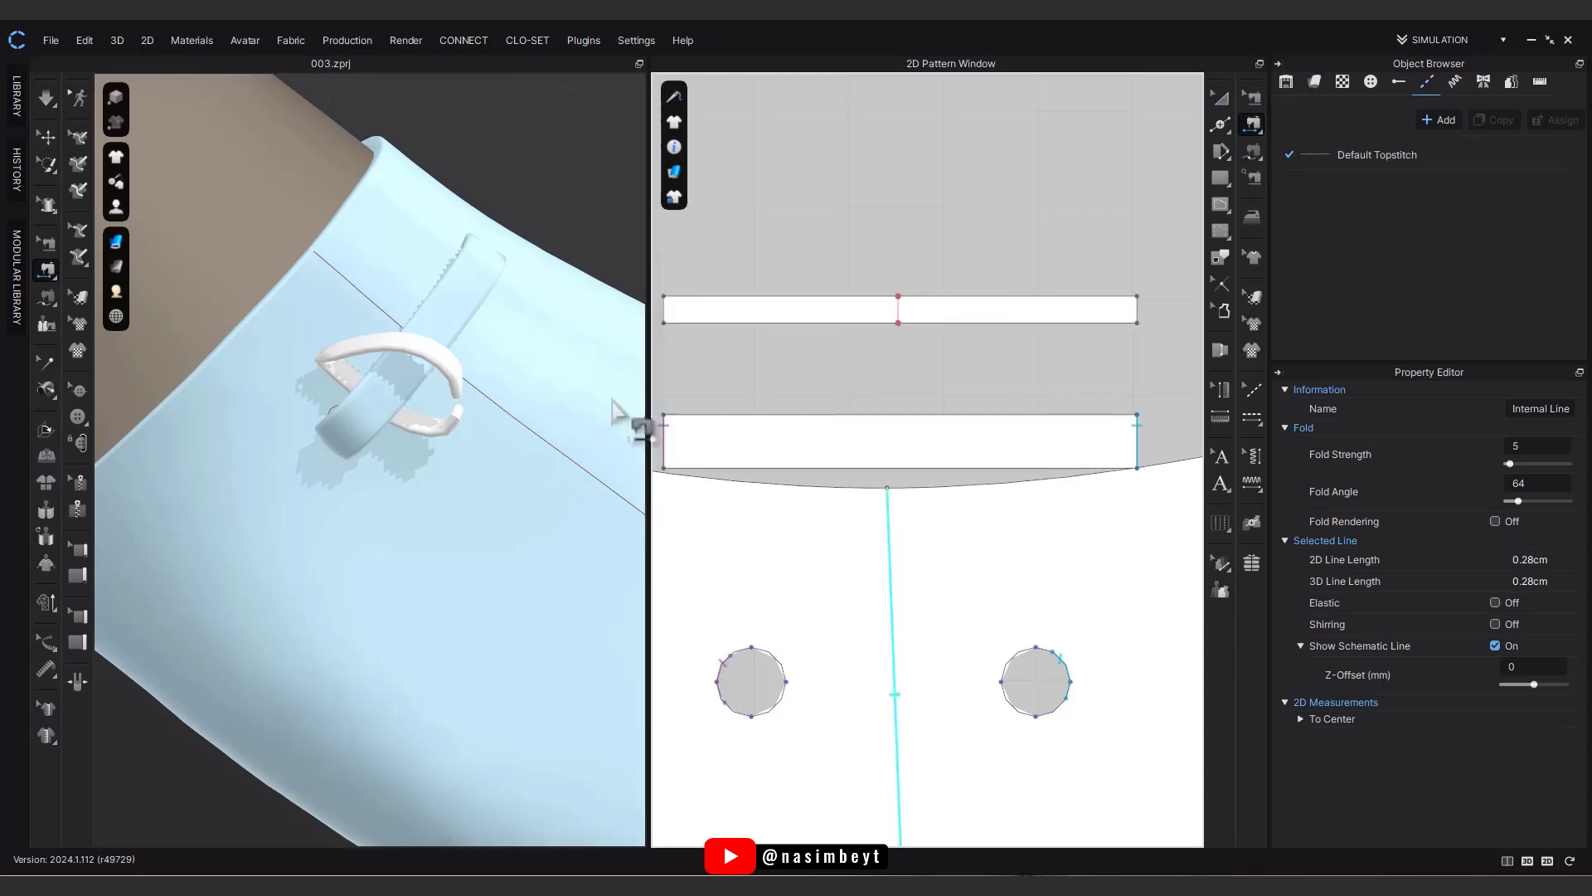
pyautogui.click(1137, 306)
pyautogui.moveTo(664, 302); pyautogui.dragTo(700, 324, button='middle')
pyautogui.click(701, 328)
# Step: Delete the narrow rectangle's internal fold line and simulate the ring hanging from the loop
pyautogui.click(1216, 103)
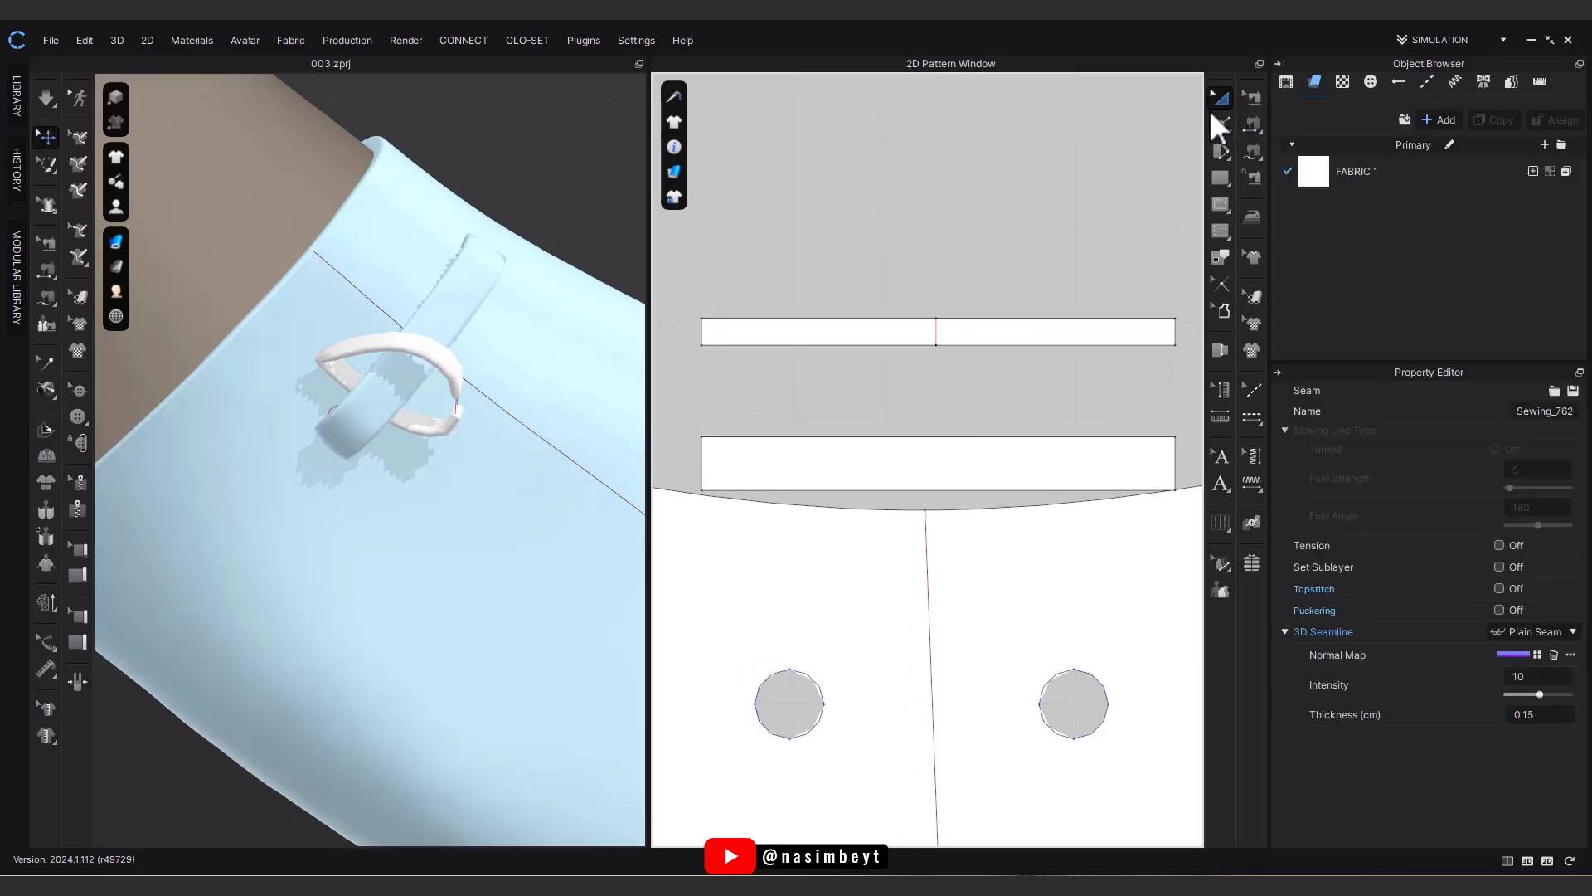
pyautogui.click(937, 332)
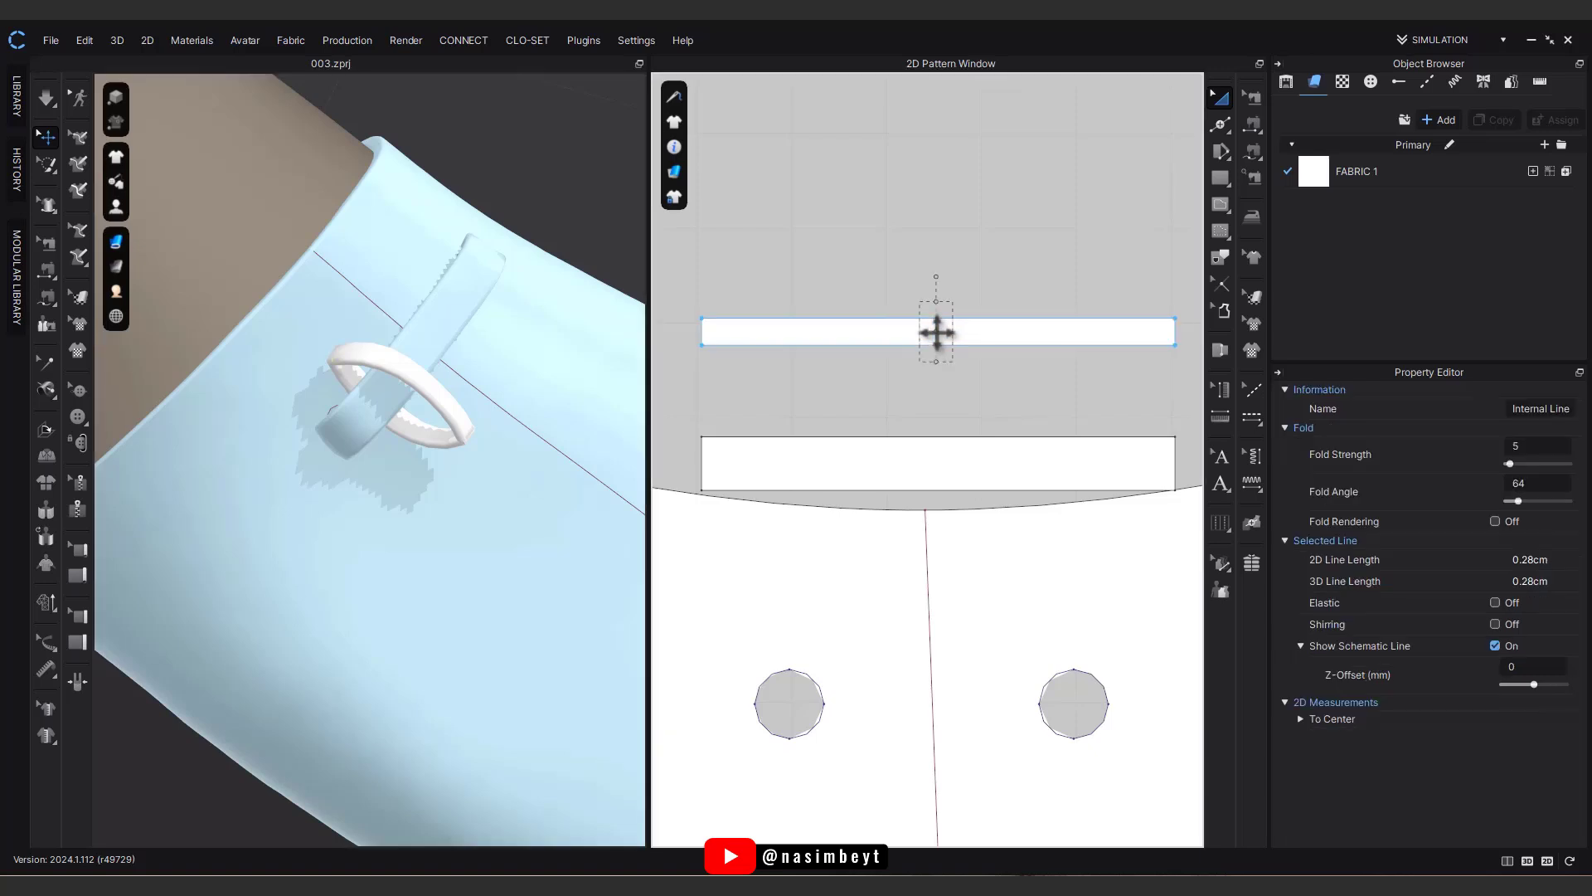
pyautogui.press('Delete')
pyautogui.press('space')
pyautogui.press('space')
pyautogui.moveTo(419, 516); pyautogui.dragTo(481, 484, button='right')
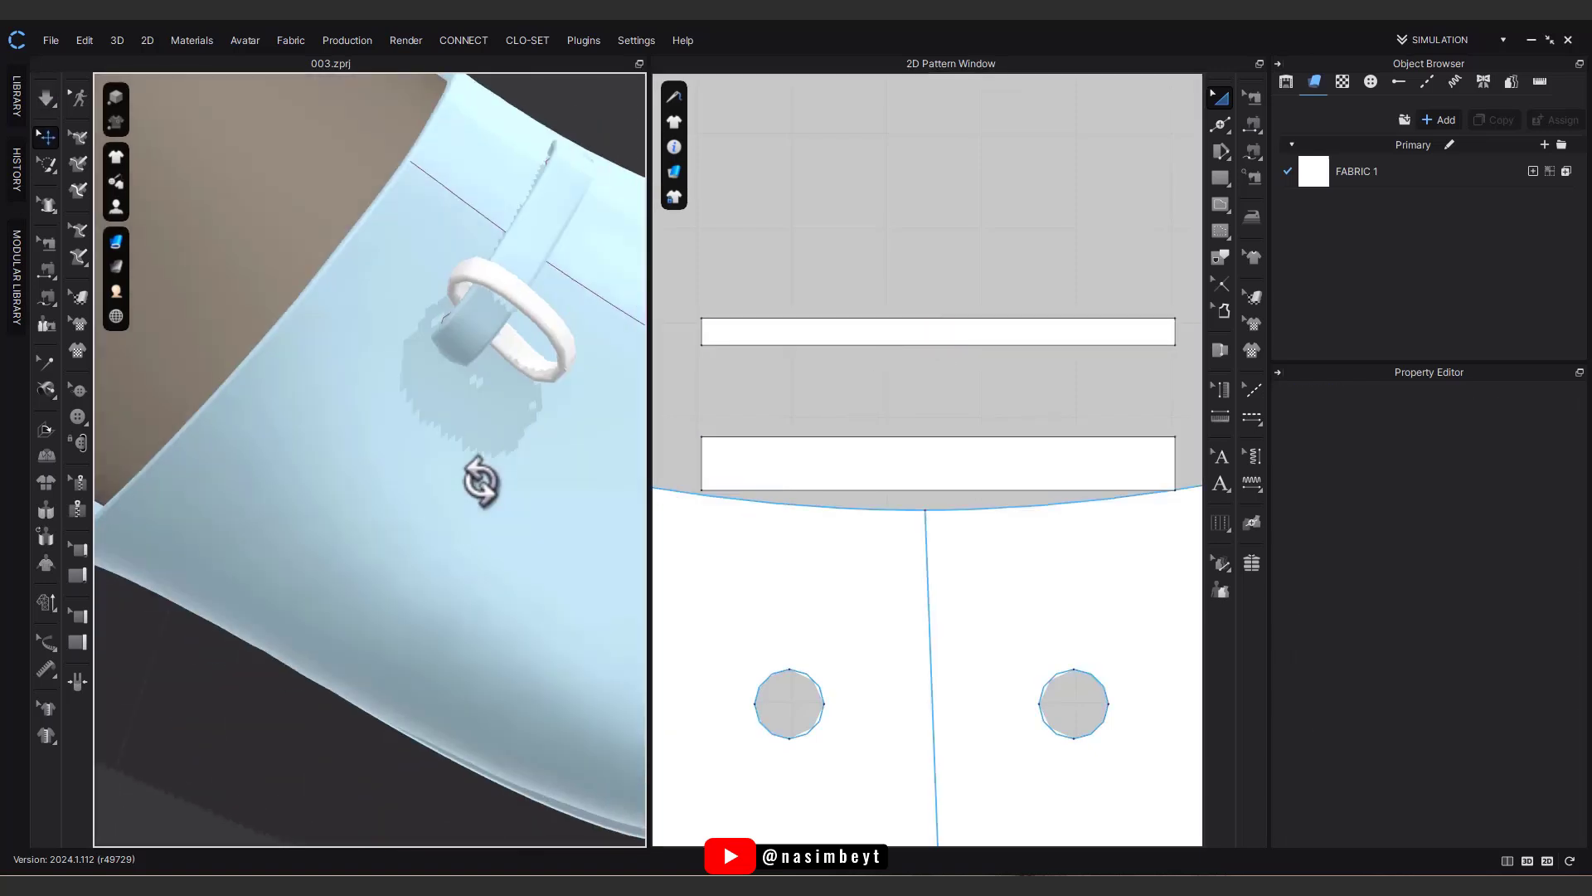
# Step: Scale the hanging ring's narrow strip shorter, to a line length of about 7.78 cm, and simulate the smaller ring
pyautogui.moveTo(518, 407); pyautogui.dragTo(351, 510, button='middle')
pyautogui.click(985, 329)
pyautogui.moveTo(1178, 332); pyautogui.dragTo(1173, 334, button='middle')
pyautogui.moveTo(1187, 334); pyautogui.dragTo(1112, 334)
pyautogui.moveTo(464, 348); pyautogui.dragTo(535, 322, button='right')
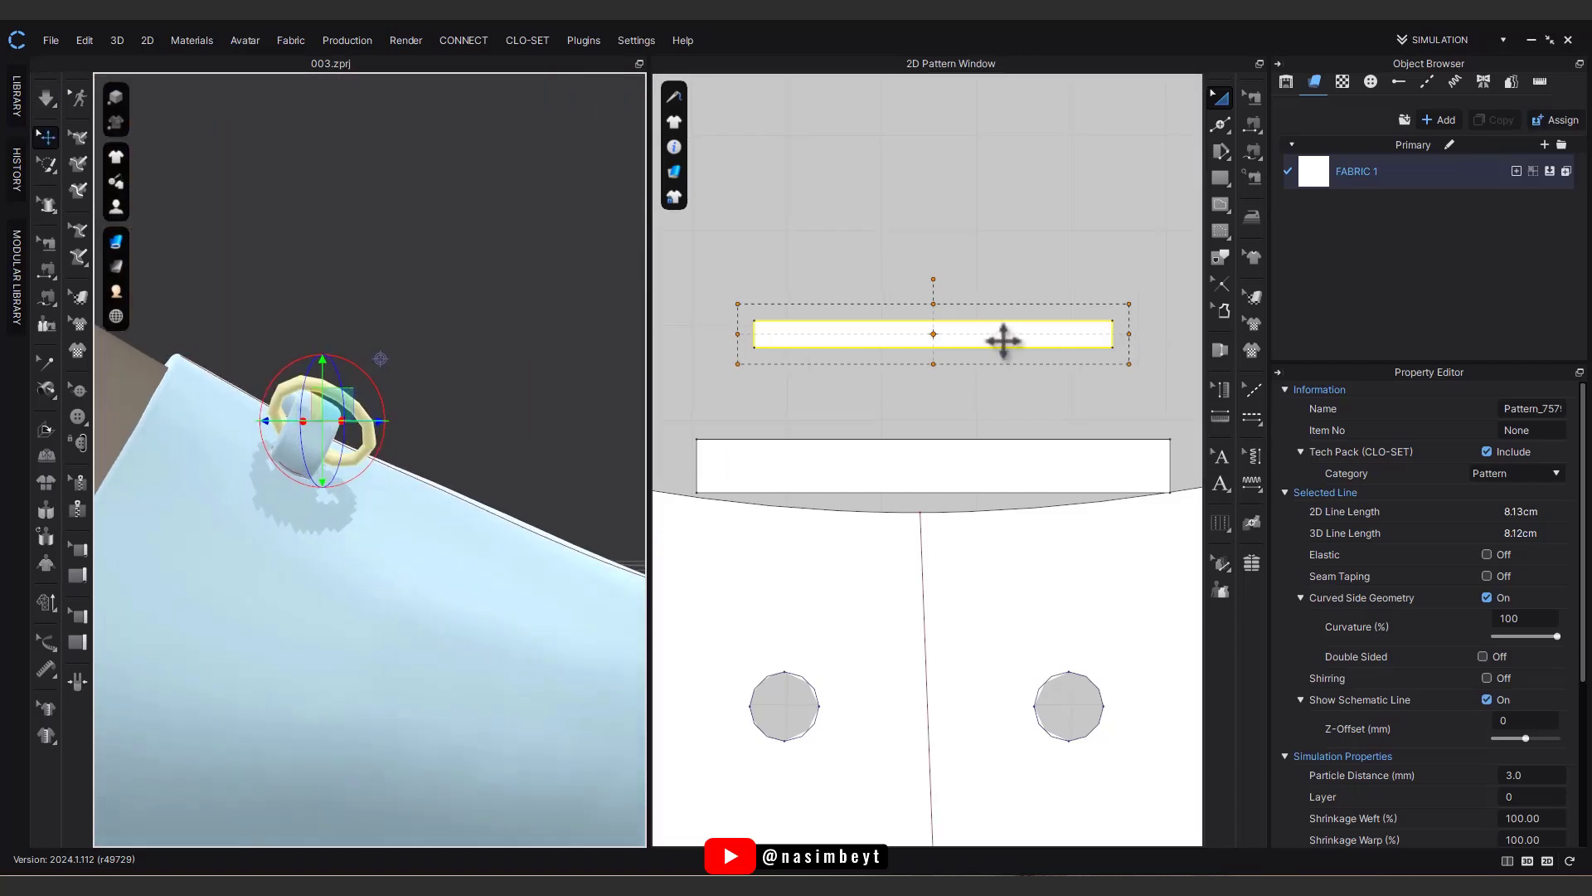
pyautogui.moveTo(1123, 341); pyautogui.dragTo(1116, 351)
pyautogui.press('space')
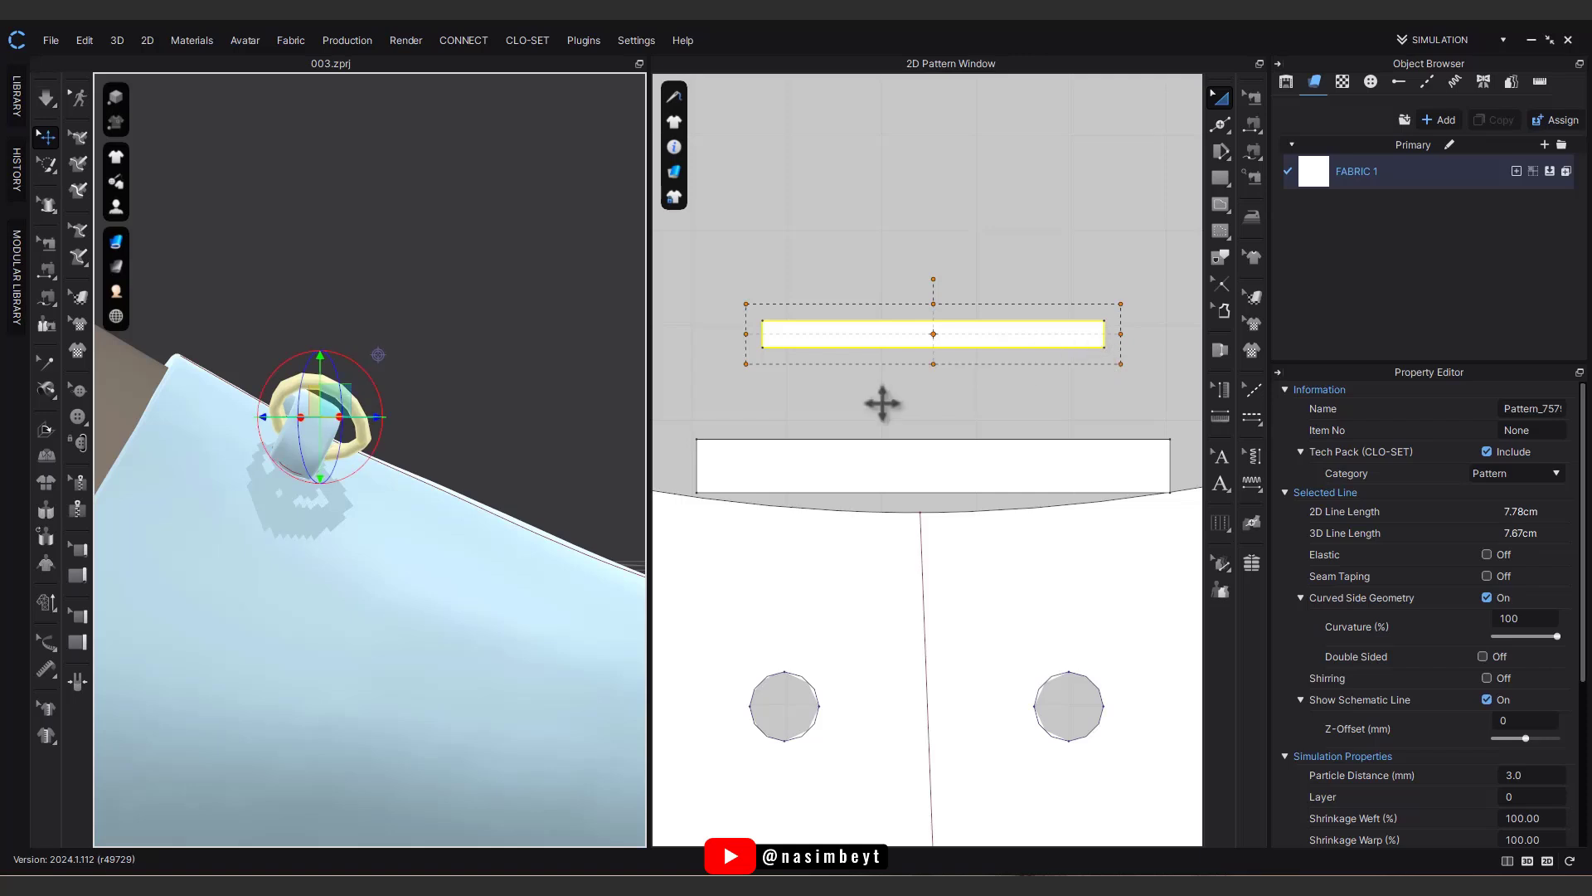
# Step: Paste a copy of the ring strip above the original in the 2D layout and freeze the original
pyautogui.moveTo(361, 507); pyautogui.dragTo(222, 577, button='right')
pyautogui.scroll(-3, 985, 415)
pyautogui.moveTo(987, 409); pyautogui.dragTo(907, 499, button='middle')
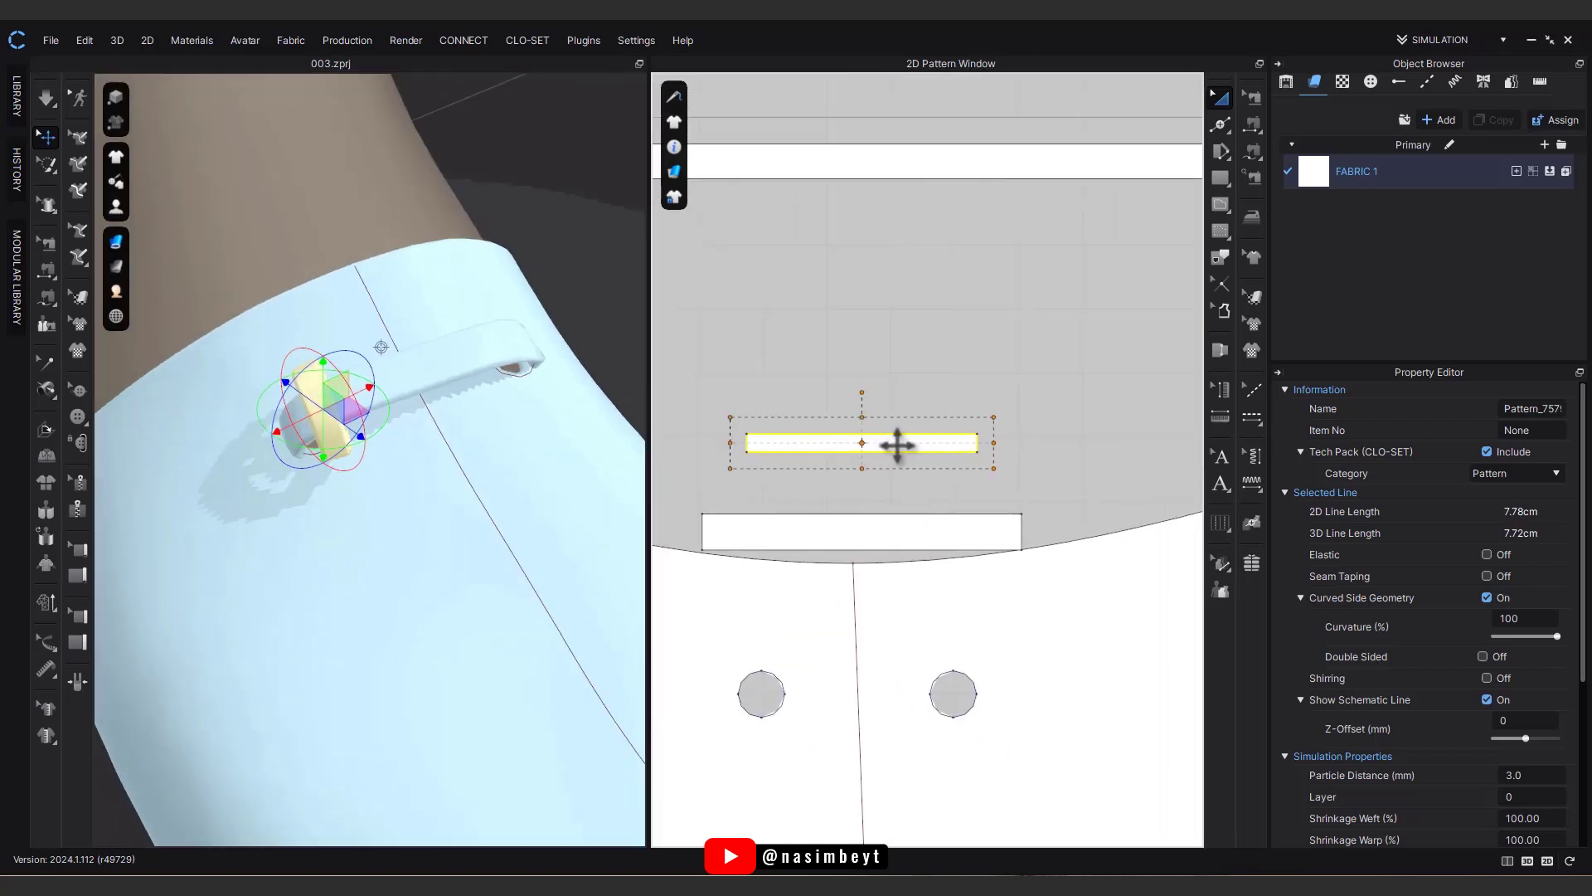
pyautogui.click(862, 396)
pyautogui.moveTo(498, 464); pyautogui.dragTo(531, 419, button='right')
pyautogui.rightClick(869, 443)
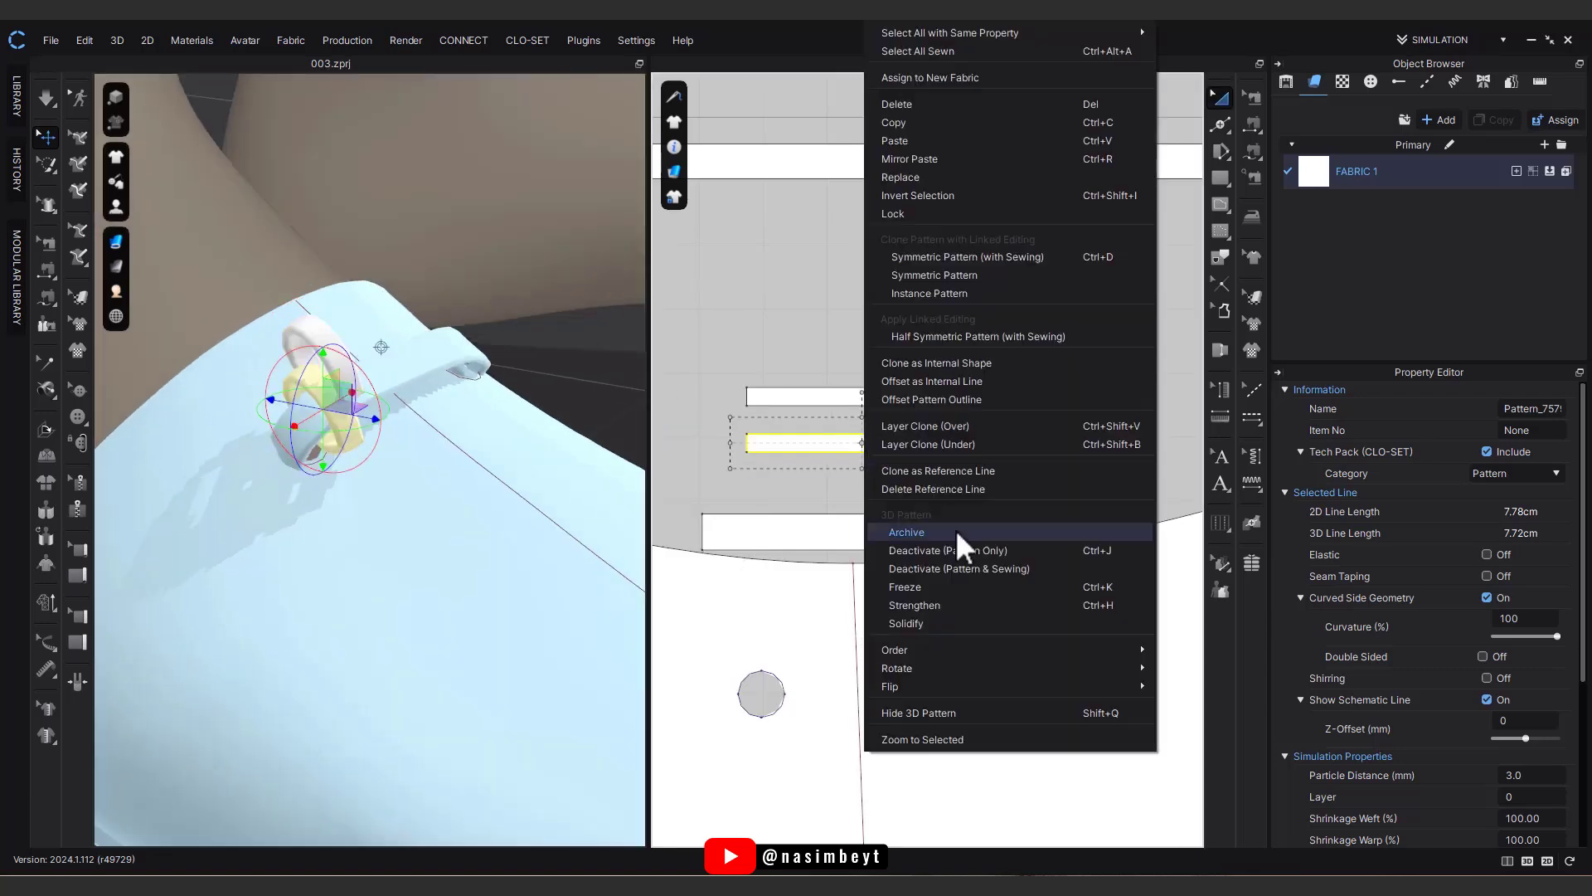
pyautogui.click(956, 587)
# Step: Move and rotate the copied ring to sit beside the hanging one in 3D, and shorten its strip to about 5.57 cm
pyautogui.moveTo(523, 530); pyautogui.dragTo(496, 479, button='right')
pyautogui.click(310, 328)
pyautogui.moveTo(415, 352); pyautogui.dragTo(456, 371, button='right')
pyautogui.moveTo(349, 335); pyautogui.dragTo(241, 342)
pyautogui.moveTo(356, 289); pyautogui.dragTo(373, 318)
pyautogui.moveTo(315, 316); pyautogui.dragTo(316, 334)
pyautogui.moveTo(332, 365); pyautogui.dragTo(357, 408, button='right')
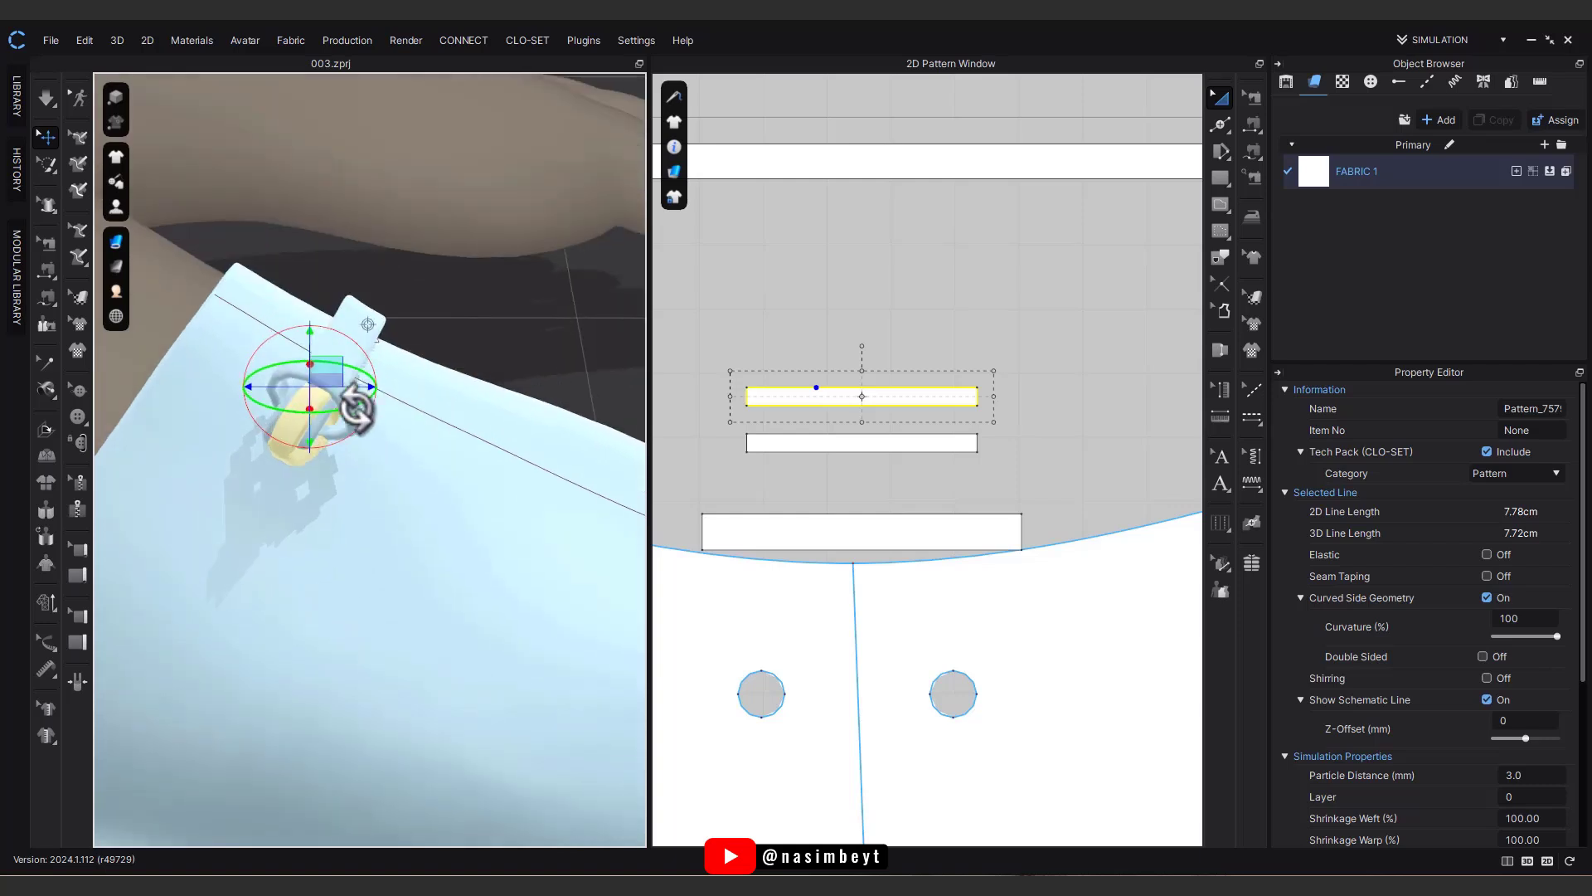
pyautogui.moveTo(365, 391); pyautogui.dragTo(422, 395)
pyautogui.moveTo(424, 423); pyautogui.dragTo(514, 320, button='right')
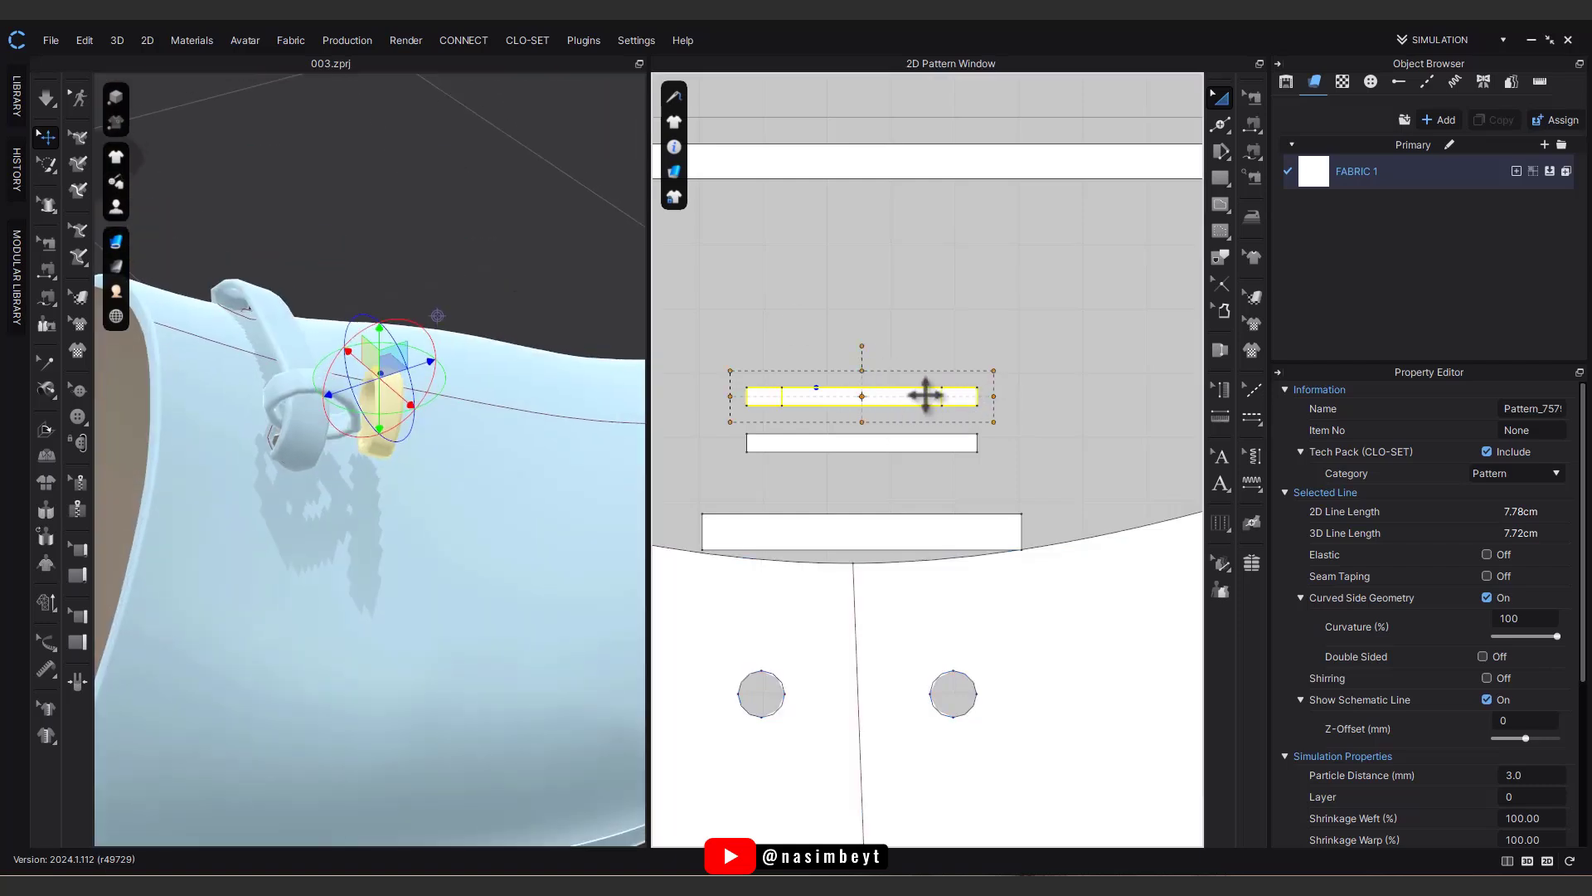
pyautogui.press('Delete')
pyautogui.moveTo(508, 426)
pyautogui.mouseDown(button='right')
pyautogui.moveTo(597, 405)
pyautogui.moveTo(518, 415)
pyautogui.mouseUp(button='right')
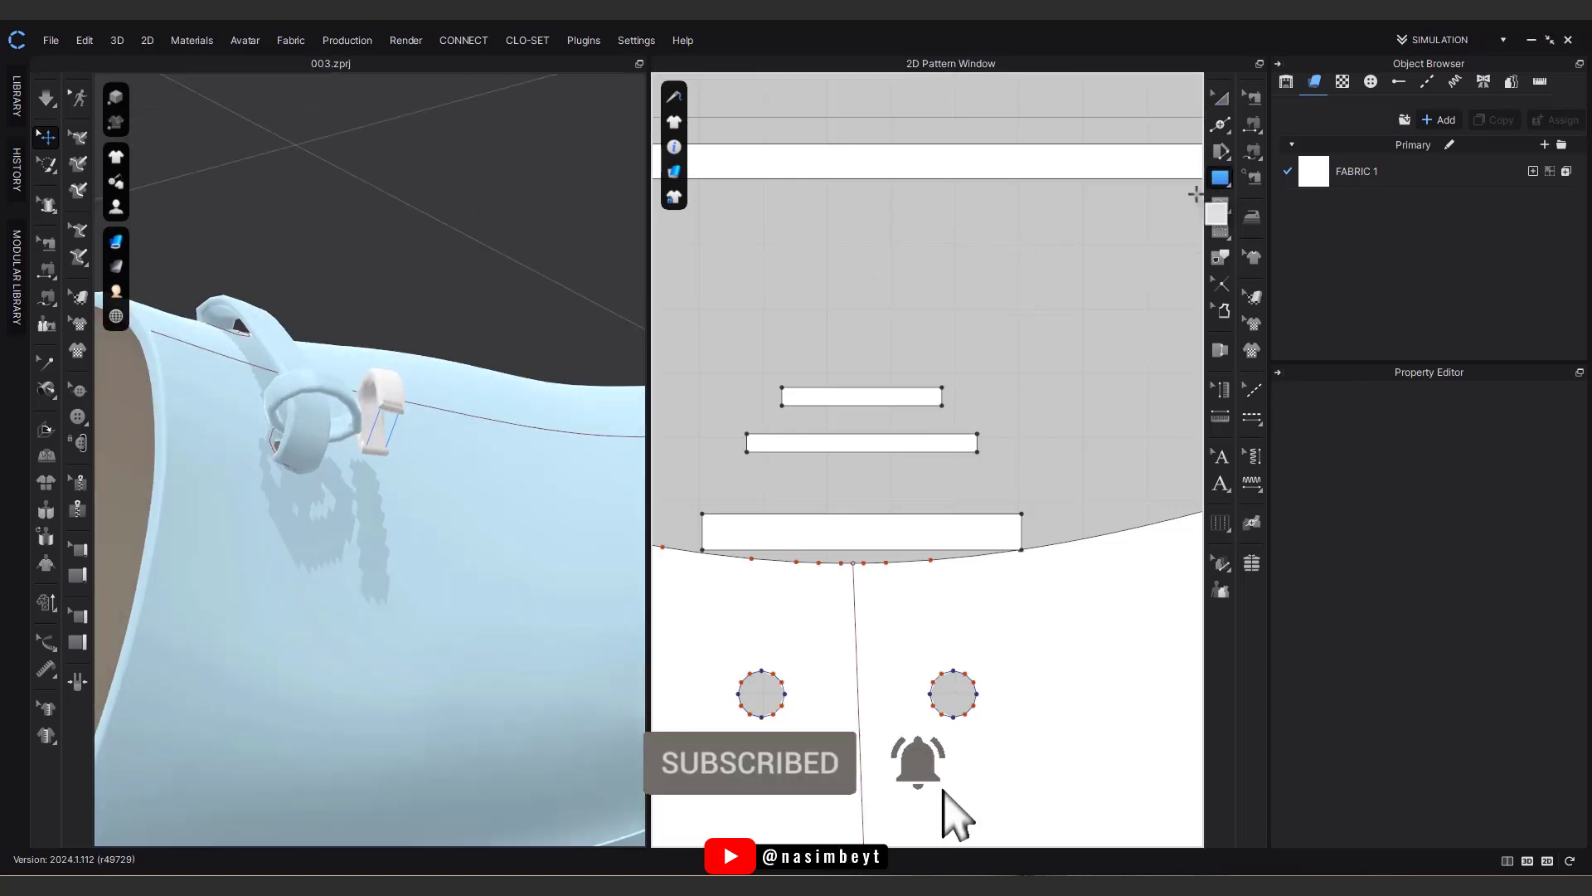
# Step: Draw a circular pattern with an outline of about 1.99 cm over the shortened strip's upper edge
pyautogui.click(1230, 181)
pyautogui.click(1293, 198)
pyautogui.scroll(4, 787, 396)
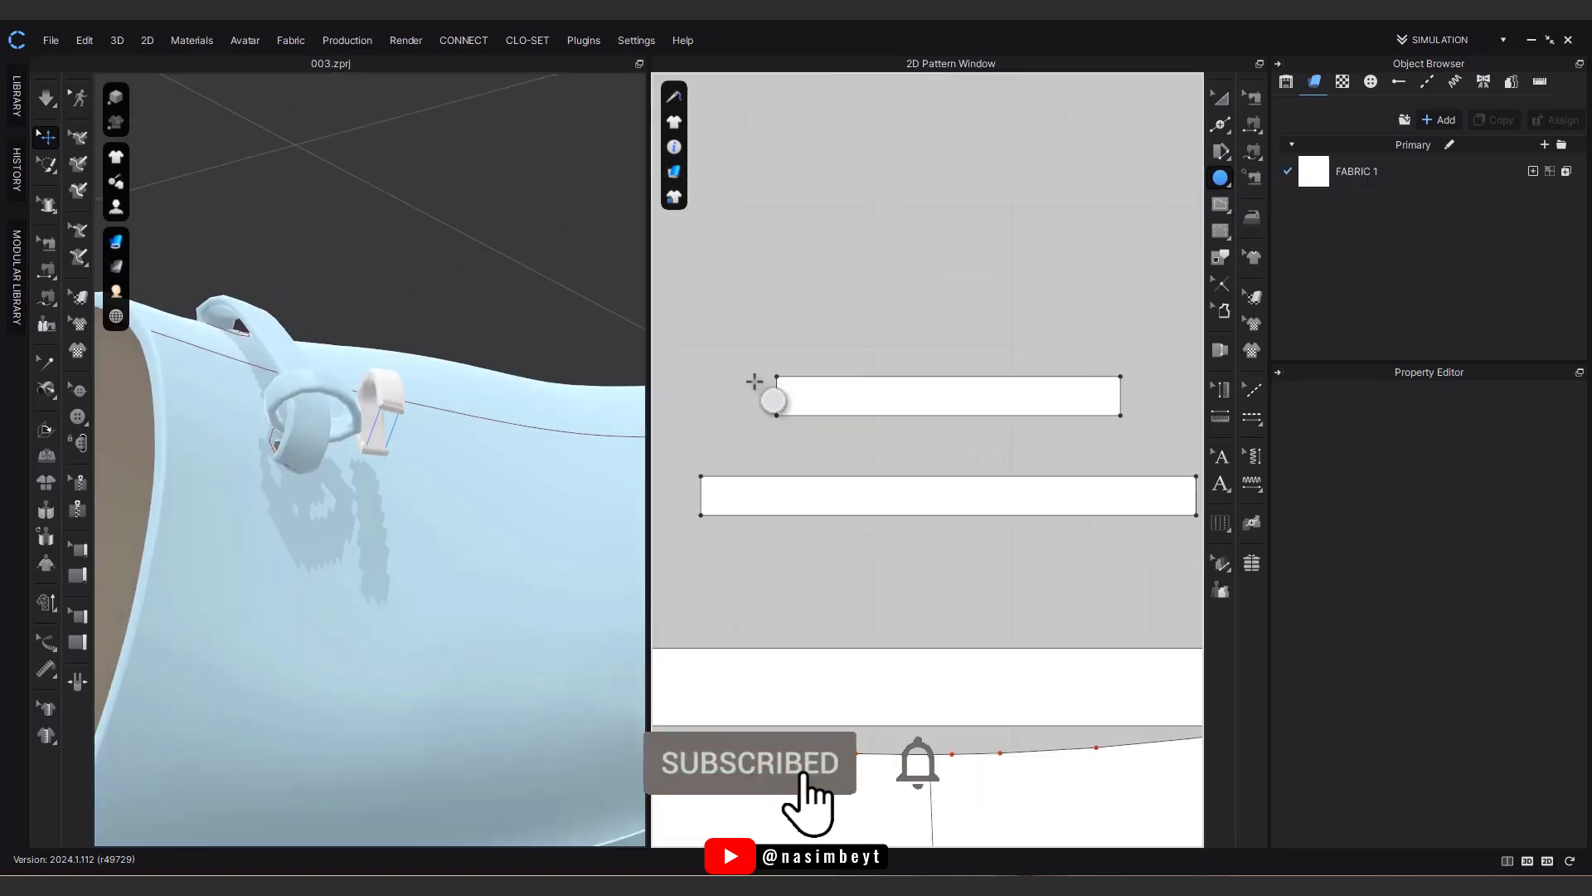
pyautogui.moveTo(867, 374); pyautogui.dragTo(884, 392)
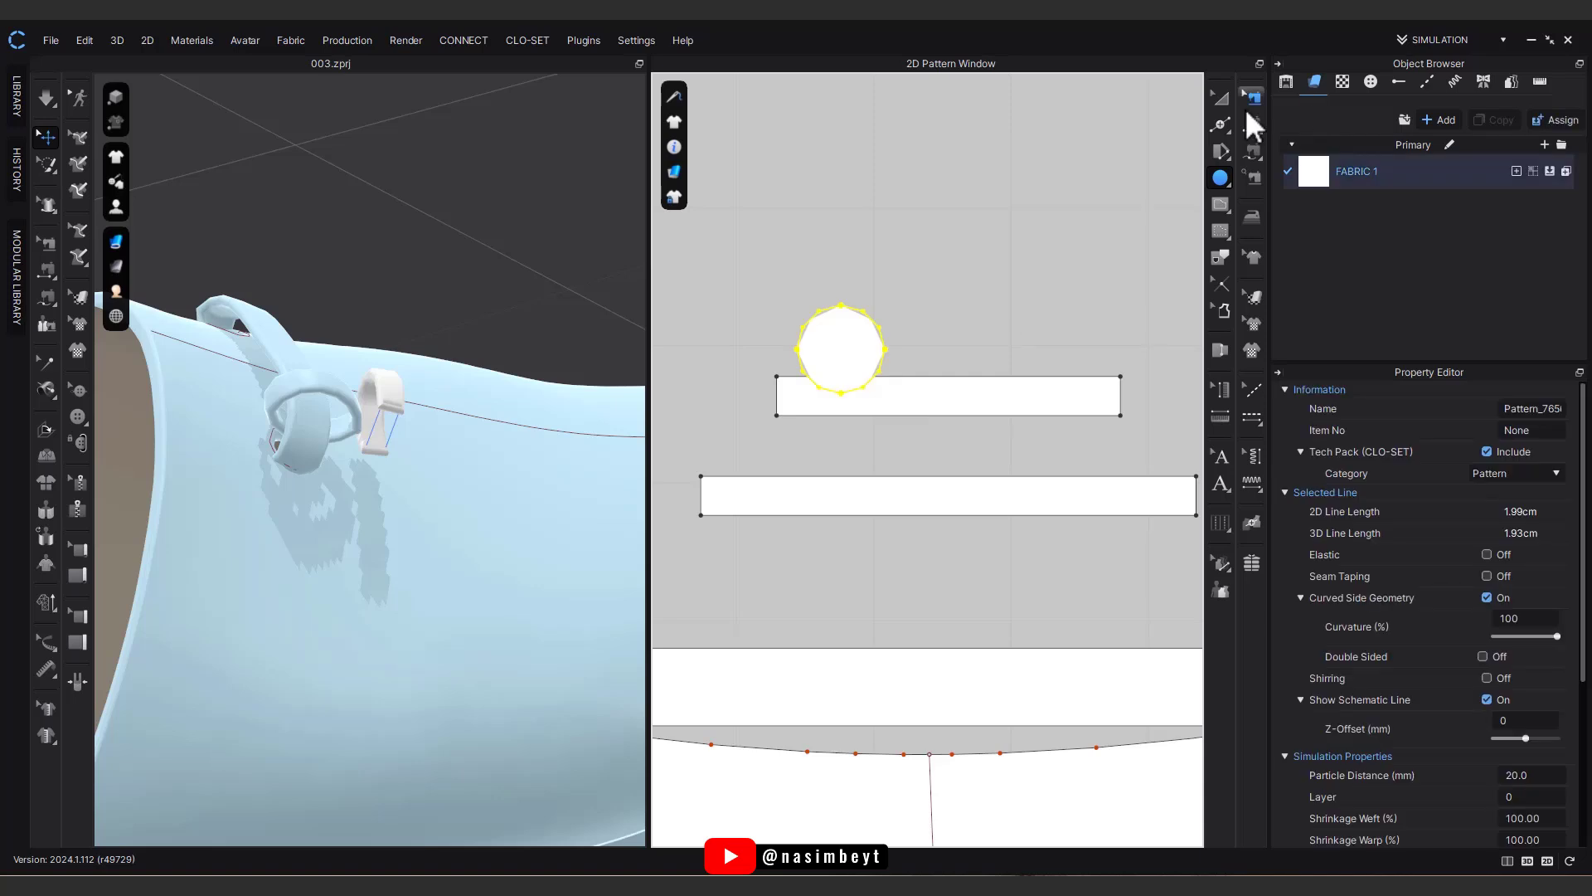
# Step: Simulate the shortened copy so that it closes into a small ring
pyautogui.click(1219, 98)
pyautogui.rightClick(973, 386)
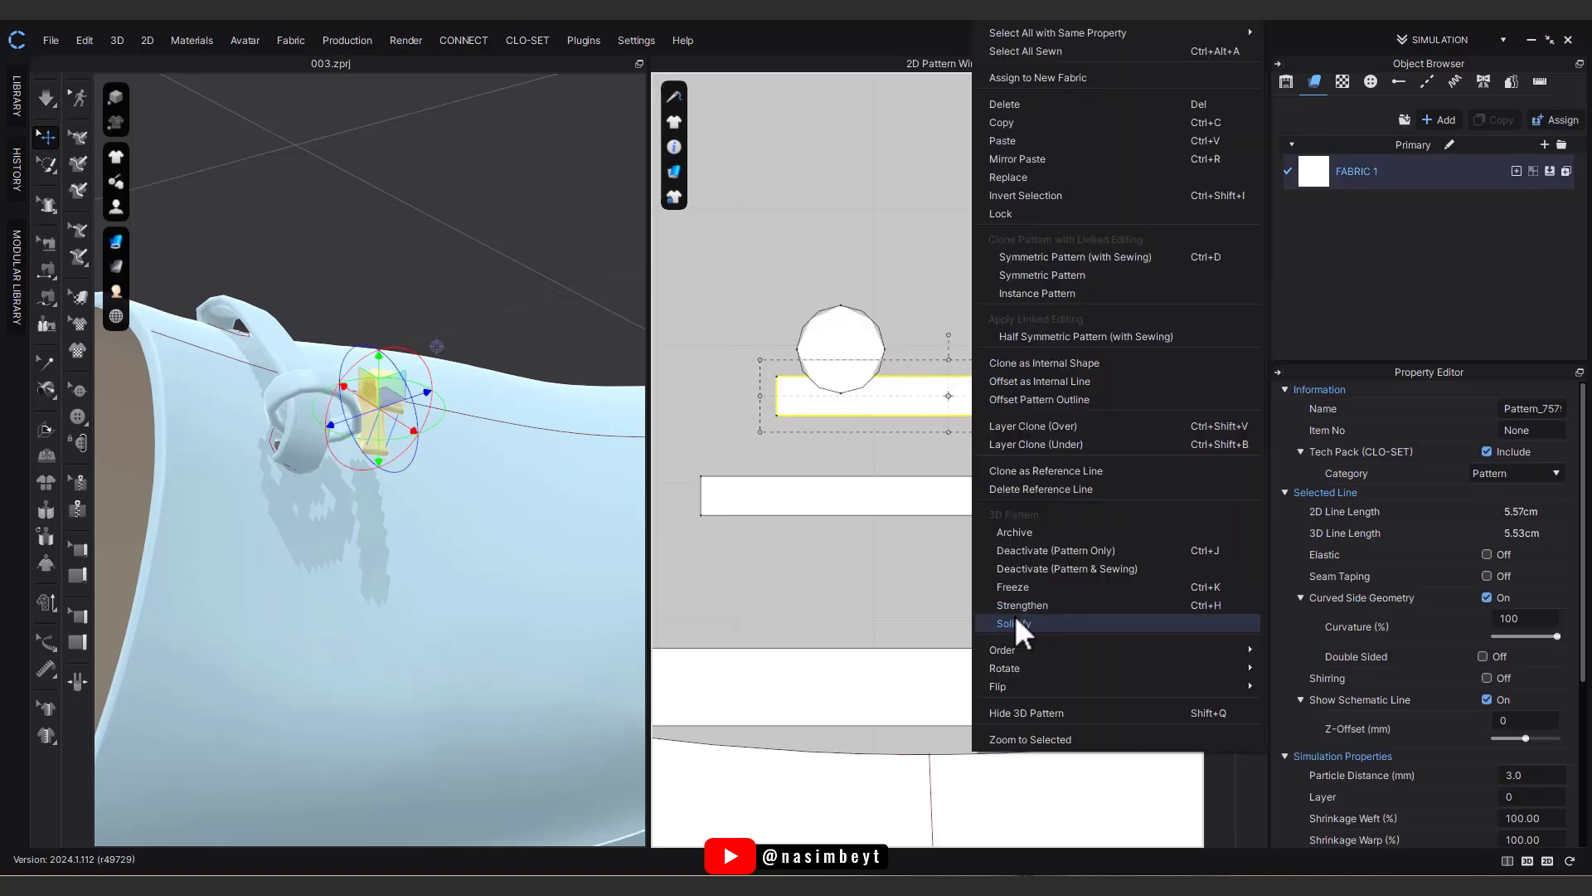
pyautogui.click(1027, 589)
pyautogui.press('space')
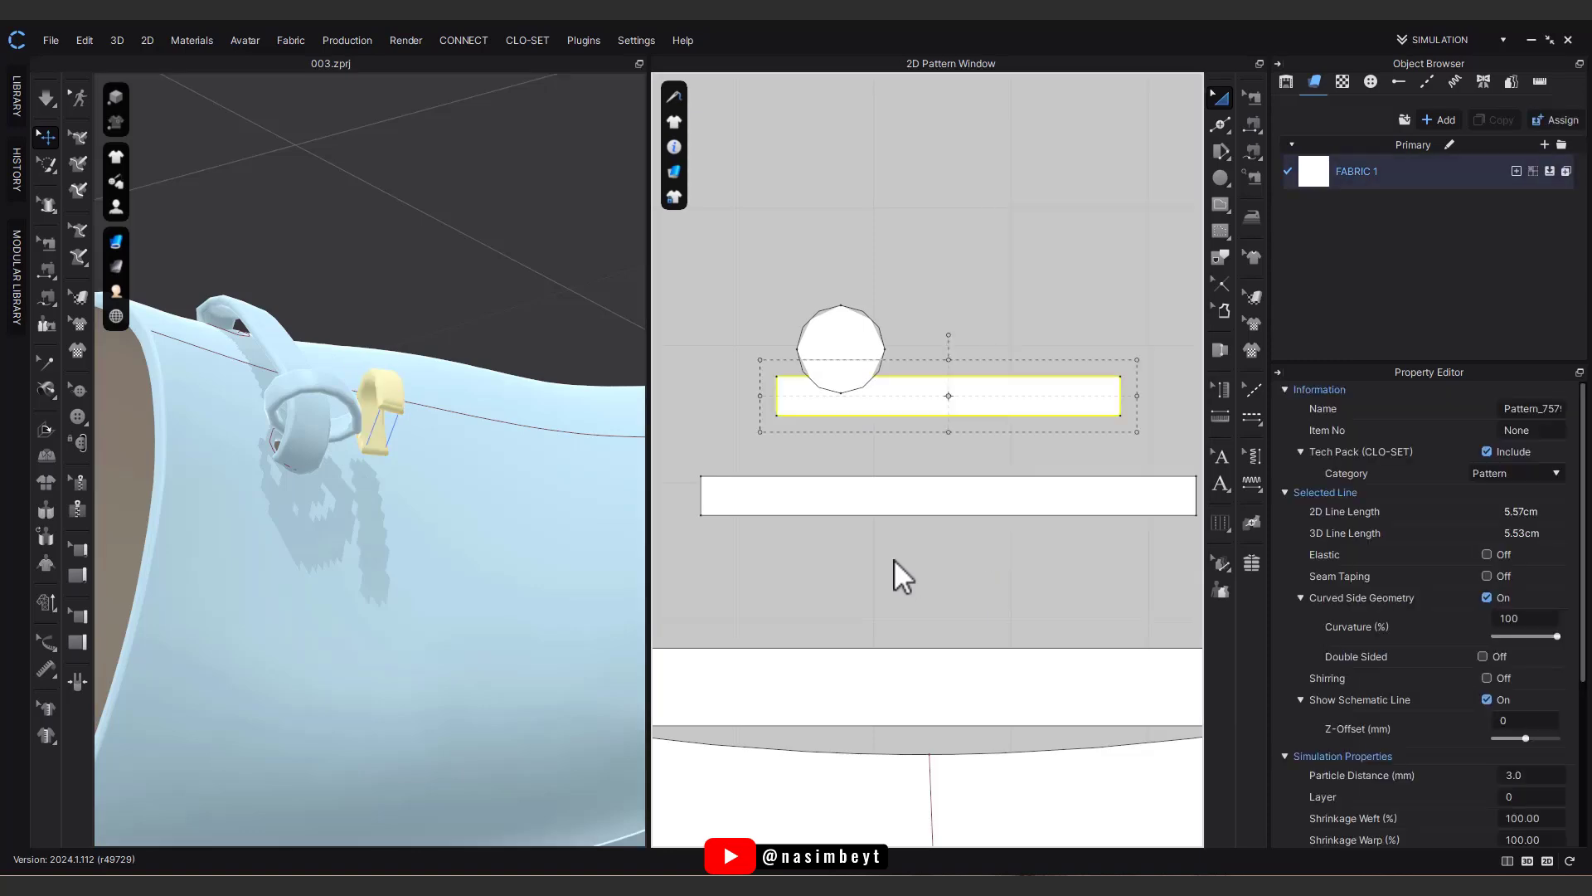
pyautogui.press('space')
pyautogui.moveTo(388, 502)
pyautogui.mouseDown(button='right')
pyautogui.moveTo(519, 462)
pyautogui.moveTo(414, 513)
pyautogui.mouseUp(button='right')
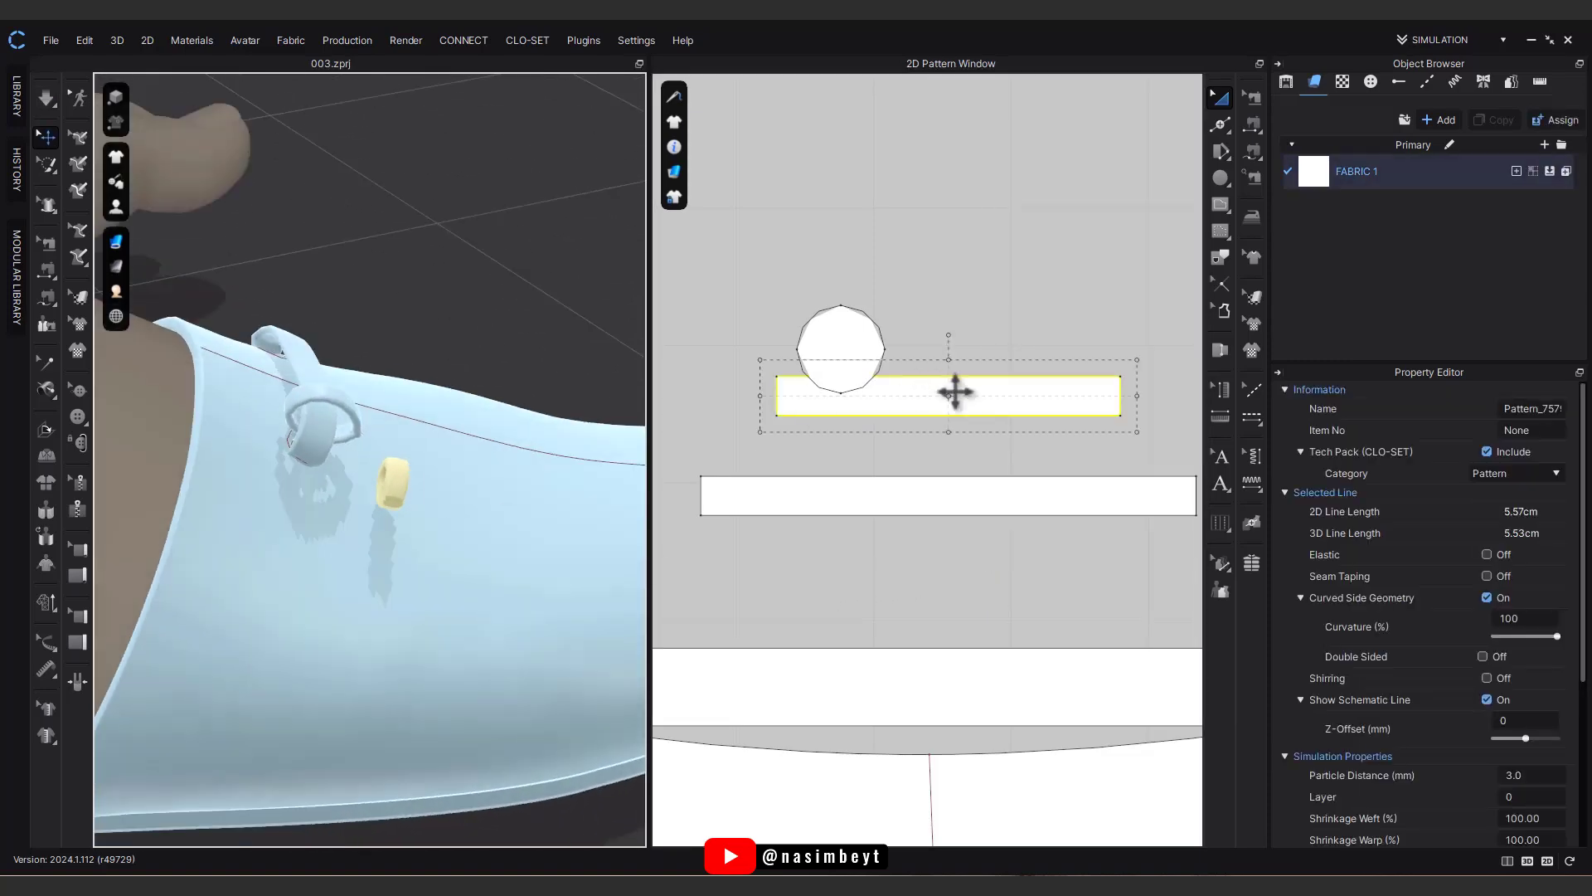
pyautogui.rightClick(967, 393)
pyautogui.click(1046, 568)
# Step: Reset the 2D arrangement of the circle in the 3D scene
pyautogui.click(868, 358)
pyautogui.scroll(-5, 537, 390)
pyautogui.moveTo(536, 390); pyautogui.dragTo(260, 320, button='right')
pyautogui.scroll(4, 267, 309)
pyautogui.moveTo(266, 309); pyautogui.dragTo(393, 306, button='middle')
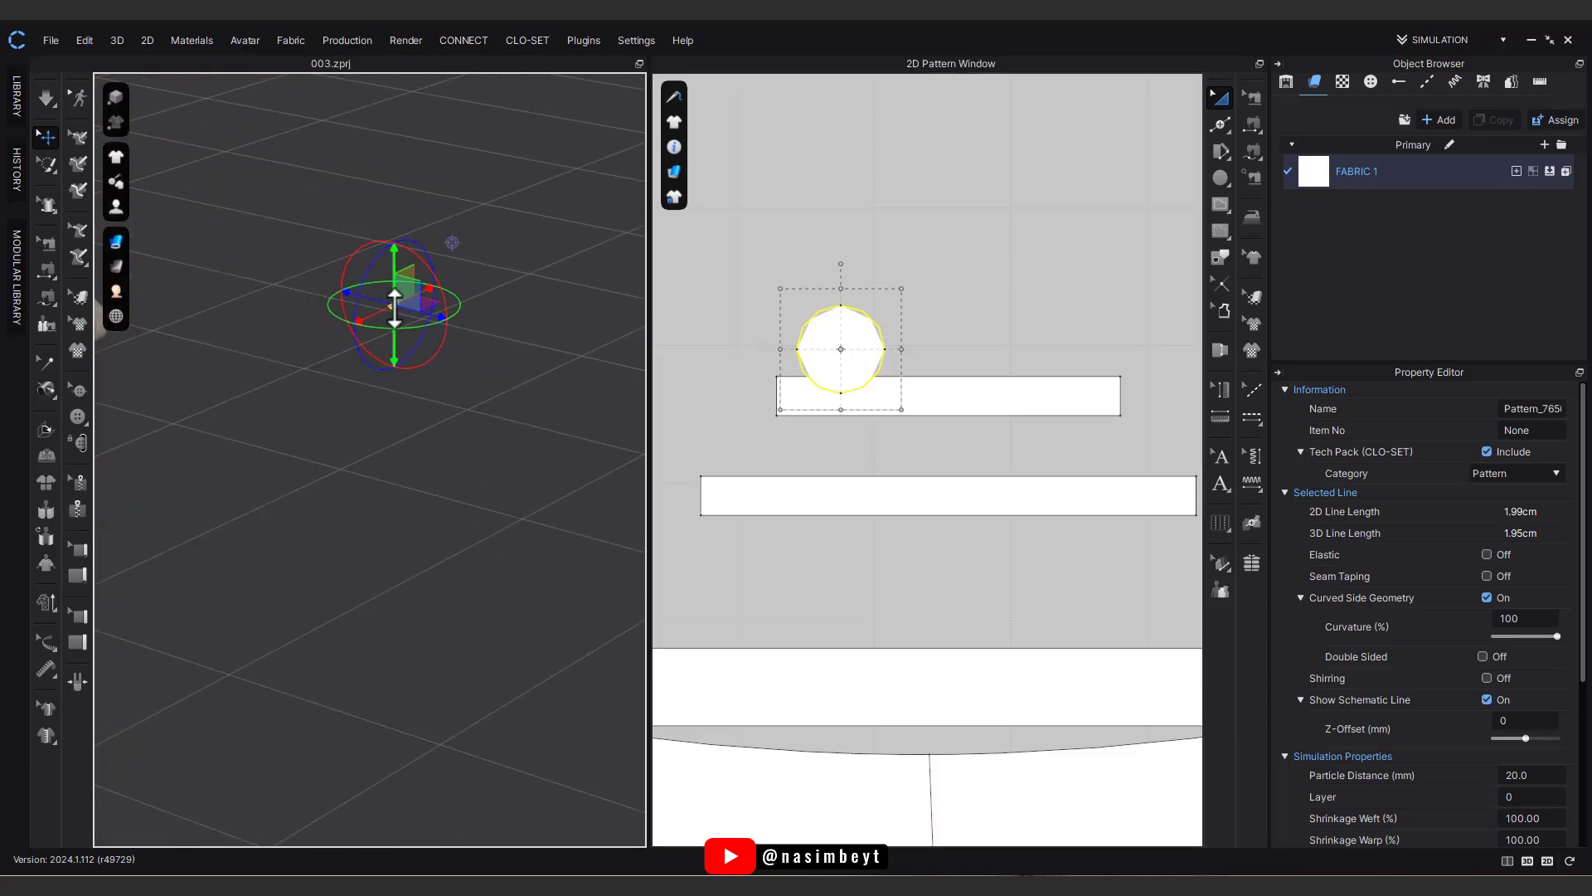
pyautogui.rightClick(394, 306)
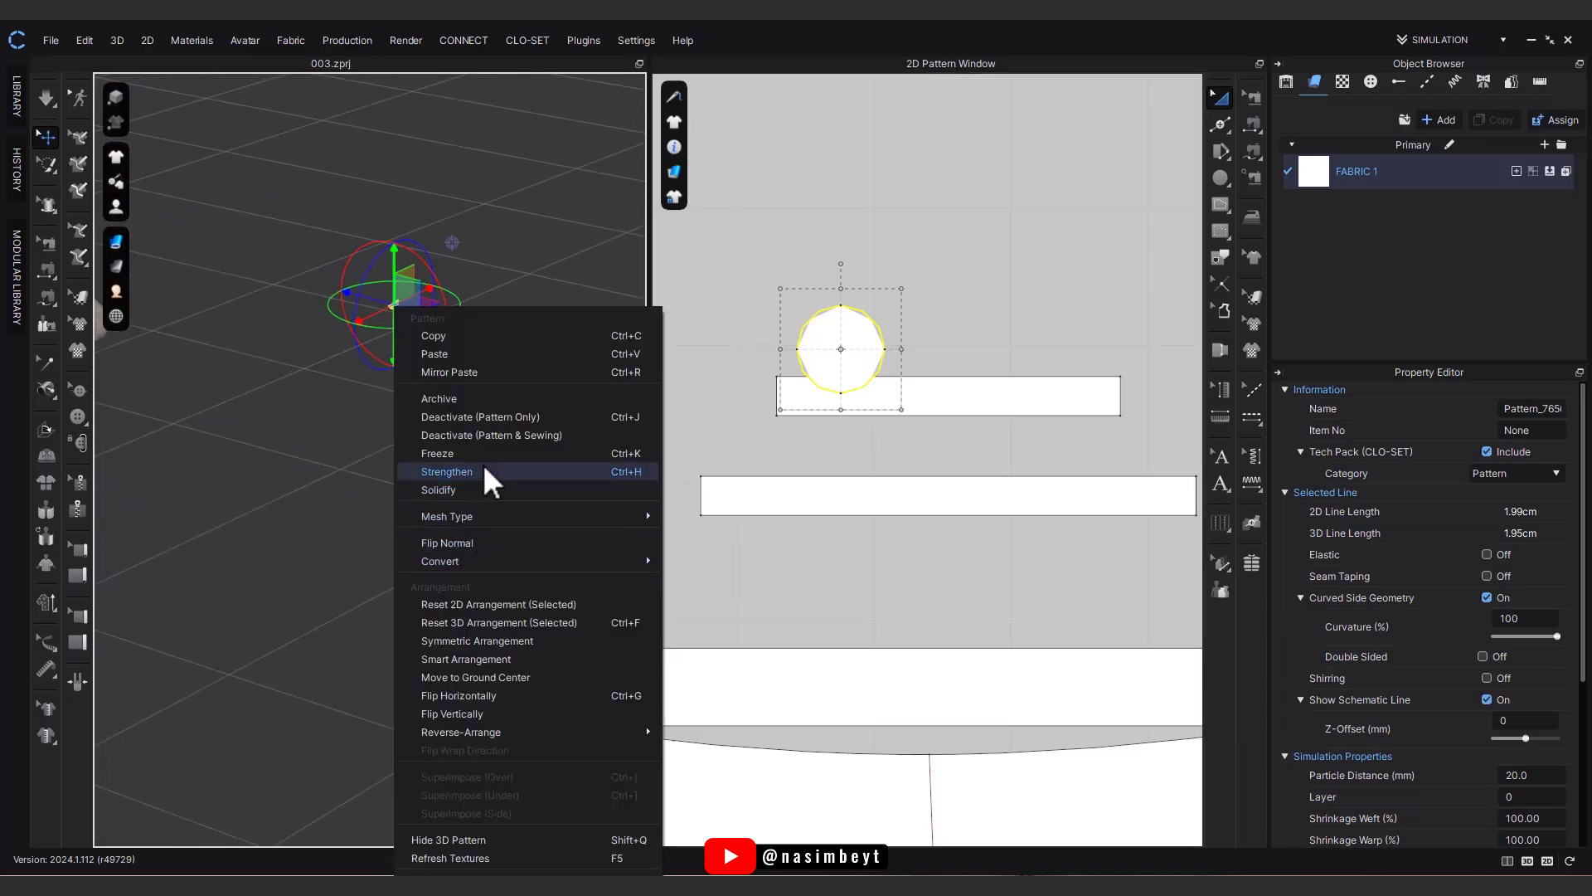
pyautogui.click(507, 604)
# Step: Move the circle onto the strap just above the small ring in 3D and turn it parallel to the ring's opening
pyautogui.scroll(-2, 476, 420)
pyautogui.moveTo(476, 420); pyautogui.dragTo(665, 424, button='middle')
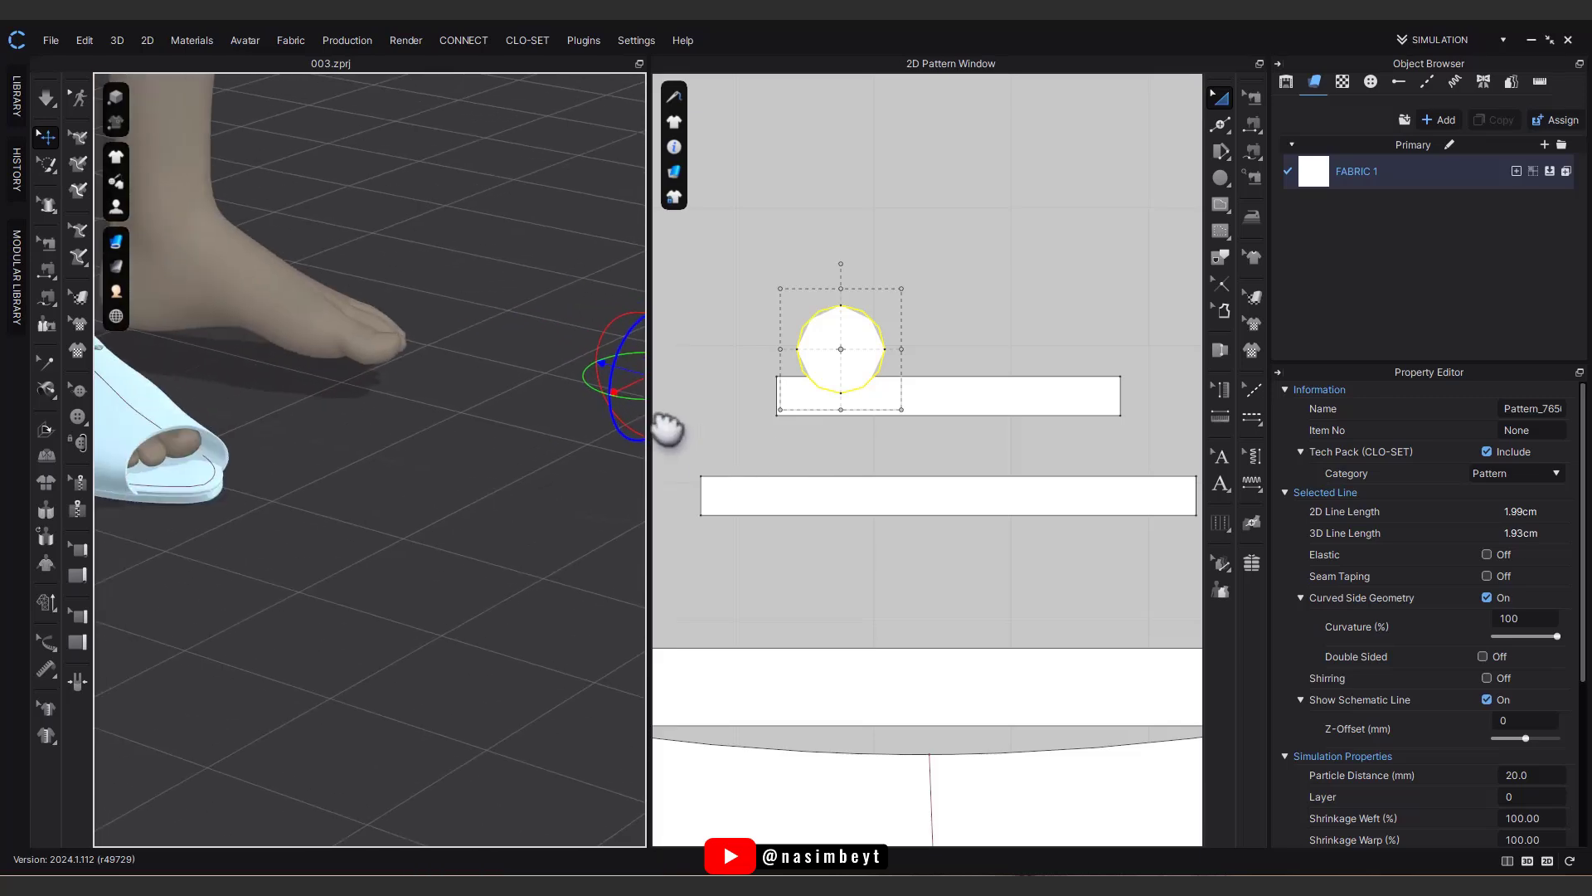
pyautogui.moveTo(241, 517); pyautogui.dragTo(119, 541, button='right')
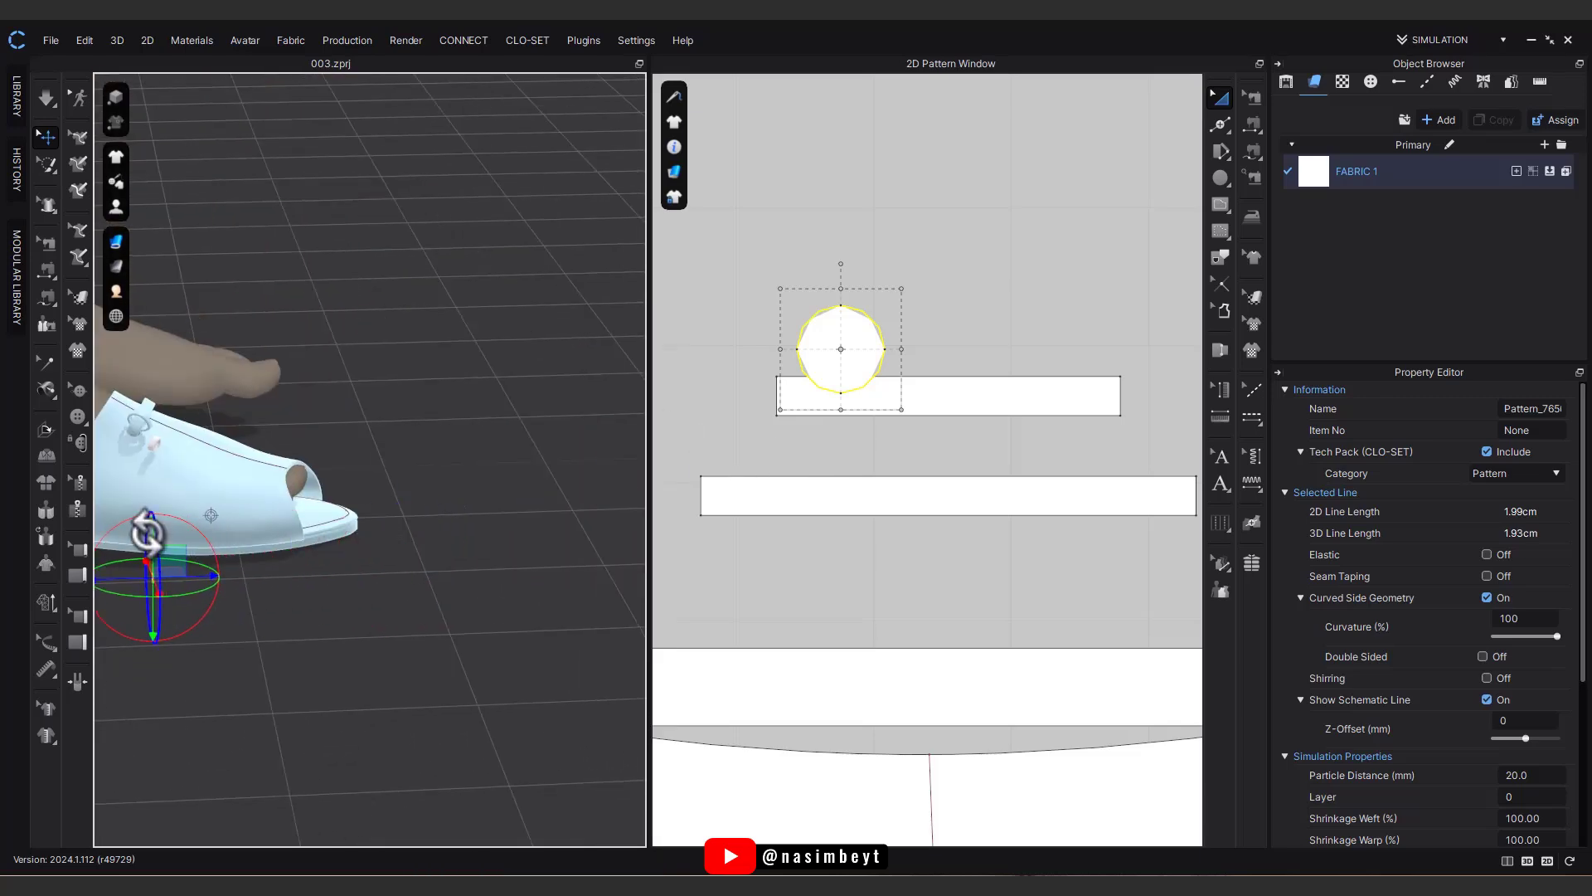
pyautogui.moveTo(138, 443); pyautogui.dragTo(331, 451, button='middle')
pyautogui.scroll(7, 319, 470)
pyautogui.moveTo(316, 472); pyautogui.dragTo(347, 487, button='right')
pyautogui.moveTo(233, 363); pyautogui.dragTo(357, 491)
pyautogui.moveTo(118, 246)
pyautogui.click(207, 296)
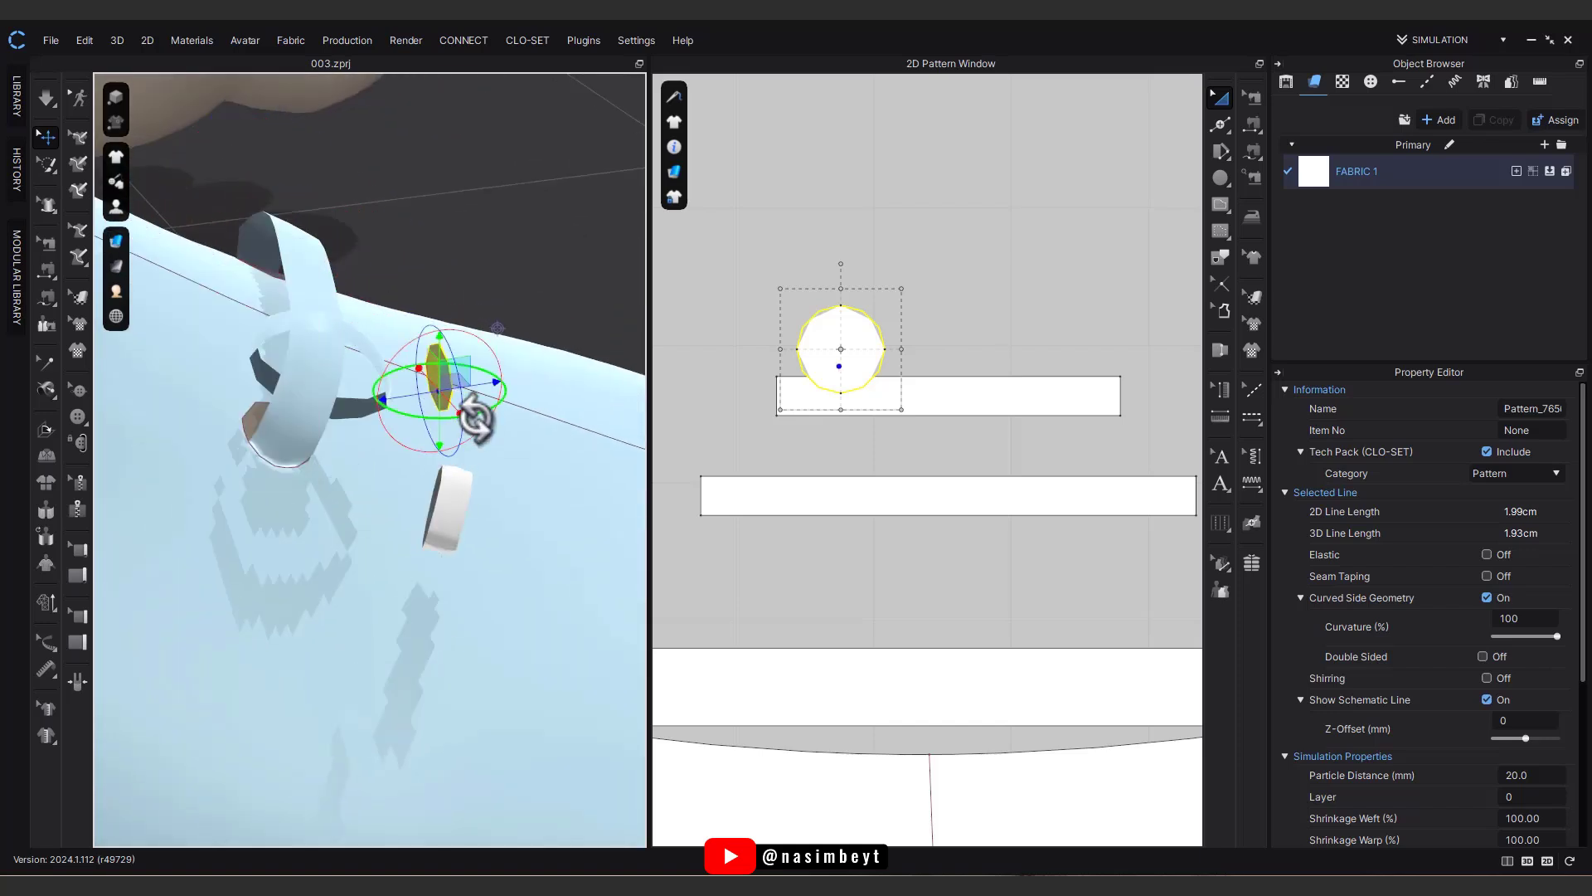
pyautogui.moveTo(451, 413); pyautogui.dragTo(456, 431)
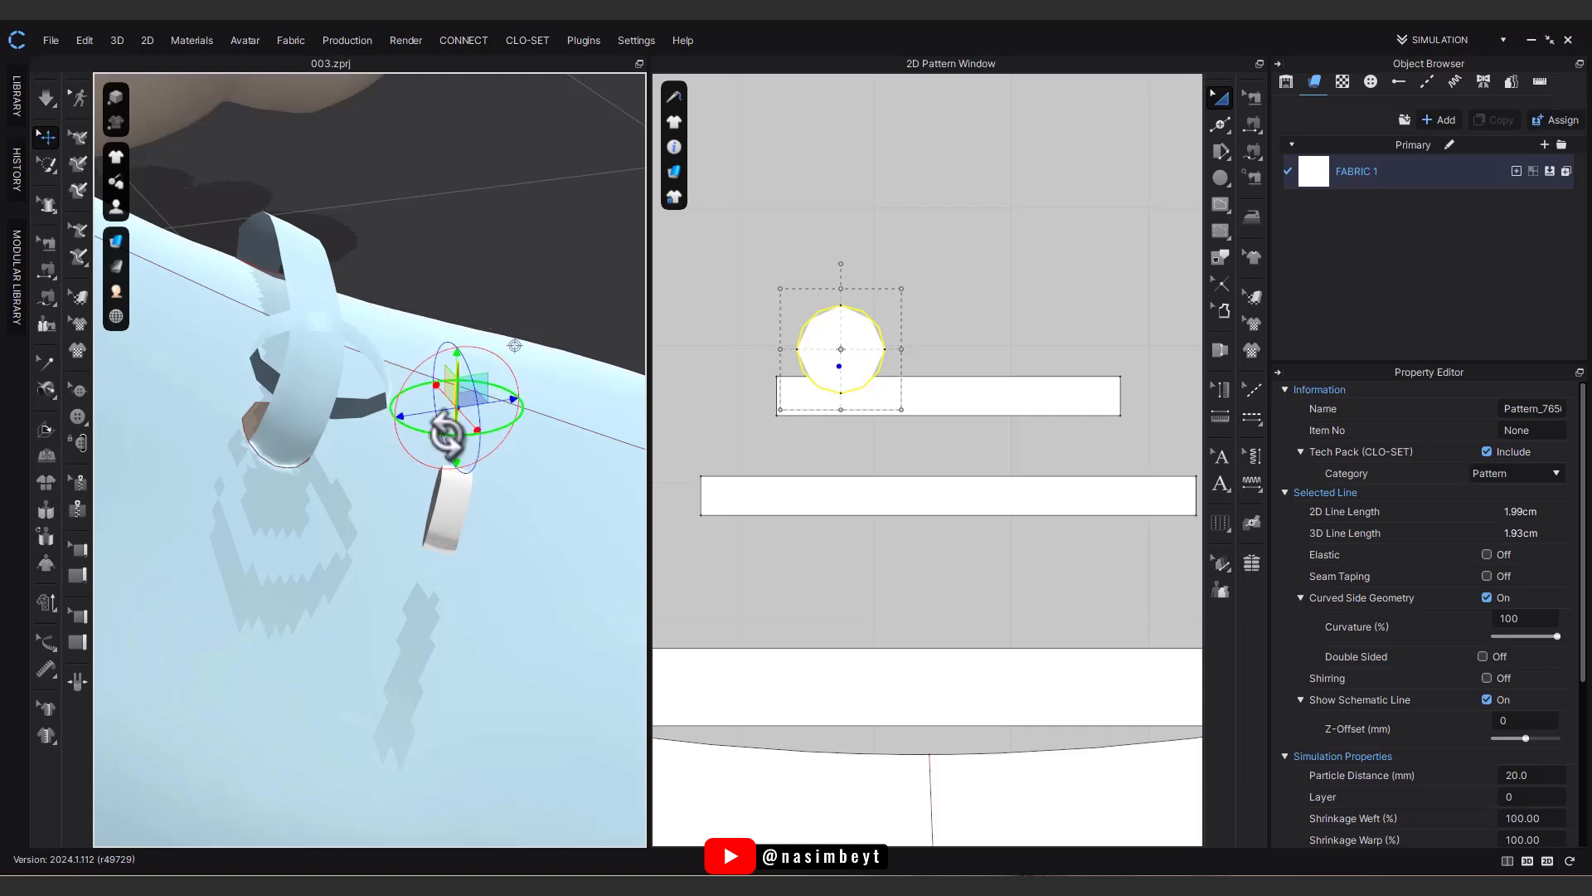
# Step: Restore the display of garment thickness and freeze the small ring
pyautogui.moveTo(118, 245)
pyautogui.click(166, 270)
pyautogui.click(458, 505)
pyautogui.rightClick(458, 506)
pyautogui.click(519, 354)
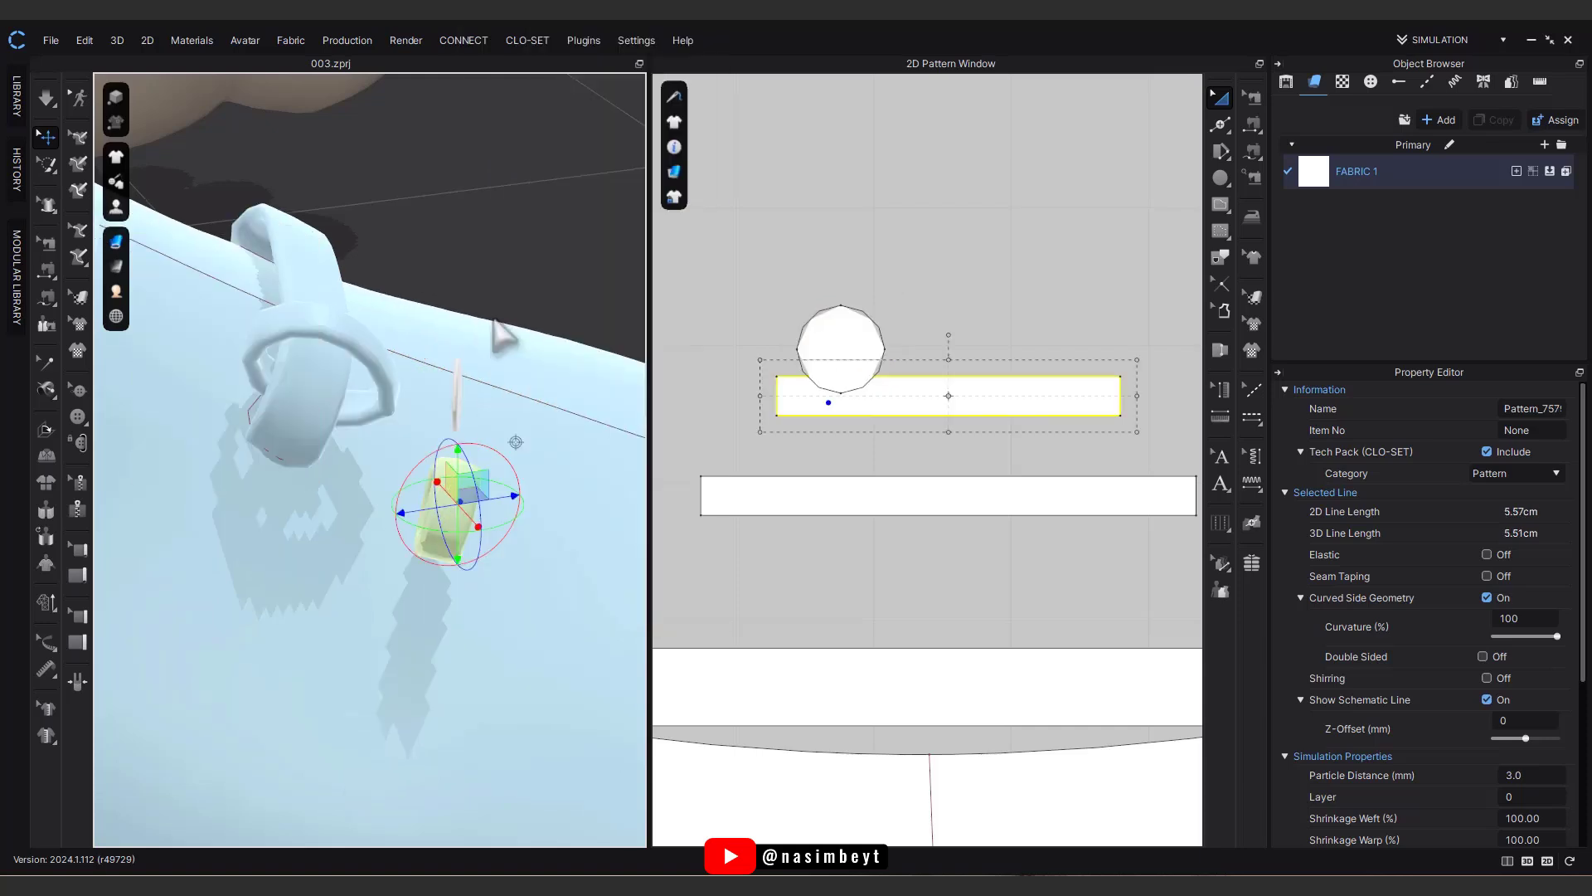
# Step: Sew the circle's whole outline to the upper long edge of the small ring's strip with free sewing
pyautogui.click(871, 359)
pyautogui.click(1254, 153)
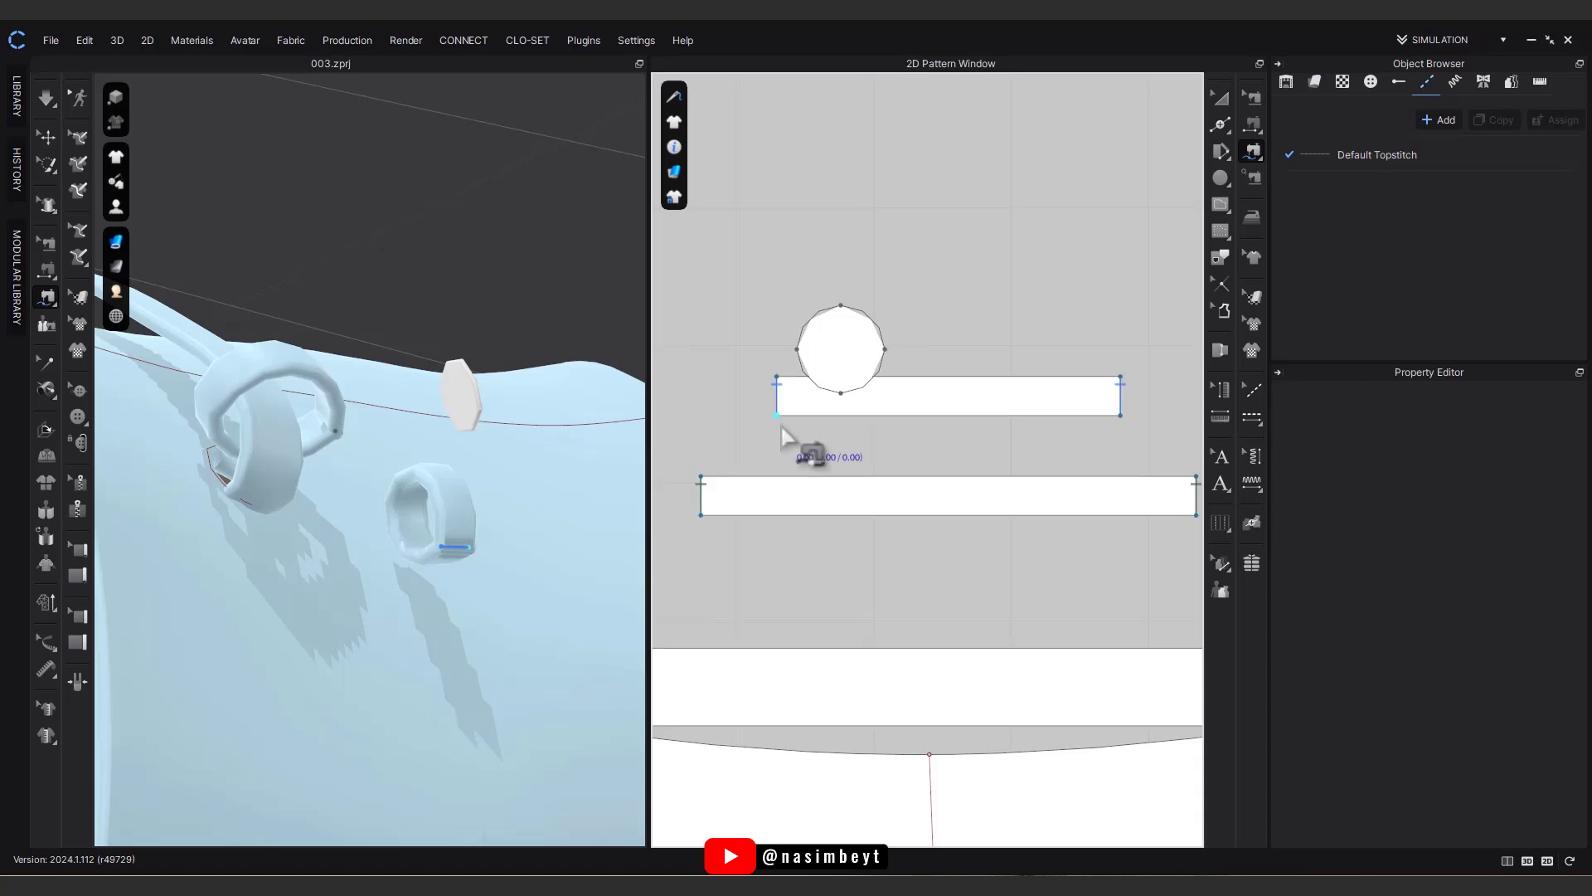
pyautogui.click(891, 377)
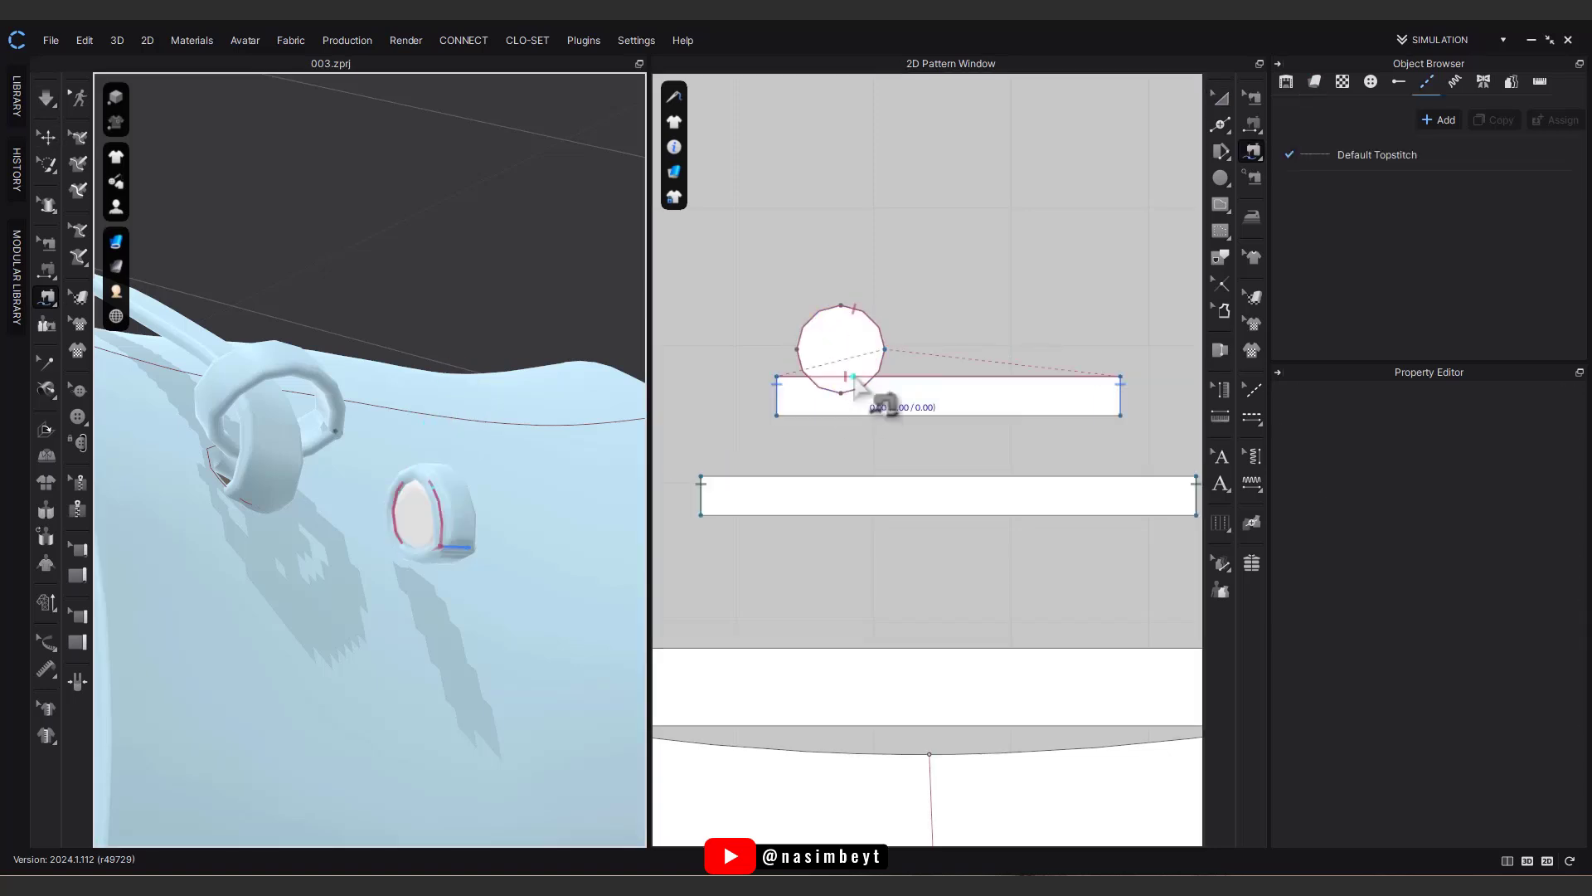
# Step: Draw a short horizontal internal line of about 0.23 cm across the centre of the circle
pyautogui.click(1221, 98)
pyautogui.rightClick(1226, 181)
pyautogui.click(1256, 177)
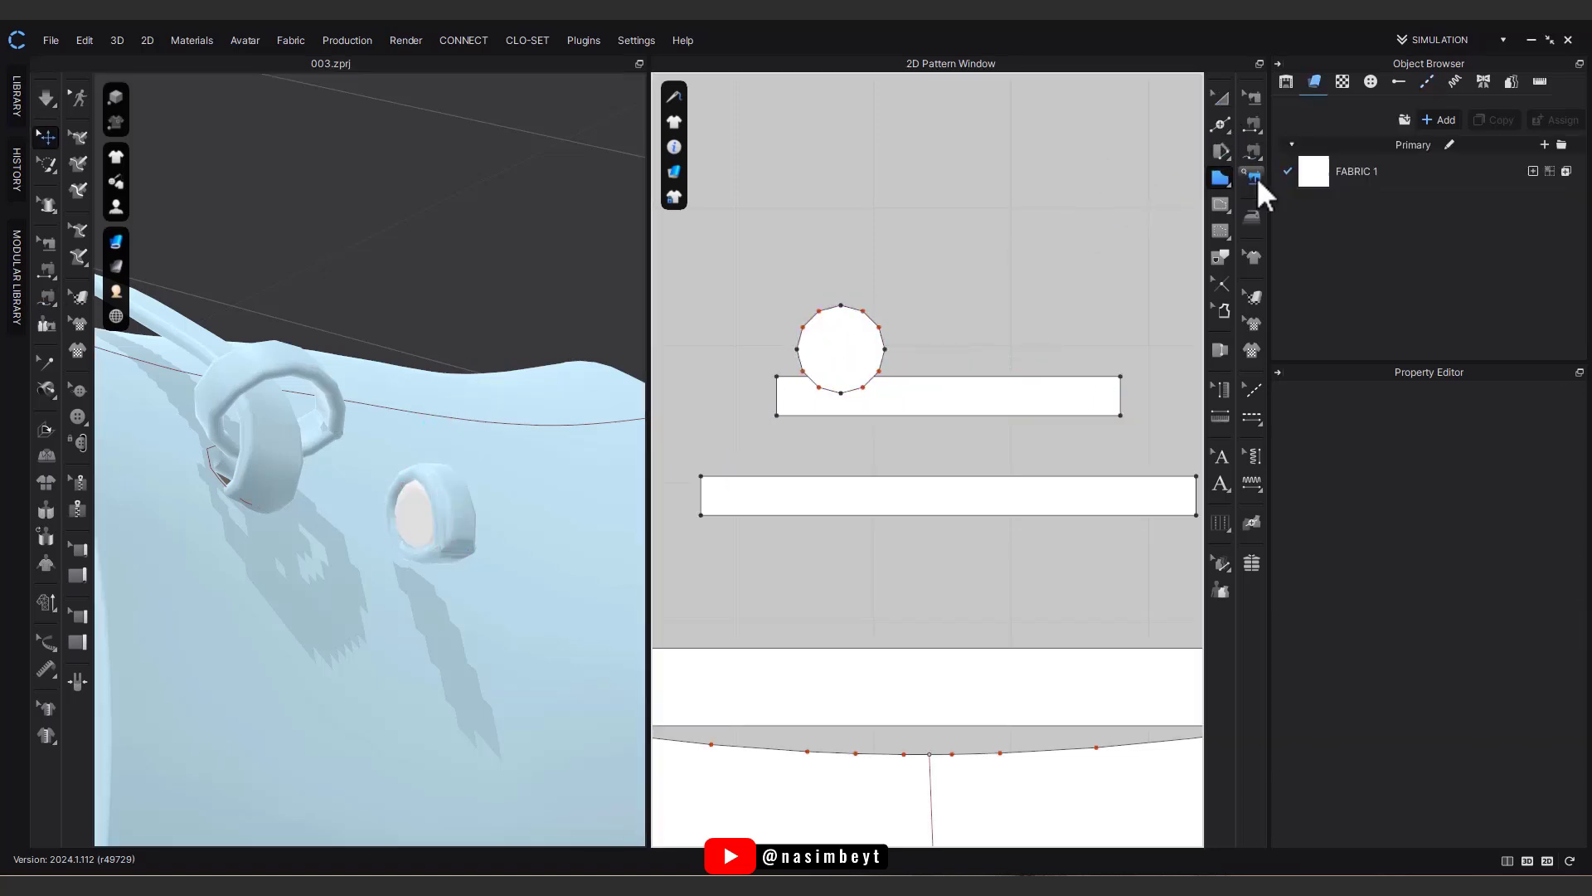
pyautogui.click(859, 351)
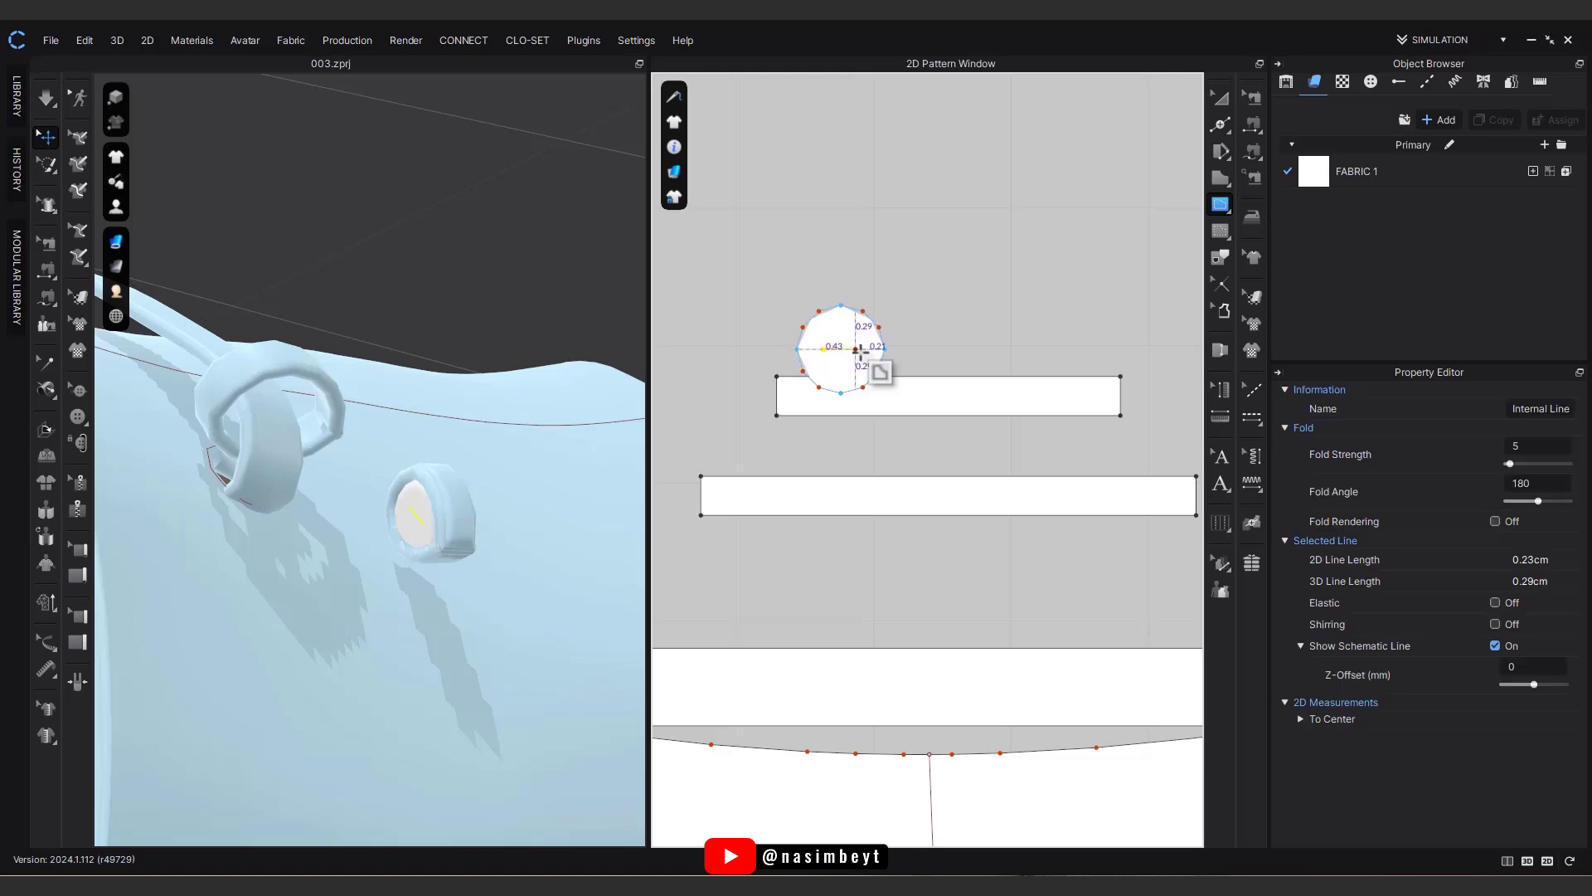
# Step: Sew one short end of the hanging ring's strip to the circle's internal line
pyautogui.click(1252, 126)
pyautogui.click(701, 498)
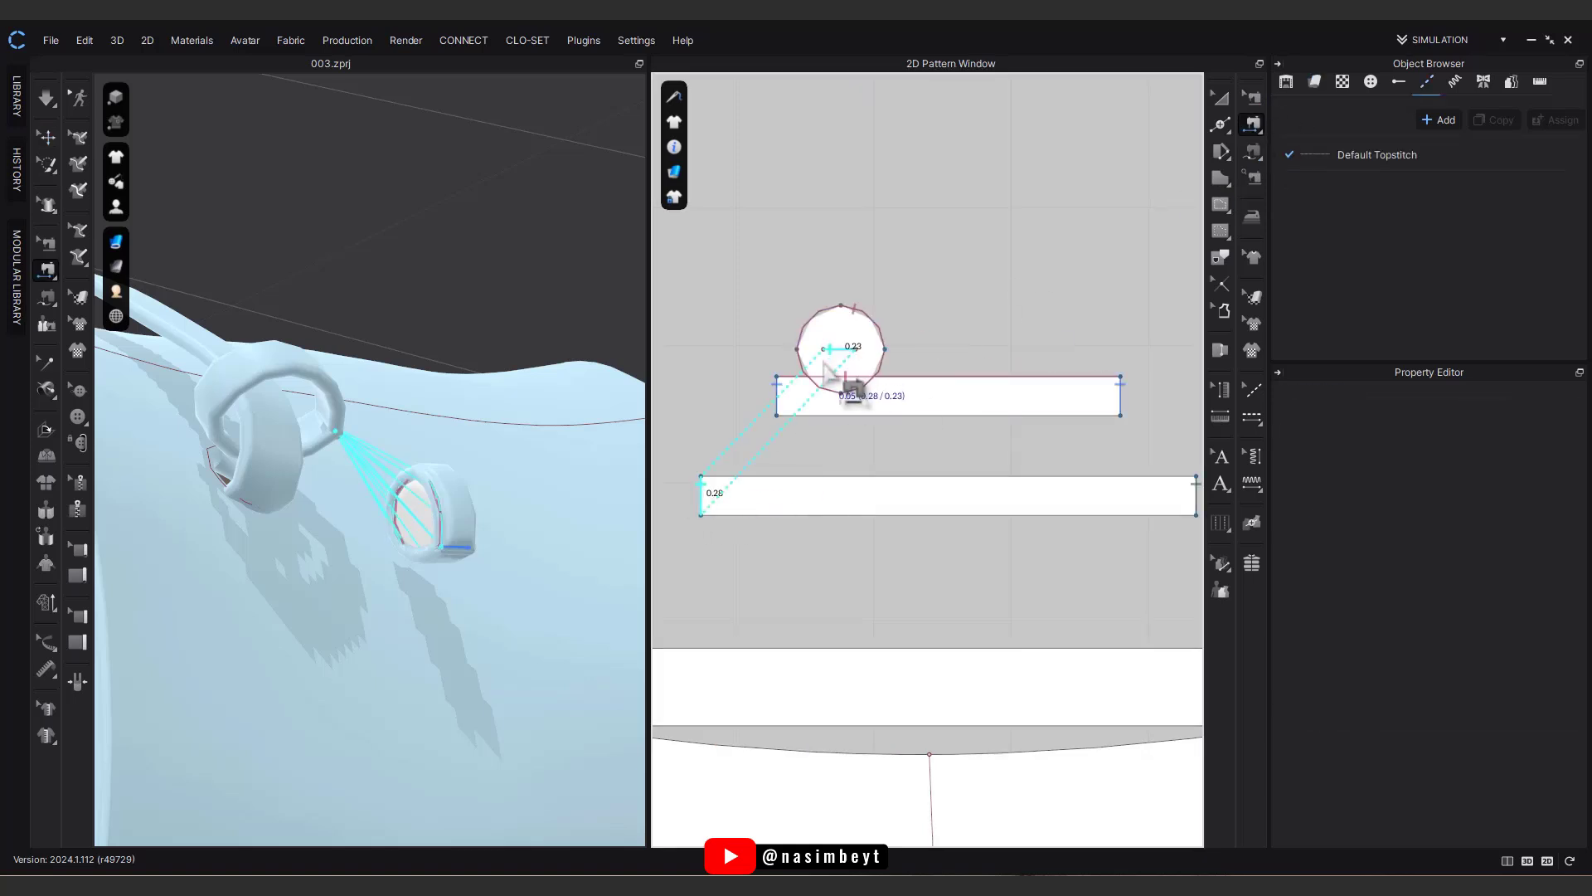
pyautogui.click(833, 350)
pyautogui.click(1253, 97)
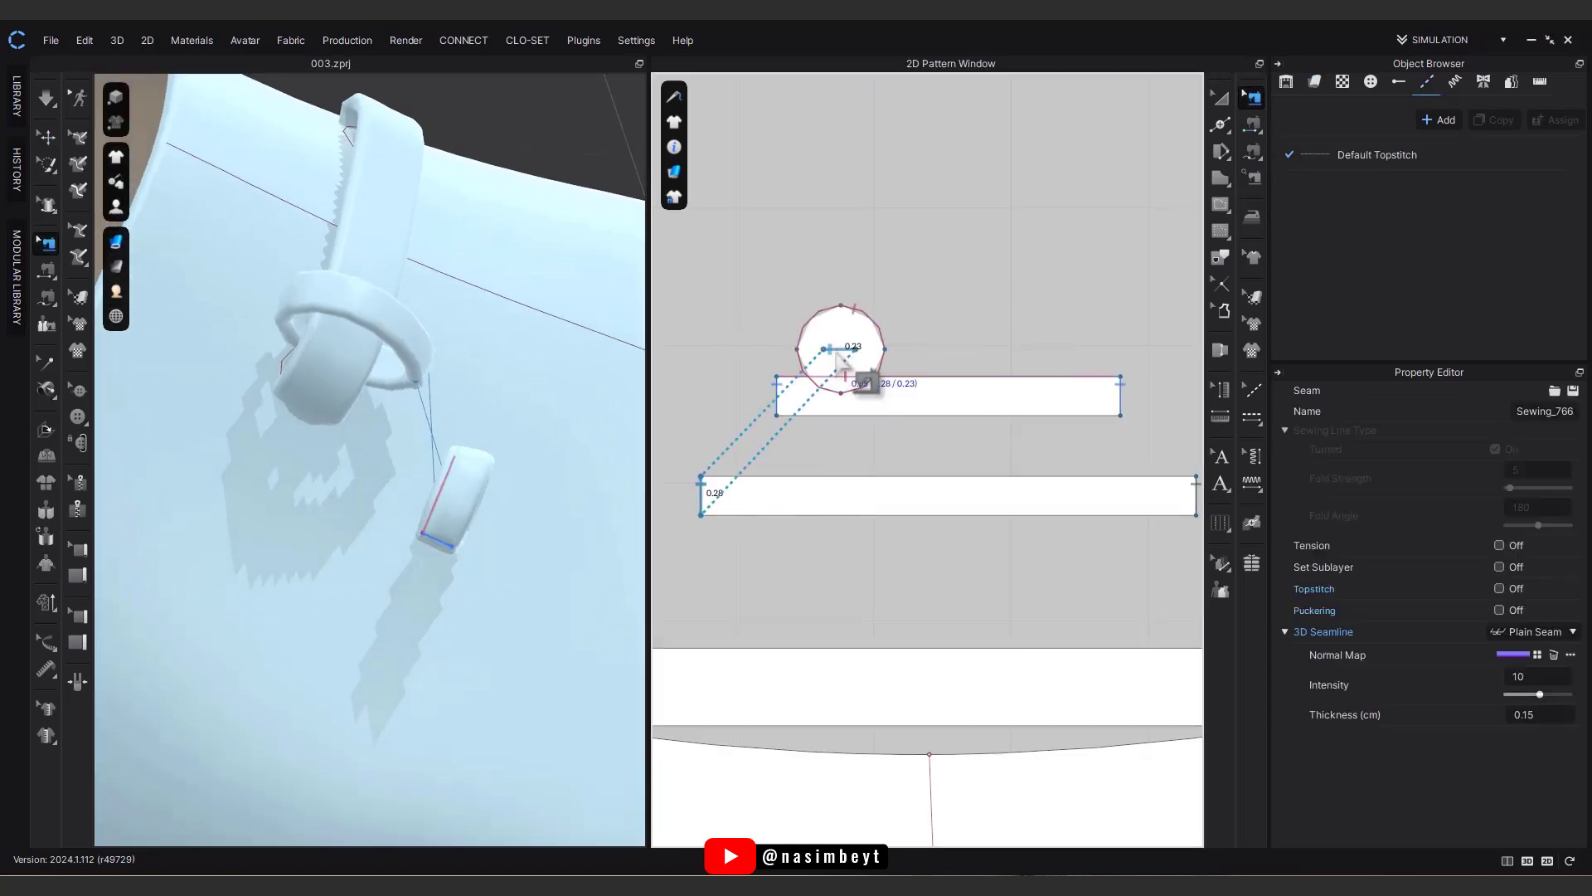
pyautogui.rightClick(835, 351)
pyautogui.click(887, 447)
# Step: Move the circle clear of the strip in 2D, then unfreeze it with the small ring and simulate them
pyautogui.click(1219, 97)
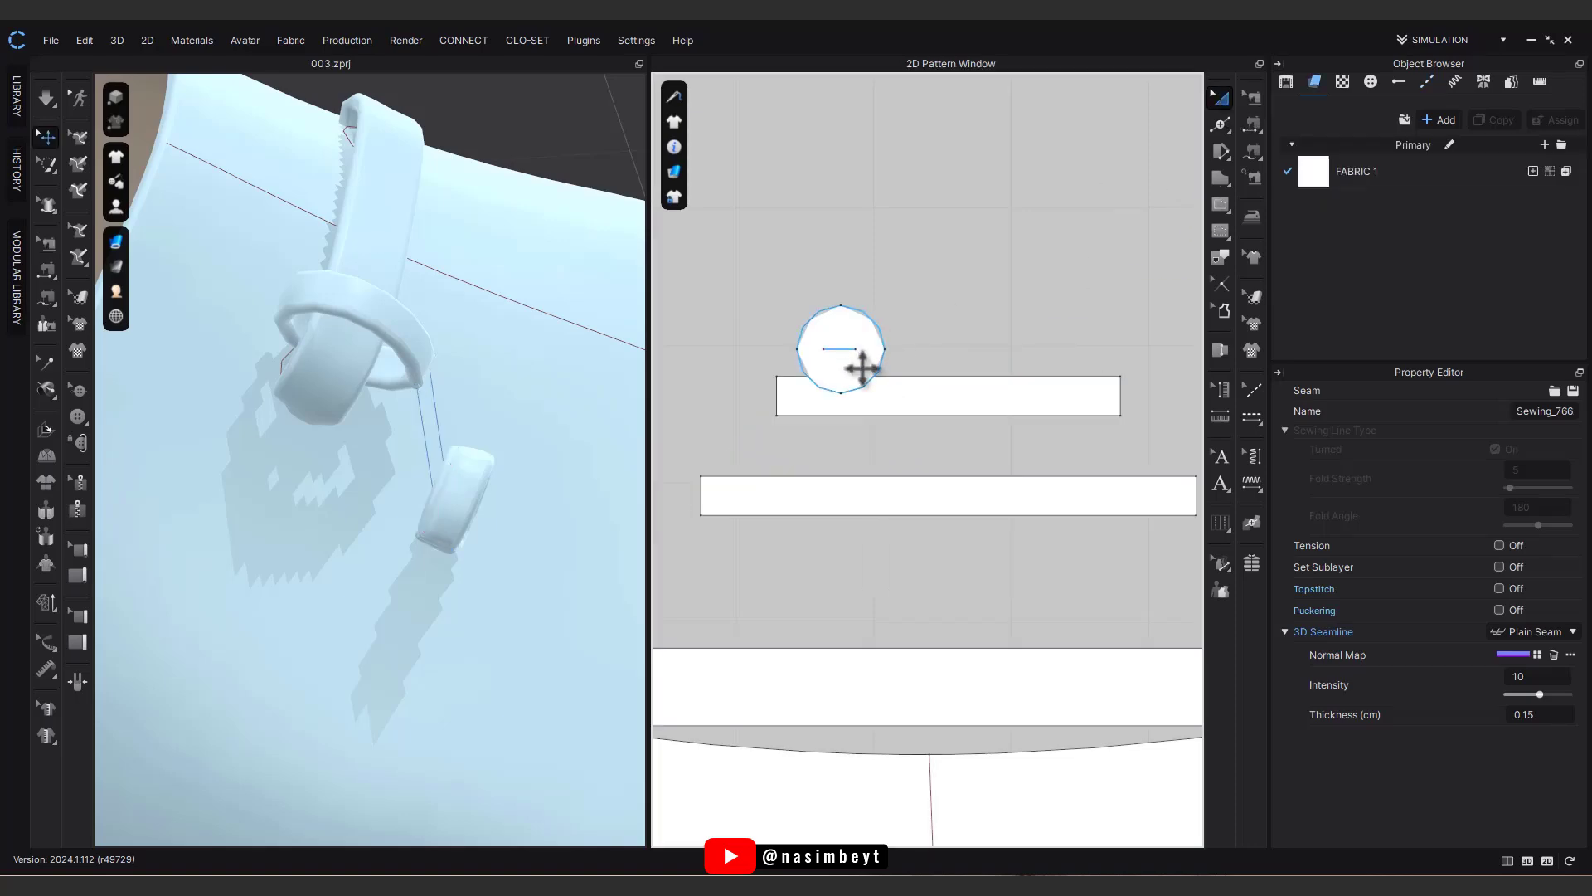
pyautogui.click(845, 341)
pyautogui.keyDown('shift'); pyautogui.click(860, 398); pyautogui.keyUp('shift')
pyautogui.rightClick(860, 401)
pyautogui.click(909, 648)
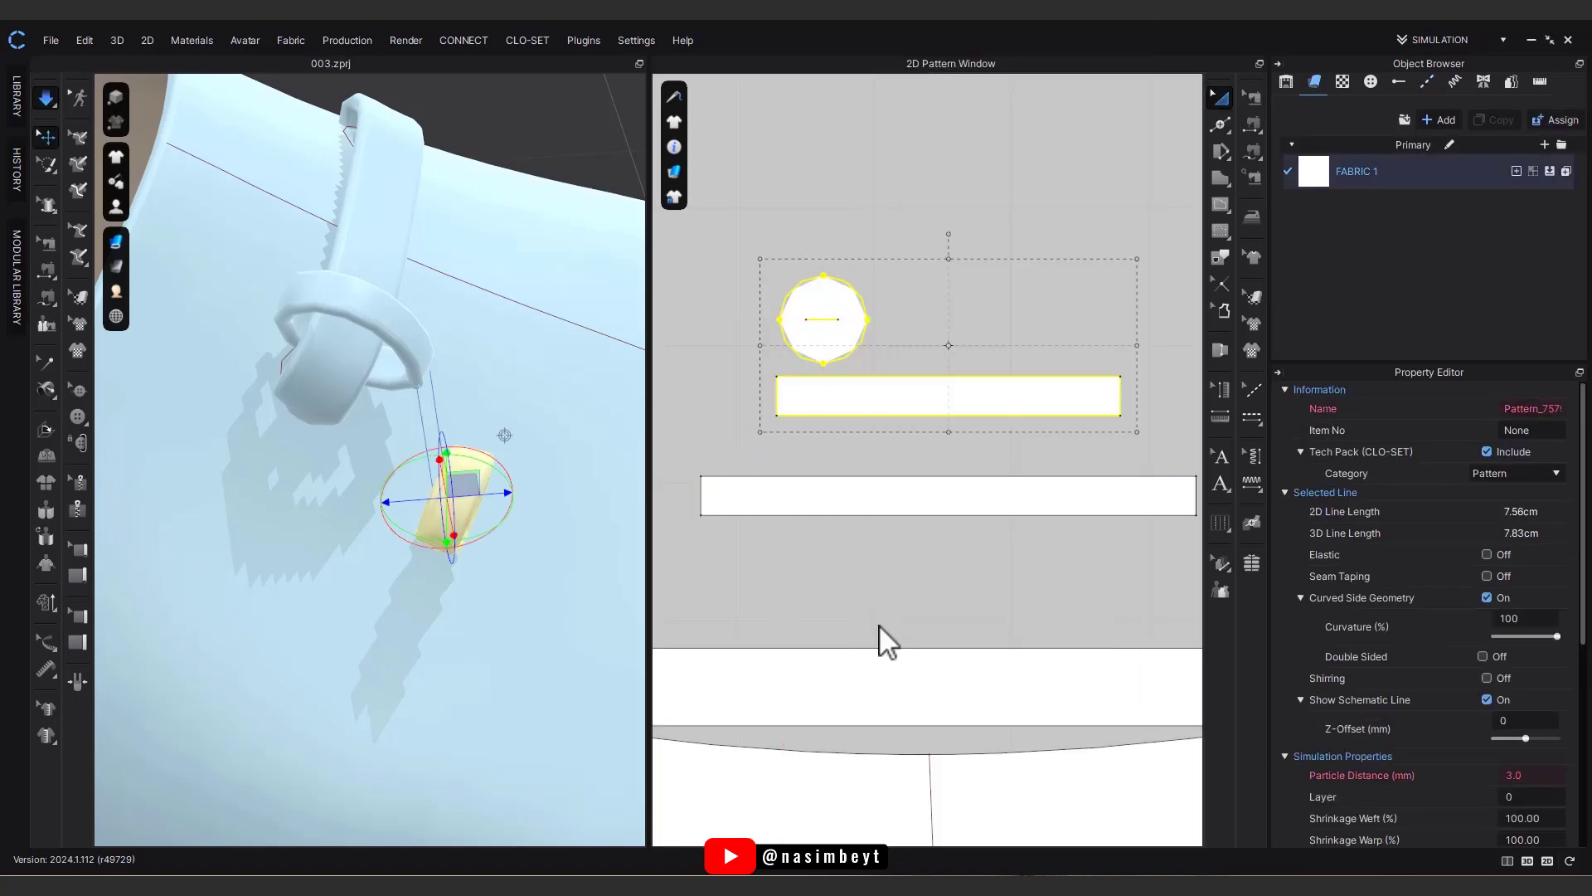
pyautogui.moveTo(539, 582); pyautogui.dragTo(550, 519, button='right')
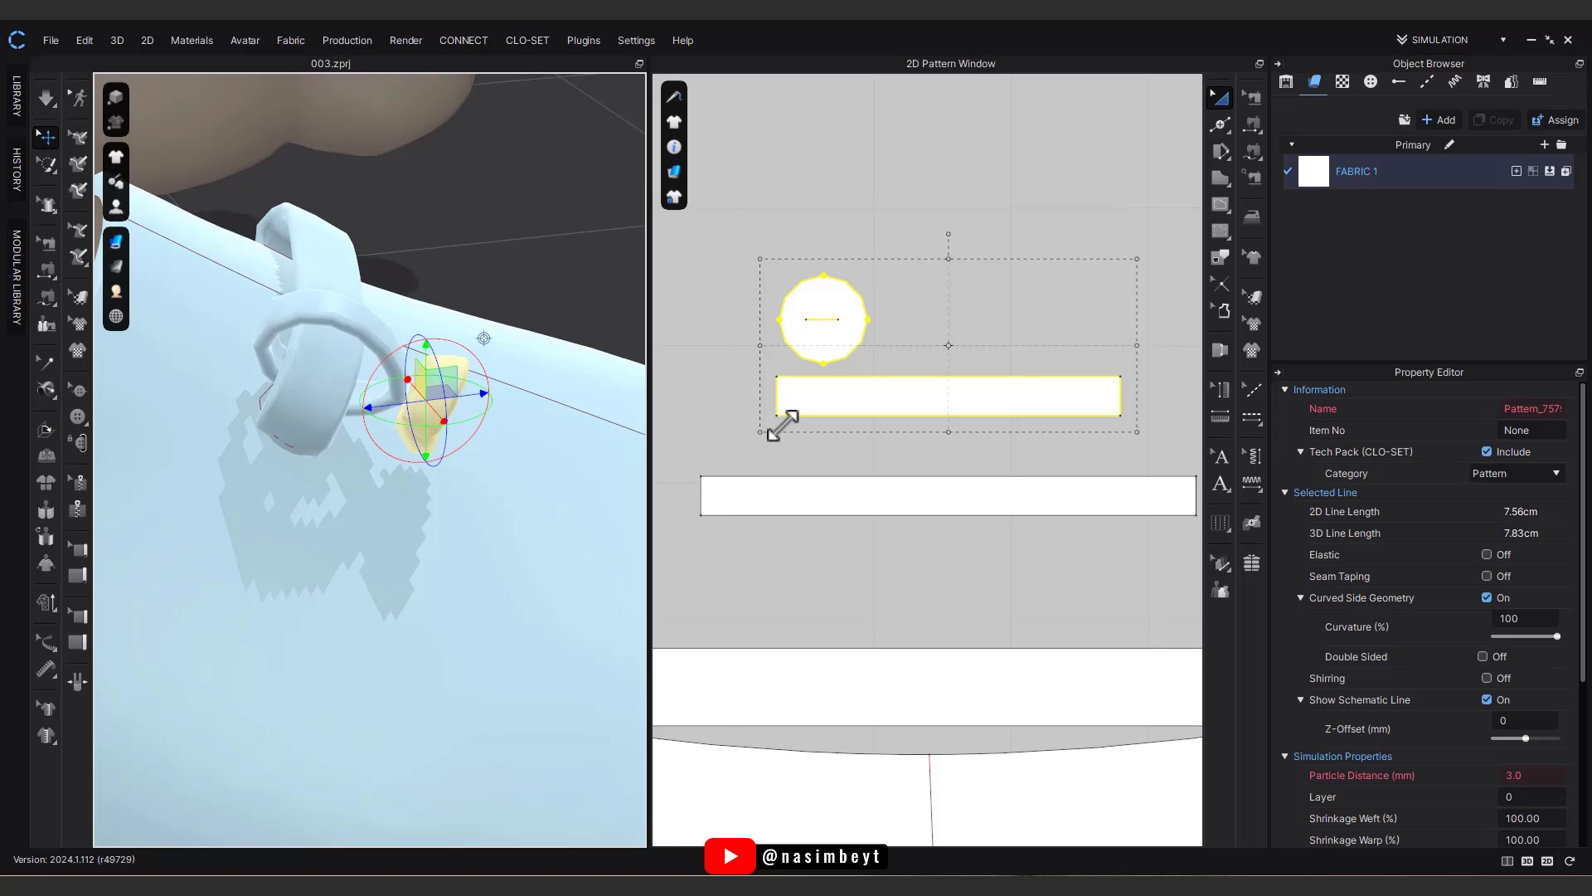
# Step: Set the small ring's additional rendering thickness to 0.0 mm
pyautogui.click(899, 399)
pyautogui.scroll(-3, 1528, 788)
pyautogui.click(1541, 684)
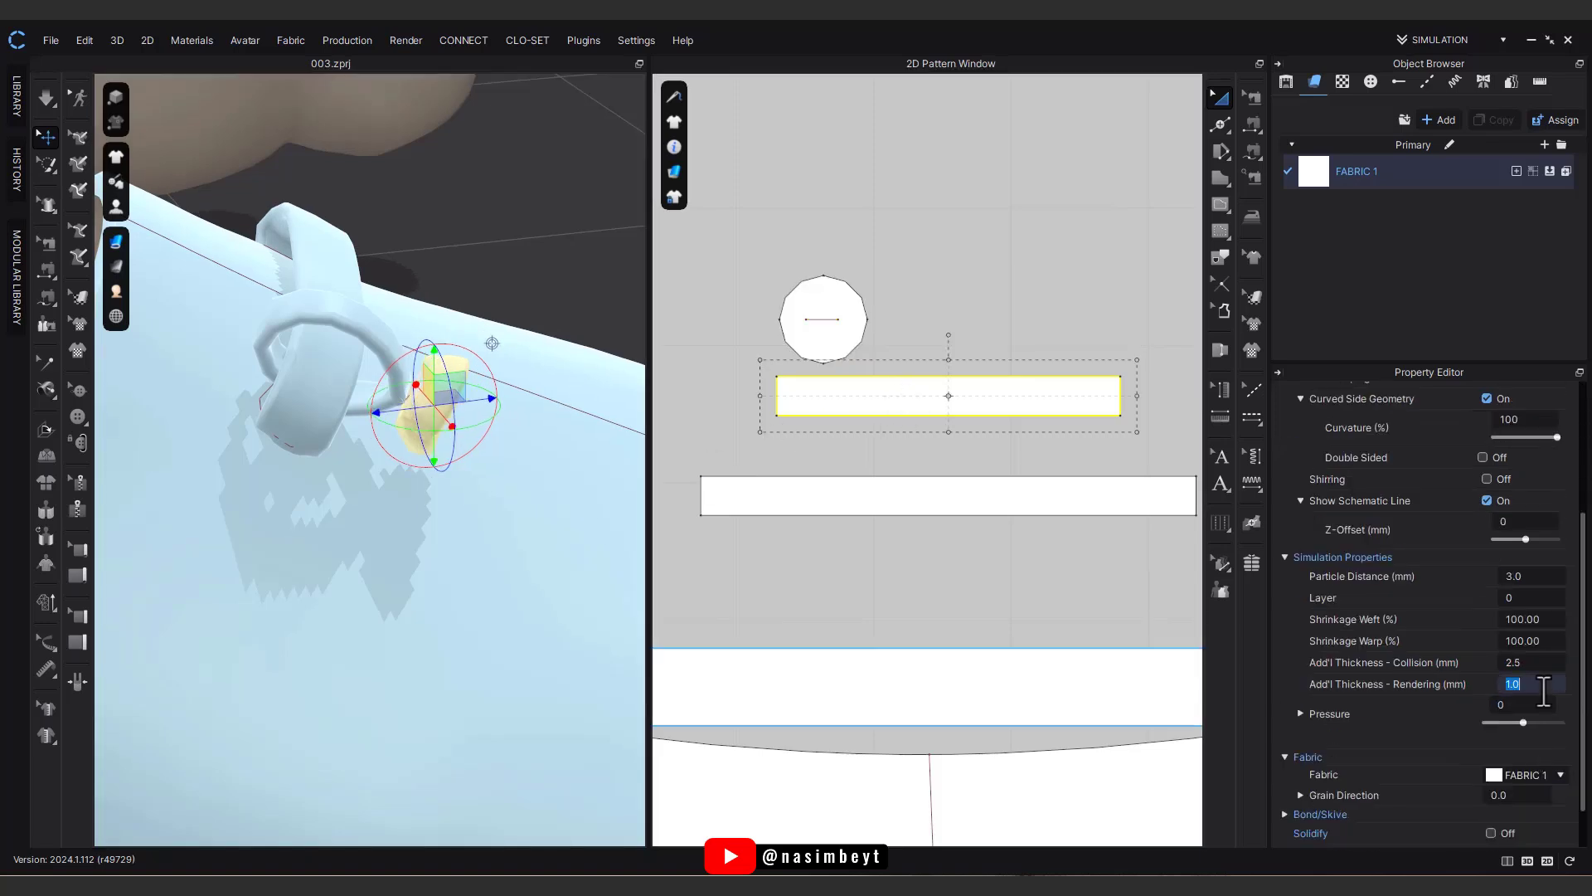
# Step: Widen the small ring's strip evenly on both long sides, simulate it and pull it into position beside the hanging ring
pyautogui.doubleClick(948, 398)
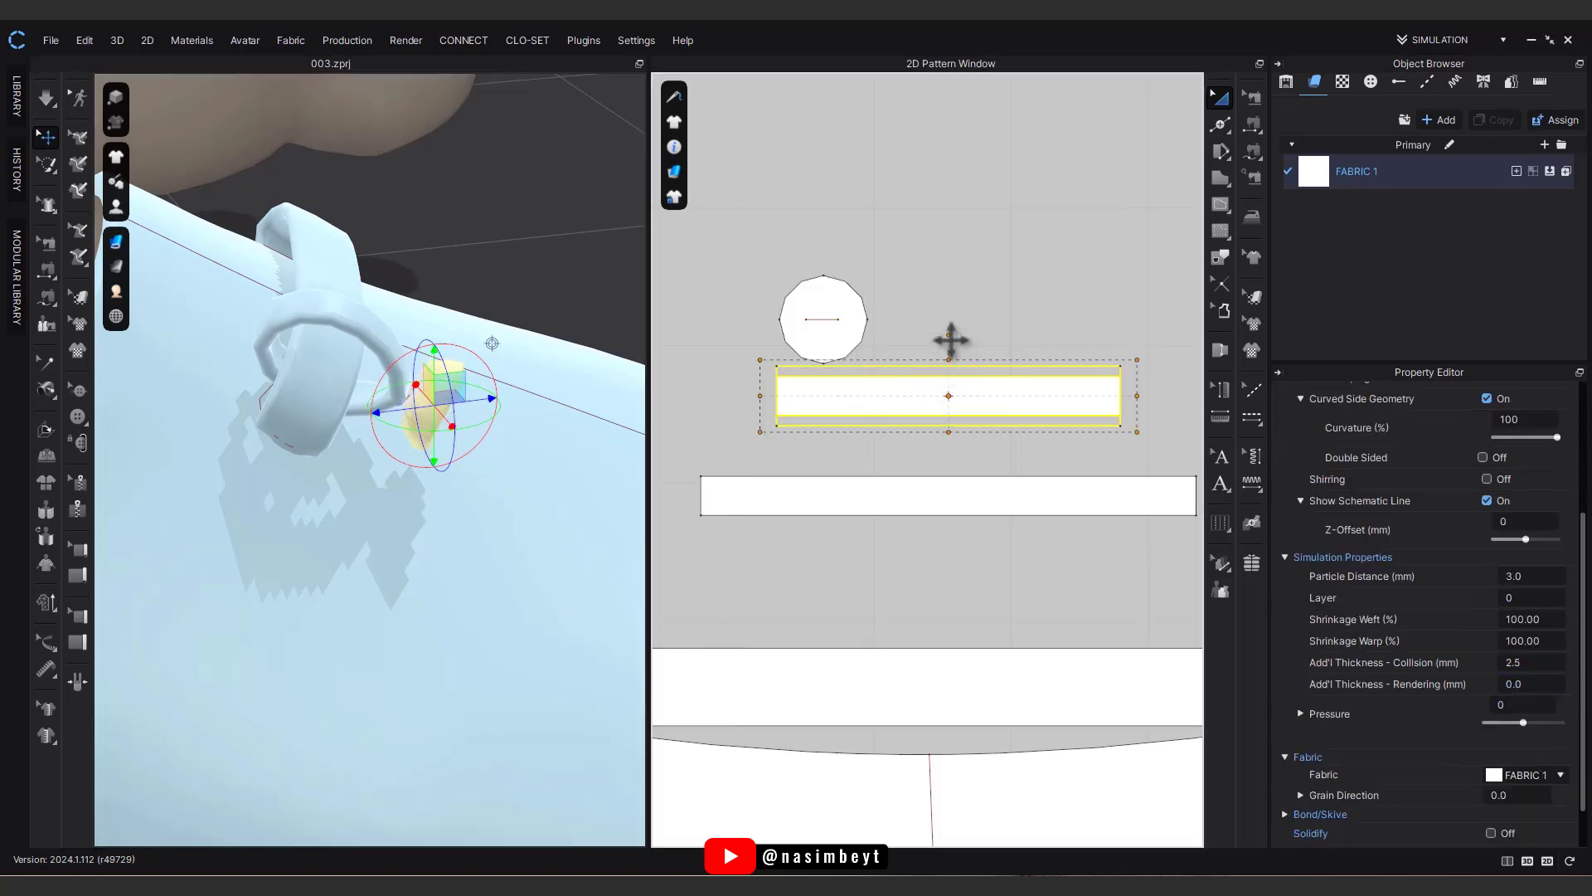
pyautogui.moveTo(951, 340); pyautogui.dragTo(951, 340)
pyautogui.press('space')
pyautogui.moveTo(451, 495); pyautogui.dragTo(341, 433, button='right')
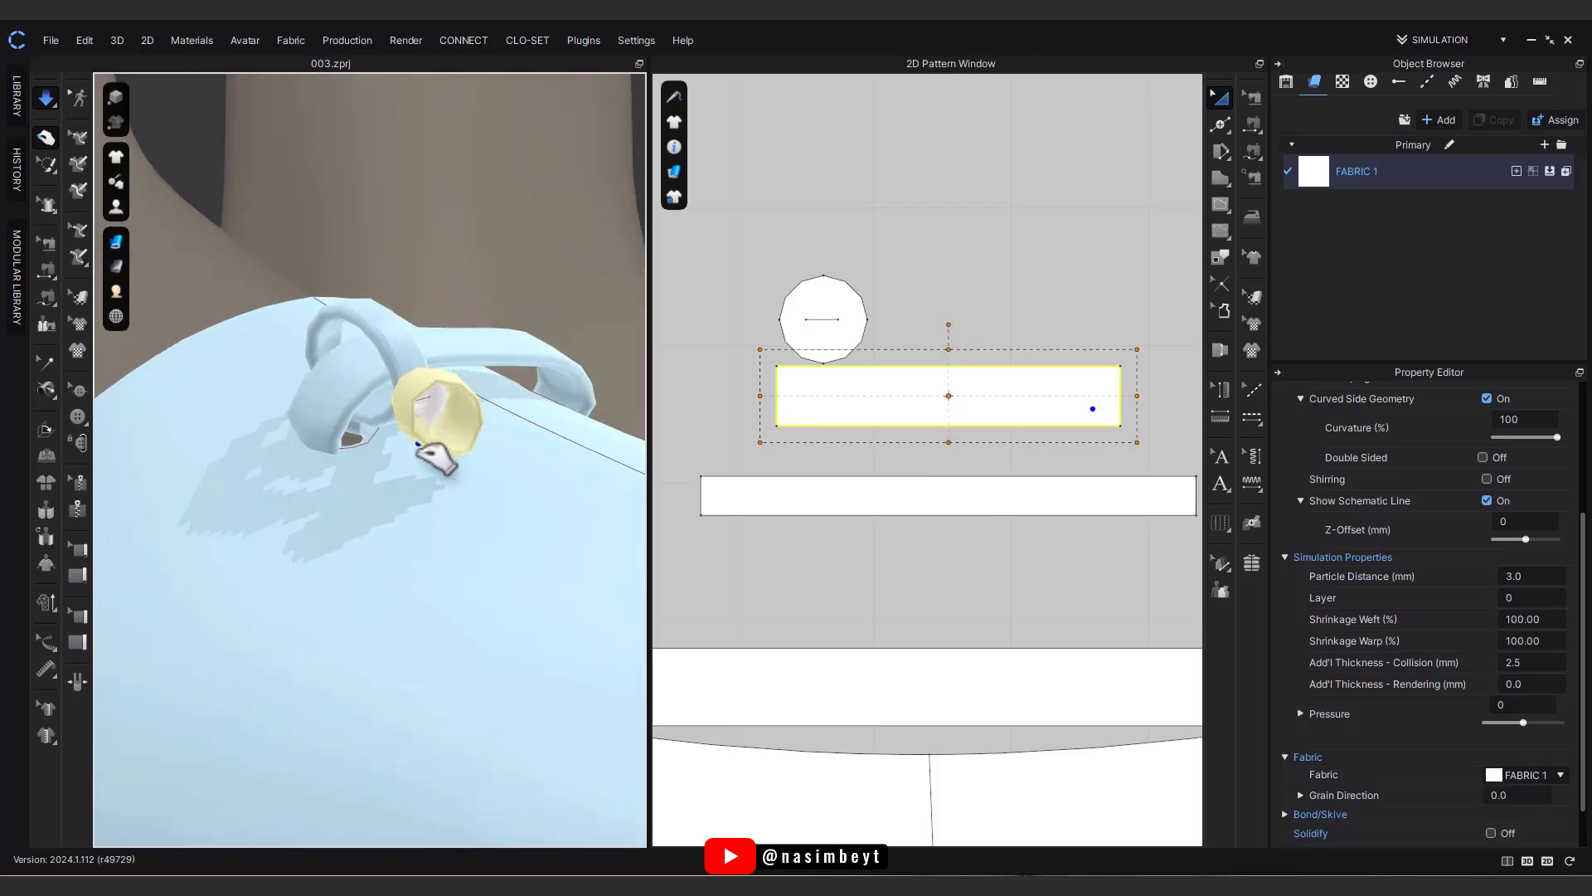
pyautogui.moveTo(443, 448); pyautogui.dragTo(551, 503, button='right')
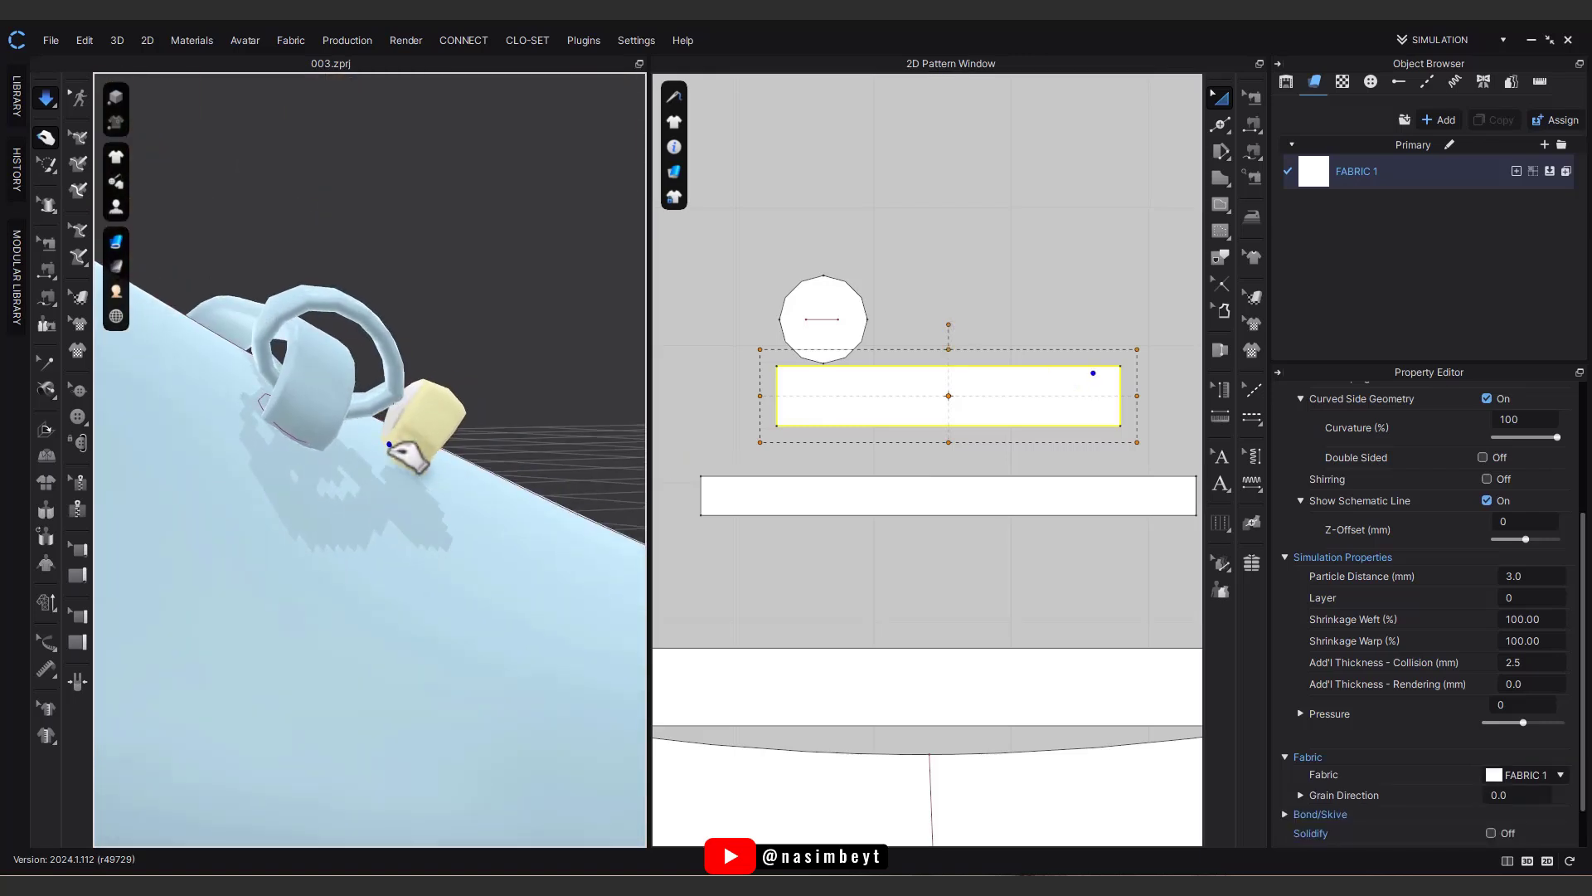
pyautogui.moveTo(423, 473); pyautogui.dragTo(425, 358, button='right')
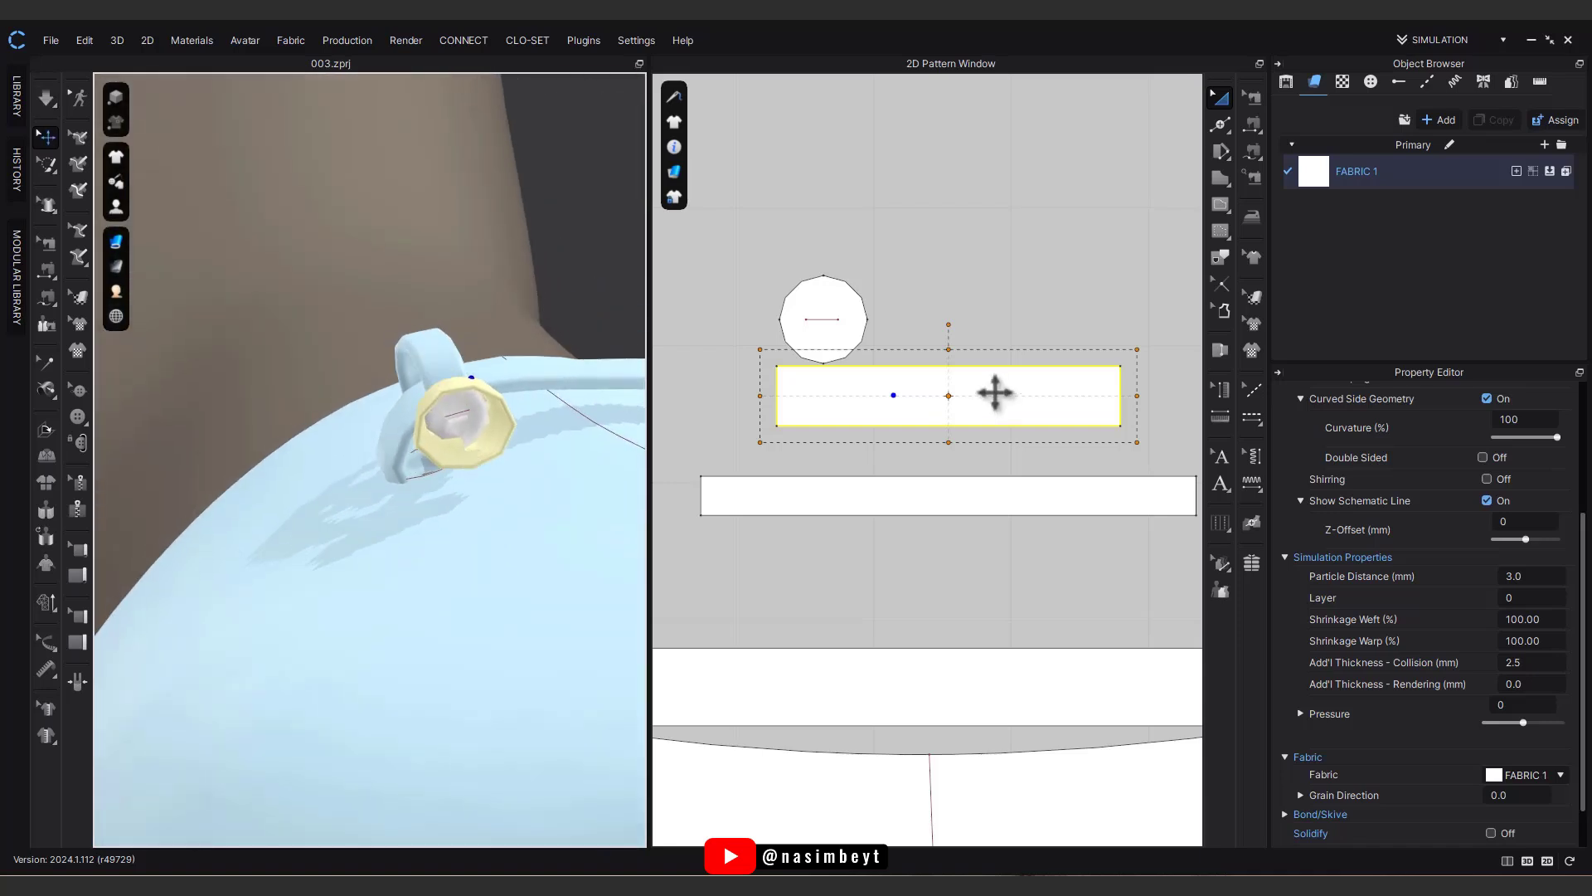
pyautogui.keyDown('shift'); pyautogui.click(854, 313); pyautogui.keyUp('shift')
pyautogui.rightClick(853, 313)
pyautogui.click(939, 655)
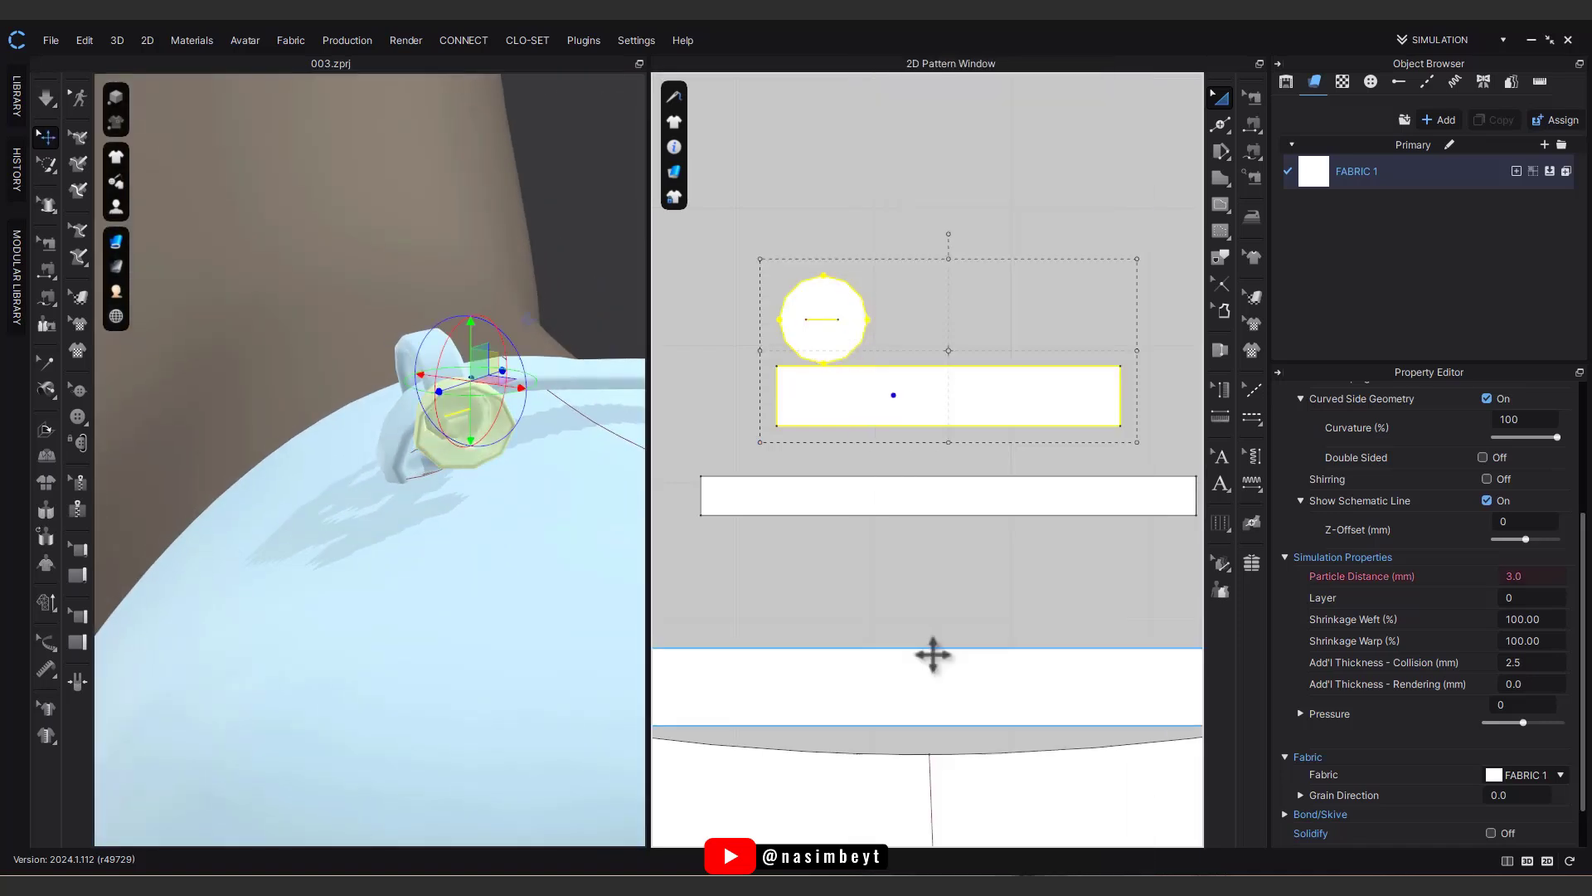
pyautogui.moveTo(630, 647); pyautogui.dragTo(407, 537, button='right')
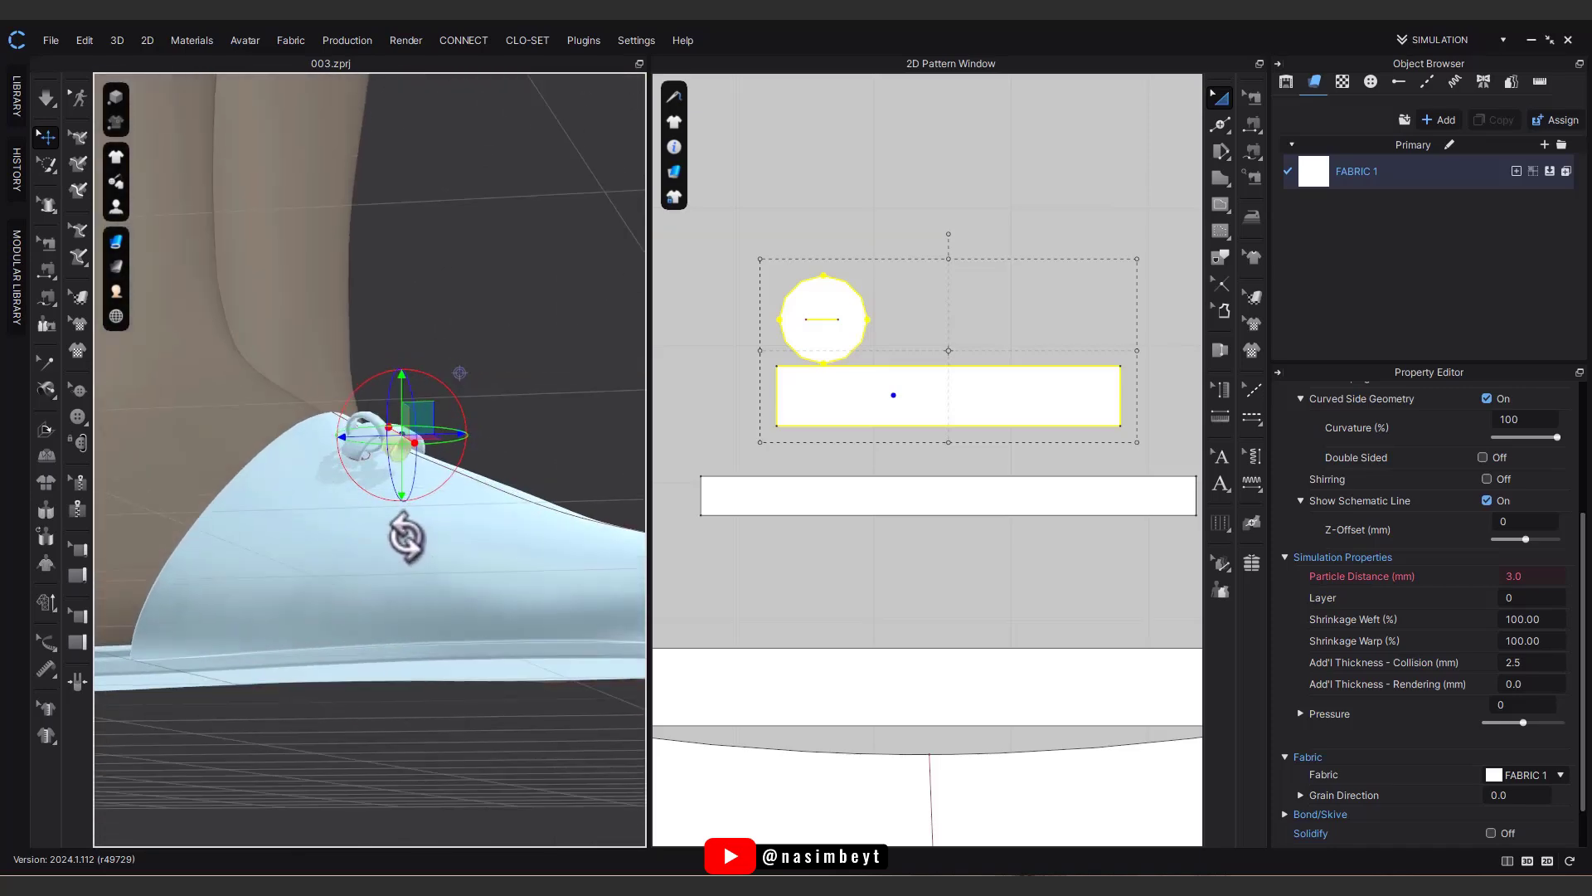
# Step: Change the particle distance of the small ring's round cap piece
pyautogui.click(766, 487)
pyautogui.click(825, 320)
pyautogui.click(846, 303)
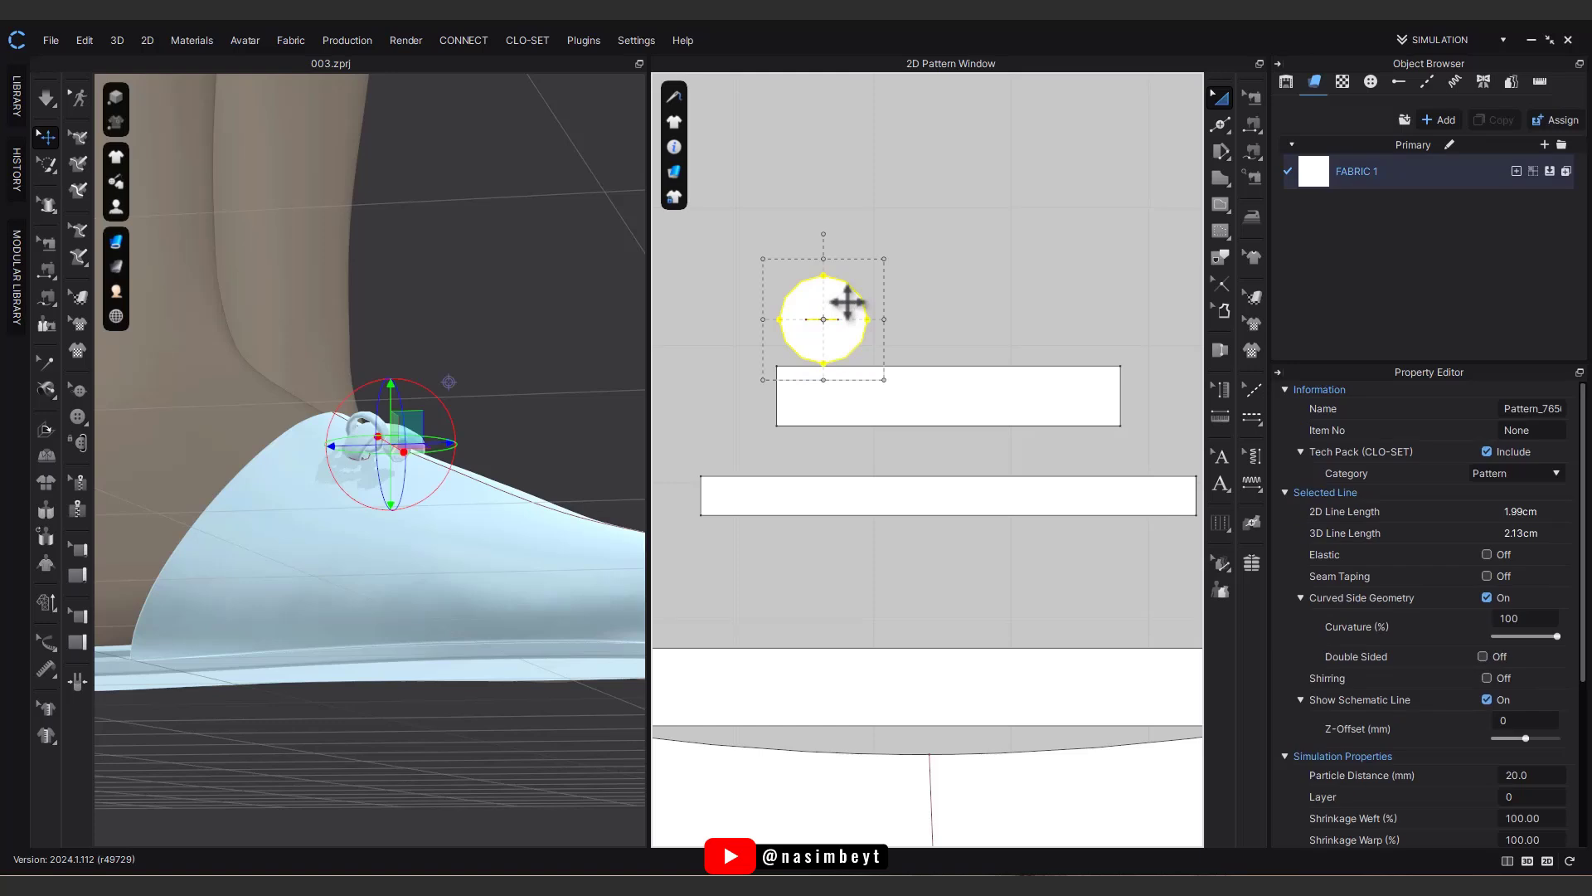
pyautogui.click(1533, 775)
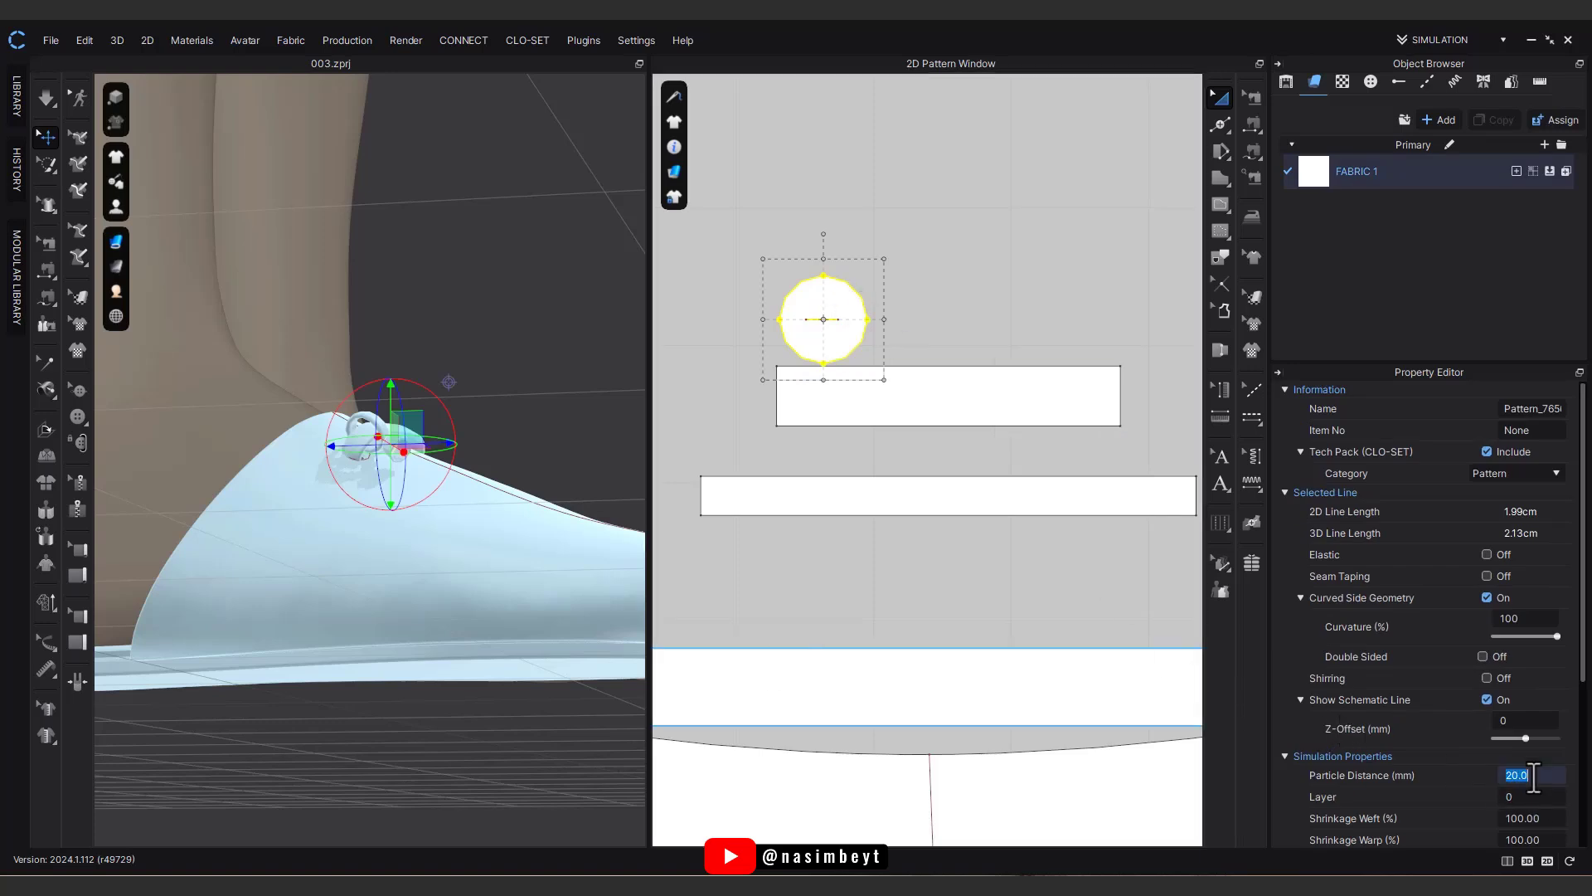
pyautogui.press('Return')
# Step: Unfreeze the round cap, the small ring's strip and the hanging ring's strip together
pyautogui.click(738, 590)
pyautogui.moveTo(415, 604); pyautogui.dragTo(535, 452, button='right')
pyautogui.scroll(2, 398, 501)
pyautogui.click(889, 489)
pyautogui.scroll(-3, 953, 539)
pyautogui.moveTo(978, 562); pyautogui.dragTo(927, 558, button='middle')
pyautogui.rightClick(907, 509)
pyautogui.moveTo(714, 356); pyautogui.dragTo(1141, 585)
pyautogui.rightClick(1019, 511)
pyautogui.click(1071, 624)
# Step: Shorten the hanging ring's strip evenly at both ends to a 6.91 cm outline length and simulate it
pyautogui.click(902, 511)
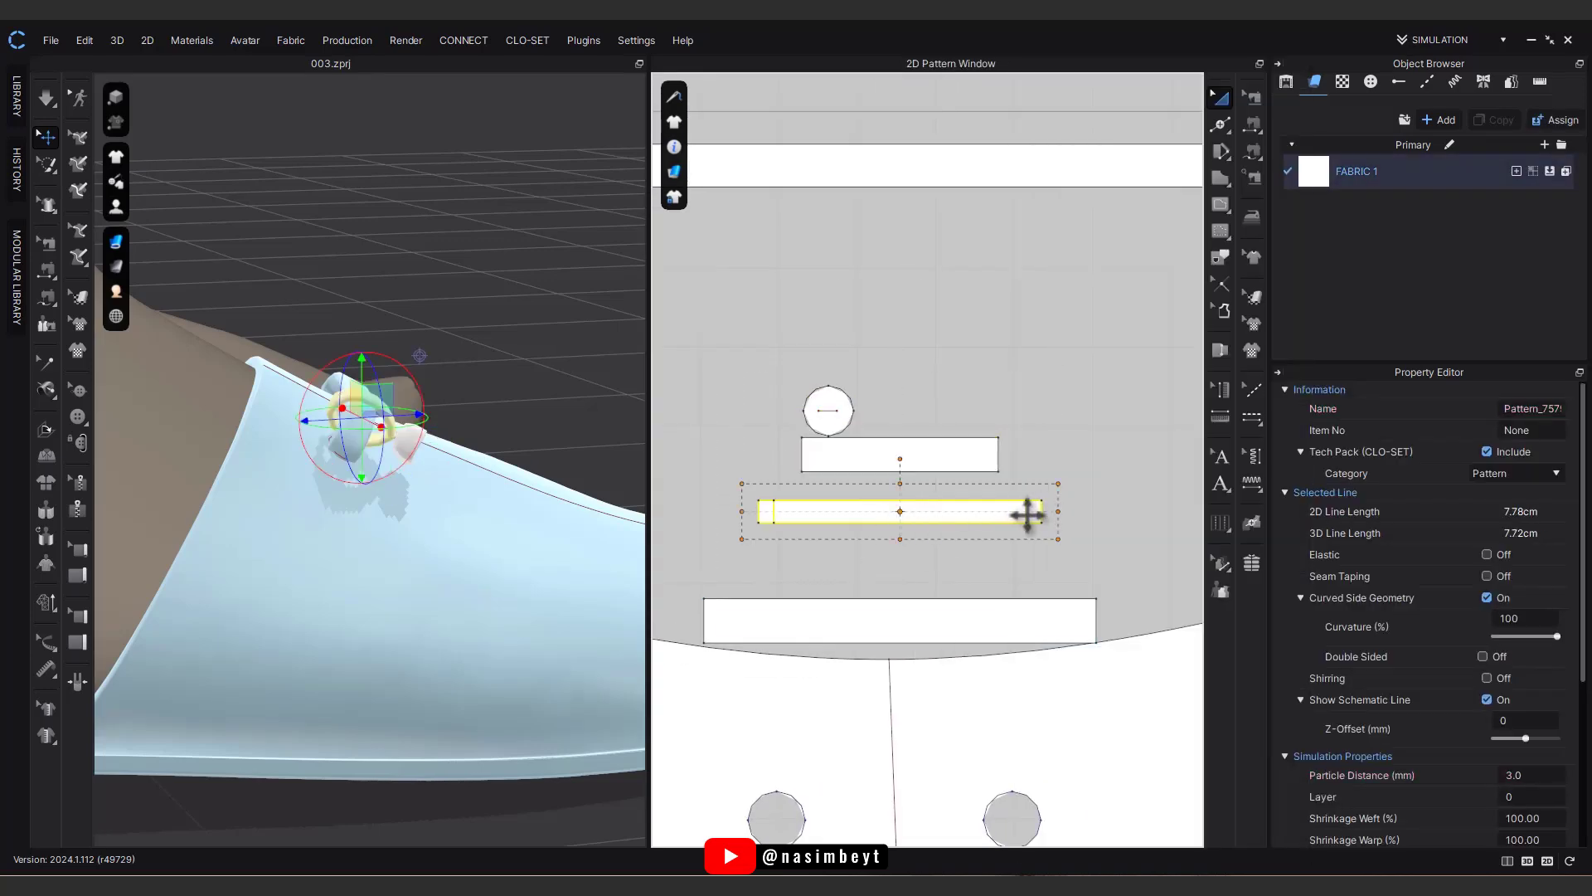
pyautogui.press('space')
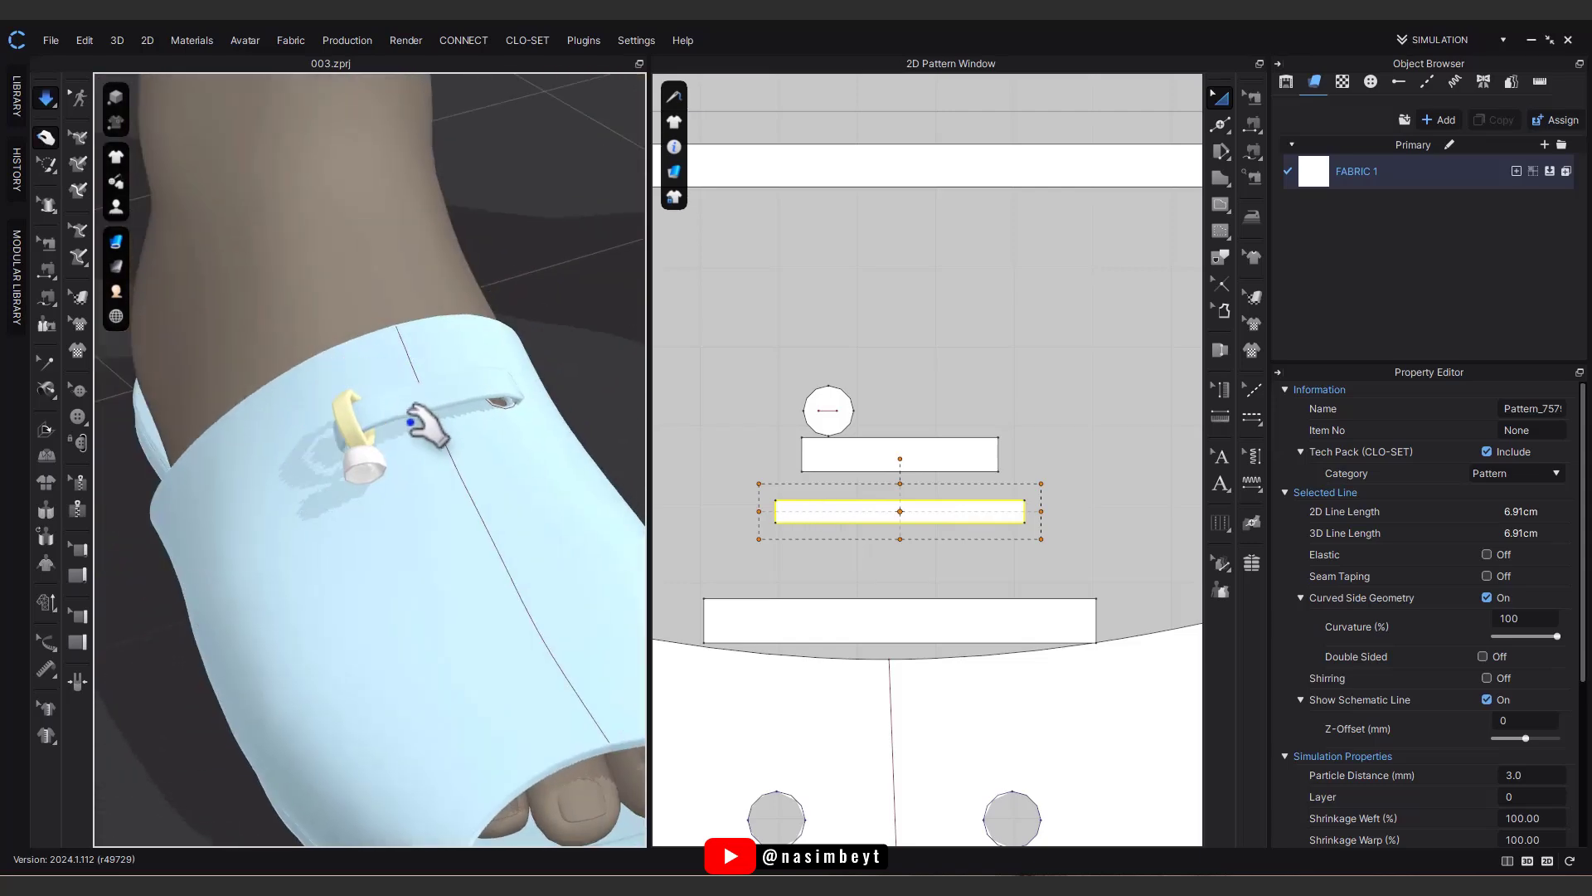
pyautogui.press('space')
pyautogui.moveTo(414, 421); pyautogui.dragTo(743, 398, button='right')
# Step: Freeze the round cap and both ring strips
pyautogui.click(1045, 550)
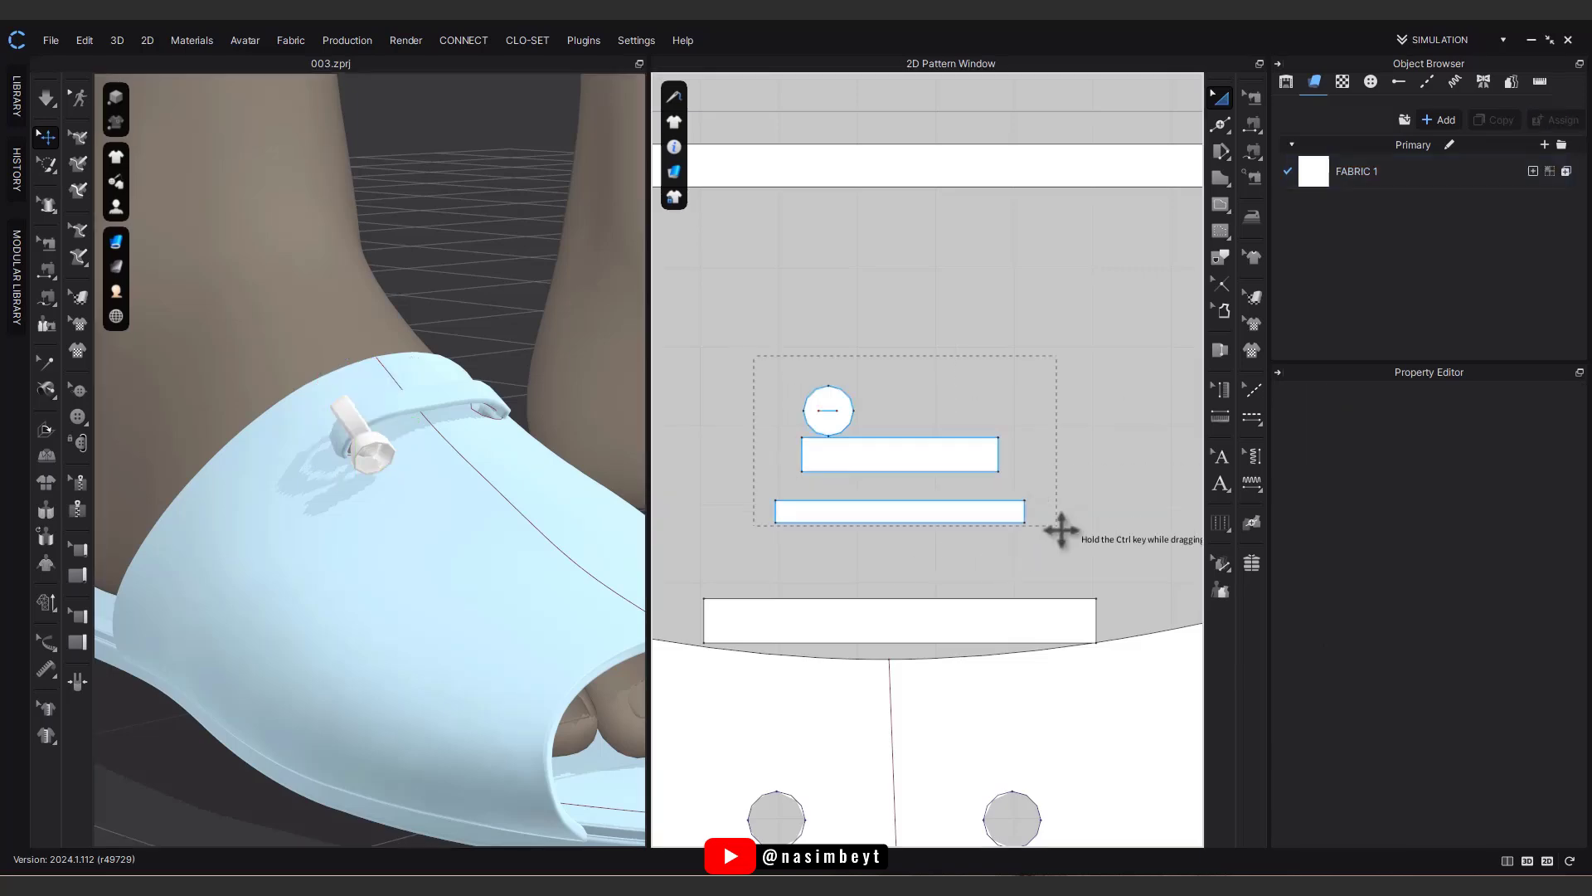
pyautogui.moveTo(1062, 529); pyautogui.dragTo(1063, 530)
pyautogui.rightClick(970, 515)
pyautogui.click(1028, 659)
# Step: Duplicate the small ring's strip above the round cap in 2D and unfreeze the copy
pyautogui.moveTo(566, 582); pyautogui.dragTo(489, 464, button='right')
pyautogui.scroll(5, 369, 499)
pyautogui.click(1065, 460)
pyautogui.moveTo(1063, 461); pyautogui.dragTo(1050, 479, button='middle')
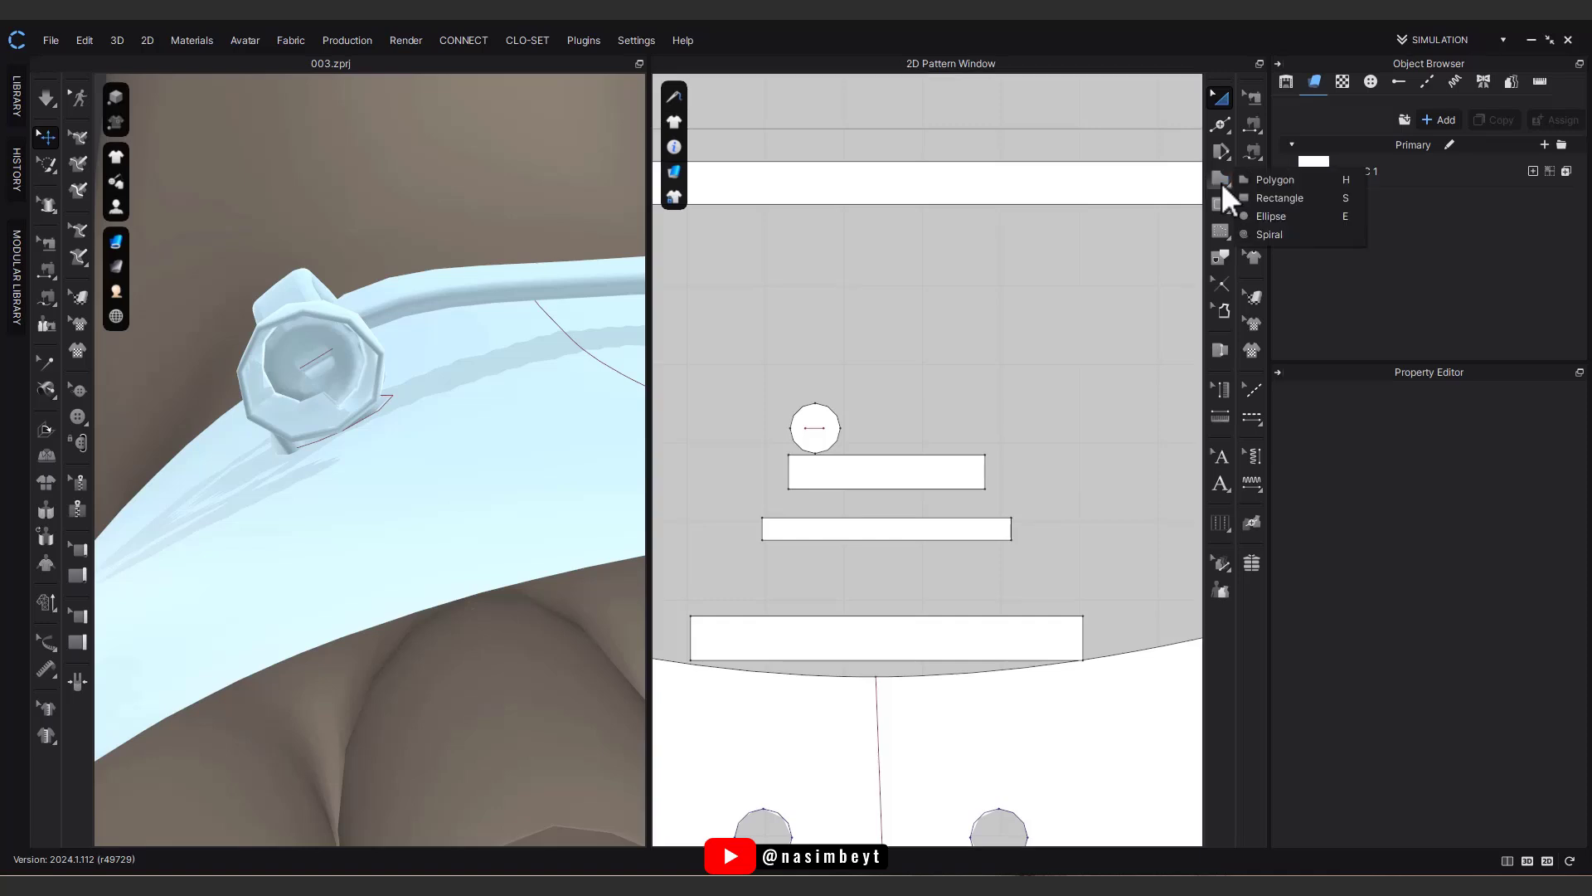
pyautogui.click(853, 479)
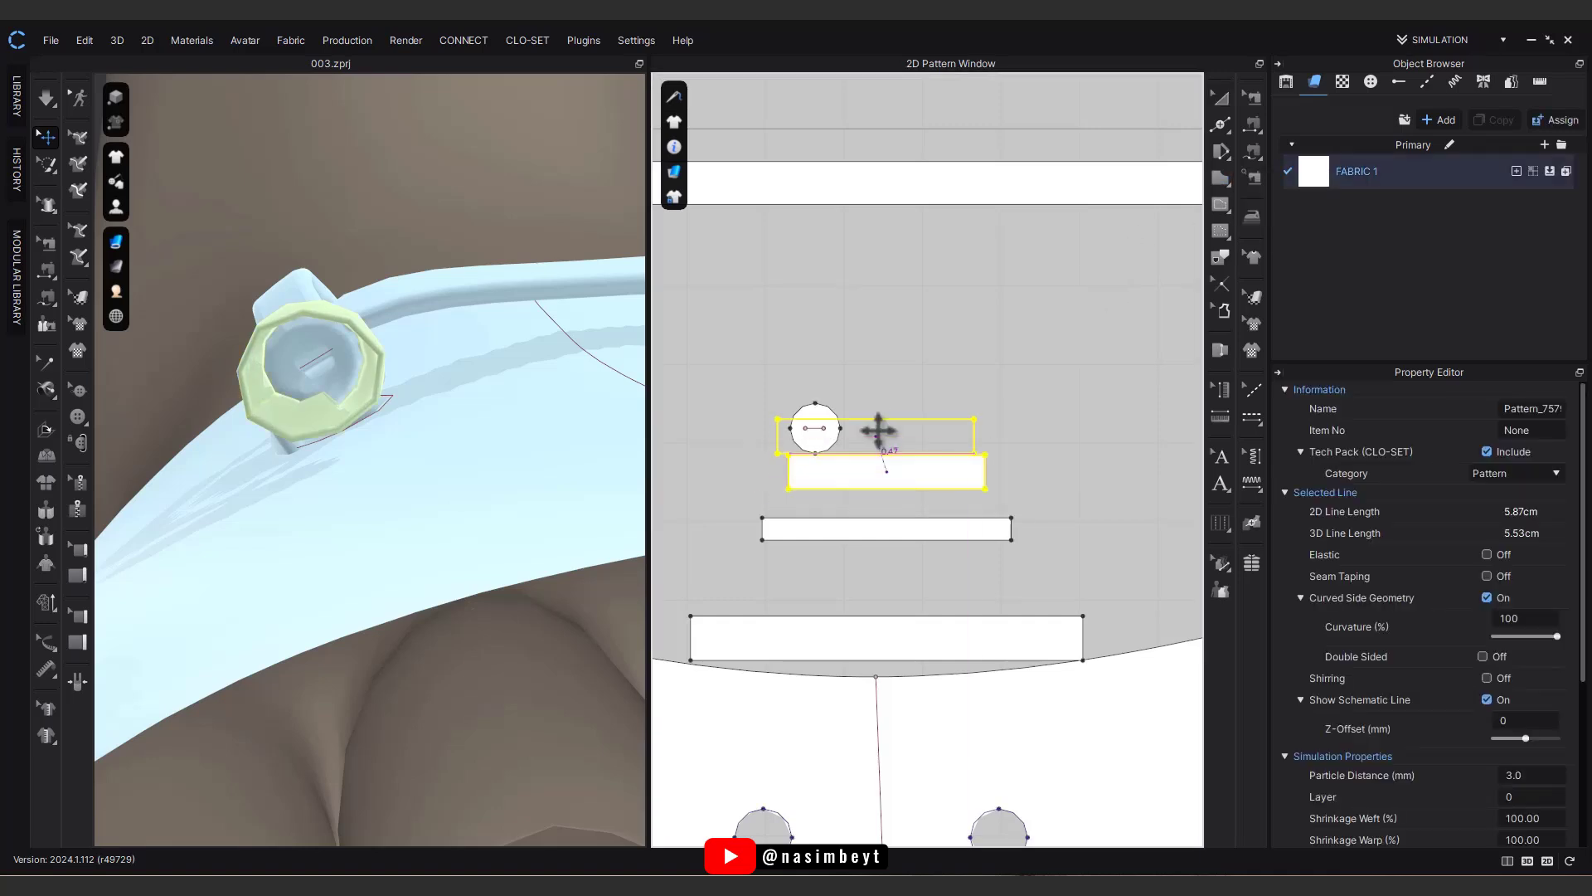
pyautogui.keyDown('shift'); pyautogui.click(903, 352); pyautogui.keyUp('shift')
pyautogui.rightClick(899, 340)
pyautogui.click(948, 551)
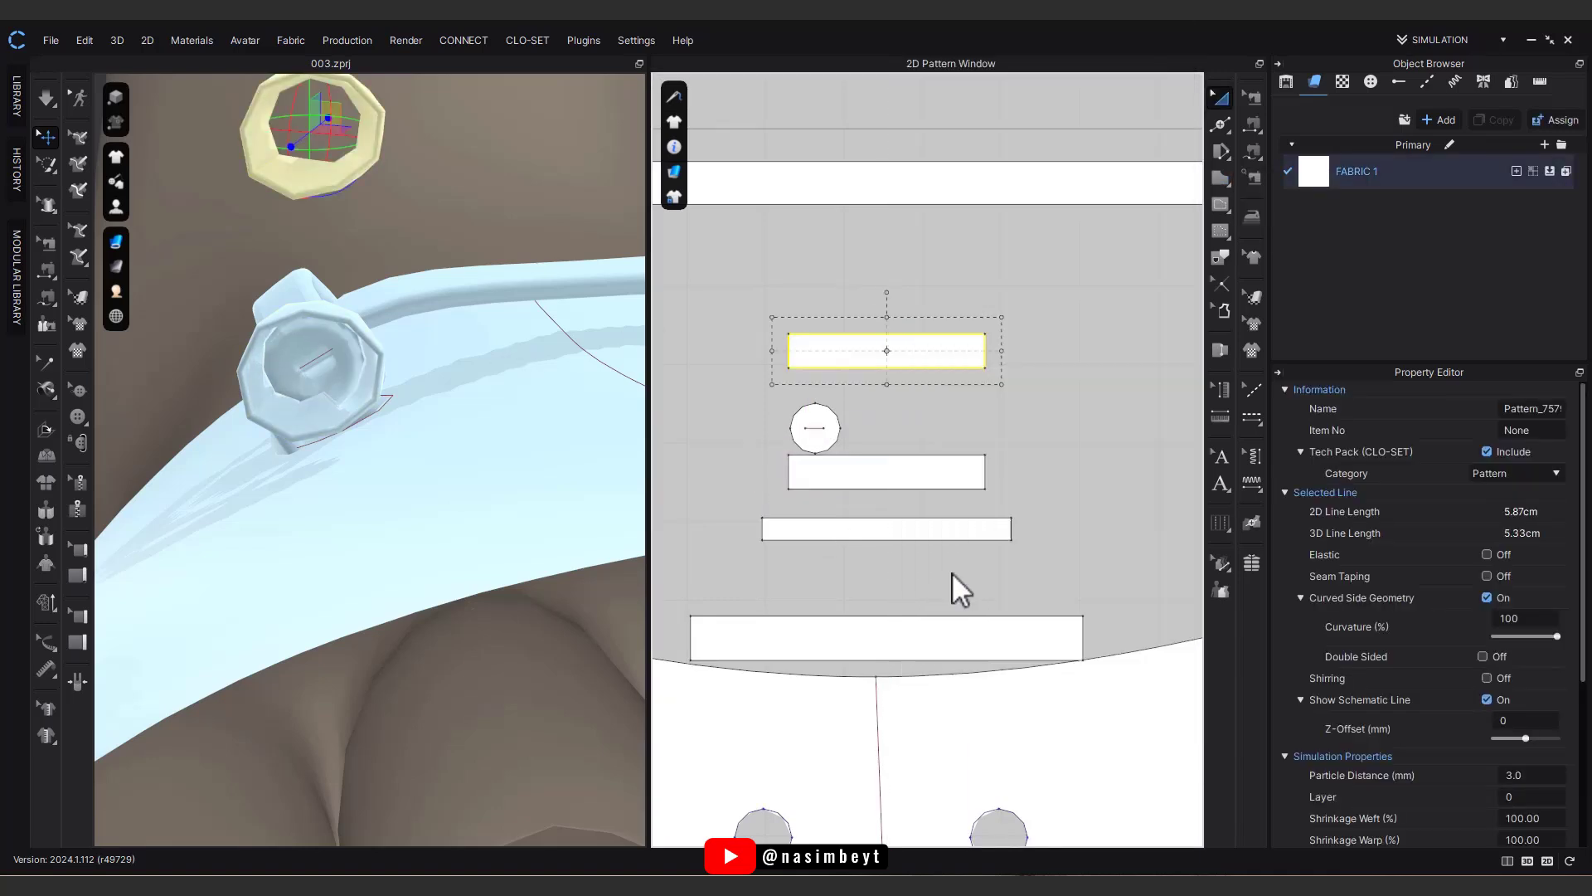
# Step: Delete the seam joining the copied strip's short ends and sew its upper long edge to the small ring strip's upper long edge
pyautogui.moveTo(348, 356); pyautogui.dragTo(415, 305, button='right')
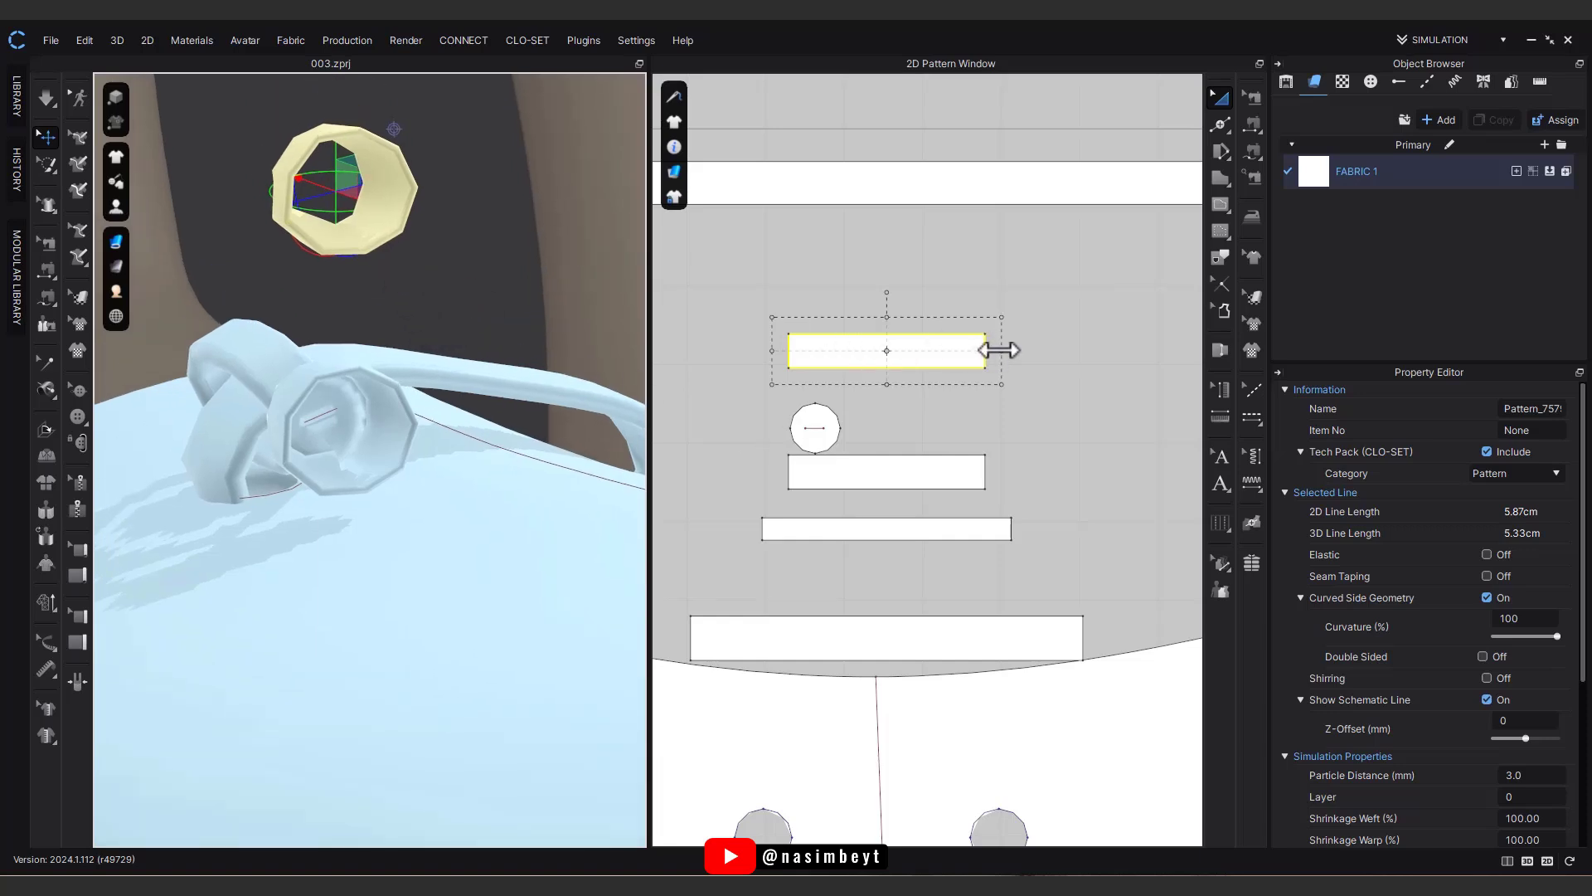
pyautogui.click(1251, 98)
pyautogui.click(985, 352)
pyautogui.press('Delete')
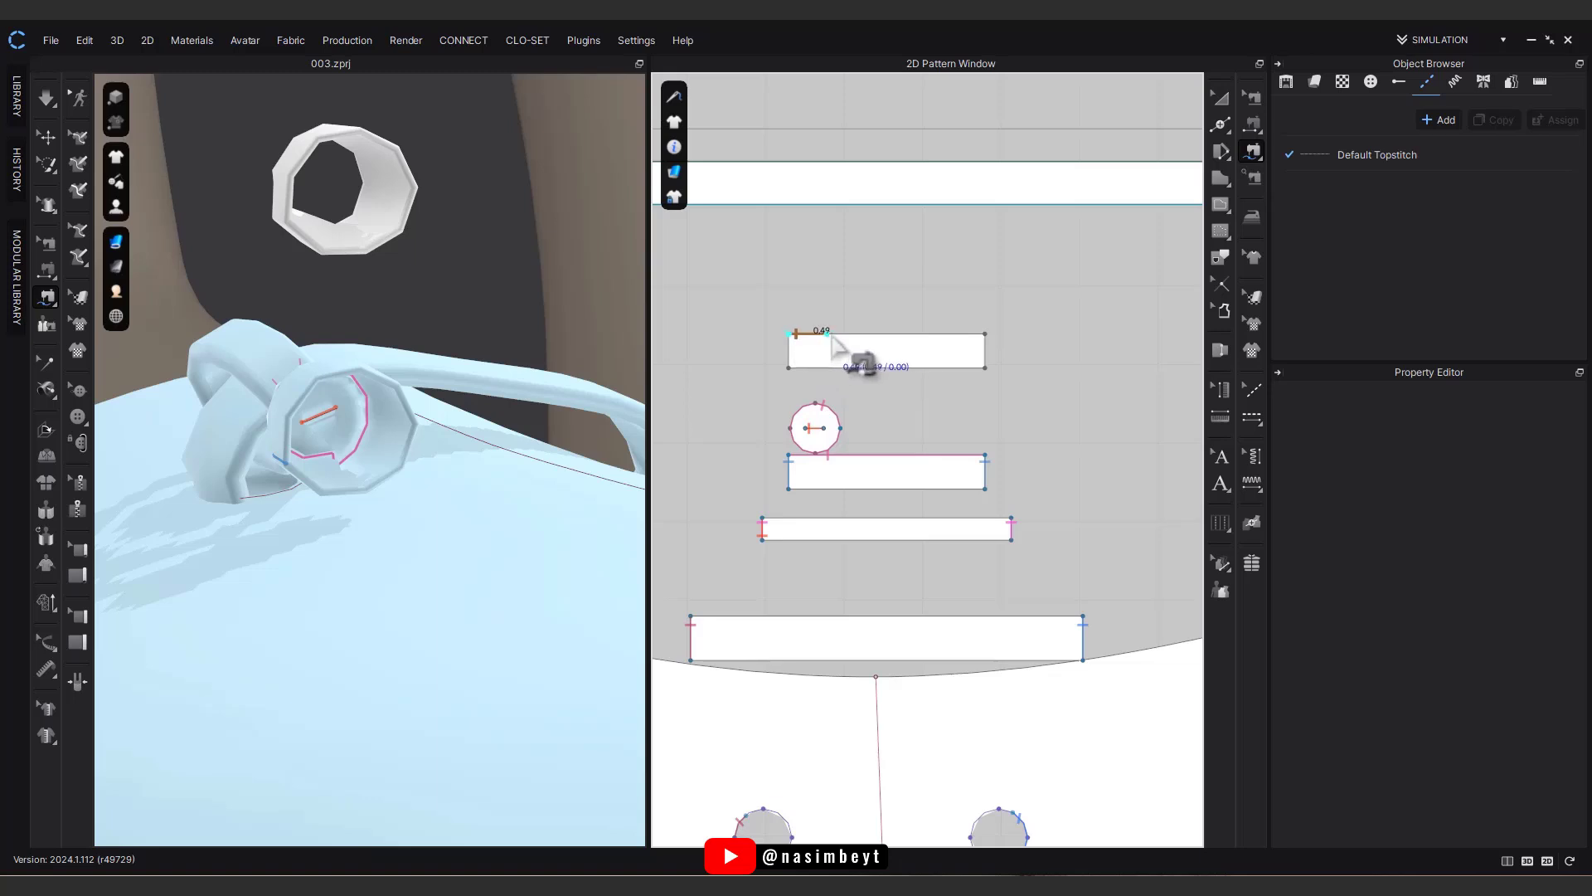
pyautogui.click(850, 444)
# Step: Simulate the copied strip and pull it toward the open end of the small ring
pyautogui.press('space')
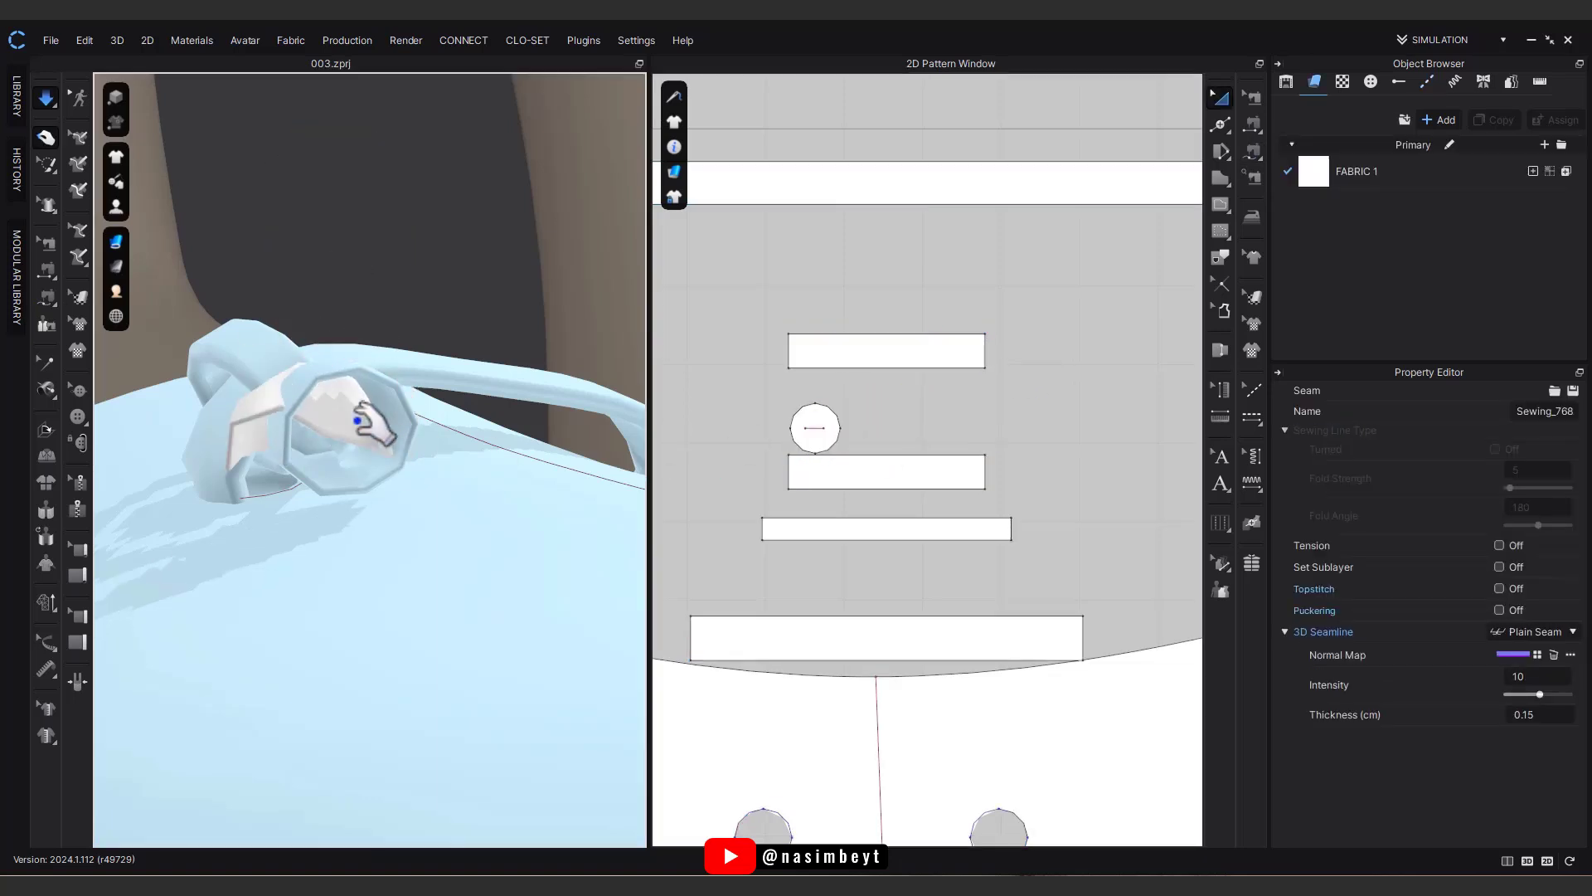
pyautogui.moveTo(357, 421); pyautogui.dragTo(743, 665)
pyautogui.moveTo(491, 561); pyautogui.dragTo(241, 568, button='right')
pyautogui.moveTo(340, 380); pyautogui.dragTo(32, 580)
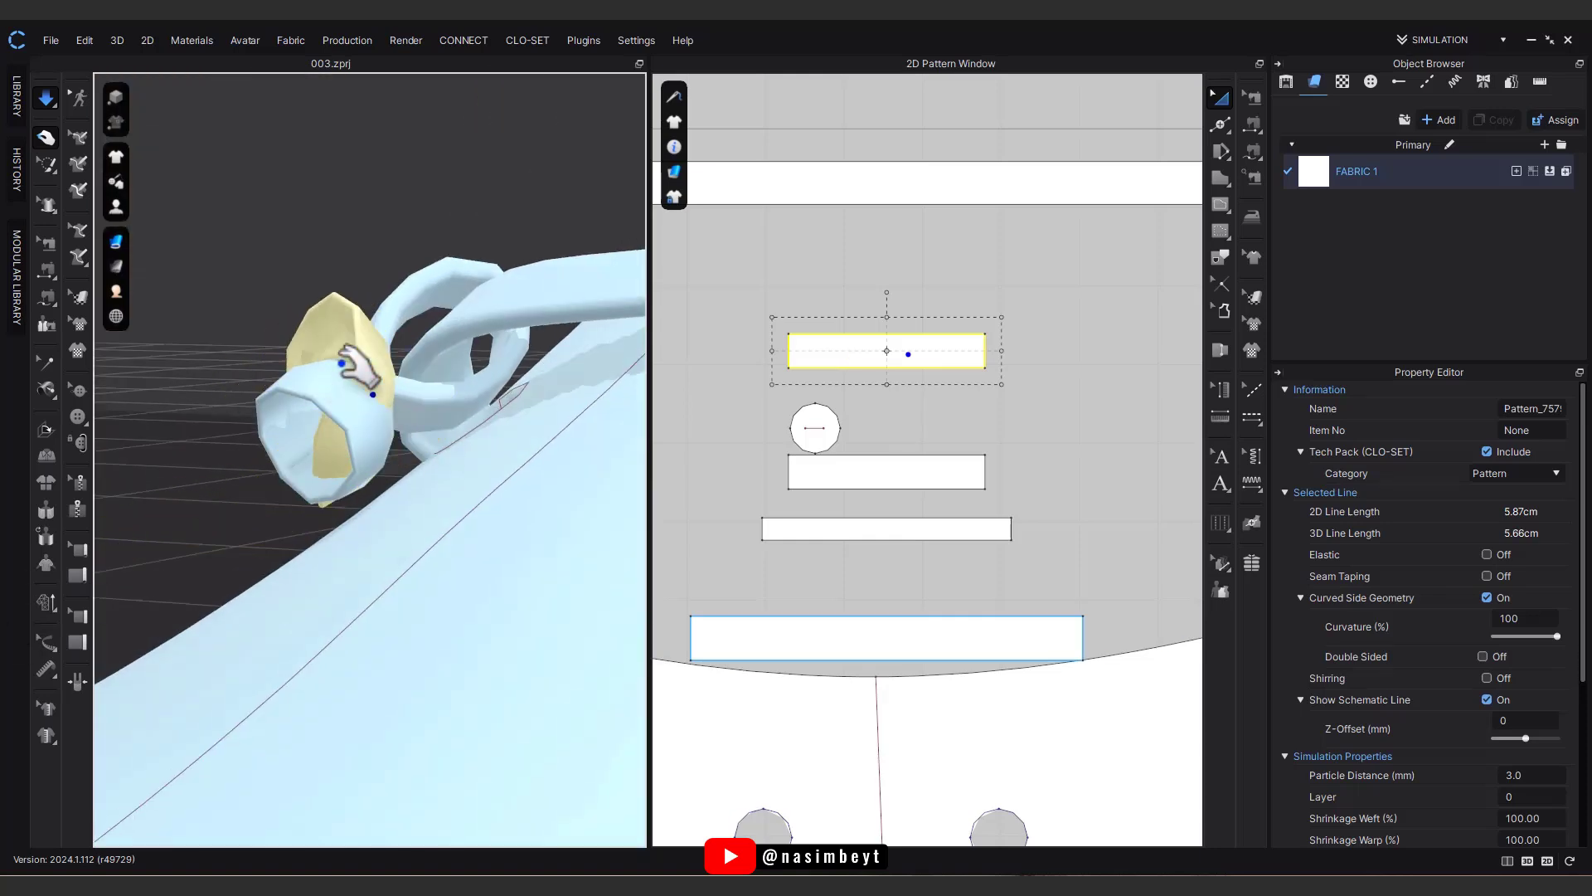
pyautogui.moveTo(342, 363); pyautogui.dragTo(194, 665)
# Step: Set the copied strip's seam to fold angle 0 and fold strength 100 while simulating
pyautogui.press('m')
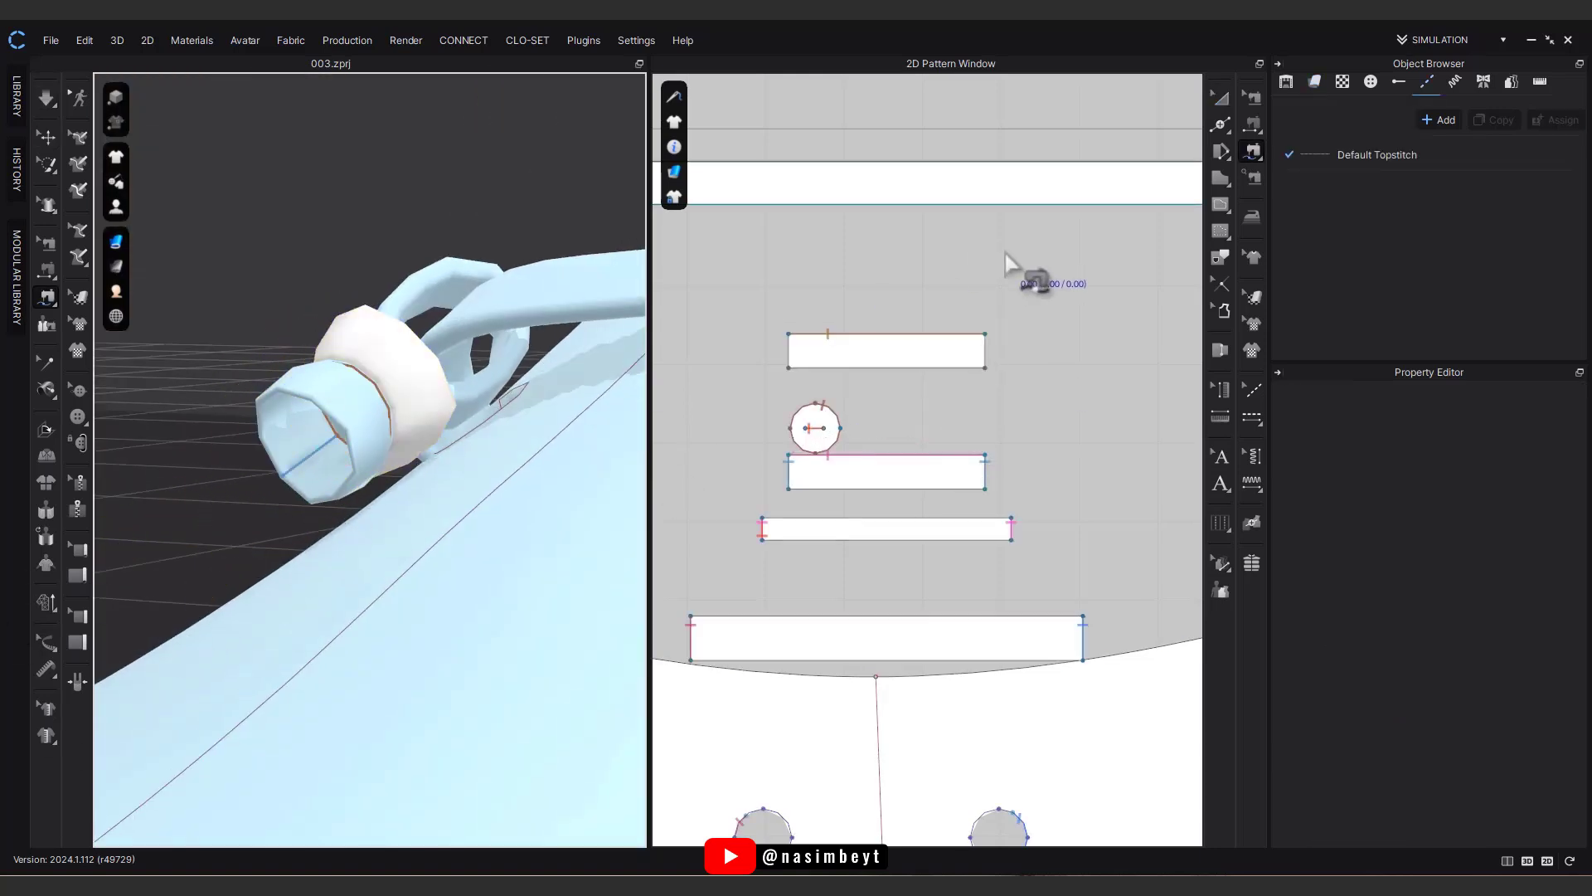
pyautogui.press('b')
pyautogui.moveTo(1112, 241); pyautogui.dragTo(1081, 276, button='middle')
pyautogui.click(881, 370)
pyautogui.press('space')
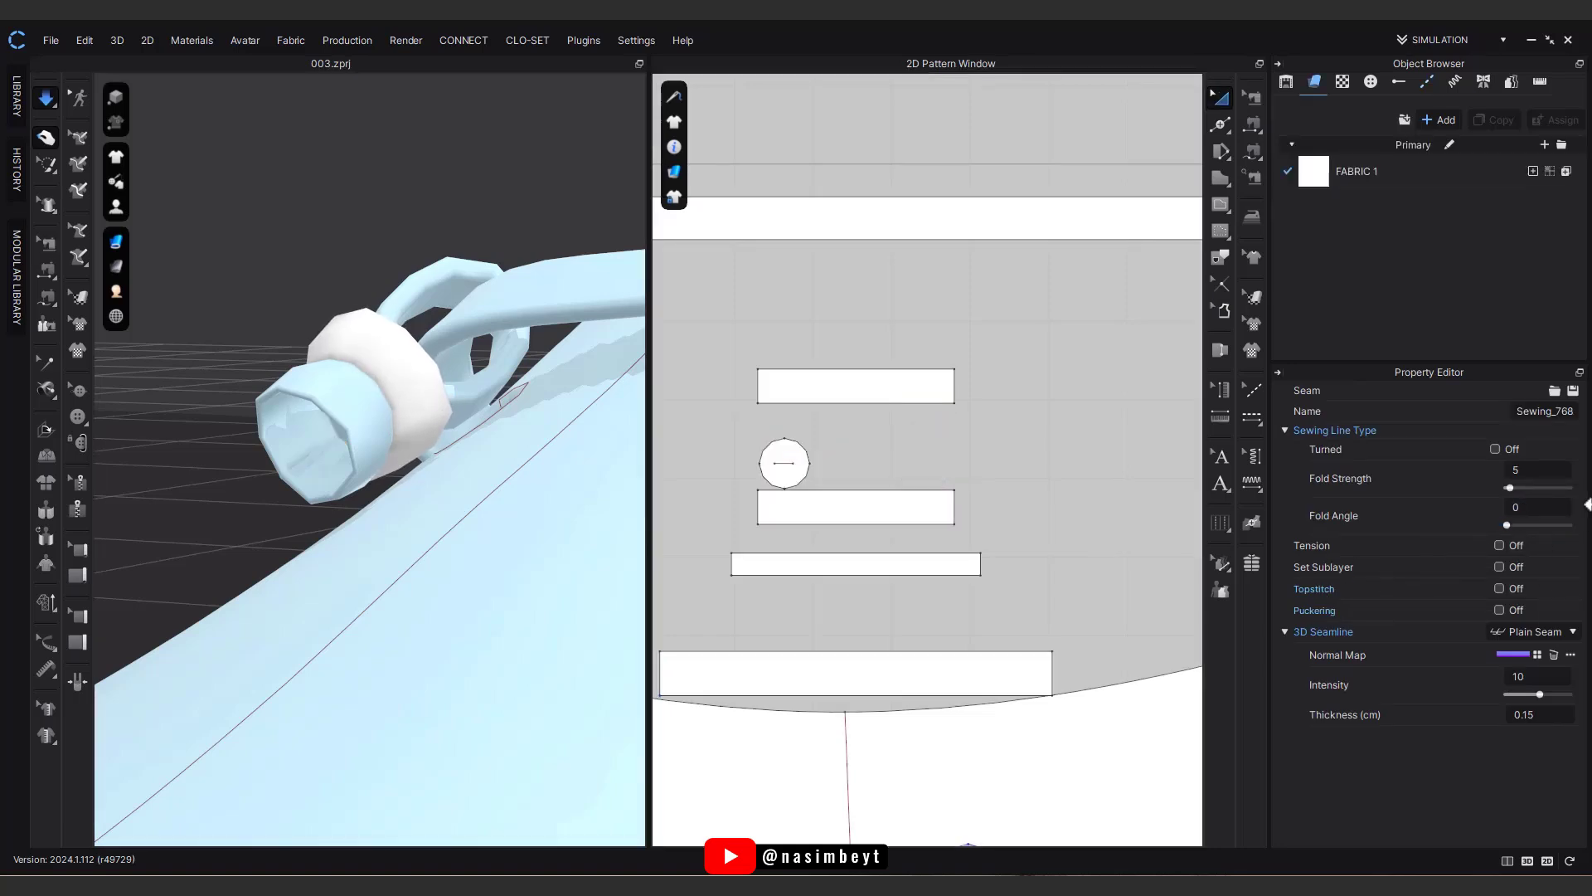
pyautogui.moveTo(1509, 489); pyautogui.dragTo(1590, 500)
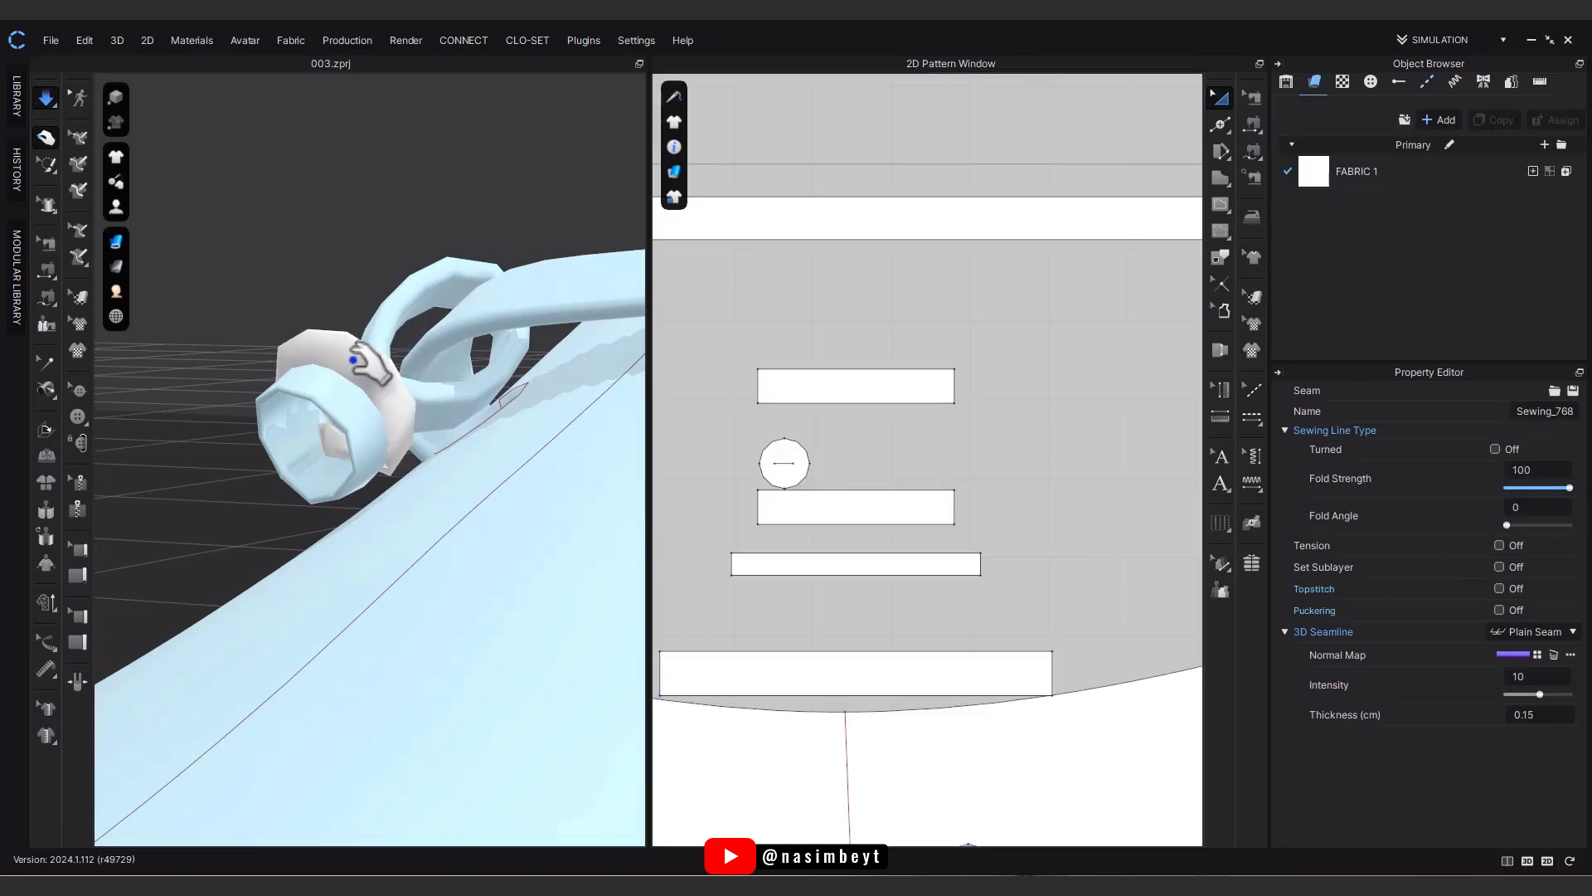
# Step: Pull the copied strip through the small ring from several sides until it sits inside and emerges from the opening
pyautogui.moveTo(365, 363); pyautogui.dragTo(17, 632)
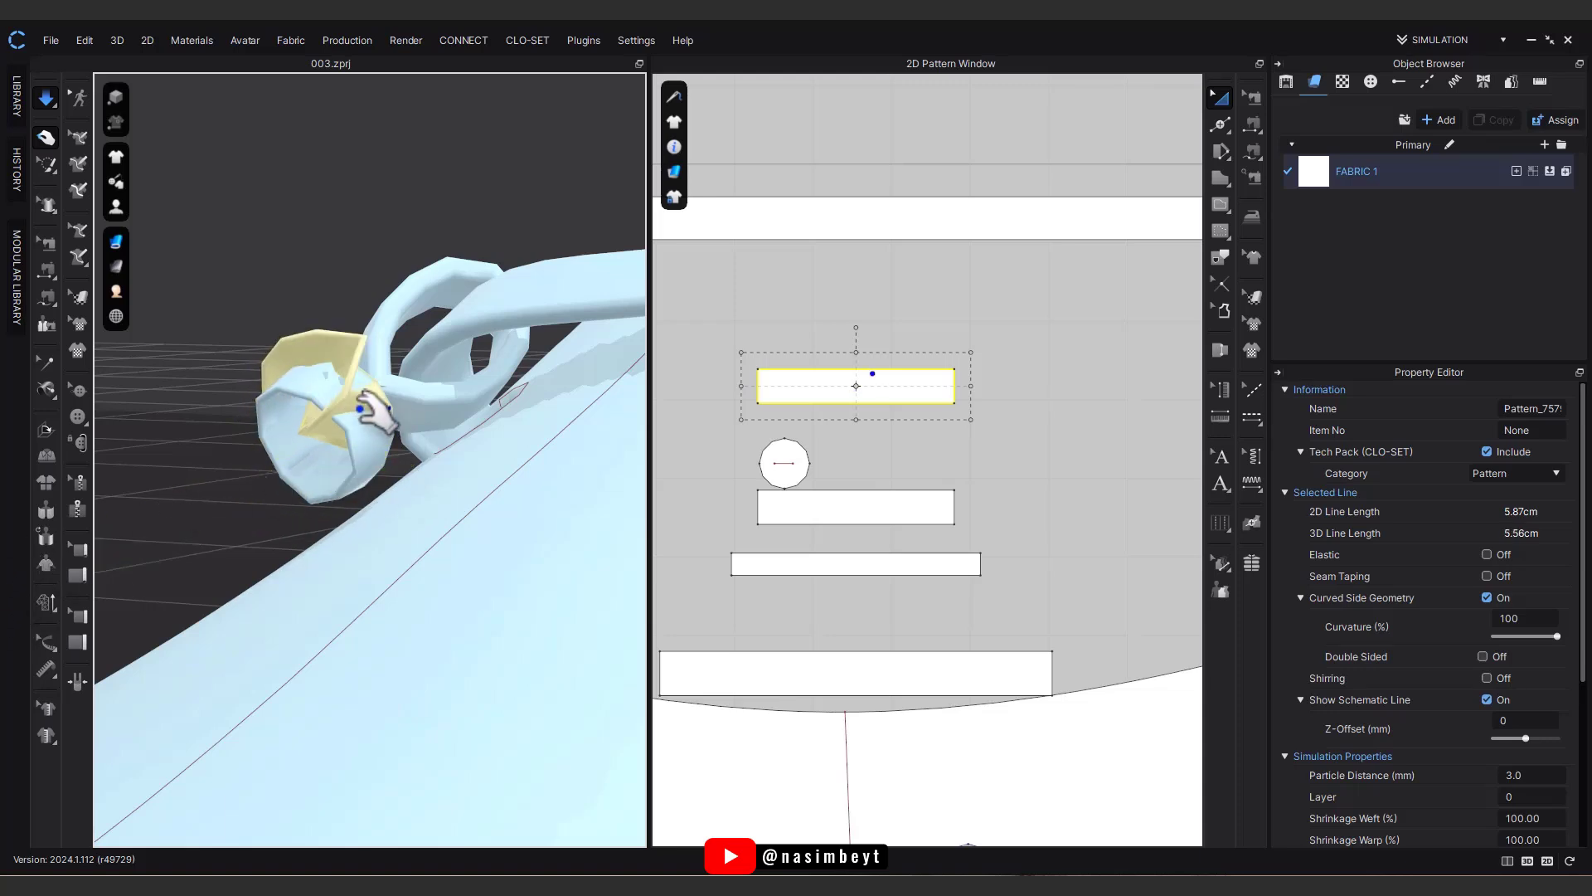
pyautogui.moveTo(362, 408); pyautogui.dragTo(299, 645)
pyautogui.moveTo(299, 644); pyautogui.dragTo(284, 357, button='right')
pyautogui.moveTo(284, 356); pyautogui.dragTo(395, 546)
pyautogui.moveTo(242, 446); pyautogui.dragTo(585, 632)
pyautogui.moveTo(586, 632); pyautogui.dragTo(344, 344, button='right')
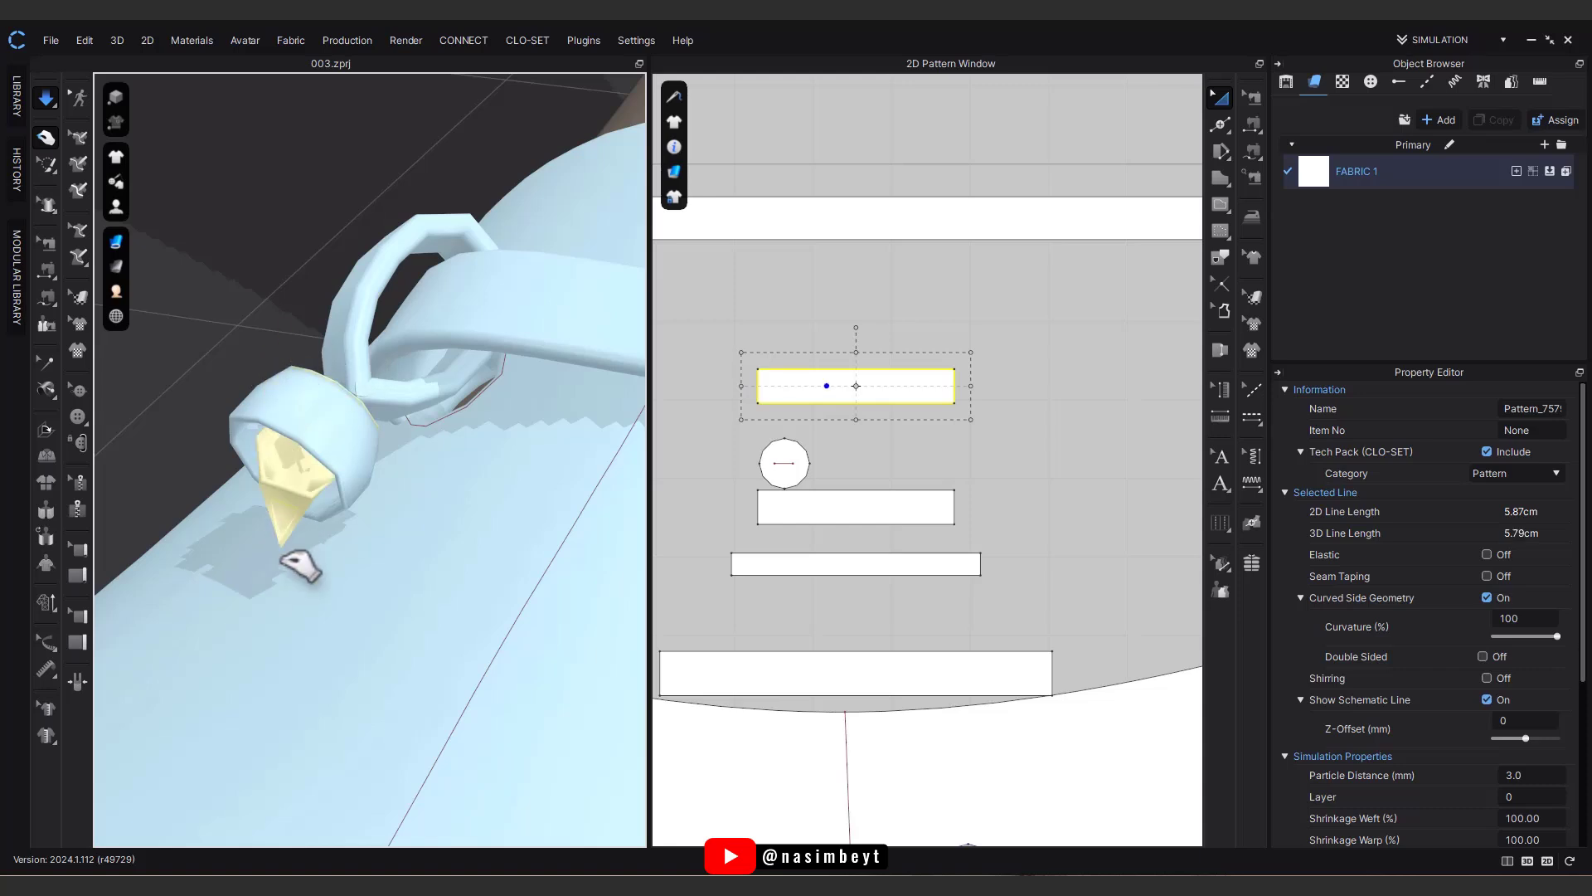
pyautogui.moveTo(282, 559); pyautogui.dragTo(286, 564)
pyautogui.moveTo(286, 564); pyautogui.dragTo(485, 564, button='right')
# Step: Try strengthening the copied strip and simulating it inside the small ring
pyautogui.press('b')
pyautogui.press('a')
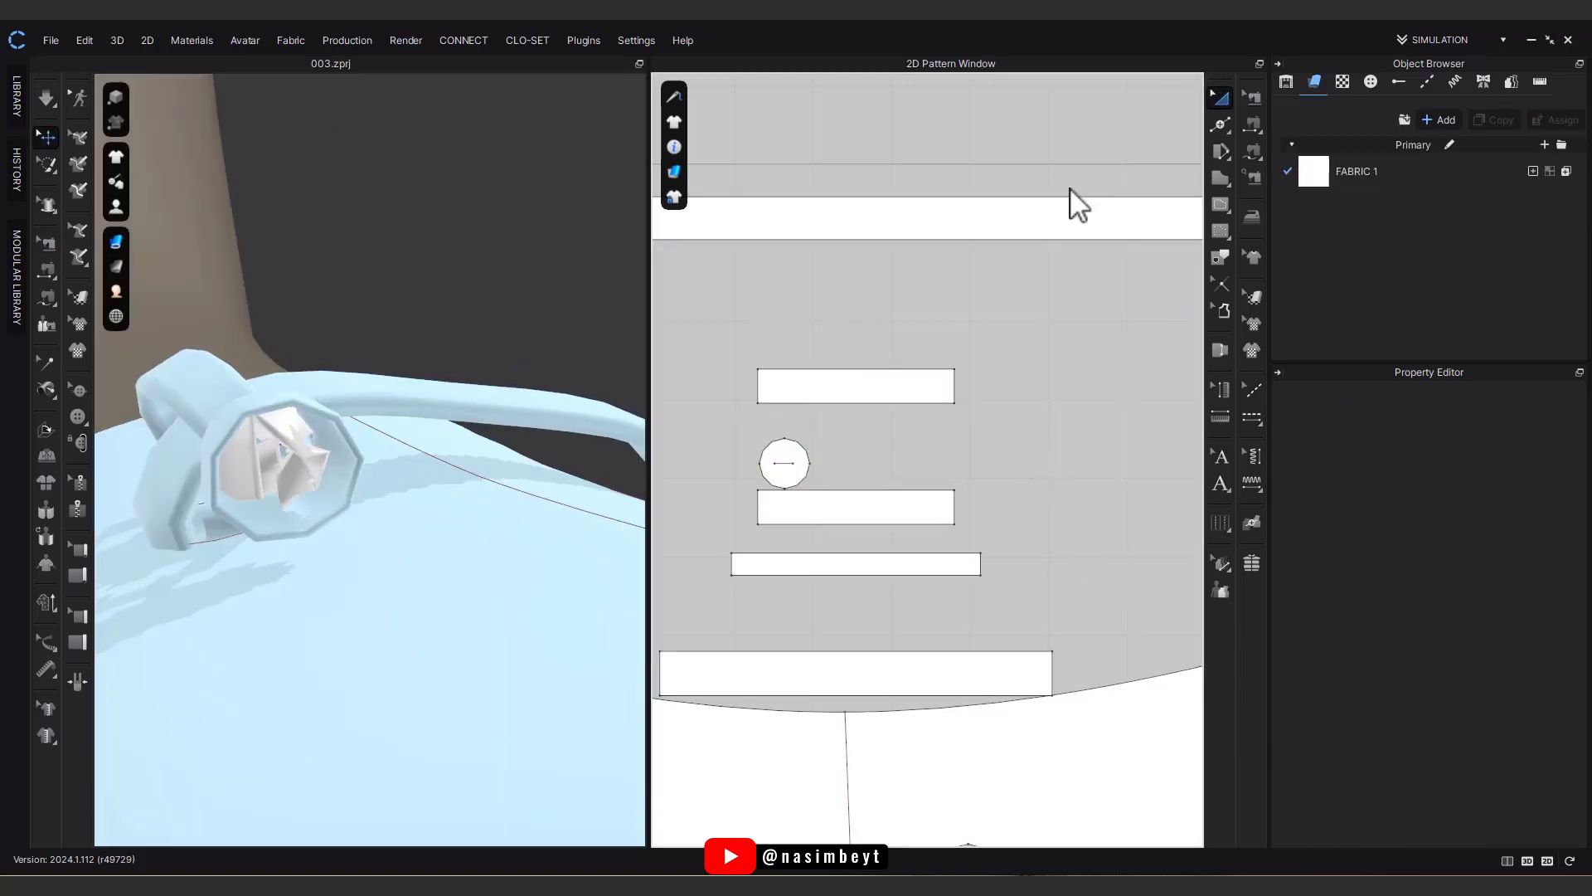
pyautogui.rightClick(814, 386)
pyautogui.click(878, 605)
pyautogui.press('space')
pyautogui.press('space')
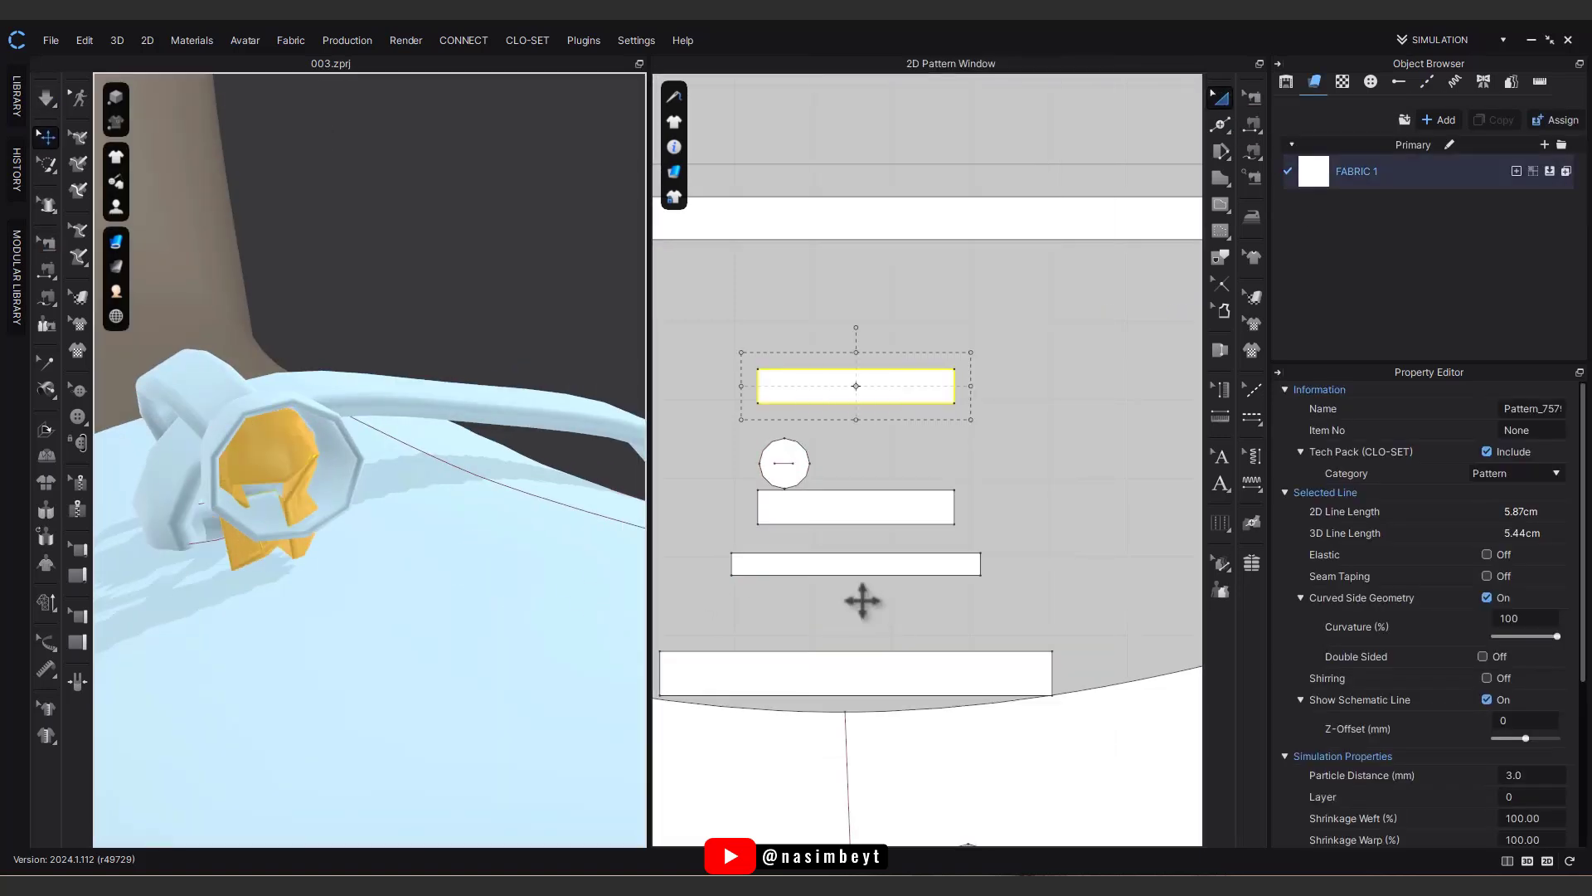
# Step: Extend the copied strip by moving its unsewn lower long edge outward in 2D
pyautogui.click(754, 445)
pyautogui.click(829, 401)
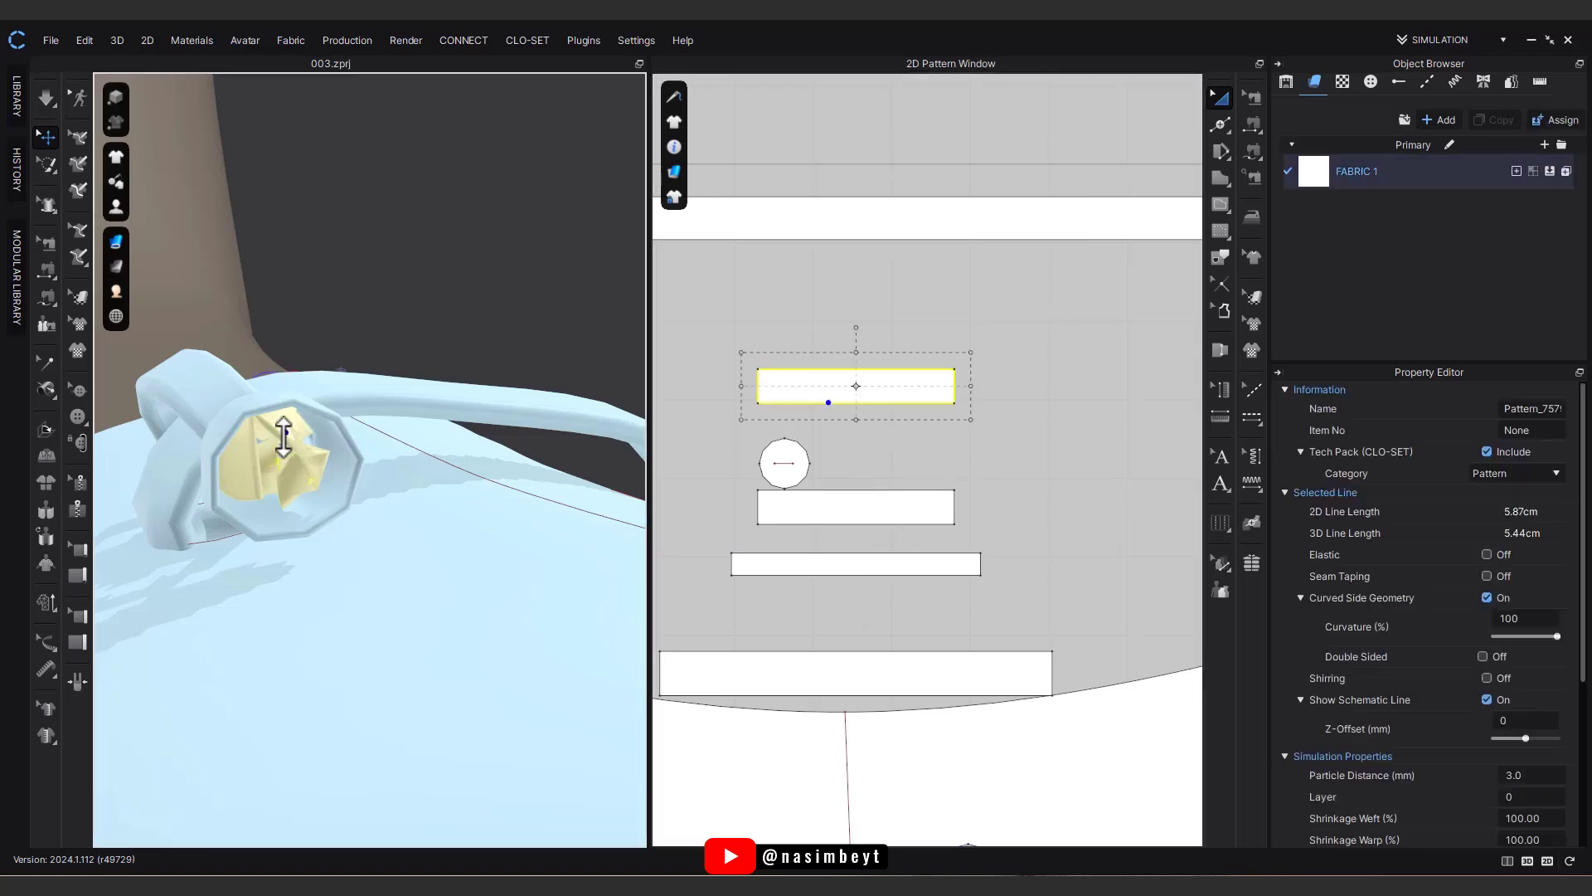
pyautogui.click(908, 431)
pyautogui.click(1220, 124)
pyautogui.click(880, 404)
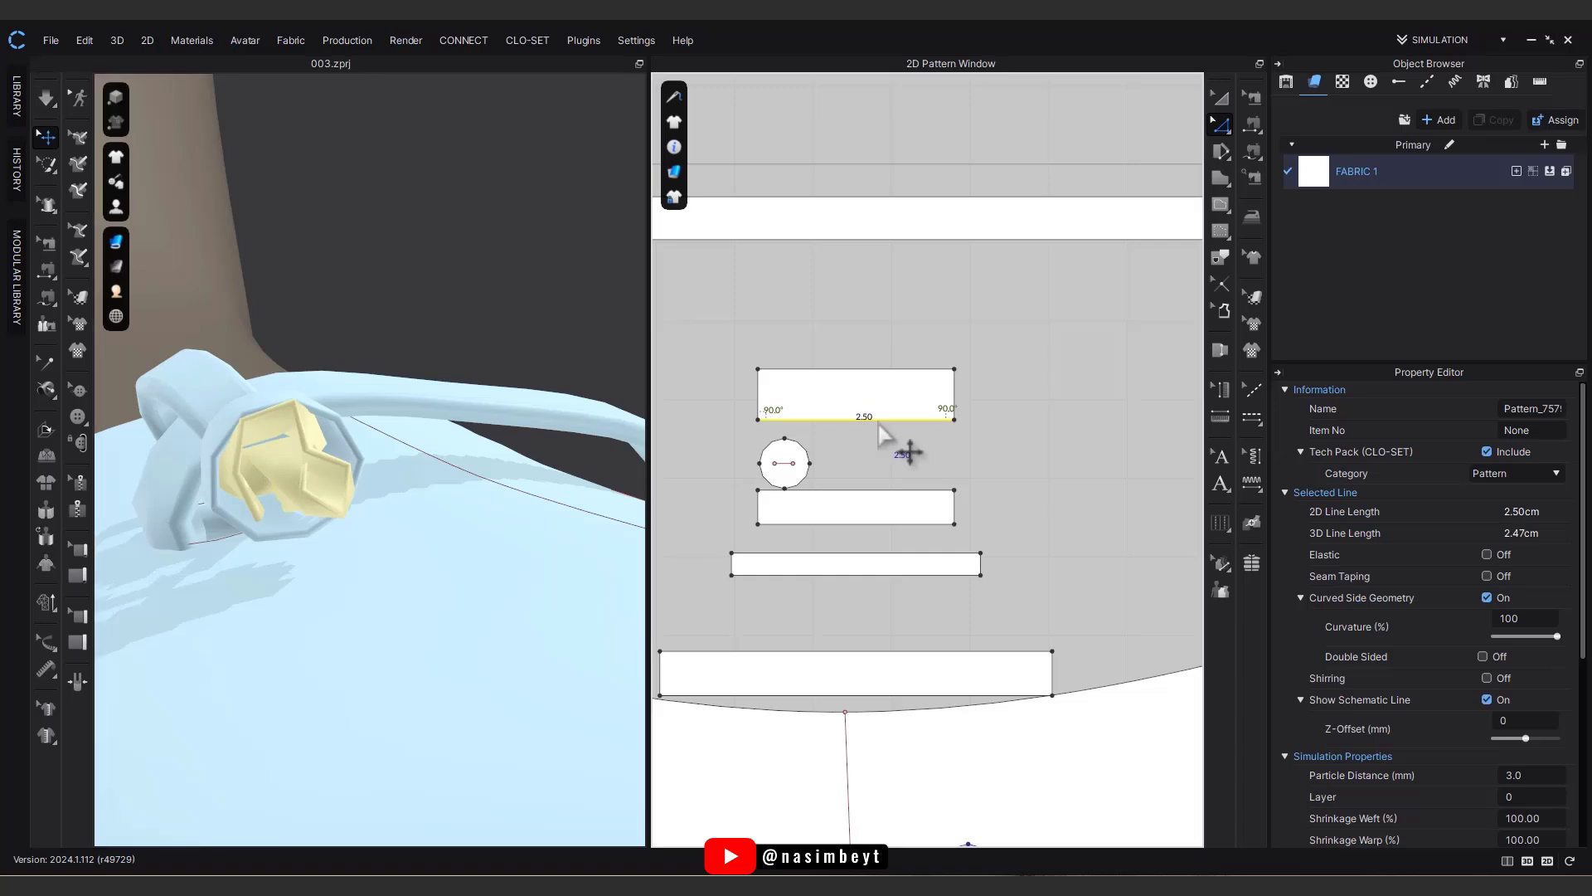
pyautogui.moveTo(878, 423); pyautogui.dragTo(879, 461)
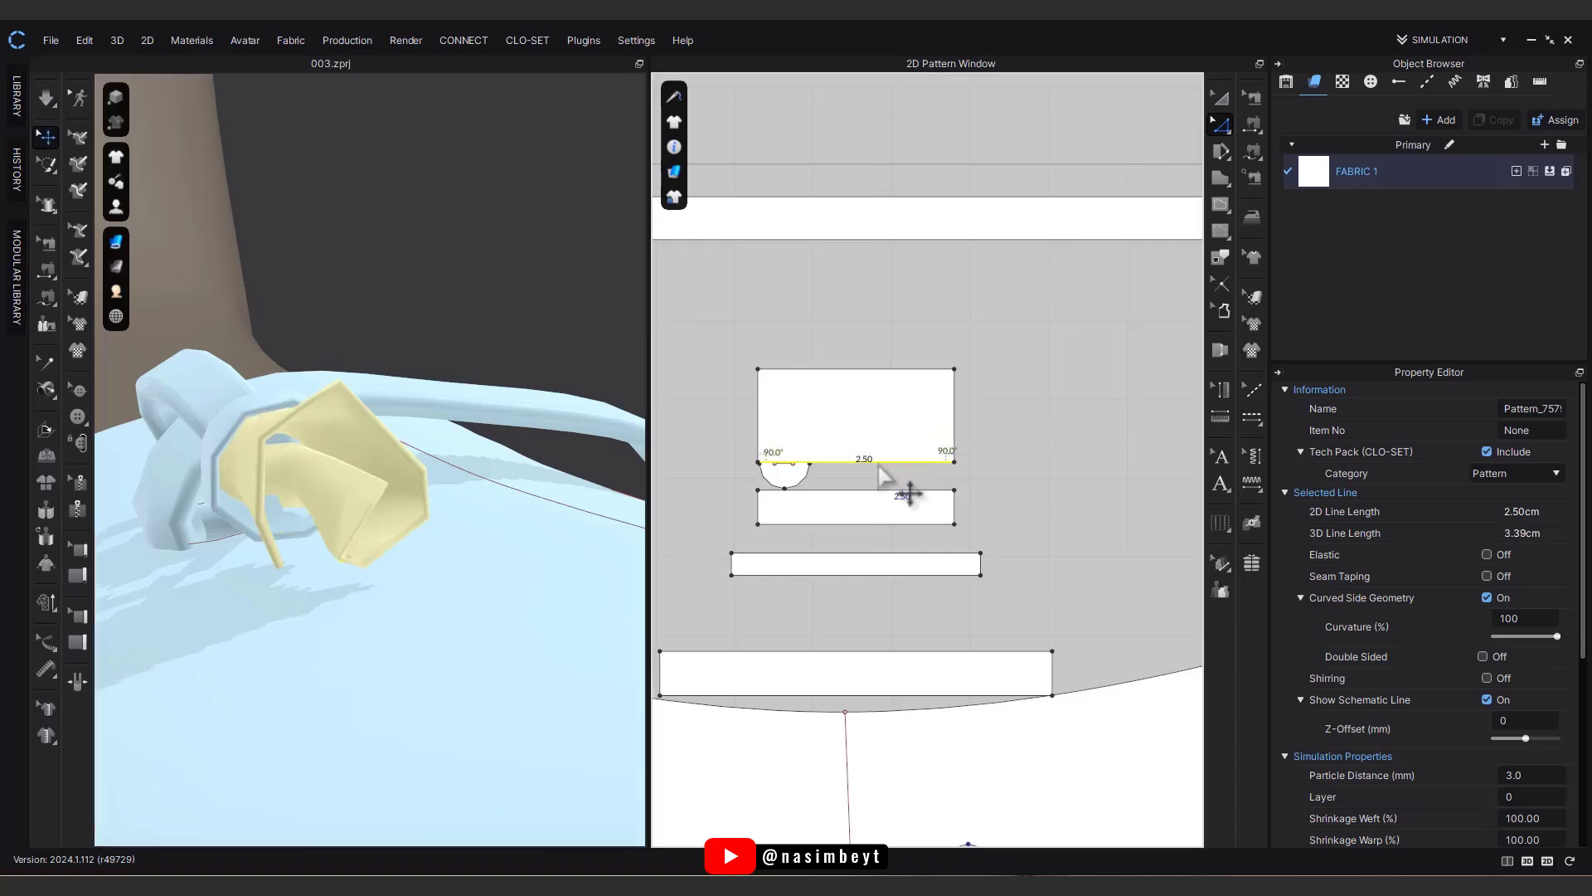
# Step: Move the copied piece clear of the other patterns in 2D and lengthen its sides to about 6.30 cm
pyautogui.moveTo(347, 504); pyautogui.dragTo(412, 420, button='right')
pyautogui.scroll(-1, 927, 495)
pyautogui.moveTo(926, 494); pyautogui.dragTo(864, 458, button='middle')
pyautogui.click(1219, 99)
pyautogui.keyDown('shift'); pyautogui.moveTo(844, 387); pyautogui.dragTo(1045, 352); pyautogui.keyUp('shift')
pyautogui.moveTo(1018, 379); pyautogui.dragTo(1045, 284)
pyautogui.press('z')
pyautogui.moveTo(1028, 337); pyautogui.dragTo(1038, 675)
pyautogui.moveTo(415, 655); pyautogui.dragTo(383, 586, button='right')
# Step: Try distributing evenly spaced internal lines between the tassel piece's two long sides, then undo them
pyautogui.click(940, 410)
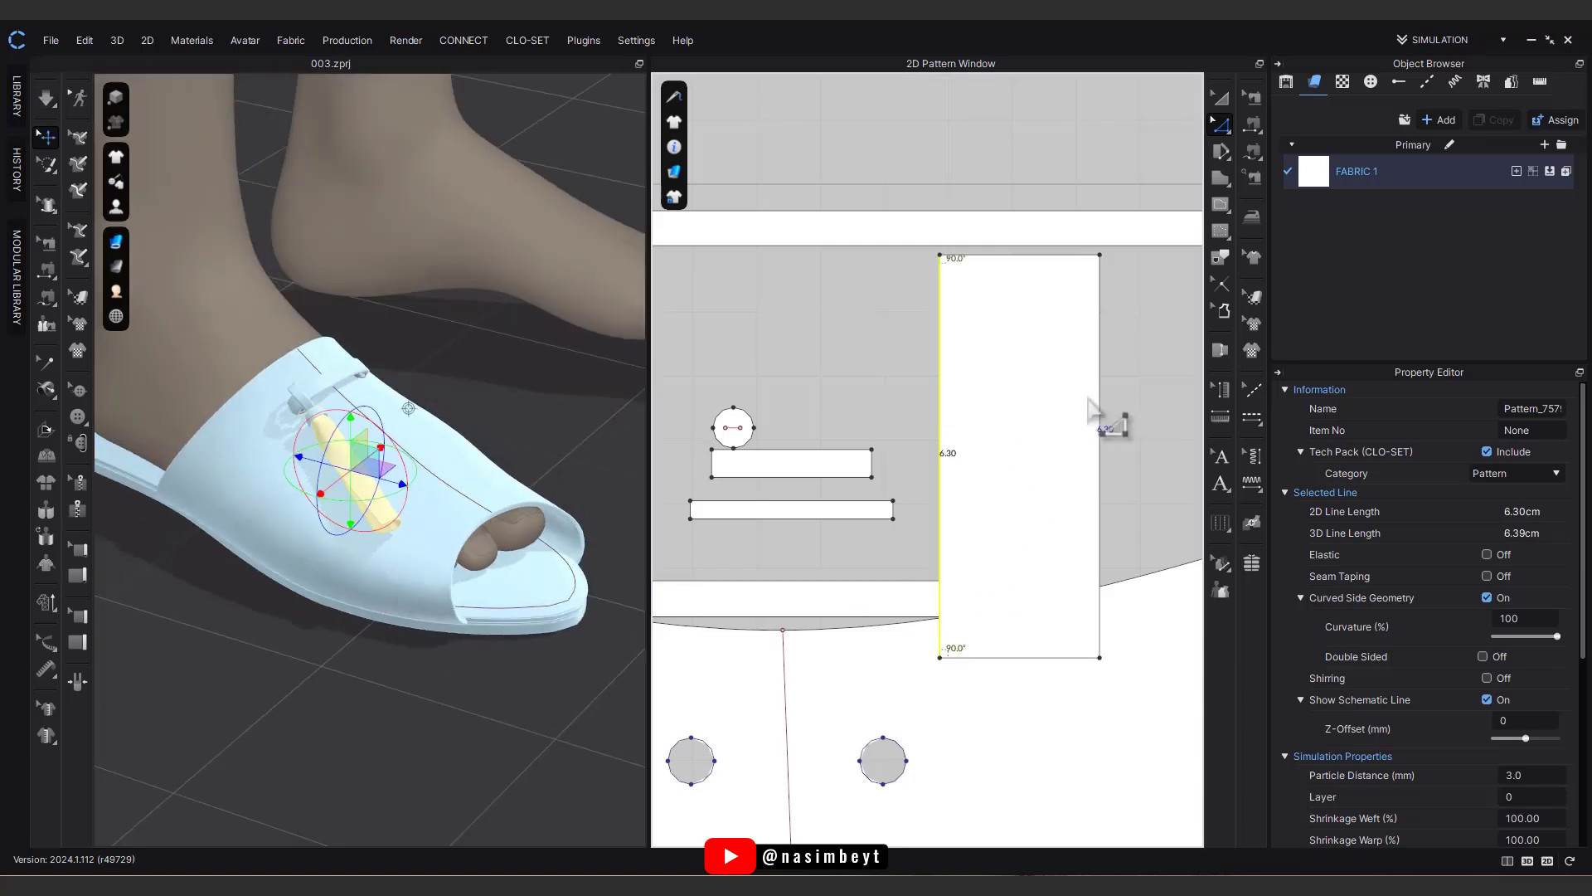
pyautogui.rightClick(1101, 403)
pyautogui.click(1206, 587)
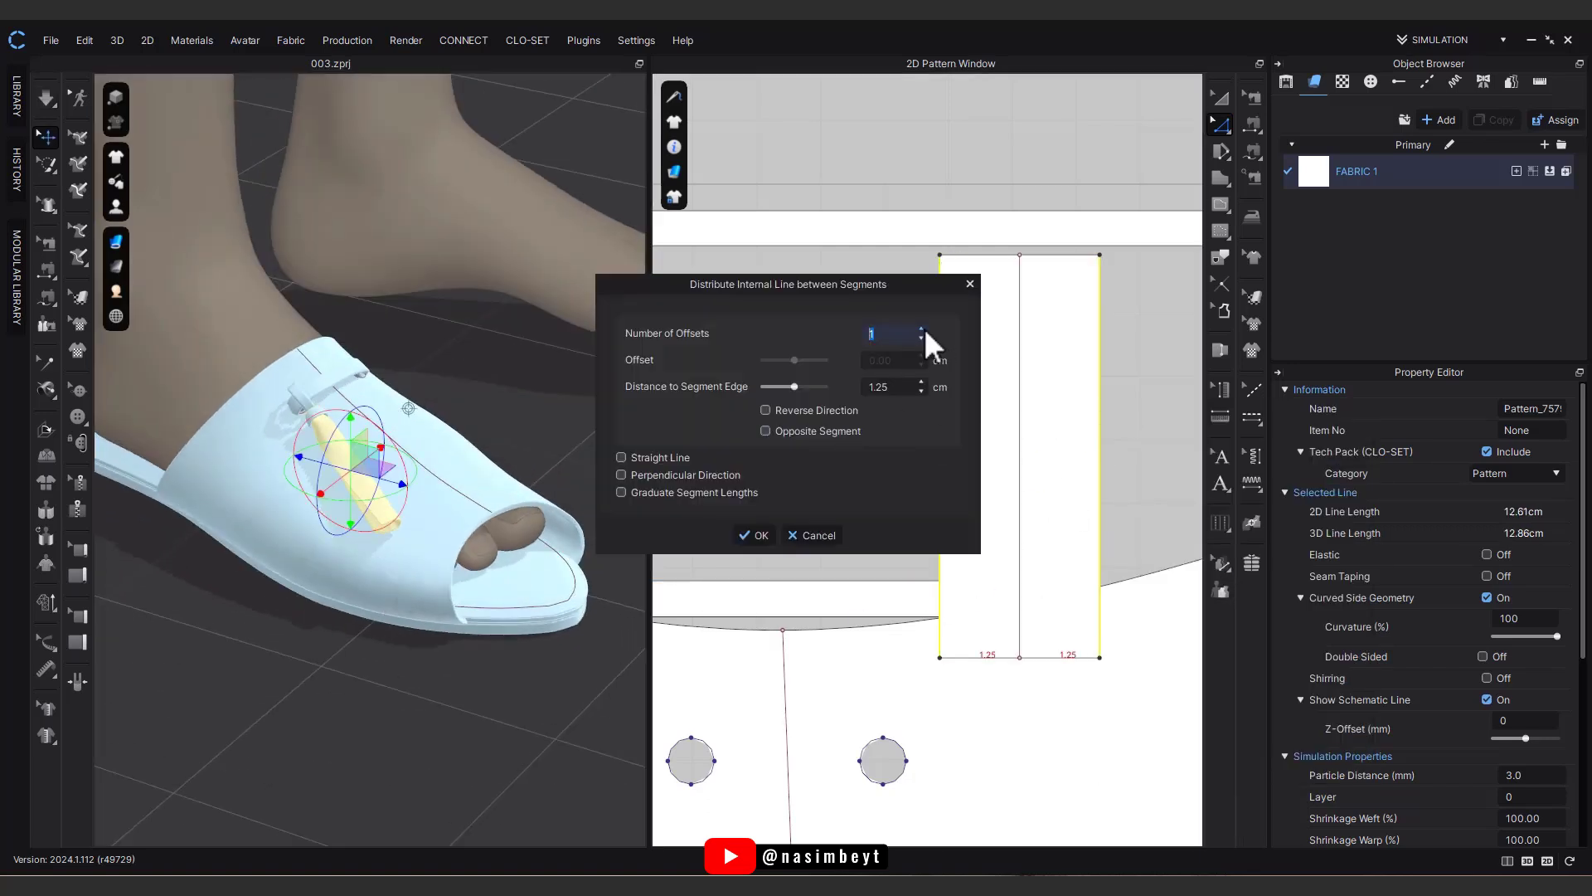
pyautogui.scroll(16, 923, 327)
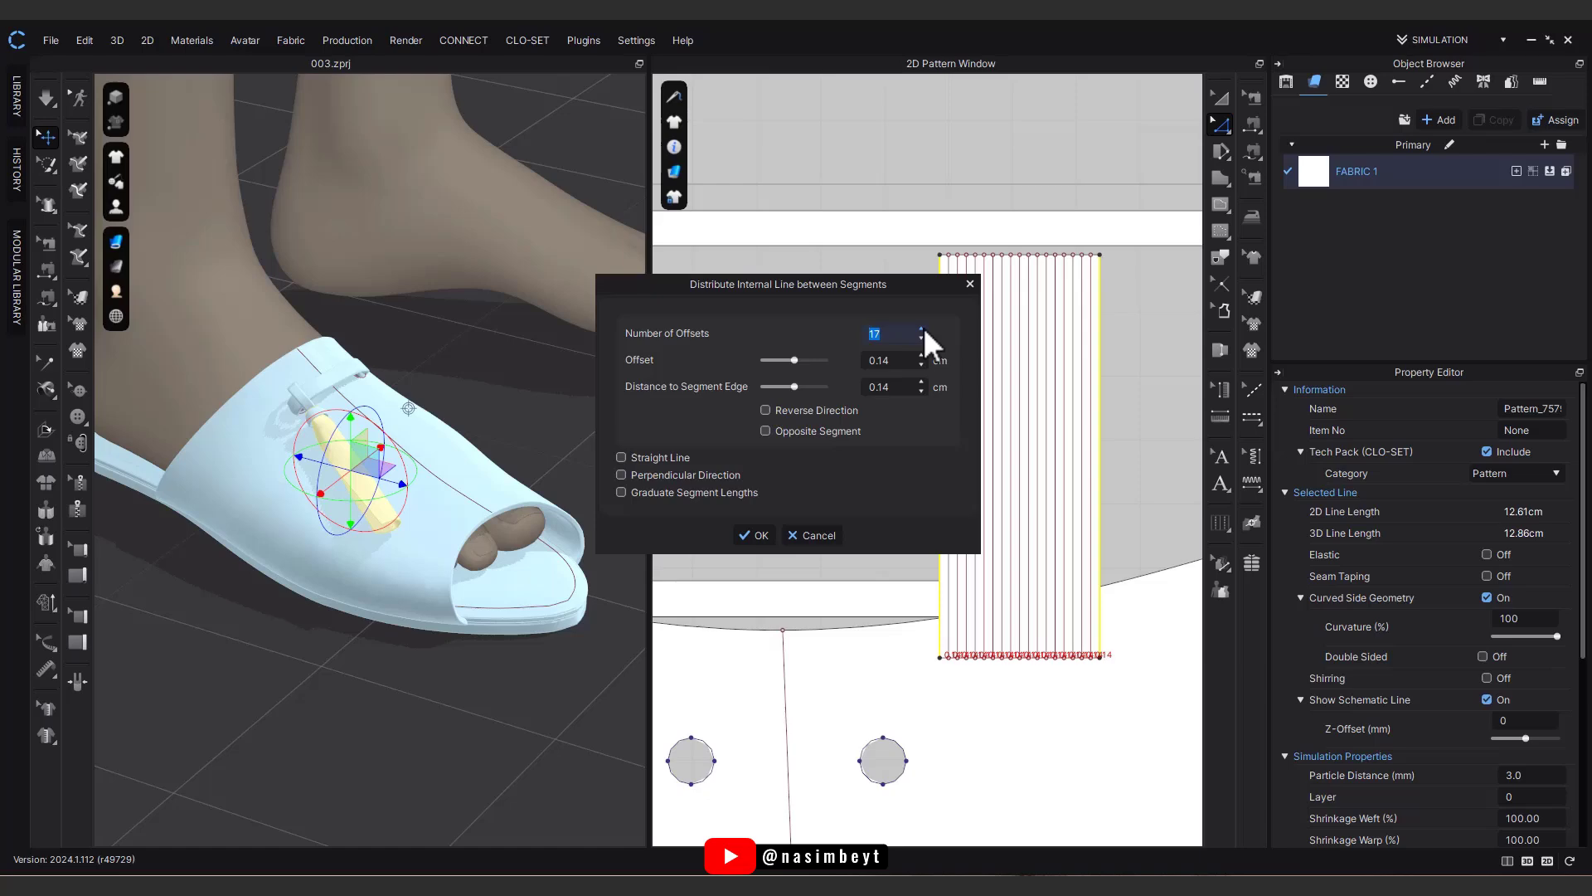
pyautogui.click(754, 535)
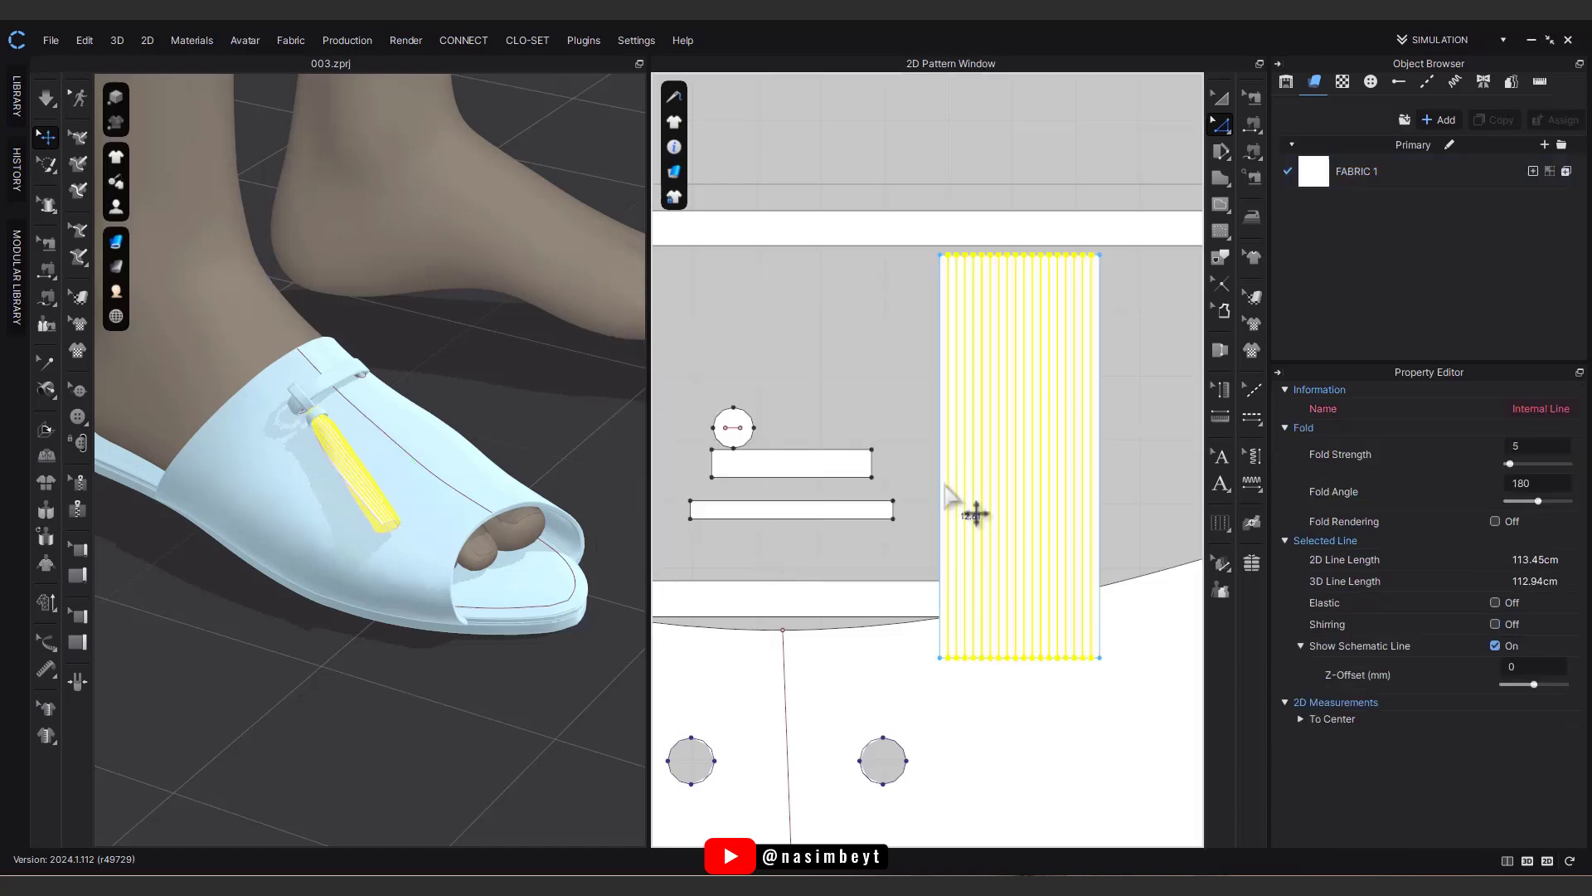
pyautogui.moveTo(373, 631); pyautogui.dragTo(363, 525, button='right')
pyautogui.scroll(3, 362, 525)
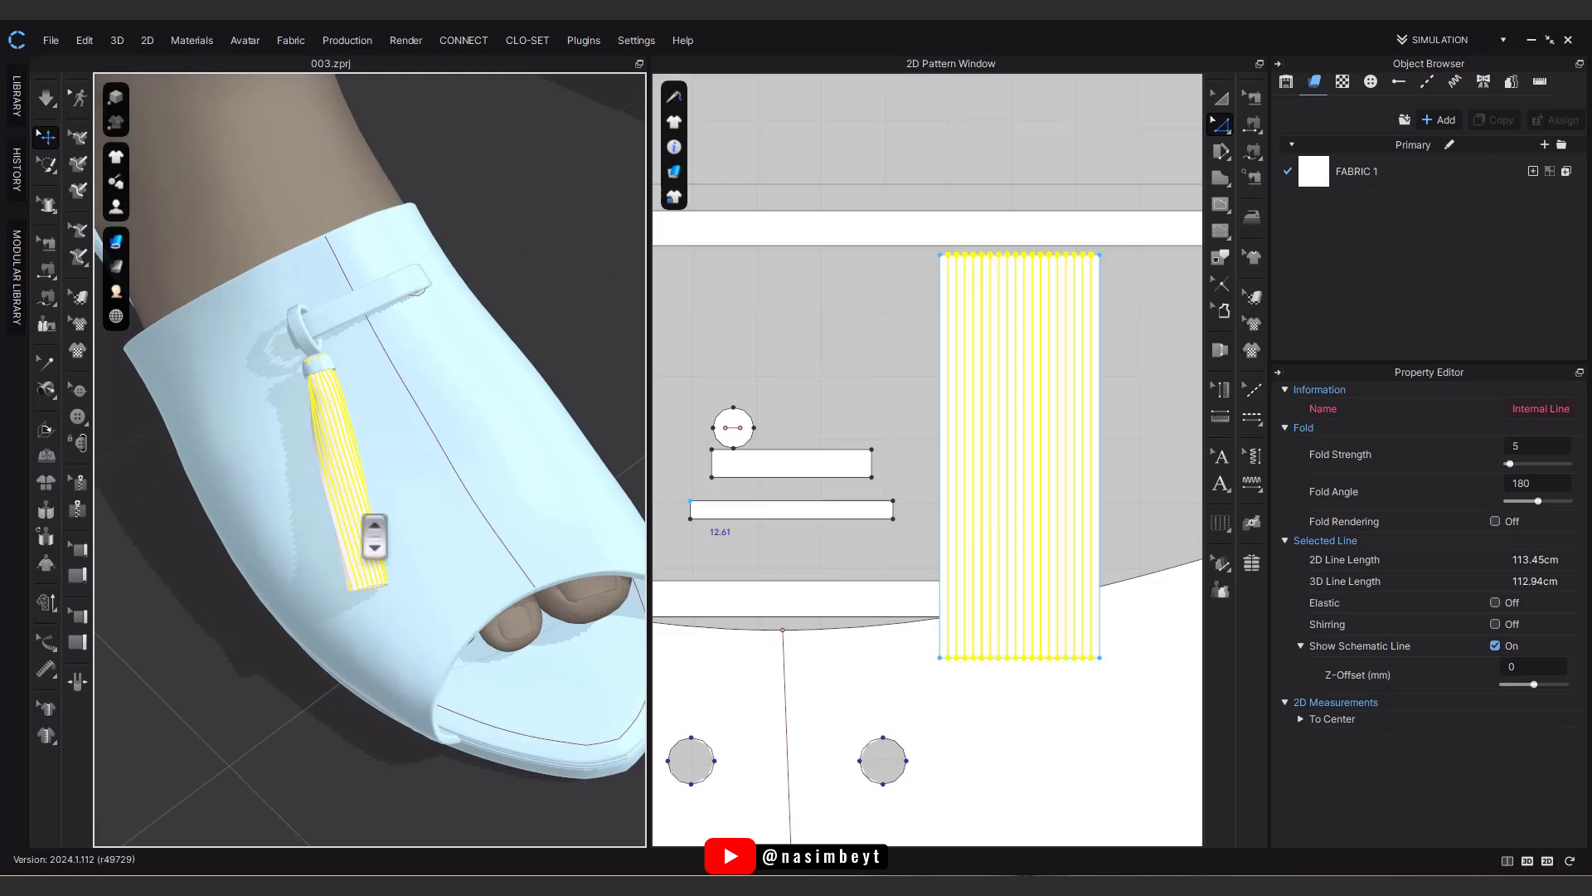
pyautogui.hotkey('ctrl', 'z')
# Step: Distribute 15 internal lines between the tassel piece's two long sides and cut it into separate strands along them
pyautogui.rightClick(1109, 460)
pyautogui.click(1199, 599)
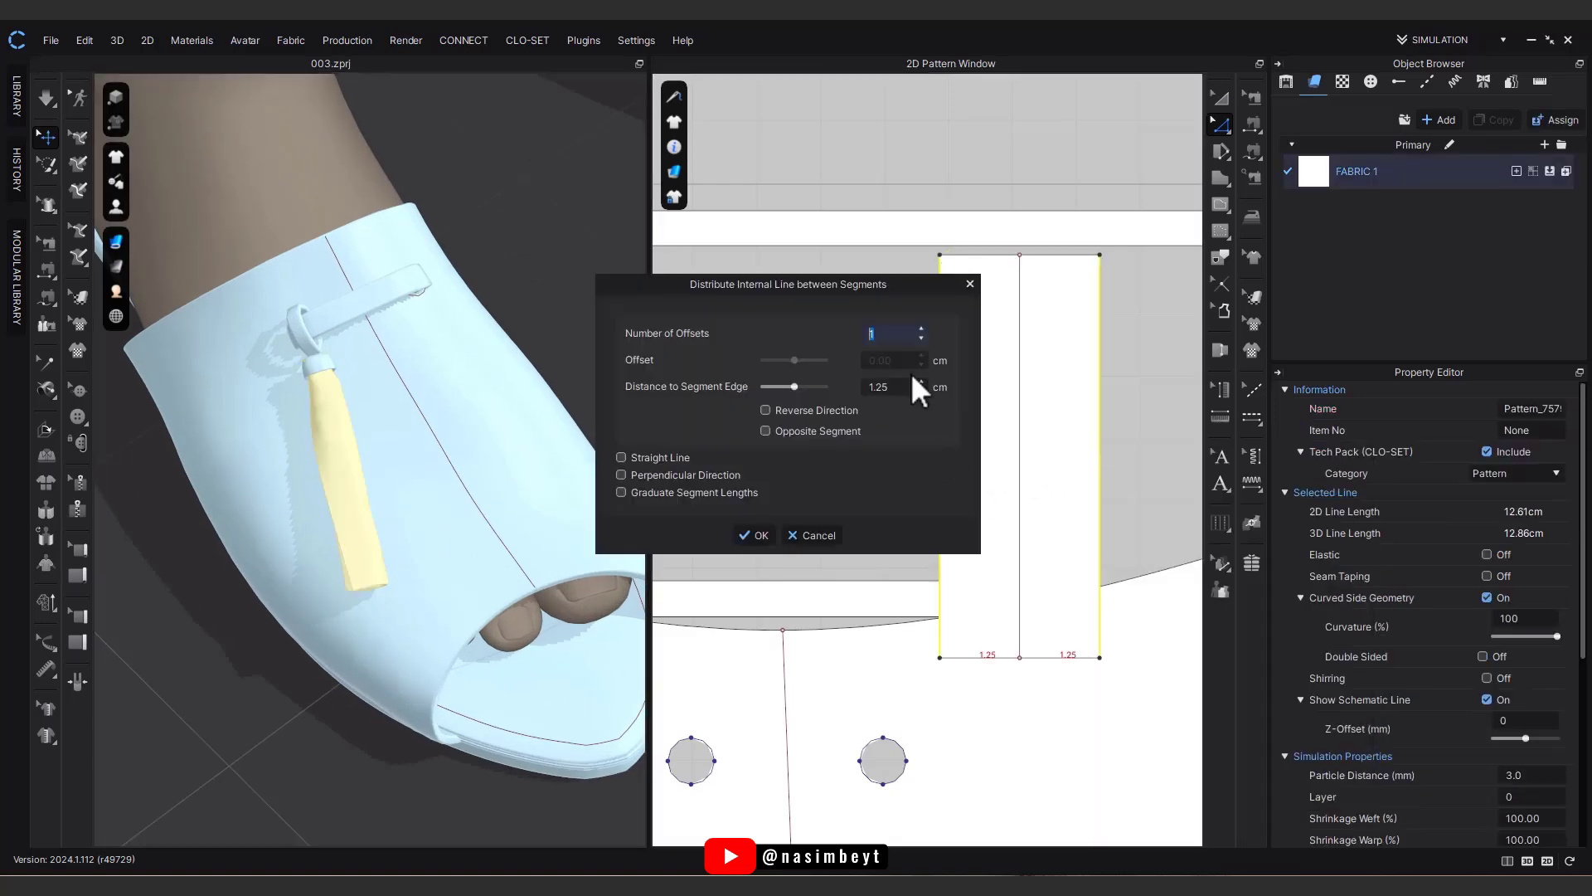
pyautogui.write('5')
pyautogui.click(752, 535)
pyautogui.rightClick(949, 440)
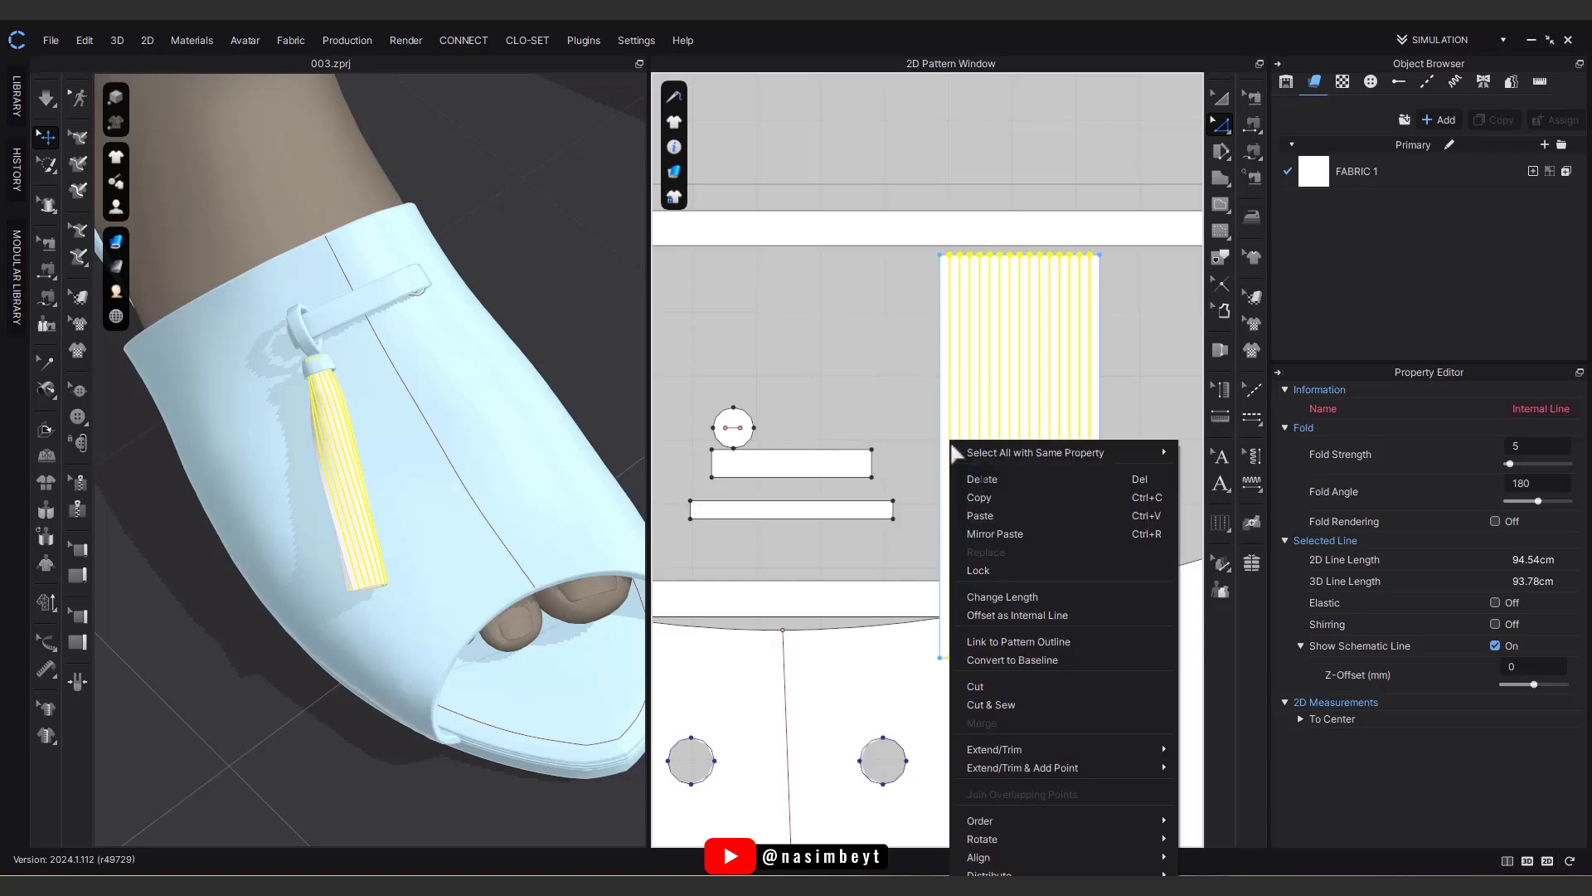
pyautogui.click(995, 686)
# Step: Try simulating the cut strands and pulling them downward, then undo the simulation
pyautogui.press('space')
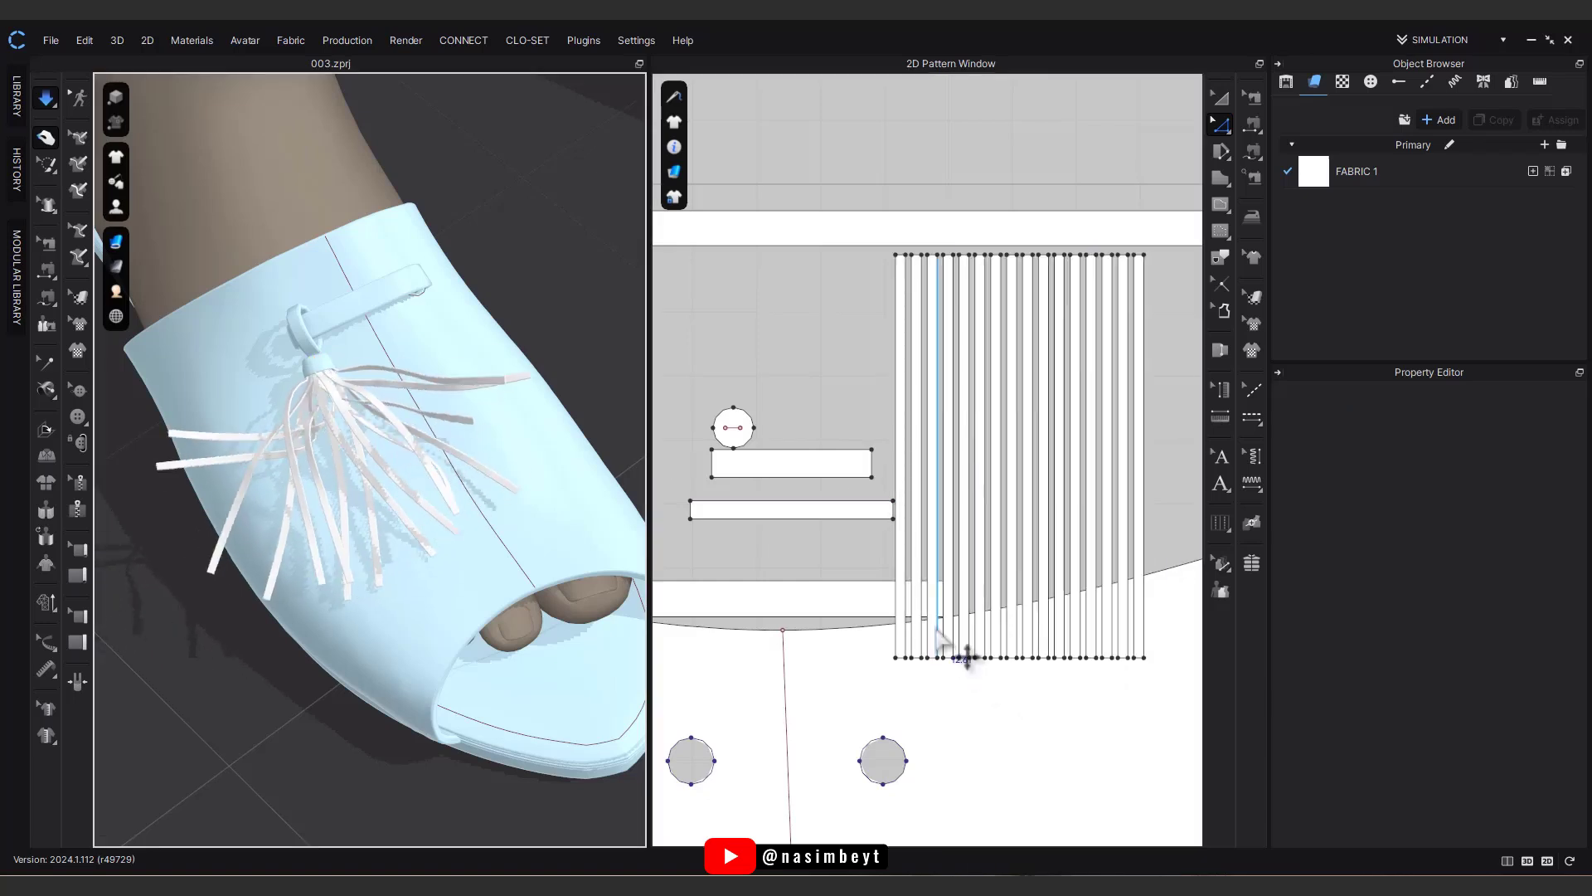
pyautogui.moveTo(524, 435); pyautogui.dragTo(363, 593)
pyautogui.press('space')
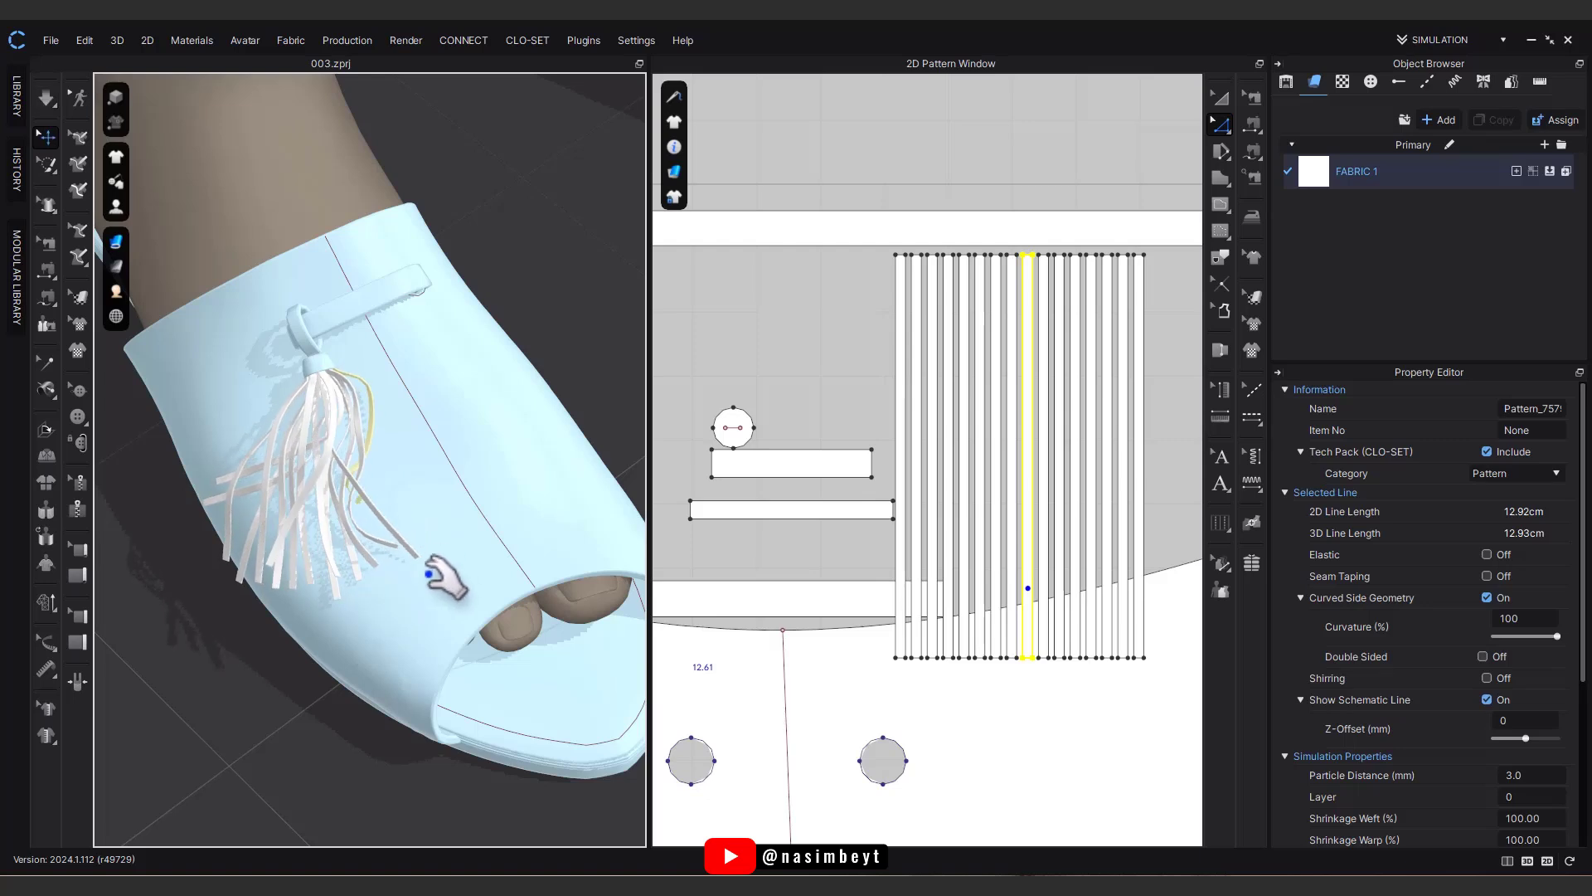
pyautogui.hotkey('ctrl', 'z')
# Step: Copy FABRIC 1 and assign FABRIC 1 Copy 1 to all the tassel strands
pyautogui.click(1378, 172)
pyautogui.click(1495, 120)
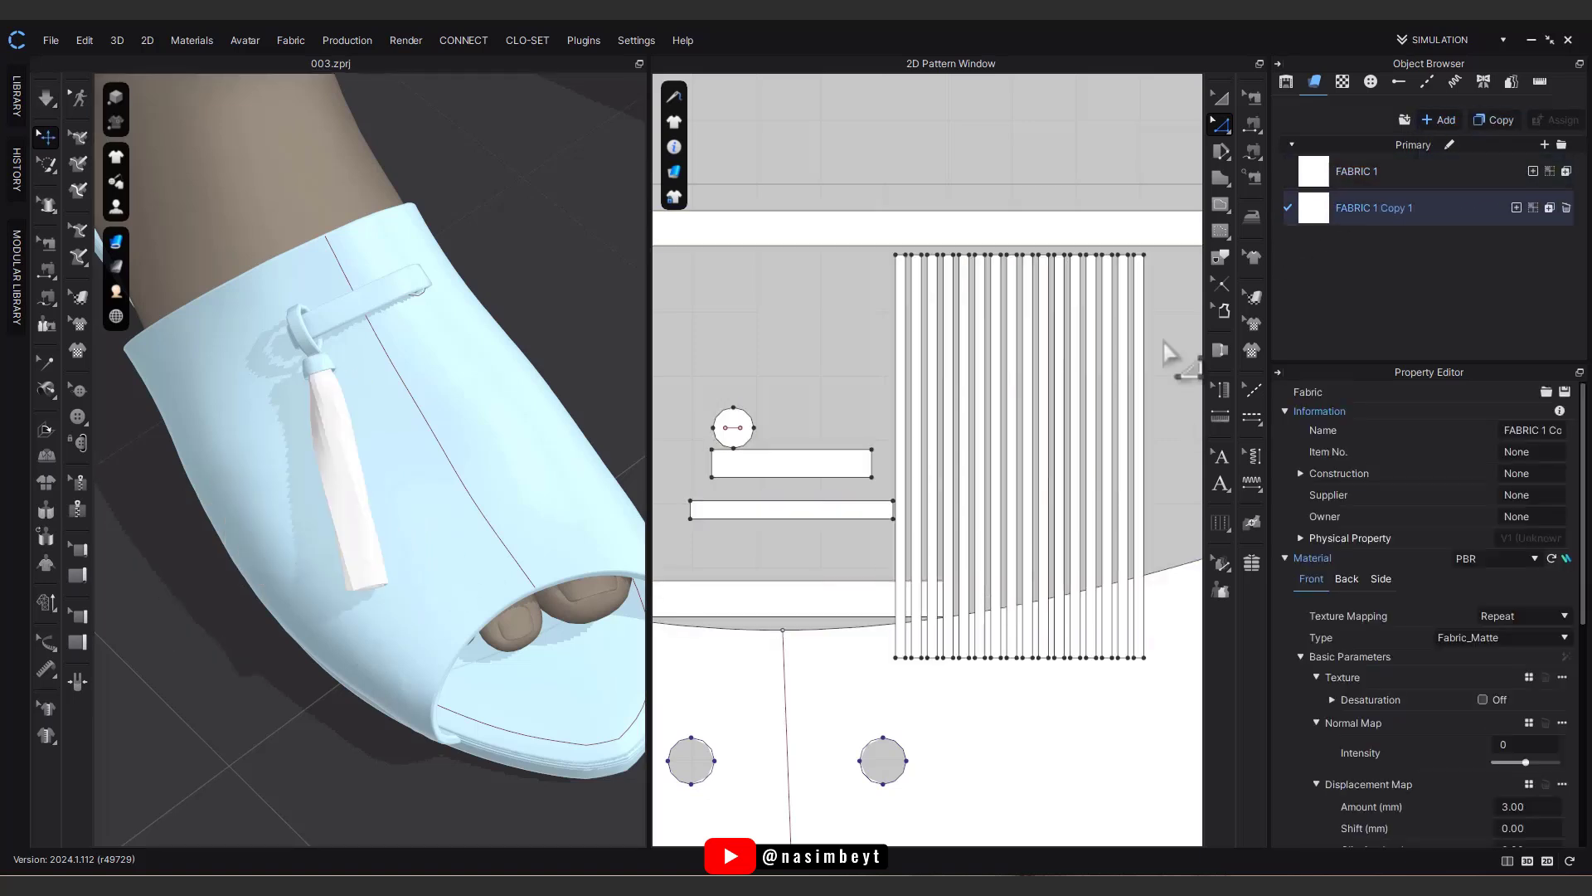
pyautogui.scroll(-3, 1166, 353)
pyautogui.click(1221, 98)
pyautogui.click(990, 231)
pyautogui.moveTo(990, 232); pyautogui.dragTo(821, 561)
pyautogui.click(1517, 209)
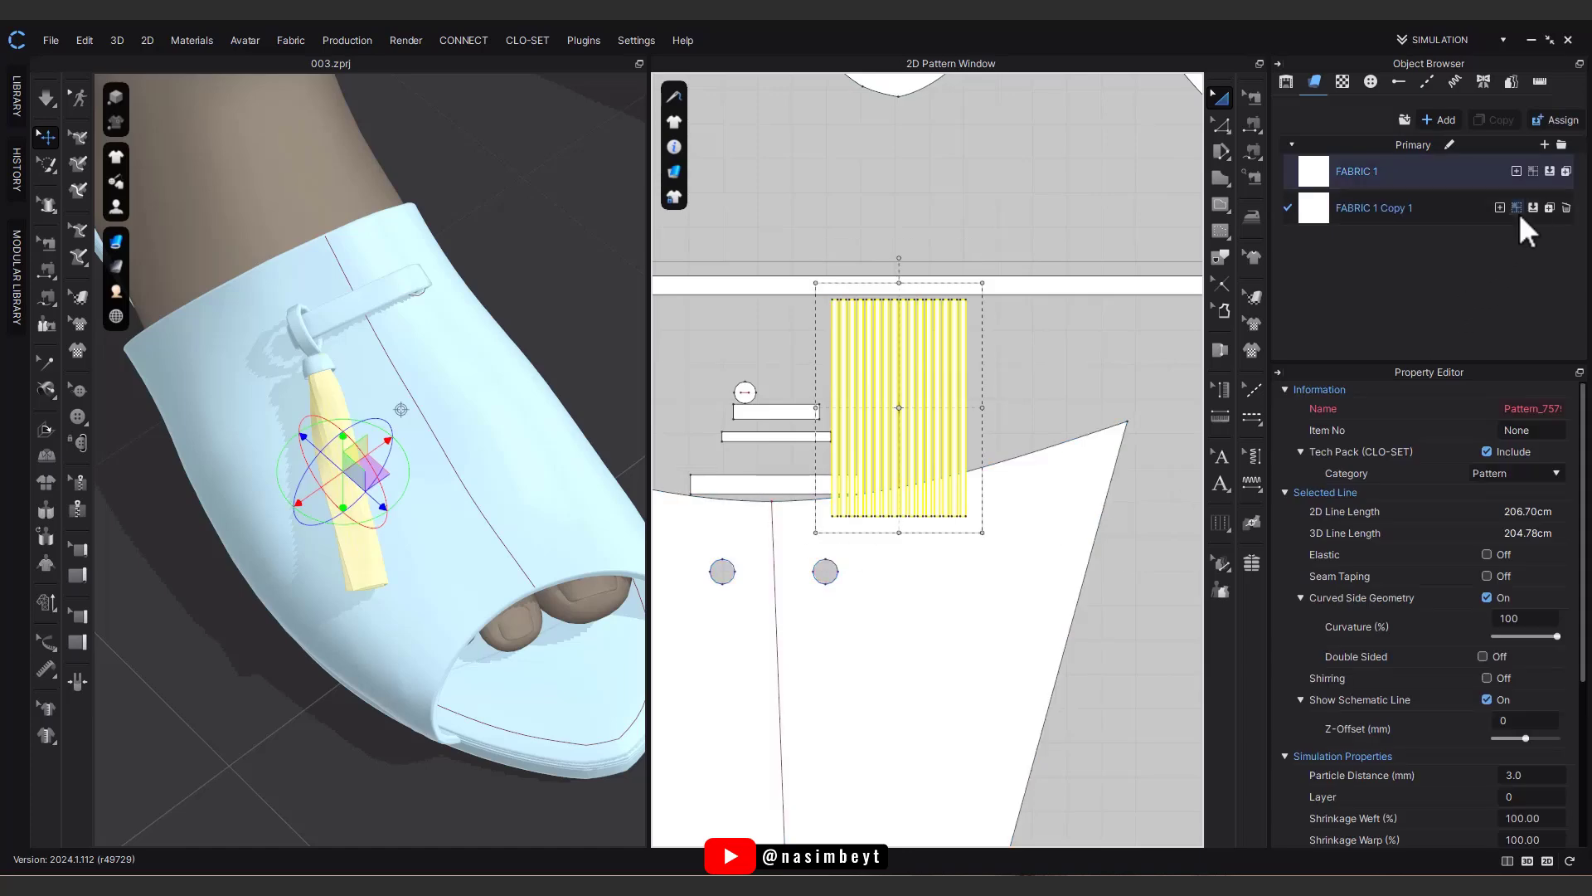
# Step: Set the physical property preset of FABRIC 1 Copy 1 to (Default_v5.2)
pyautogui.scroll(-5, 1414, 641)
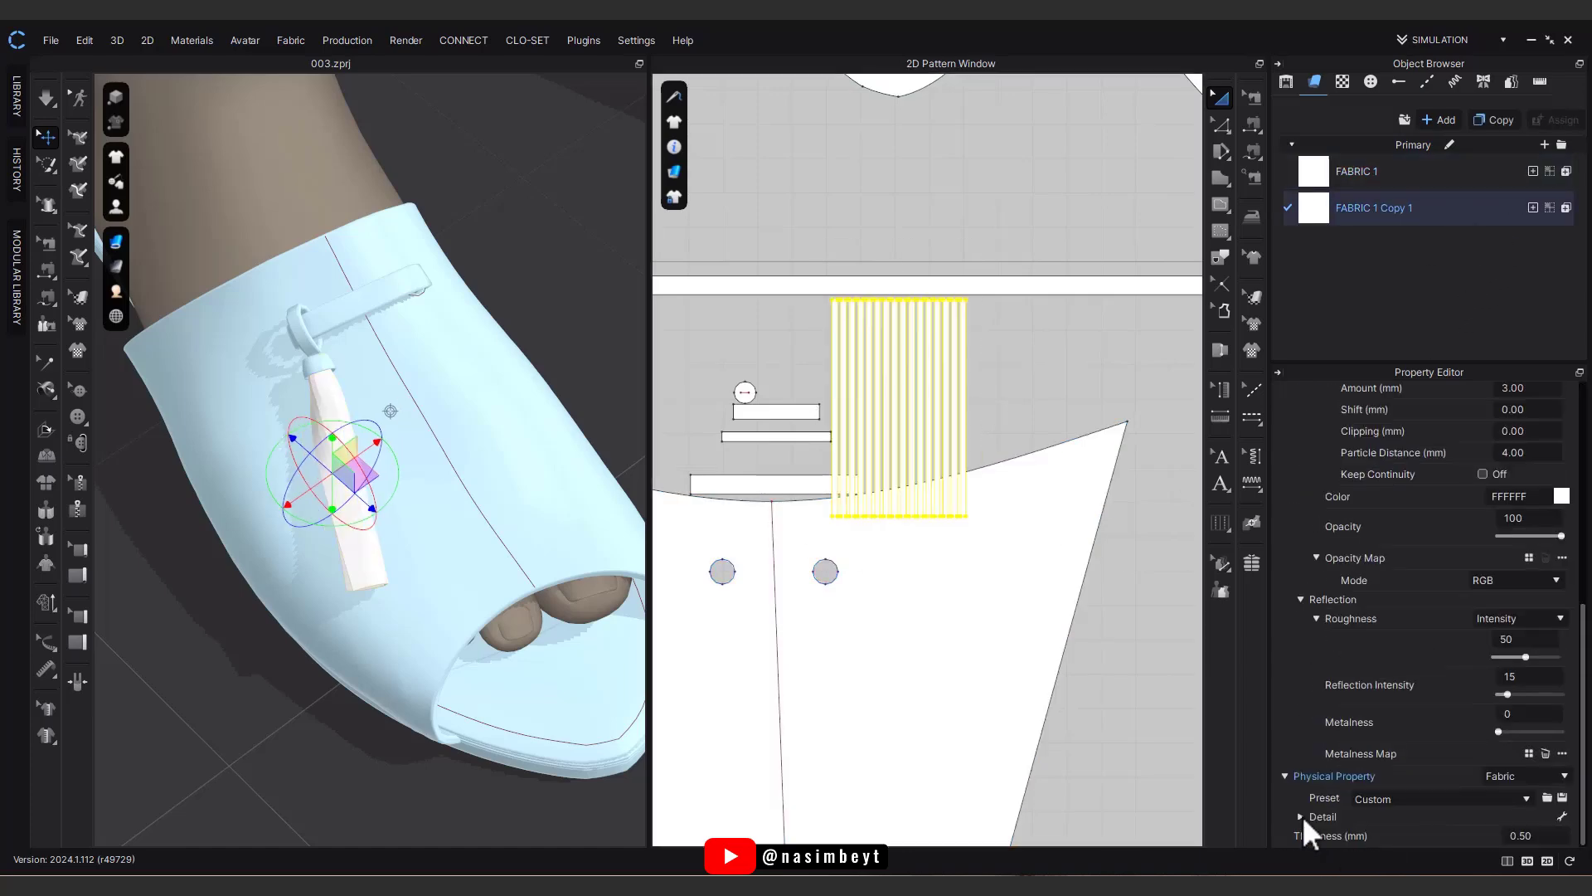
pyautogui.click(1402, 800)
pyautogui.scroll(4, 1410, 581)
pyautogui.click(1410, 40)
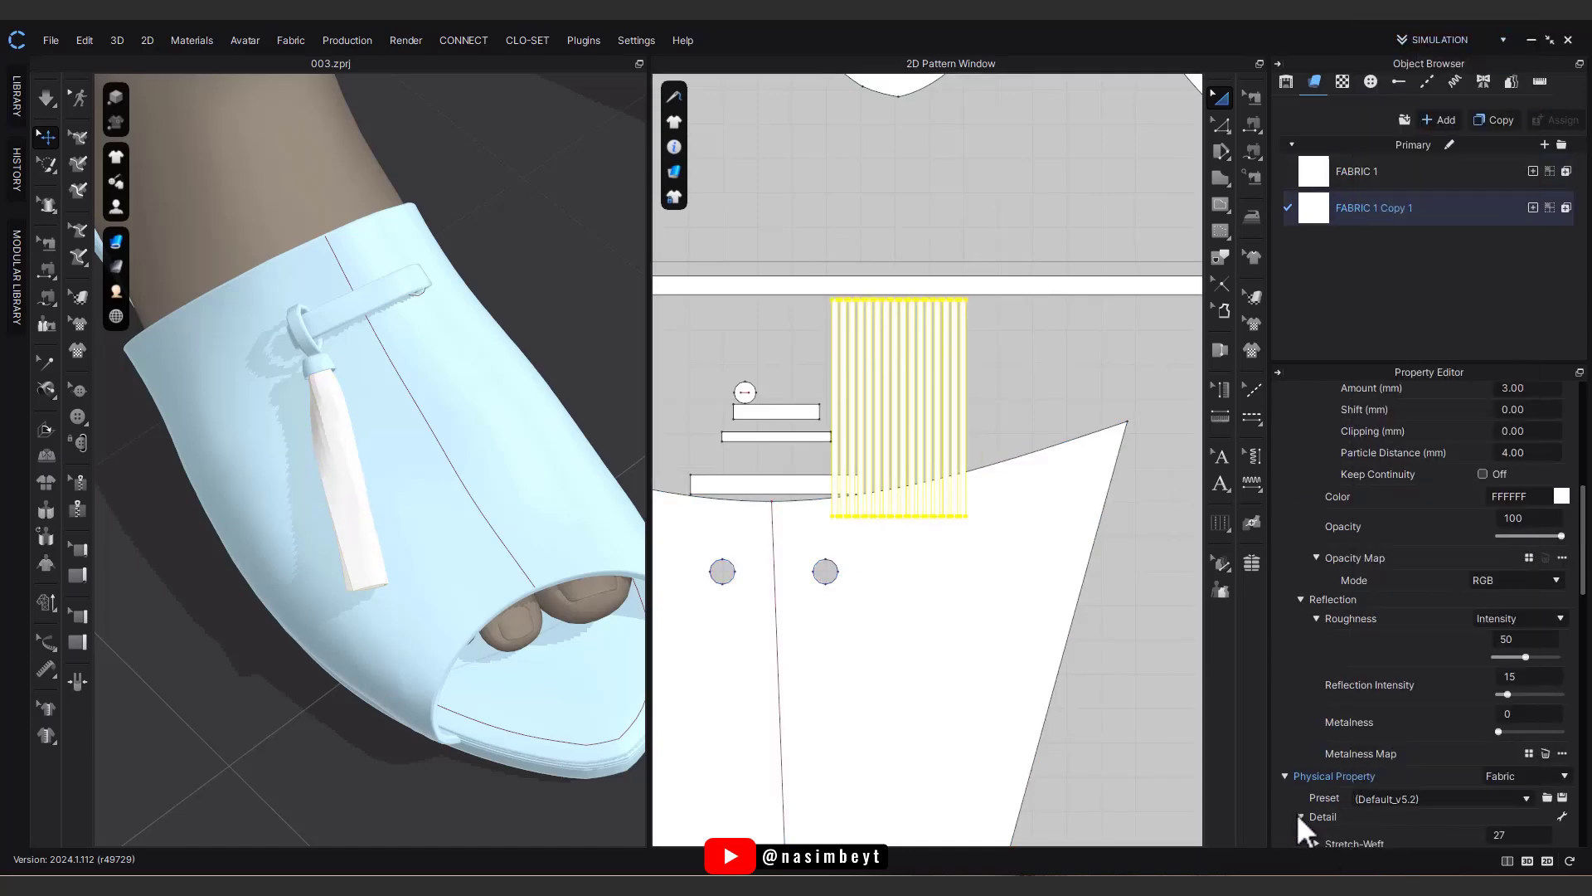
# Step: Set the Weight of FABRIC 1 Copy 1 to 83 and start simulating the tassel strands
pyautogui.scroll(-10, 1377, 772)
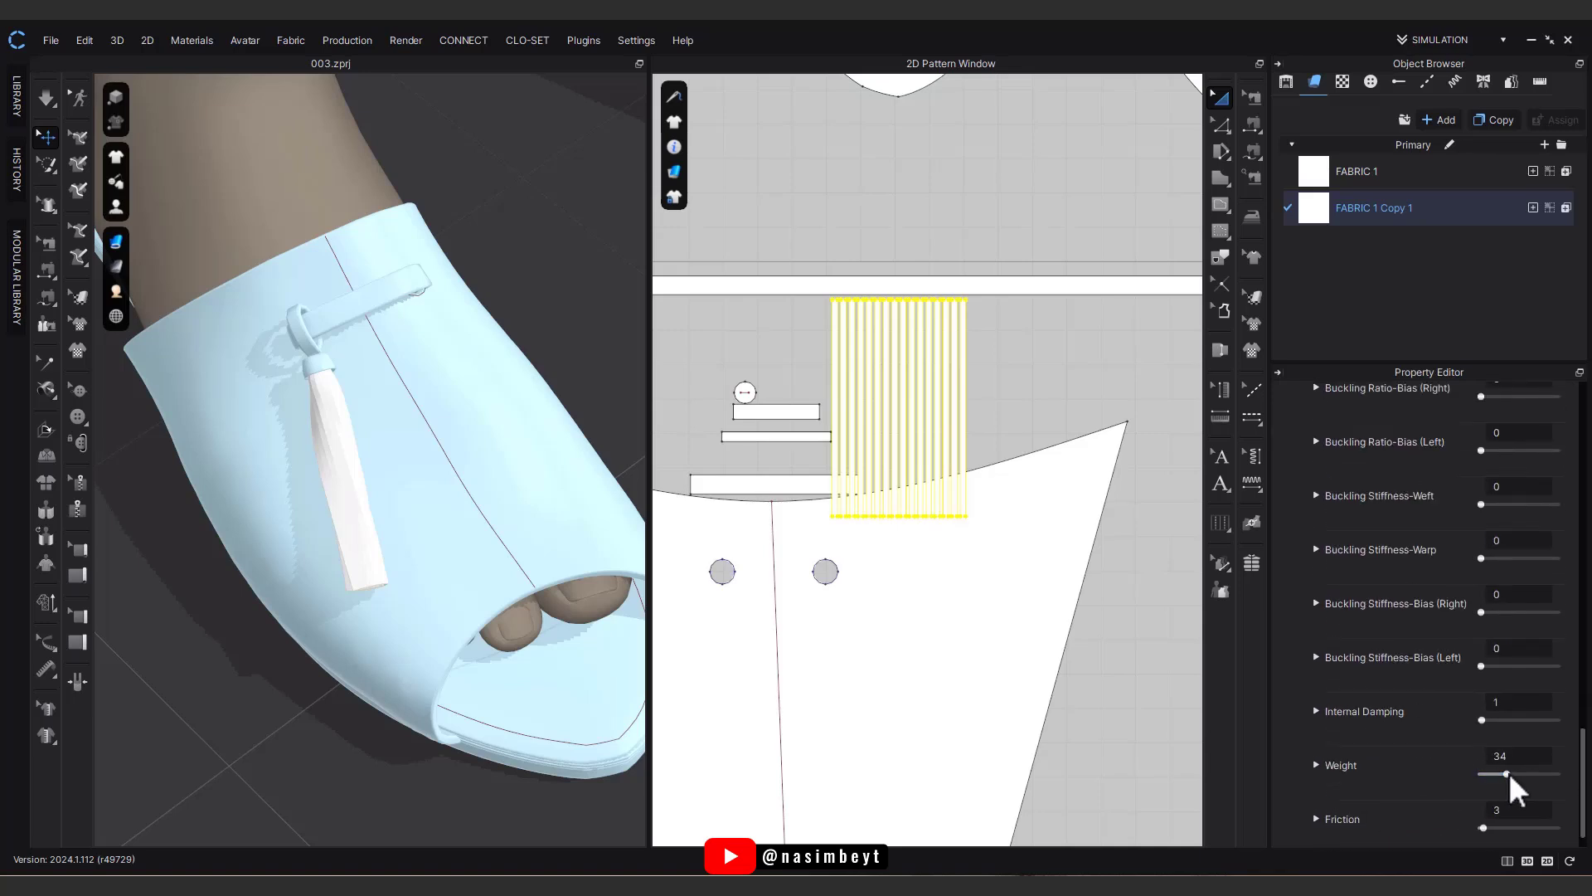
pyautogui.press('space')
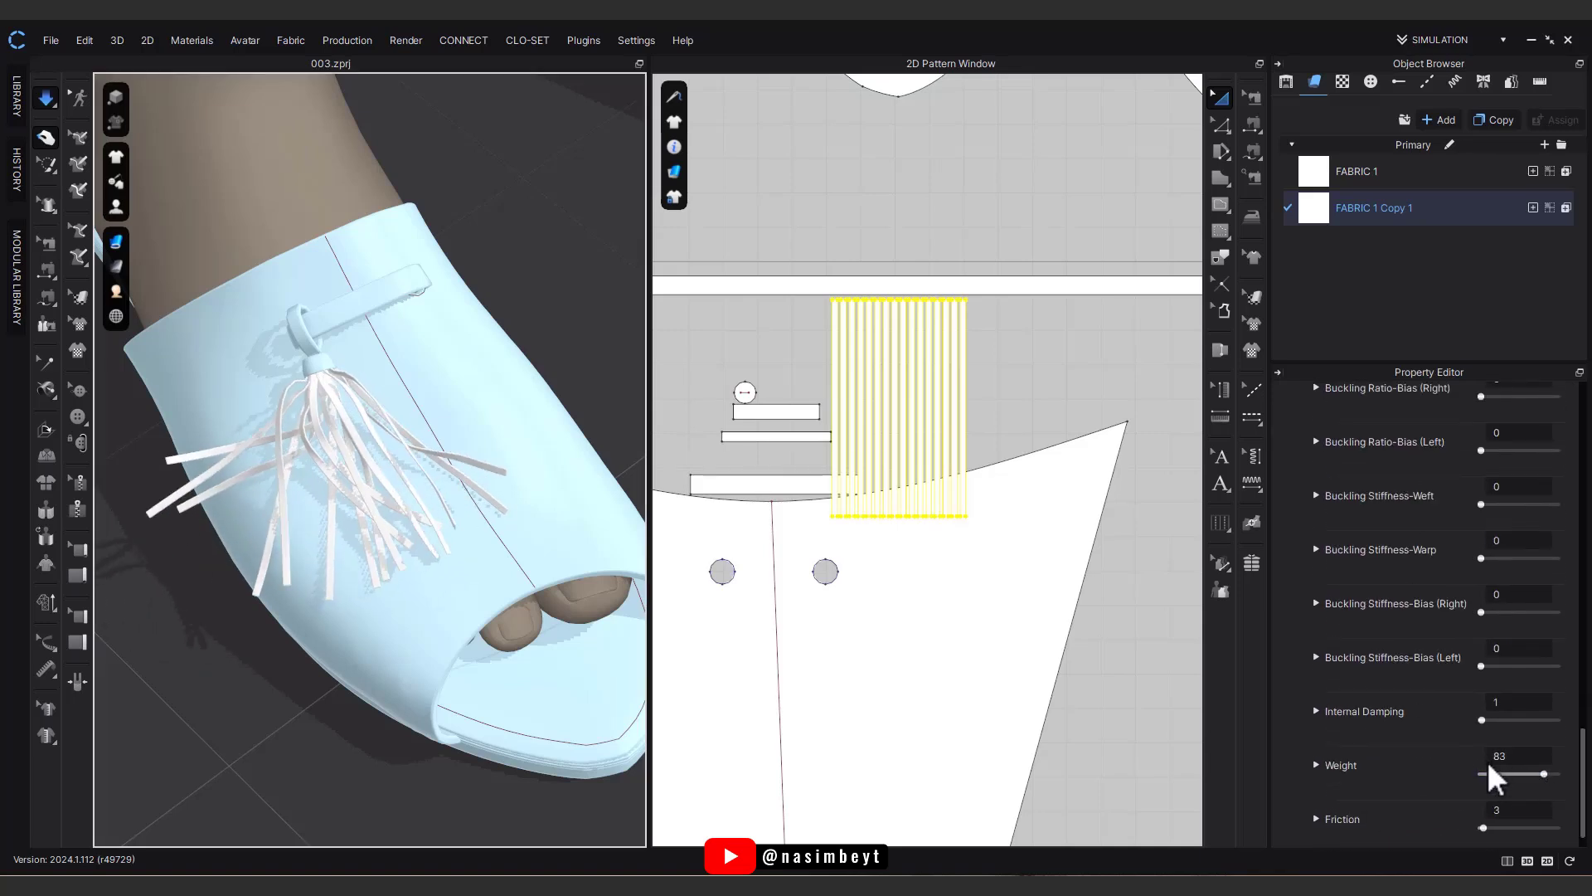
pyautogui.moveTo(409, 401); pyautogui.dragTo(313, 400)
# Step: Pull the stray strand beside the cap down into the tassel and stop the simulation
pyautogui.scroll(5, 323, 383)
pyautogui.moveTo(331, 381); pyautogui.dragTo(365, 355, button='right')
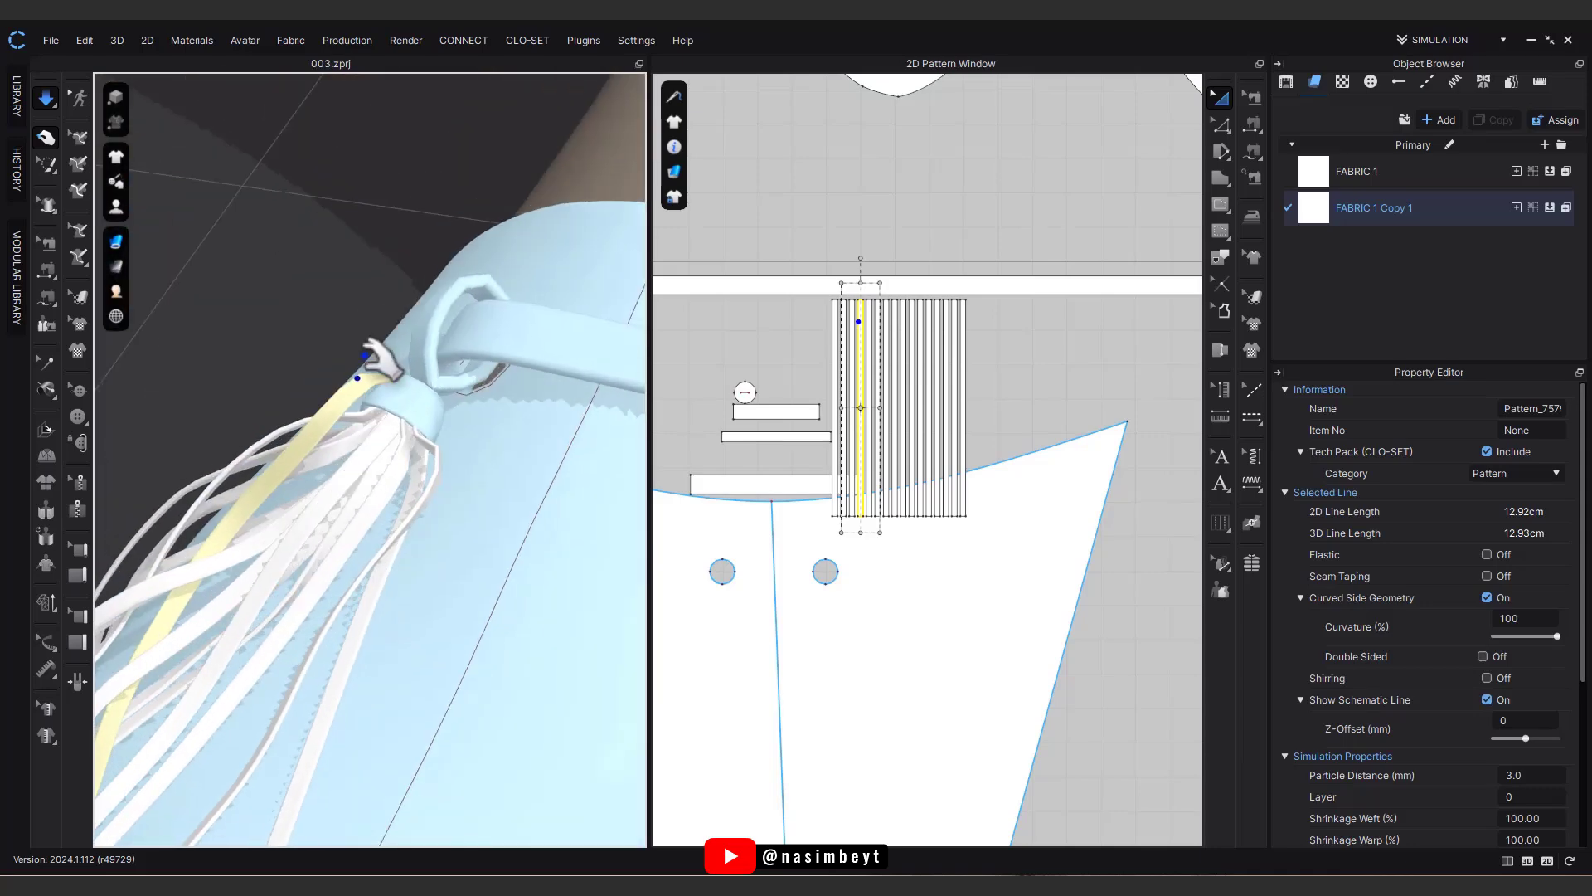
pyautogui.moveTo(366, 355); pyautogui.dragTo(415, 536)
pyautogui.press('space')
pyautogui.scroll(-4, 405, 643)
pyautogui.moveTo(405, 643); pyautogui.dragTo(544, 630, button='right')
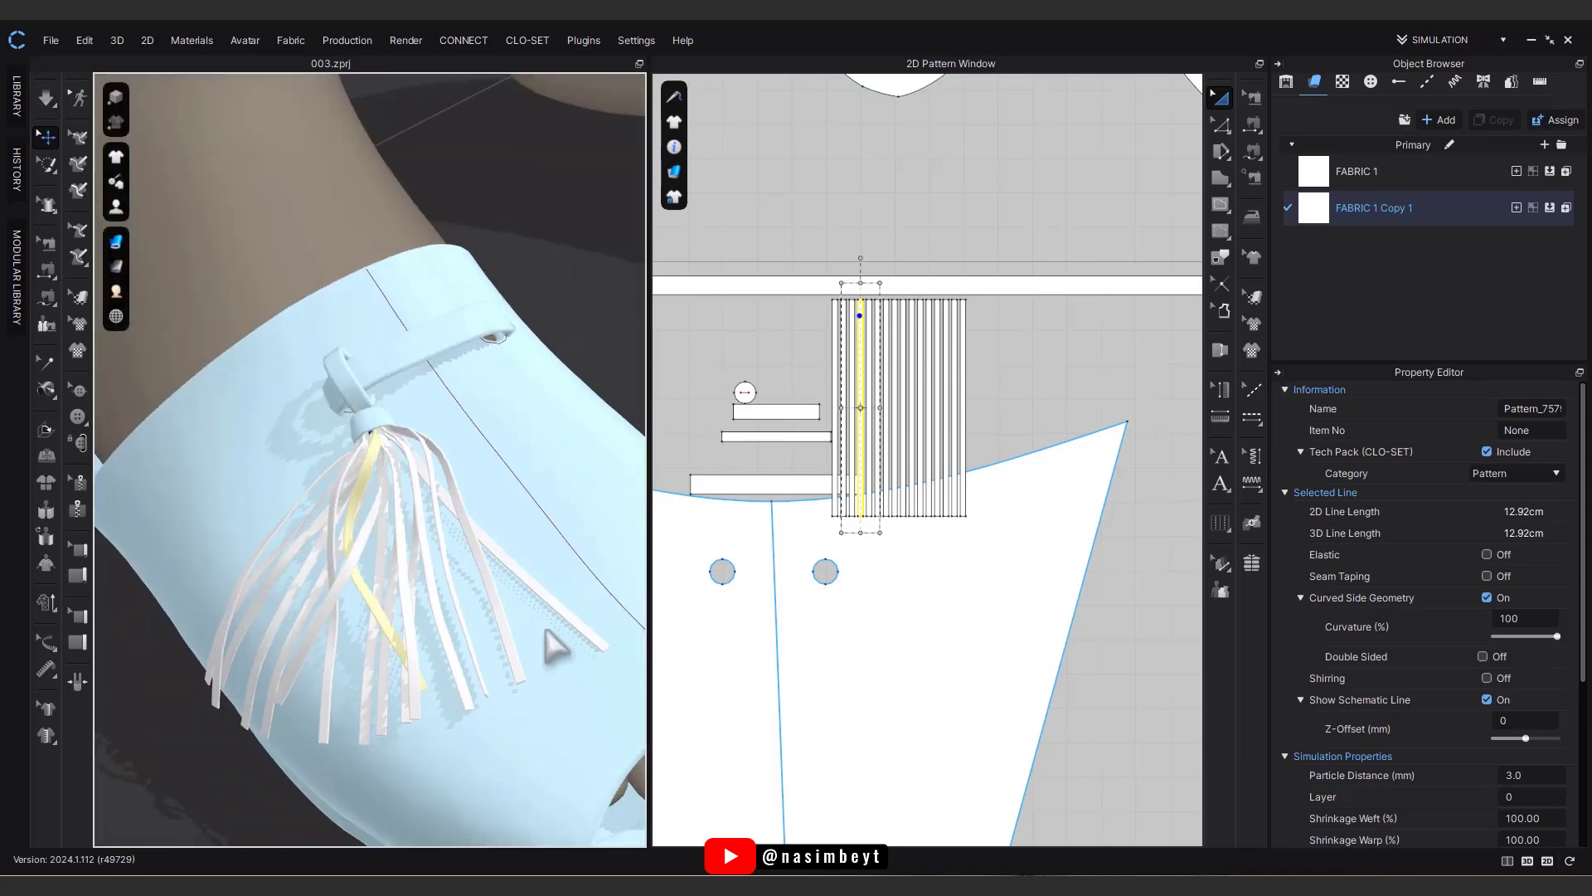
# Step: Unfreeze the loop, ring and cap pieces and simulate them together with the tassel strands
pyautogui.click(1190, 178)
pyautogui.moveTo(1008, 231); pyautogui.dragTo(674, 532)
pyautogui.rightClick(752, 484)
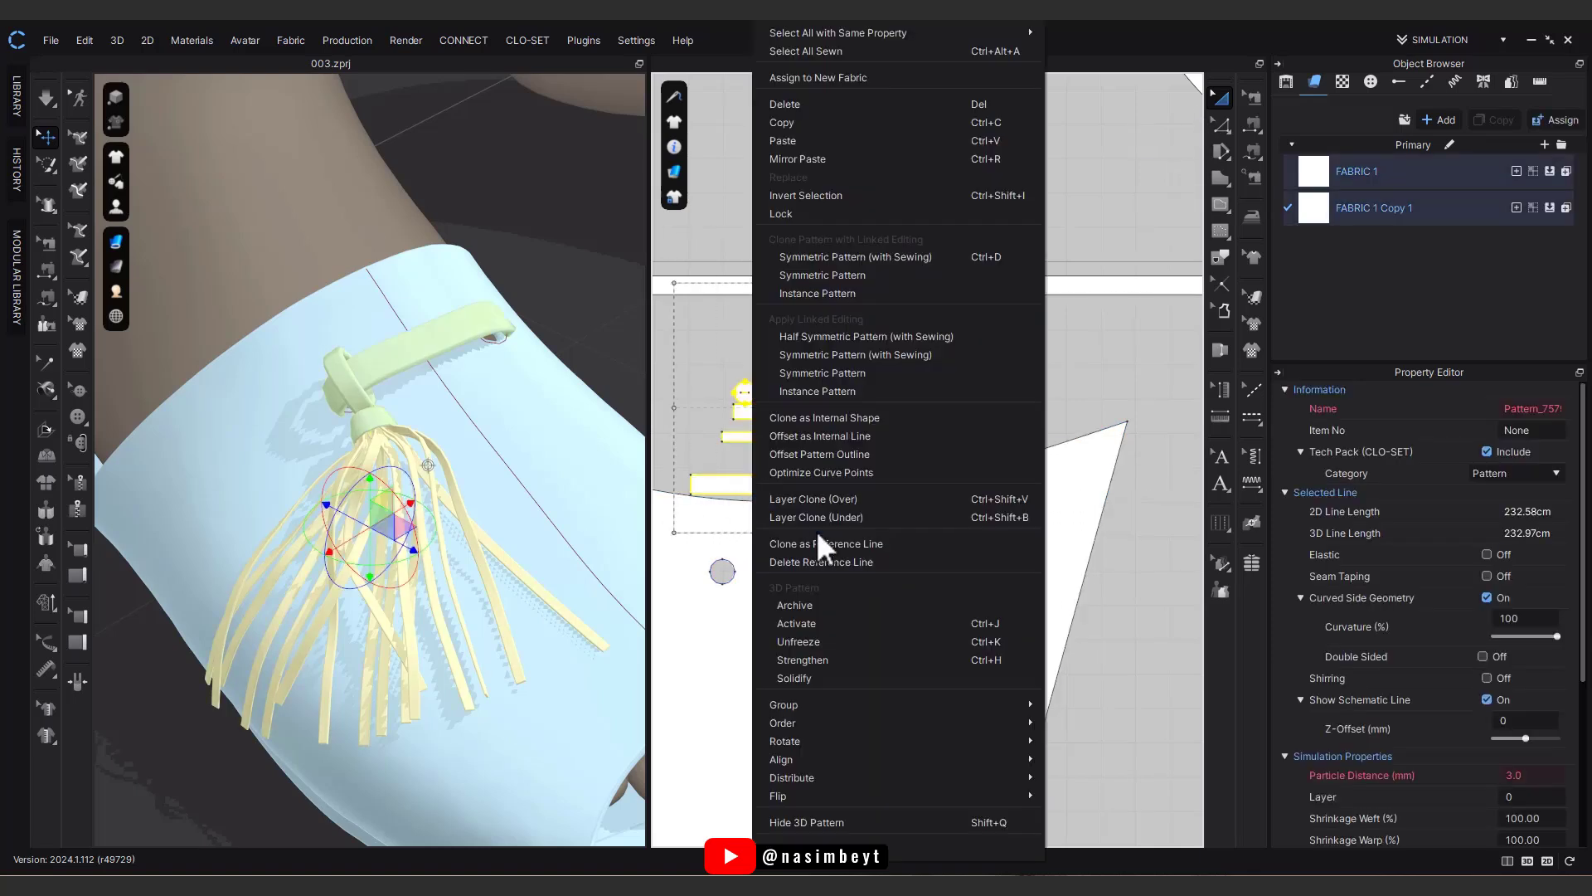
pyautogui.click(808, 639)
pyautogui.press('space')
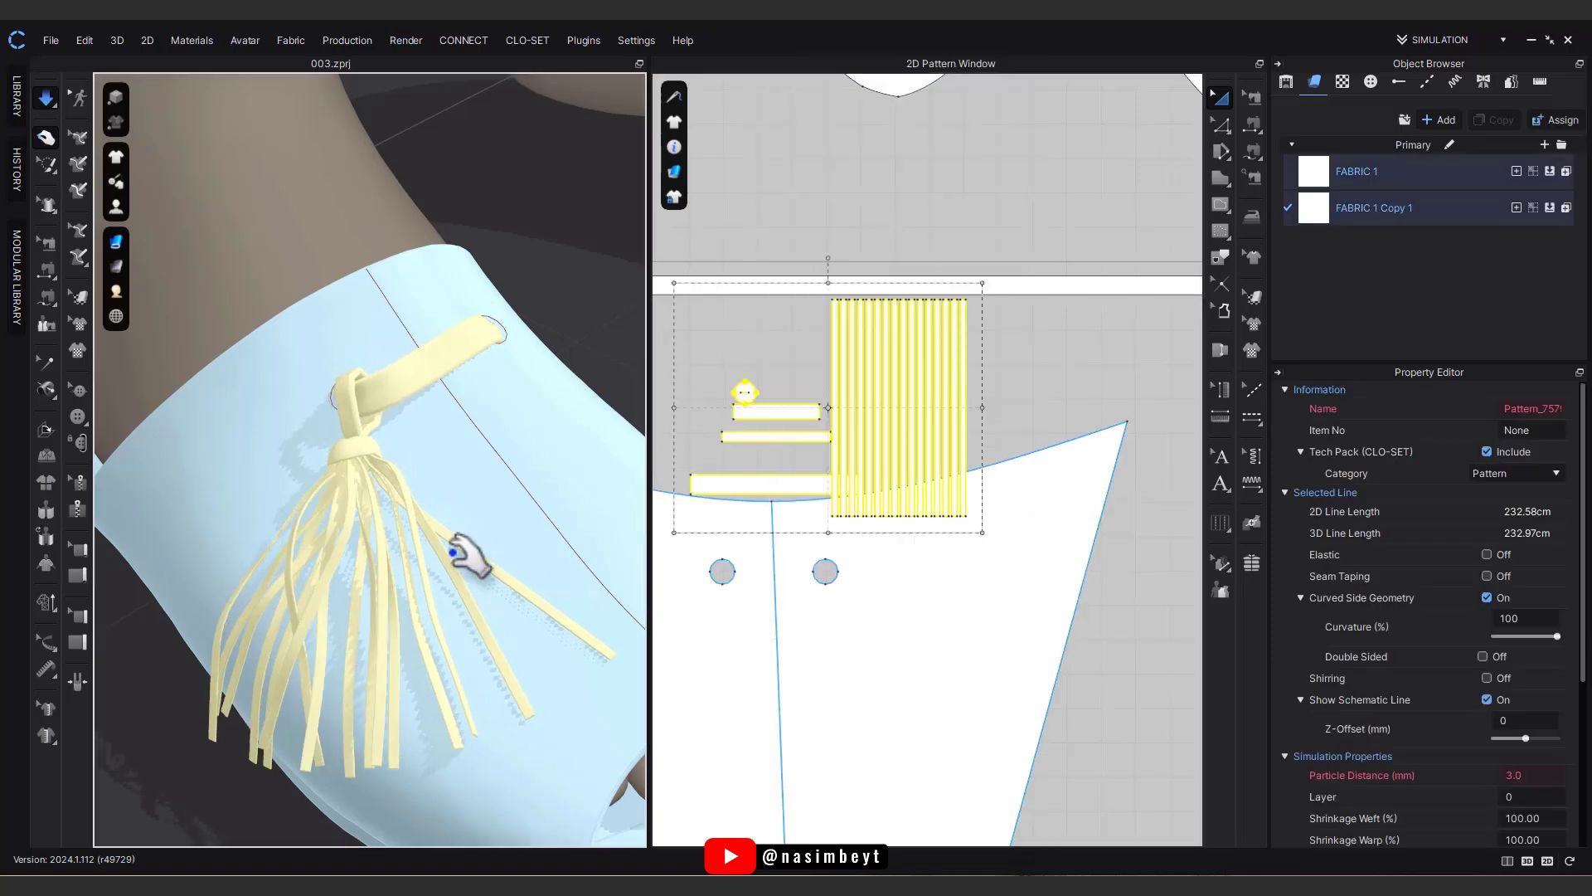
# Step: Pull the splayed strands inward so they hang together, and stop the simulation
pyautogui.moveTo(460, 548); pyautogui.dragTo(385, 614)
pyautogui.moveTo(442, 672); pyautogui.dragTo(432, 692)
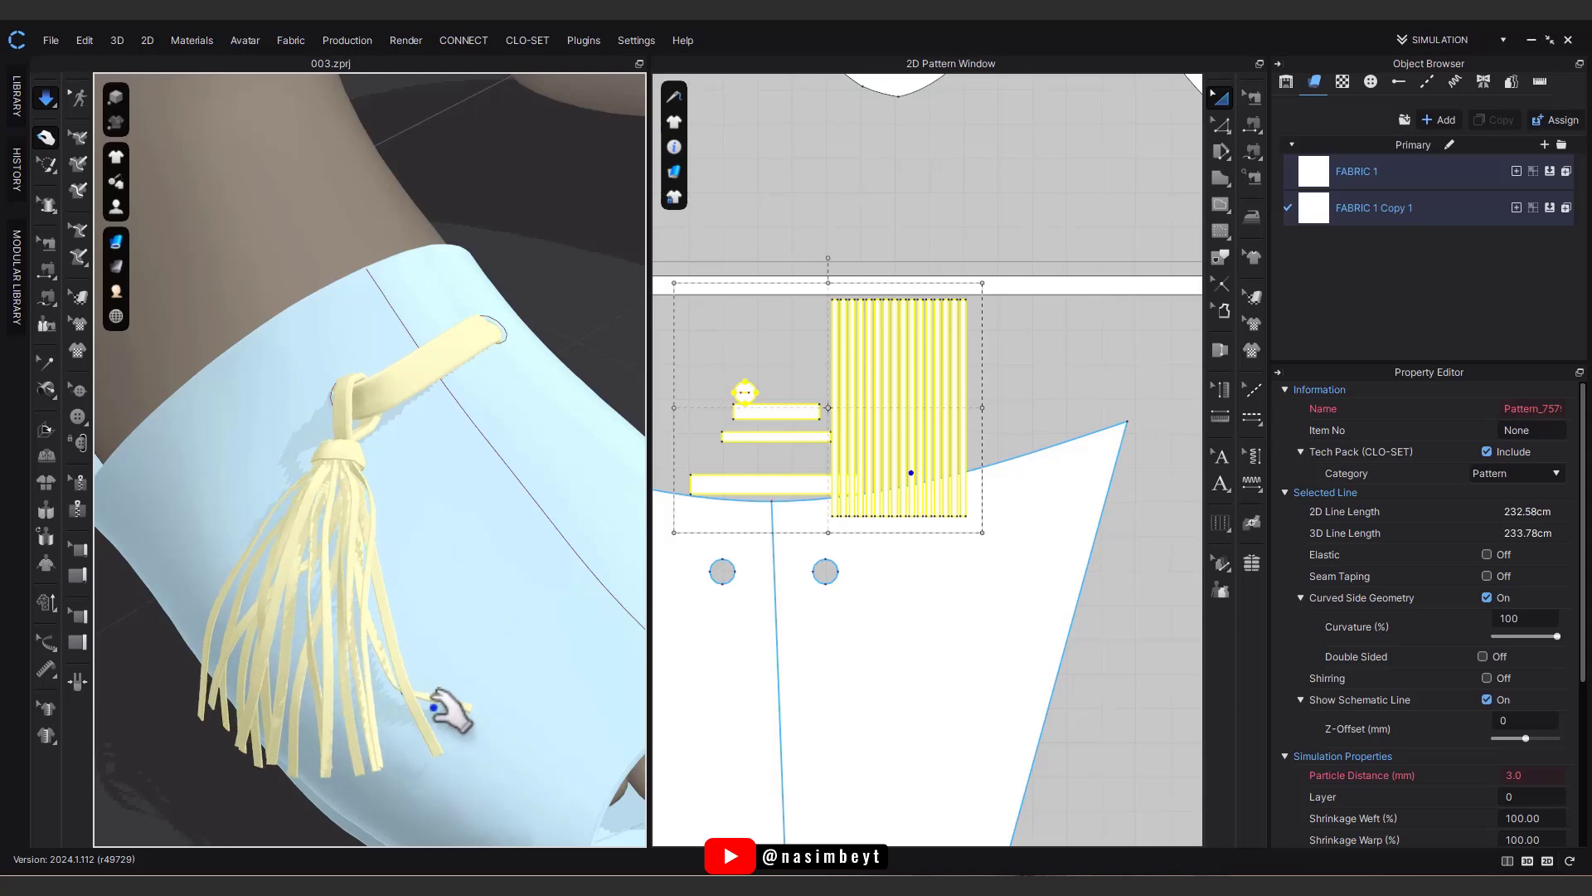
pyautogui.click(376, 722)
pyautogui.press('space')
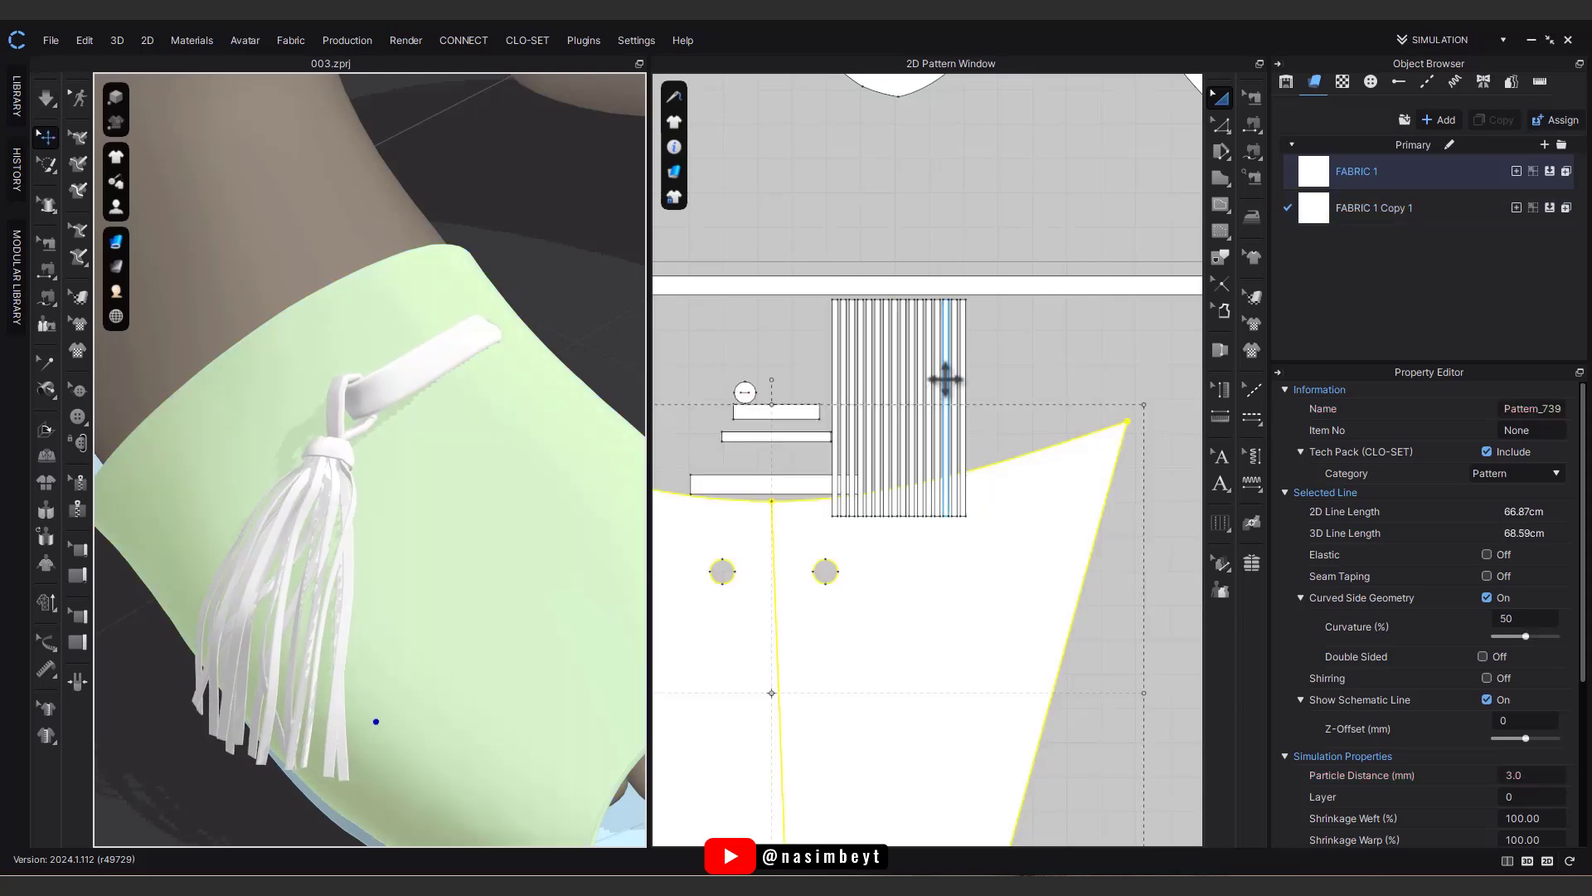
# Step: Set the particle distance of the loop, ring, cap and tassel pieces to 3 mm and simulate briefly
pyautogui.moveTo(999, 222); pyautogui.dragTo(666, 535)
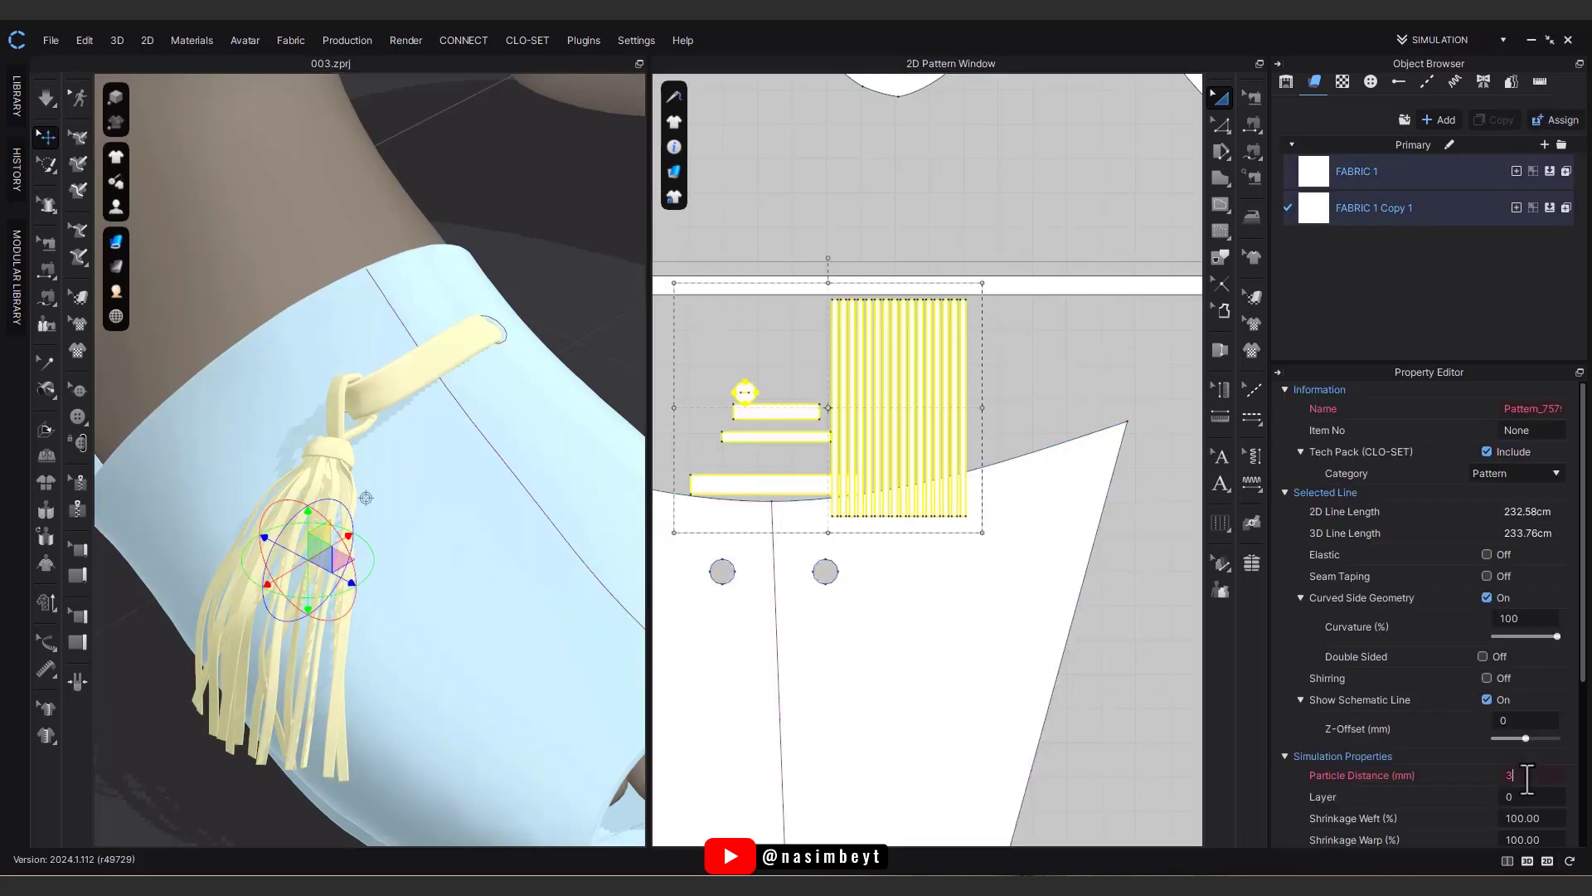
pyautogui.press('space')
pyautogui.press('space')
# Step: Set the particle distance of only the tassel strands to 2 mm and simulate them
pyautogui.moveTo(992, 241); pyautogui.dragTo(818, 533)
pyautogui.click(1520, 775)
pyautogui.write('2')
pyautogui.press('Return')
pyautogui.click(777, 531)
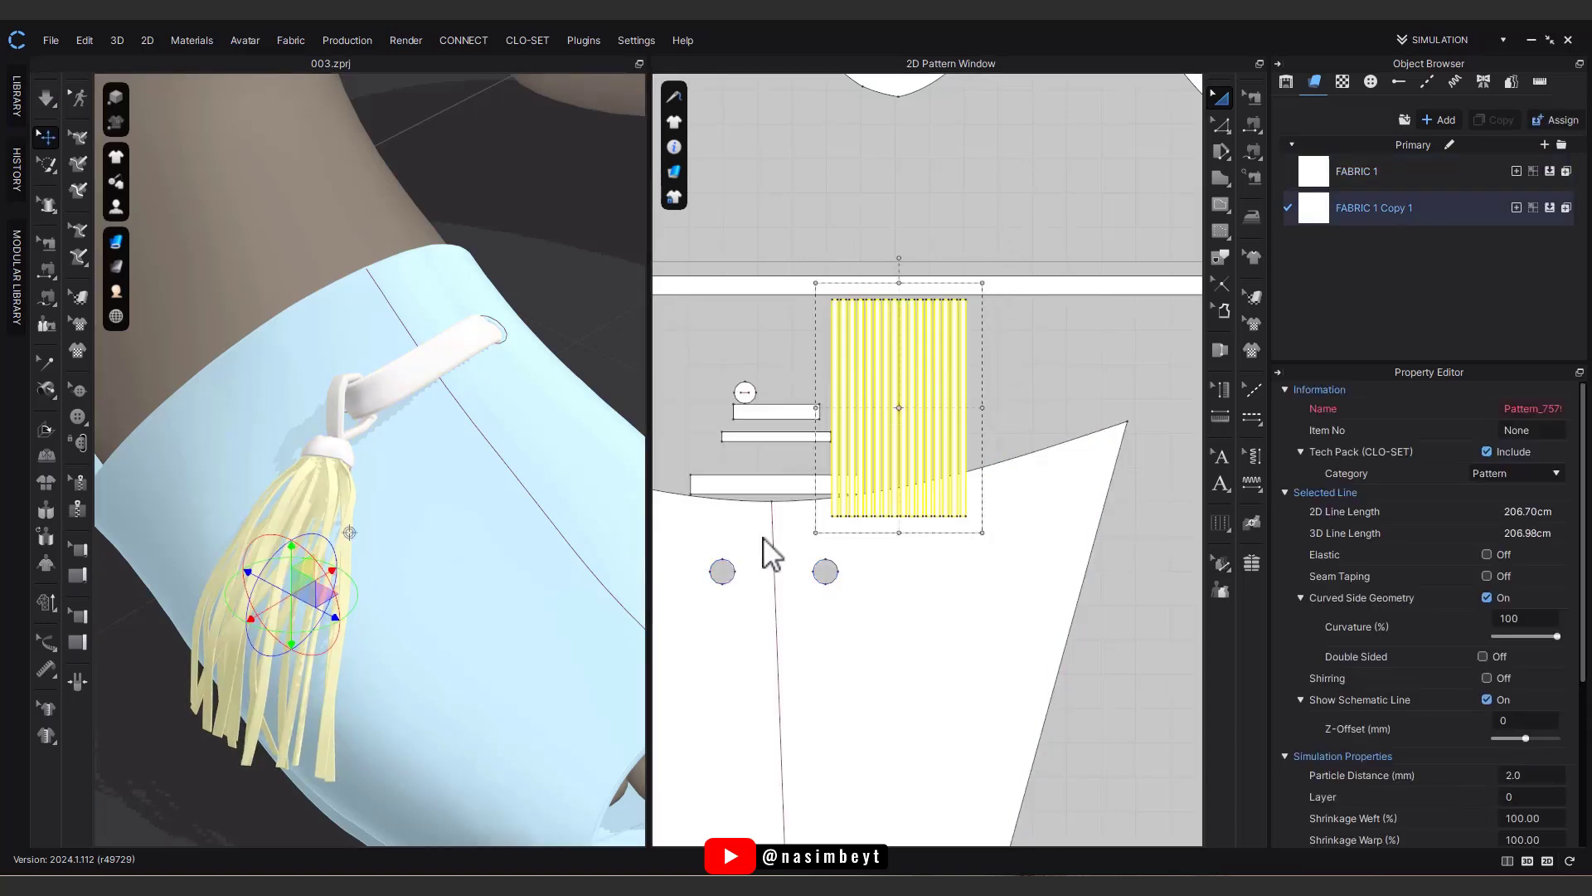
pyautogui.press('space')
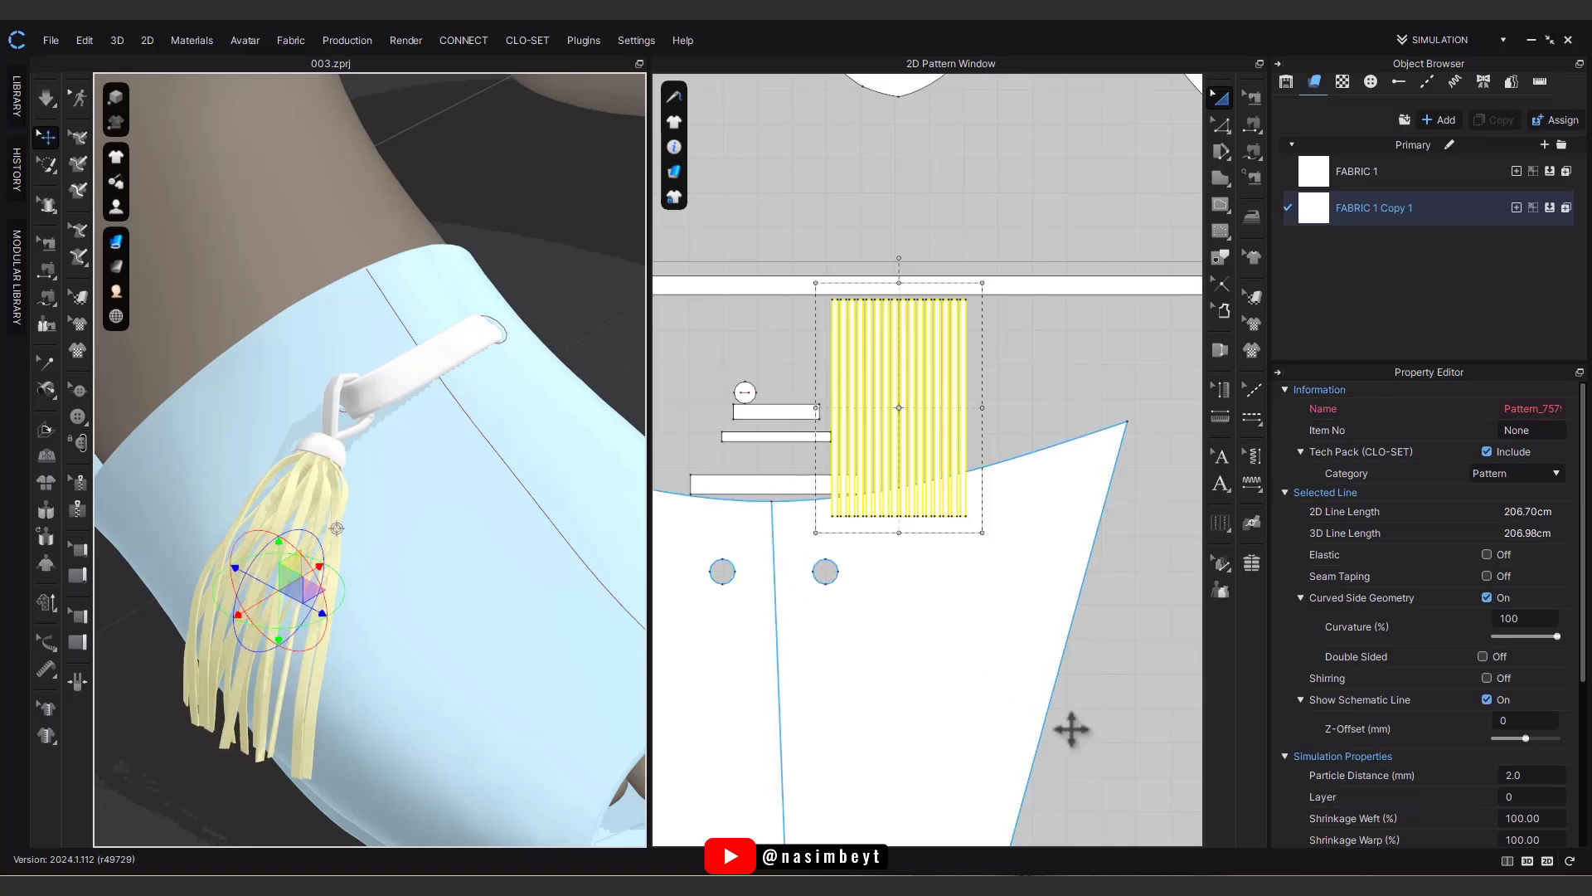
# Step: Try simulating the tassel strands with a particle distance of 5 mm, and restore it to 2 mm
pyautogui.press('Return')
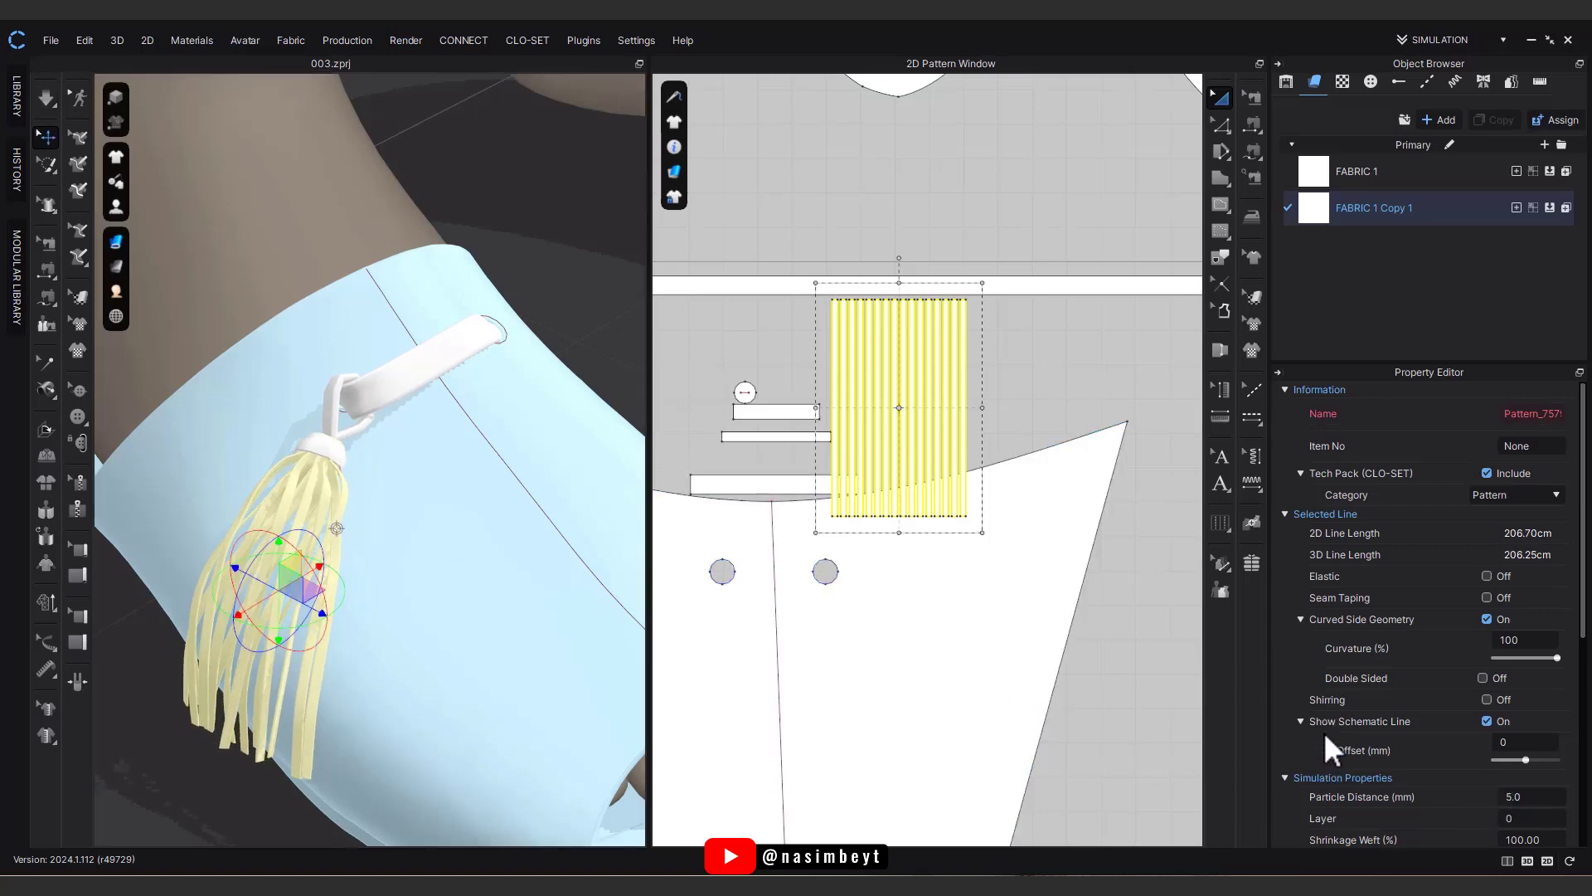
pyautogui.press('space')
pyautogui.press('space')
pyautogui.click(1514, 774)
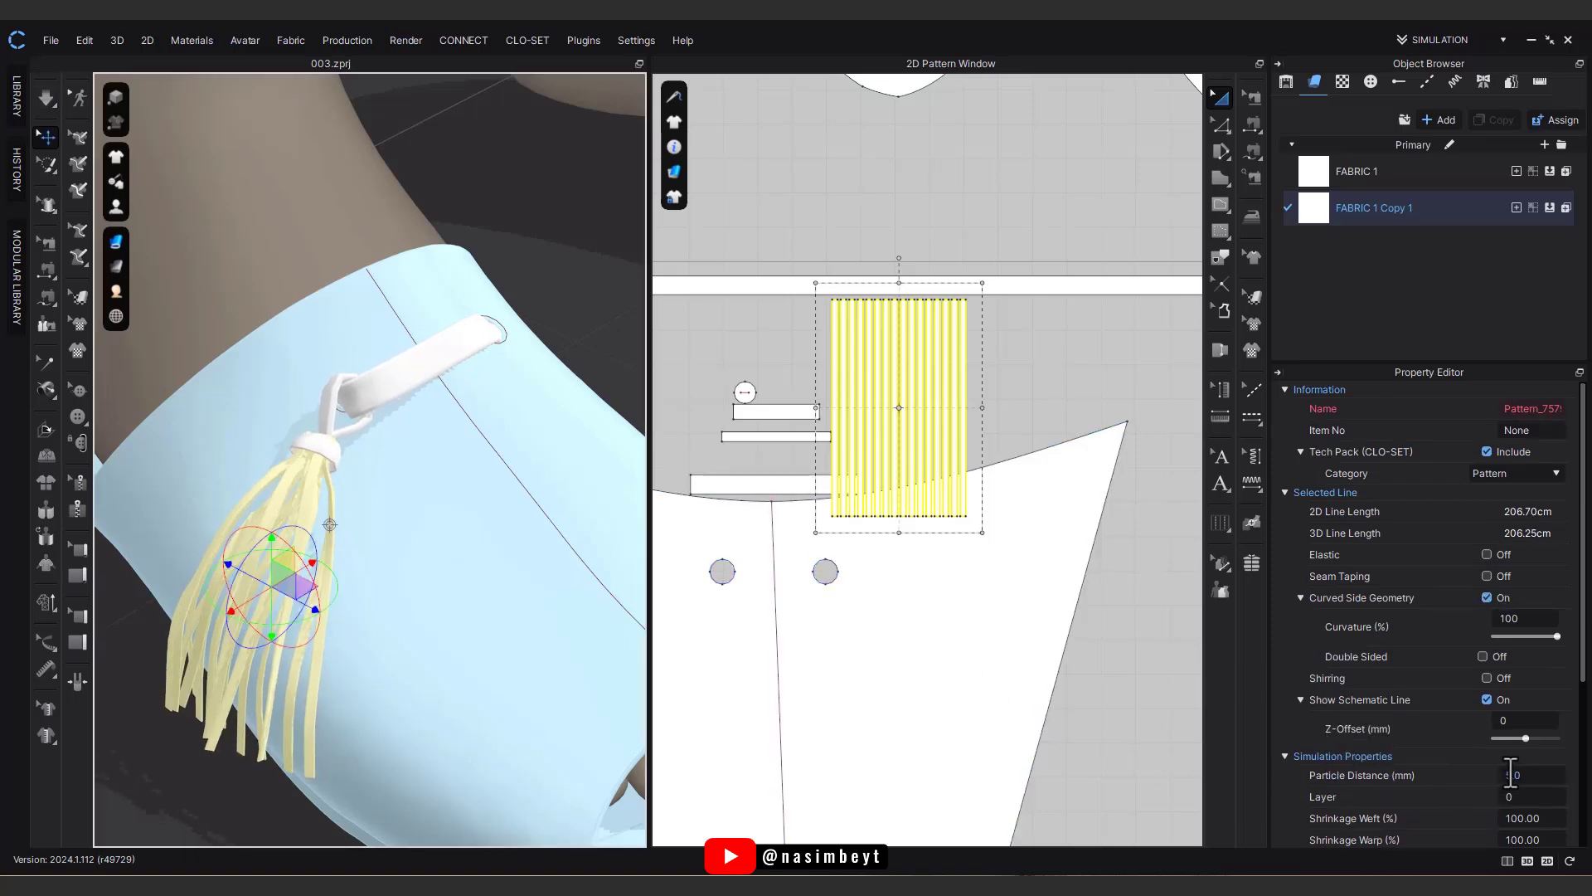
pyautogui.press('Return')
pyautogui.click(776, 540)
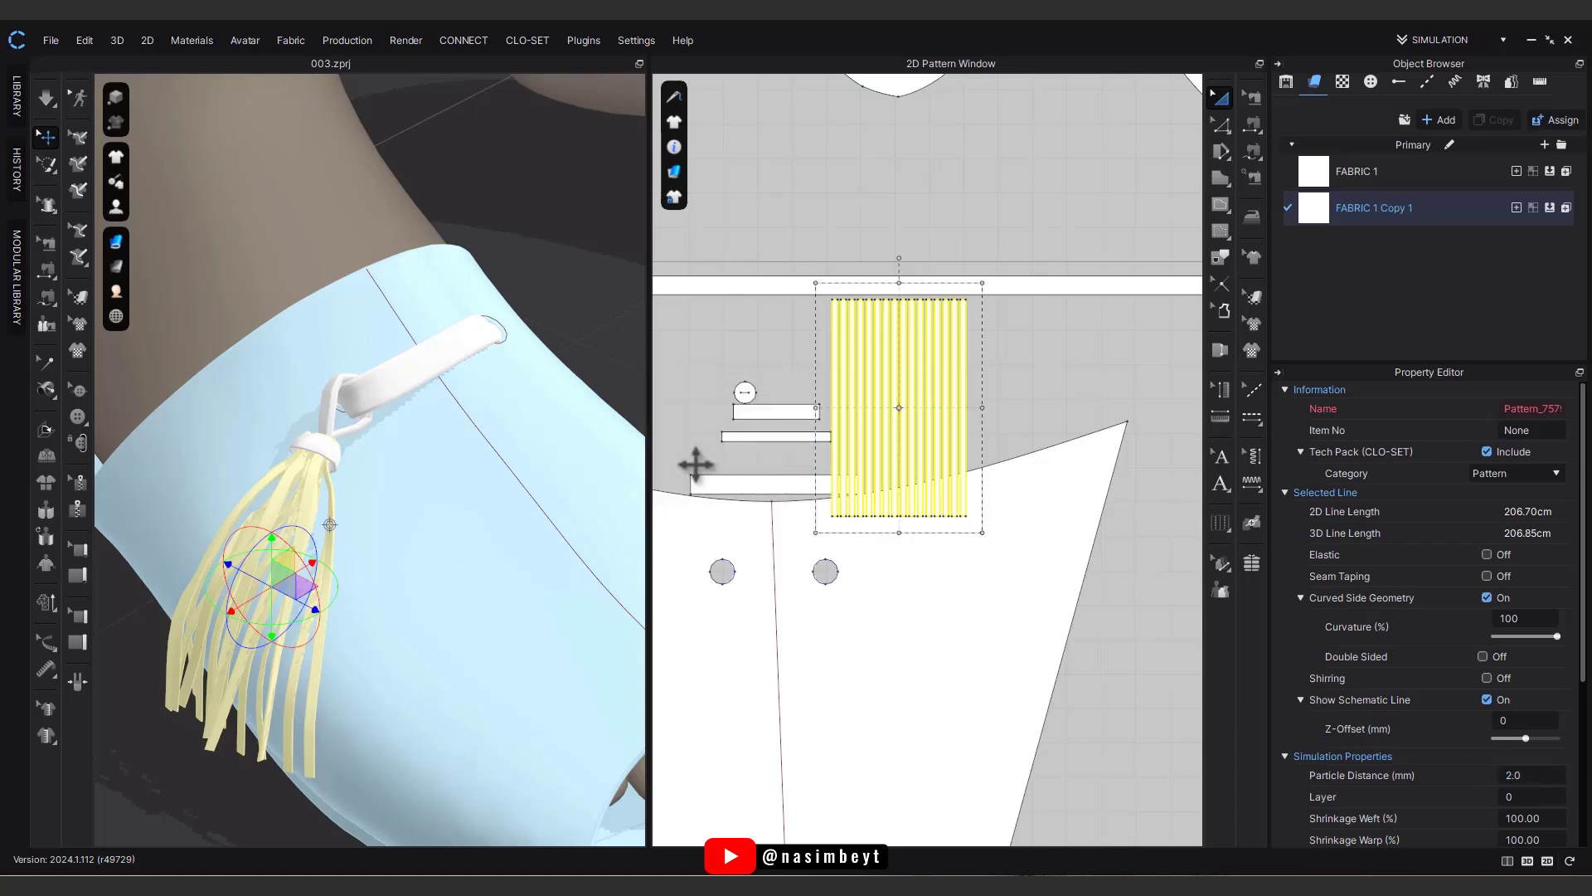
# Step: Strengthen the tassel's cap band and simulate it to firm up its shape
pyautogui.click(788, 485)
pyautogui.click(690, 401)
pyautogui.rightClick(325, 439)
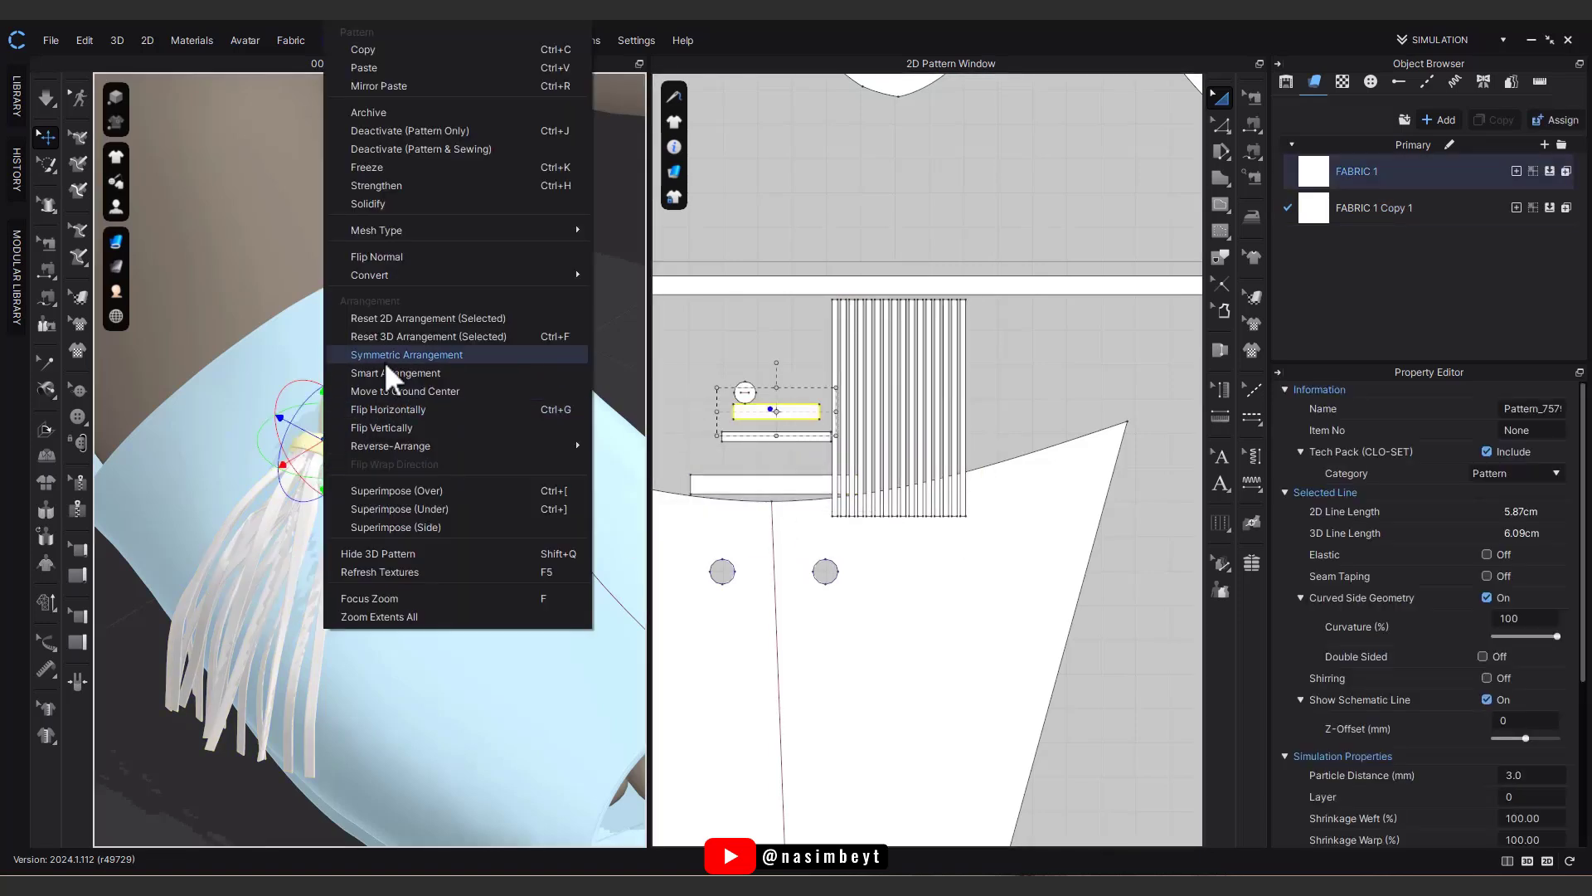
pyautogui.click(392, 189)
pyautogui.press('space')
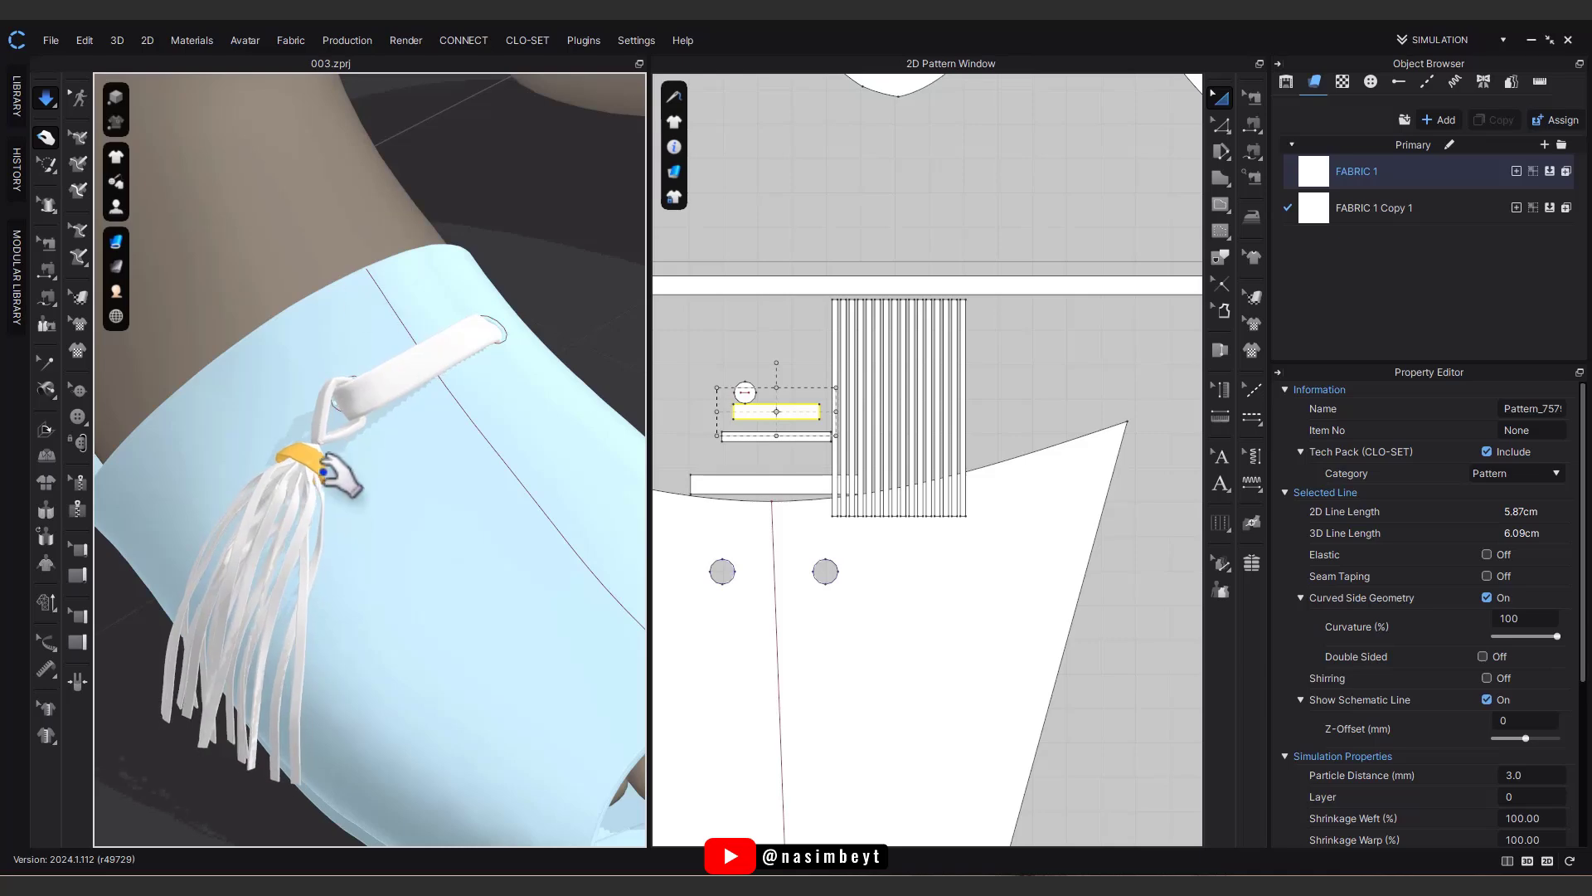
pyautogui.moveTo(338, 464); pyautogui.dragTo(520, 497, button='right')
pyautogui.press('space')
# Step: Unstrengthen the cap band and simulate the tassel briefly
pyautogui.rightClick(329, 460)
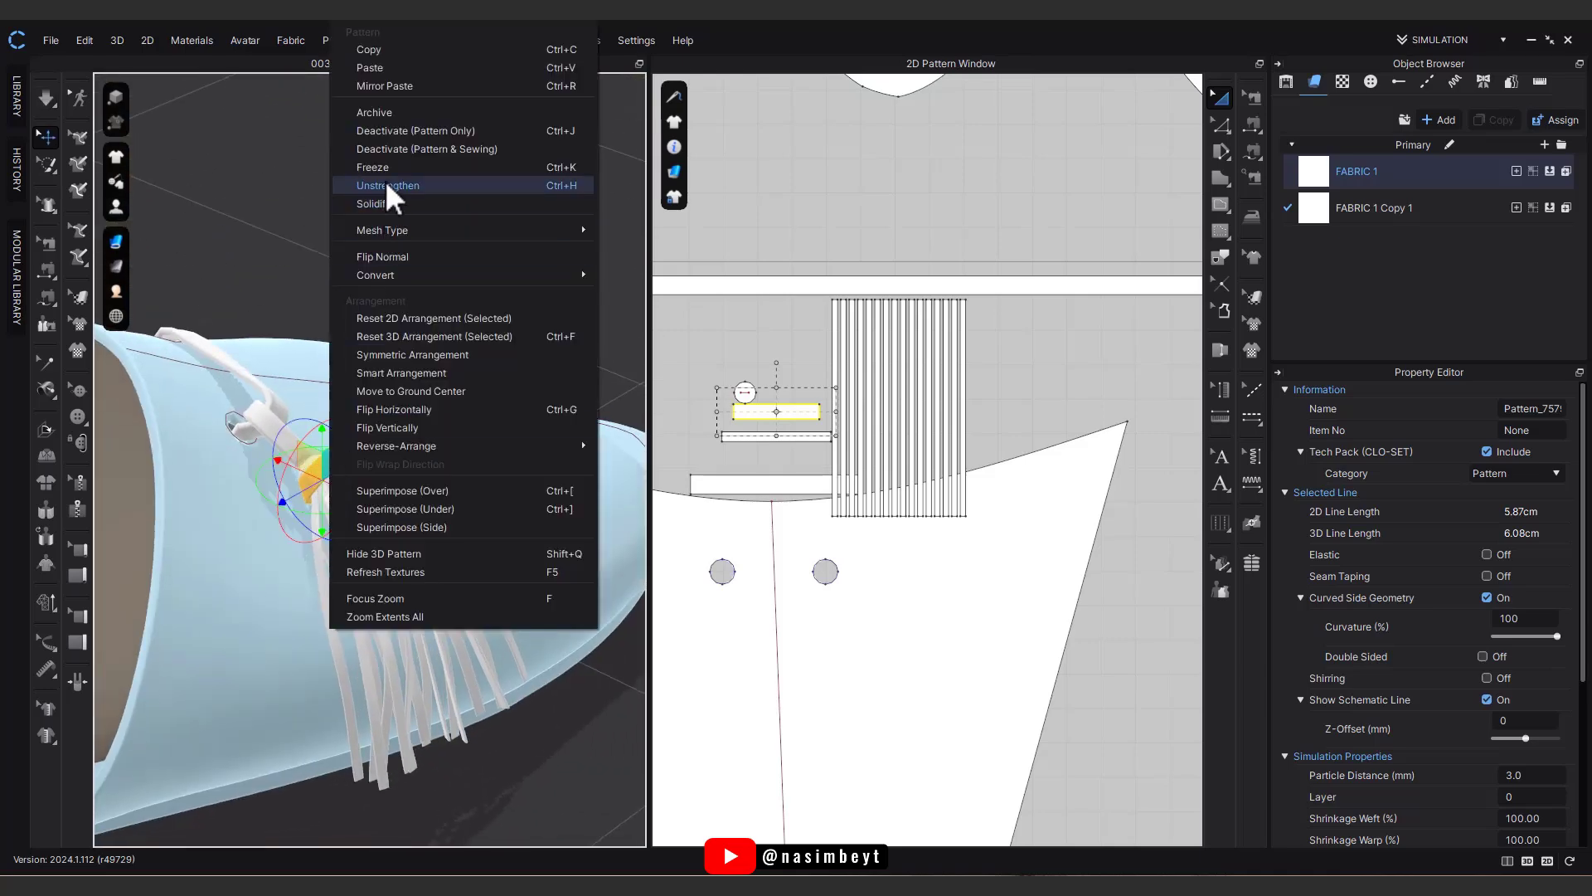
pyautogui.click(388, 186)
pyautogui.press('space')
pyautogui.press('space')
pyautogui.moveTo(397, 481); pyautogui.dragTo(185, 476, button='right')
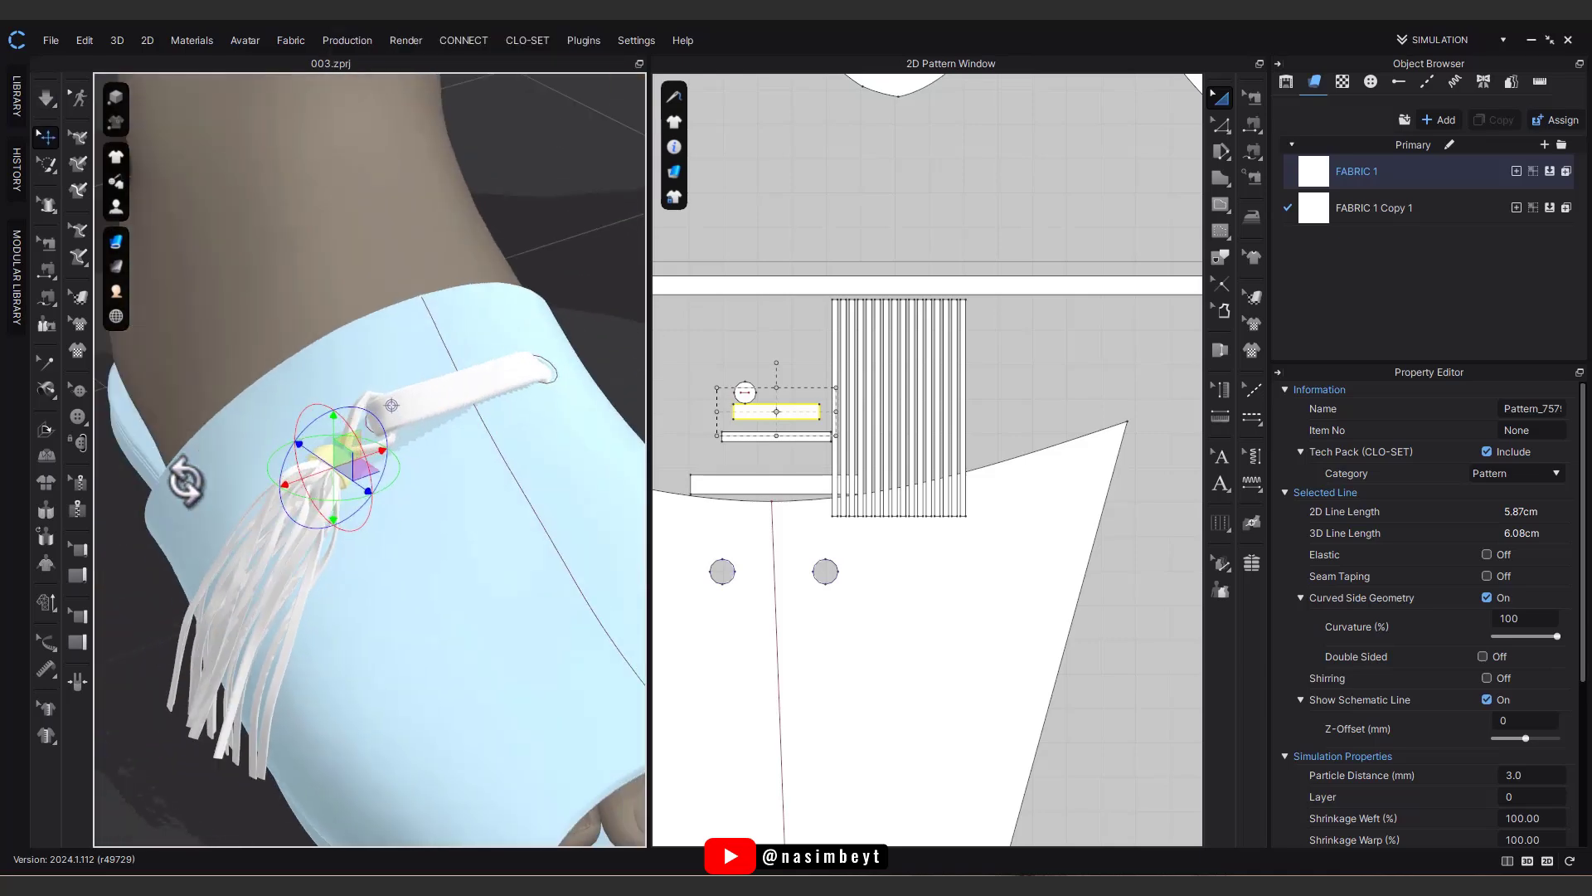
# Step: Move the tassel strands clear of the strap in the 2D layout, with the ring and cap pieces stacked above them
pyautogui.click(995, 343)
pyautogui.moveTo(1024, 230); pyautogui.dragTo(711, 533)
pyautogui.scroll(-4, 780, 506)
pyautogui.moveTo(862, 533); pyautogui.dragTo(809, 489, button='middle')
pyautogui.moveTo(810, 410); pyautogui.dragTo(1023, 523)
pyautogui.click(931, 520)
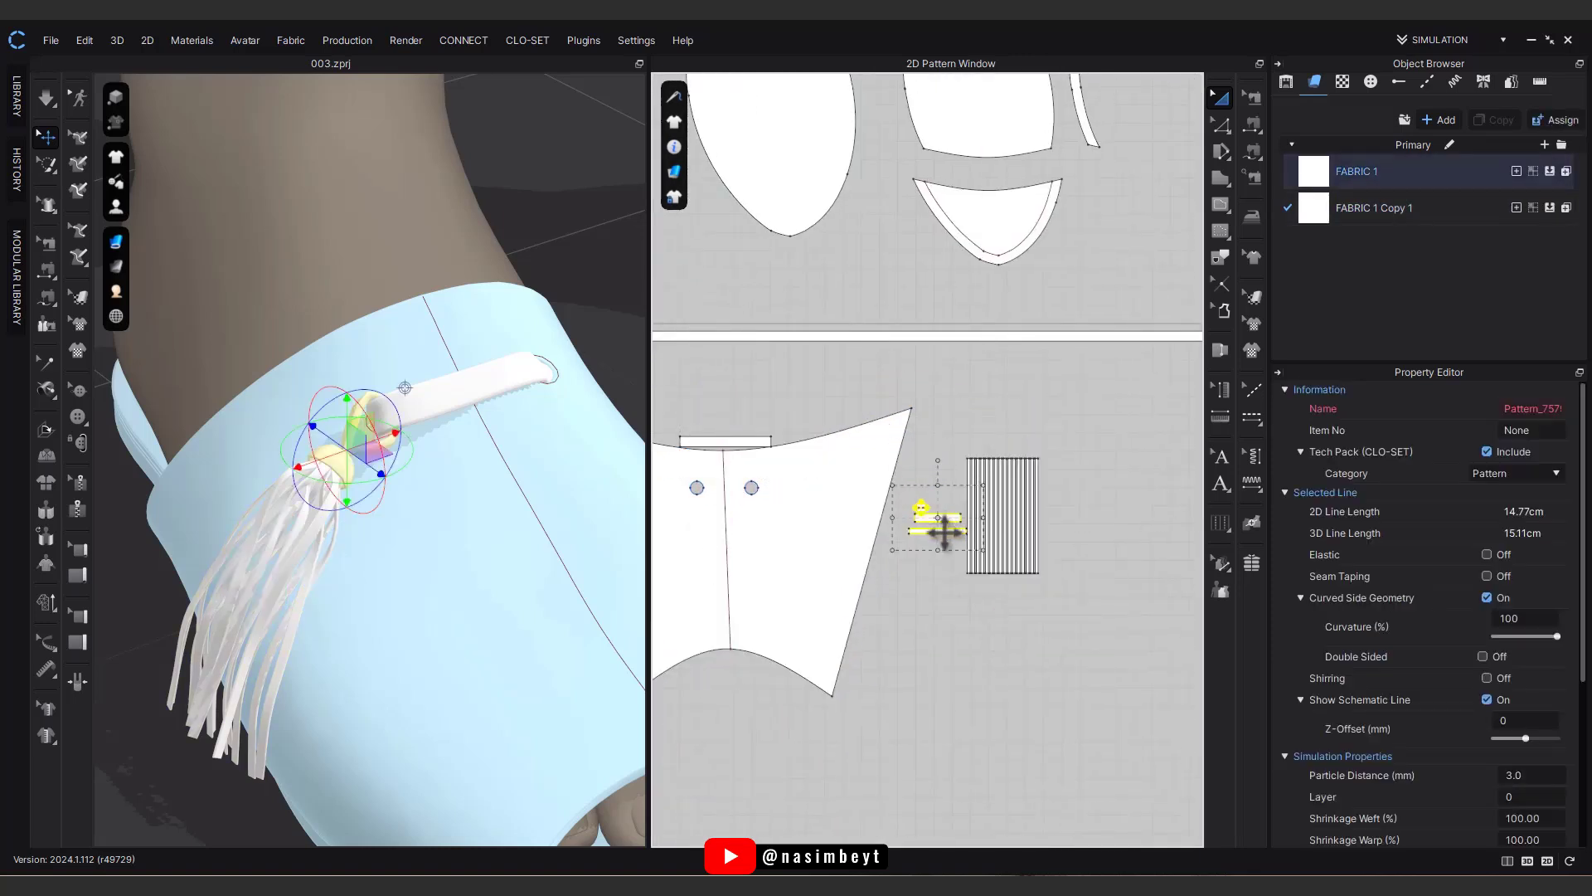
pyautogui.moveTo(1009, 447); pyautogui.dragTo(1008, 451)
# Step: Try solidifying the ring, cap and tassel strands, and turn the solidification off
pyautogui.click(1115, 532)
pyautogui.moveTo(1119, 534); pyautogui.dragTo(1045, 523, button='middle')
pyautogui.moveTo(1019, 382); pyautogui.dragTo(890, 612)
pyautogui.rightClick(934, 427)
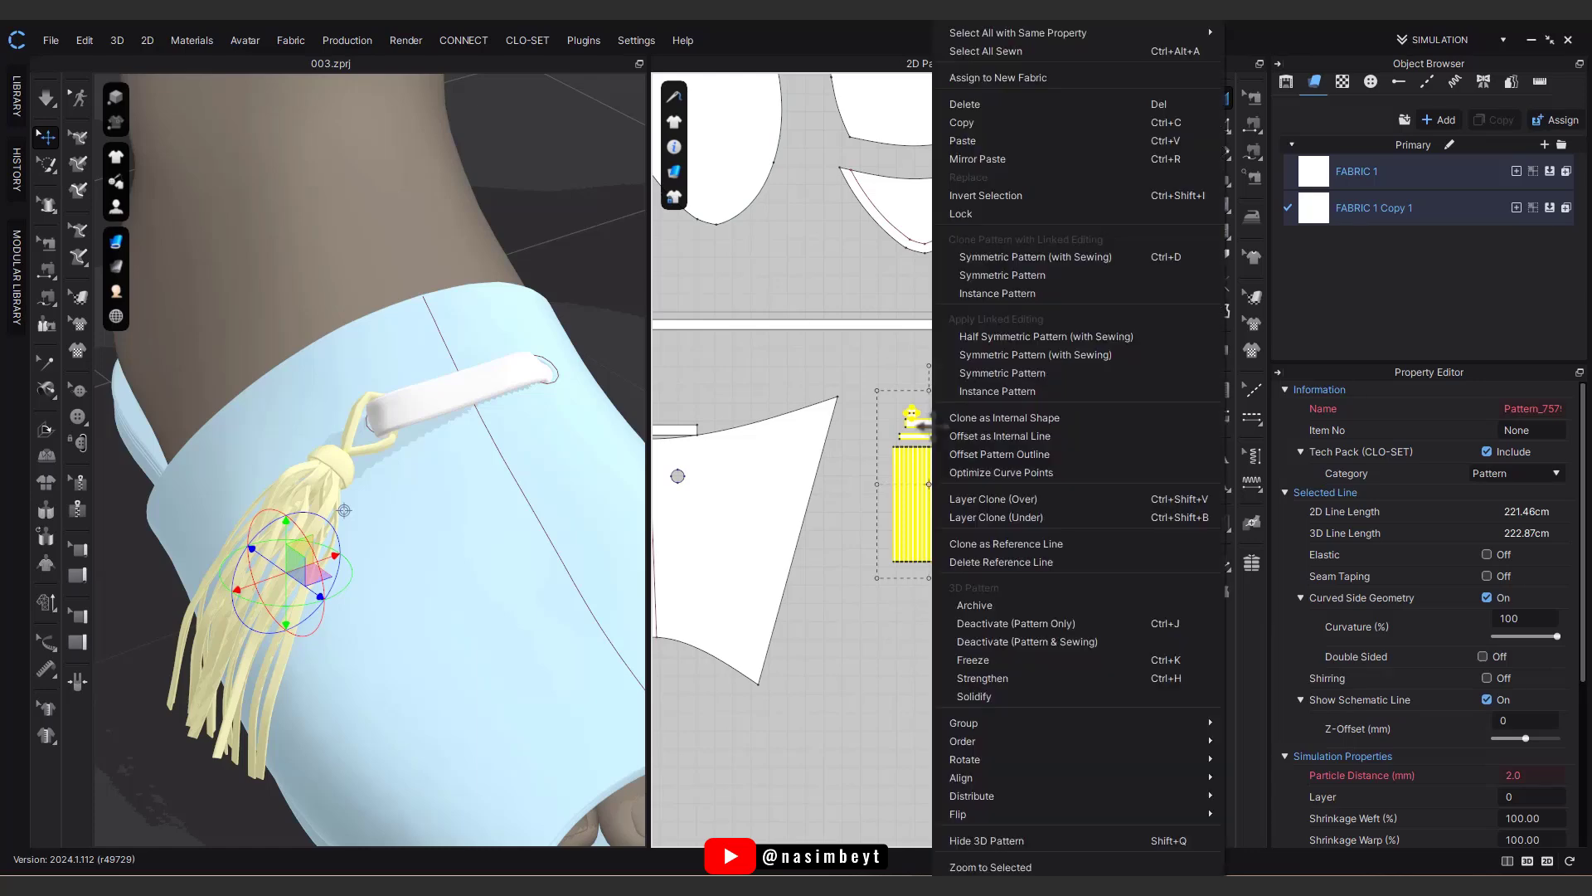
pyautogui.click(959, 699)
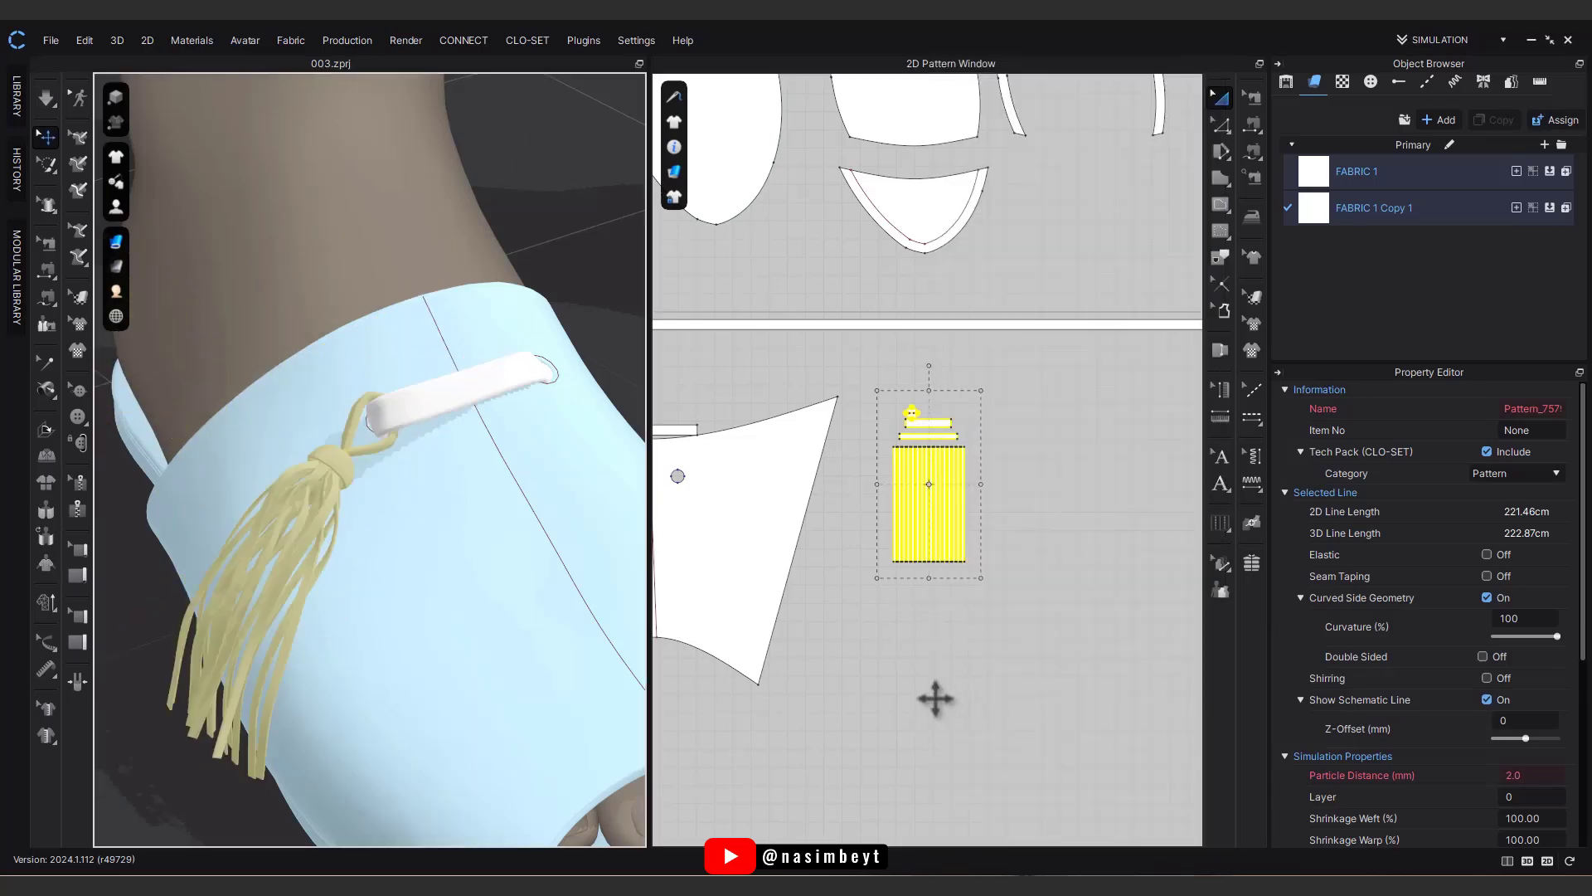
pyautogui.rightClick(947, 552)
pyautogui.click(1001, 698)
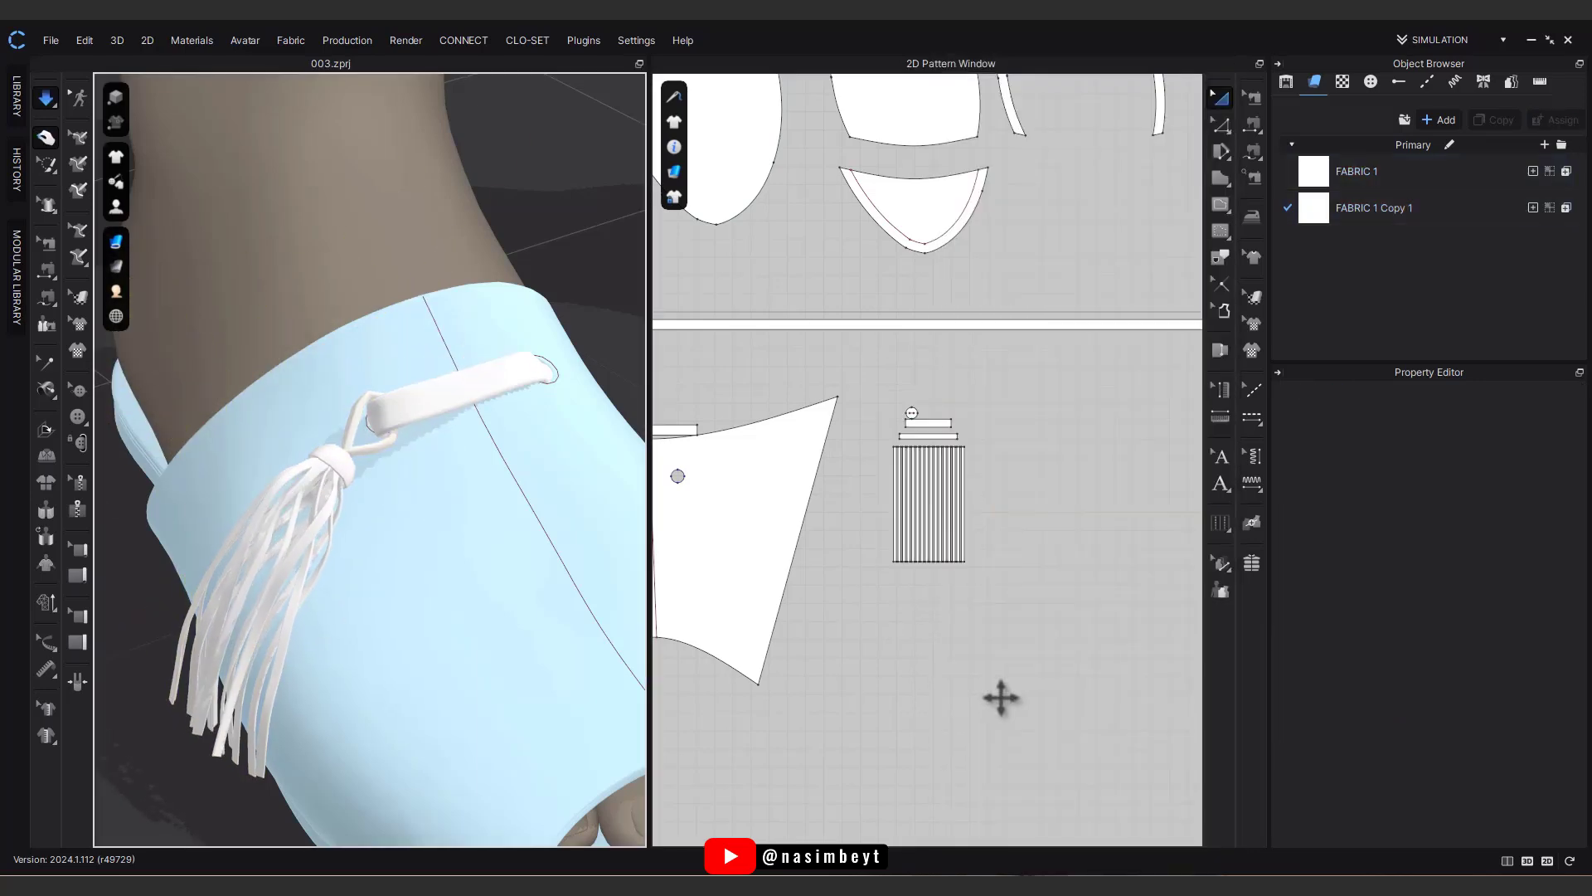
# Step: Deactivate the ring, cap and tassel strand patterns
pyautogui.moveTo(580, 695); pyautogui.dragTo(432, 743, button='right')
pyautogui.moveTo(1006, 381); pyautogui.dragTo(854, 604)
pyautogui.moveTo(406, 610); pyautogui.dragTo(405, 531, button='right')
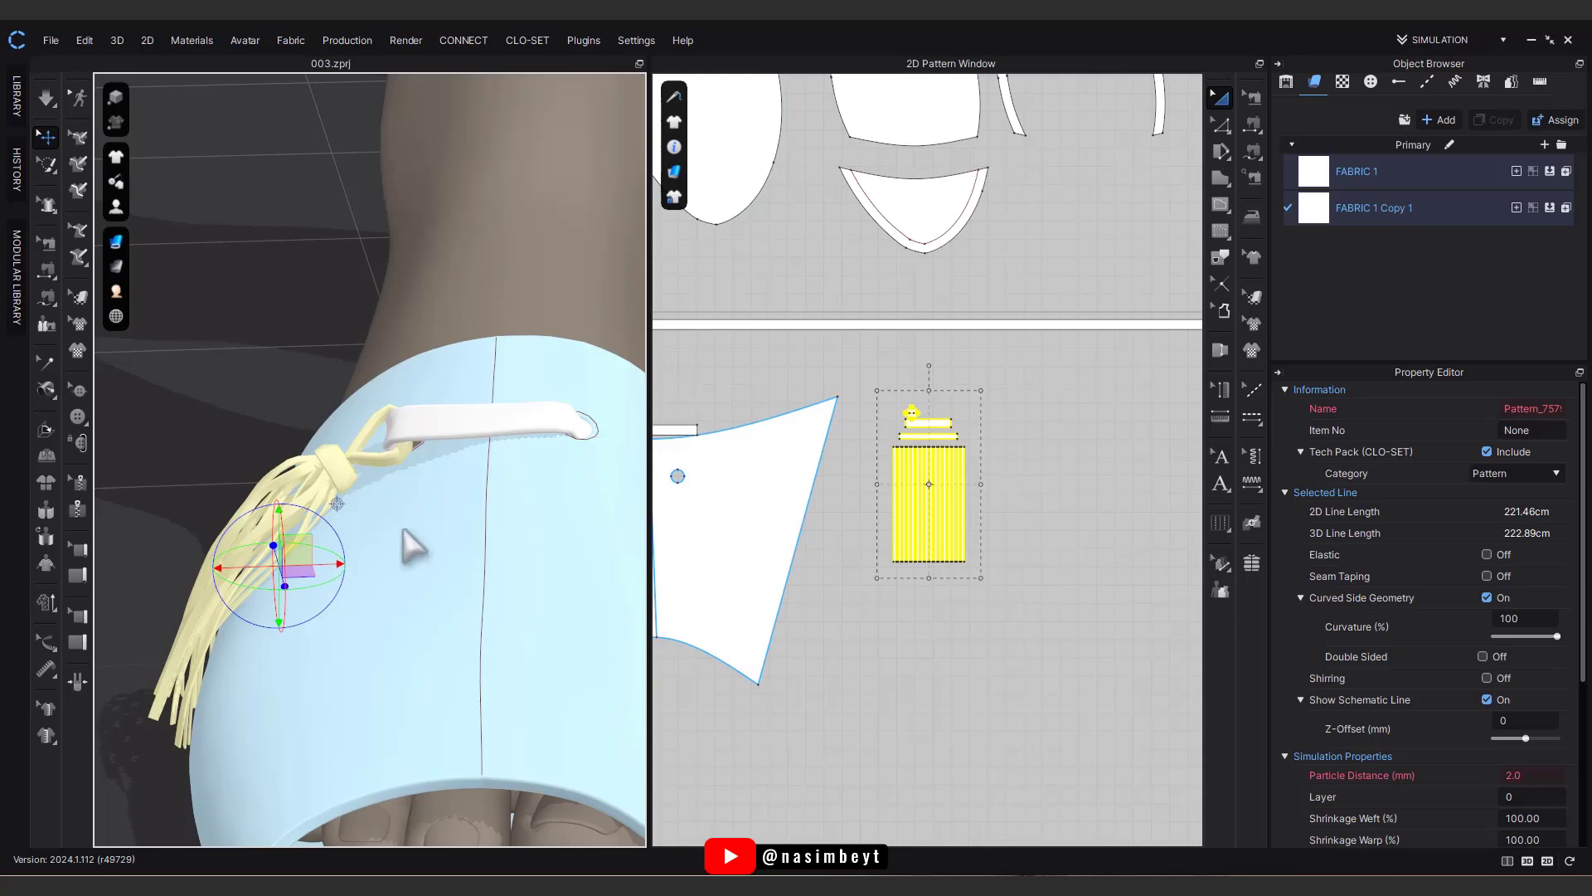
pyautogui.rightClick(927, 473)
pyautogui.click(987, 695)
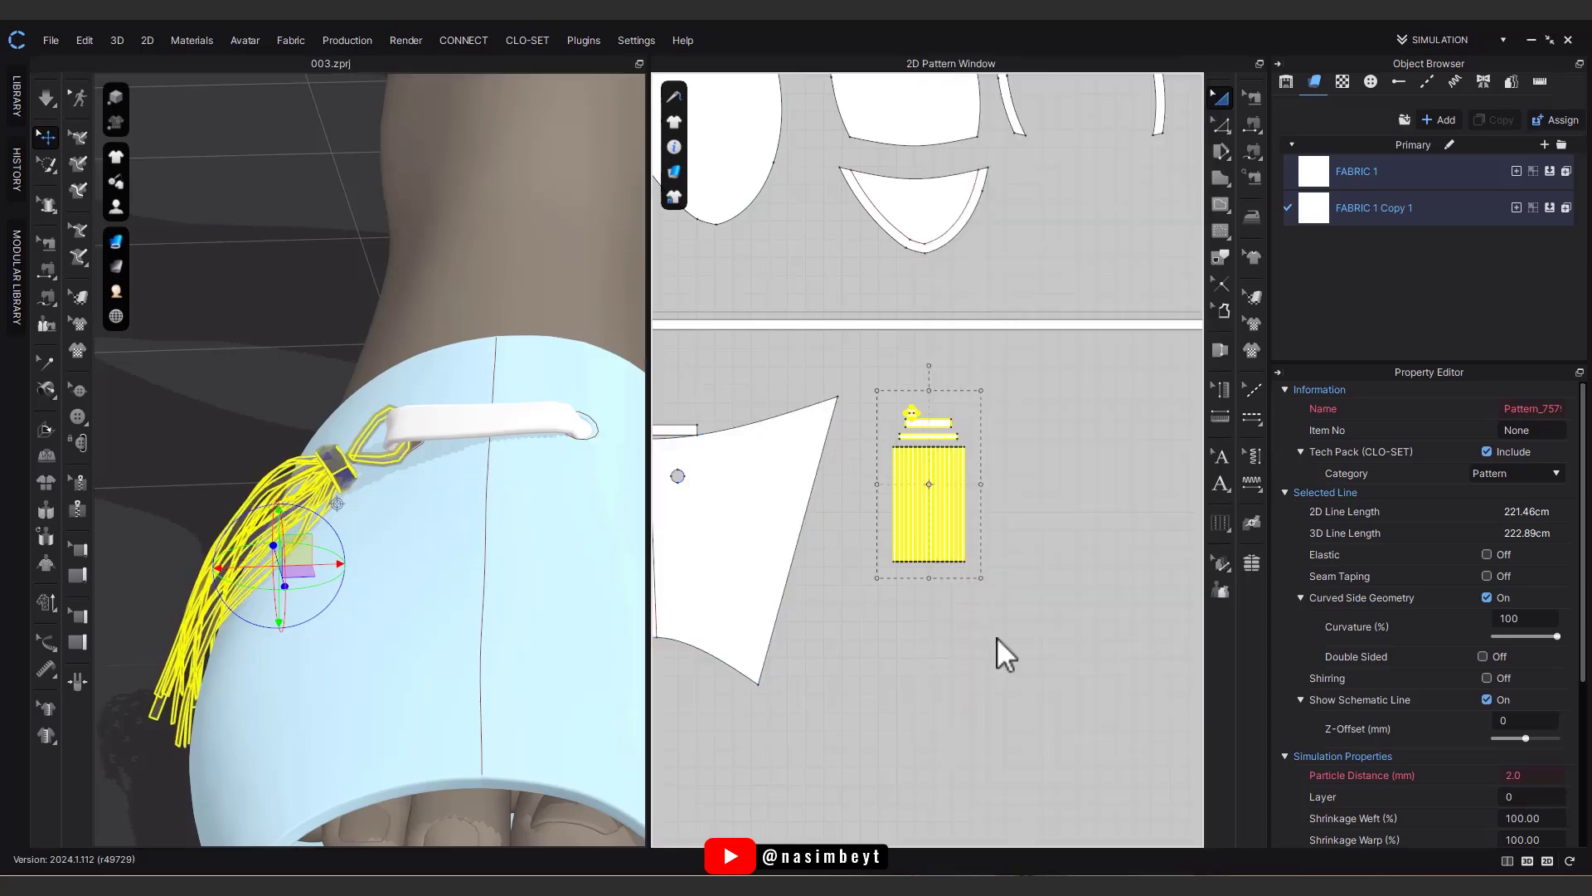
# Step: Lift the loop band off the strap between its two holes and freeze it
pyautogui.click(564, 409)
pyautogui.click(1009, 381)
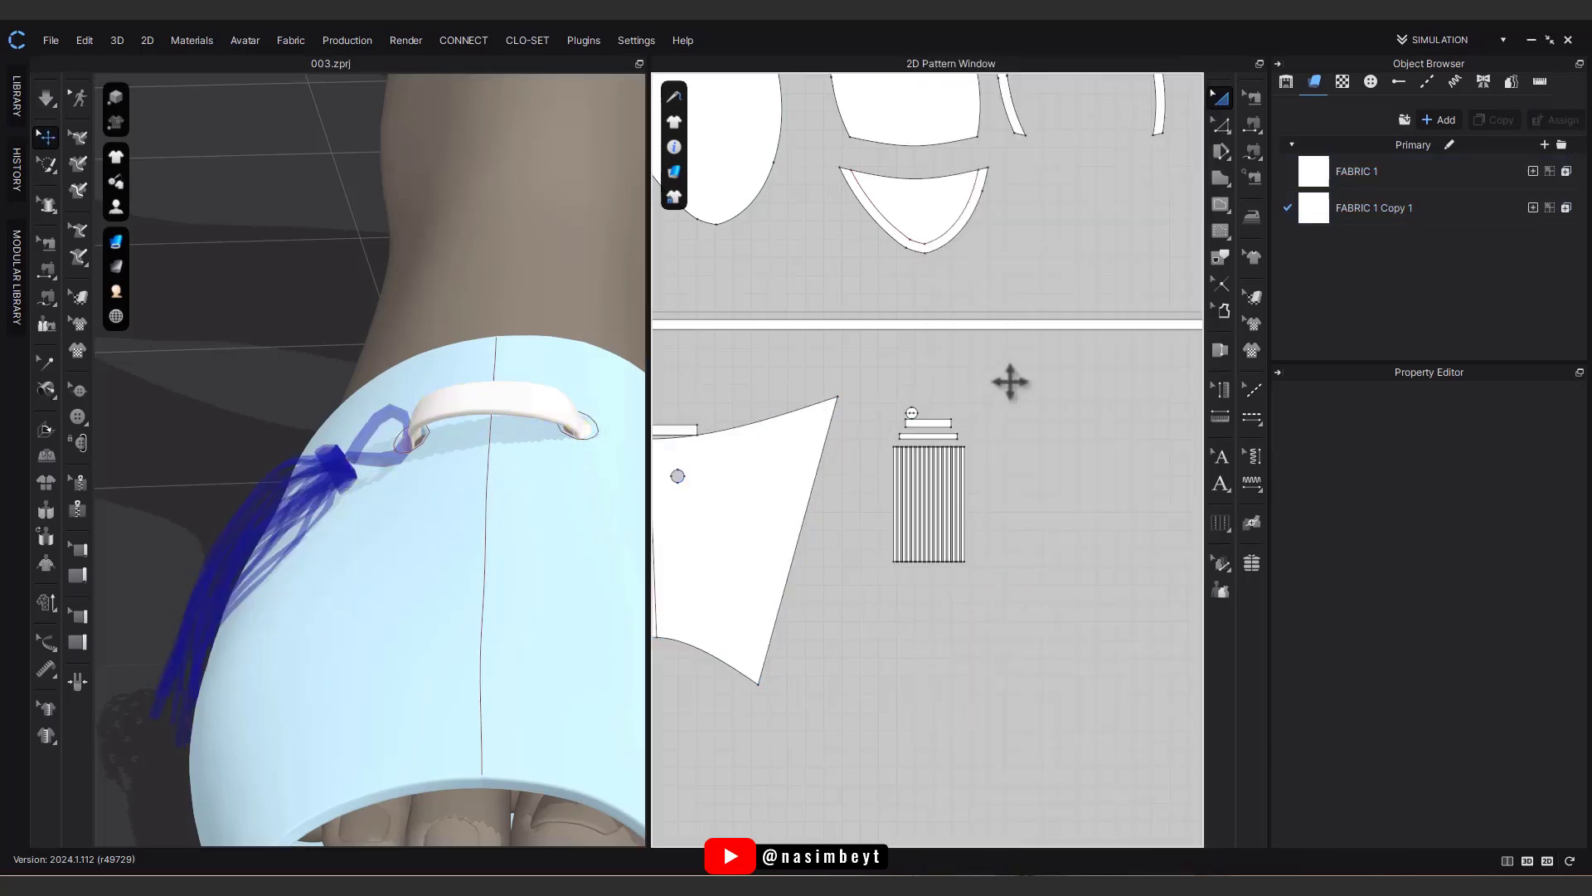
pyautogui.click(686, 428)
pyautogui.rightClick(686, 427)
pyautogui.click(746, 589)
# Step: Activate the ring, cap and tassel strand patterns
pyautogui.moveTo(1017, 367); pyautogui.dragTo(856, 618)
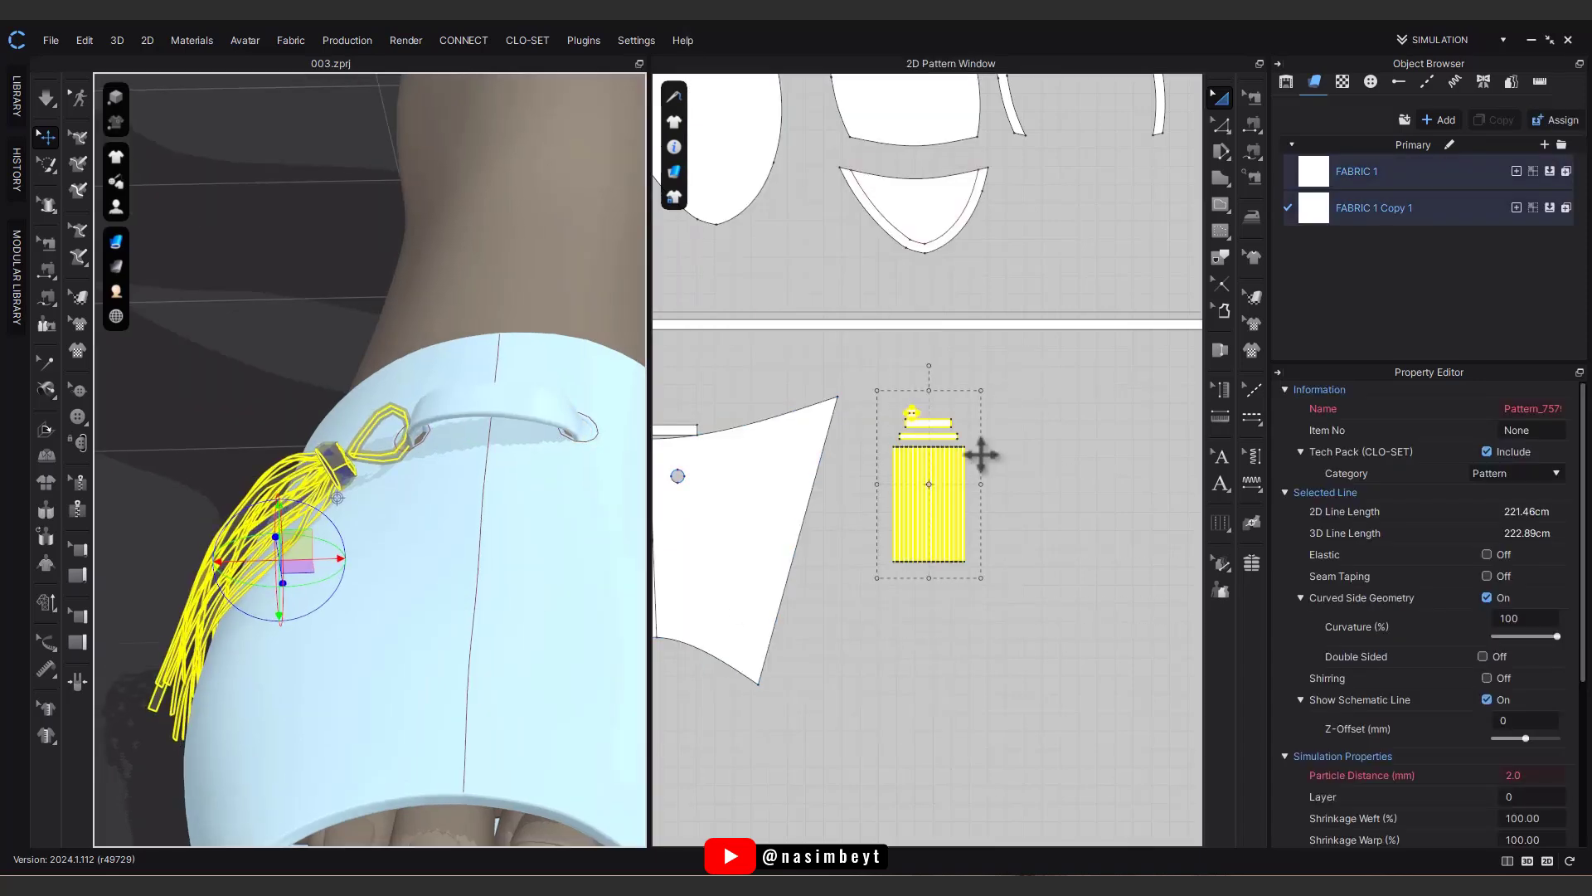
pyautogui.rightClick(944, 488)
pyautogui.click(984, 623)
# Step: Move and rotate the whole tassel in 3D so it hangs down over the strap from the raised loop
pyautogui.moveTo(573, 582); pyautogui.dragTo(466, 610, button='right')
pyautogui.moveTo(319, 532); pyautogui.dragTo(363, 533)
pyautogui.moveTo(369, 538); pyautogui.dragTo(433, 591, button='right')
pyautogui.moveTo(433, 591); pyautogui.dragTo(441, 595)
pyautogui.moveTo(342, 618); pyautogui.dragTo(391, 607)
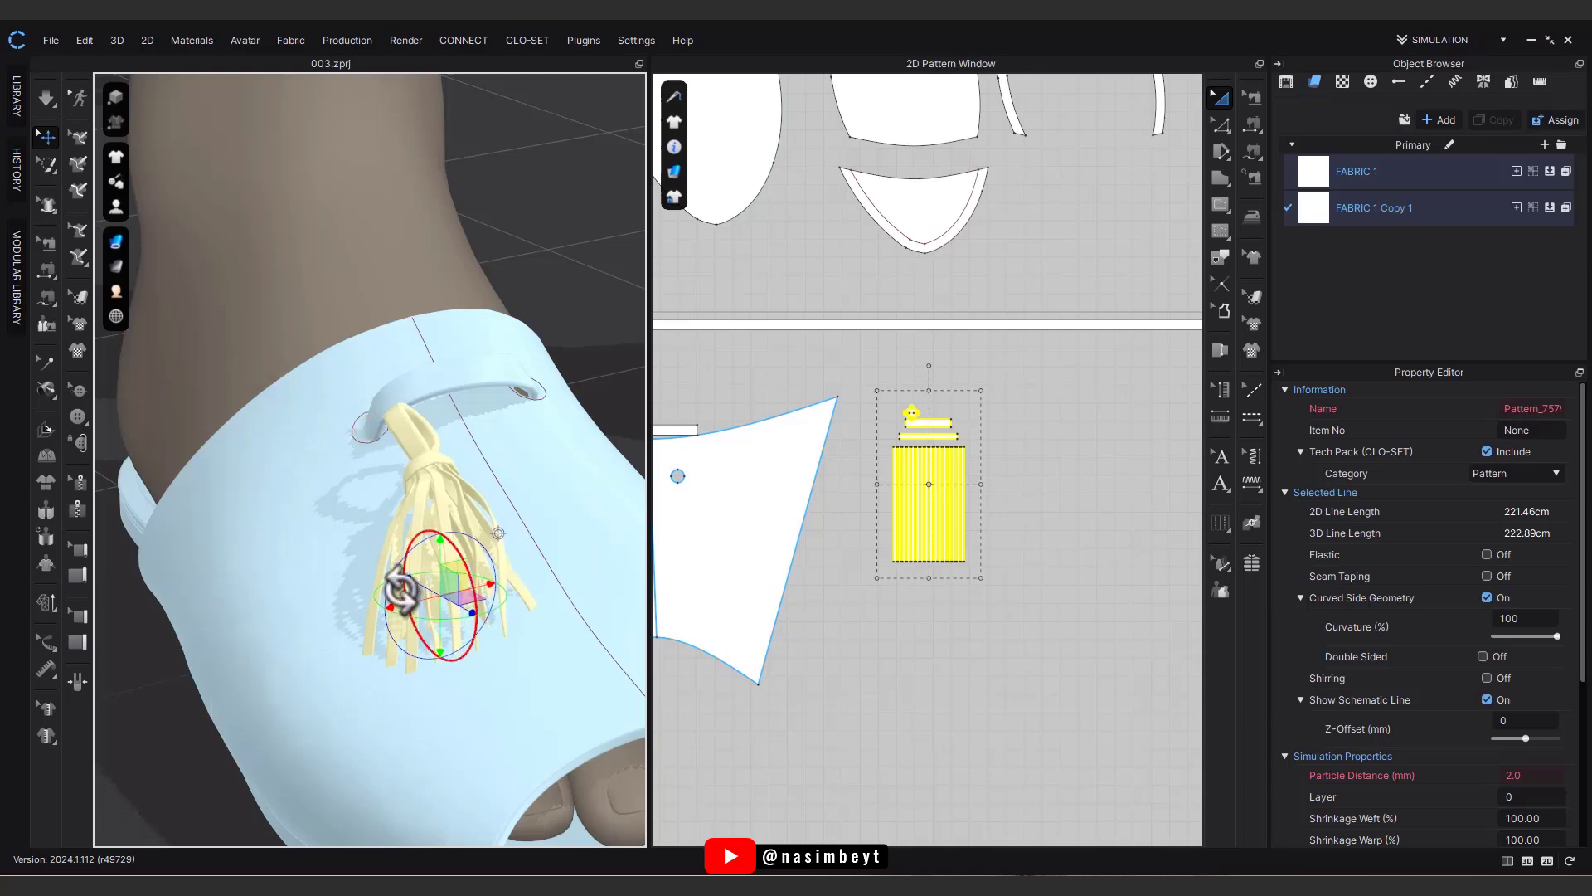
pyautogui.moveTo(439, 549); pyautogui.dragTo(448, 480)
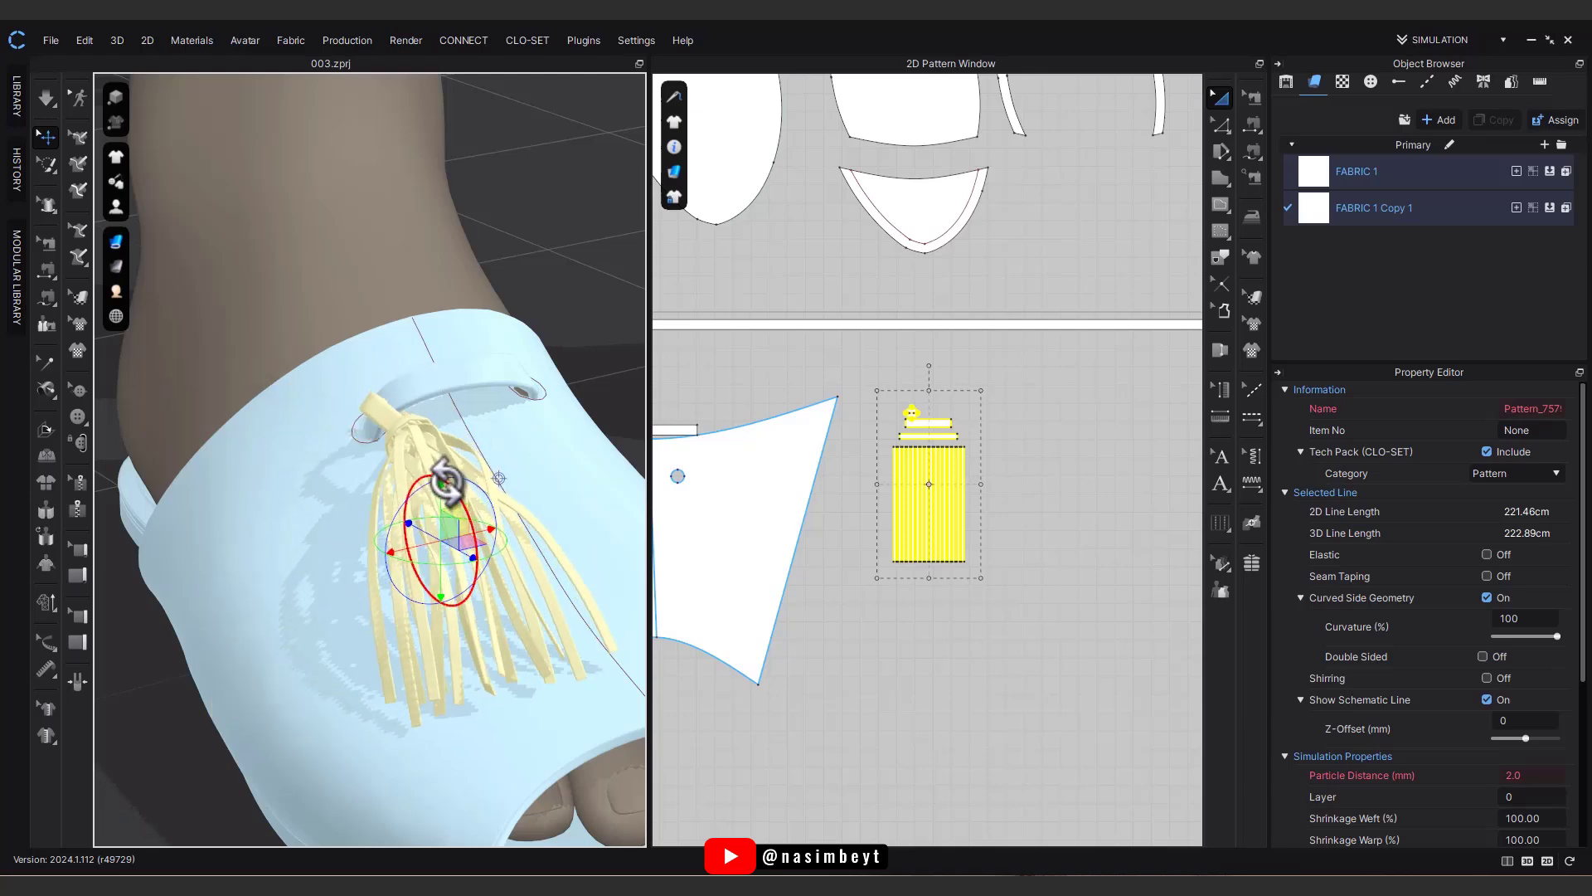
# Step: Shift the tassel from a side view so its ring sits around the loop band
pyautogui.moveTo(452, 489); pyautogui.dragTo(539, 477, button='right')
pyautogui.scroll(2, 433, 604)
pyautogui.moveTo(433, 604); pyautogui.dragTo(415, 714, button='middle')
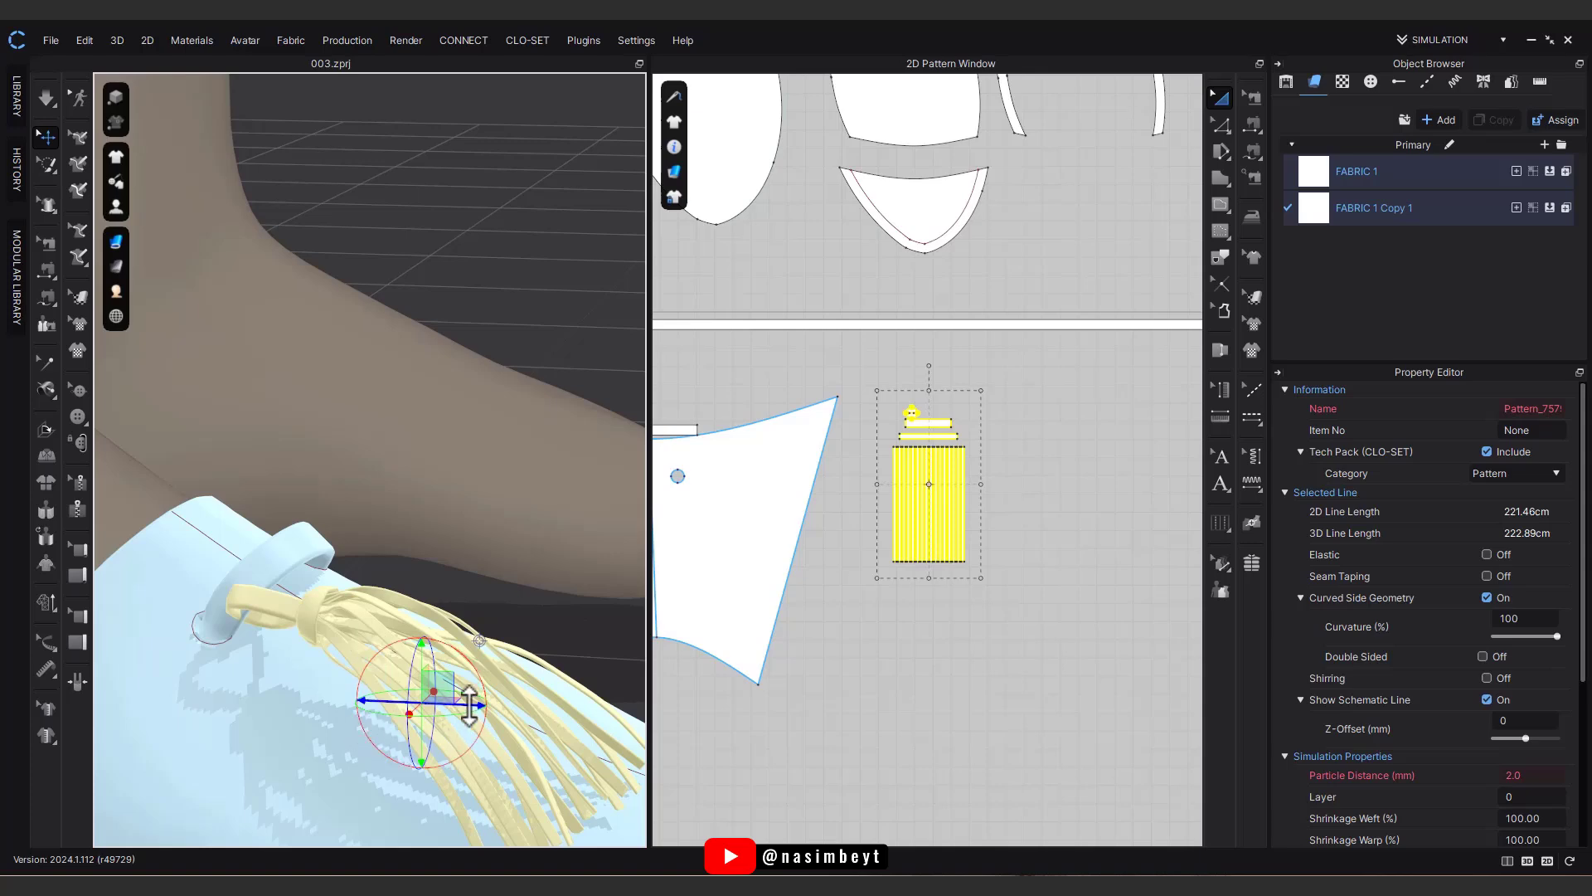
pyautogui.moveTo(469, 705); pyautogui.dragTo(412, 657)
# Step: Nudge the ring and cap so the tassel settles against the loop and the strap
pyautogui.moveTo(412, 657); pyautogui.dragTo(224, 675, button='right')
pyautogui.scroll(2, 414, 636)
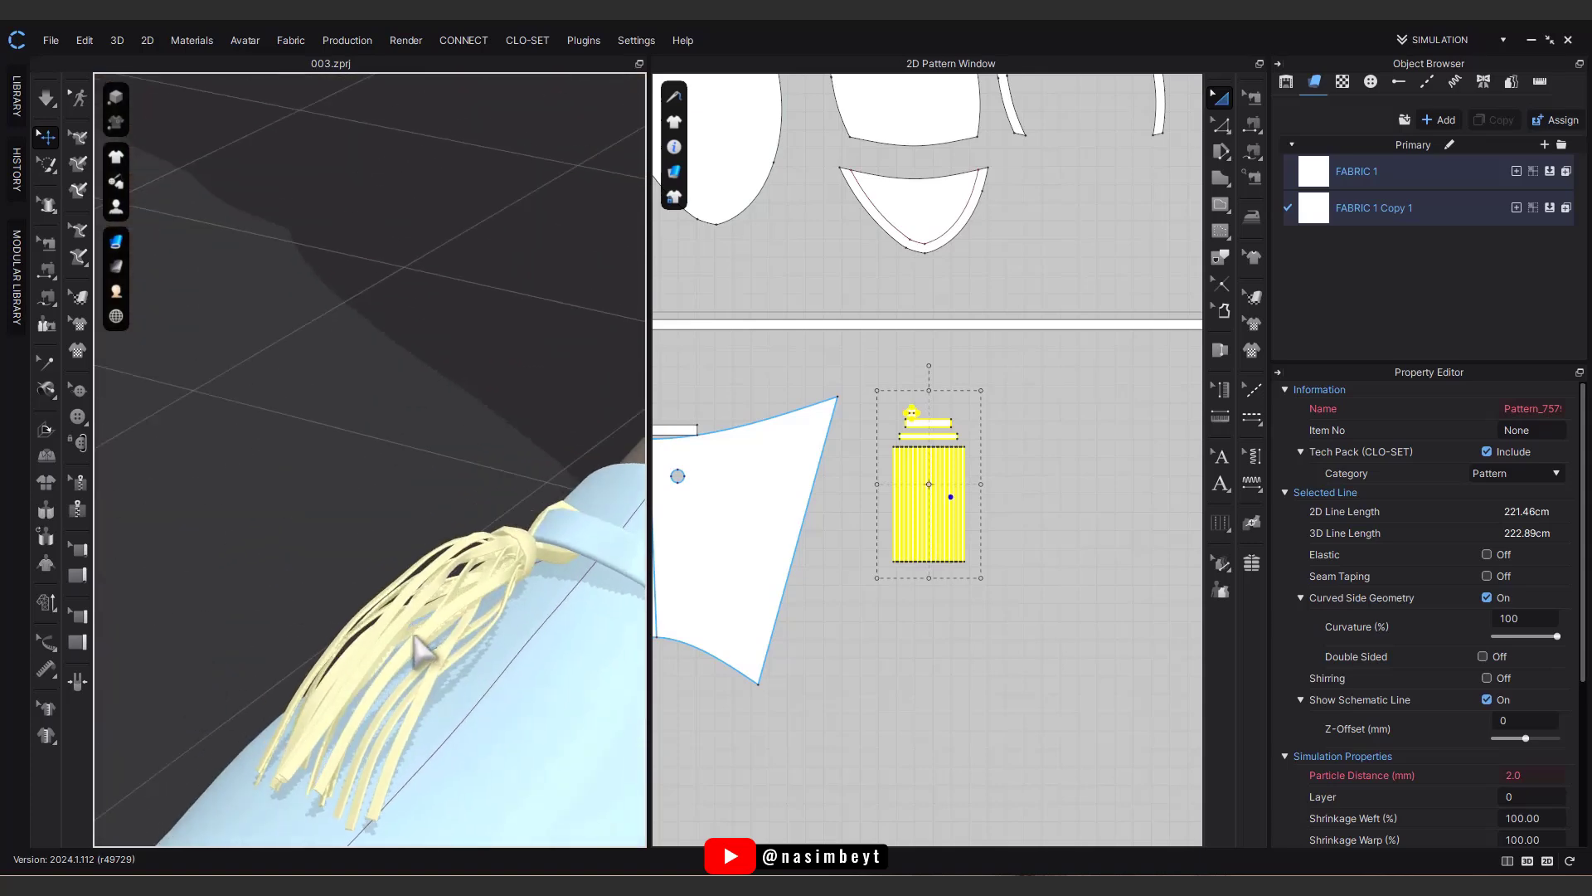
pyautogui.moveTo(531, 499); pyautogui.dragTo(531, 490)
pyautogui.moveTo(506, 551); pyautogui.dragTo(499, 555)
pyautogui.click(912, 623)
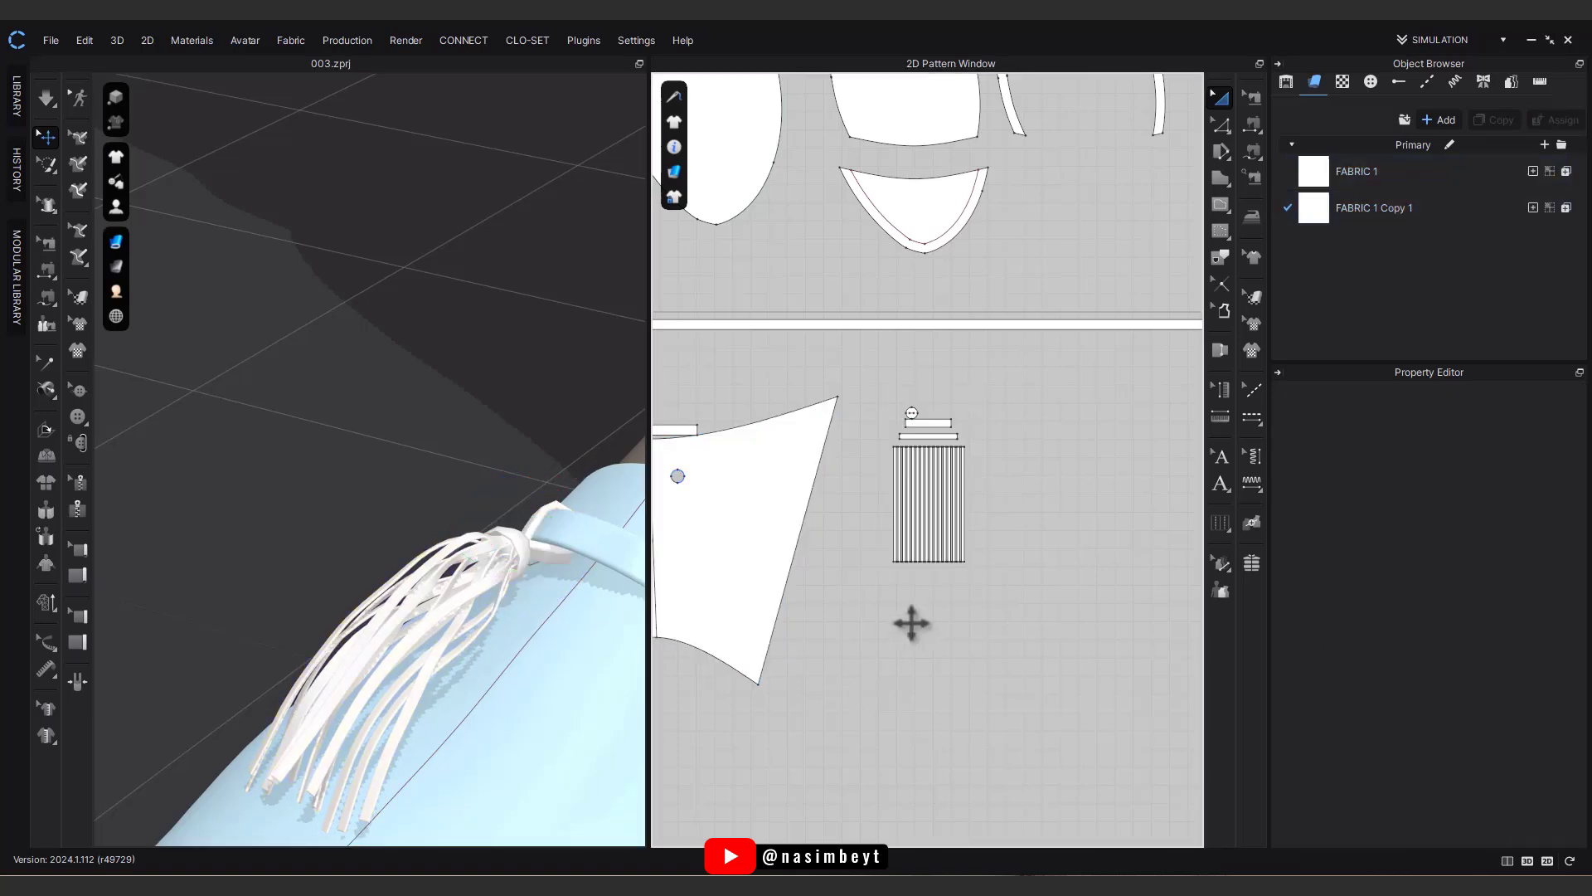
# Step: Set the tassel, ring and cap pieces' additional rendering thickness to 1.0 mm and their curved side curvature to 41%
pyautogui.moveTo(1015, 394); pyautogui.dragTo(1014, 394)
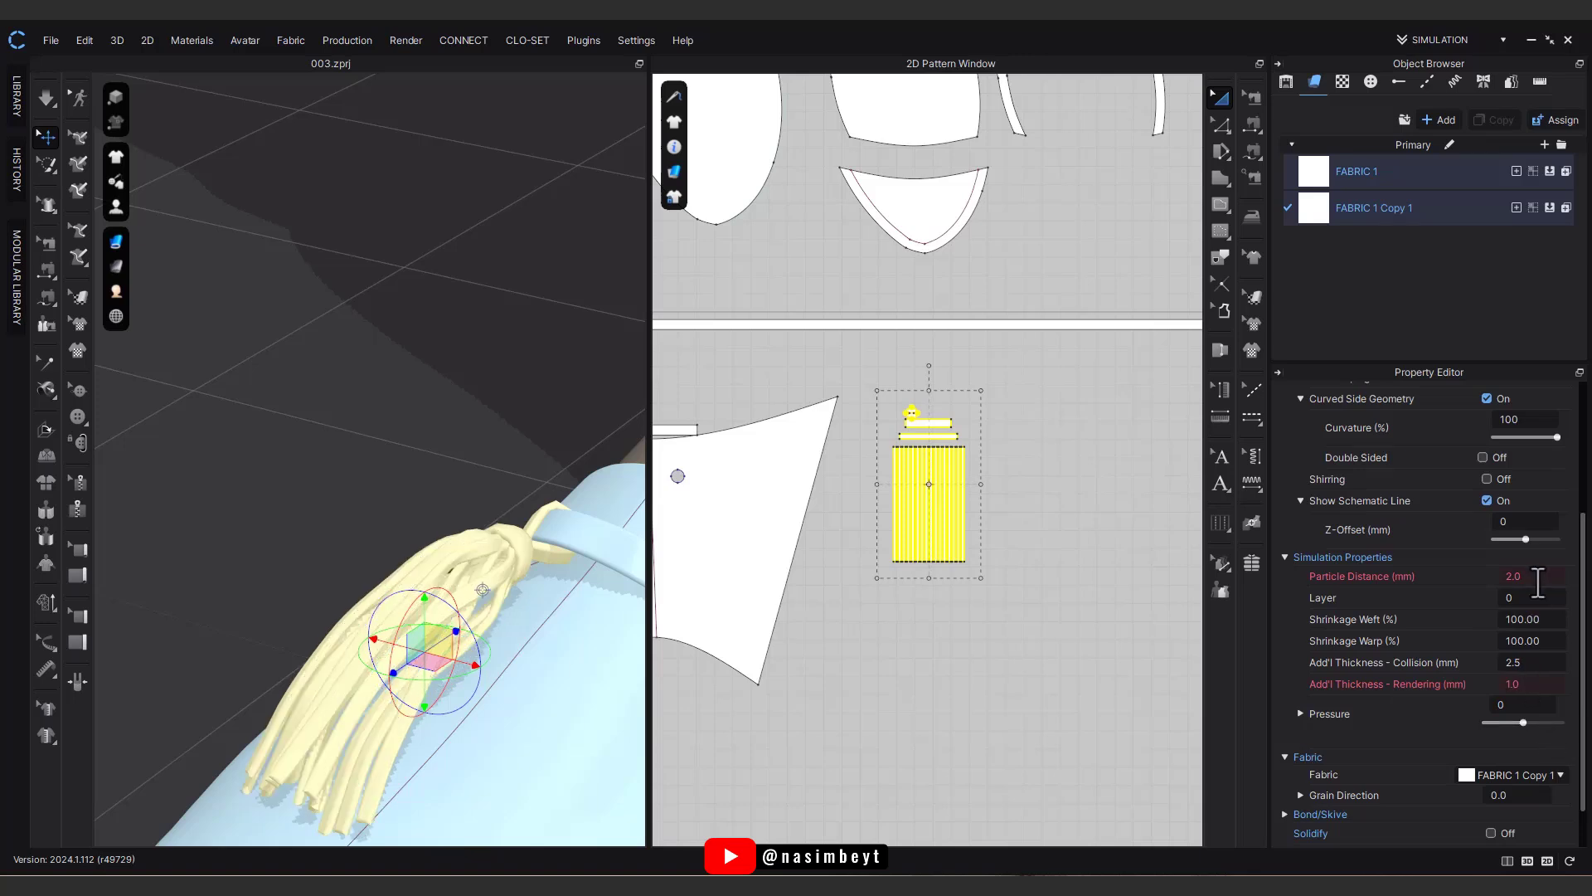
pyautogui.moveTo(1558, 437); pyautogui.dragTo(1523, 437)
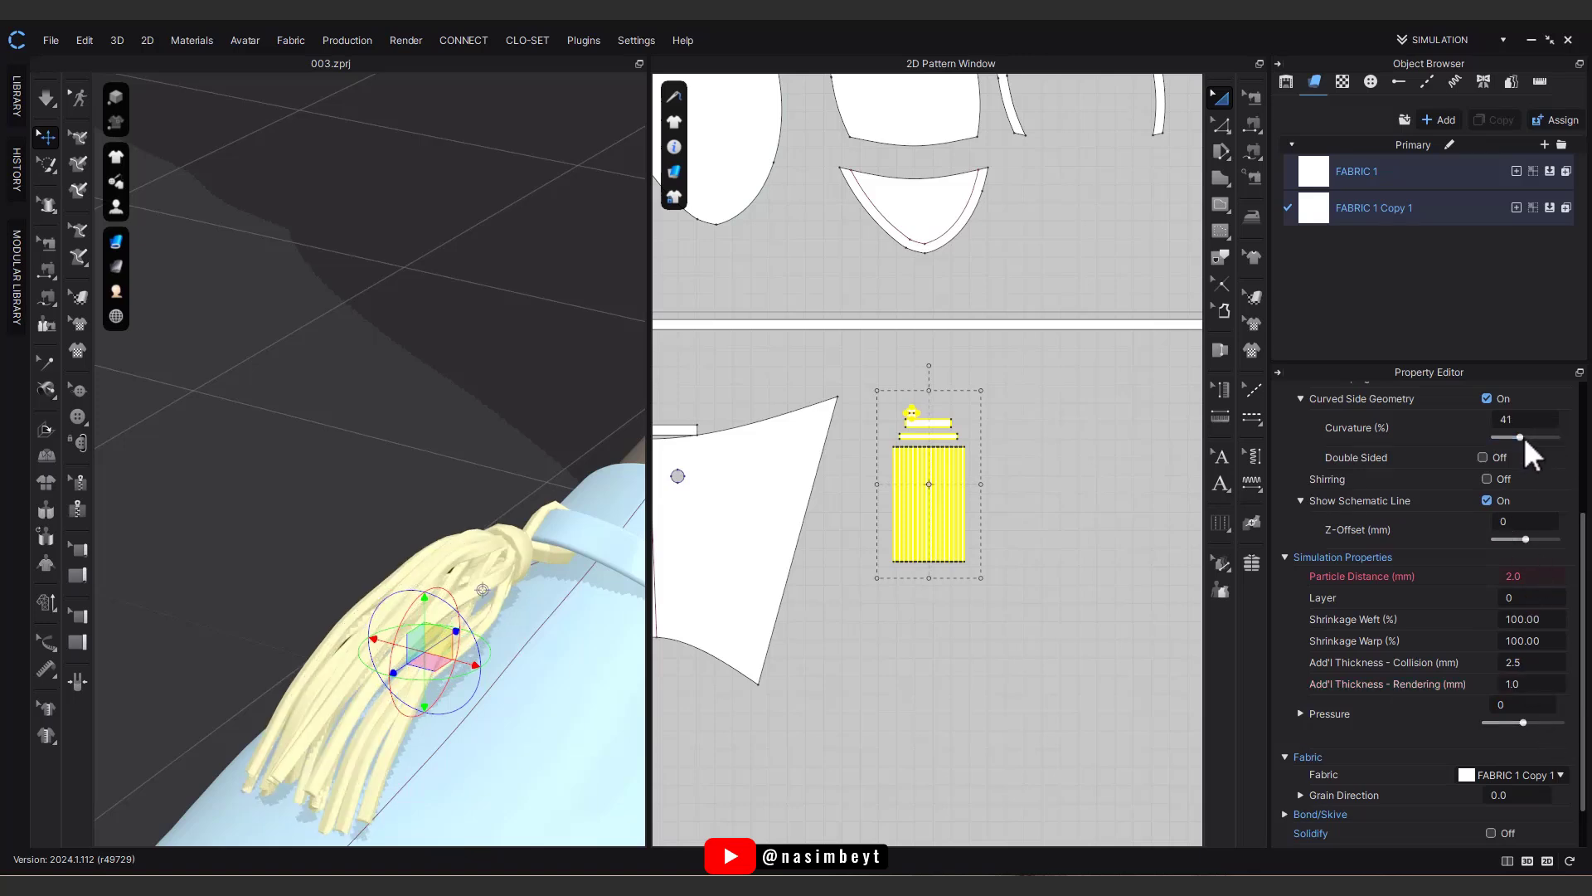
pyautogui.moveTo(516, 668); pyautogui.dragTo(532, 701, button='right')
pyautogui.click(867, 735)
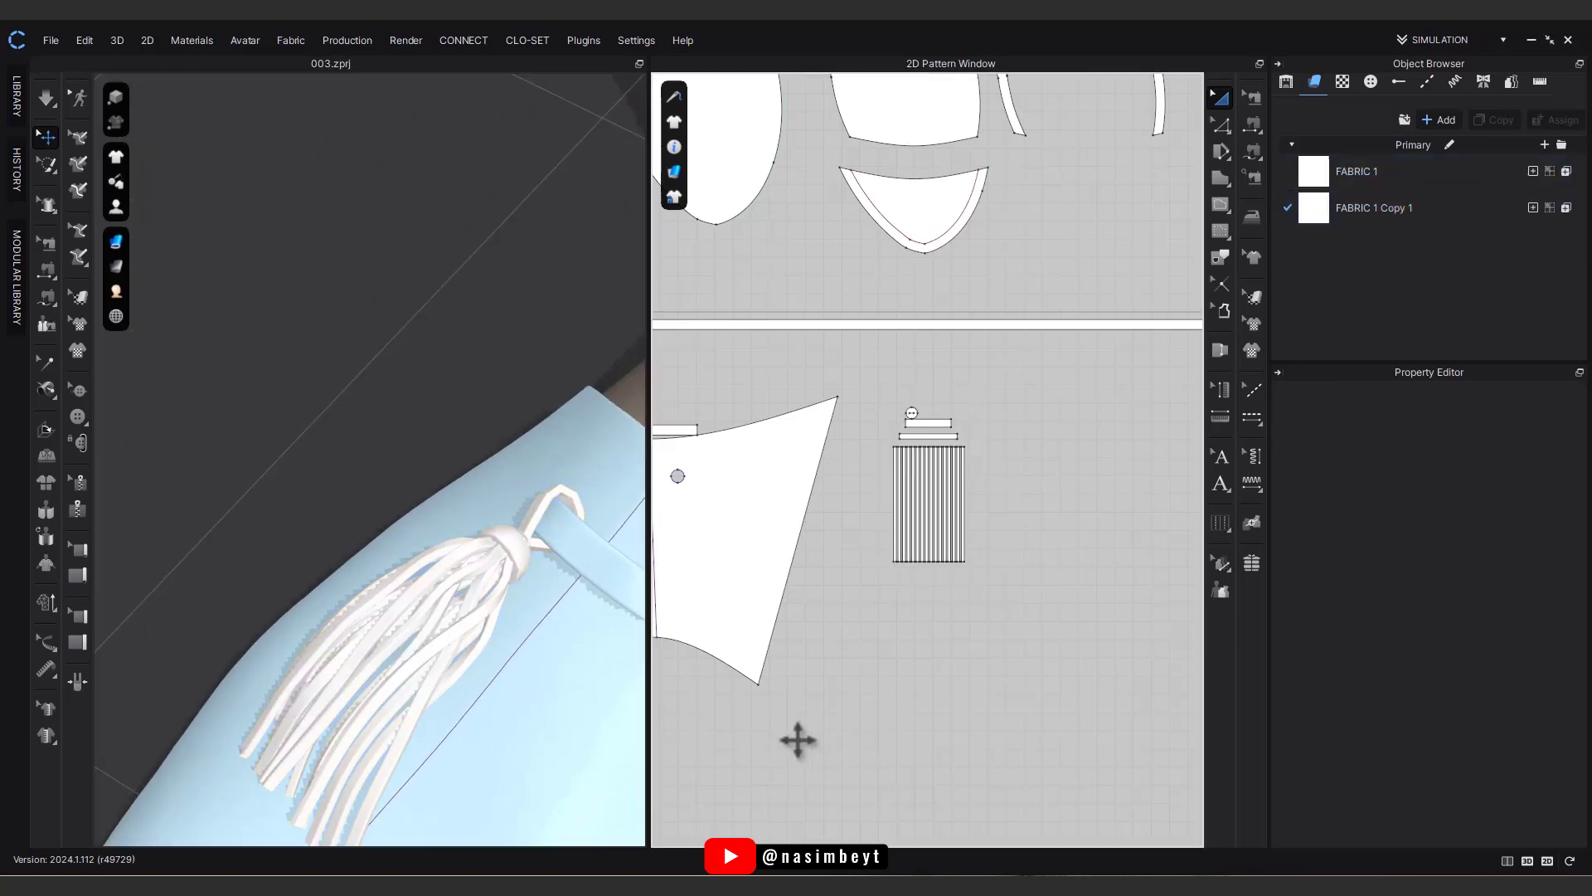
# Step: Duplicate the complete tassel pattern group and place the copy beside the original in the 2D pattern layout
pyautogui.moveTo(871, 596); pyautogui.dragTo(871, 594)
pyautogui.moveTo(962, 641); pyautogui.dragTo(825, 644, button='right')
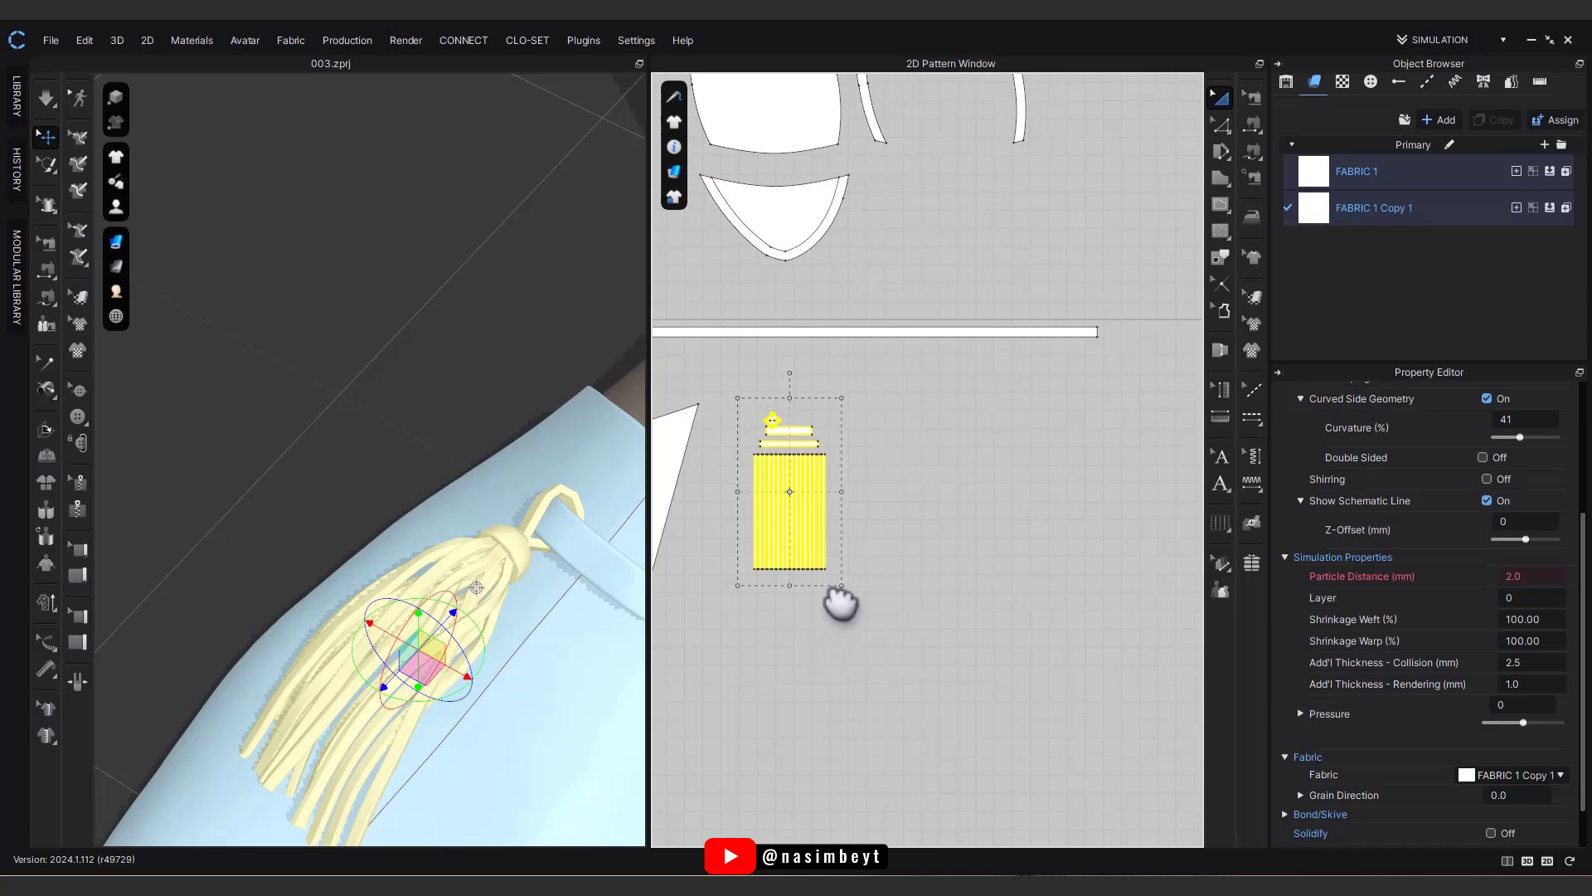
pyautogui.hotkey('ctrl', 'v')
pyautogui.click(896, 509)
pyautogui.scroll(-3, 572, 624)
pyautogui.moveTo(598, 650); pyautogui.dragTo(533, 695, button='right')
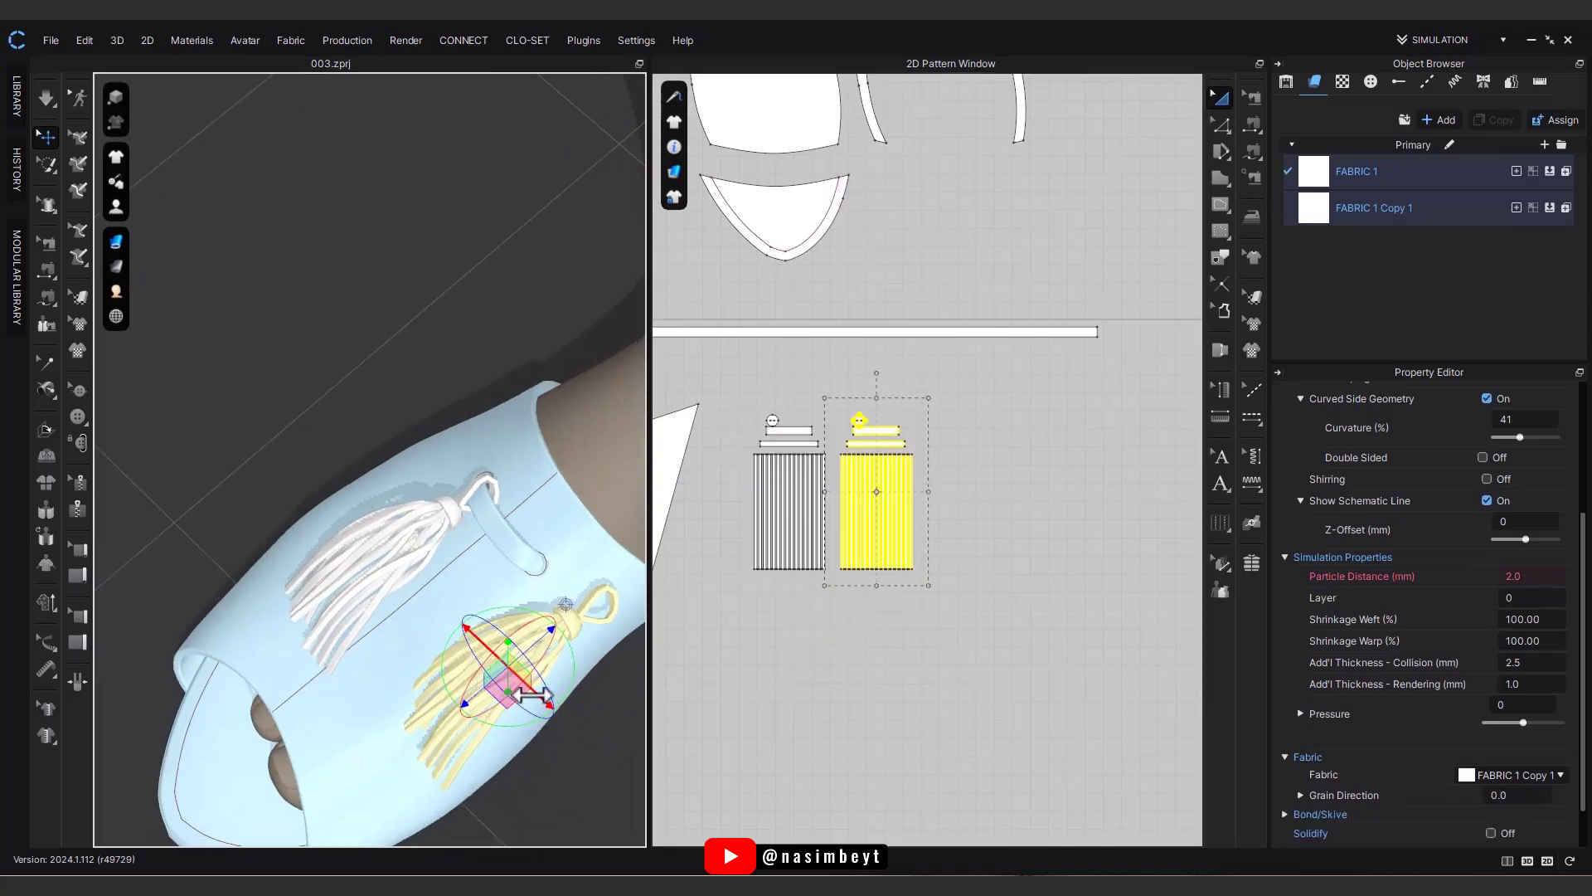
# Step: Move the second tassel onto the loop band beside the first one in 3D and simulate it briefly to drape it
pyautogui.moveTo(454, 618); pyautogui.dragTo(323, 630, button='right')
pyautogui.moveTo(323, 632); pyautogui.dragTo(325, 614)
pyautogui.moveTo(365, 647); pyautogui.dragTo(454, 686, button='right')
pyautogui.moveTo(488, 738); pyautogui.dragTo(461, 738)
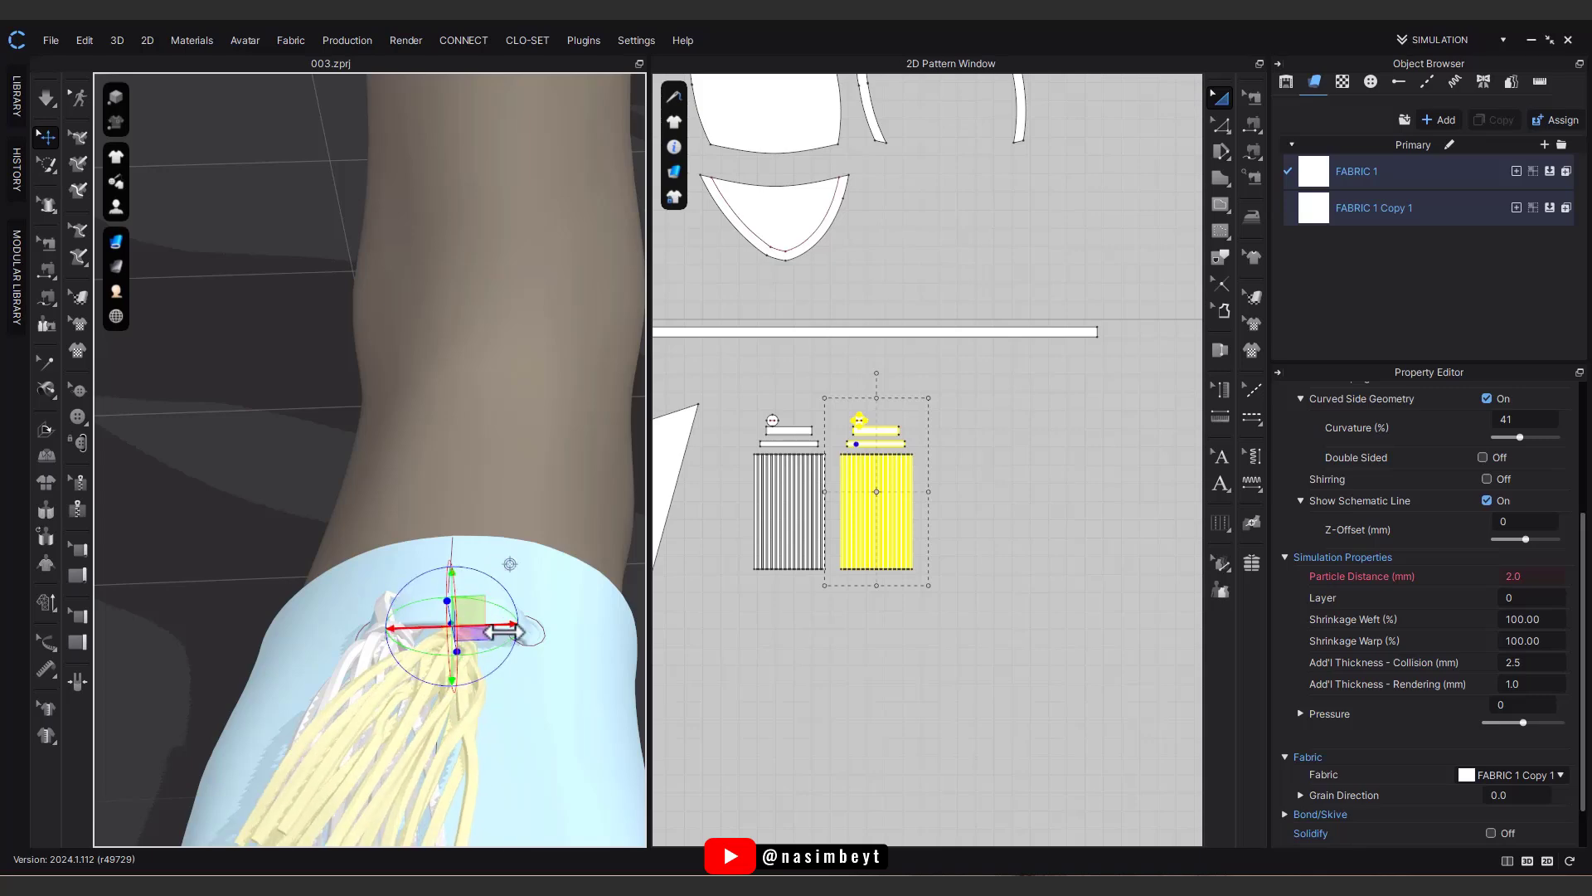
pyautogui.moveTo(500, 581); pyautogui.dragTo(349, 687, button='right')
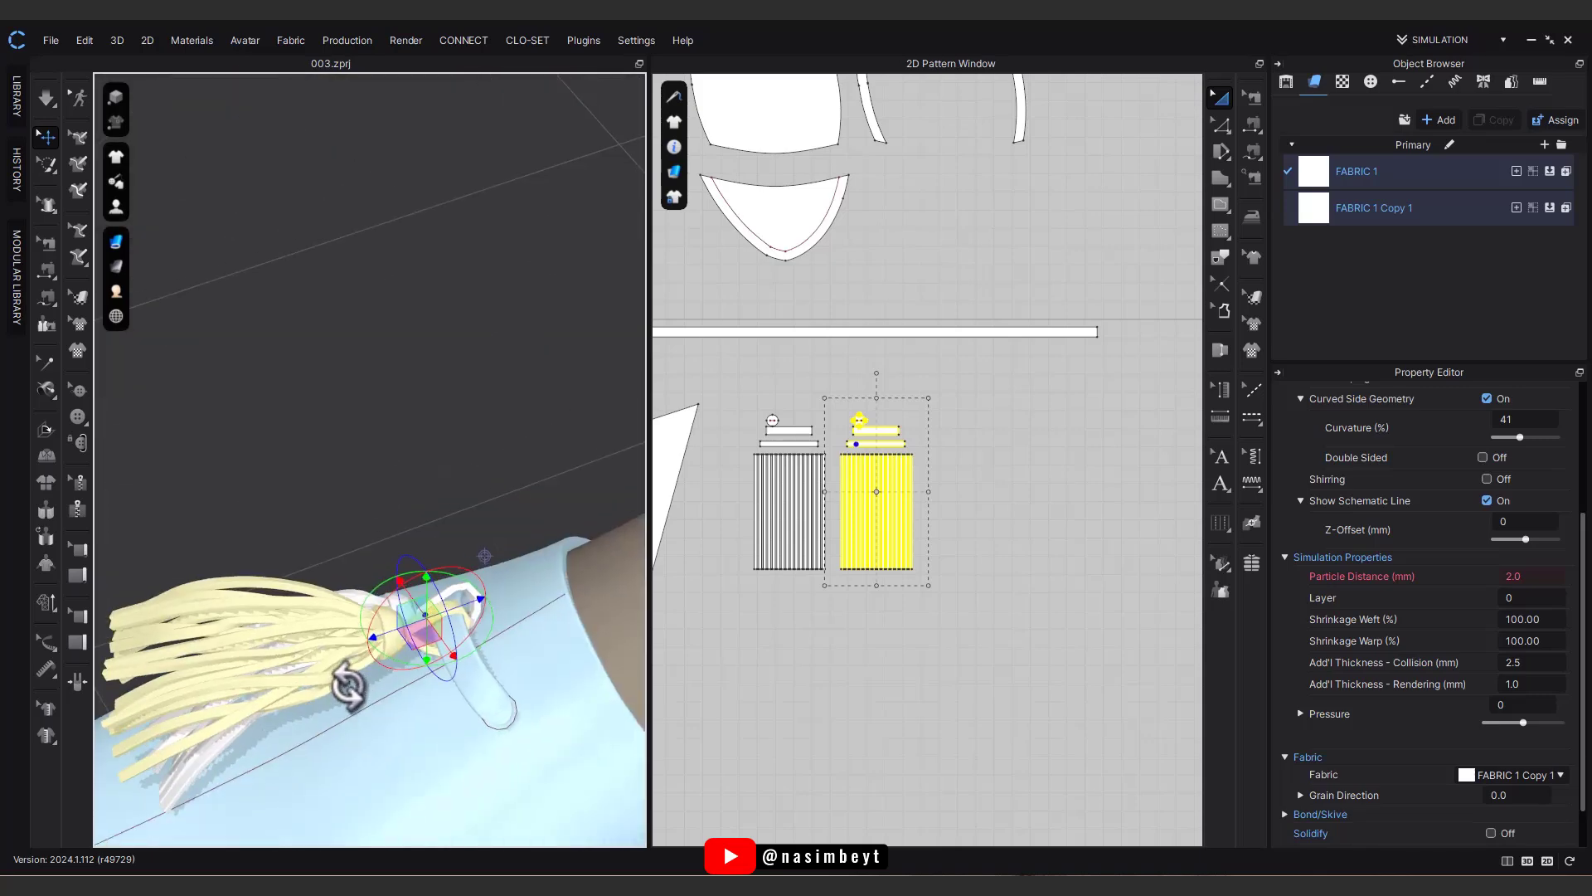
pyautogui.moveTo(470, 606); pyautogui.dragTo(534, 728, button='right')
pyautogui.press('space')
pyautogui.press('space')
pyautogui.moveTo(421, 728); pyautogui.dragTo(459, 612, button='middle')
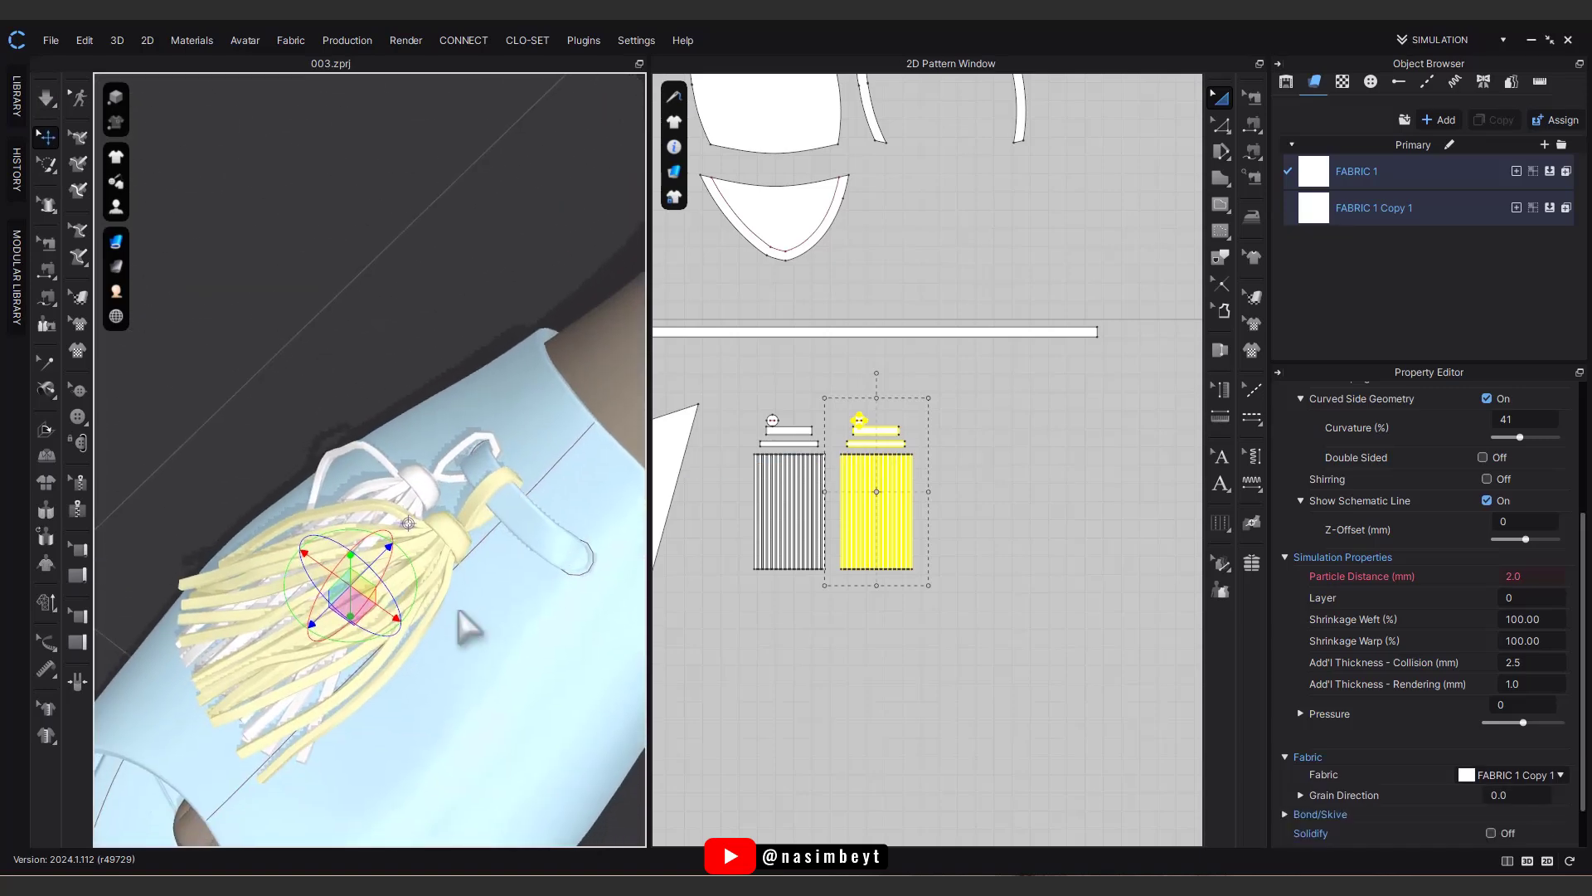
# Step: Copy the second tassel's pattern pieces and paste them beside it as a third tassel
pyautogui.moveTo(949, 390); pyautogui.dragTo(837, 615)
pyautogui.hotkey('ctrl', 'c')
pyautogui.hotkey('ctrl', 'v')
pyautogui.click(974, 491)
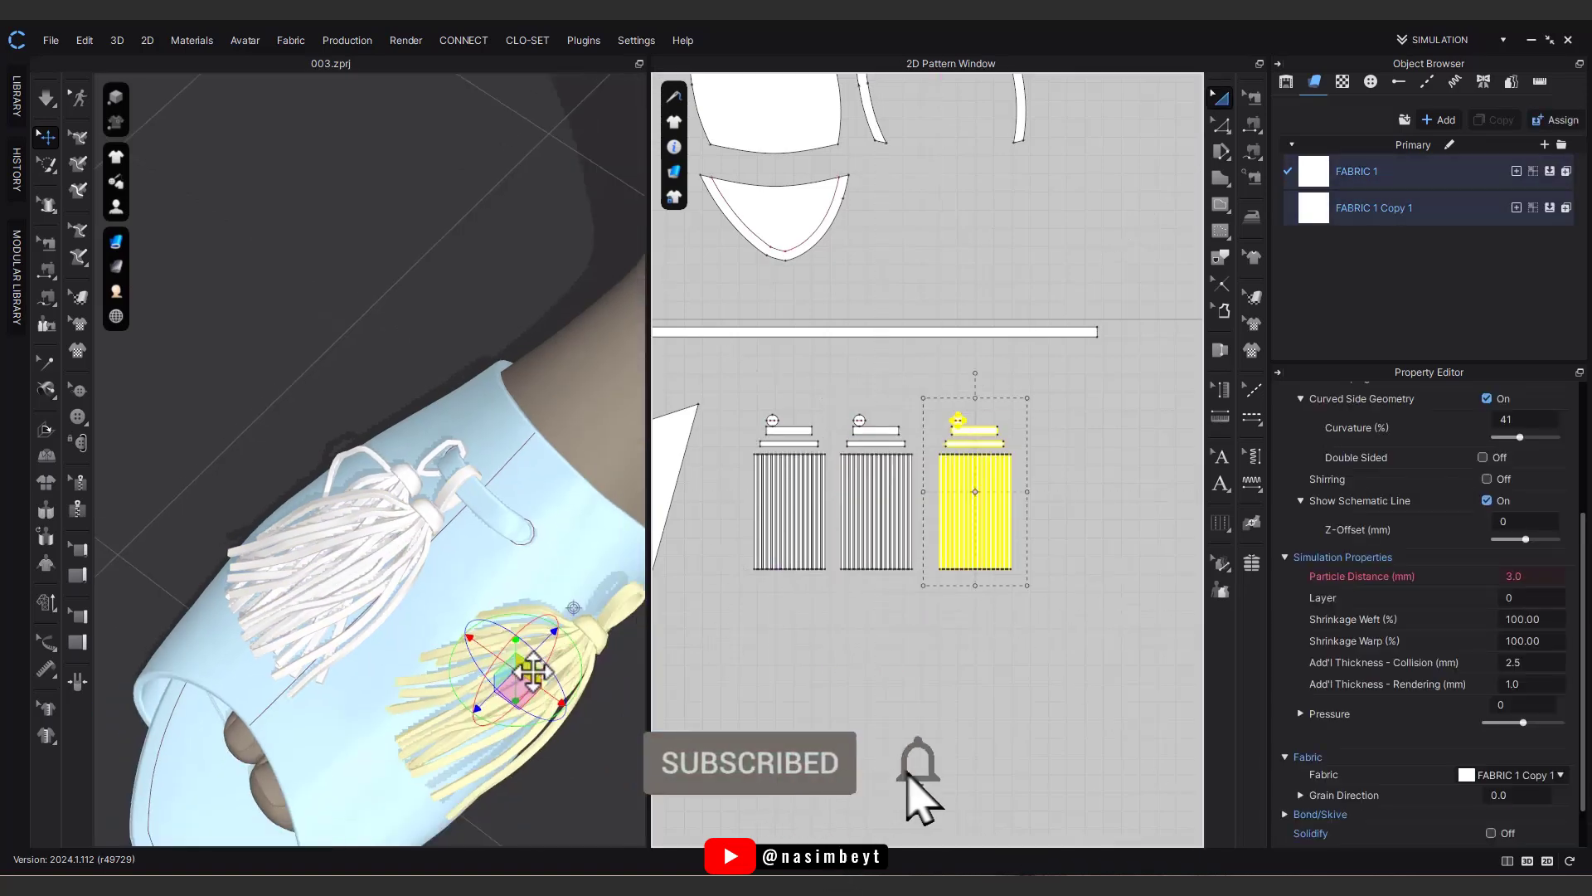
# Step: Position and rotate the third tassel around the loop band next to the second one and simulate it onto the strap
pyautogui.moveTo(639, 649); pyautogui.dragTo(516, 564)
pyautogui.moveTo(440, 599); pyautogui.dragTo(557, 491, button='right')
pyautogui.scroll(2, 597, 548)
pyautogui.moveTo(598, 579); pyautogui.dragTo(506, 715, button='right')
pyautogui.moveTo(365, 636); pyautogui.dragTo(286, 568, button='right')
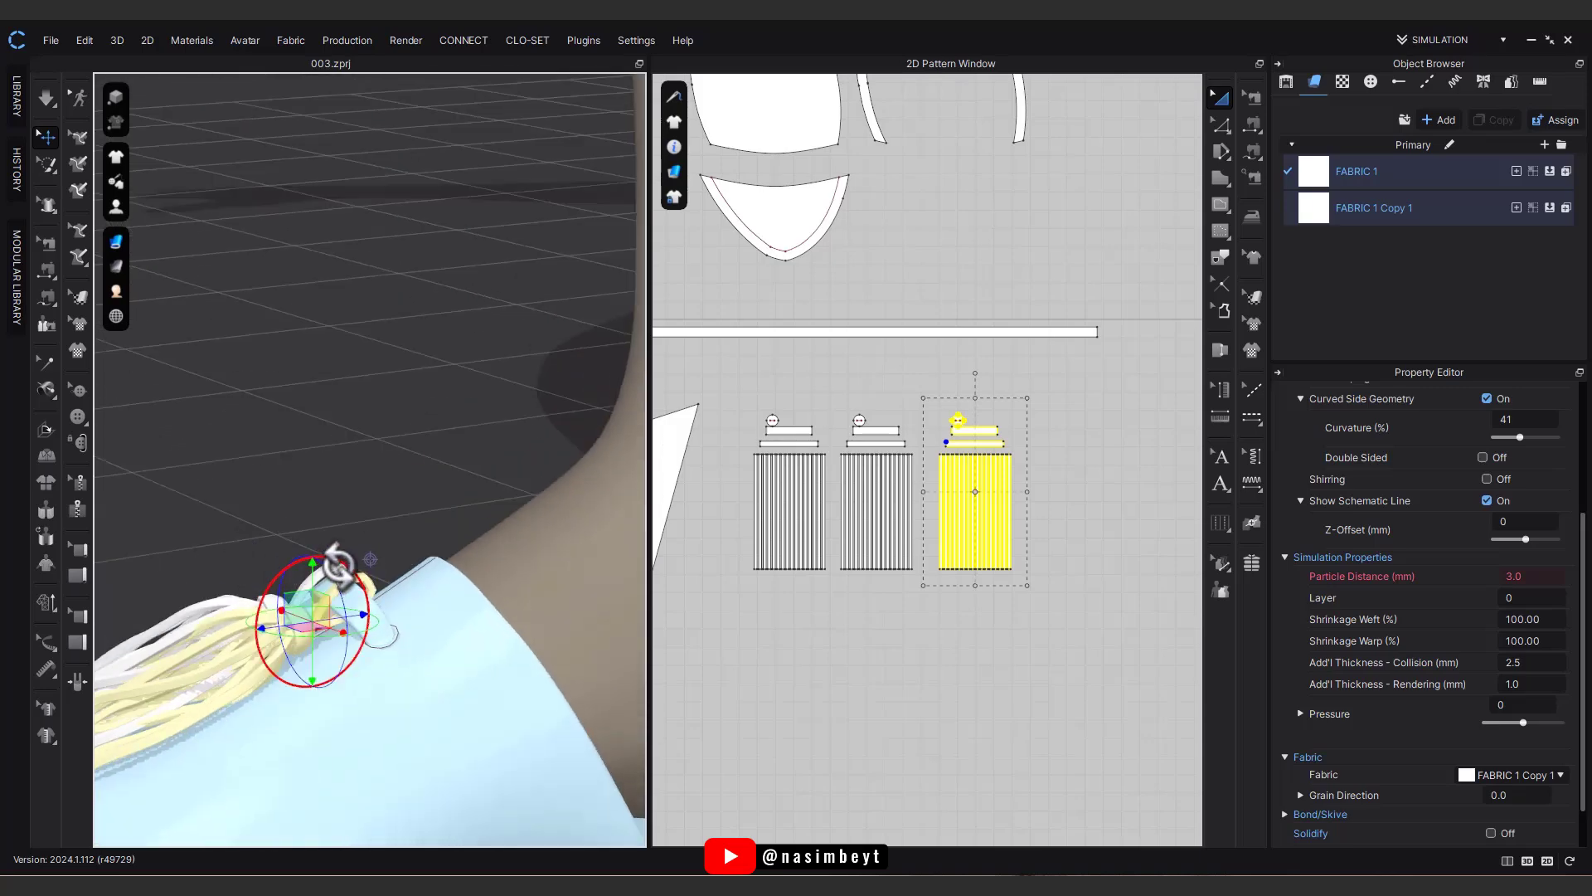
pyautogui.press('space')
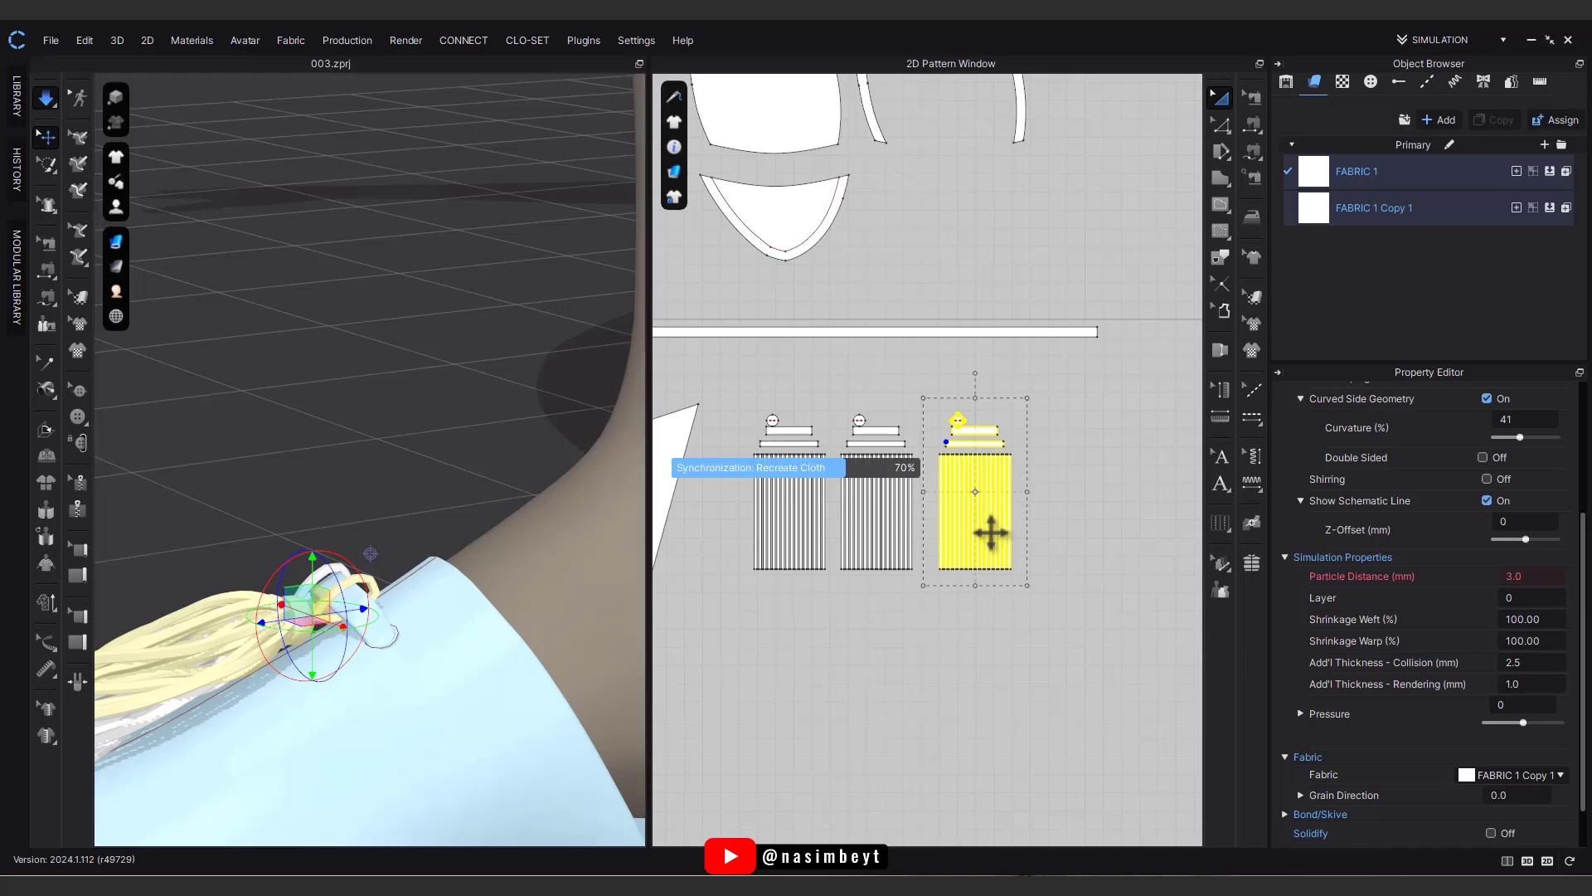
pyautogui.moveTo(543, 660); pyautogui.dragTo(374, 669, button='right')
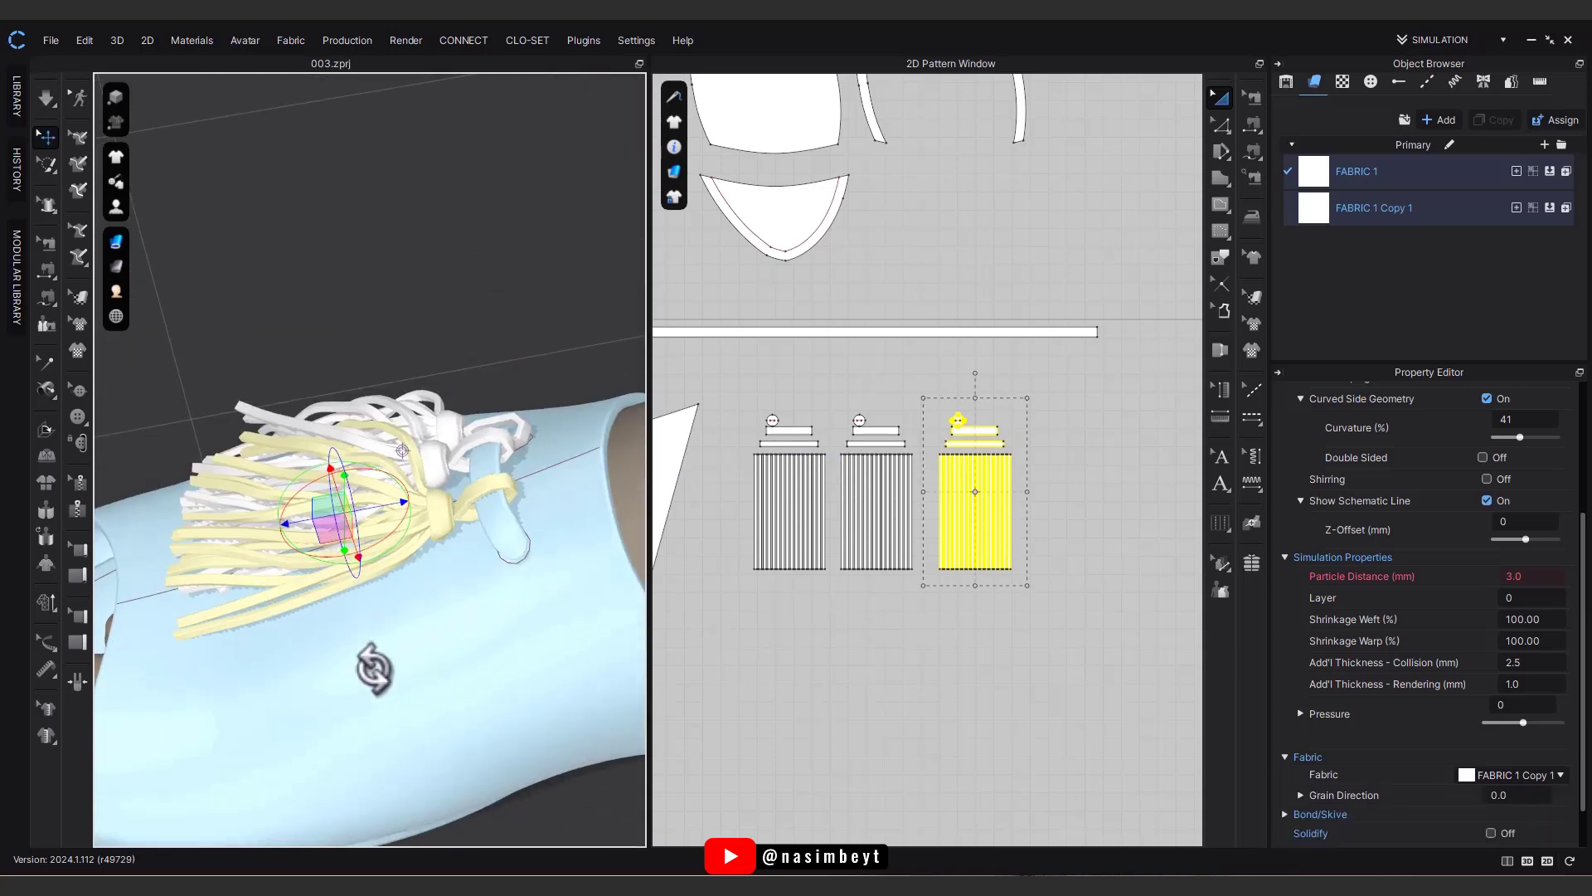
# Step: Duplicate the third tassel as a fourth one and place it at the free end of the loop band
pyautogui.hotkey('ctrl', 'c')
pyautogui.hotkey('ctrl', 'v')
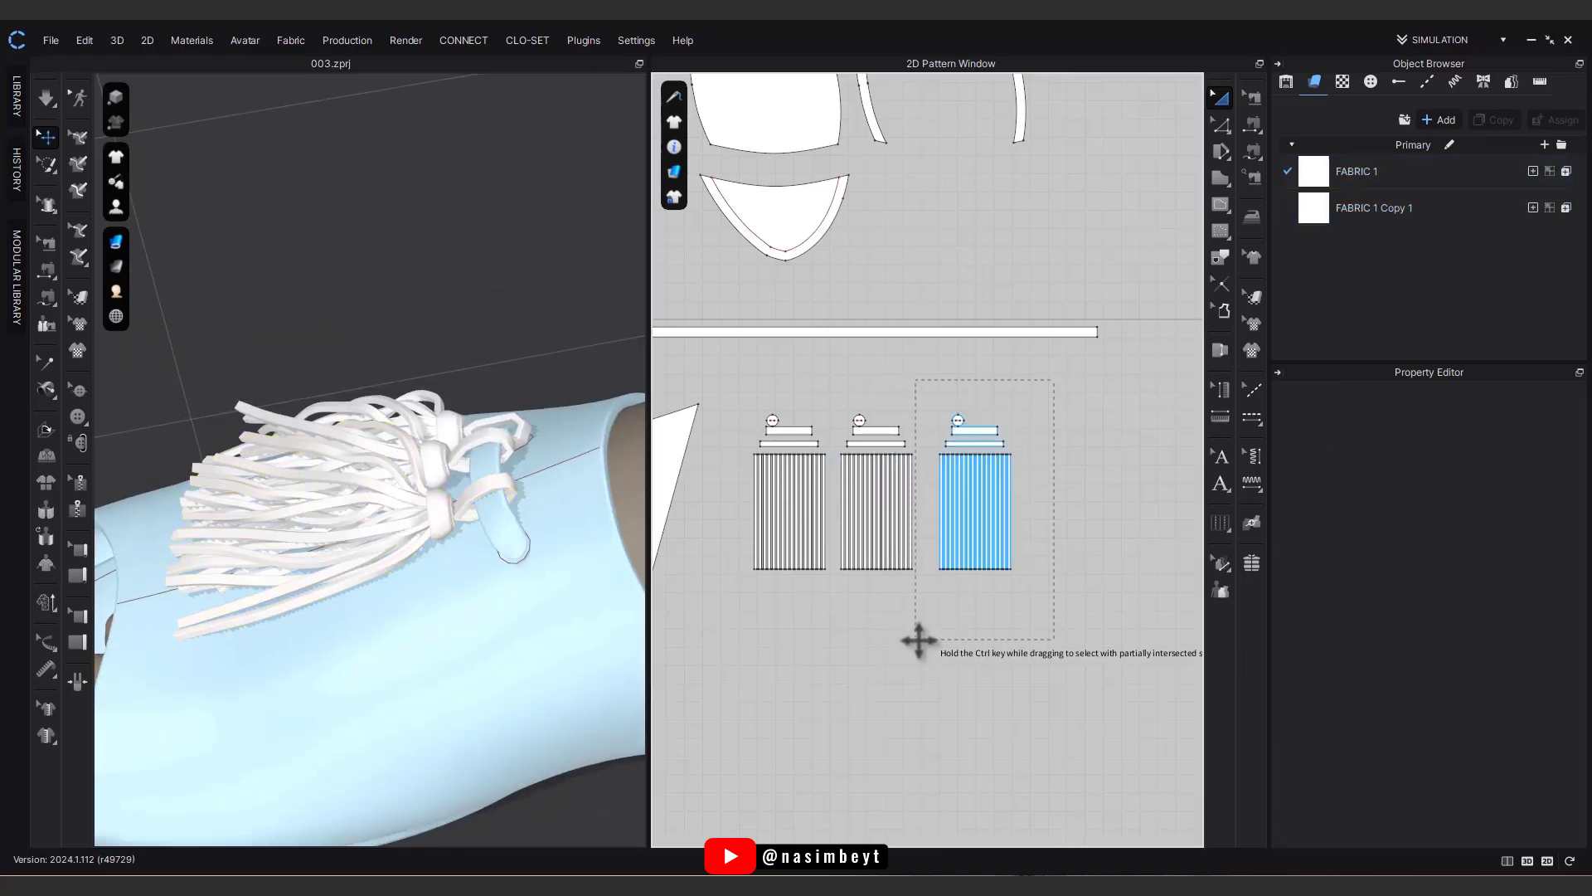
pyautogui.click(1062, 495)
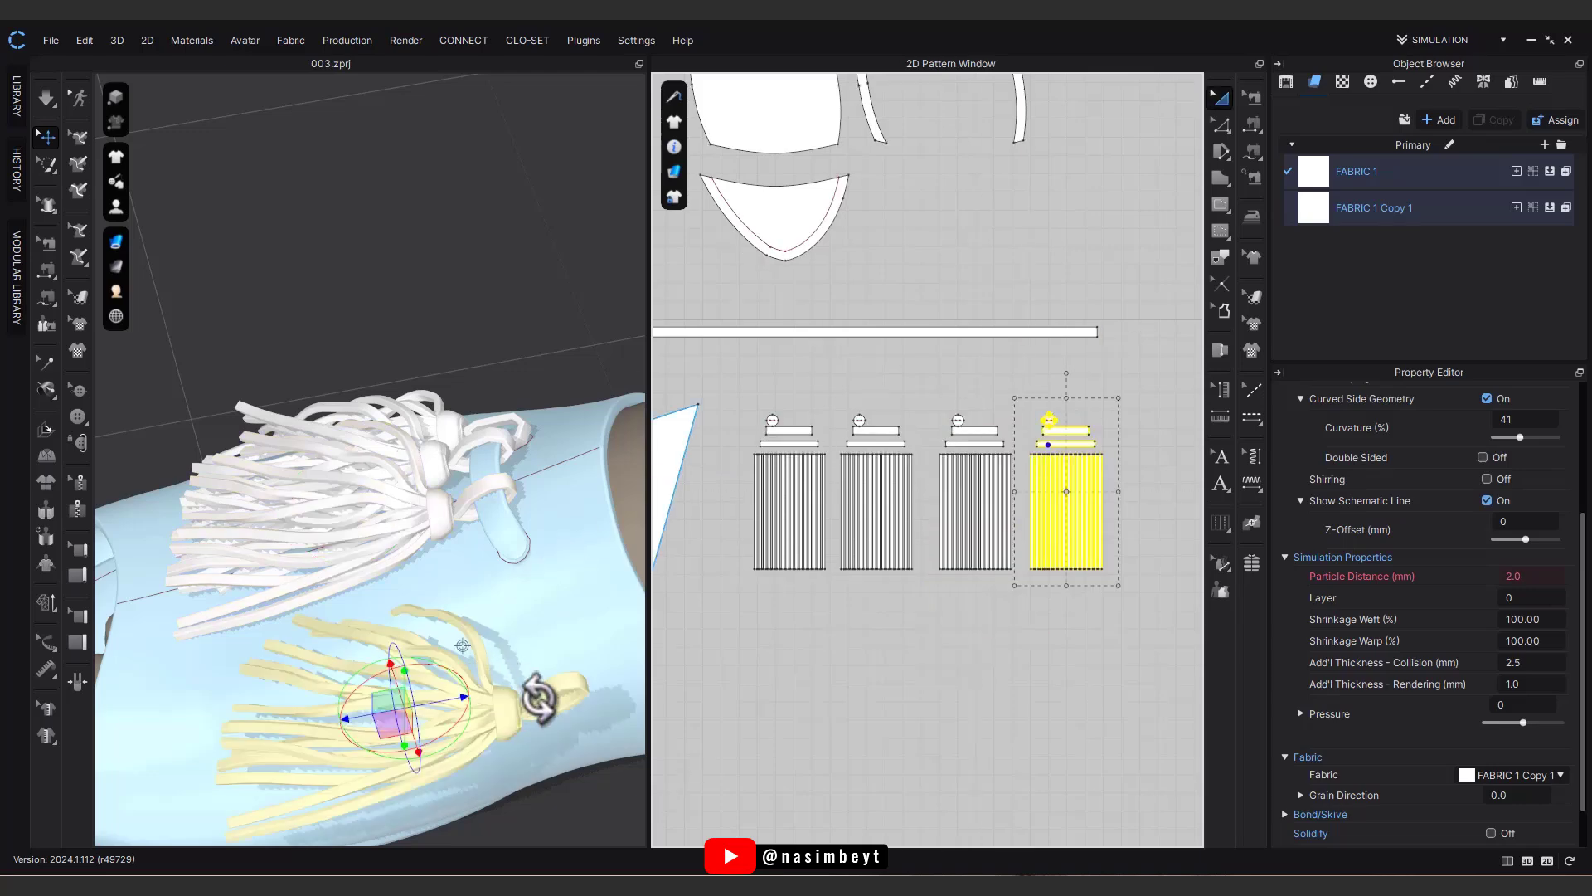
pyautogui.moveTo(537, 696); pyautogui.dragTo(476, 527)
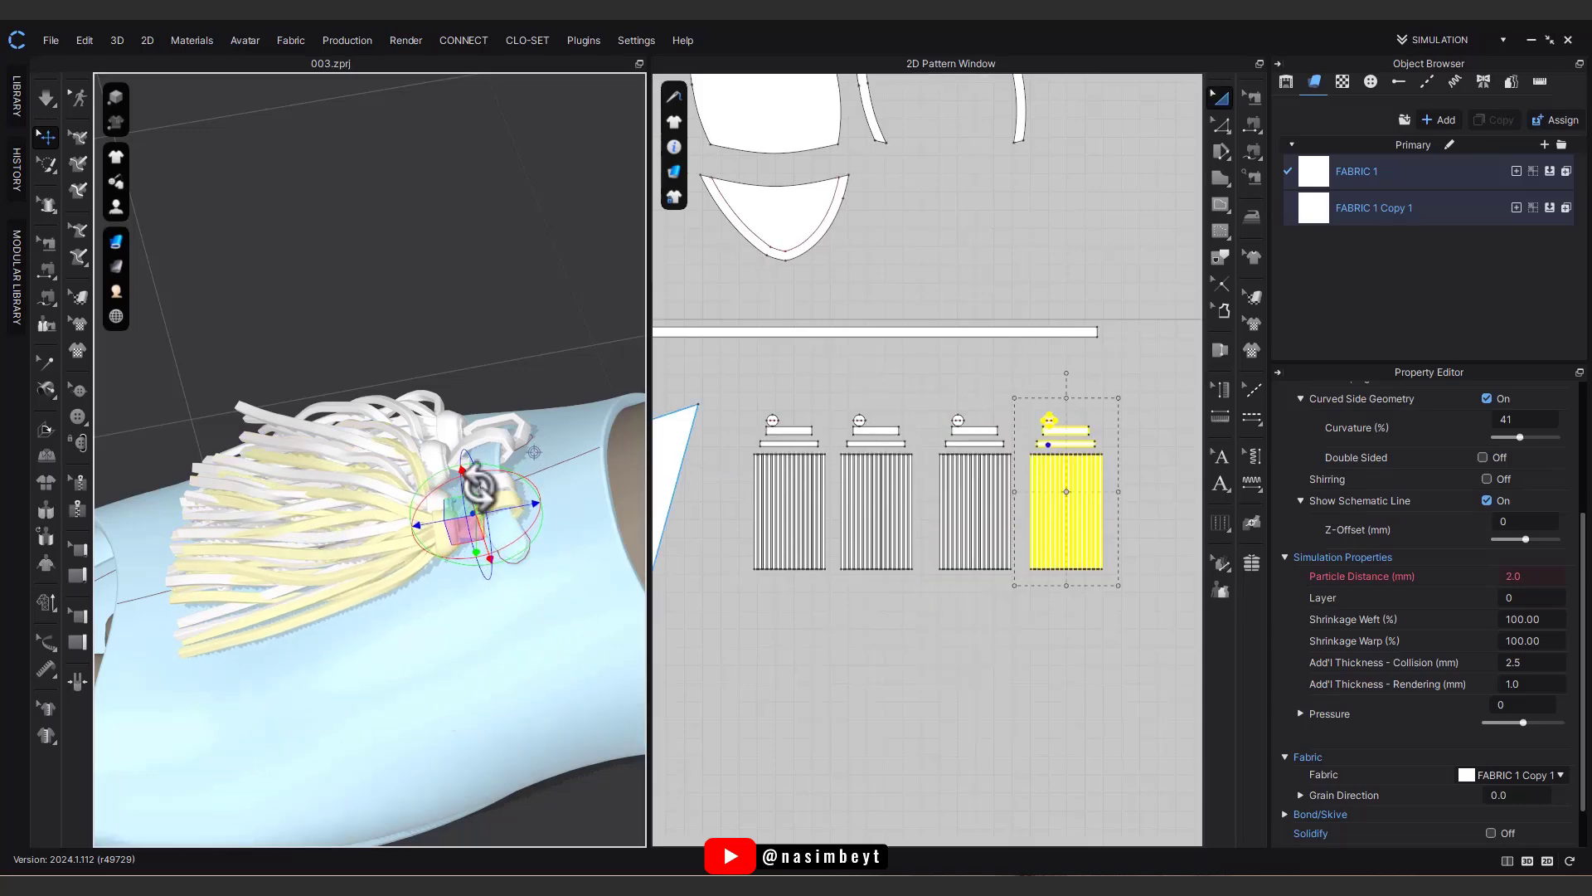
pyautogui.moveTo(478, 488)
pyautogui.mouseDown(button='right')
pyautogui.moveTo(544, 473)
pyautogui.moveTo(488, 500)
pyautogui.mouseUp(button='right')
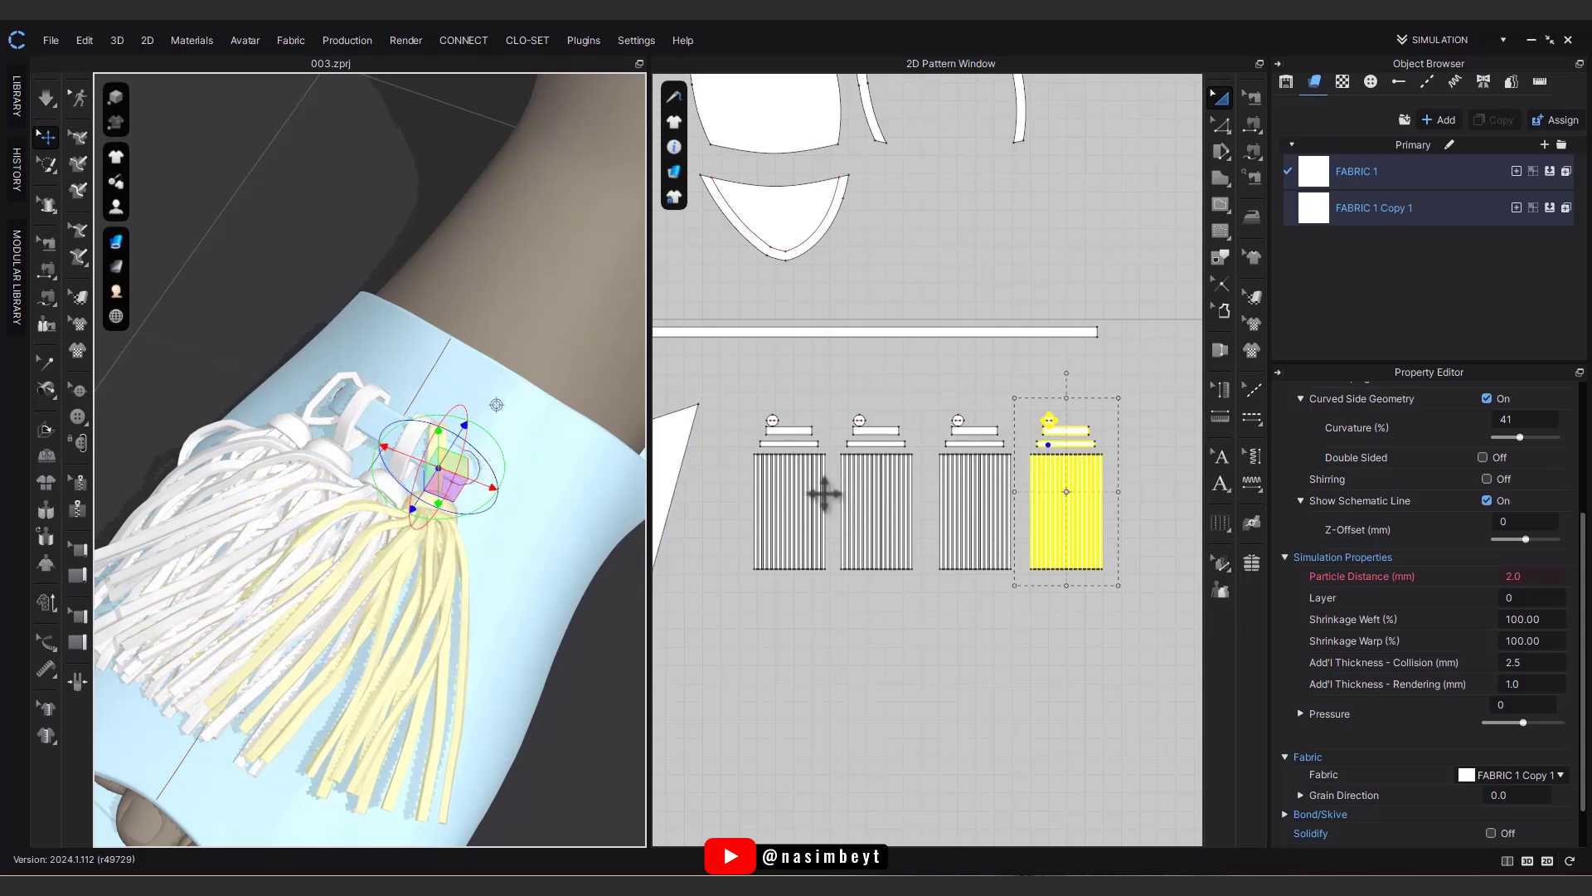
# Step: Shift the third tassel along the loop band into the gap before the fourth one and simulate the fringe over the strap
pyautogui.moveTo(922, 386); pyautogui.dragTo(970, 537)
pyautogui.moveTo(1012, 611); pyautogui.dragTo(1014, 612)
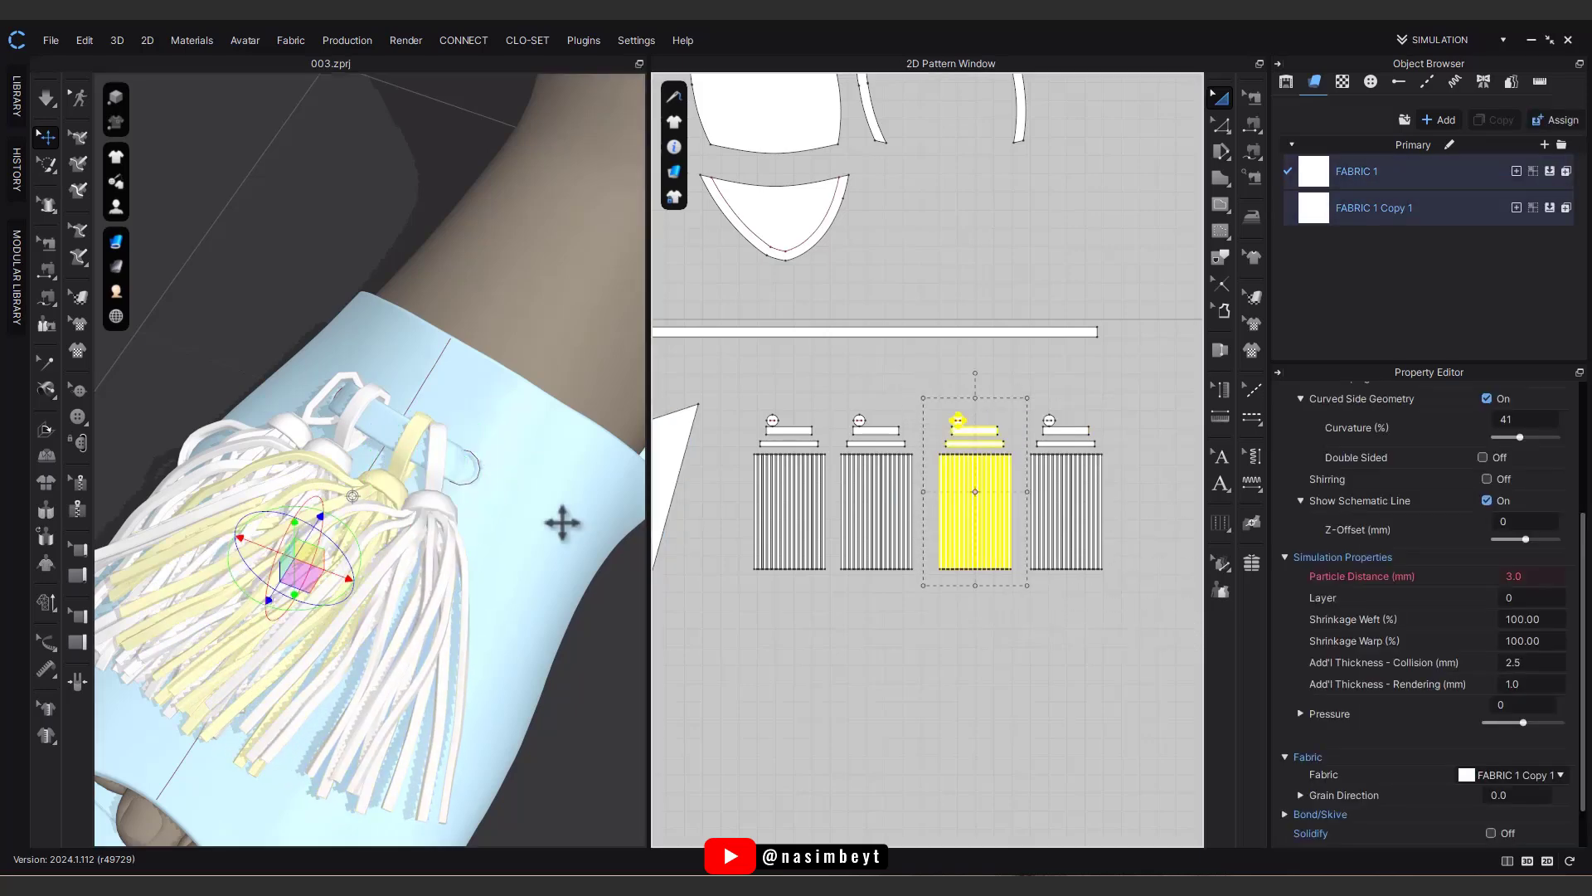
pyautogui.click(399, 464)
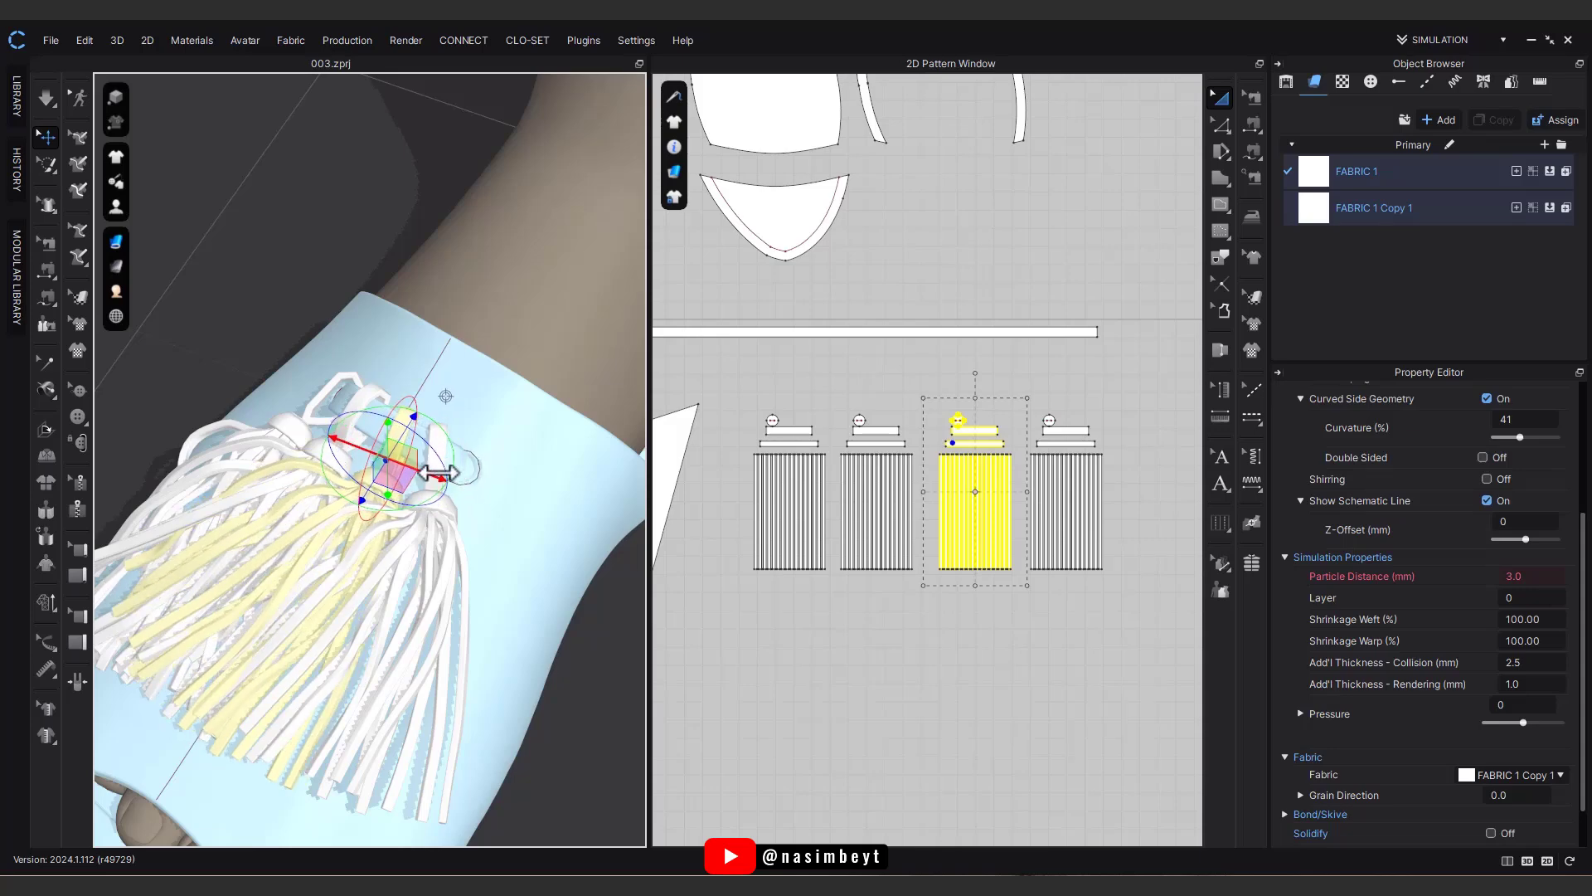
pyautogui.moveTo(464, 468); pyautogui.dragTo(500, 647, button='right')
pyautogui.press('space')
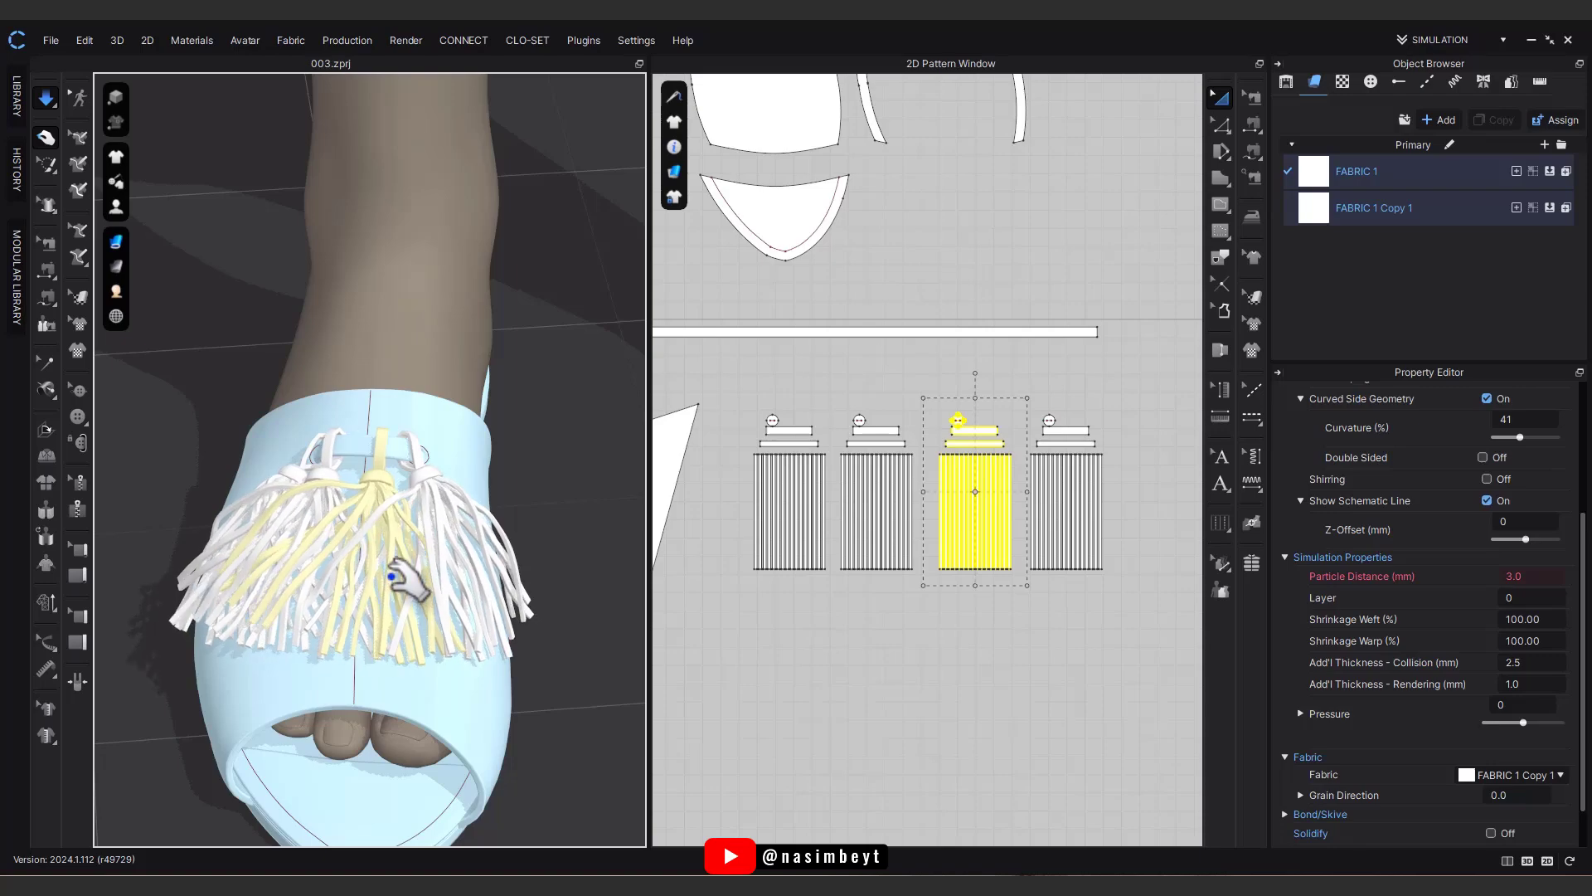
pyautogui.press('space')
# Step: Deselect the tassel and hide the avatar so that only the sandal is shown
pyautogui.moveTo(394, 609); pyautogui.dragTo(531, 580, button='right')
pyautogui.click(893, 645)
pyautogui.moveTo(639, 573); pyautogui.dragTo(565, 577, button='right')
pyautogui.scroll(-4, 537, 674)
pyautogui.moveTo(536, 675); pyautogui.dragTo(511, 636, button='right')
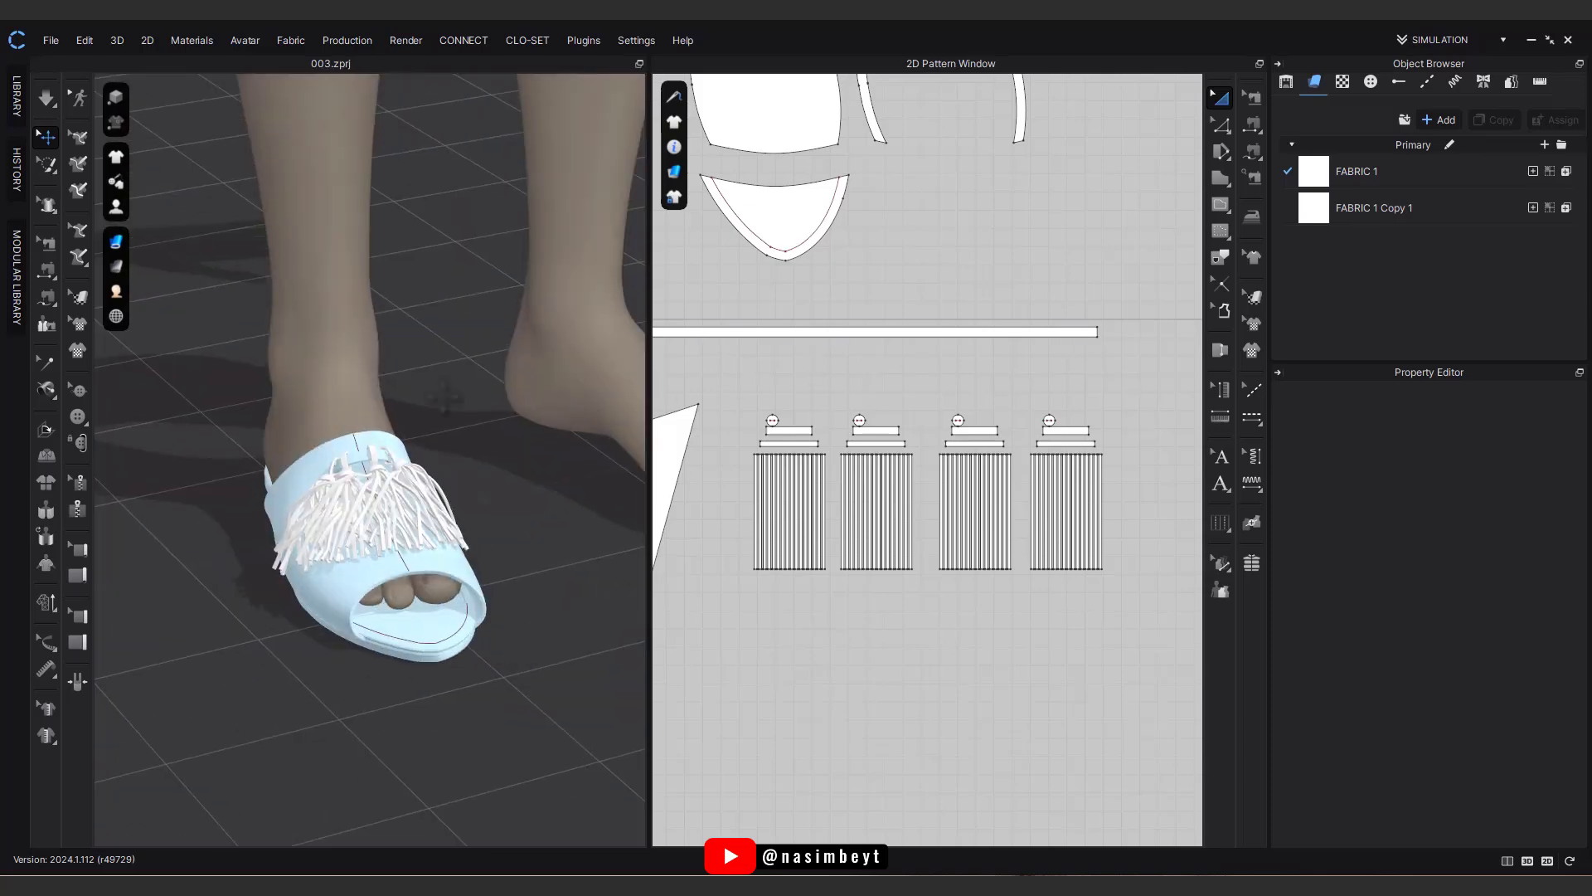
pyautogui.moveTo(116, 207)
pyautogui.click(213, 235)
pyautogui.scroll(-8, 835, 633)
pyautogui.moveTo(808, 729); pyautogui.dragTo(896, 700, button='middle')
# Step: Unfreeze all of the sandal's pattern pieces and clear their Strengthen state
pyautogui.hotkey('ctrl', 'a')
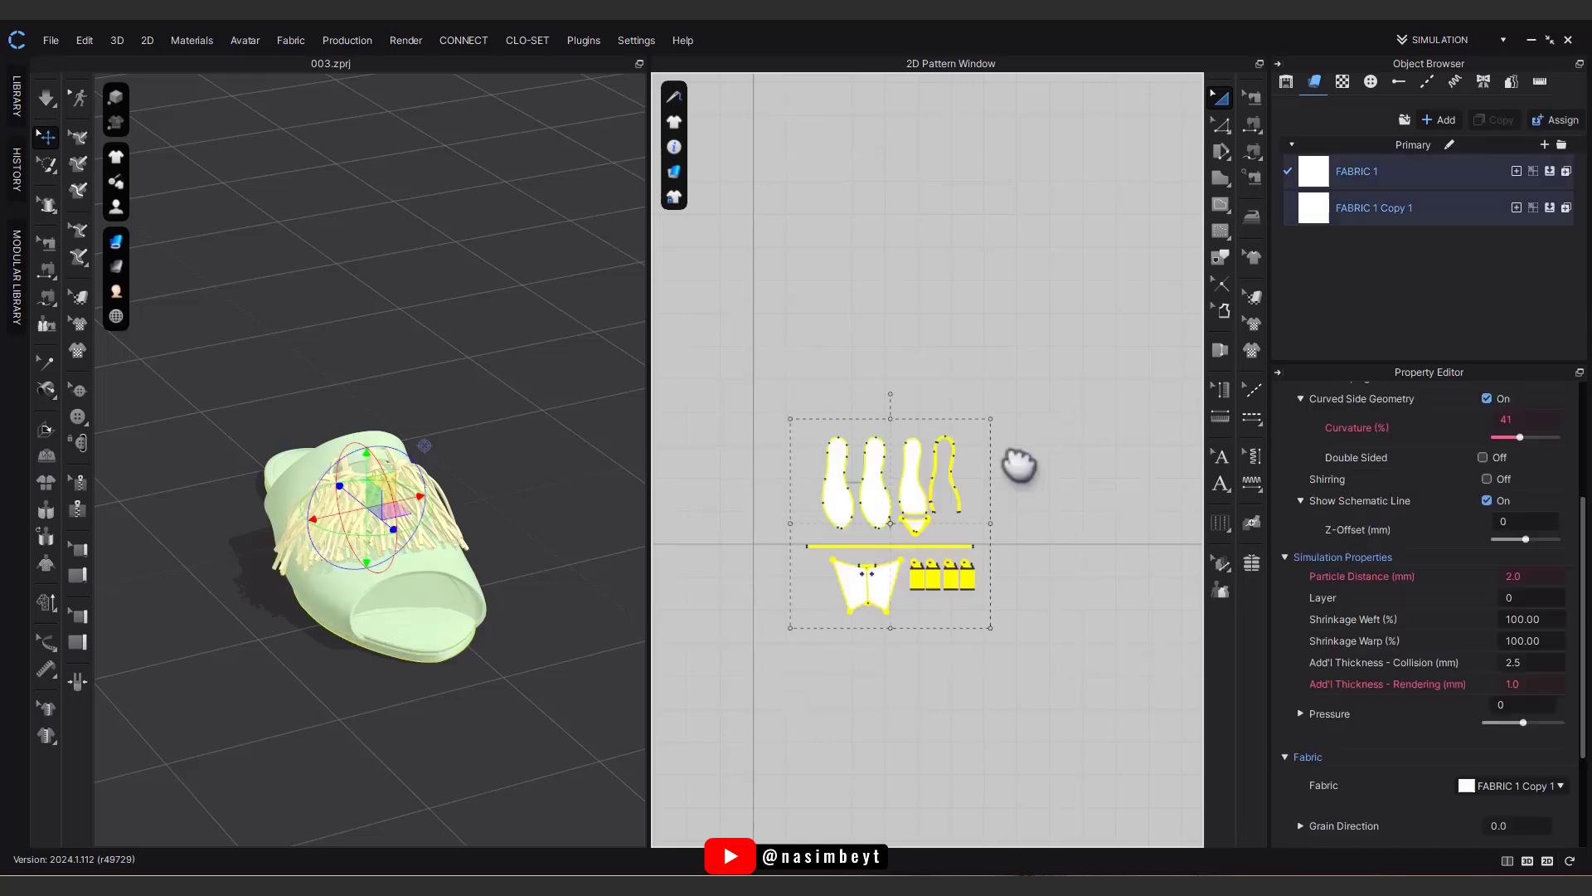
pyautogui.rightClick(927, 577)
pyautogui.click(998, 635)
pyautogui.rightClick(888, 577)
pyautogui.click(953, 670)
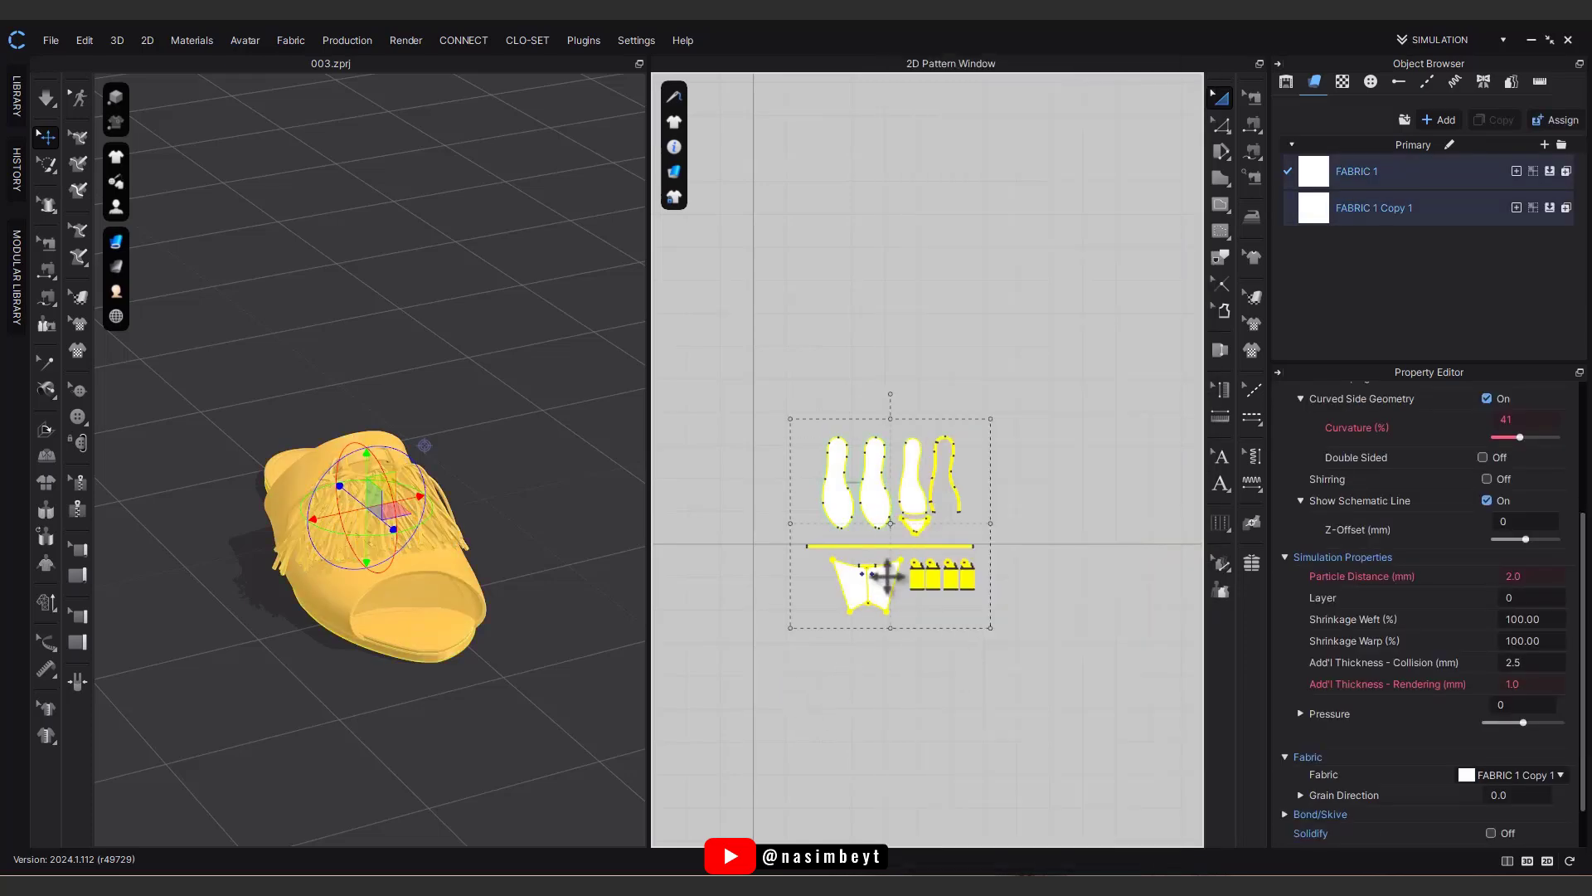
pyautogui.rightClick(887, 577)
pyautogui.click(942, 670)
pyautogui.click(942, 671)
# Step: Paste a mirrored copy of all the sandal's pattern pieces beside the originals to make the second sandal of the pair
pyautogui.moveTo(448, 695); pyautogui.dragTo(507, 697, button='right')
pyautogui.hotkey('ctrl', 'a')
pyautogui.moveTo(911, 496); pyautogui.dragTo(802, 508, button='middle')
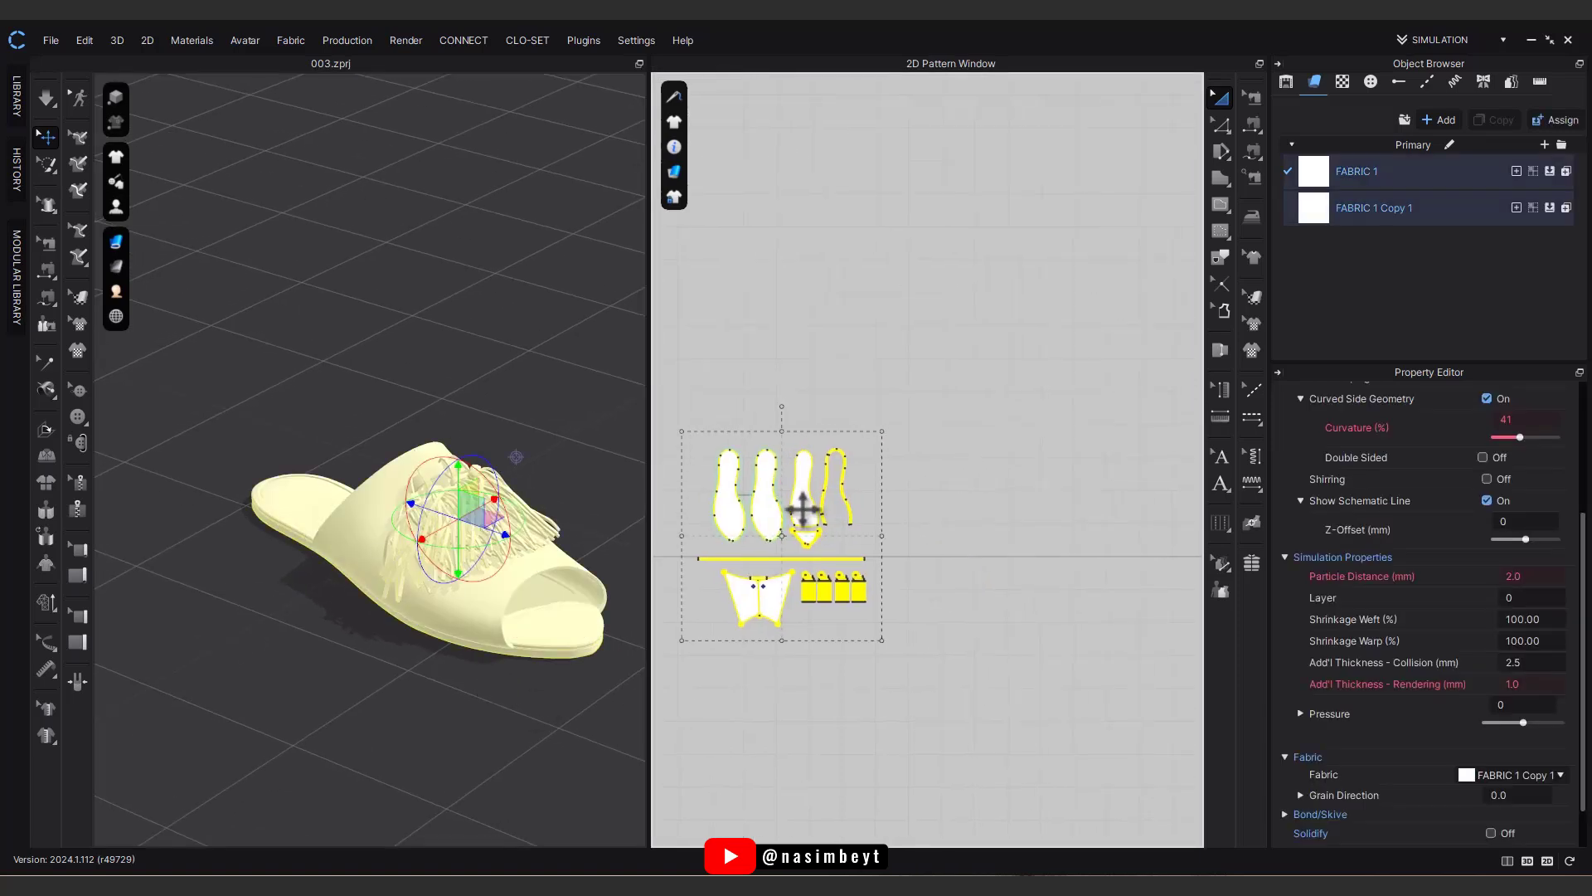
pyautogui.hotkey('ctrl', 'r')
pyautogui.click(1013, 537)
pyautogui.click(910, 572)
pyautogui.scroll(-2, 581, 601)
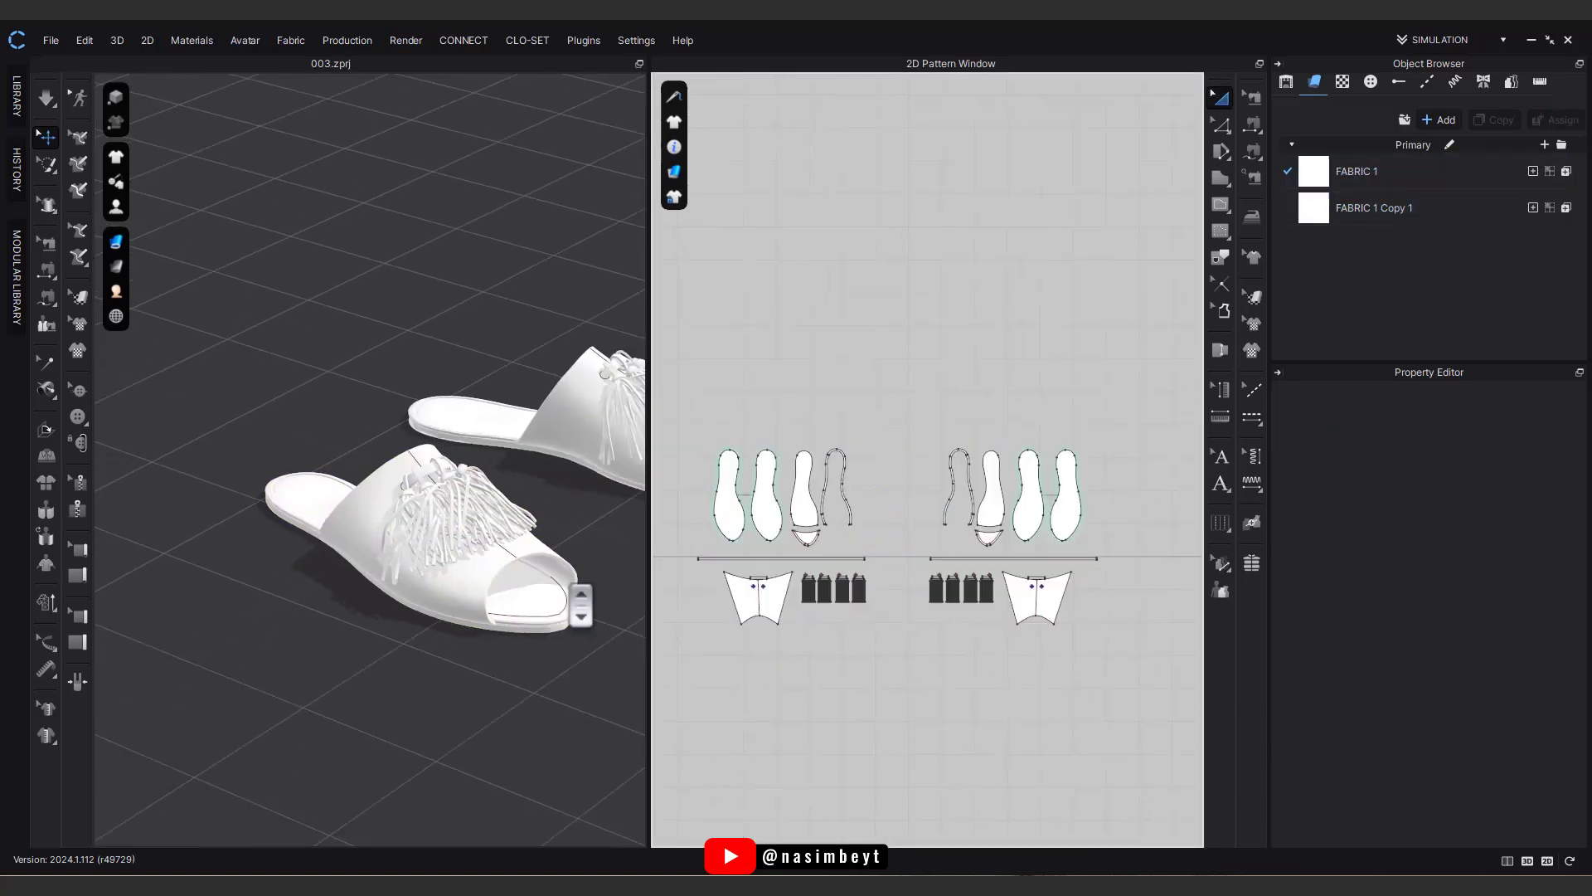
pyautogui.moveTo(581, 600); pyautogui.dragTo(502, 585, button='middle')
pyautogui.moveTo(536, 612); pyautogui.dragTo(461, 615, button='right')
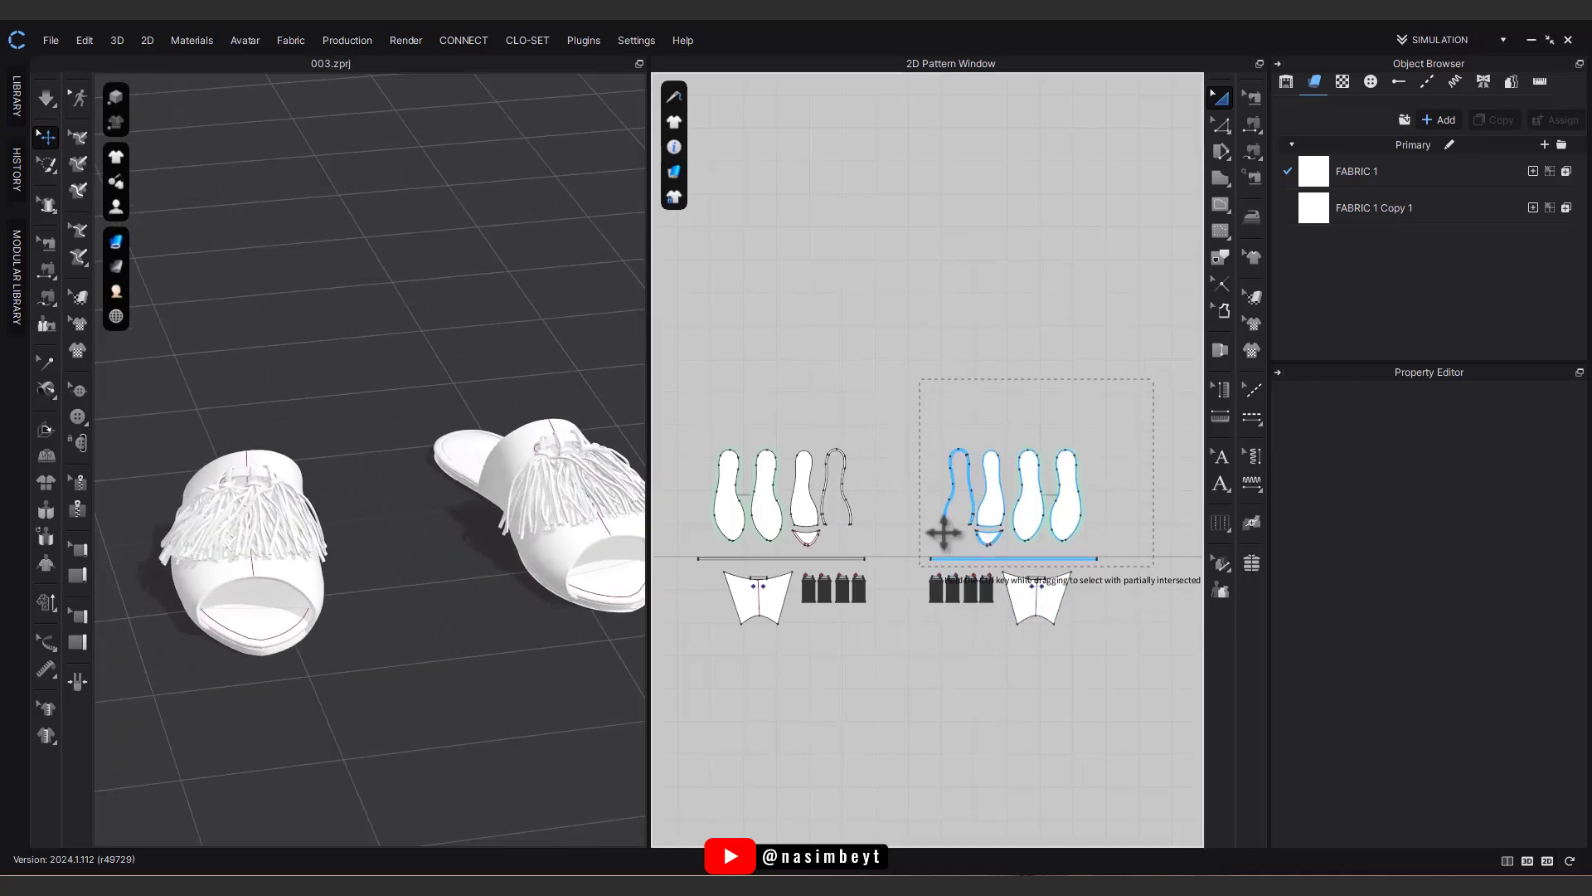
# Step: Move the original sandal next to its mirrored copy and stand it upright, raised to ground level, as if leaning on it
pyautogui.moveTo(721, 618); pyautogui.dragTo(707, 629)
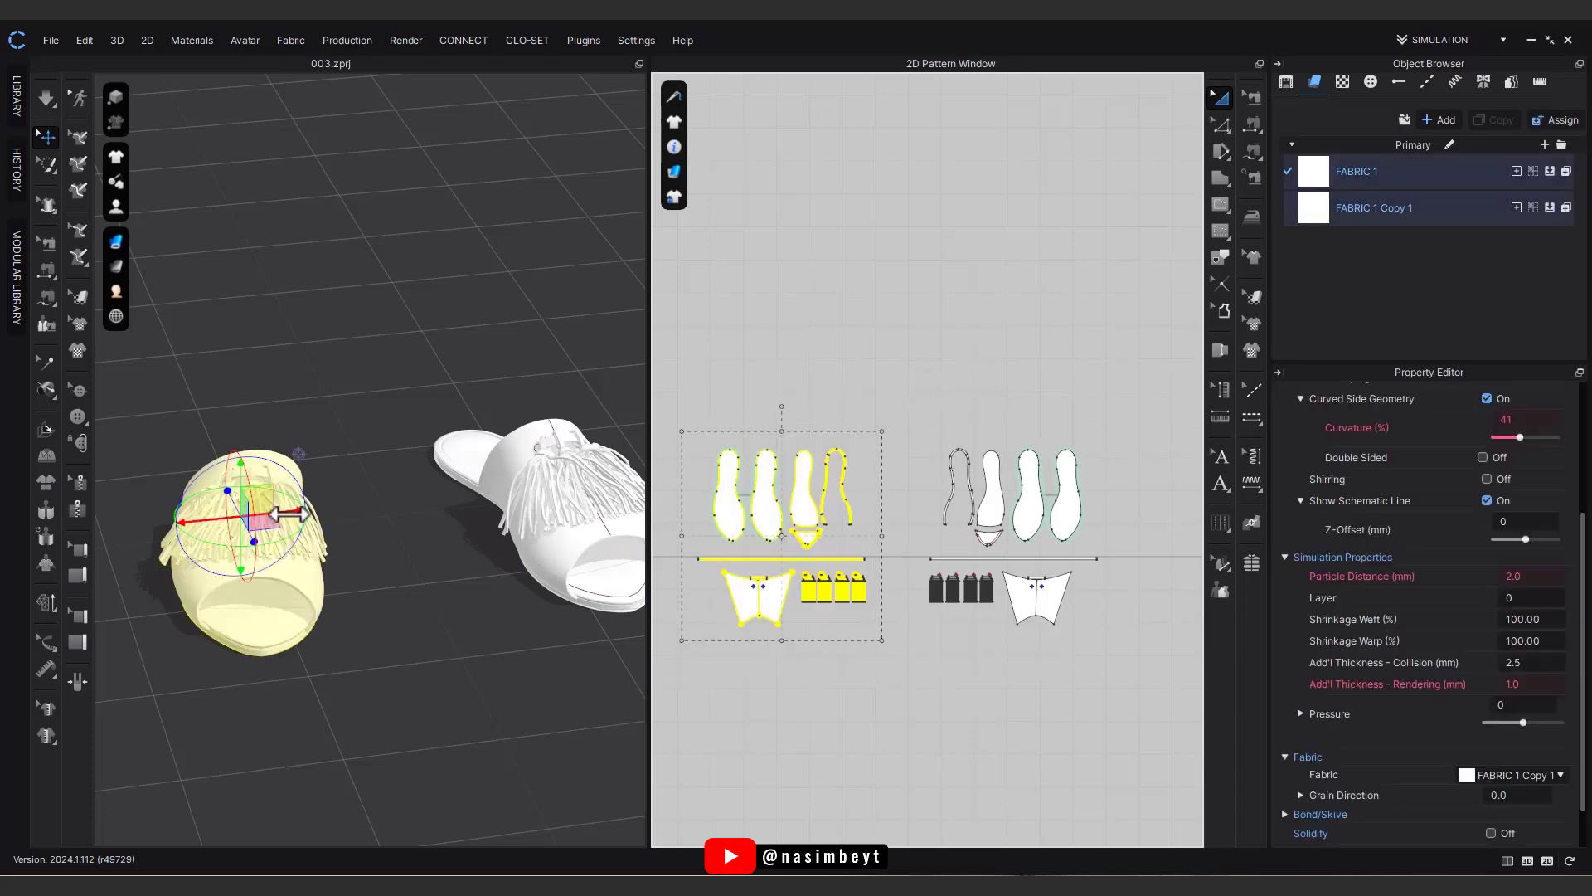
pyautogui.moveTo(288, 514); pyautogui.dragTo(416, 514)
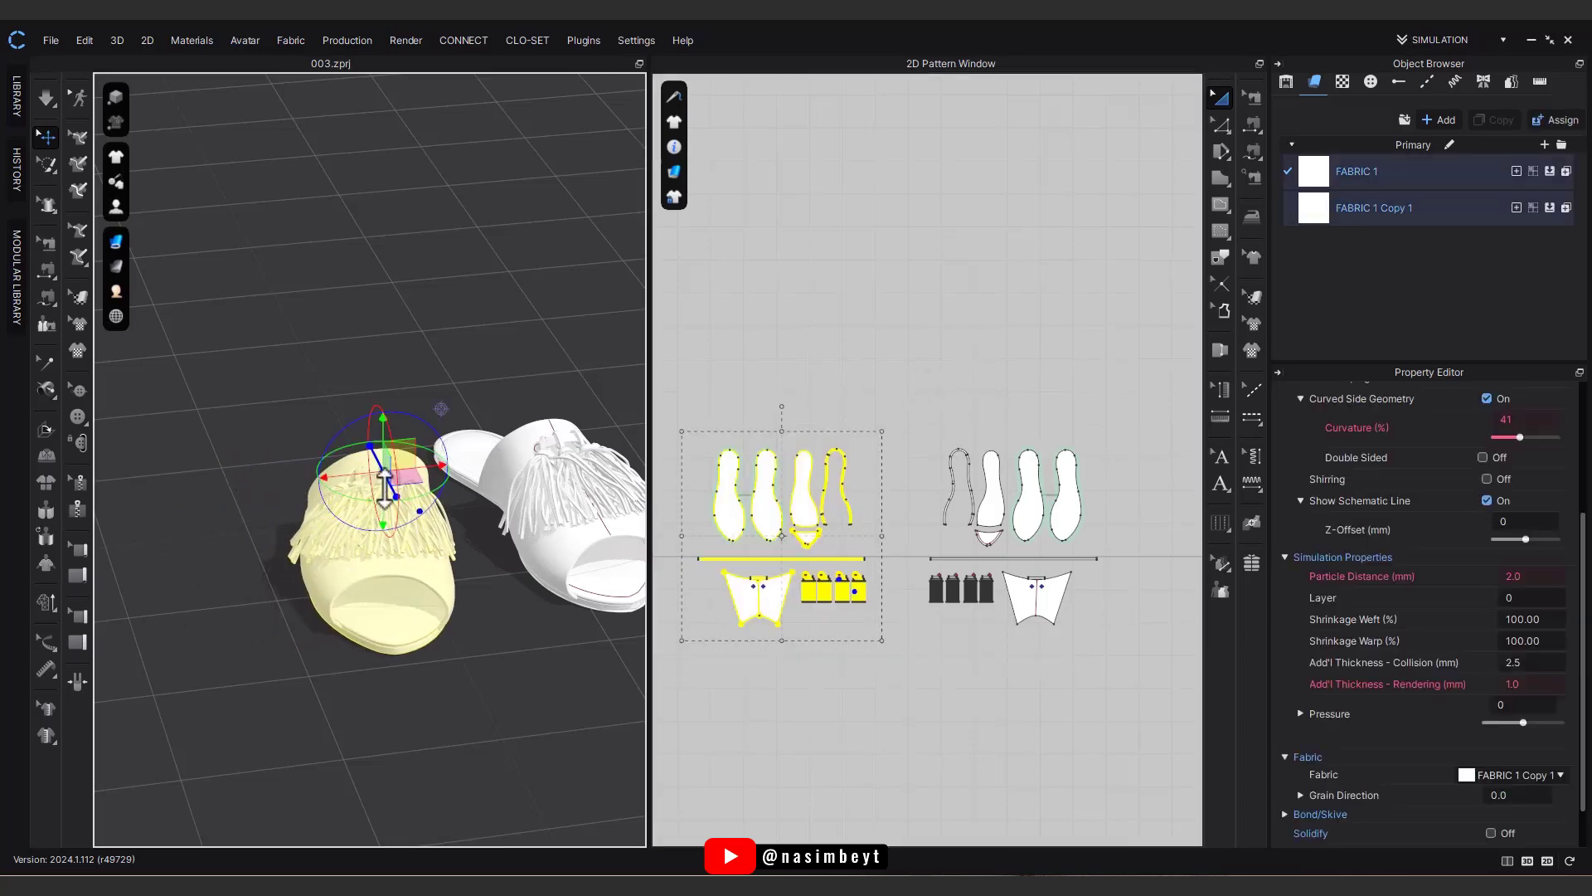
pyautogui.moveTo(384, 489); pyautogui.dragTo(427, 462, button='right')
pyautogui.moveTo(417, 444); pyautogui.dragTo(386, 475)
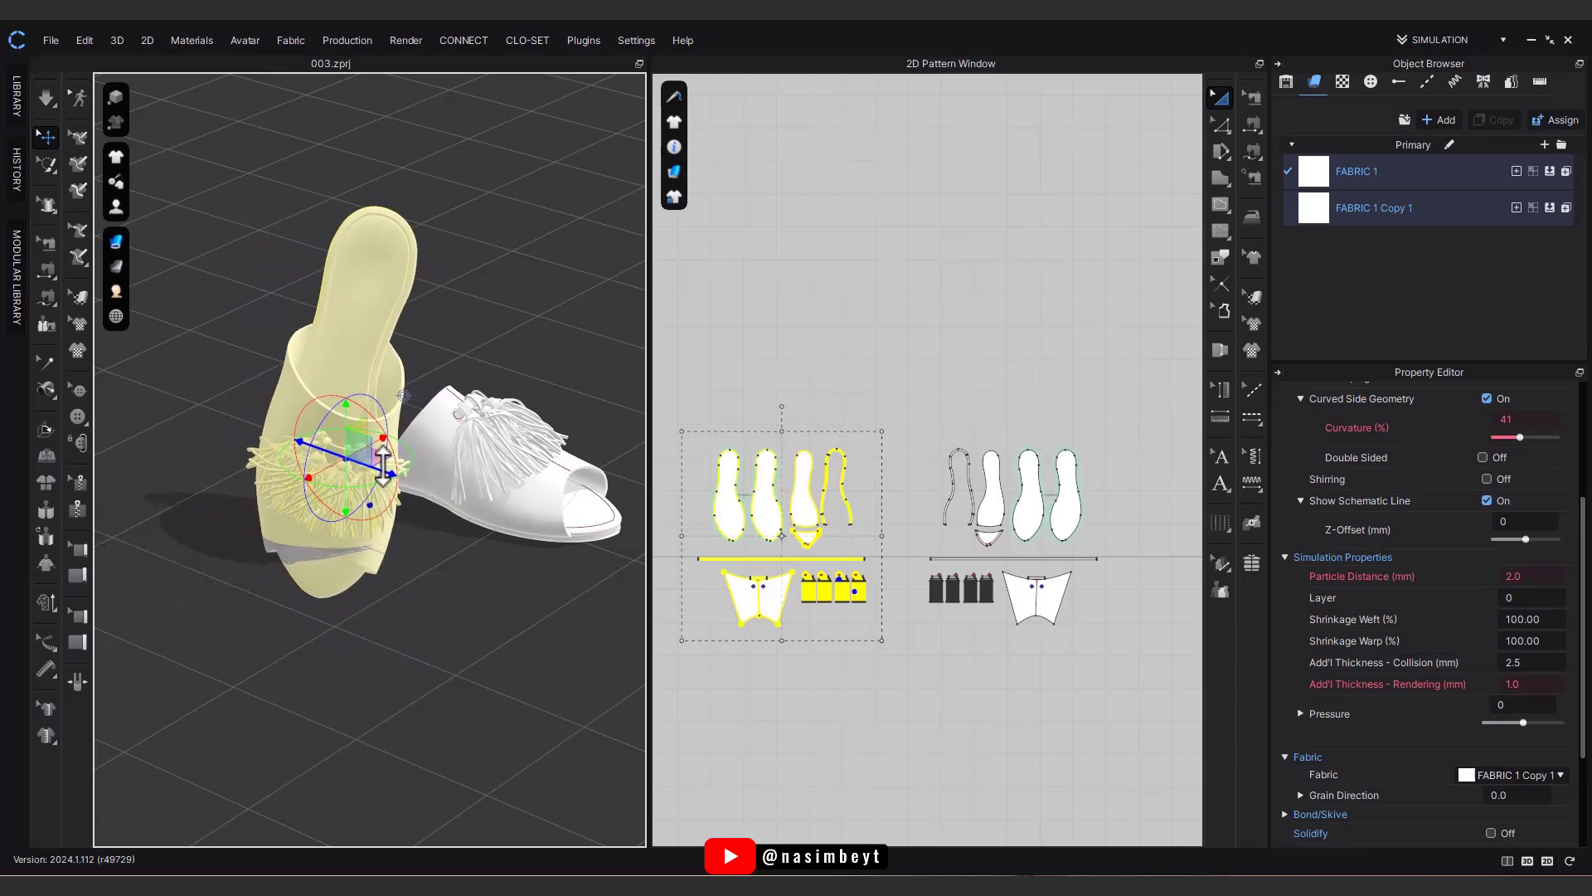
pyautogui.moveTo(347, 404); pyautogui.dragTo(352, 335)
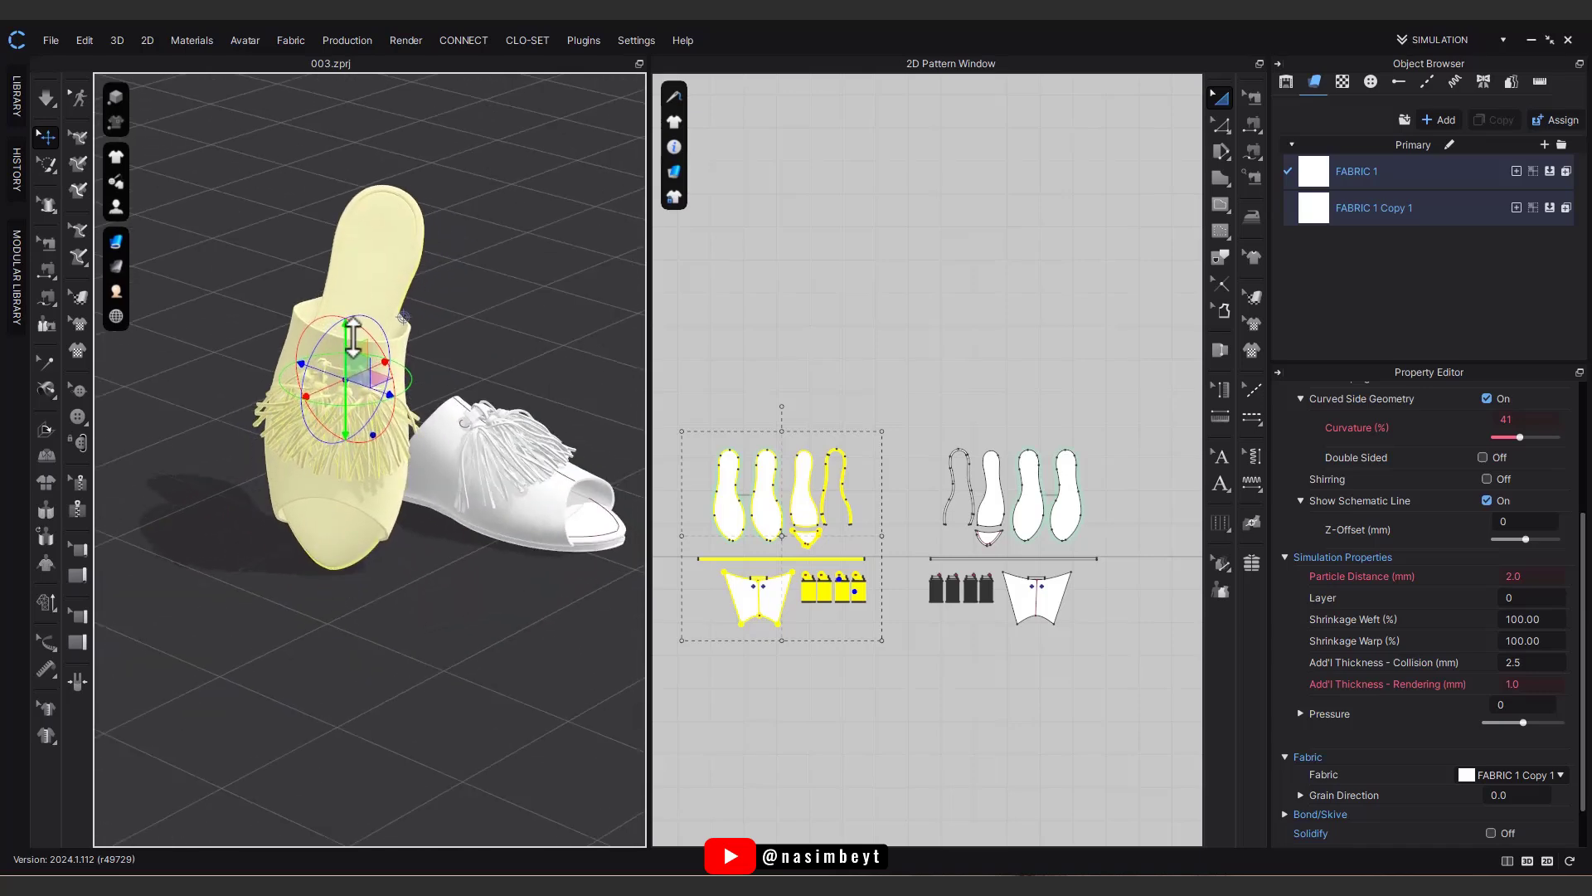
pyautogui.moveTo(475, 449)
pyautogui.mouseDown(button='right')
pyautogui.moveTo(508, 451)
pyautogui.moveTo(362, 451)
pyautogui.moveTo(487, 464)
pyautogui.mouseUp(button='right')
pyautogui.moveTo(500, 513); pyautogui.dragTo(414, 537, button='middle')
pyautogui.scroll(2, 402, 539)
pyautogui.click(432, 673)
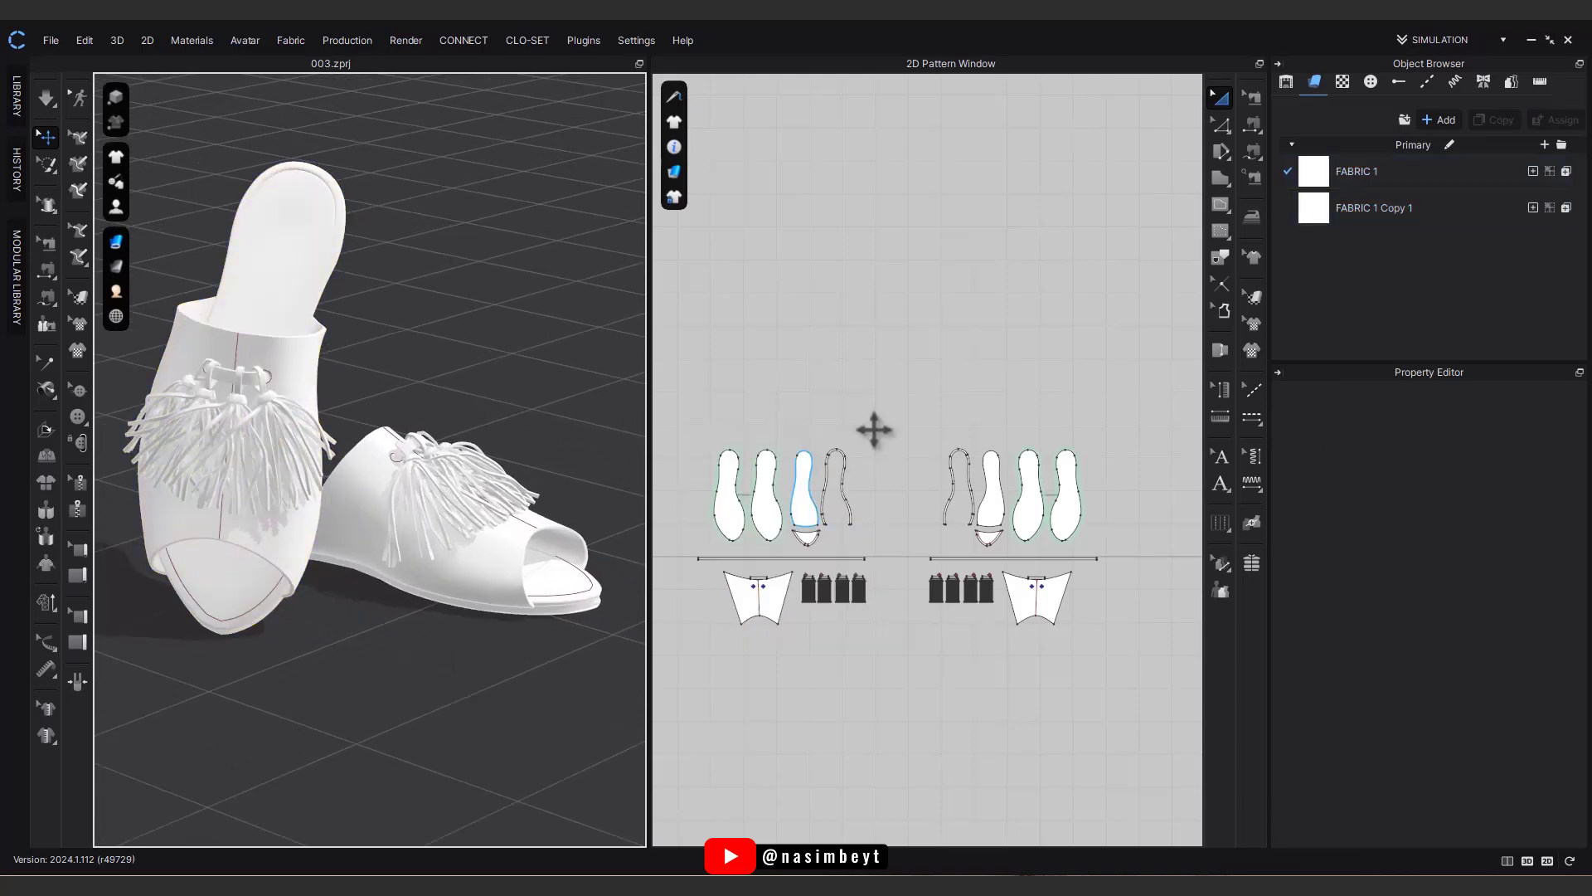
# Step: Fine-tune the upright sandal's position and tilt so it stands neatly beside the flat one
pyautogui.moveTo(888, 391); pyautogui.dragTo(686, 655)
pyautogui.moveTo(264, 435); pyautogui.dragTo(246, 448)
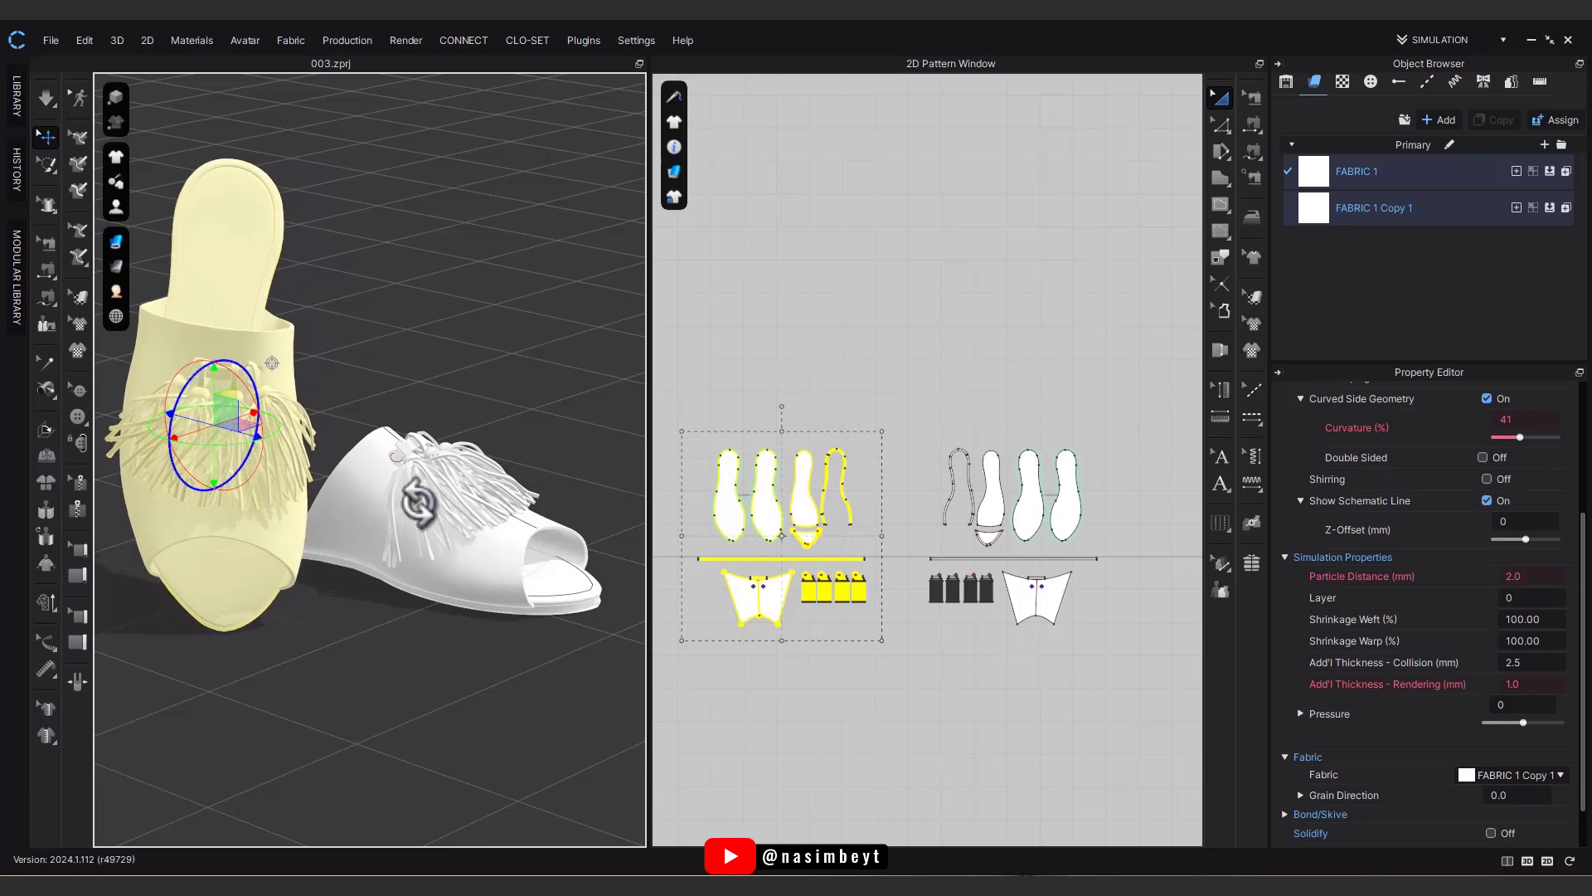
pyautogui.click(730, 704)
pyautogui.moveTo(488, 669); pyautogui.dragTo(519, 672, button='middle')
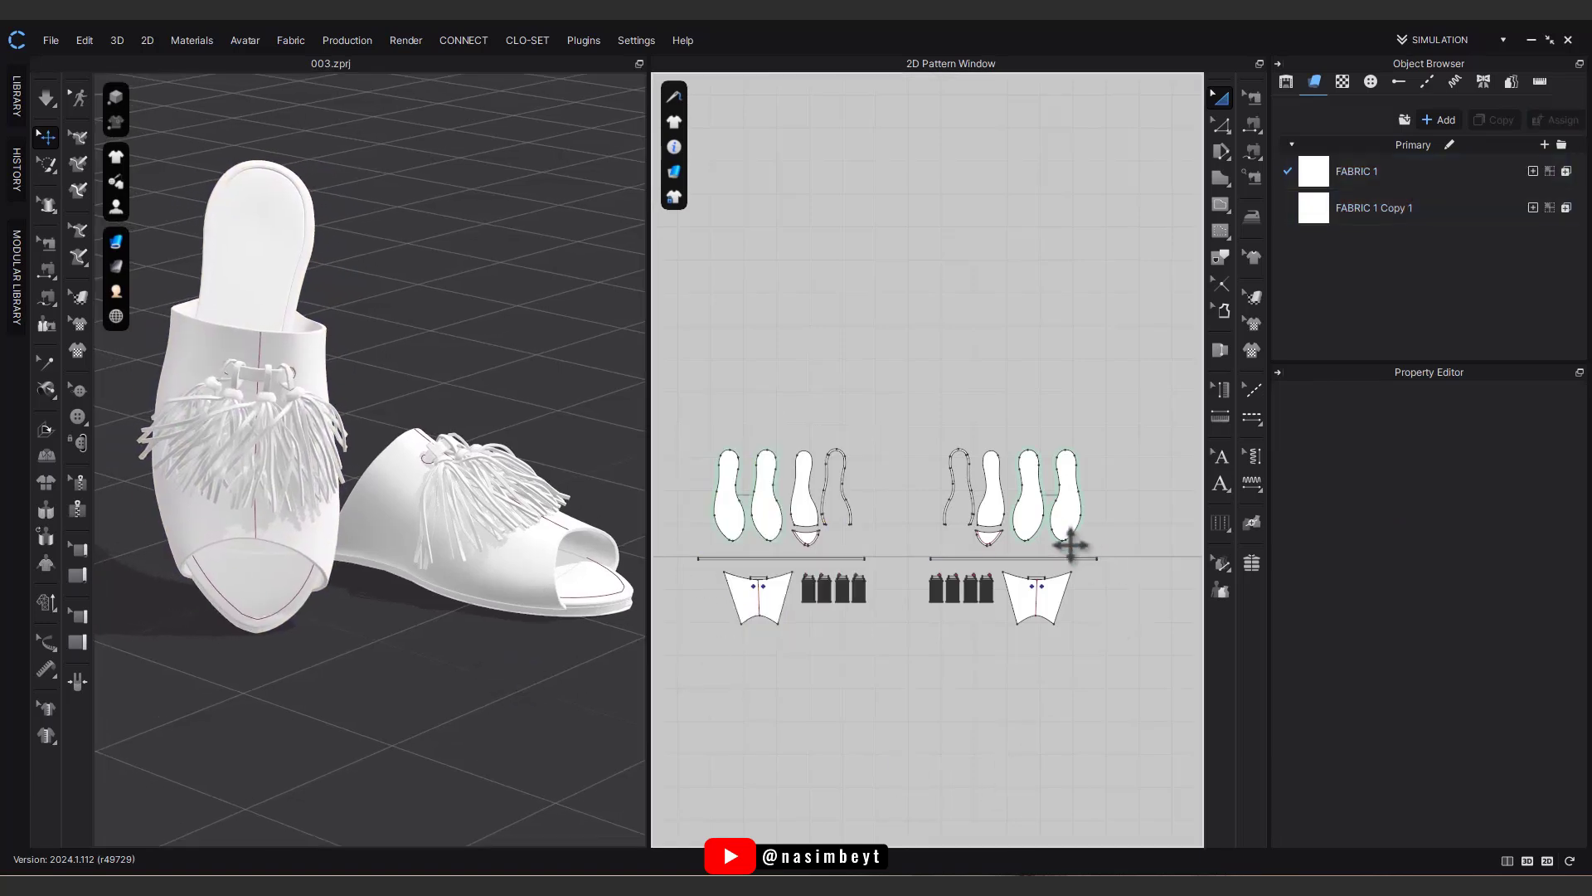
# Step: Browse the library's fabrics, previewing candidates such as Wool_Melton, Sherpa_Faux_Sheepskin_Fleece_Poly_230gsm and Rib_1X1_319gsm
pyautogui.click(16, 107)
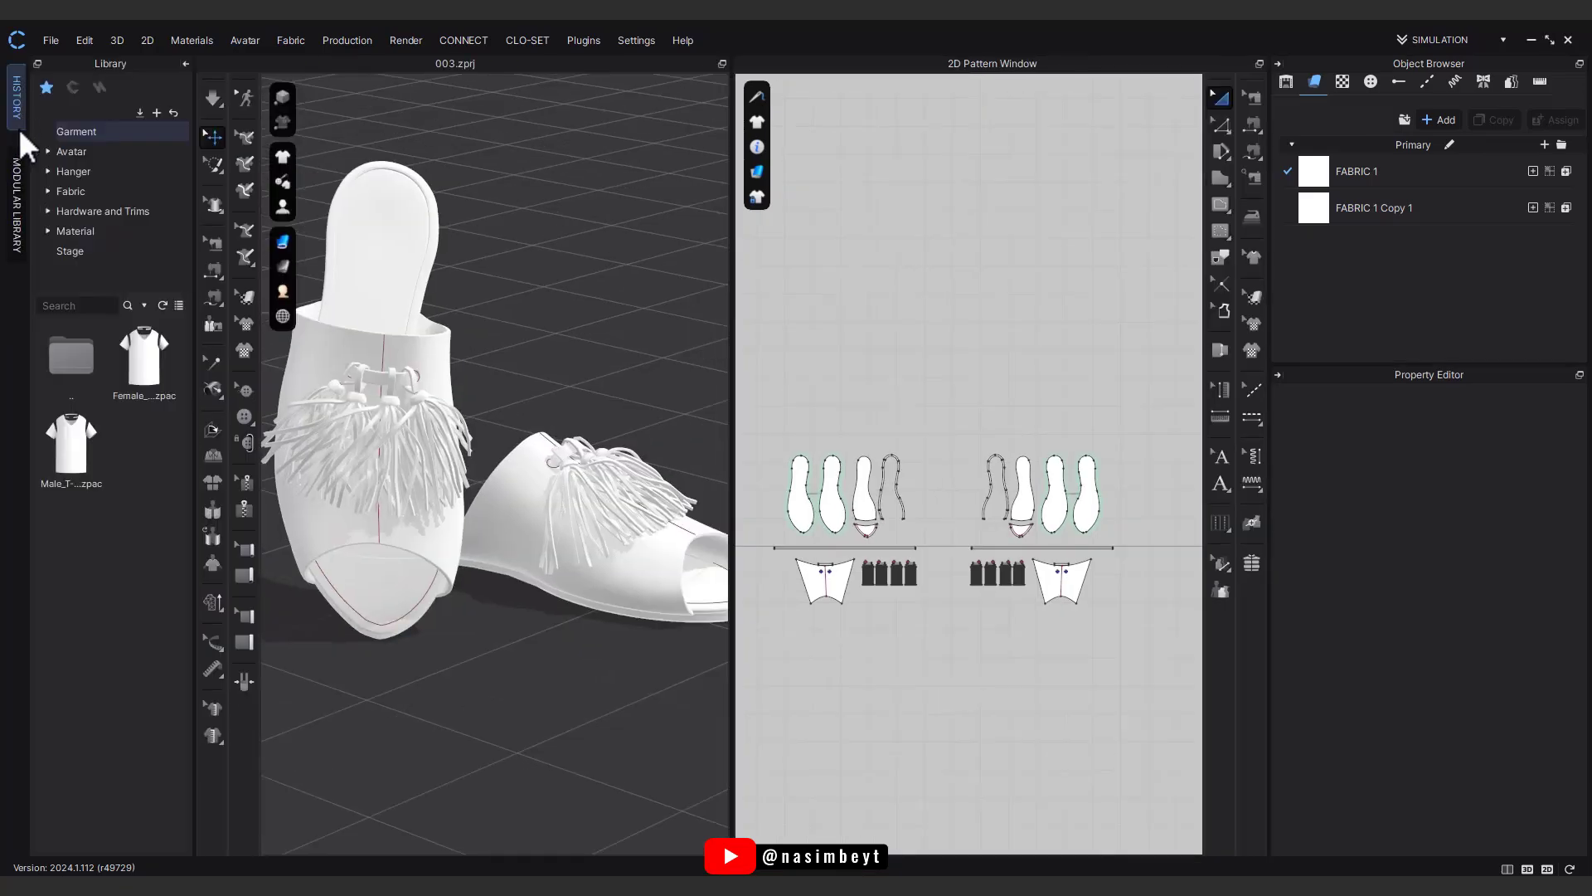
pyautogui.click(79, 192)
pyautogui.scroll(-12, 108, 720)
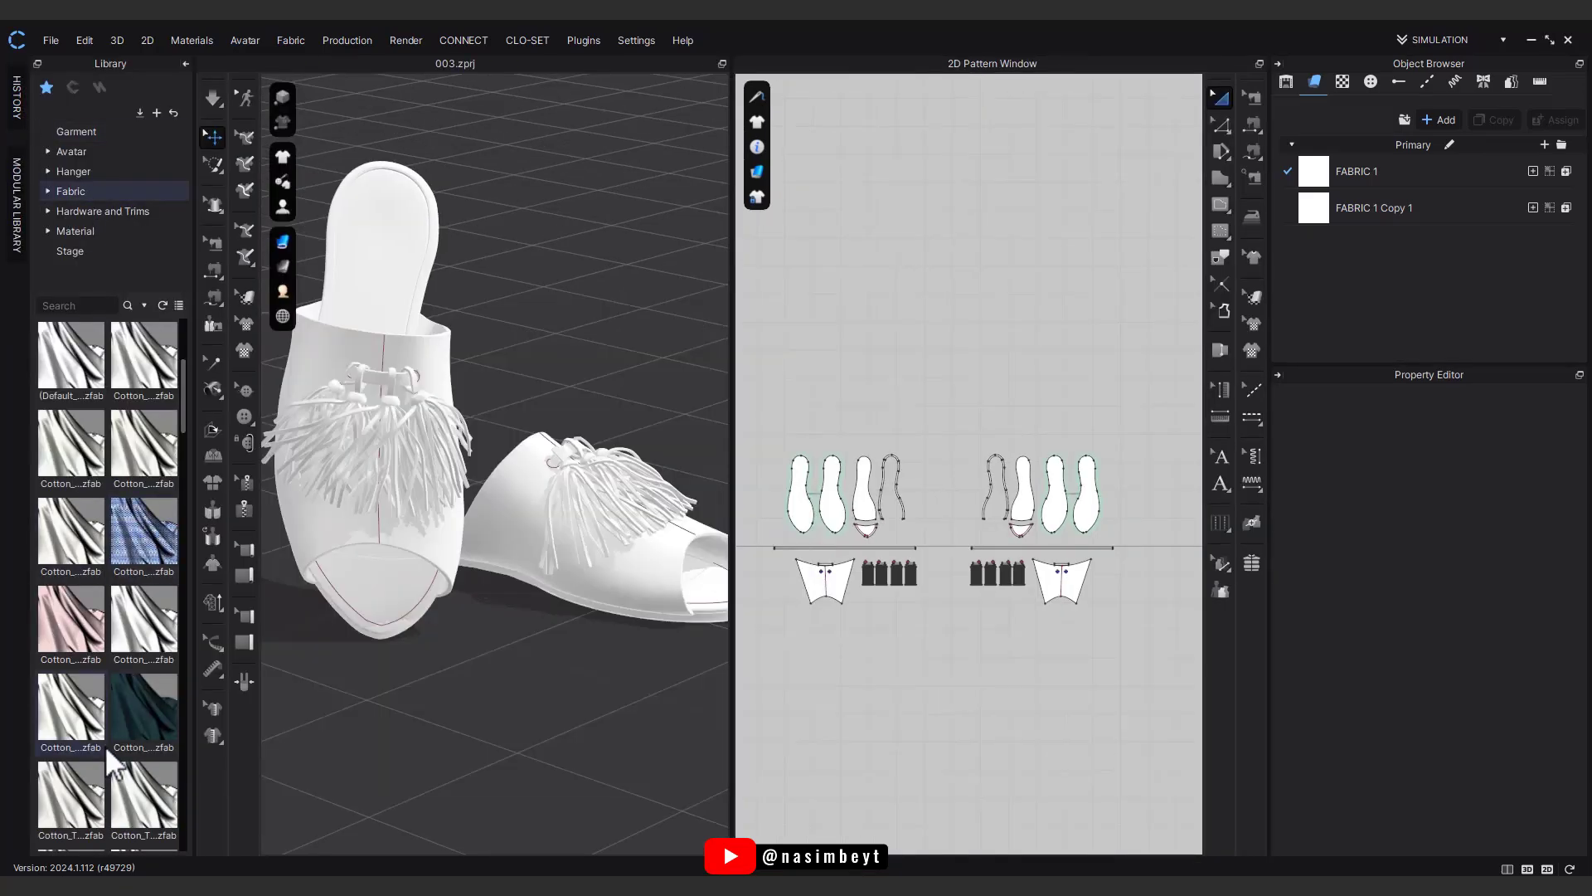
pyautogui.scroll(-5, 113, 715)
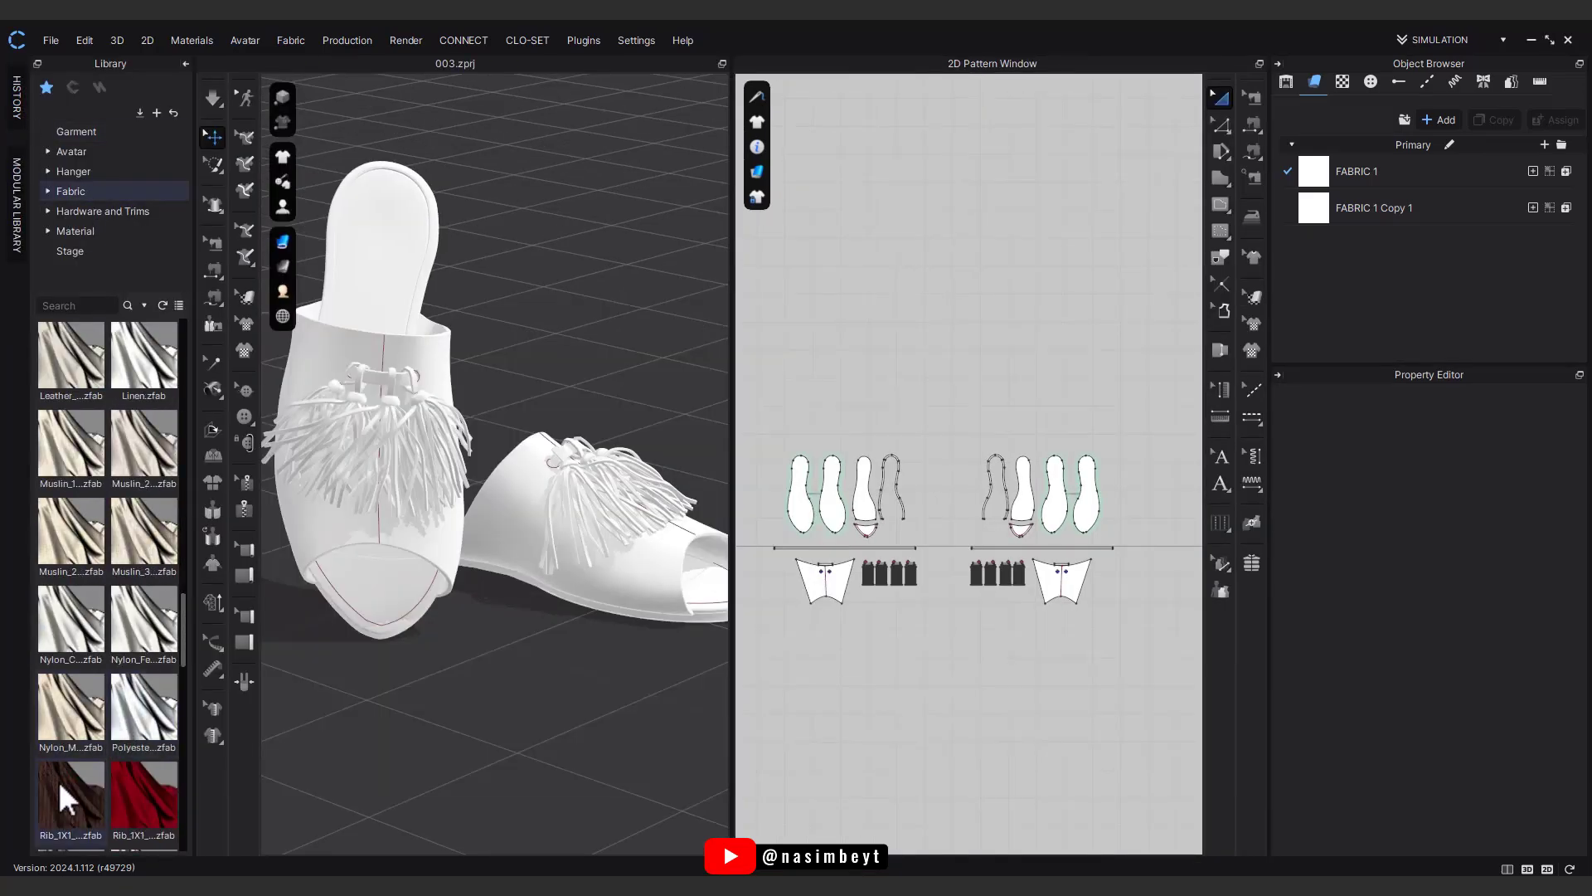
pyautogui.moveTo(126, 794)
pyautogui.scroll(-3, 126, 795)
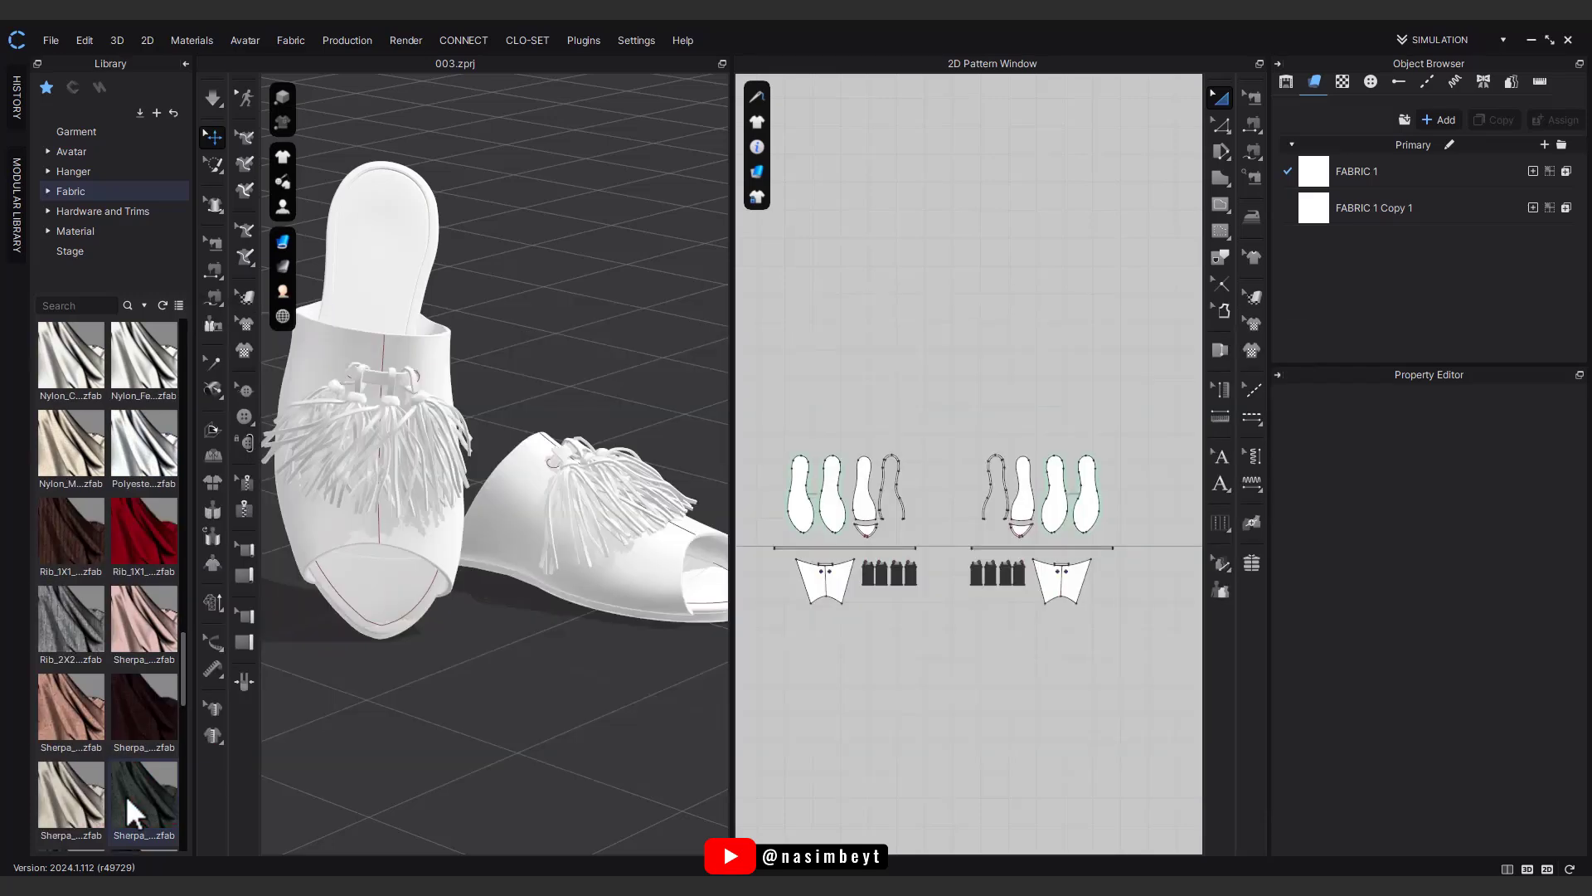
pyautogui.moveTo(62, 749)
pyautogui.scroll(-6, 61, 750)
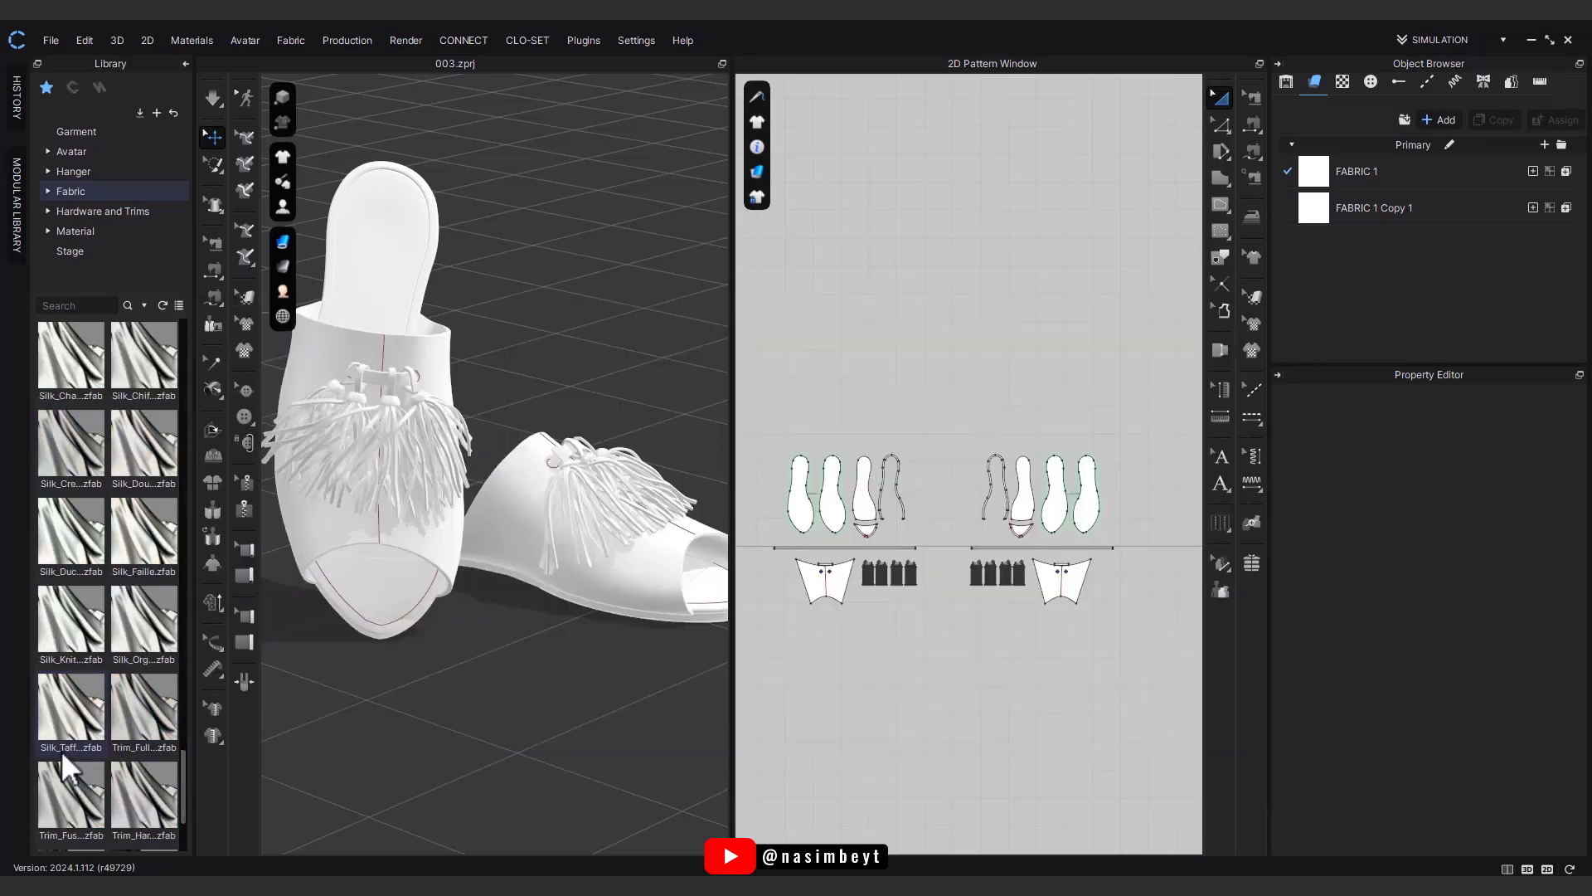
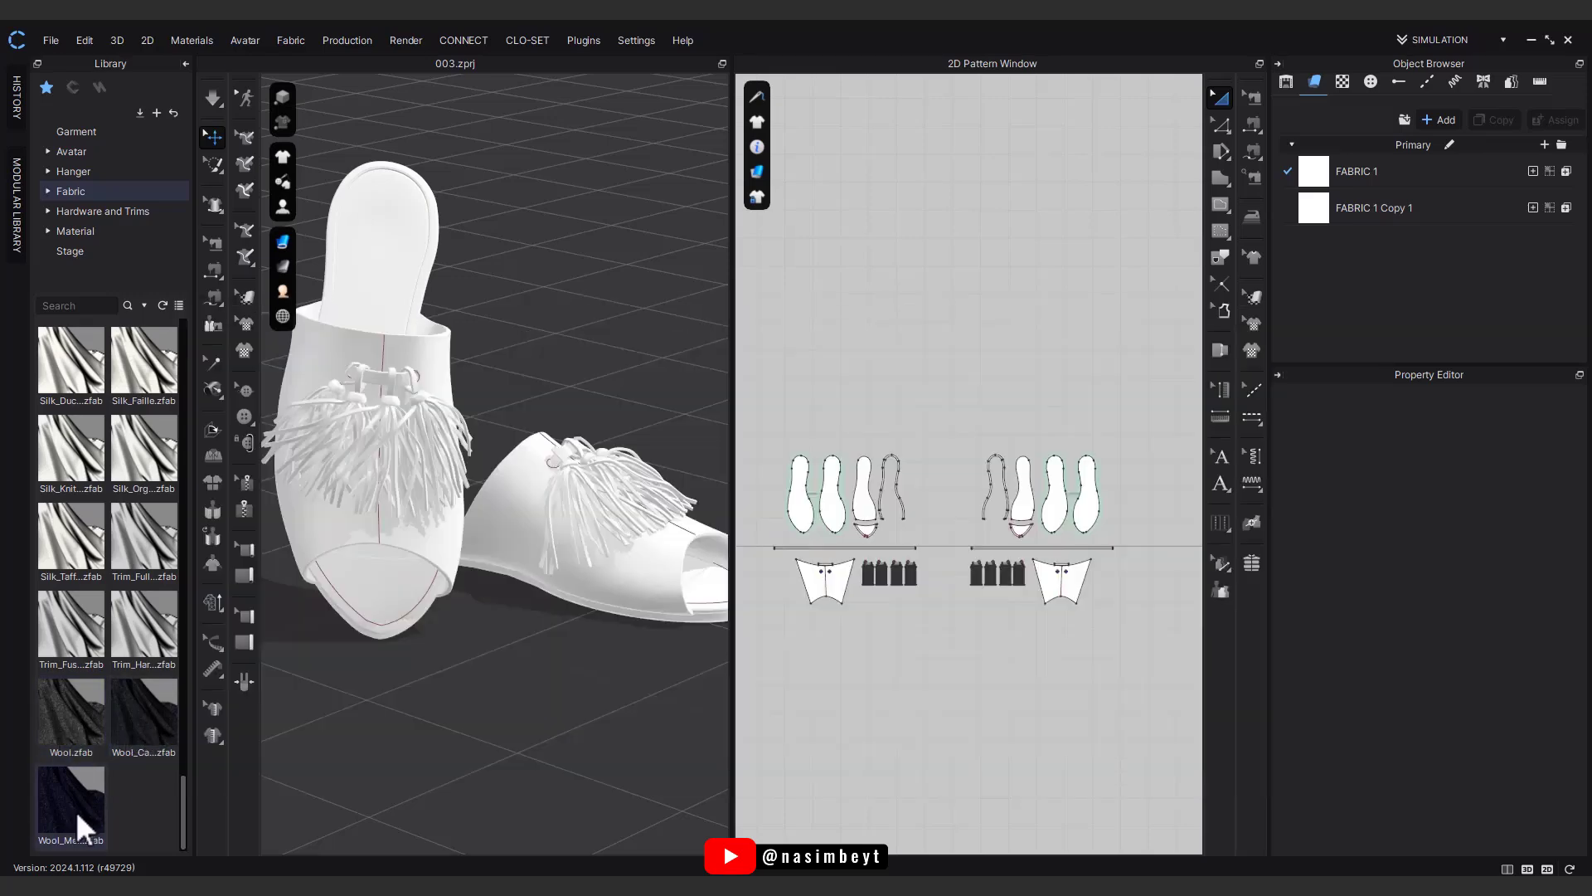
pyautogui.moveTo(76, 809)
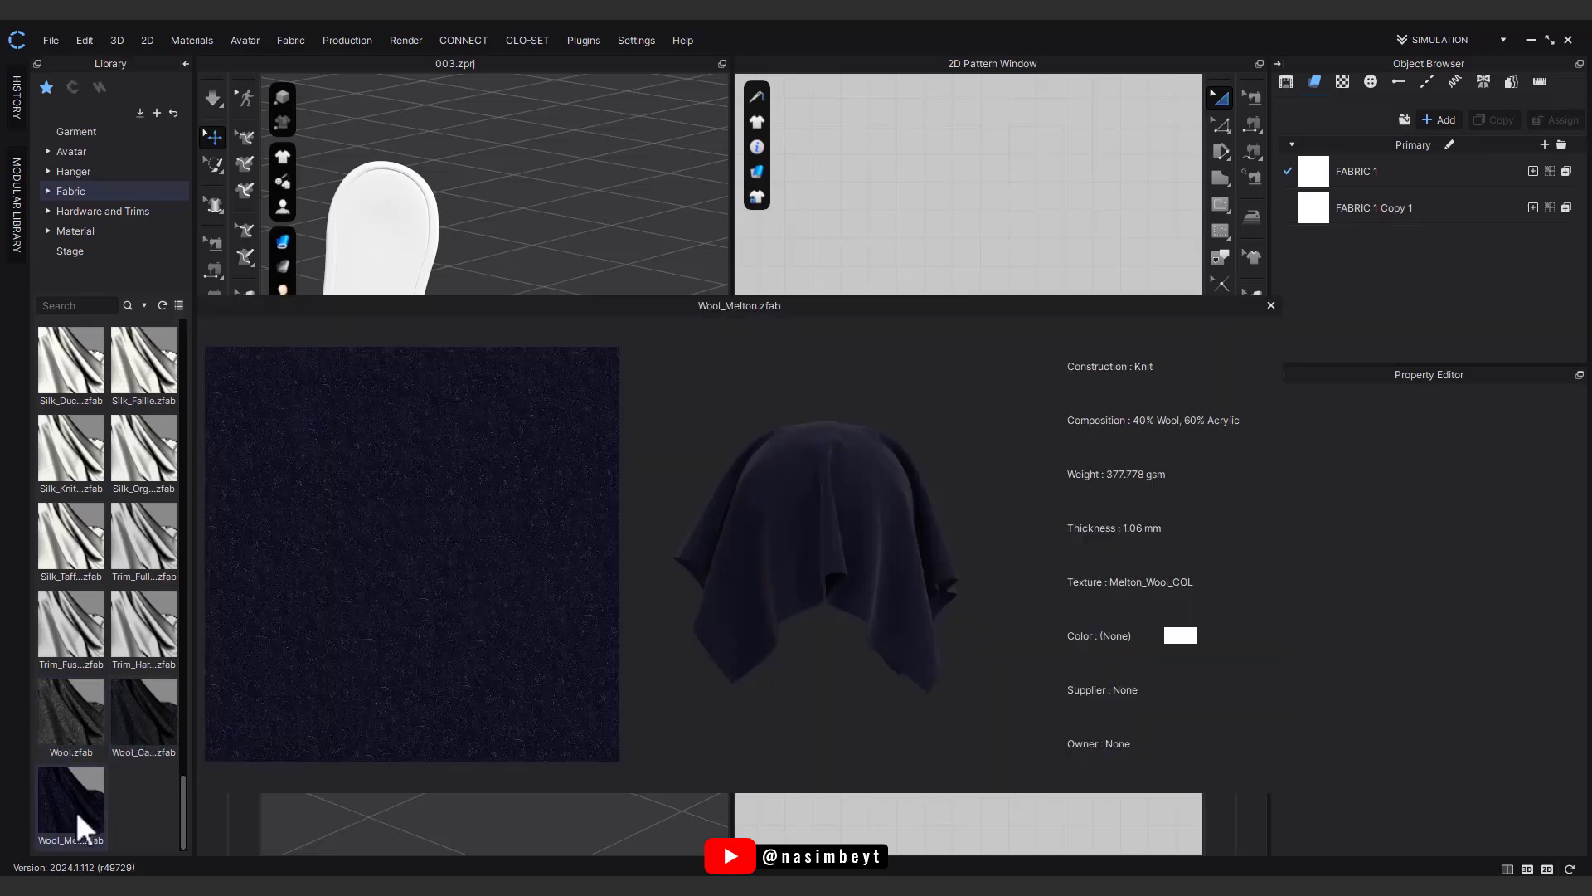
pyautogui.scroll(5, 77, 809)
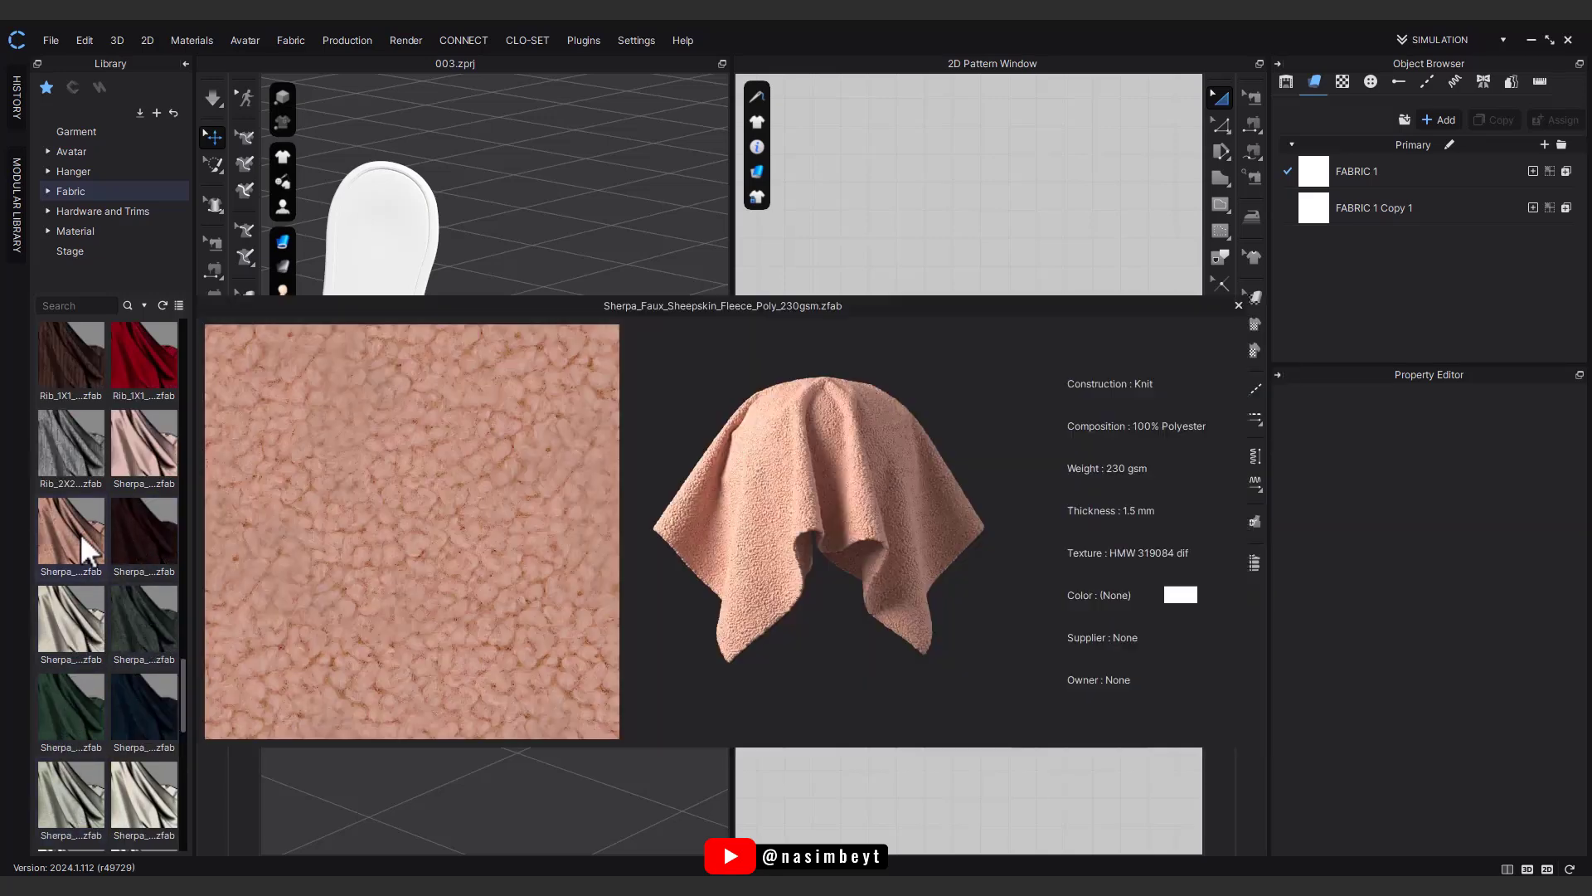
pyautogui.moveTo(126, 441)
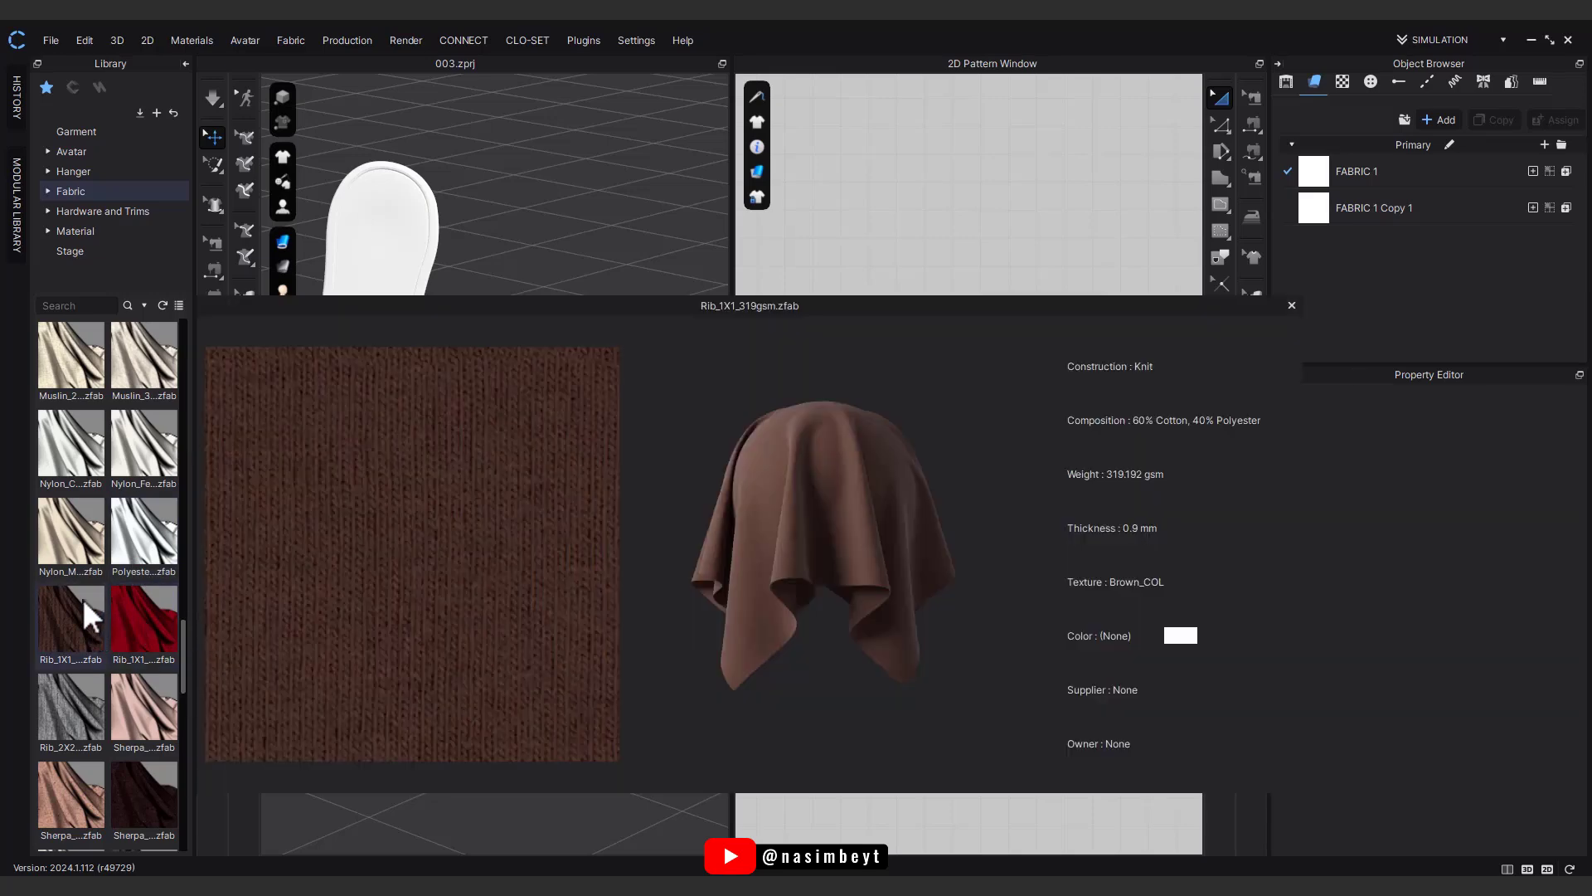
pyautogui.moveTo(88, 552)
pyautogui.scroll(5, 88, 552)
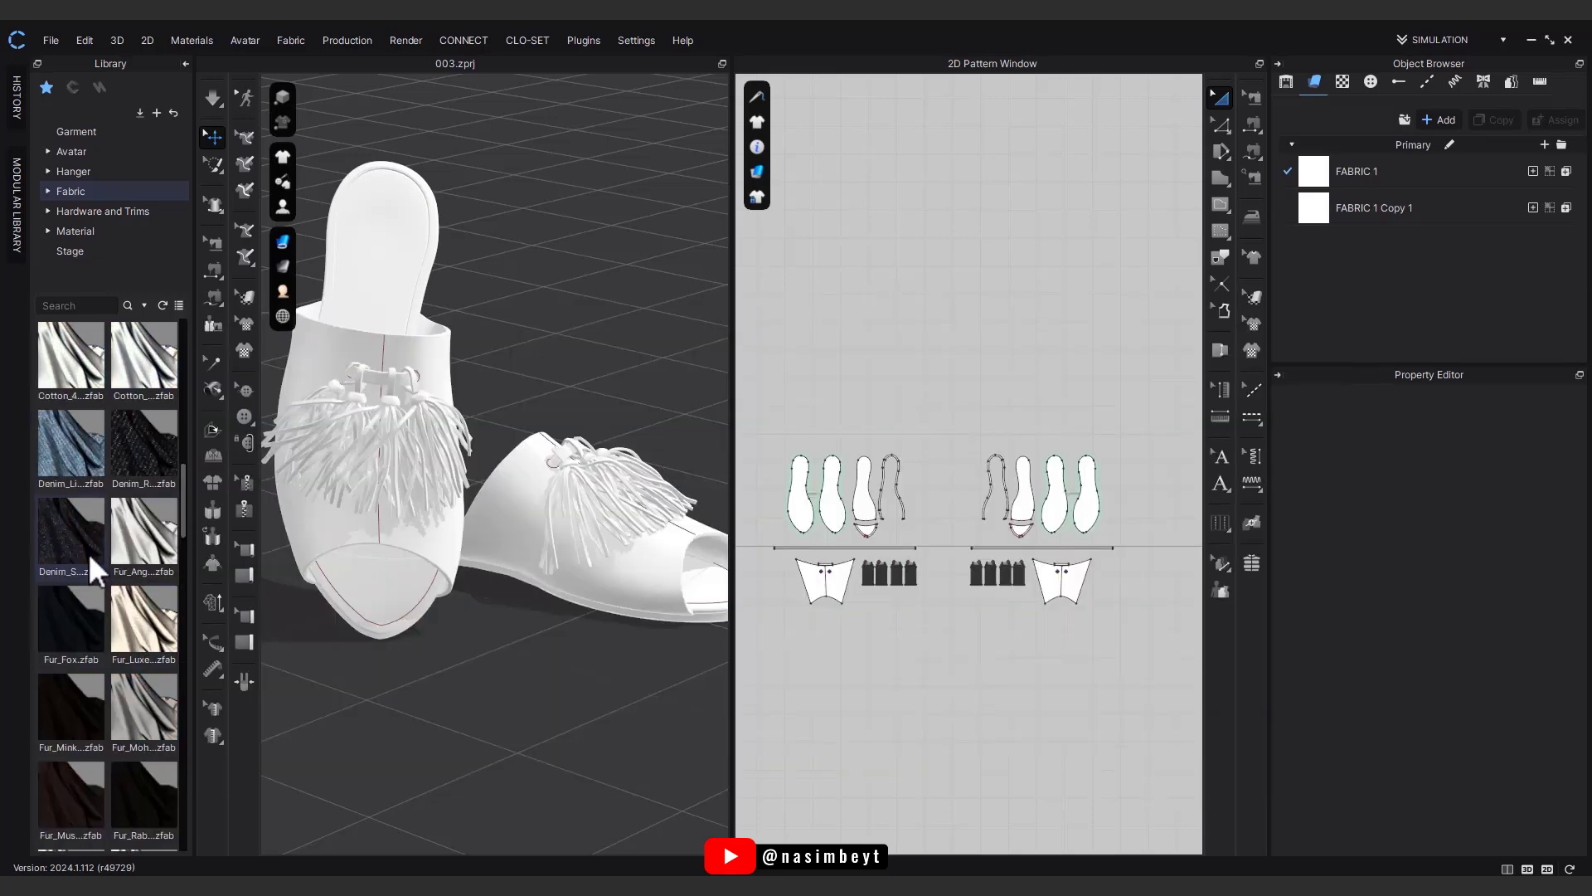
pyautogui.scroll(5, 88, 552)
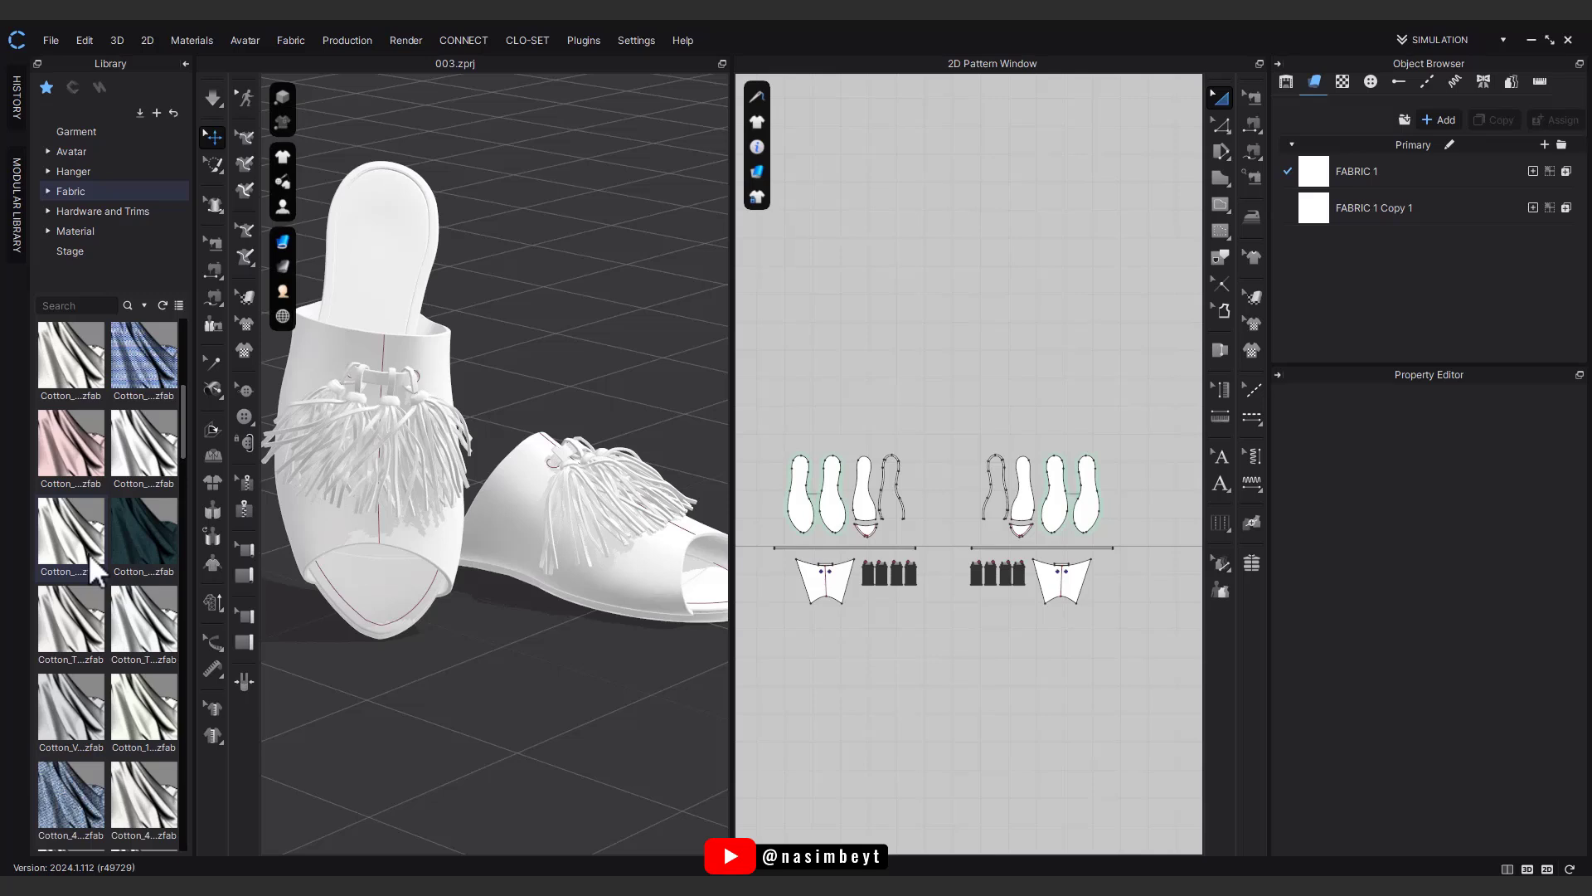
pyautogui.scroll(3, 88, 552)
# Step: Select FABRIC 1 for editing and look through the normal map textures in the library's Normal_Map folder
pyautogui.click(1395, 175)
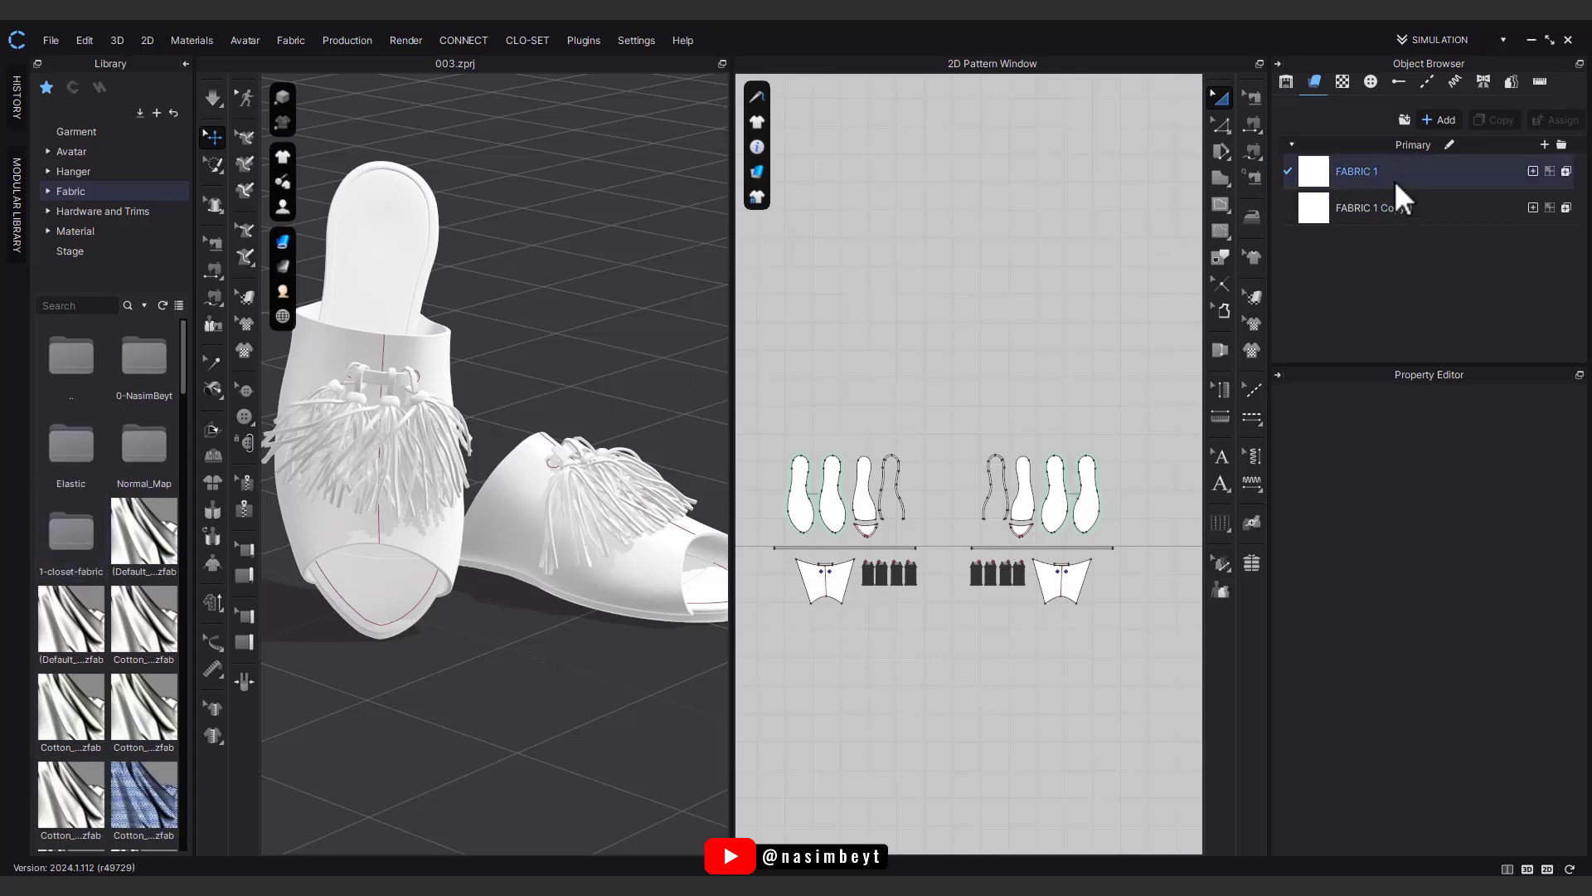
pyautogui.scroll(5, 1375, 465)
pyautogui.scroll(5, 1375, 464)
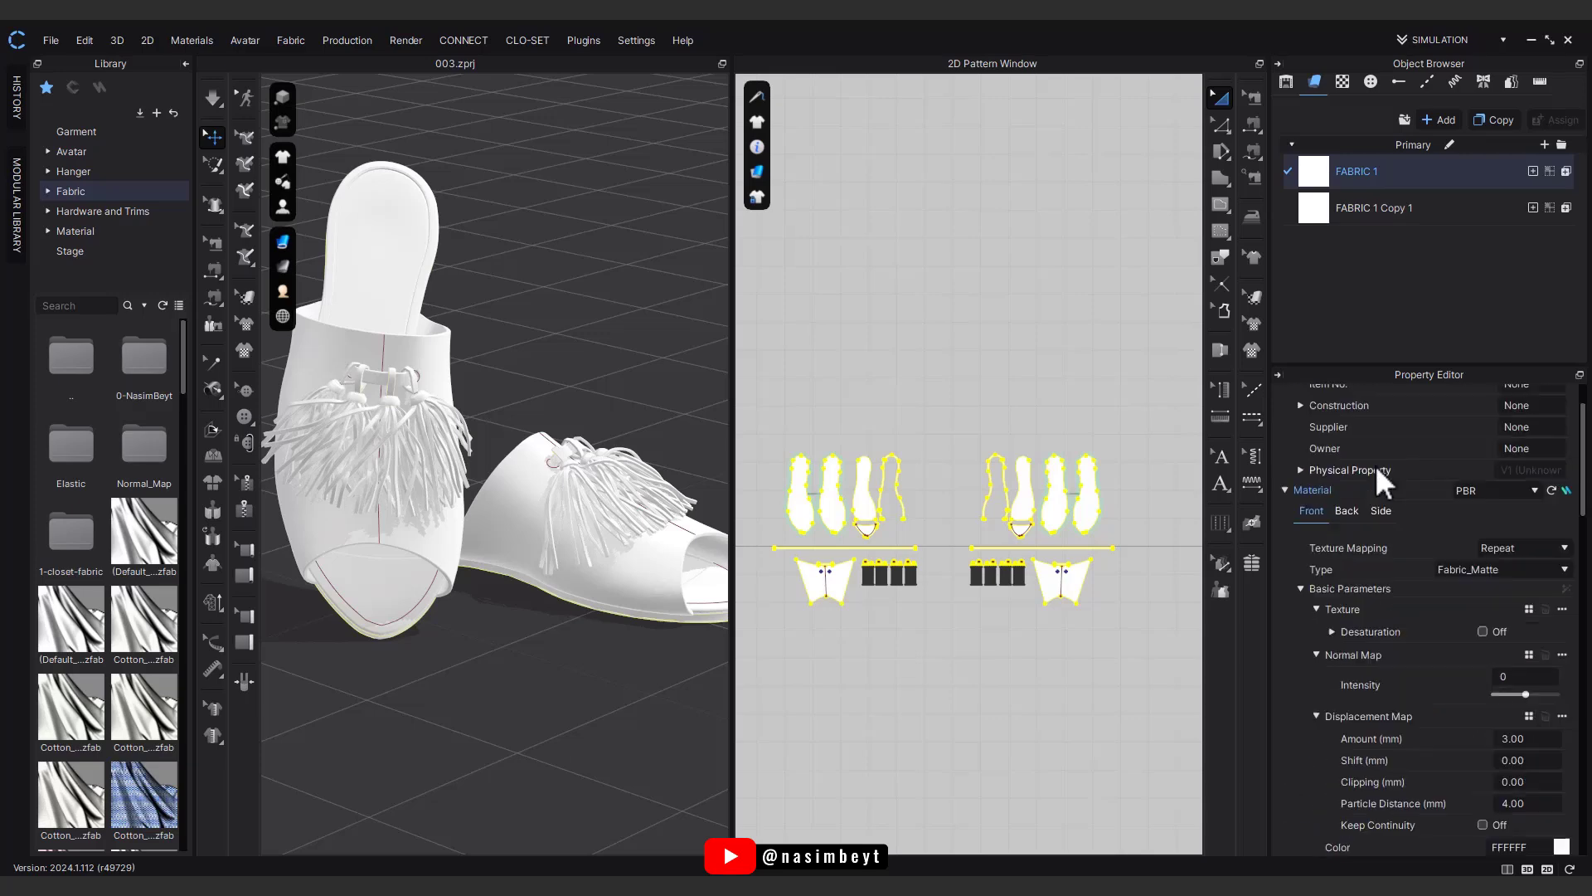
pyautogui.doubleClick(144, 452)
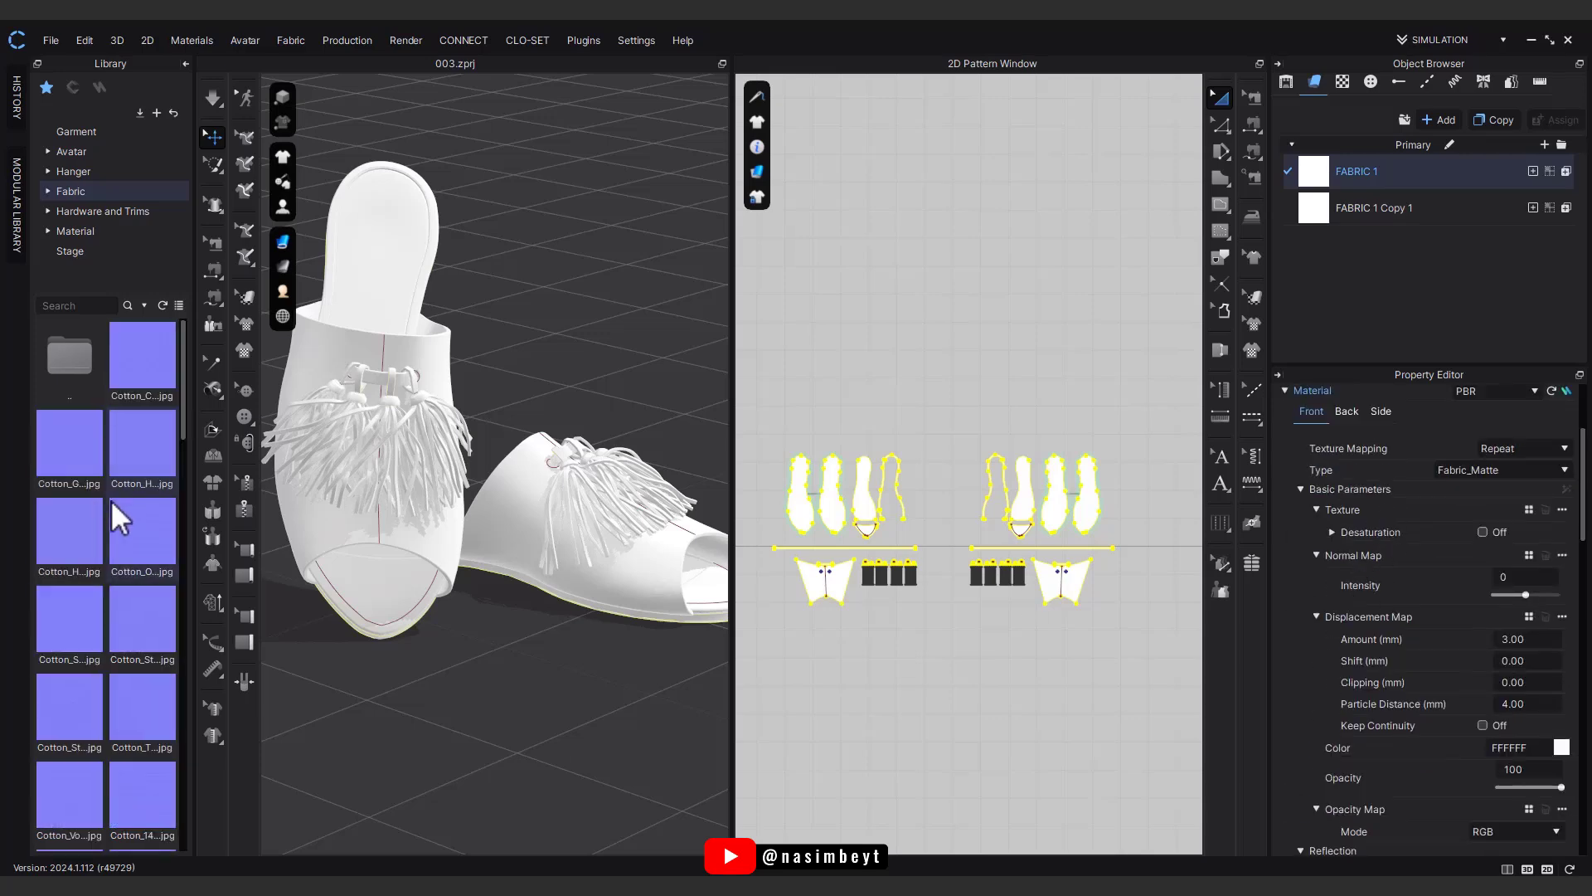
pyautogui.scroll(-5, 97, 628)
pyautogui.scroll(-5, 97, 628)
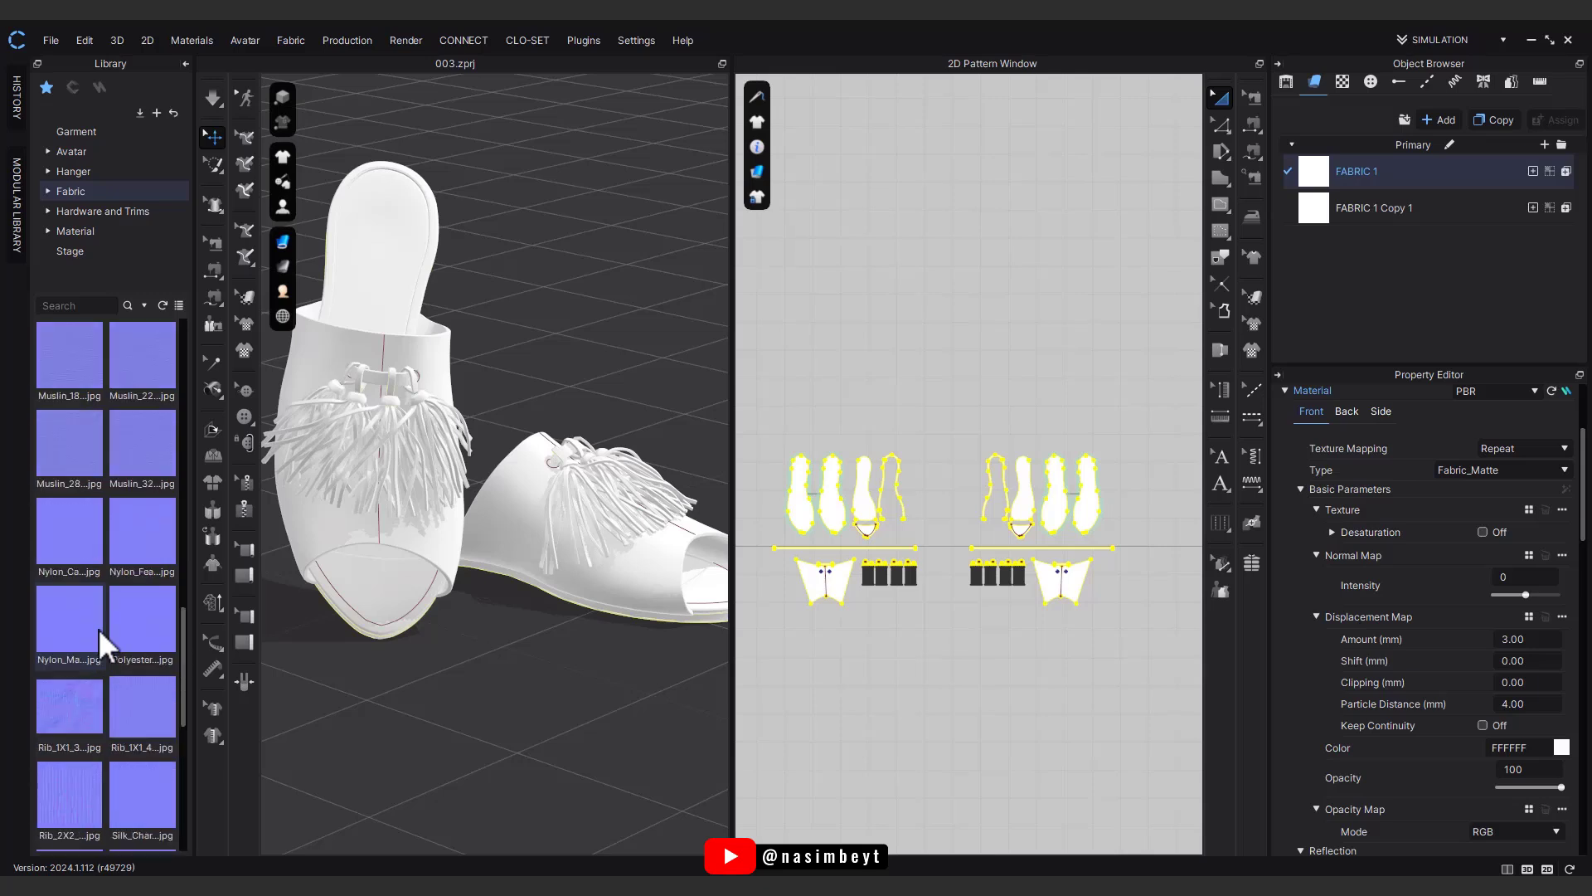
pyautogui.scroll(5, 97, 629)
pyautogui.scroll(5, 98, 629)
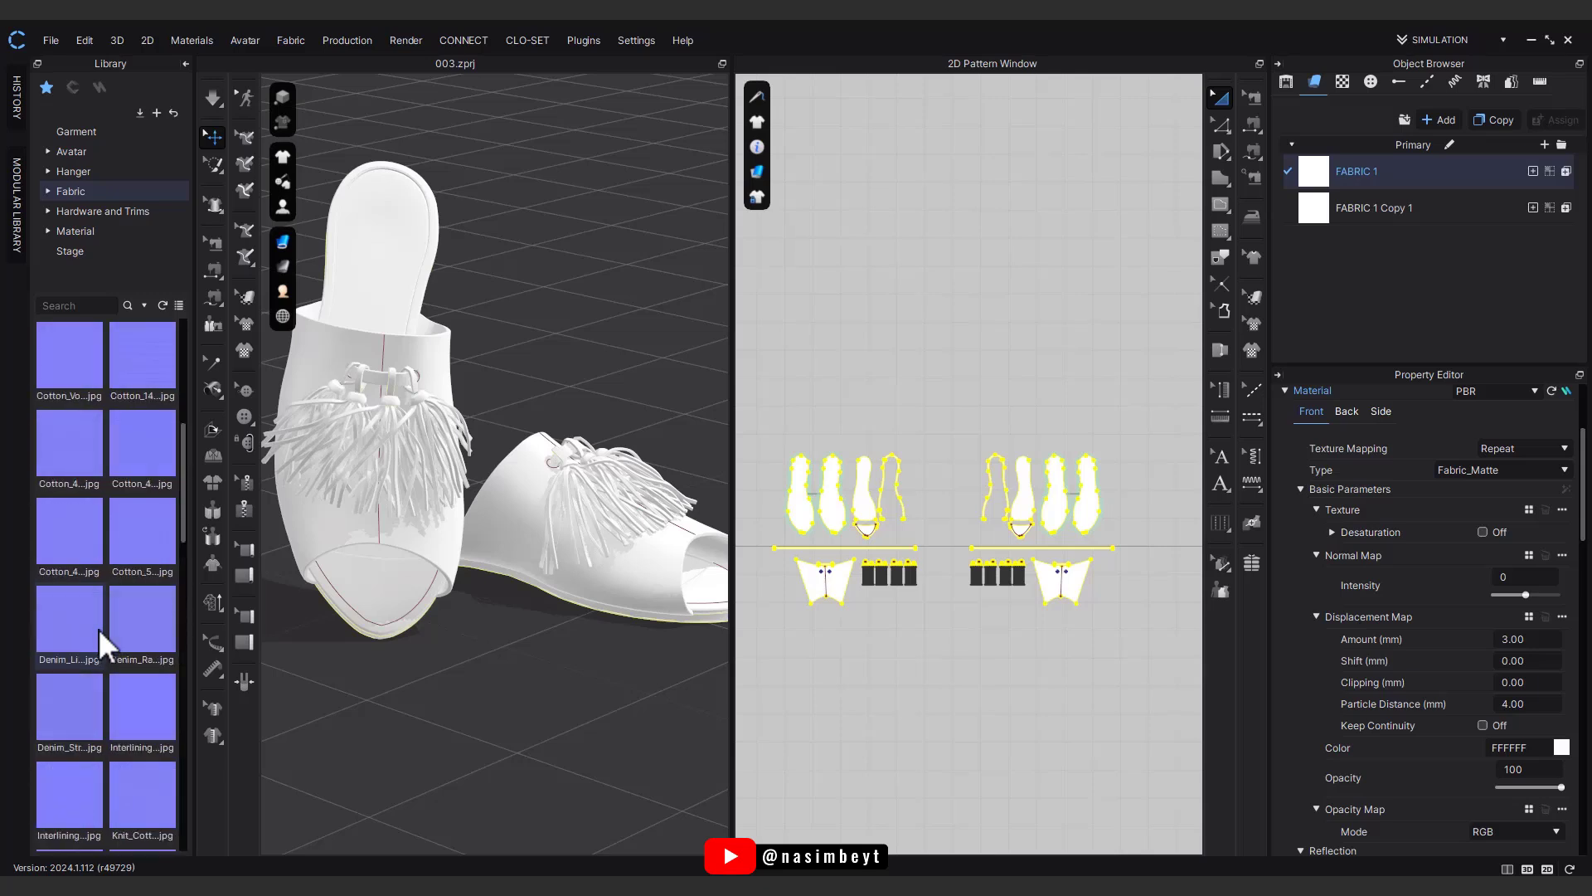
# Step: Search the normal maps for "velvet", assign the matching cotton texture as FABRIC 1's normal map and set its intensity to 3
pyautogui.click(70, 305)
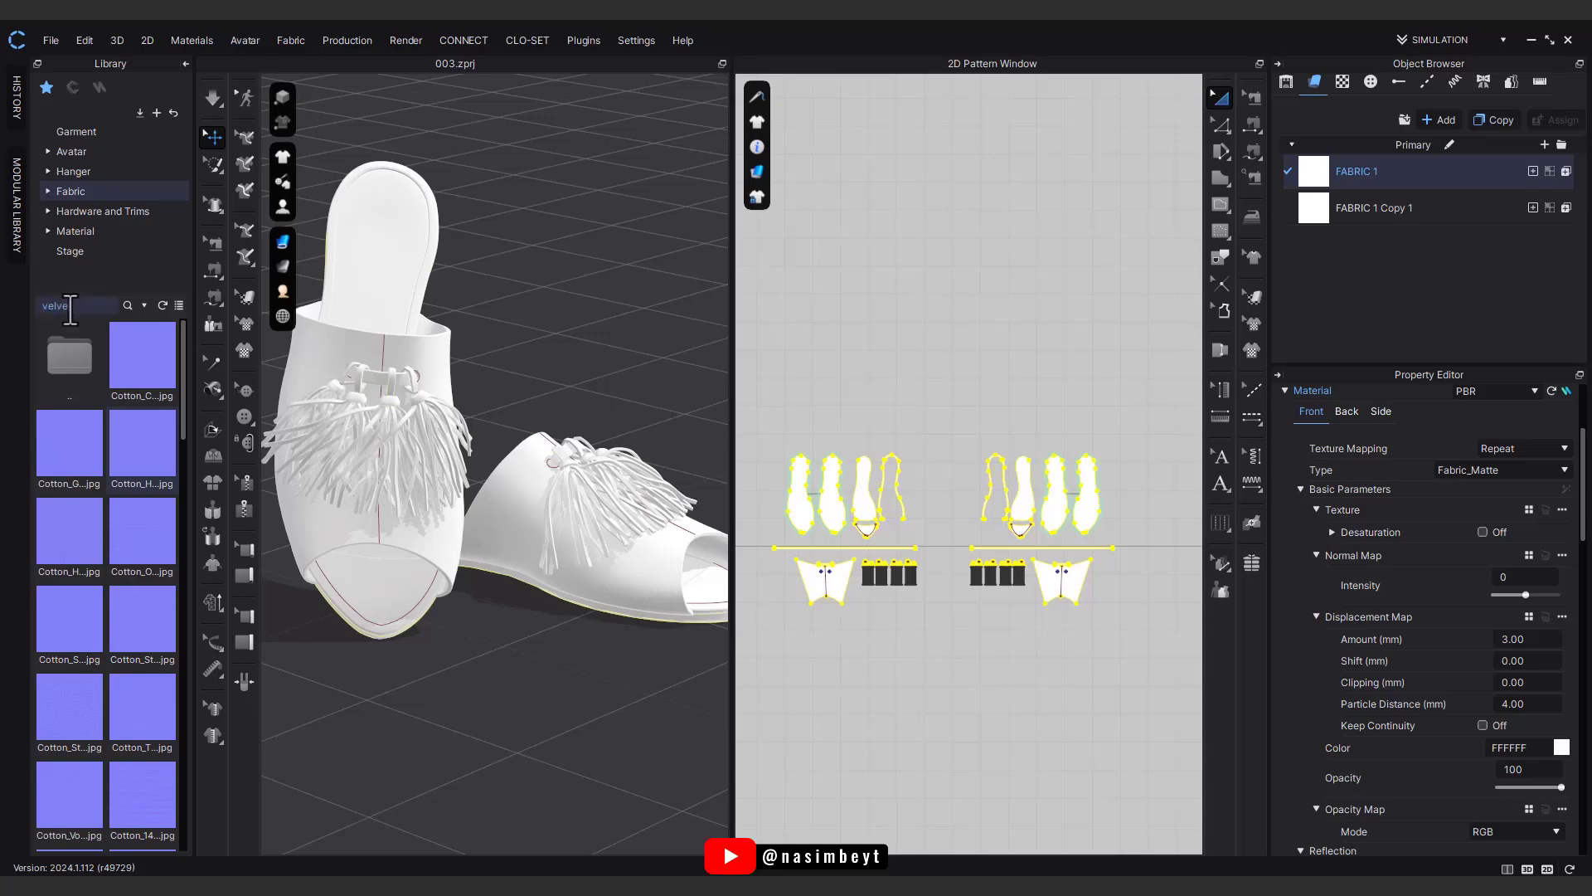
pyautogui.press('Return')
pyautogui.click(131, 404)
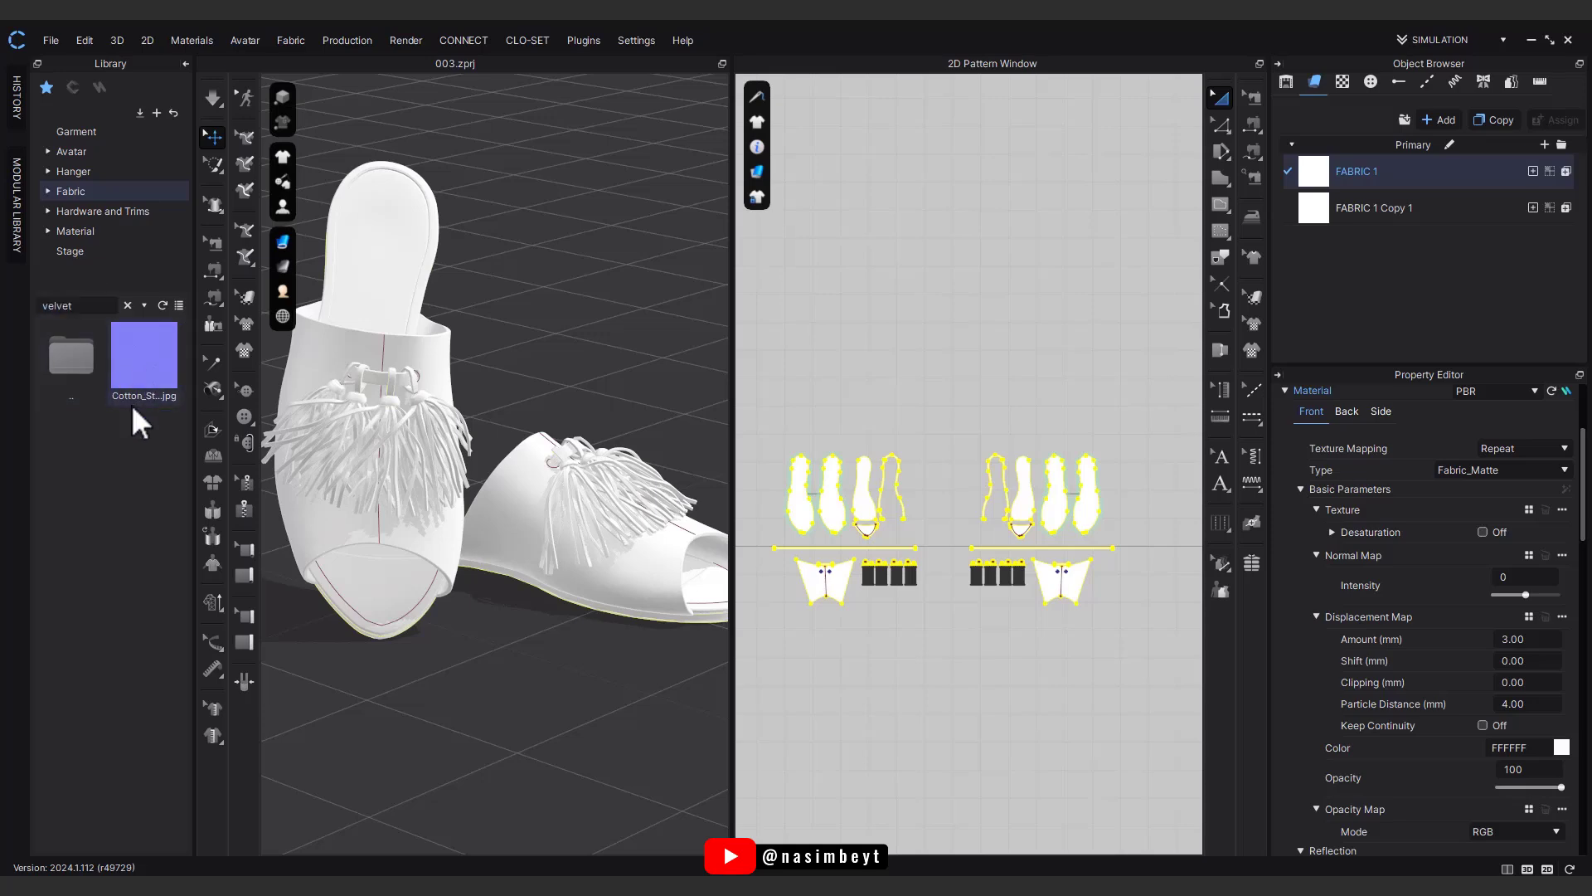
pyautogui.click(136, 373)
pyautogui.moveTo(137, 370); pyautogui.dragTo(1509, 550)
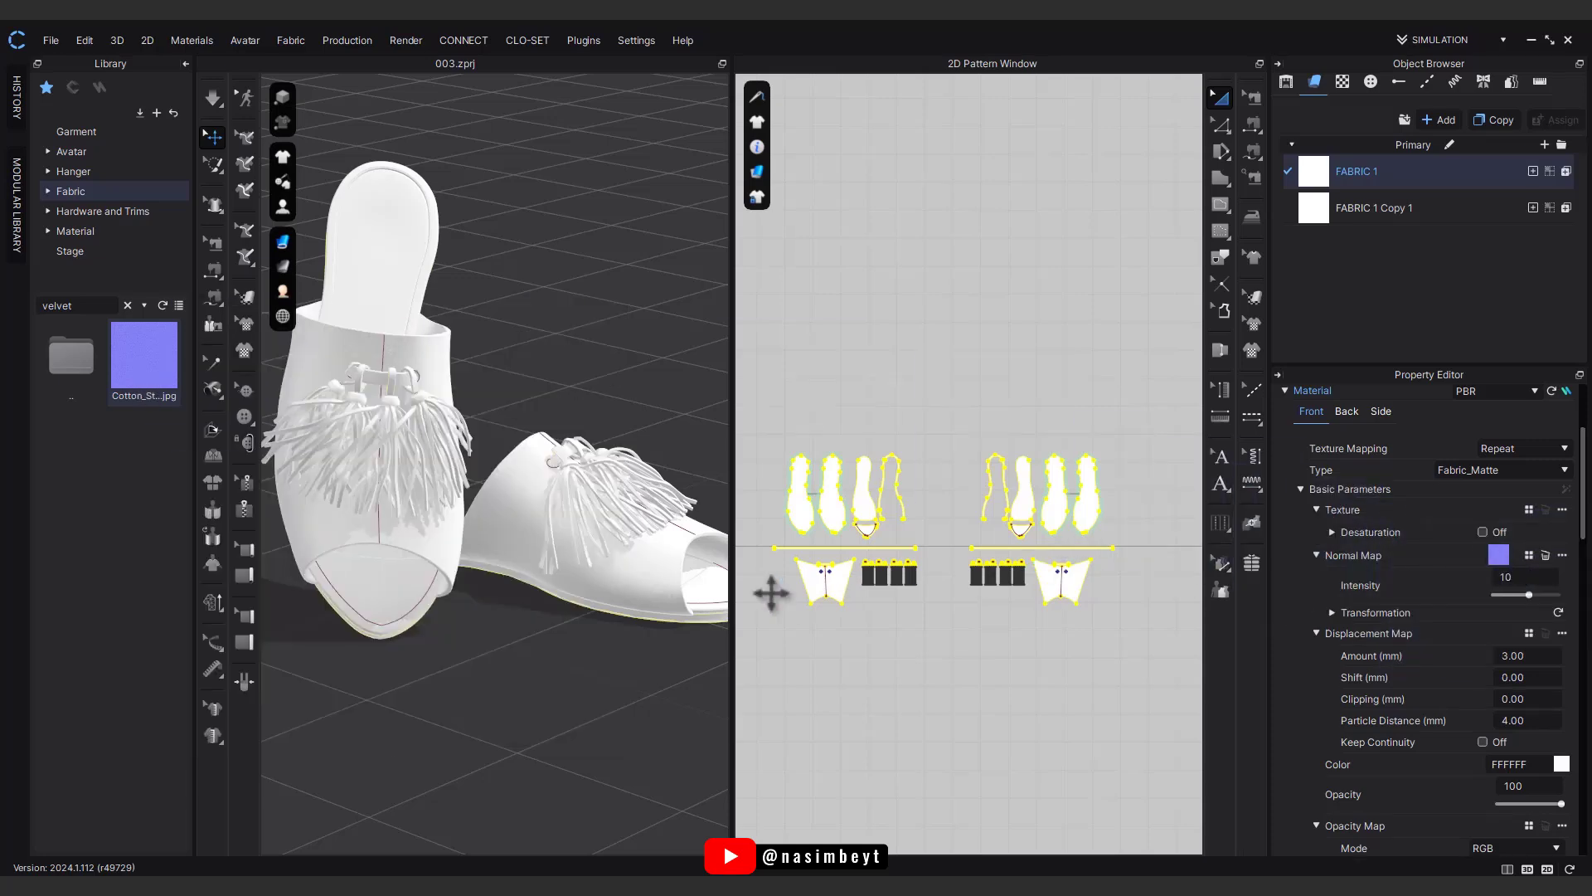
pyautogui.scroll(6, 667, 622)
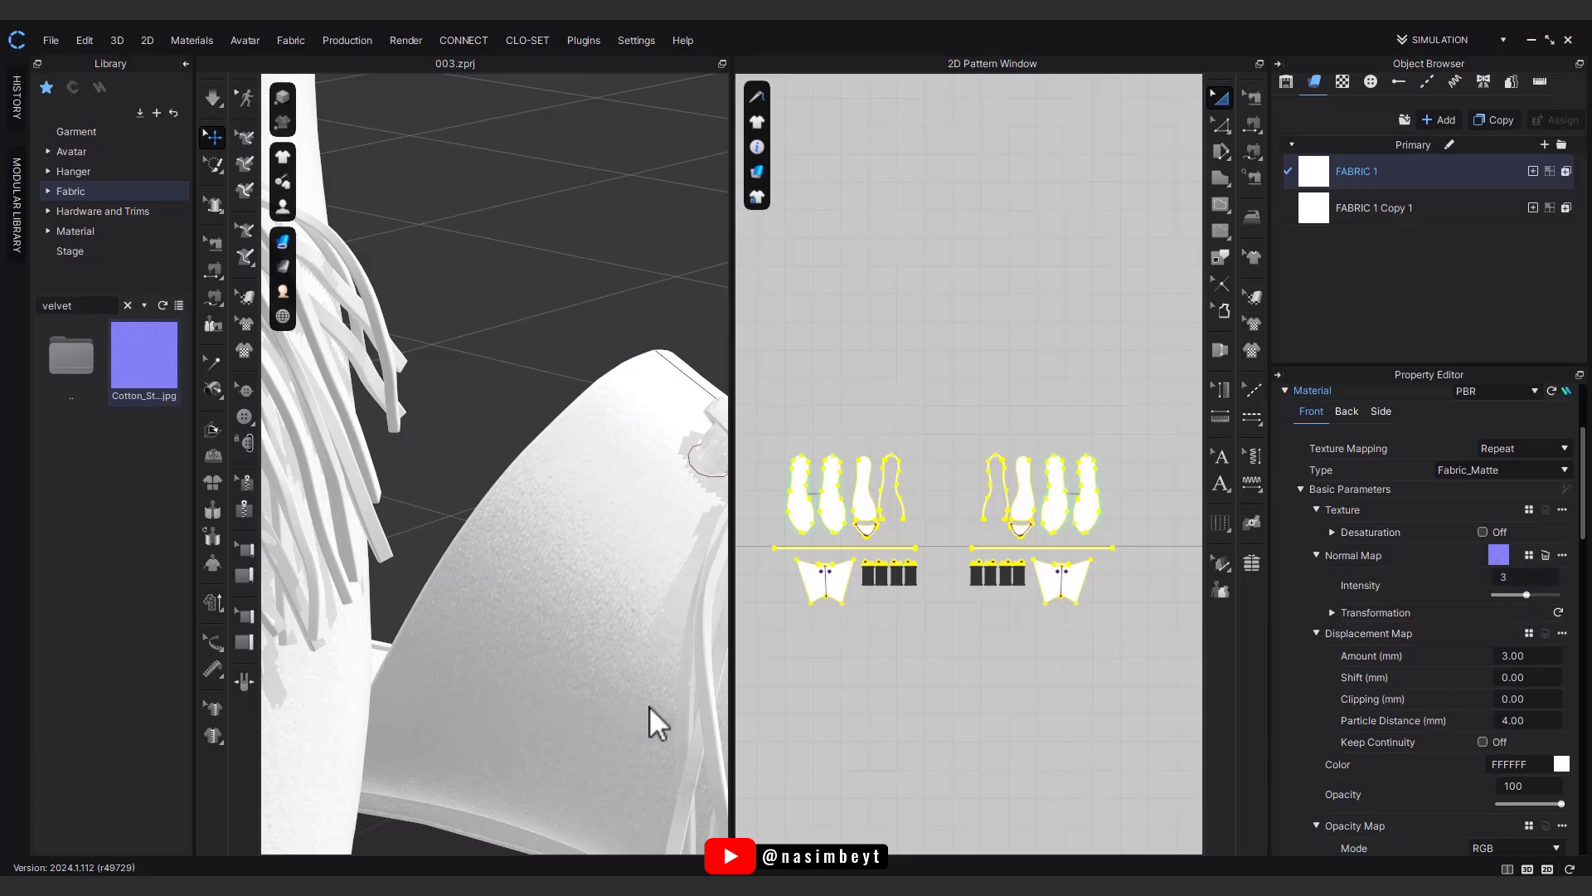
pyautogui.scroll(-6, 659, 723)
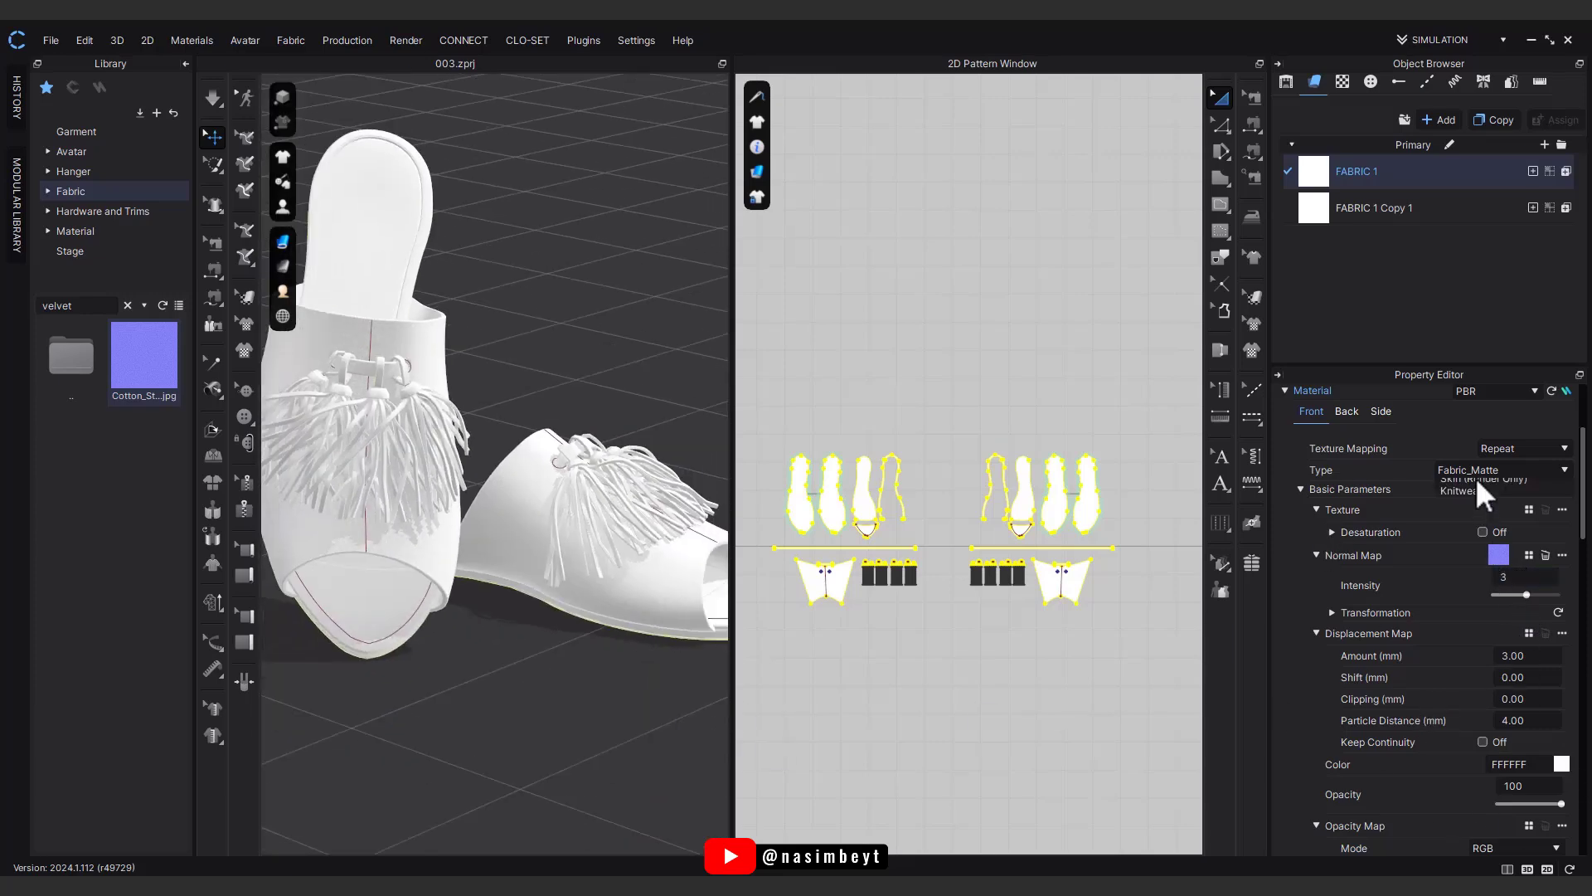
# Step: Change FABRIC 1's material type to Fabric_Velvet and lower its roughness intensity to 23
pyautogui.click(1478, 531)
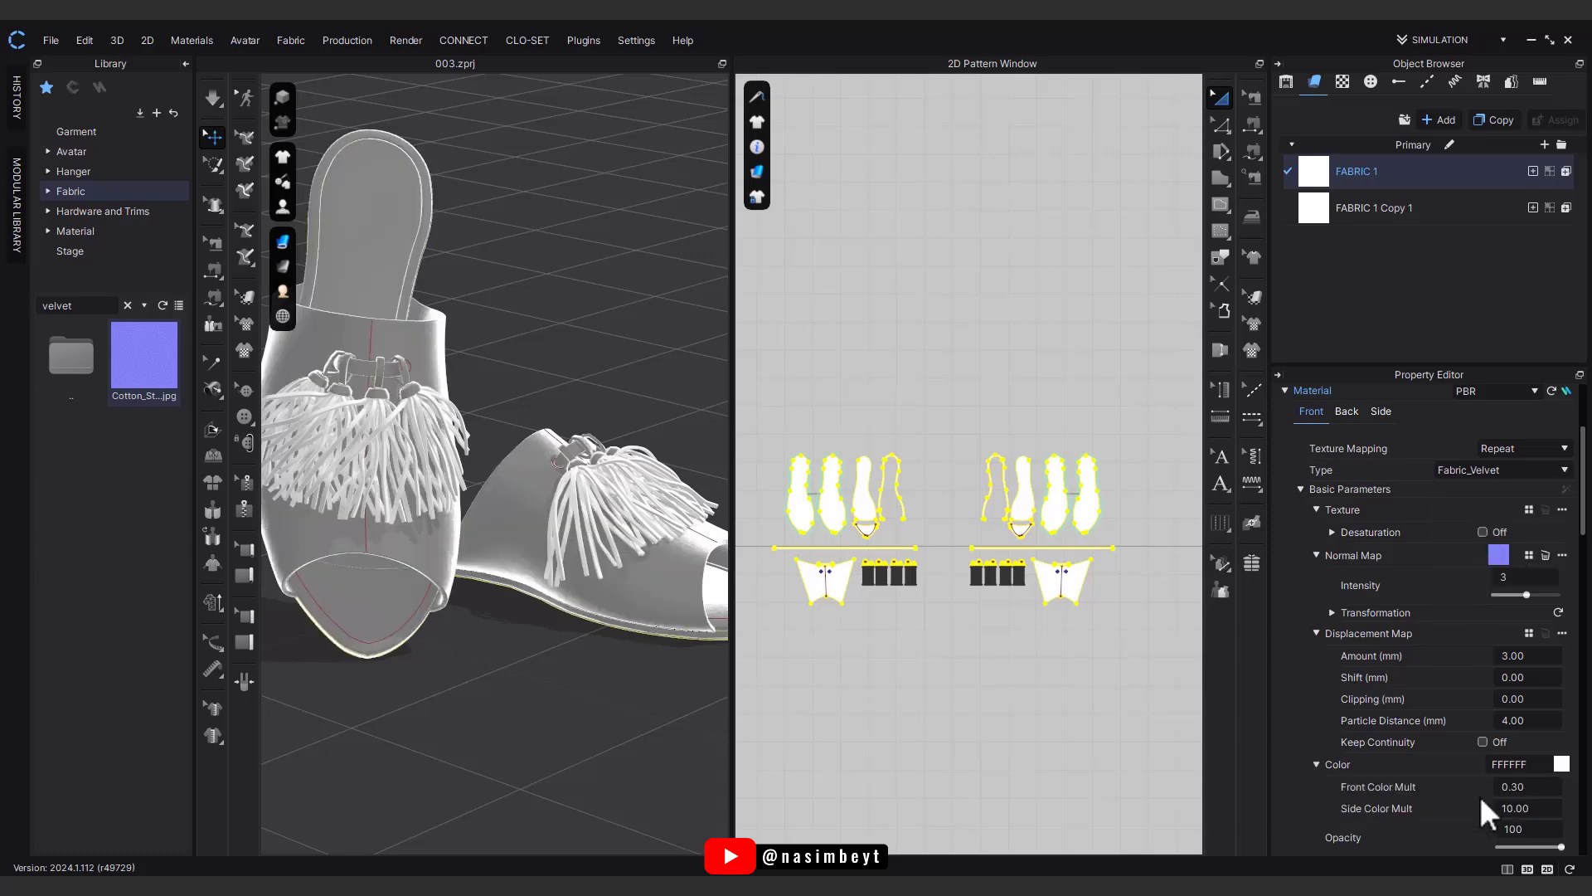
pyautogui.scroll(-5, 1484, 809)
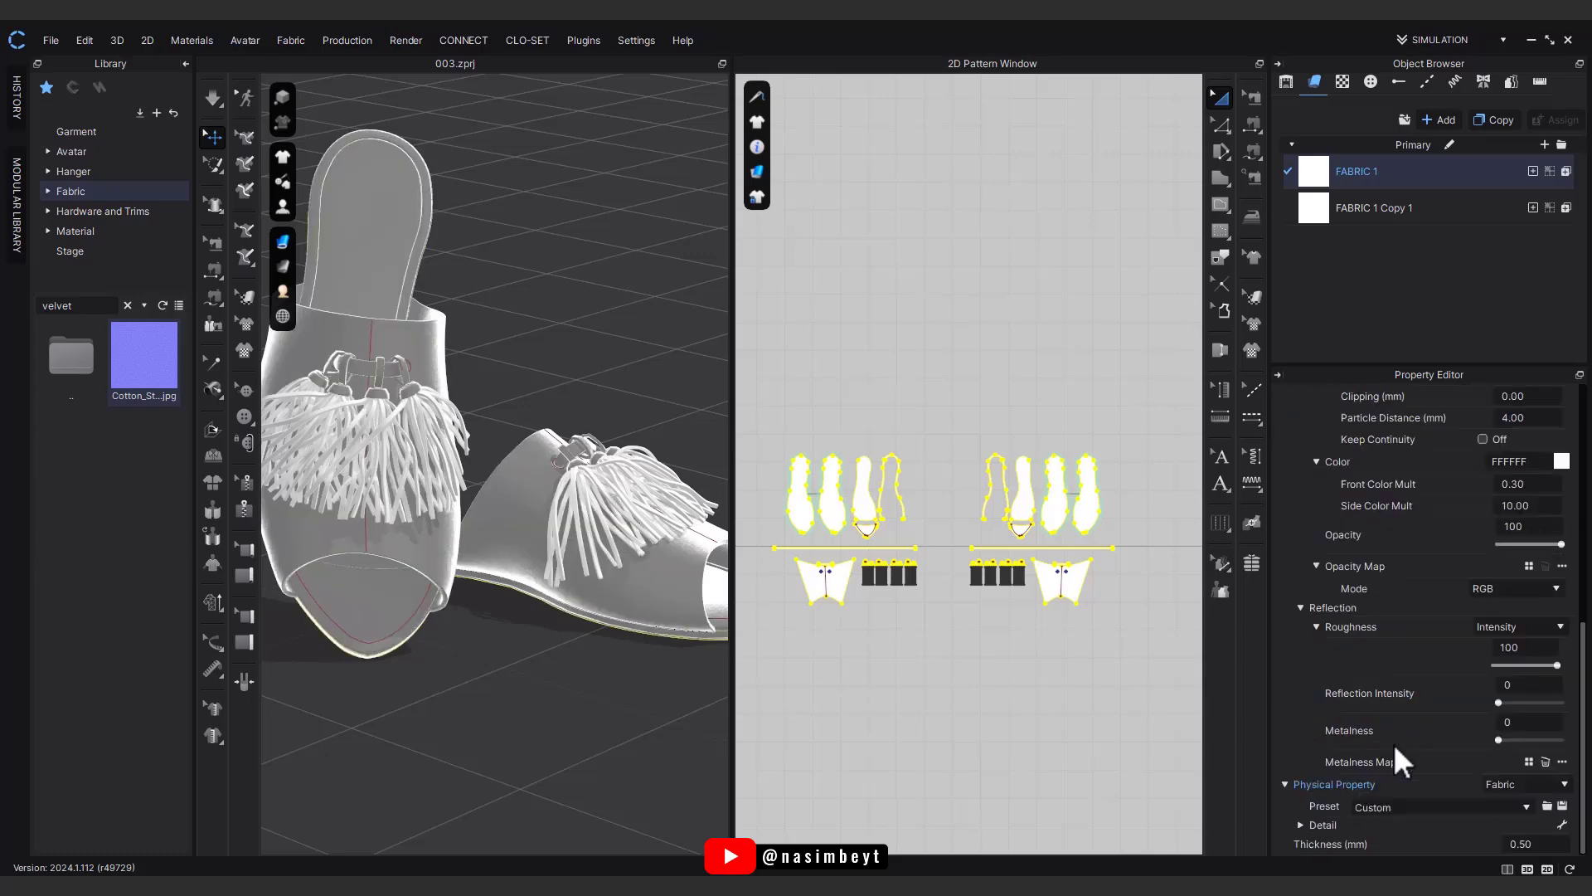
pyautogui.scroll(2, 1395, 748)
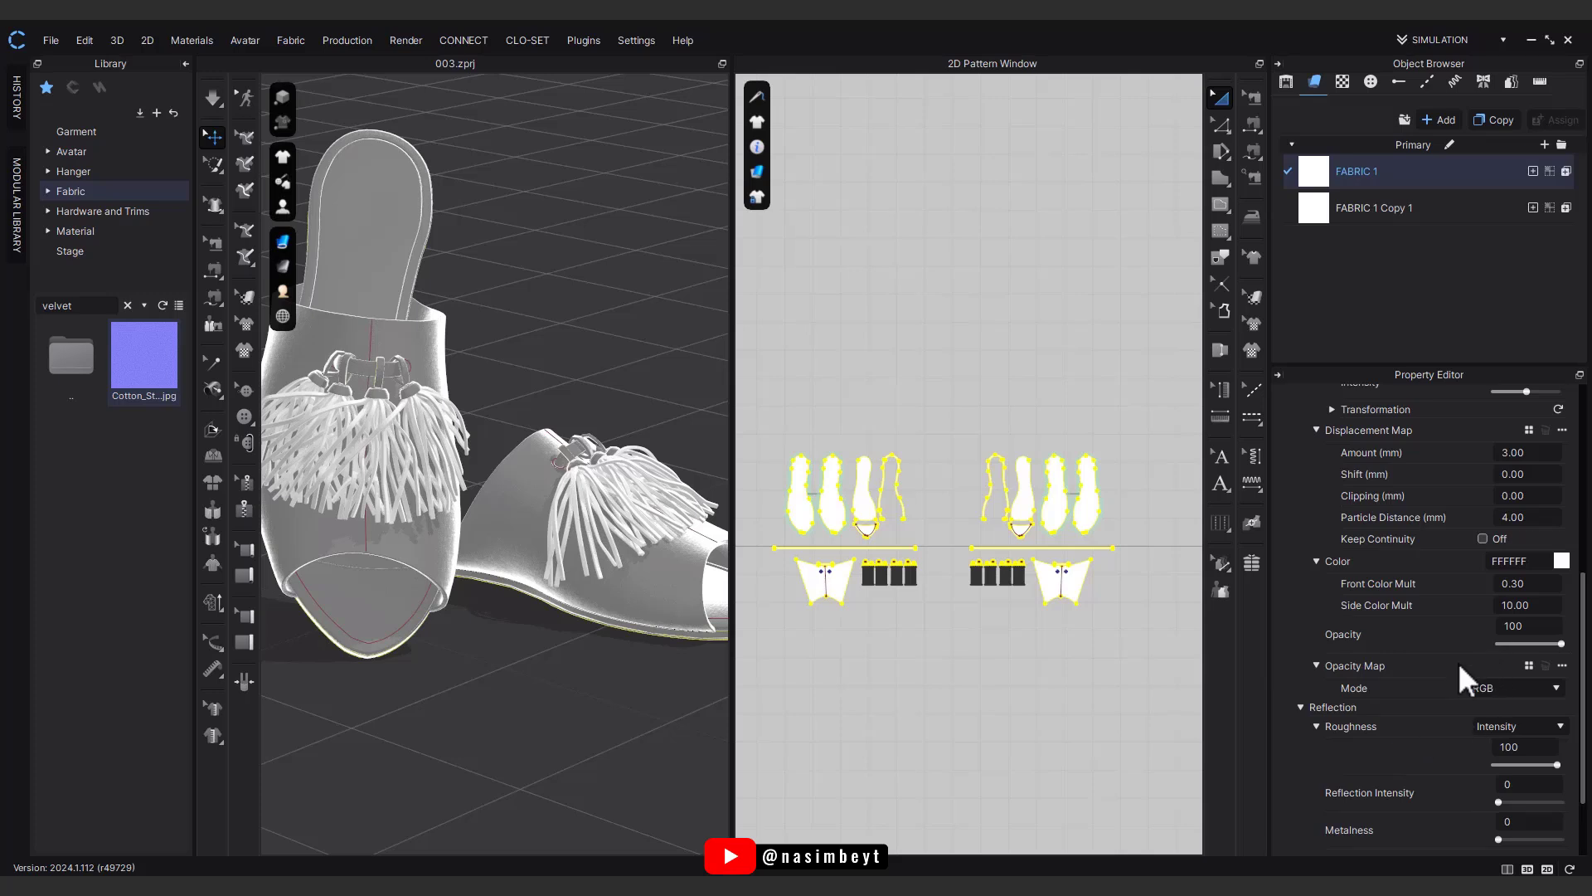
pyautogui.scroll(1, 1441, 667)
pyautogui.scroll(-1, 1441, 667)
pyautogui.scroll(-1, 1441, 667)
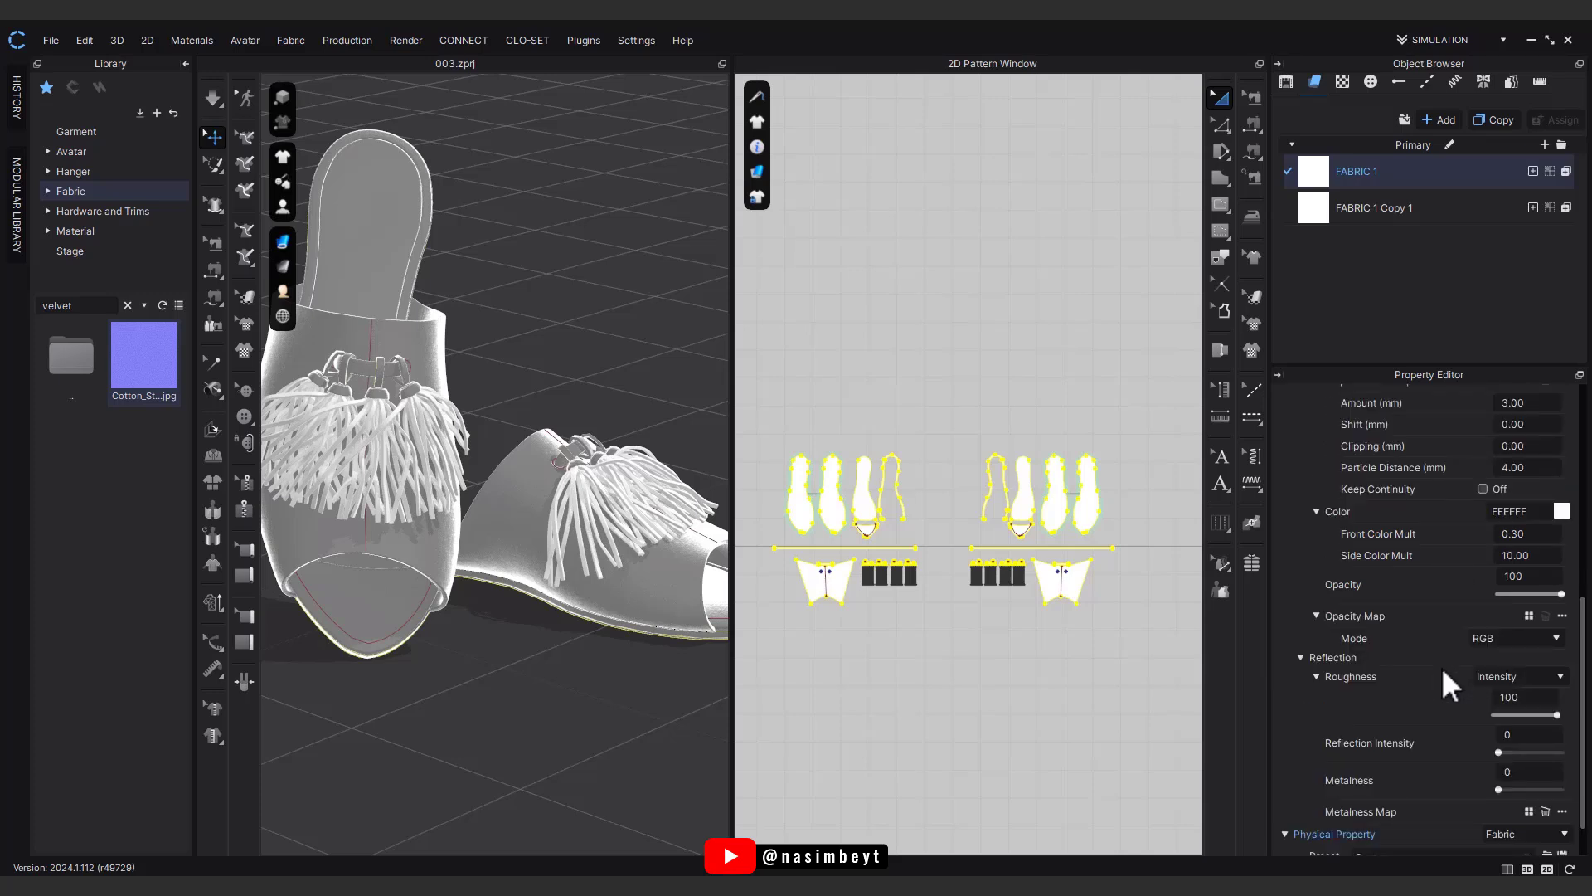
pyautogui.moveTo(1556, 715); pyautogui.dragTo(1506, 720)
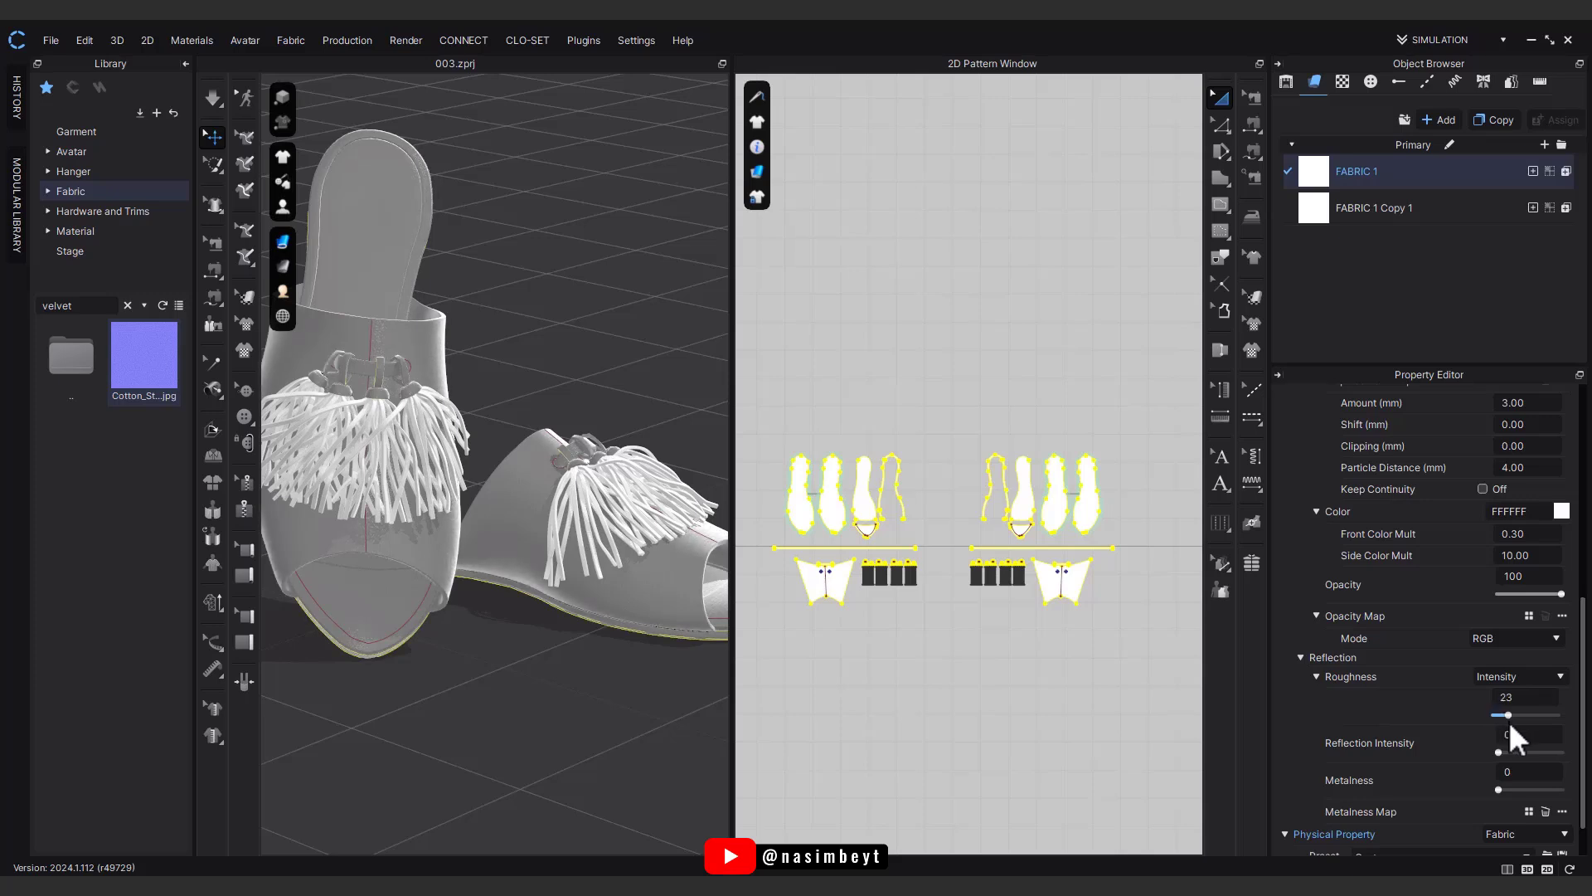
# Step: Try lilac and pink swatches for FABRIC 1, then apply the light lilac color E5C3FF
pyautogui.click(1562, 511)
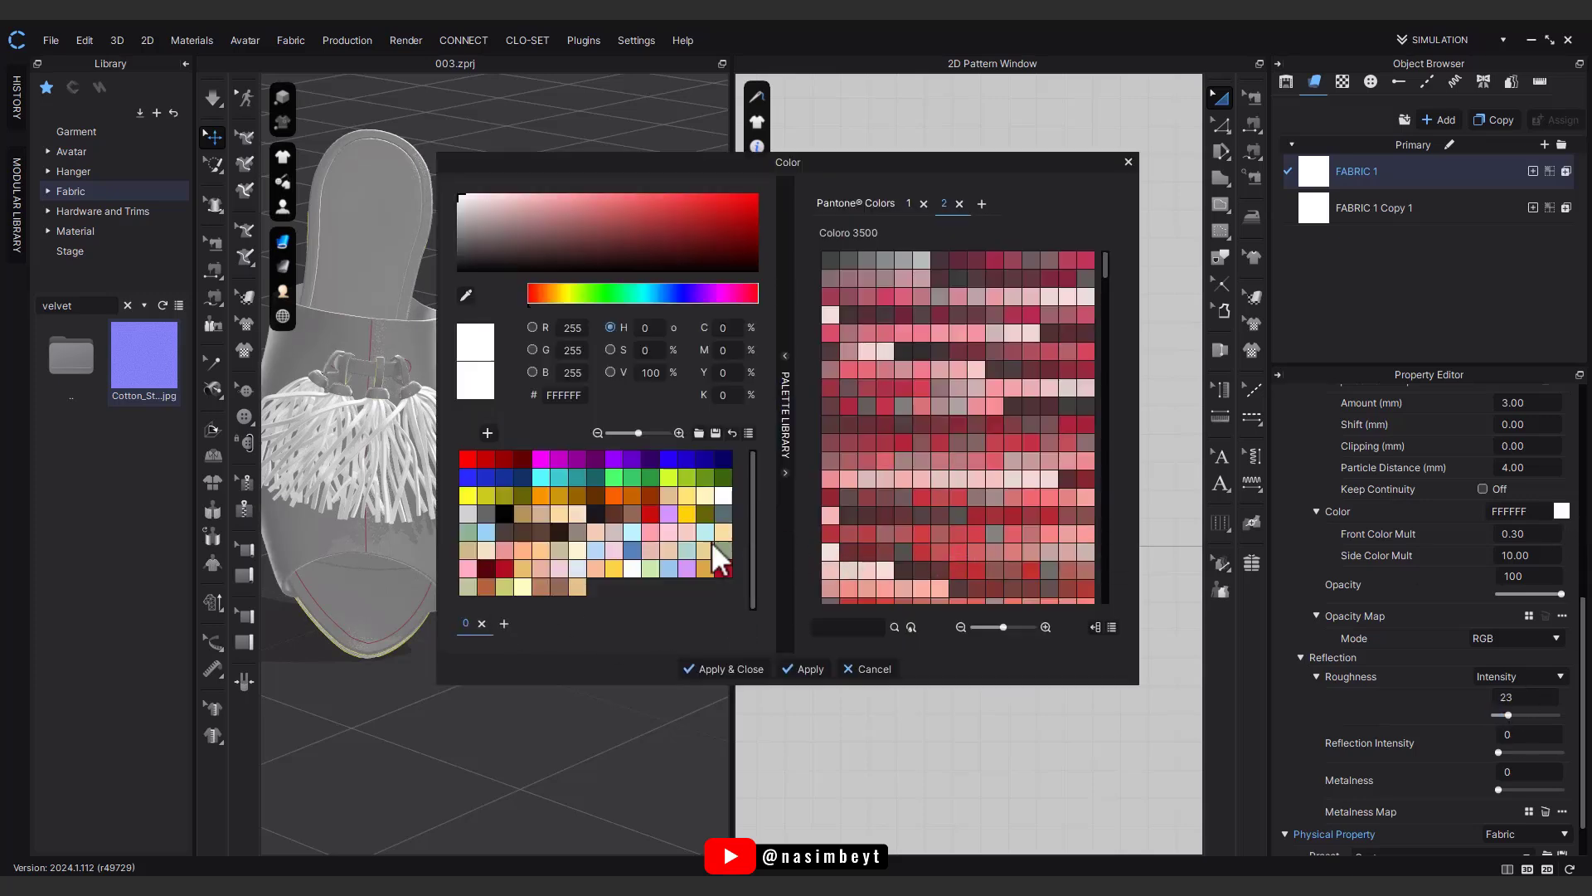
pyautogui.click(668, 518)
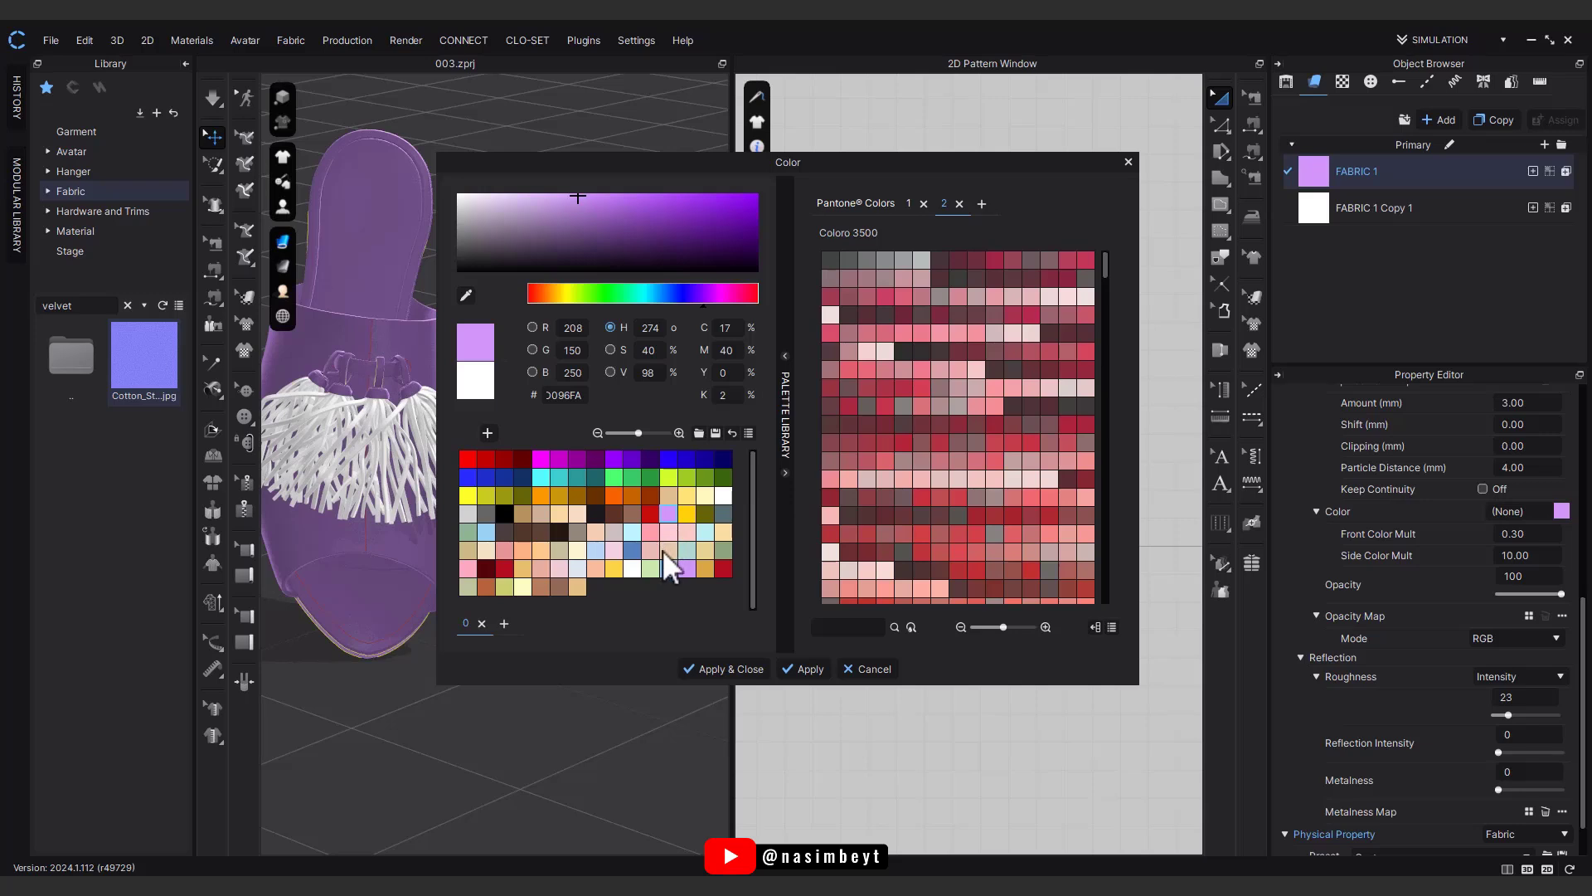
pyautogui.click(541, 570)
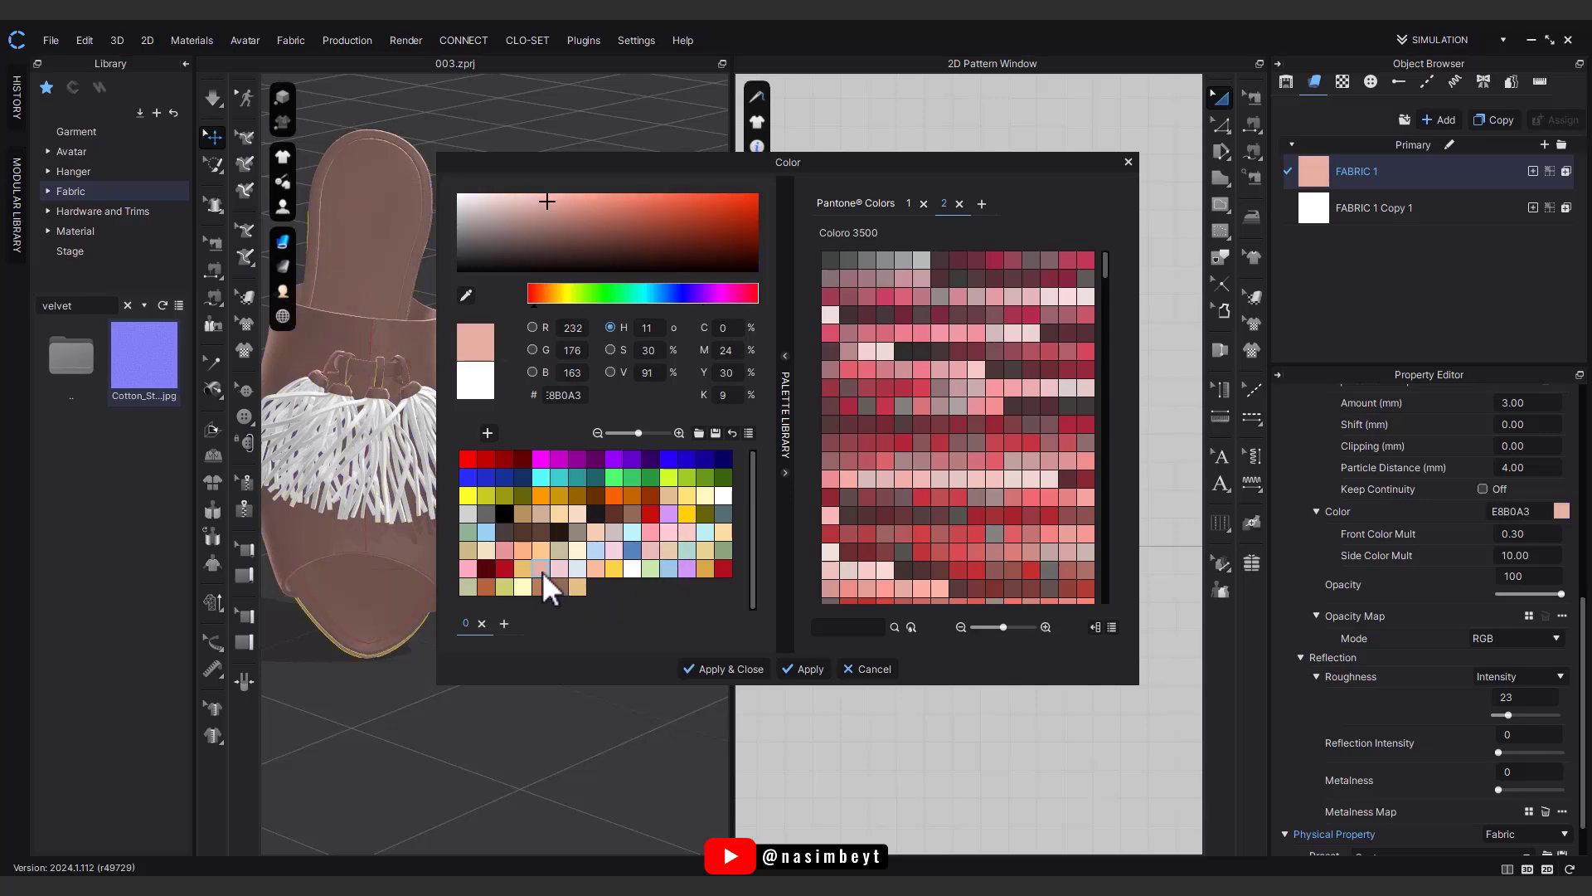
pyautogui.click(671, 519)
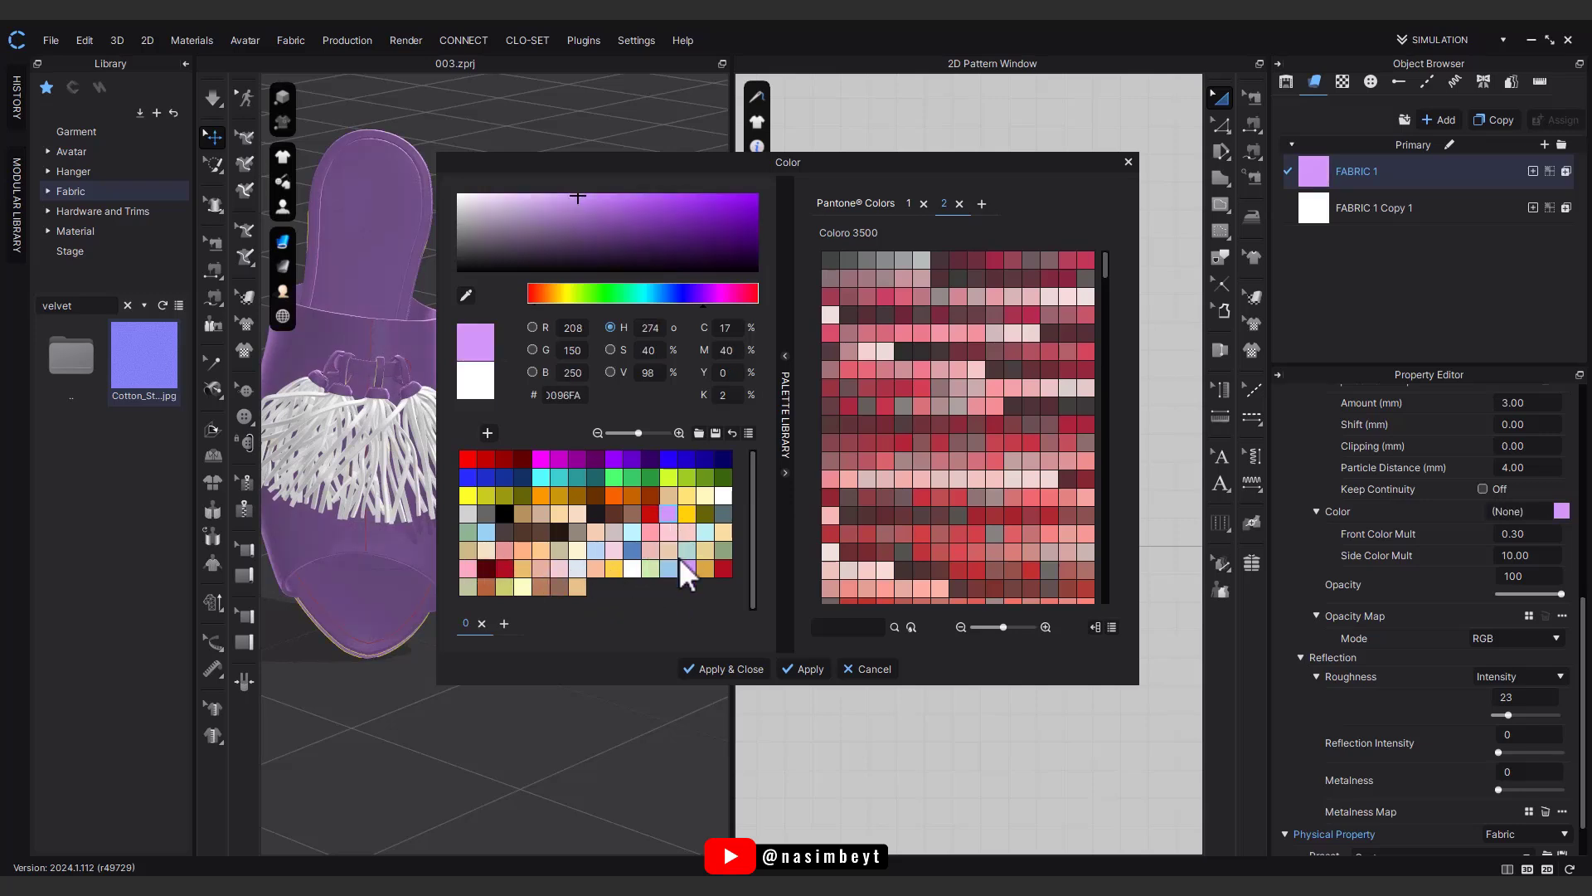
pyautogui.click(534, 198)
pyautogui.moveTo(534, 197); pyautogui.dragTo(530, 184)
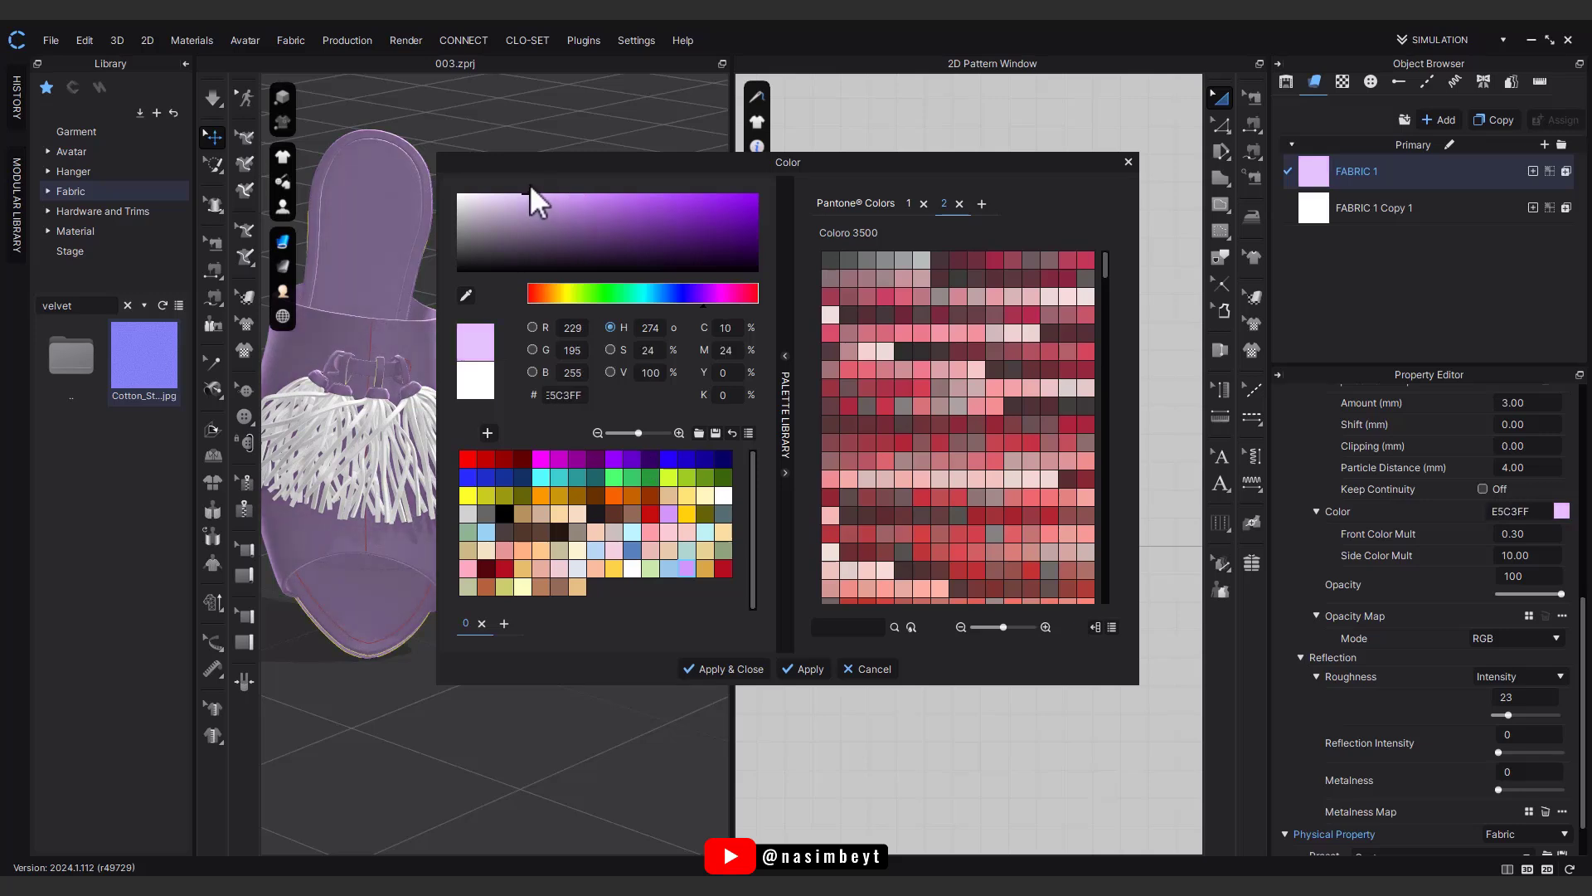
pyautogui.click(745, 668)
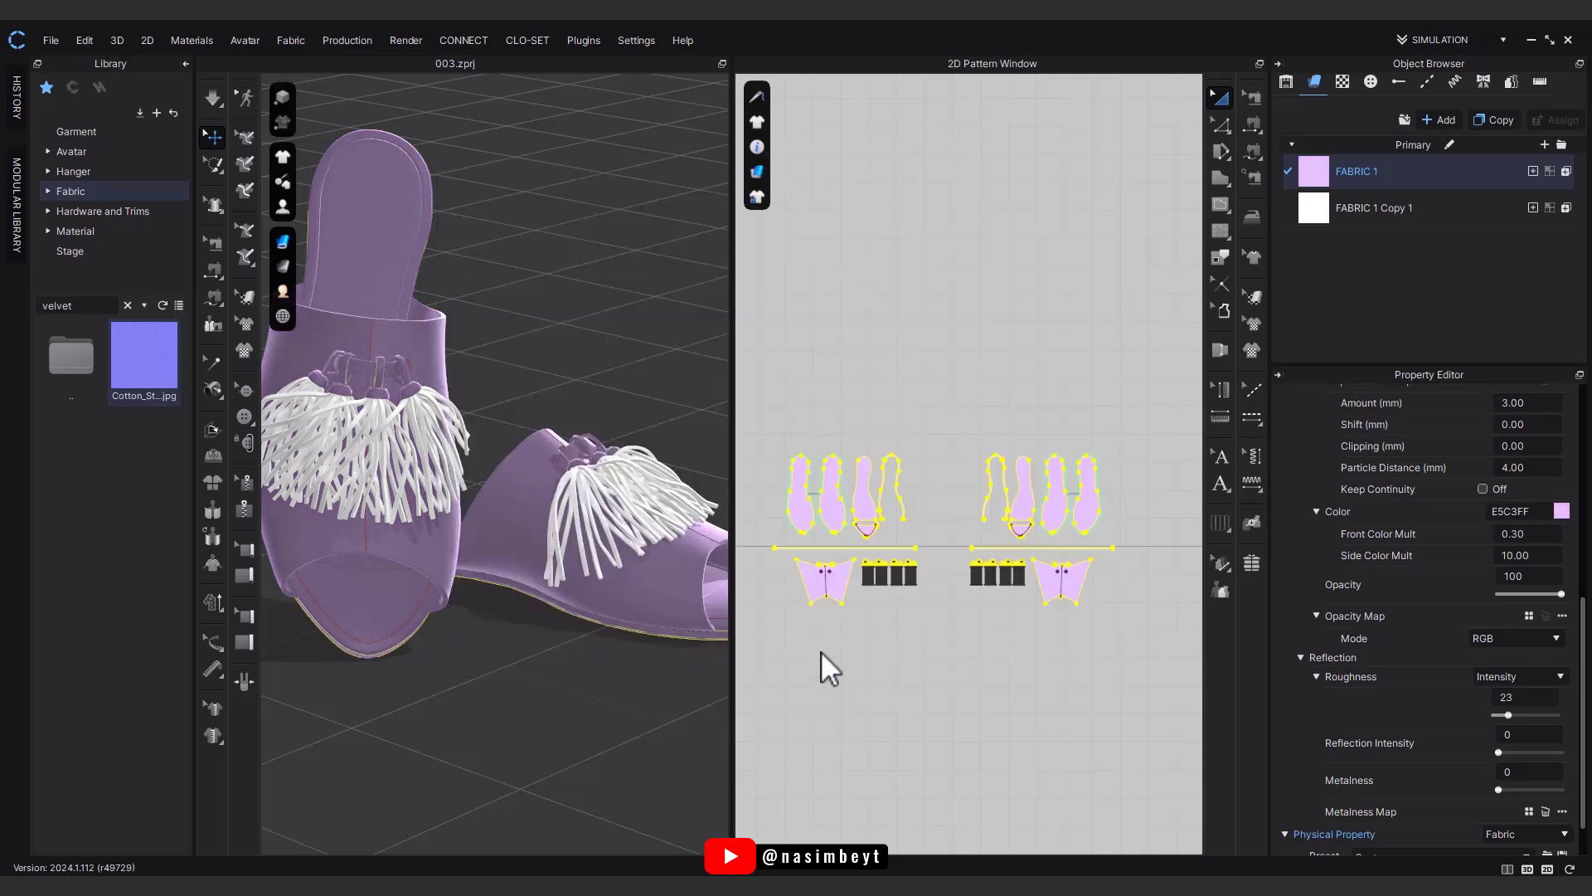
# Step: Hide the library, deselect the fabric and open the Render window
pyautogui.click(185, 63)
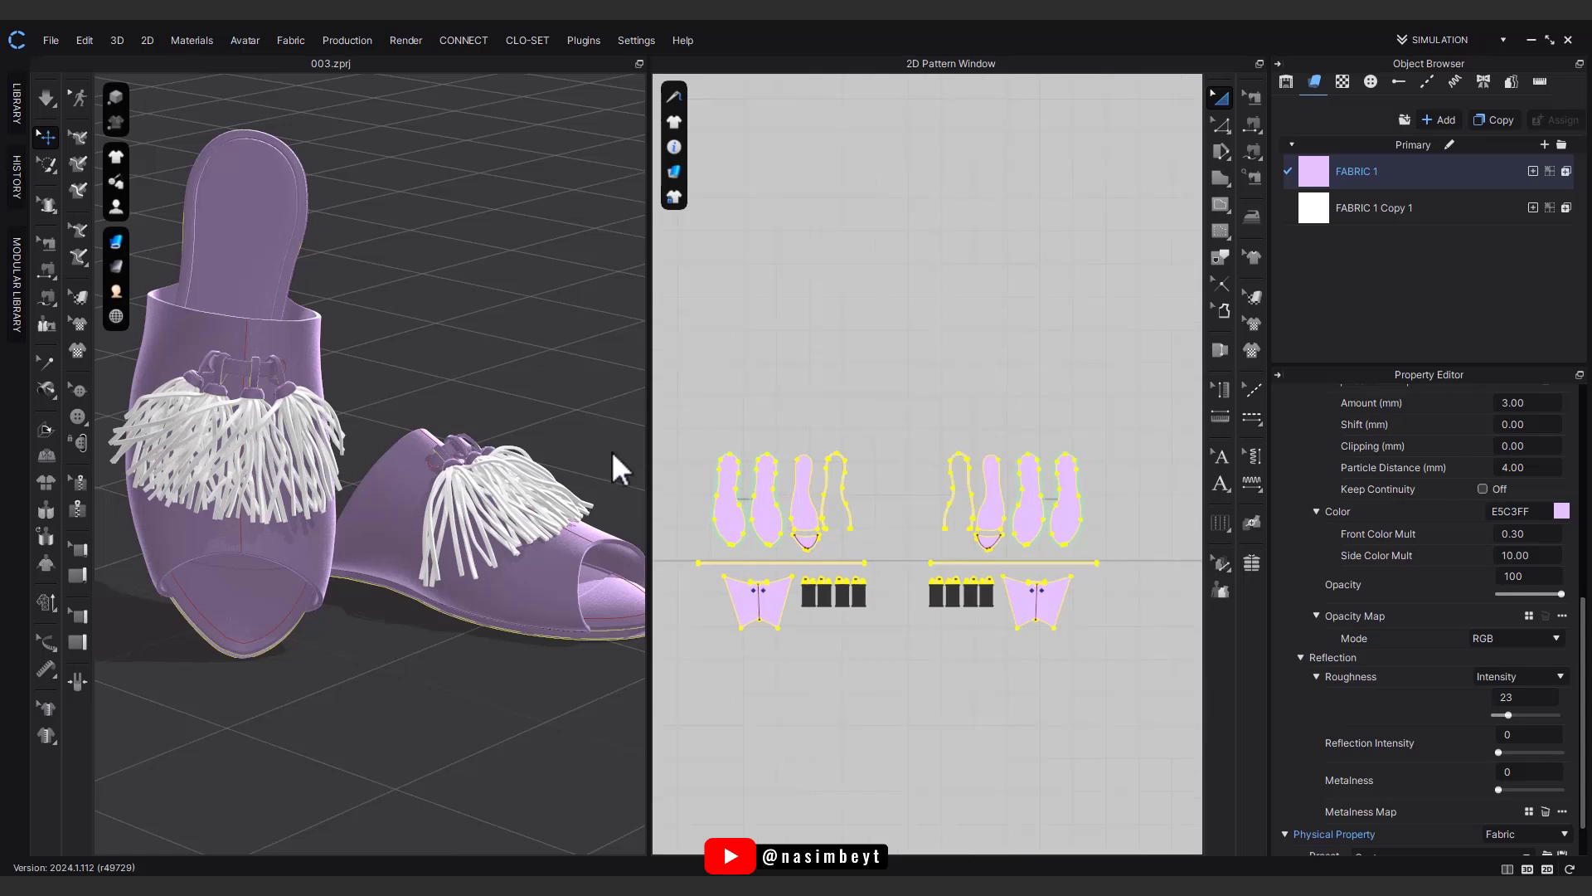
pyautogui.click(870, 650)
pyautogui.click(405, 40)
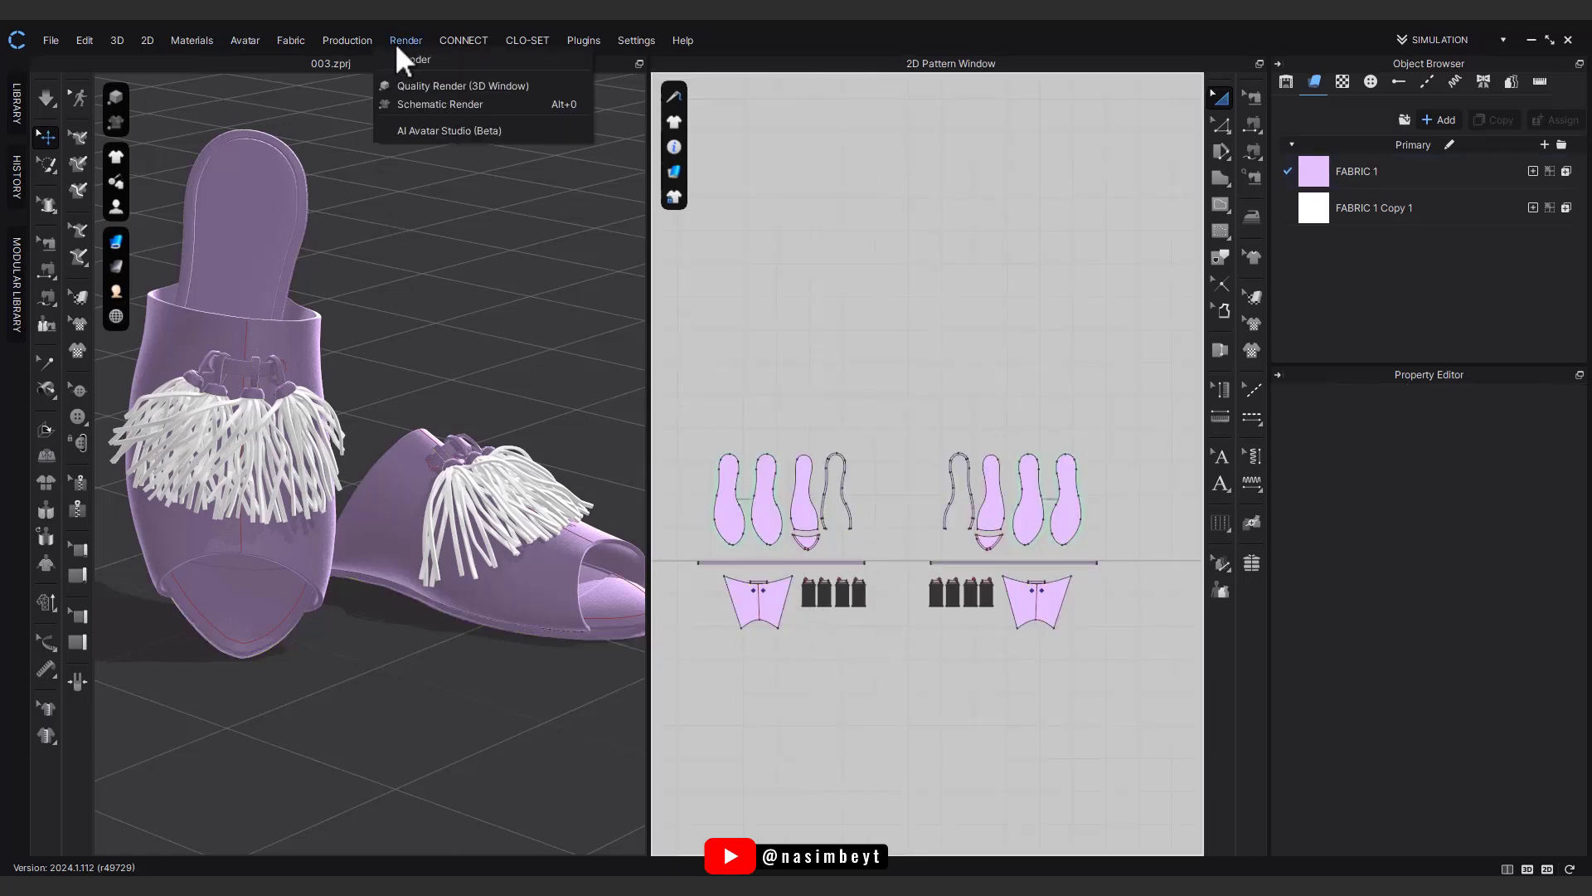
pyautogui.click(439, 80)
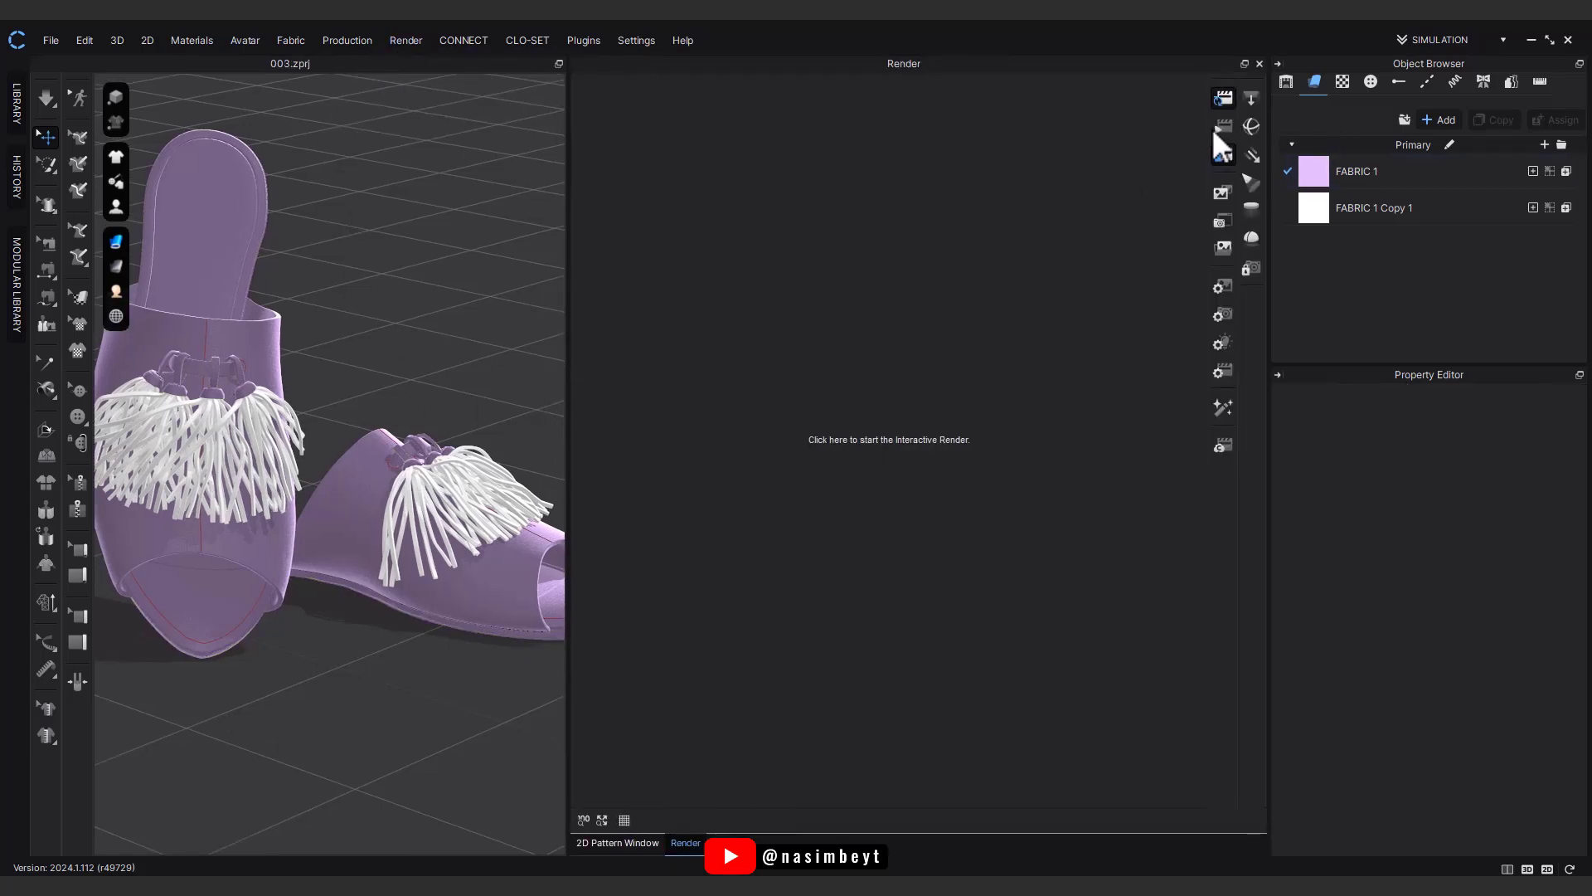
# Step: Start the interactive render and change FABRIC 1's material type to Fabric_Silk/Satin
pyautogui.click(1213, 133)
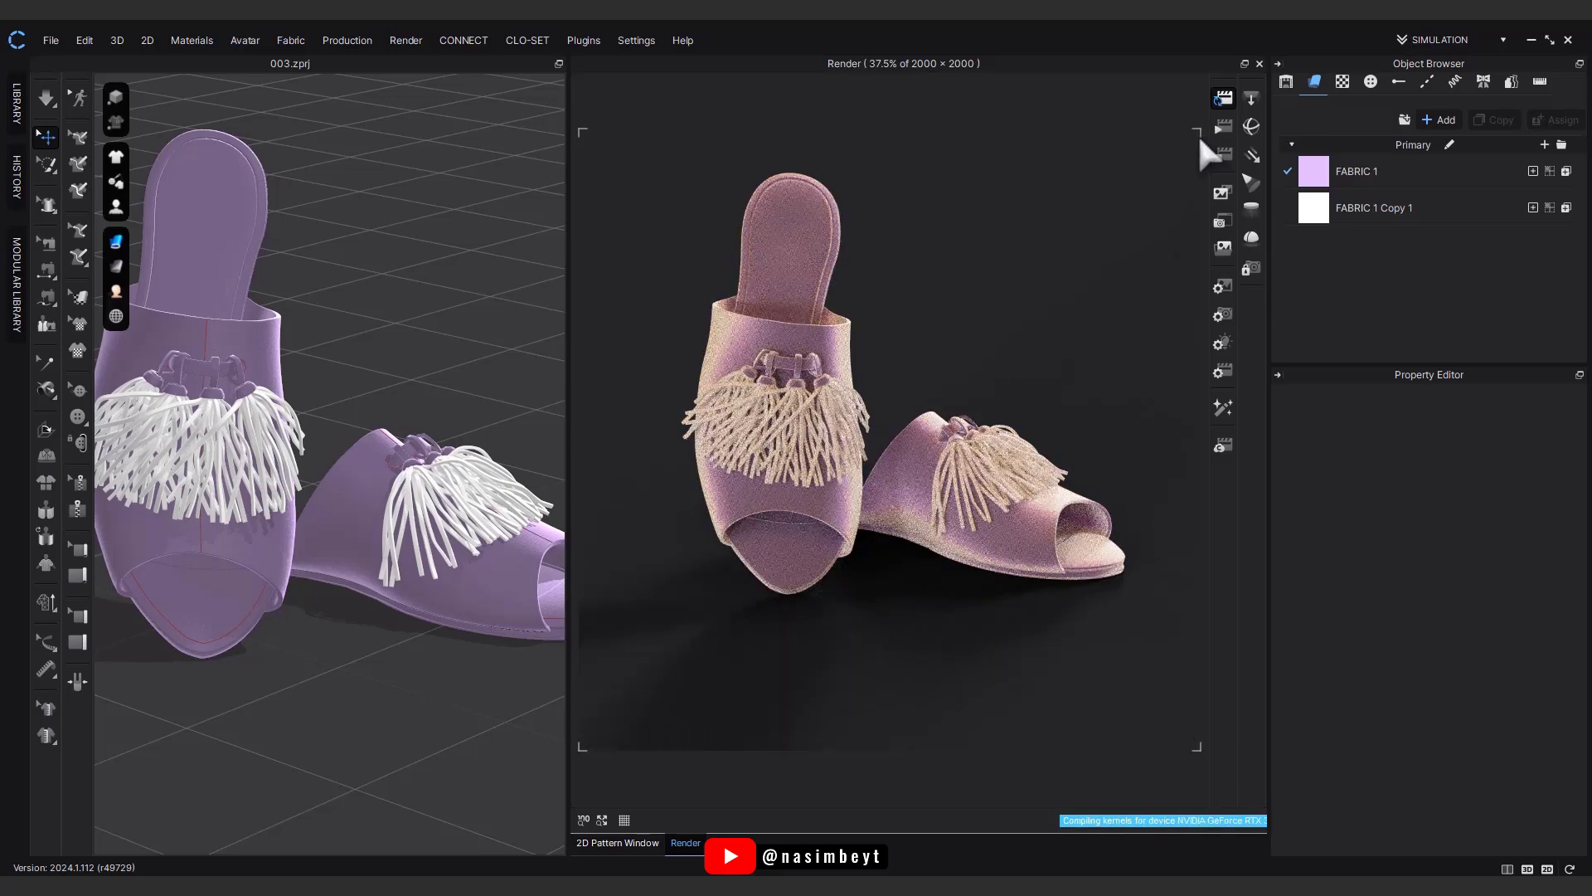
pyautogui.click(1360, 176)
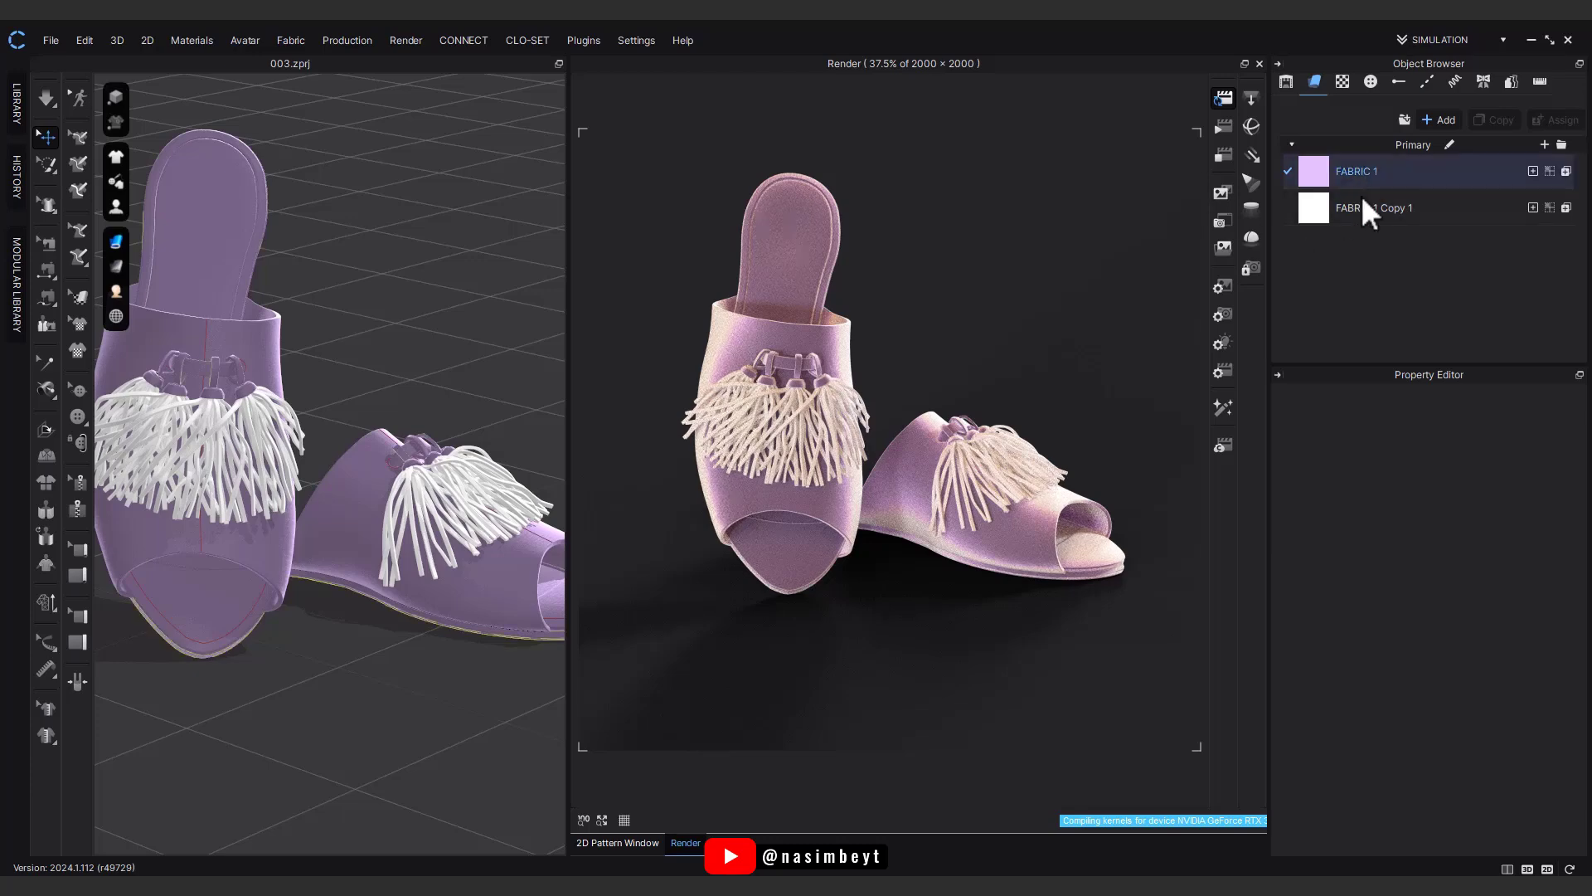
pyautogui.click(1461, 516)
pyautogui.scroll(2, 1463, 525)
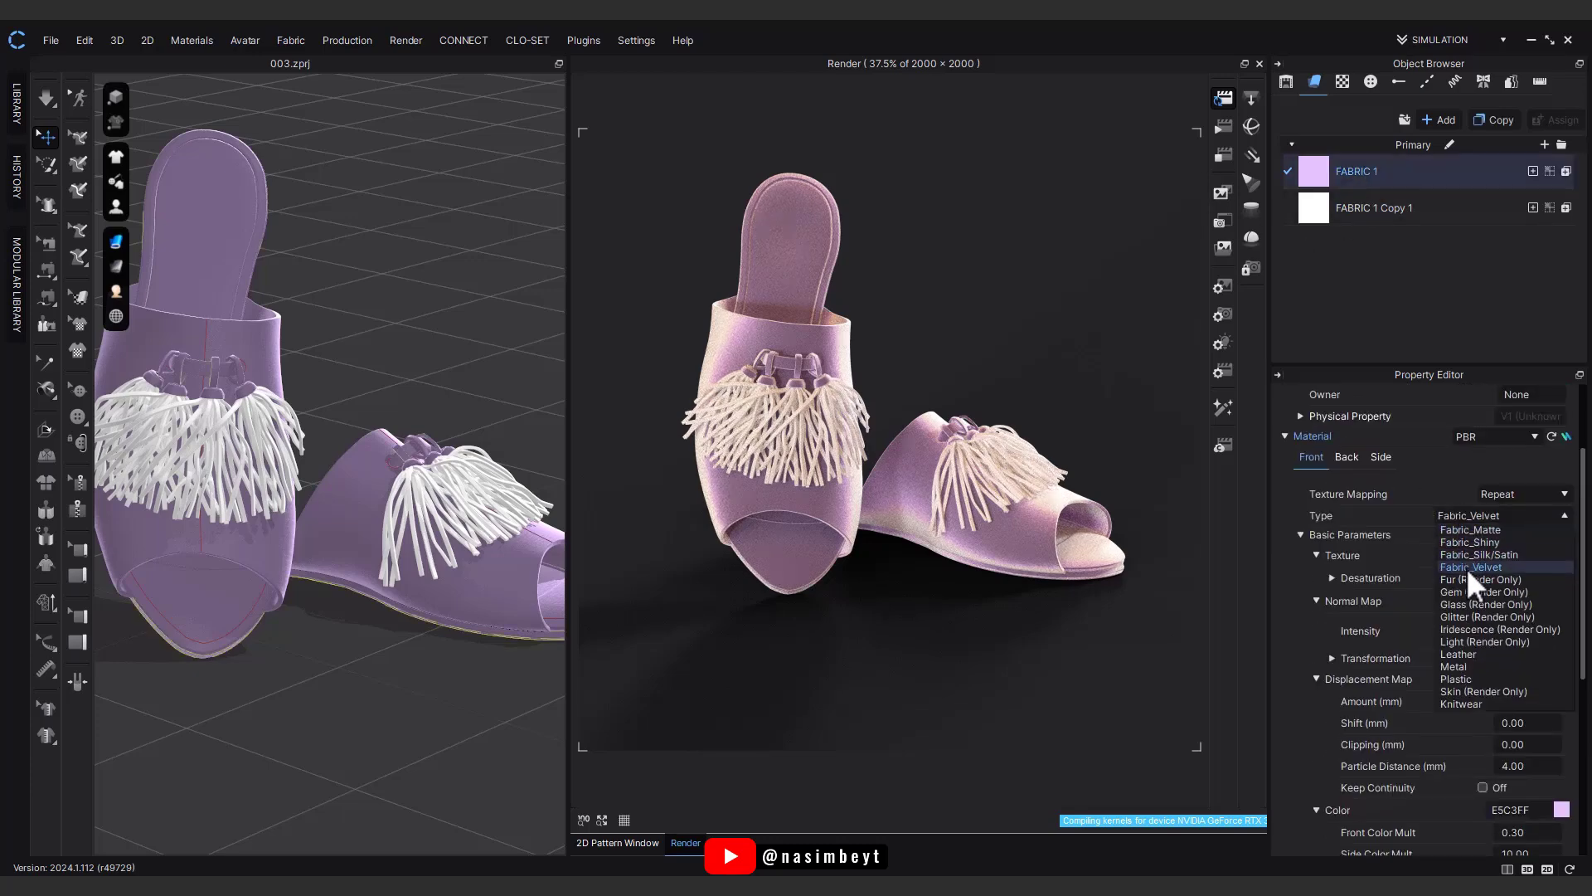
pyautogui.click(1468, 558)
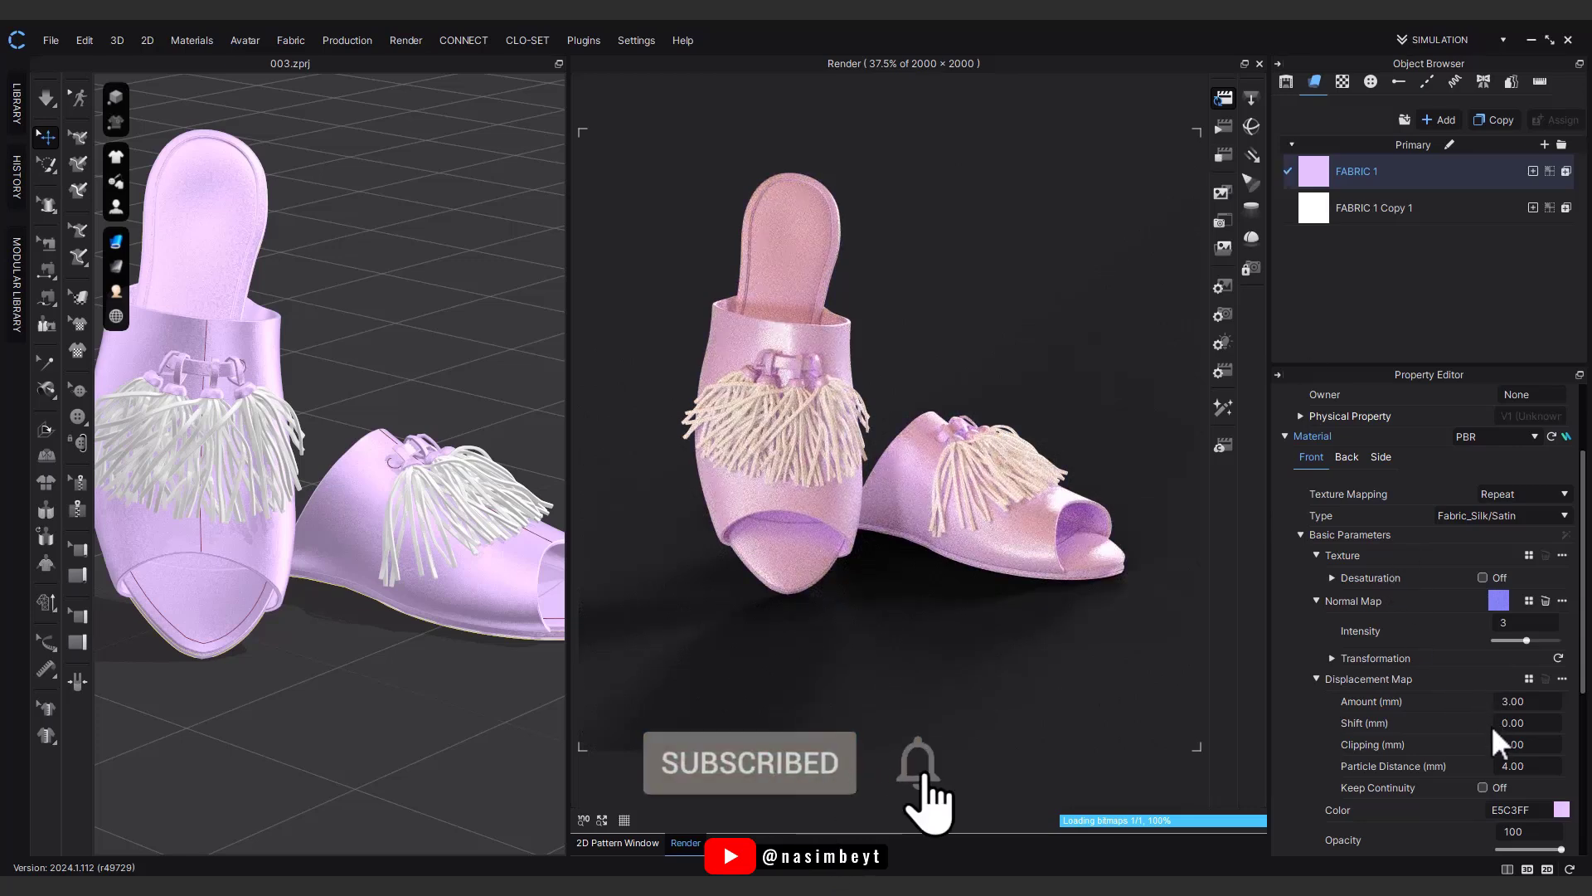
# Step: Set FABRIC 1's color to the stronger lilac D096FA and its roughness intensity to 29
pyautogui.click(1562, 809)
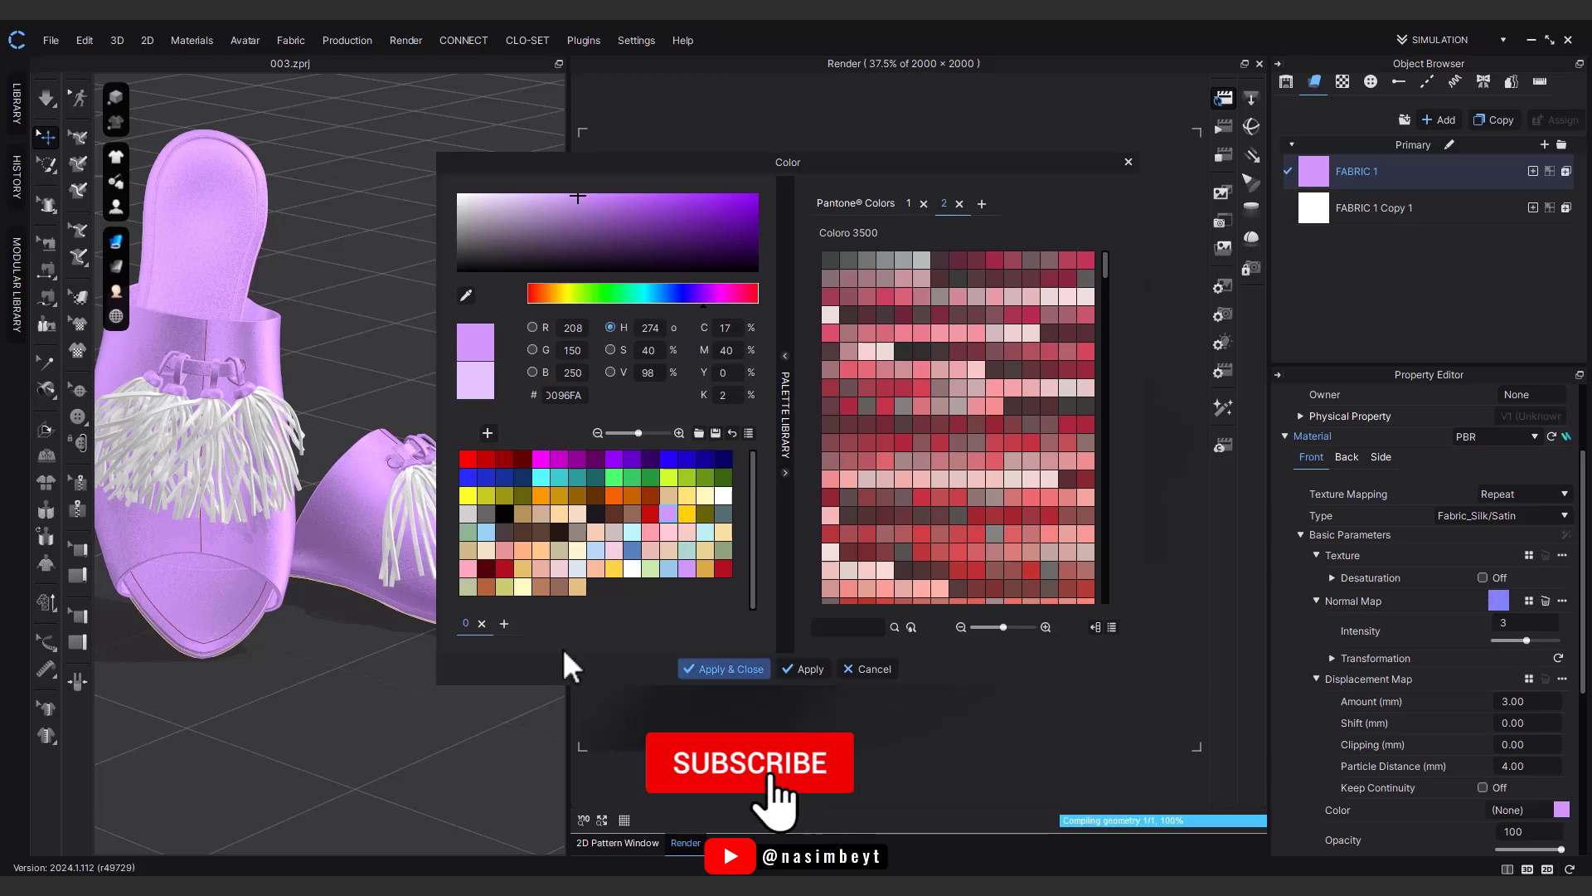
pyautogui.click(723, 669)
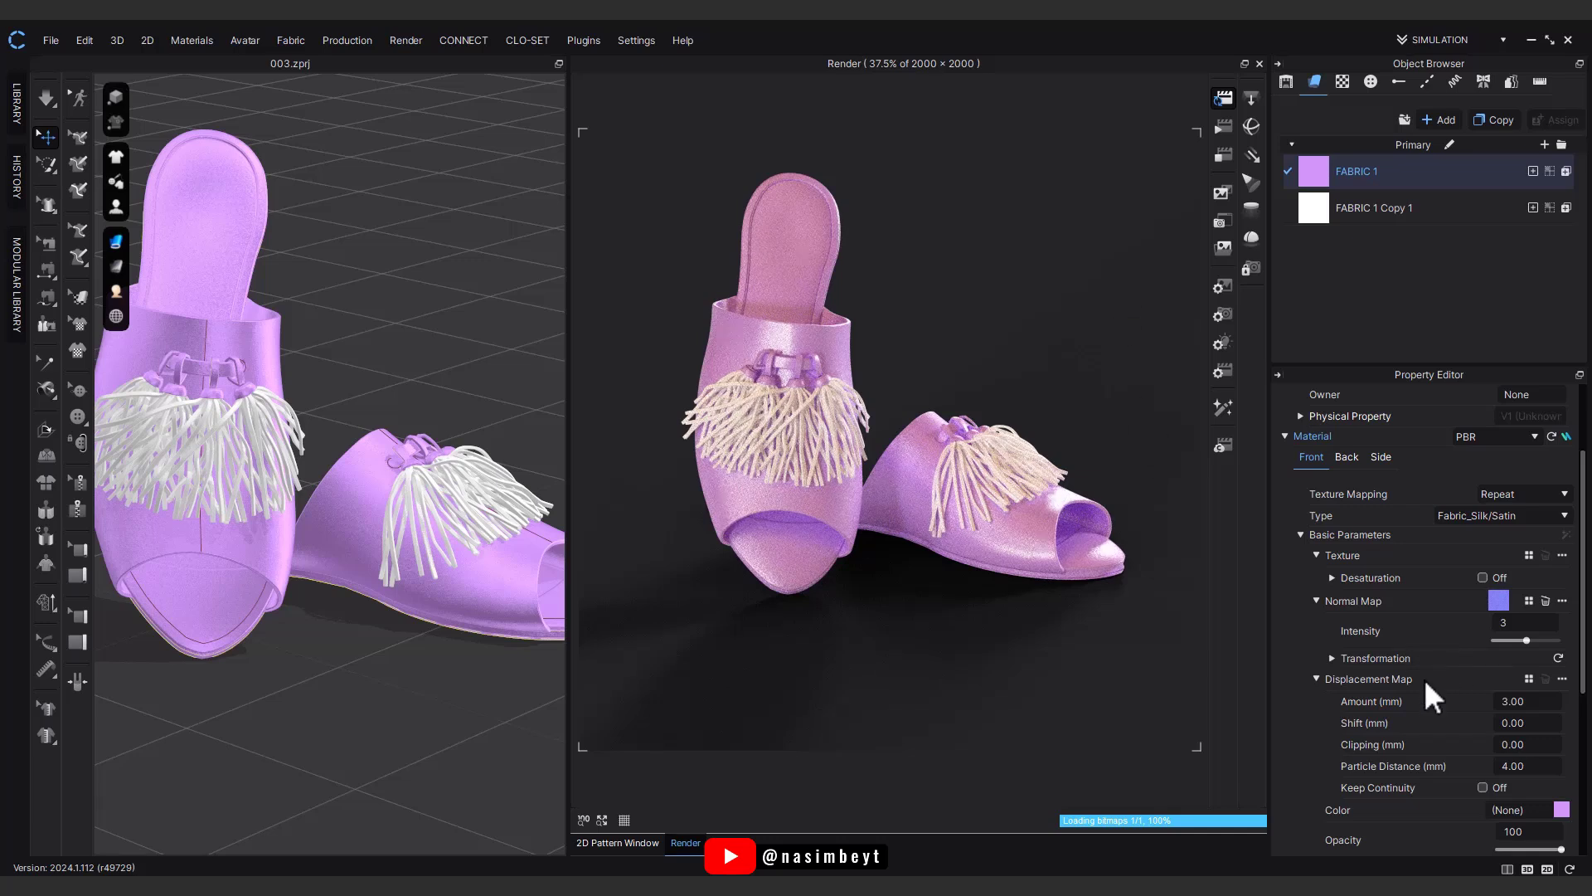
pyautogui.scroll(-6, 1425, 680)
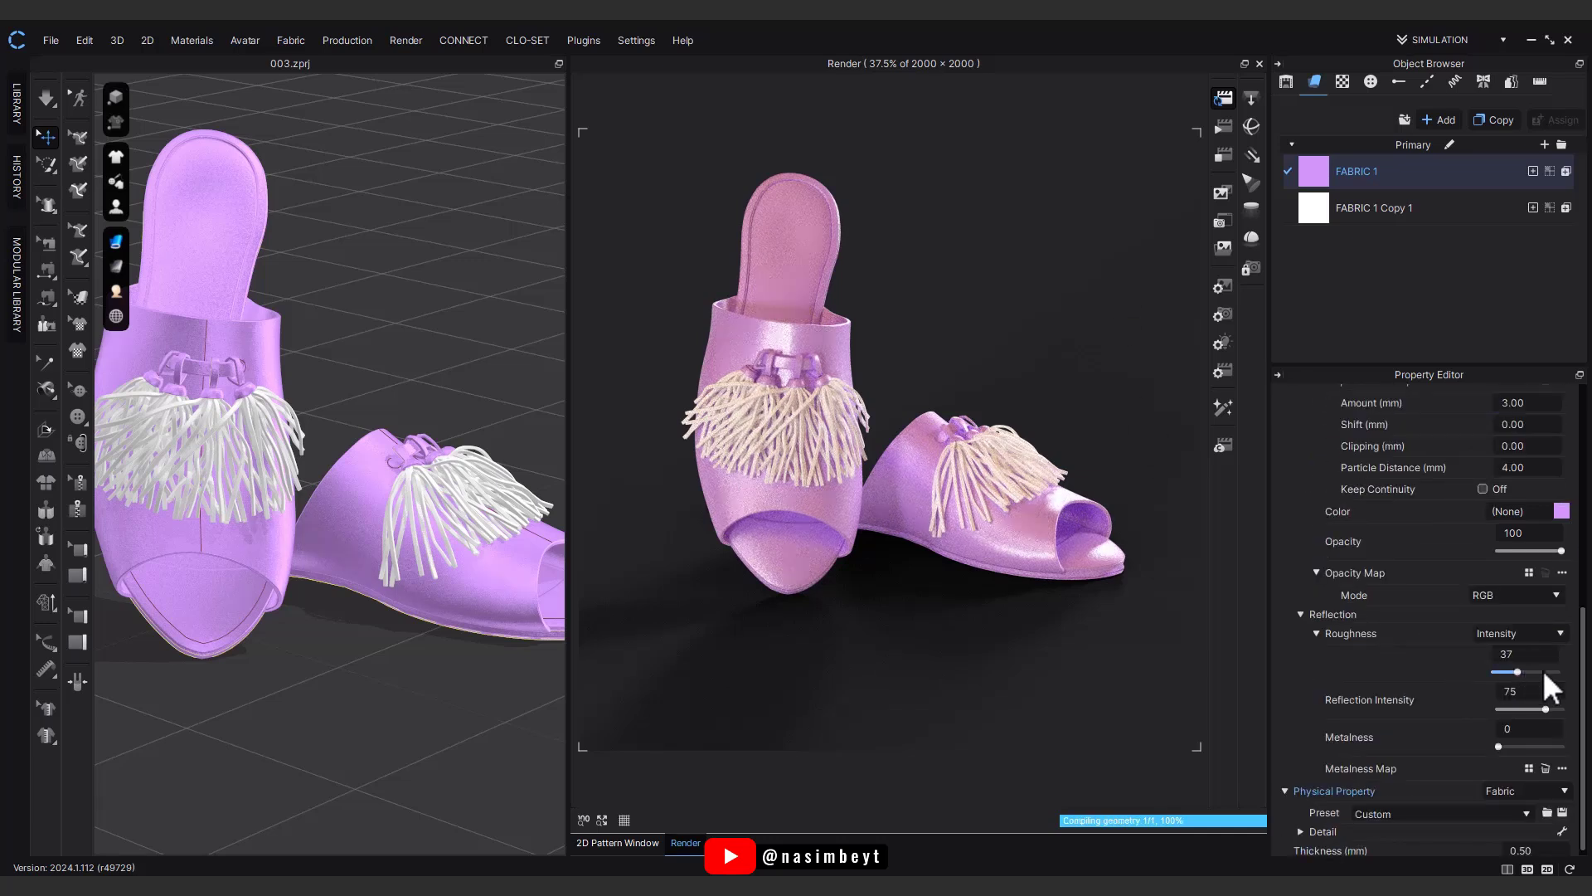
pyautogui.moveTo(1520, 670); pyautogui.dragTo(1545, 671)
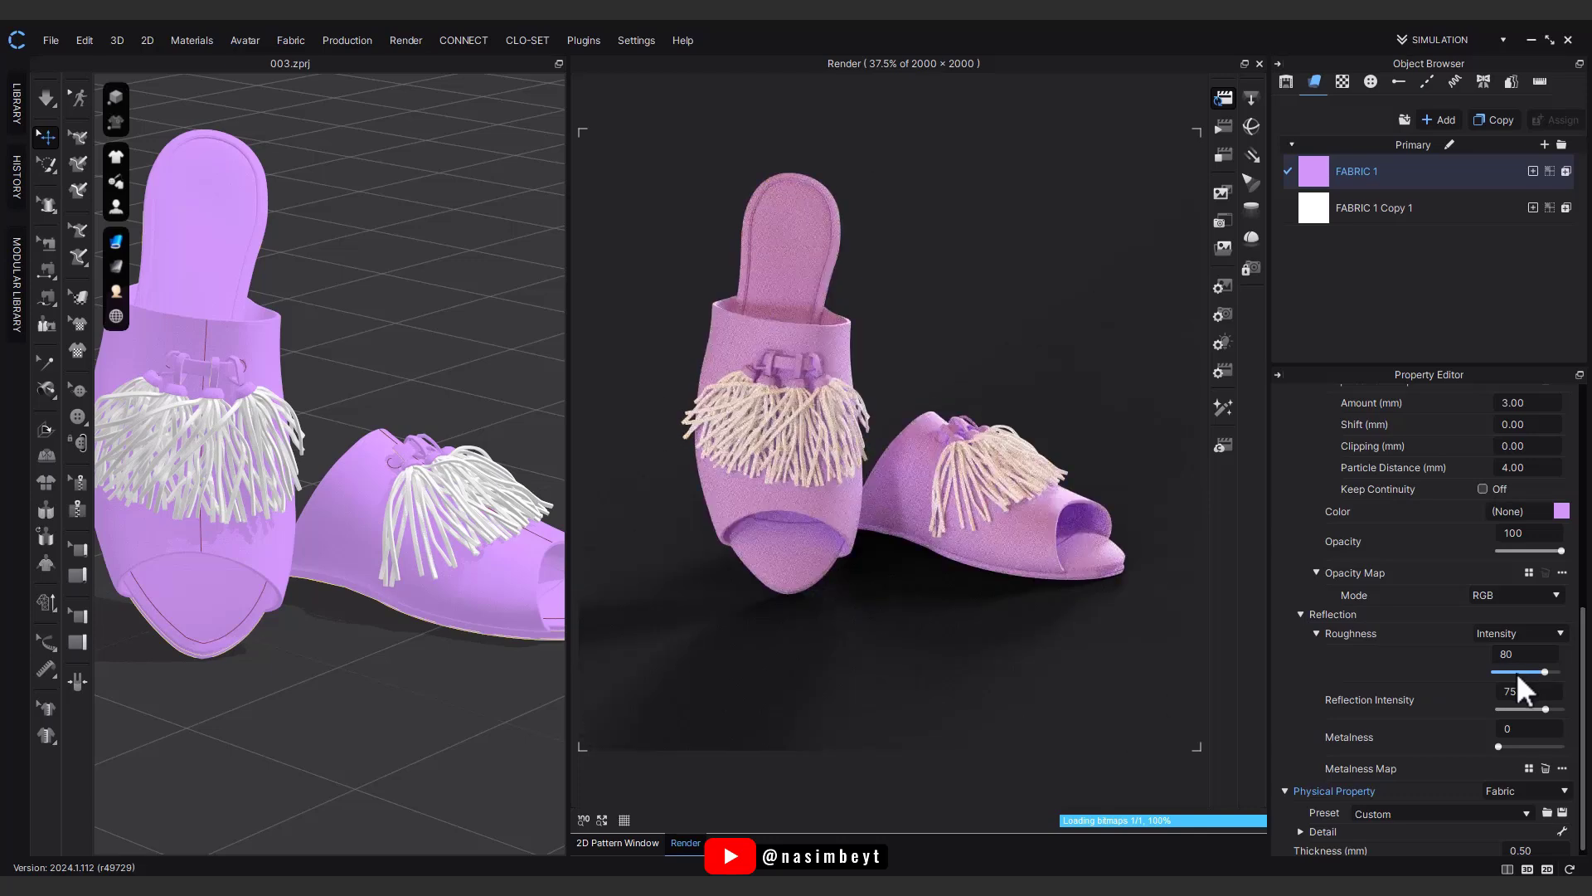
pyautogui.moveTo(1542, 671); pyautogui.dragTo(1511, 672)
# Step: Stop the interactive render and duplicate the lilac FABRIC 1, keeping the original fabric selected
pyautogui.click(1223, 98)
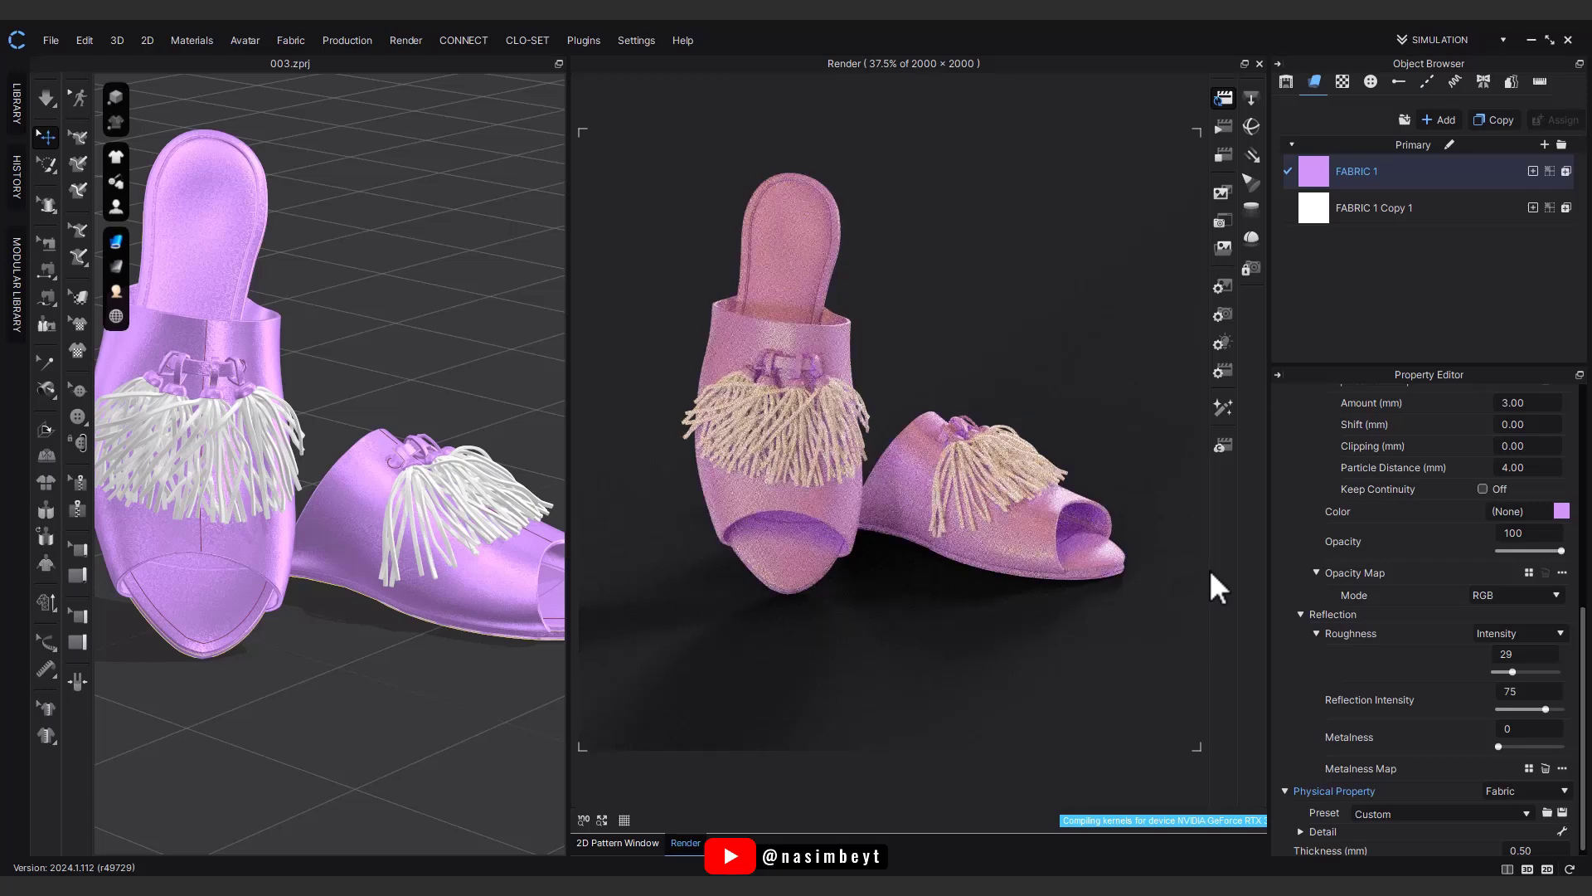
pyautogui.click(1223, 154)
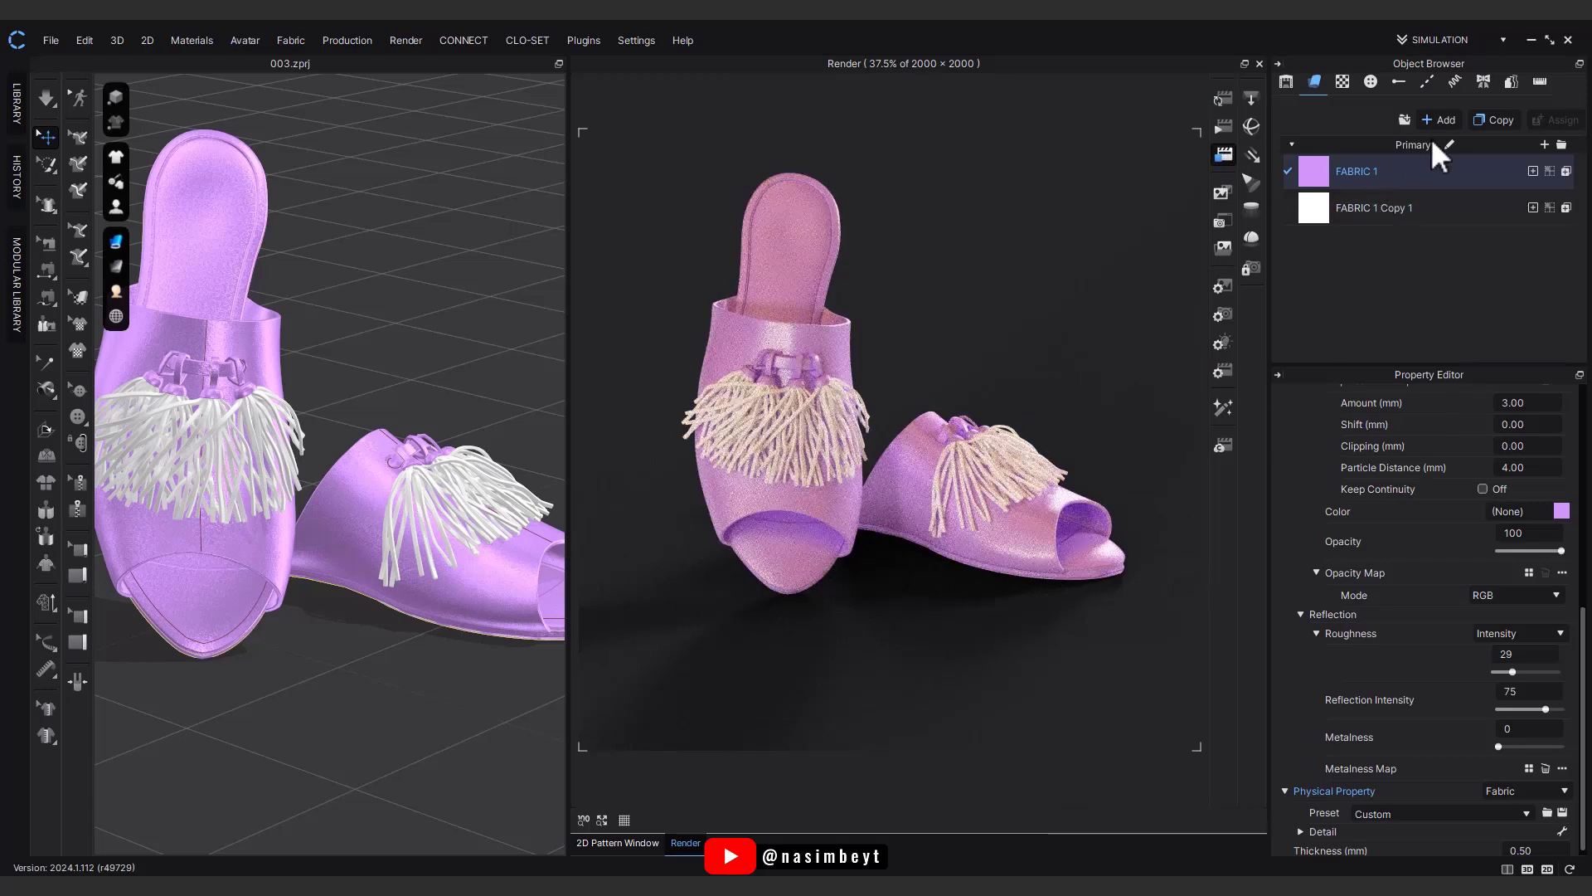
pyautogui.click(1491, 123)
pyautogui.click(1417, 168)
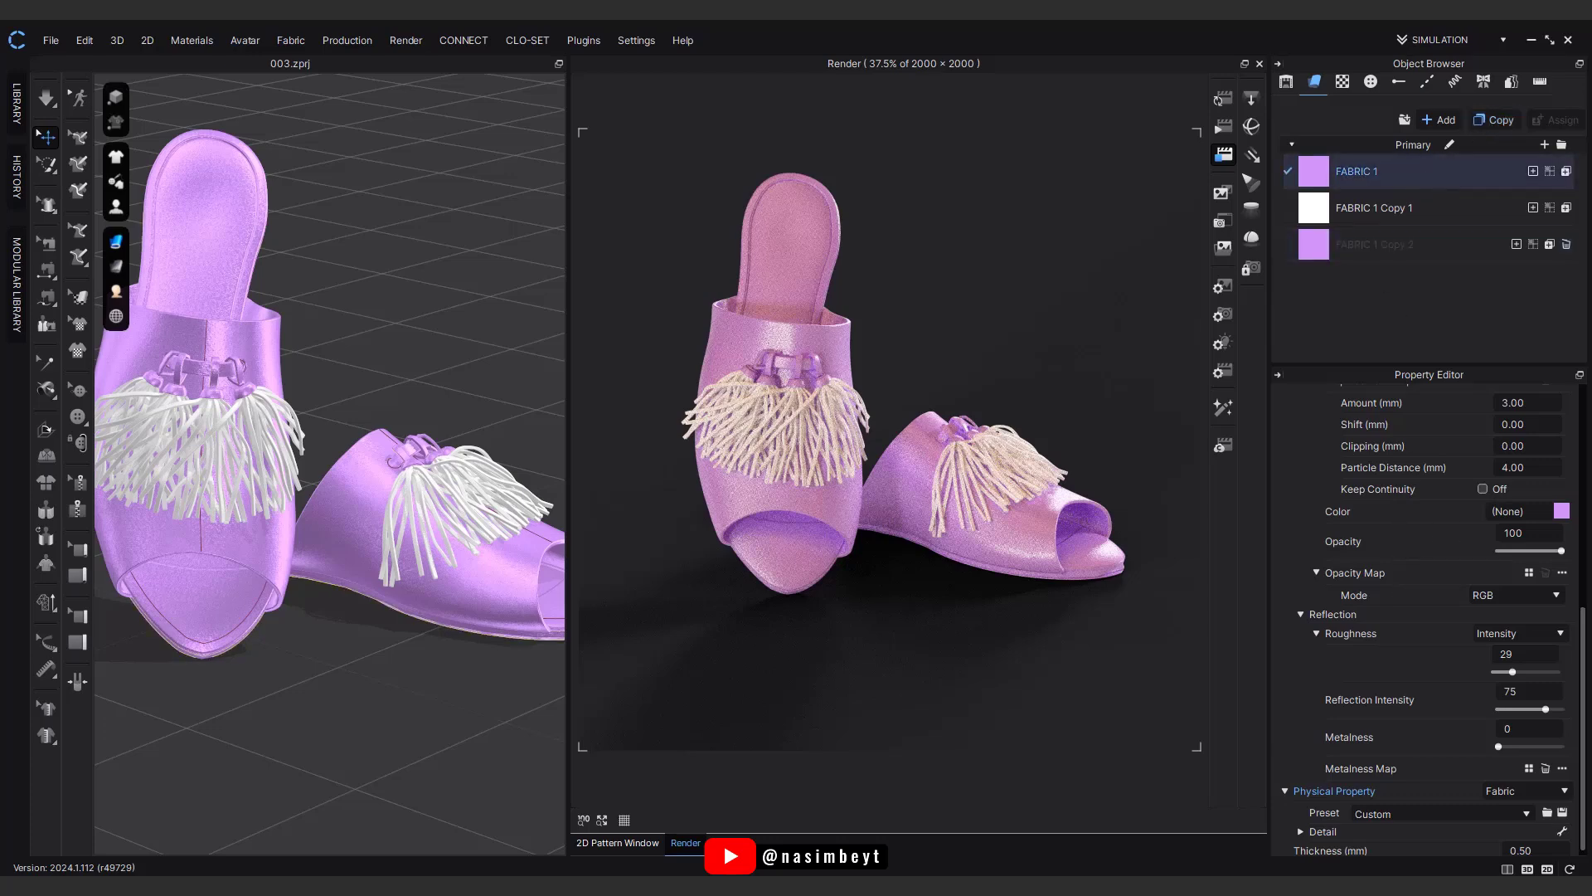
# Step: Change FABRIC 1's color to the rose pink C36585 from the Coloro palette
pyautogui.click(1562, 511)
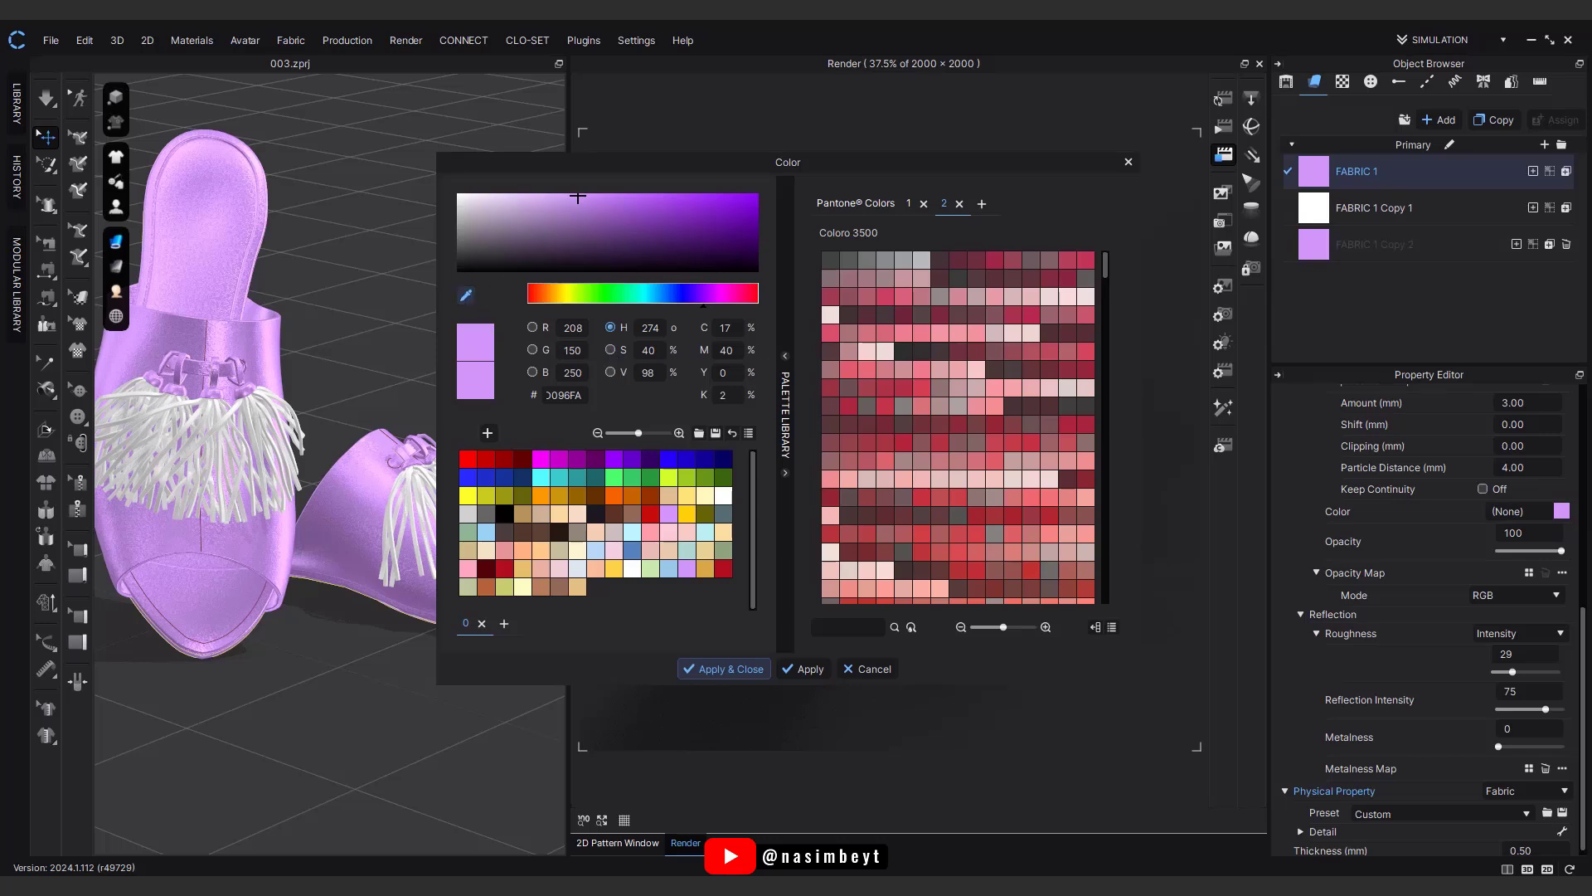
pyautogui.click(867, 296)
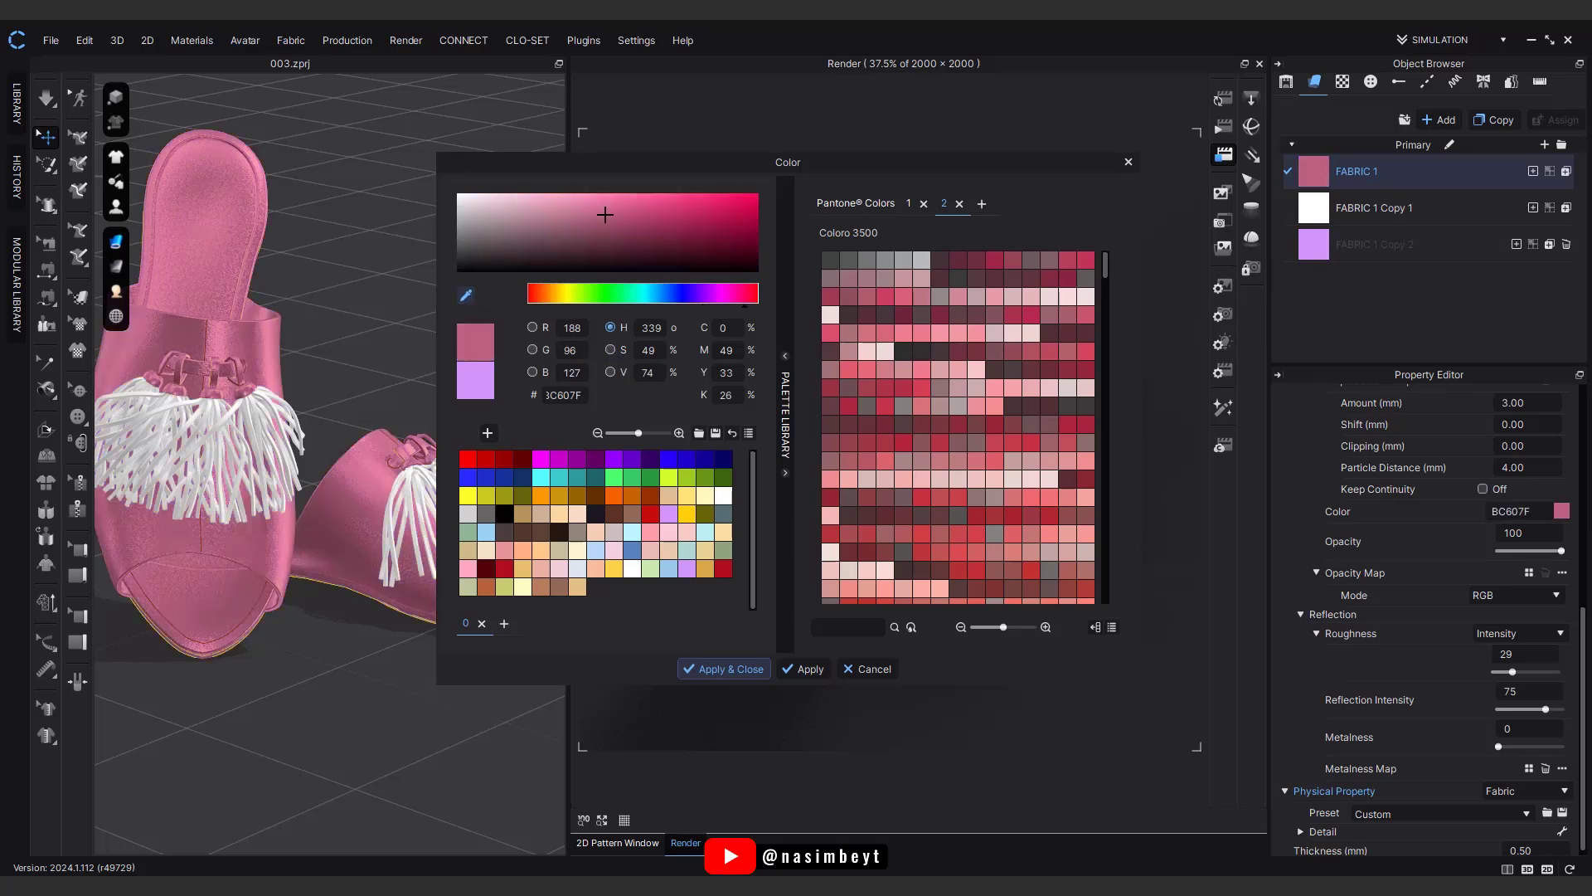
pyautogui.click(516, 196)
pyautogui.click(903, 296)
pyautogui.click(720, 670)
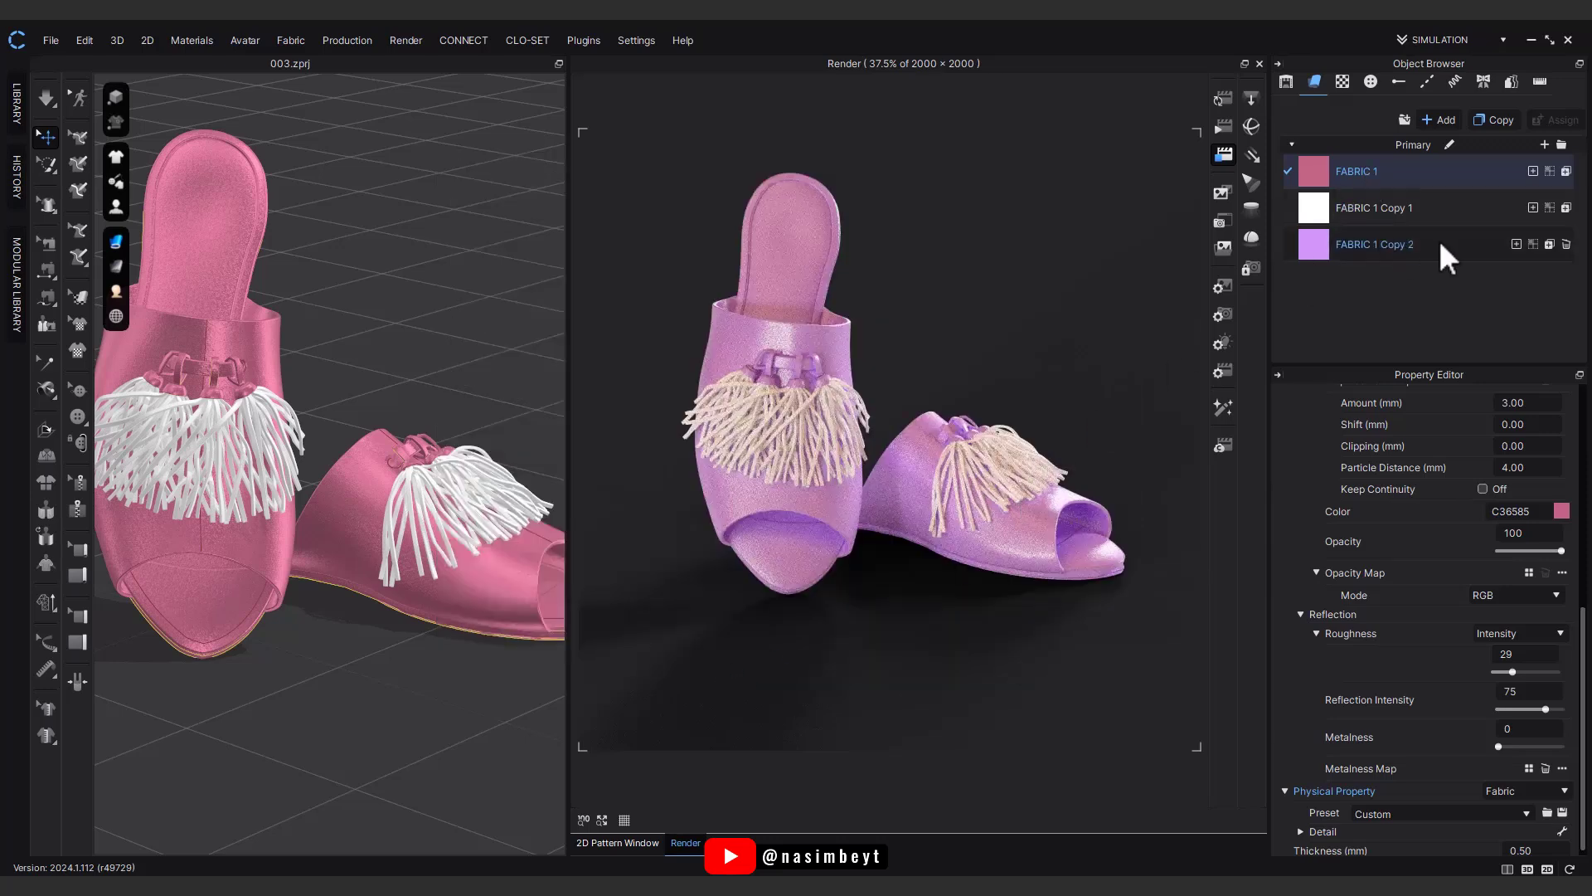
# Step: Return to the 2D patterns and duplicate the rose pink FABRIC 1
pyautogui.click(609, 843)
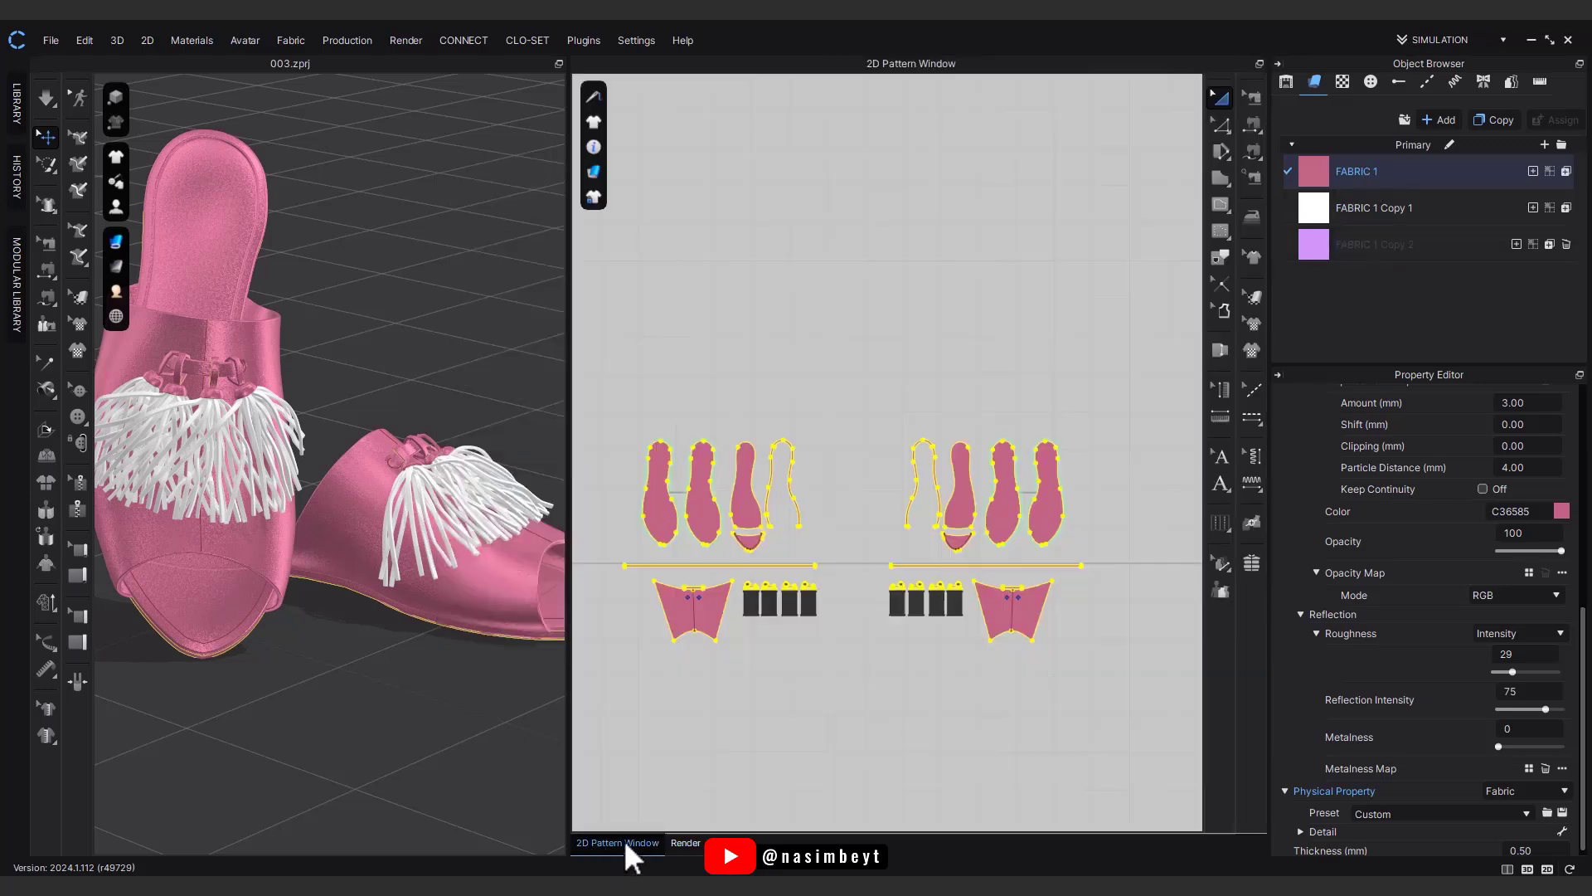
pyautogui.click(1398, 174)
pyautogui.click(1493, 120)
pyautogui.click(1165, 390)
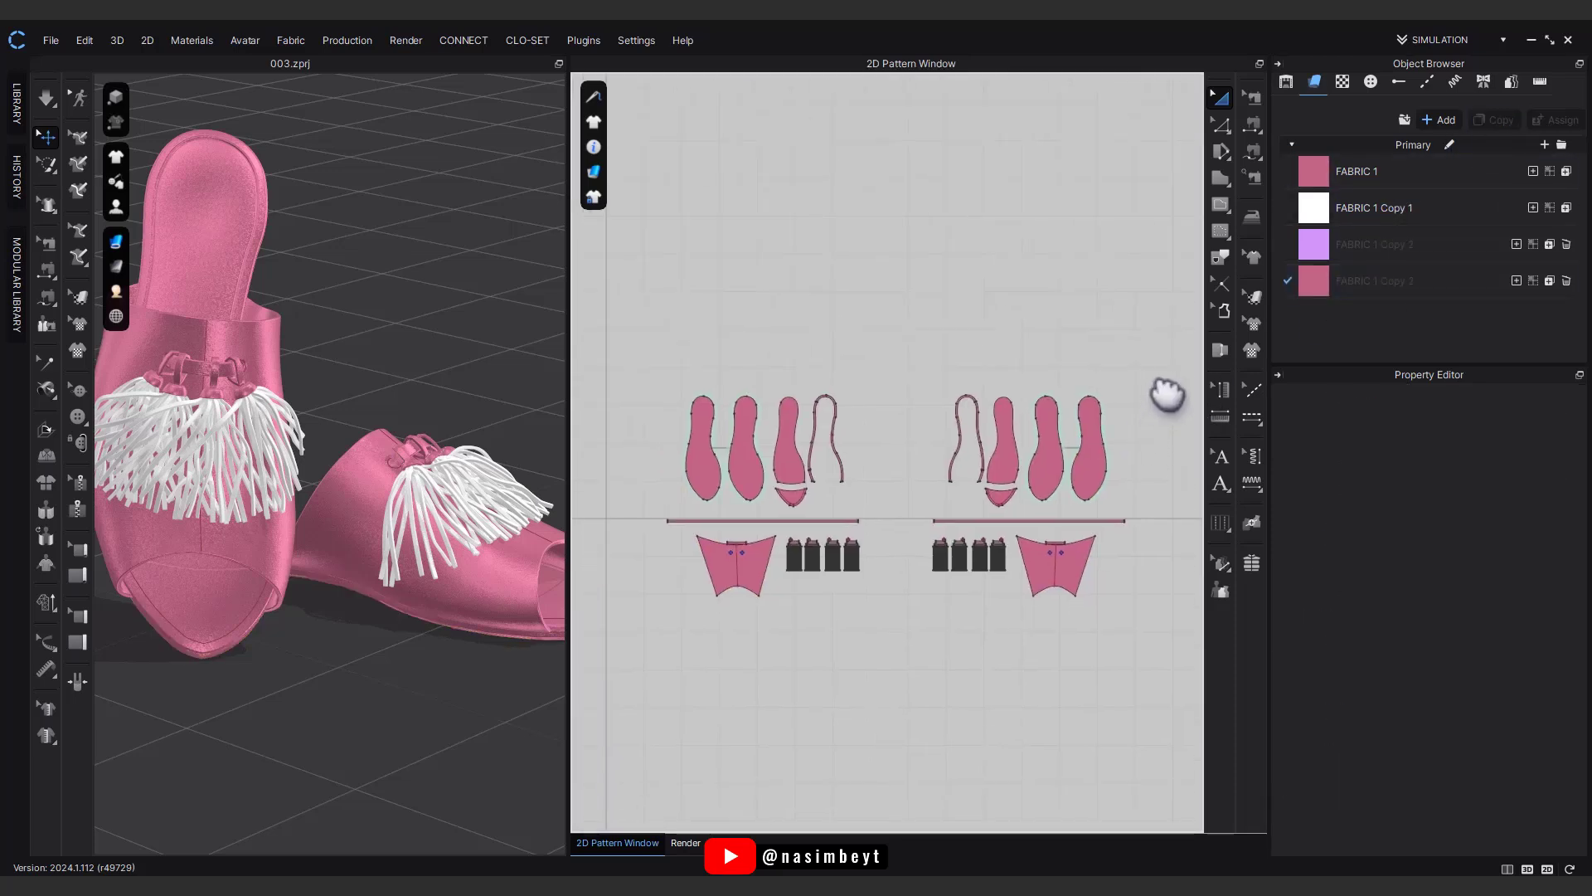
# Step: Select the sole and insole patterns and the long strips of both shoes and assign FABRIC 1 Copy 3 to them
pyautogui.moveTo(1159, 359); pyautogui.dragTo(1042, 524)
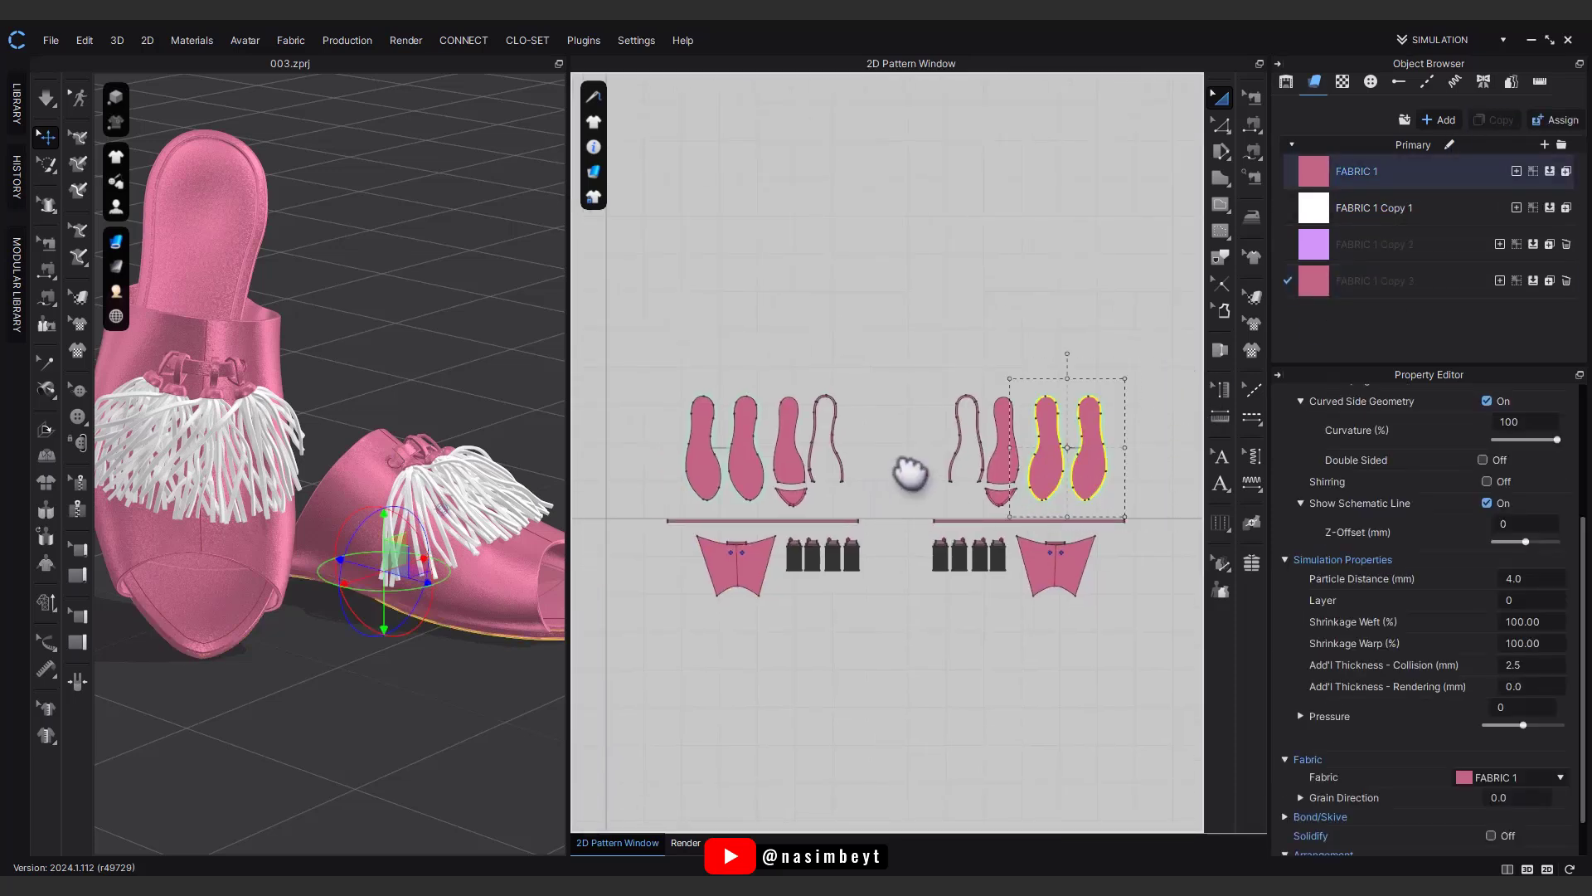
pyautogui.keyDown('shift'); pyautogui.click(999, 435); pyautogui.keyUp('shift')
pyautogui.keyDown('shift'); pyautogui.moveTo(807, 376); pyautogui.dragTo(692, 491); pyautogui.keyUp('shift')
pyautogui.keyDown('shift'); pyautogui.click(739, 475); pyautogui.keyUp('shift')
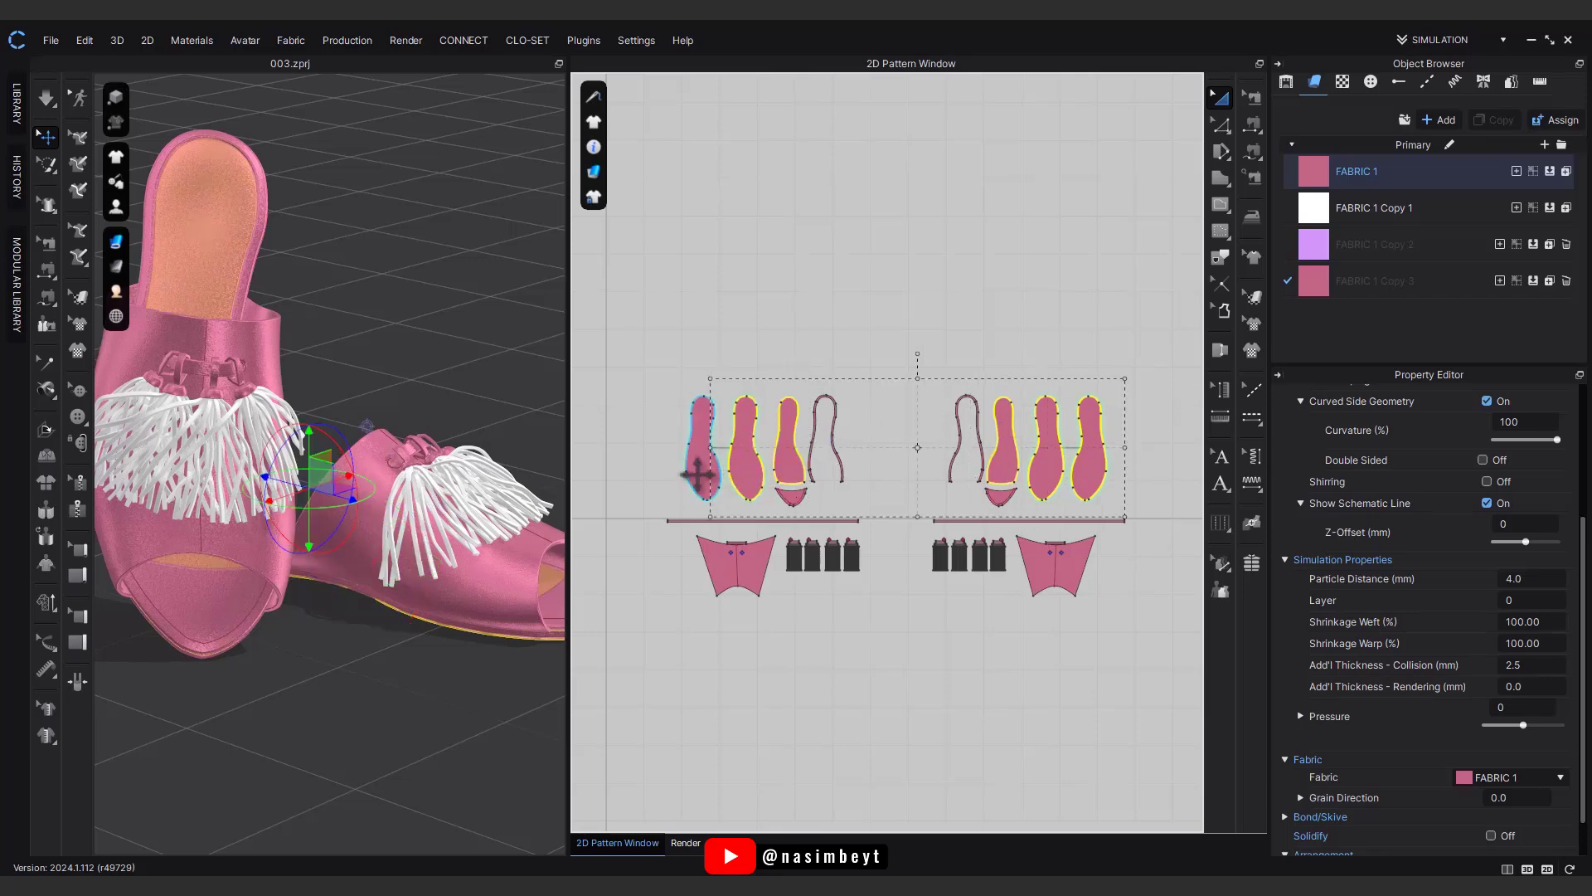
pyautogui.keyDown('shift'); pyautogui.click(697, 473); pyautogui.keyUp('shift')
pyautogui.keyDown('shift'); pyautogui.click(854, 520); pyautogui.keyUp('shift')
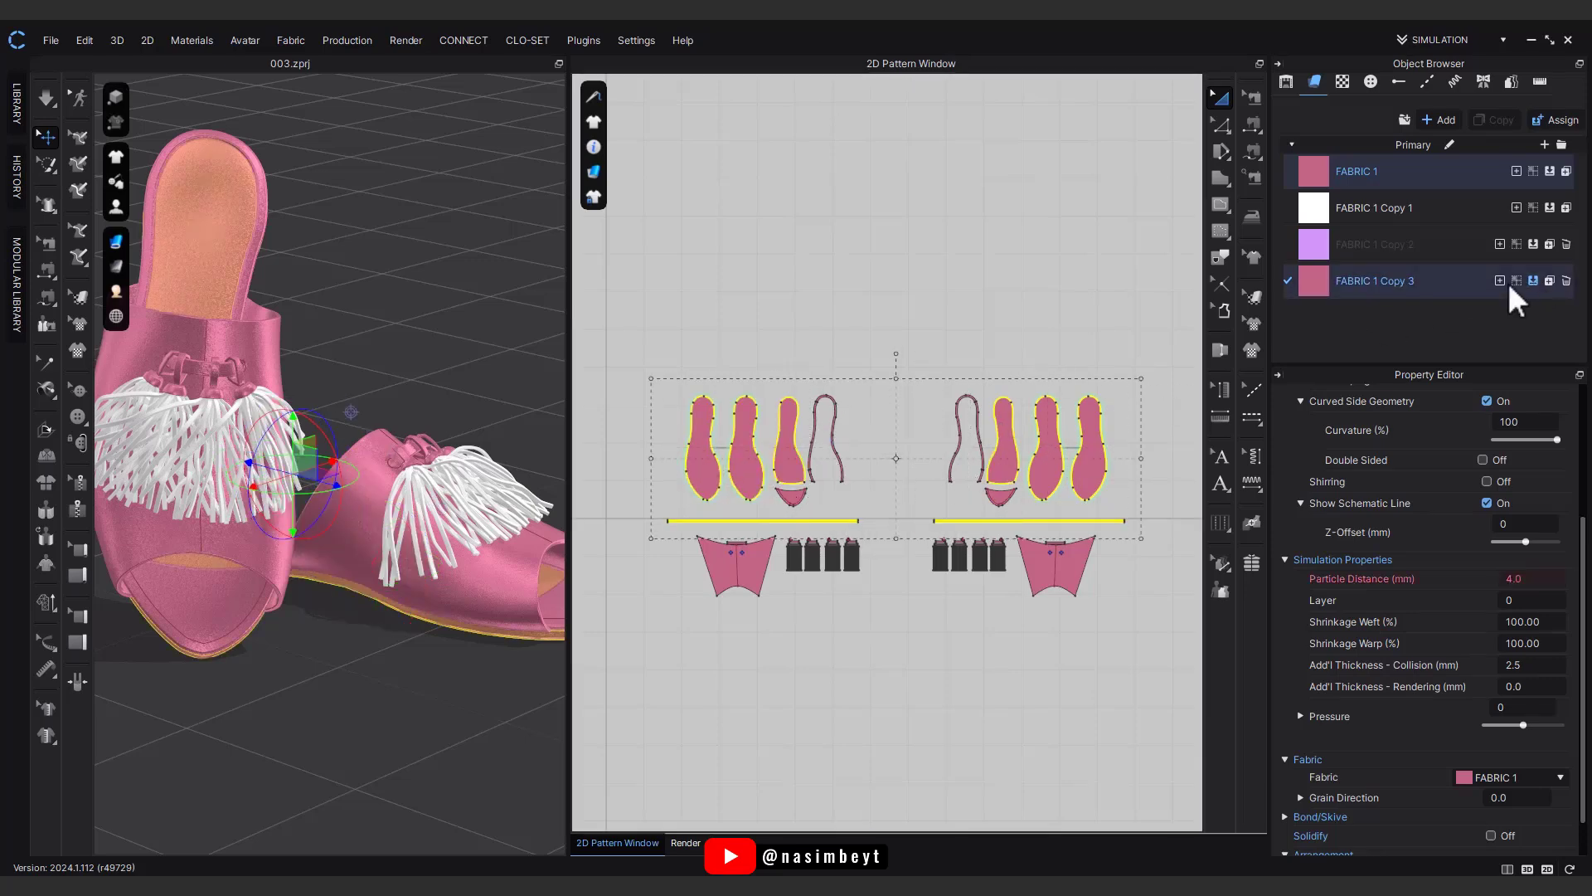
pyautogui.click(1507, 279)
# Step: Set FABRIC 1 Copy 3's color to the beige E1C095
pyautogui.click(1561, 504)
pyautogui.click(466, 295)
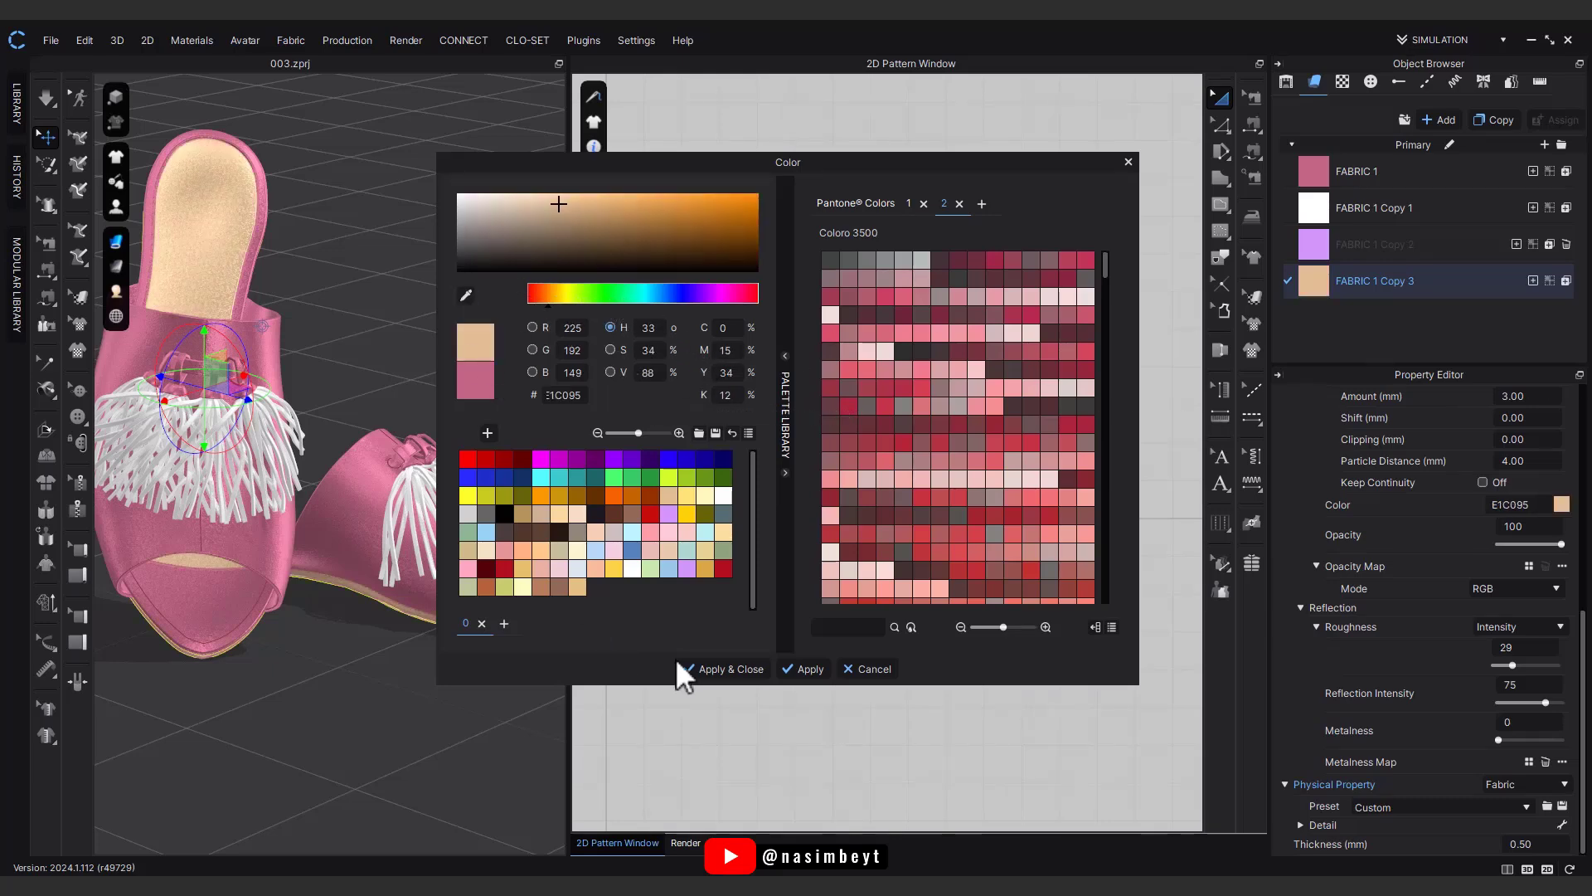
pyautogui.click(700, 669)
# Step: Restore FABRIC 1 Copy 3's normal map with an intensity of 1
pyautogui.scroll(3, 1468, 531)
pyautogui.click(1003, 320)
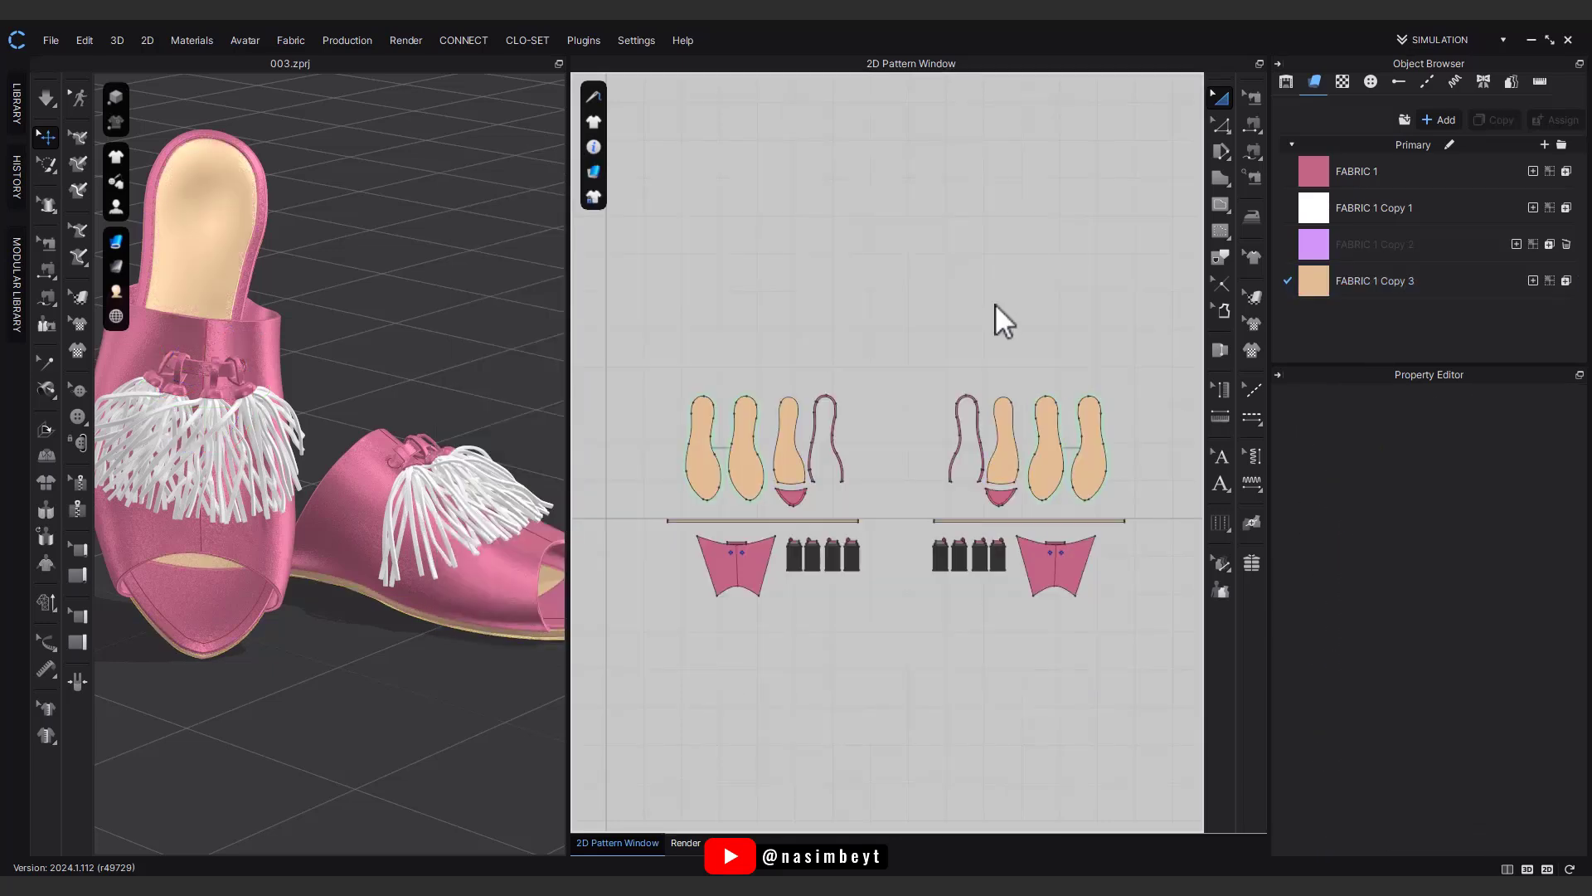
pyautogui.hotkey('ctrl', 'z')
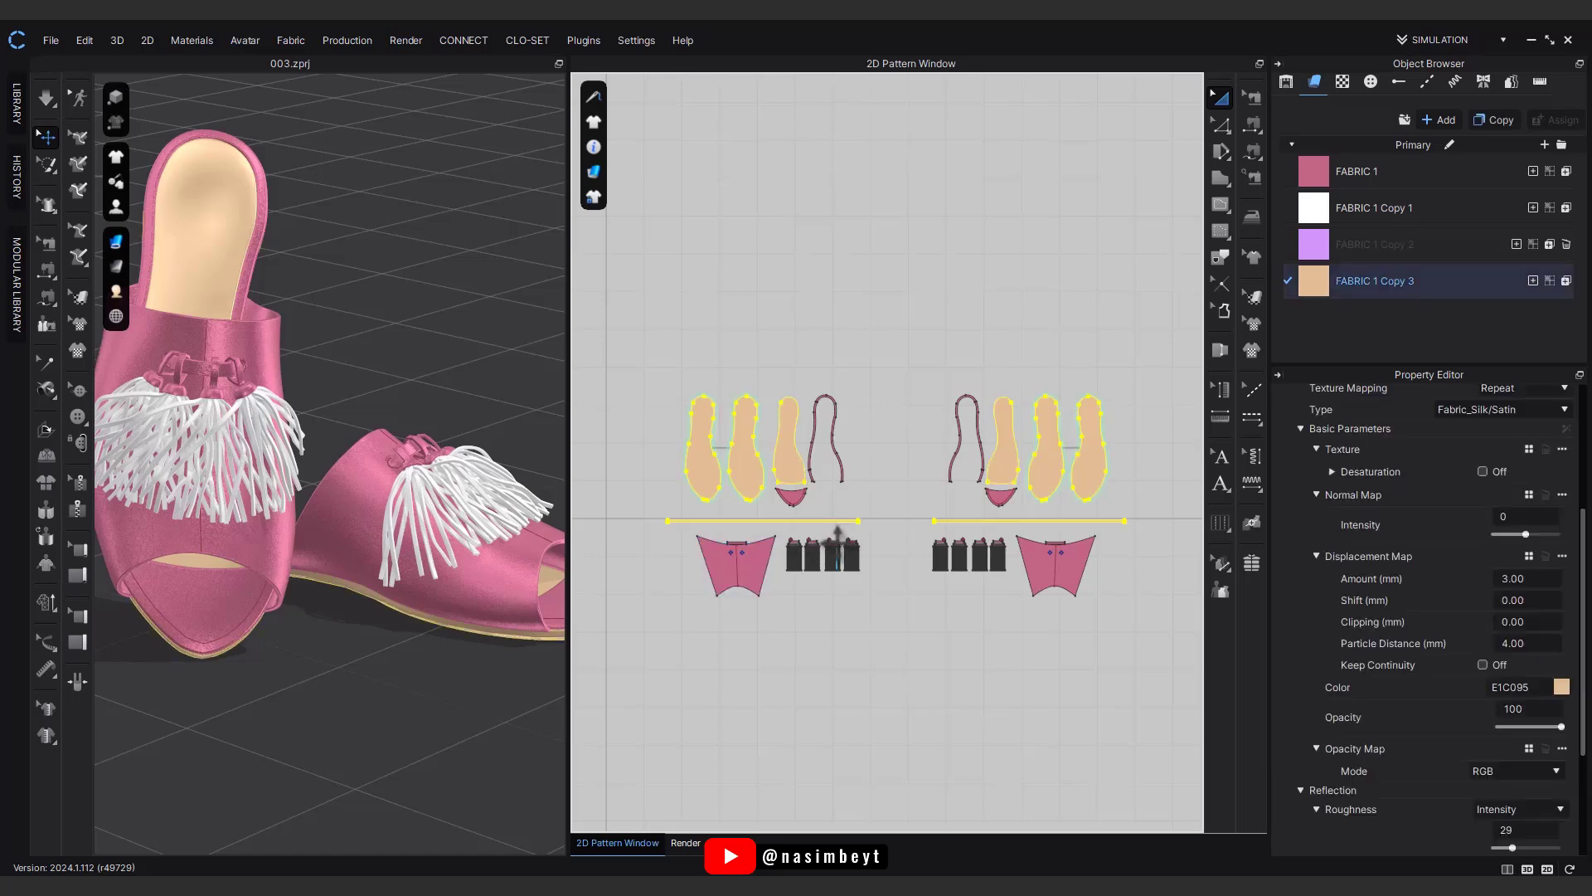
pyautogui.doubleClick(1528, 522)
pyautogui.write('1')
pyautogui.press('Return')
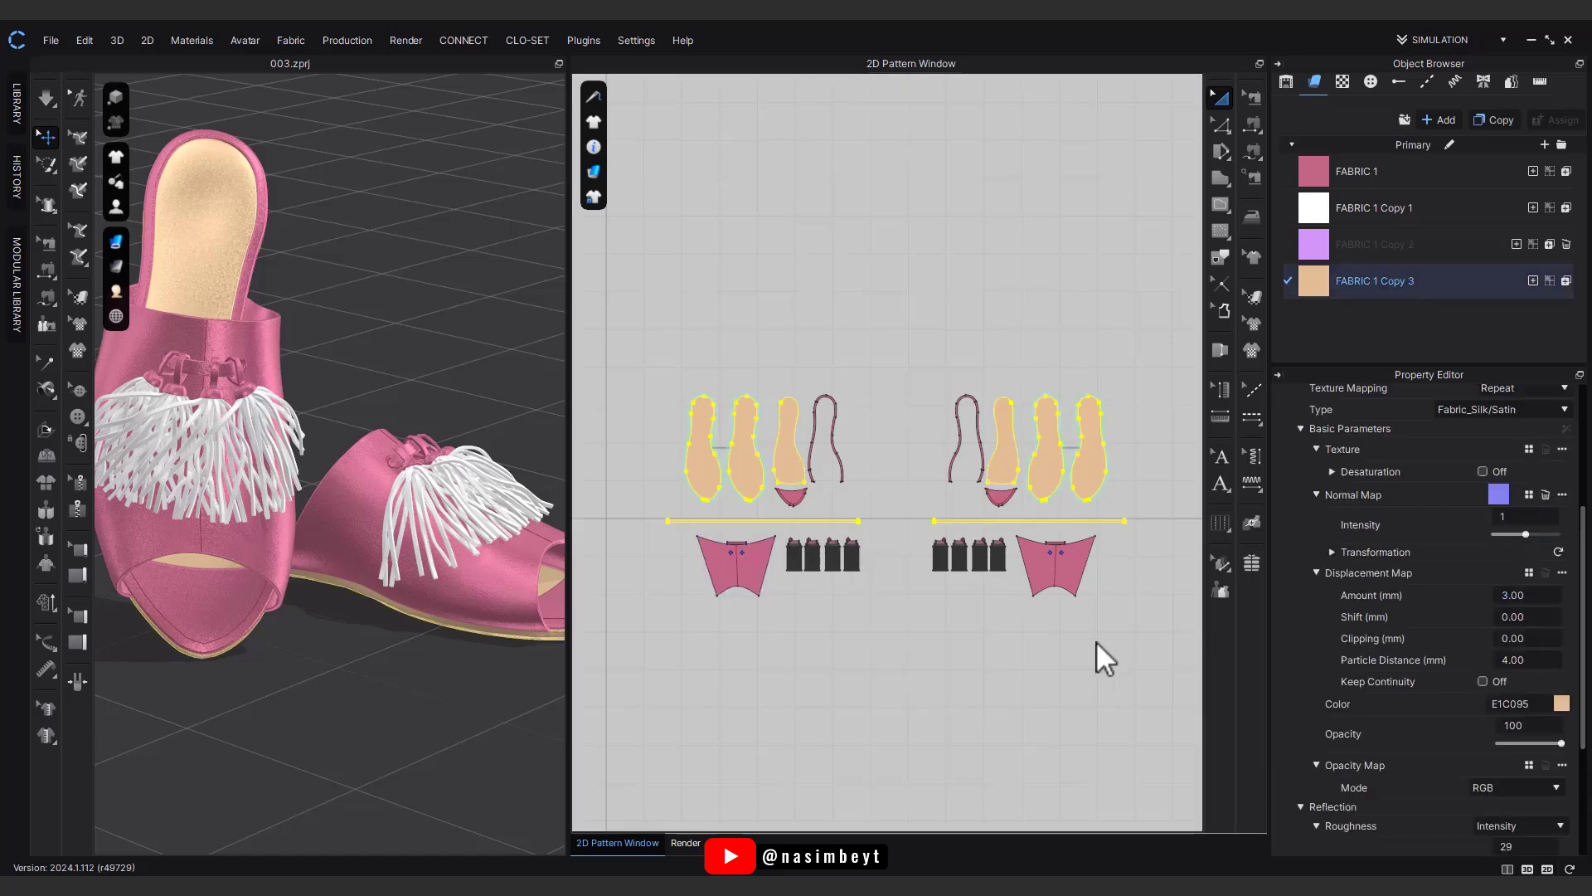
pyautogui.click(1007, 666)
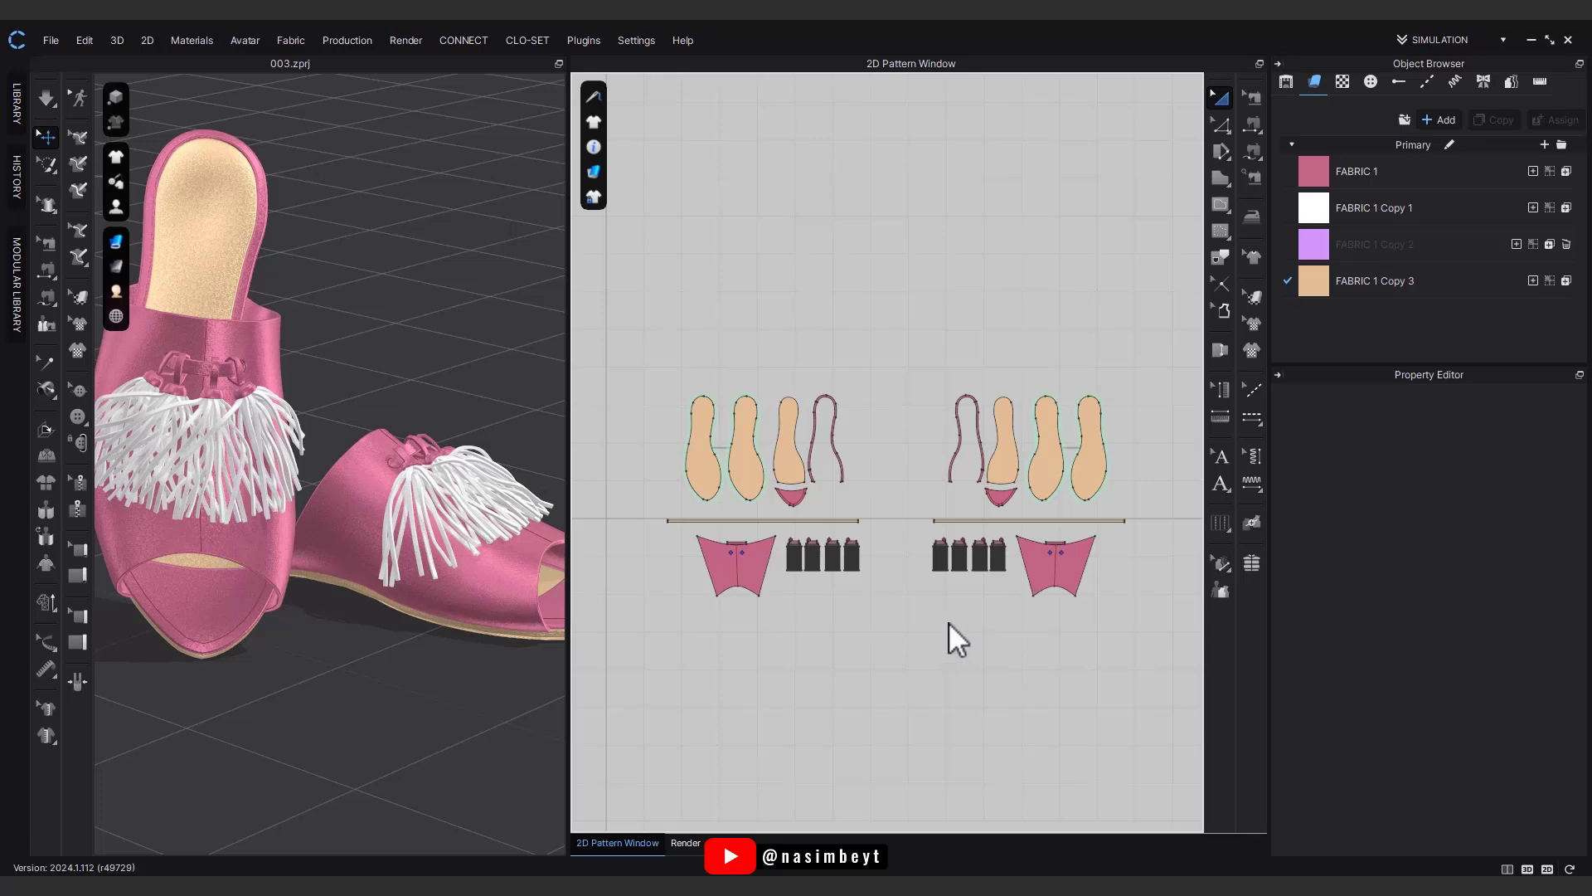
# Step: Assign the lilac FABRIC 1 Copy 2 to the outermost tassel pattern of each shoe
pyautogui.scroll(6, 780, 578)
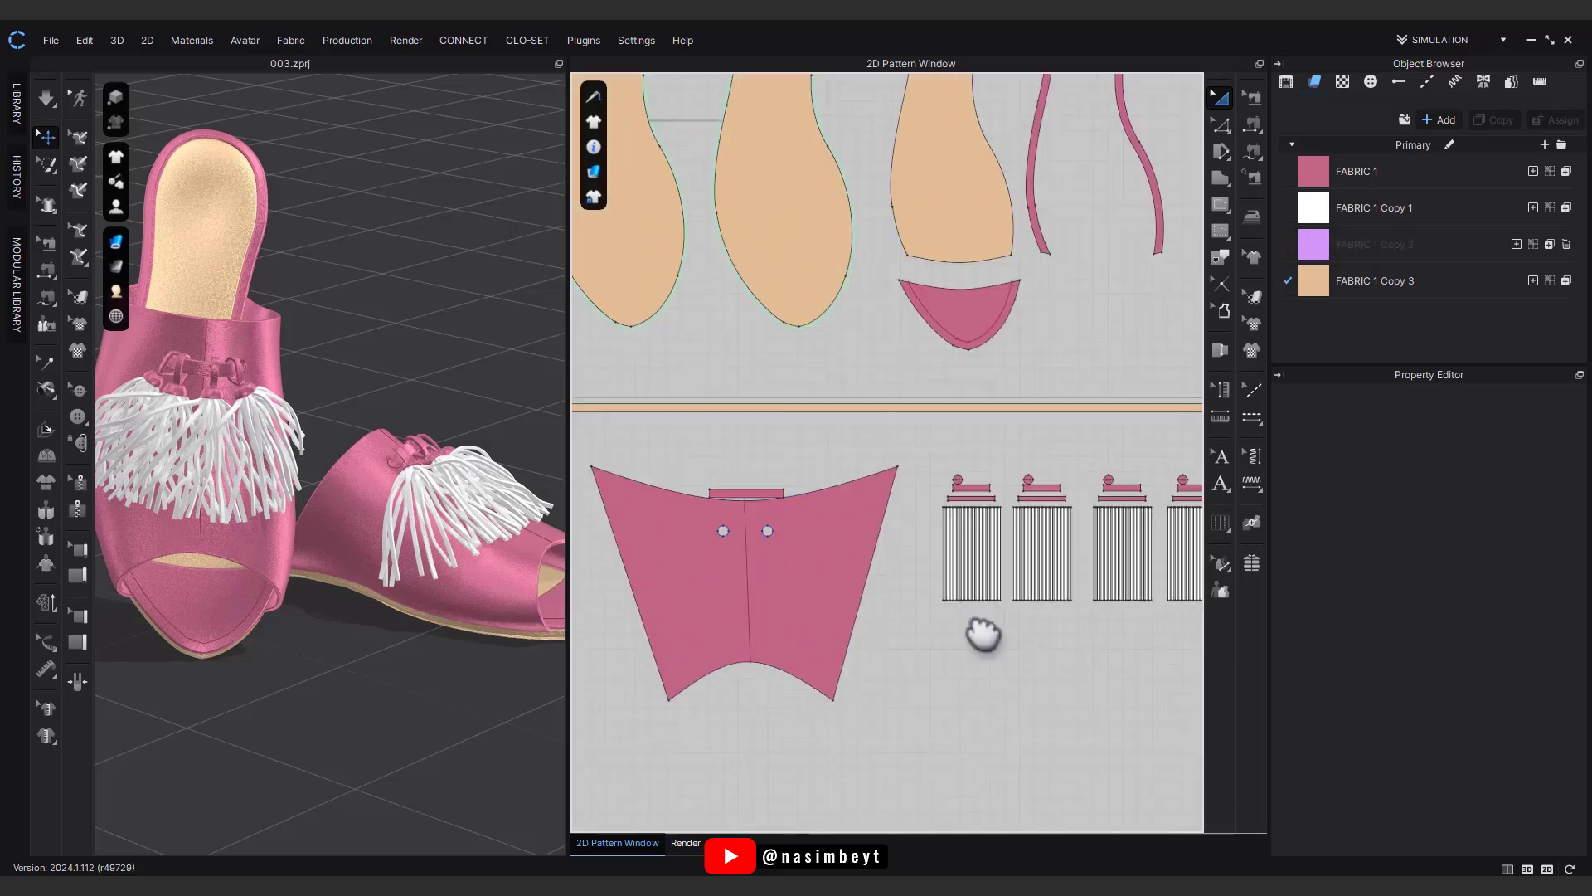
pyautogui.moveTo(838, 663); pyautogui.dragTo(947, 521)
pyautogui.click(1549, 244)
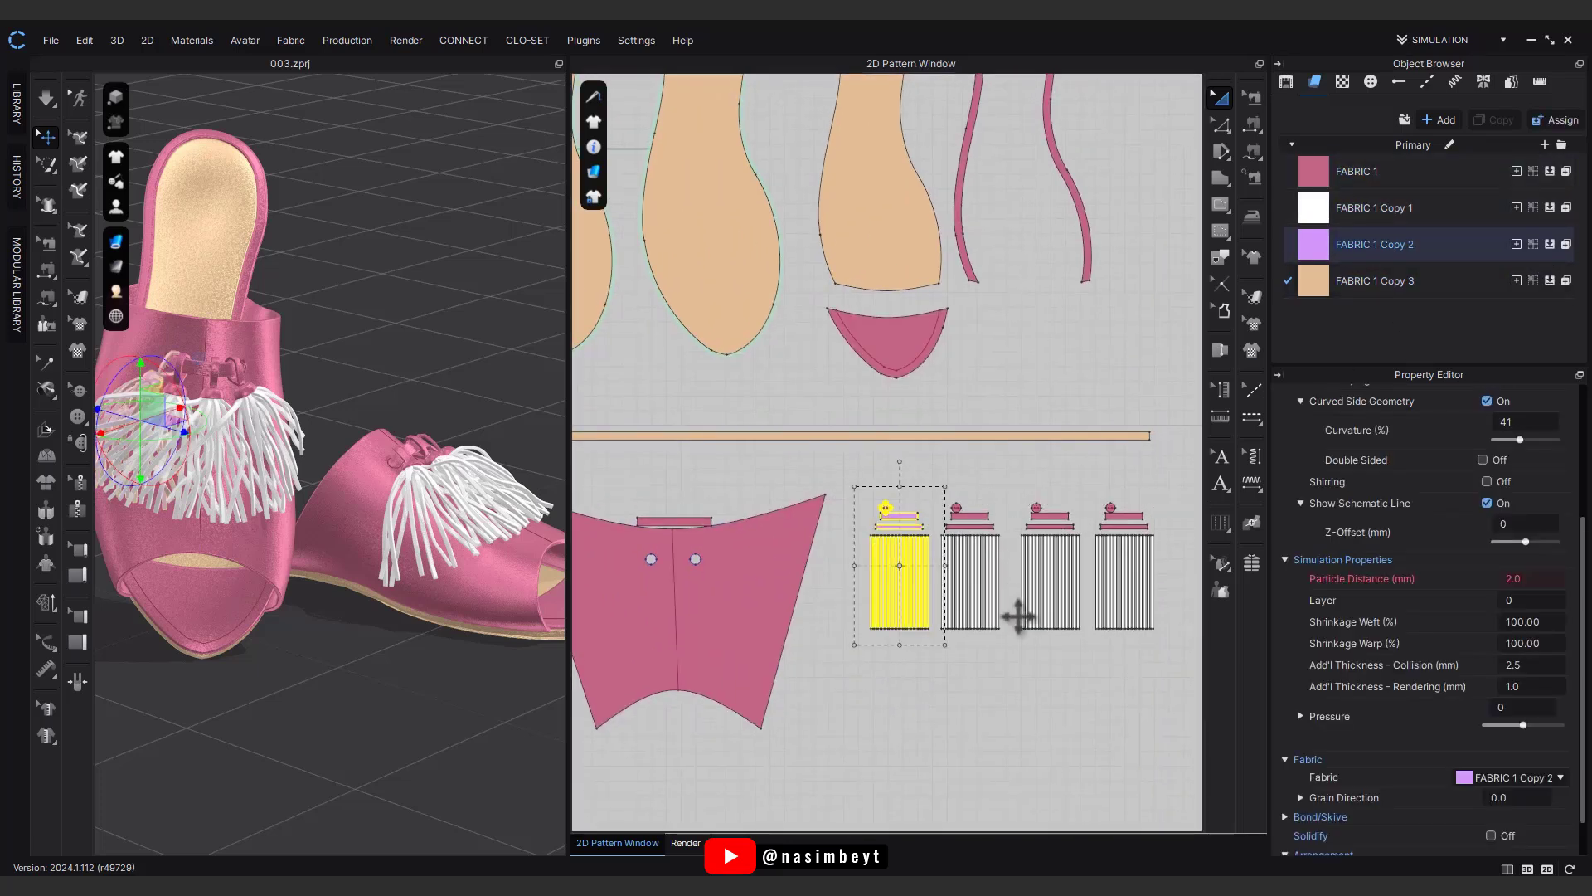
pyautogui.scroll(-3, 882, 658)
pyautogui.scroll(-2, 1163, 657)
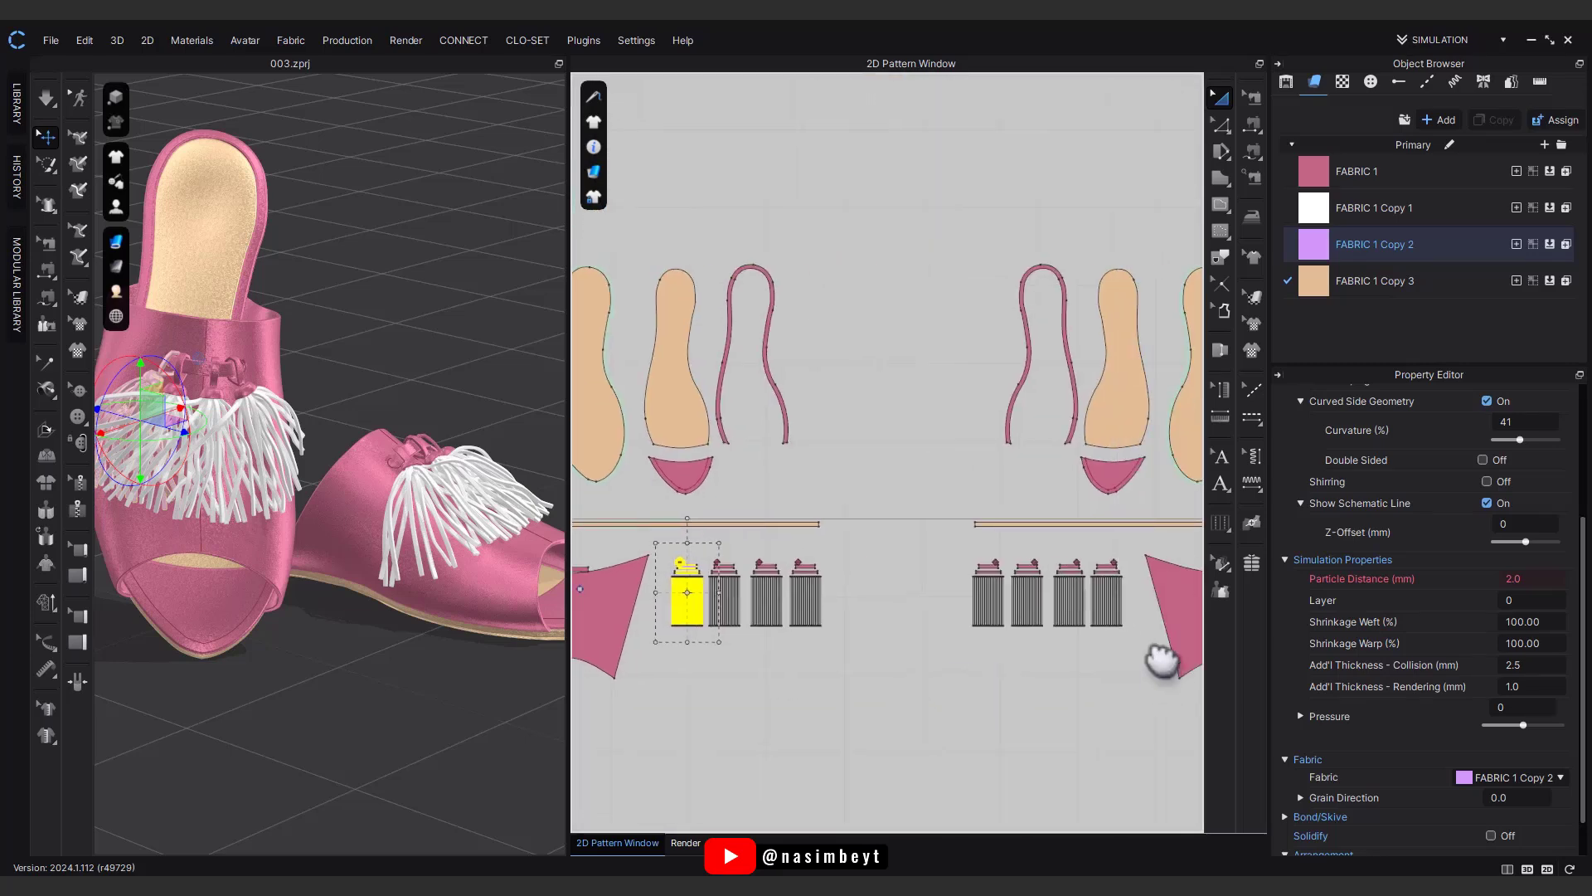
pyautogui.click(1086, 652)
pyautogui.click(1086, 547)
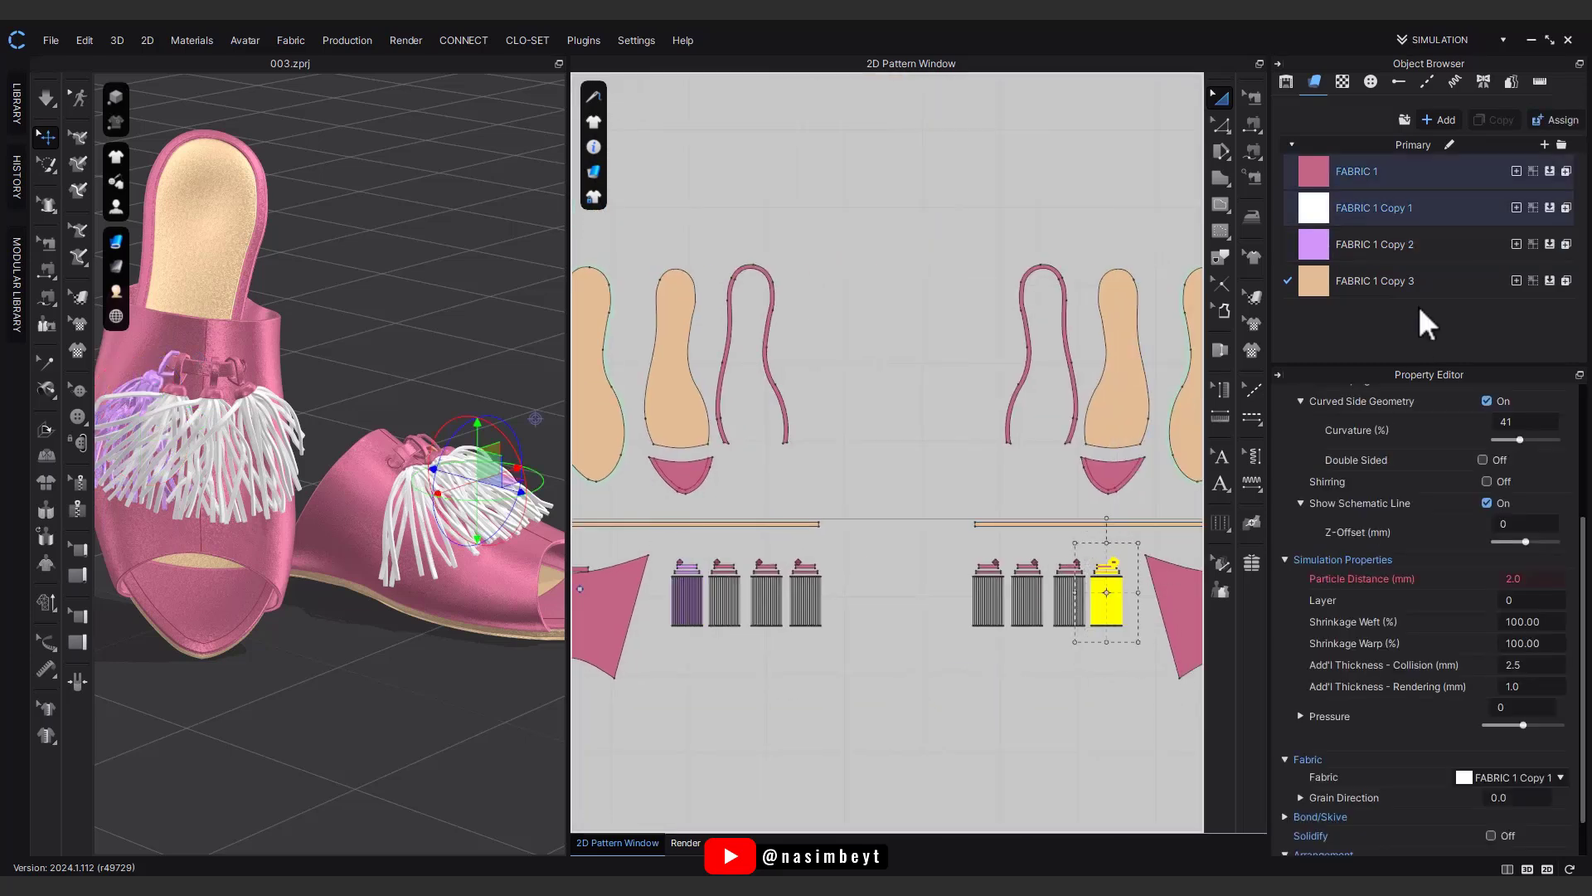
pyautogui.click(1548, 245)
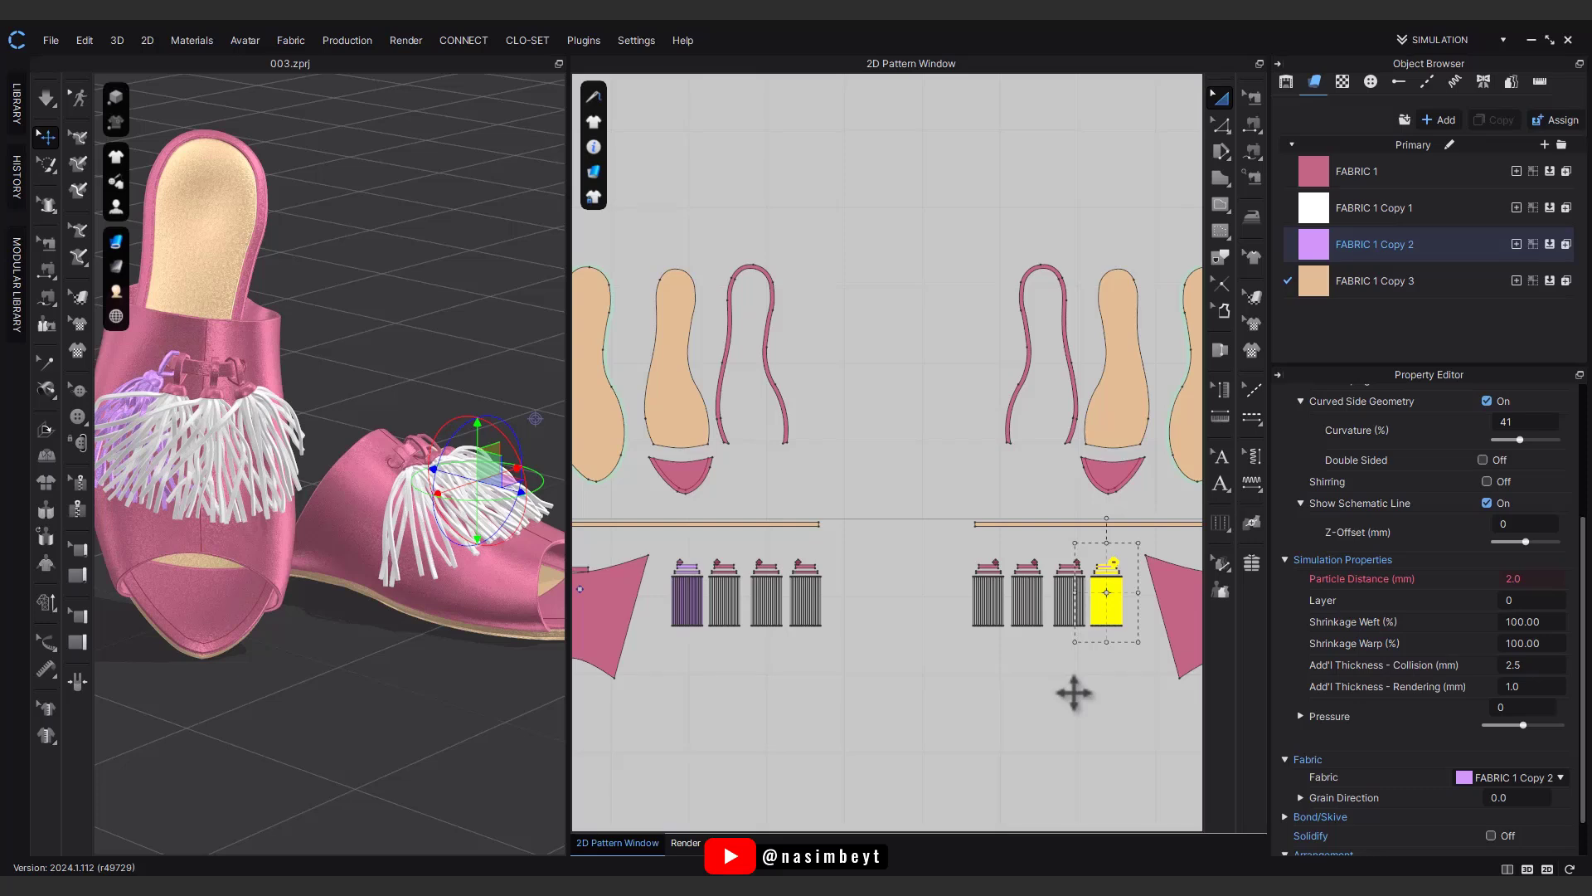
pyautogui.click(1074, 695)
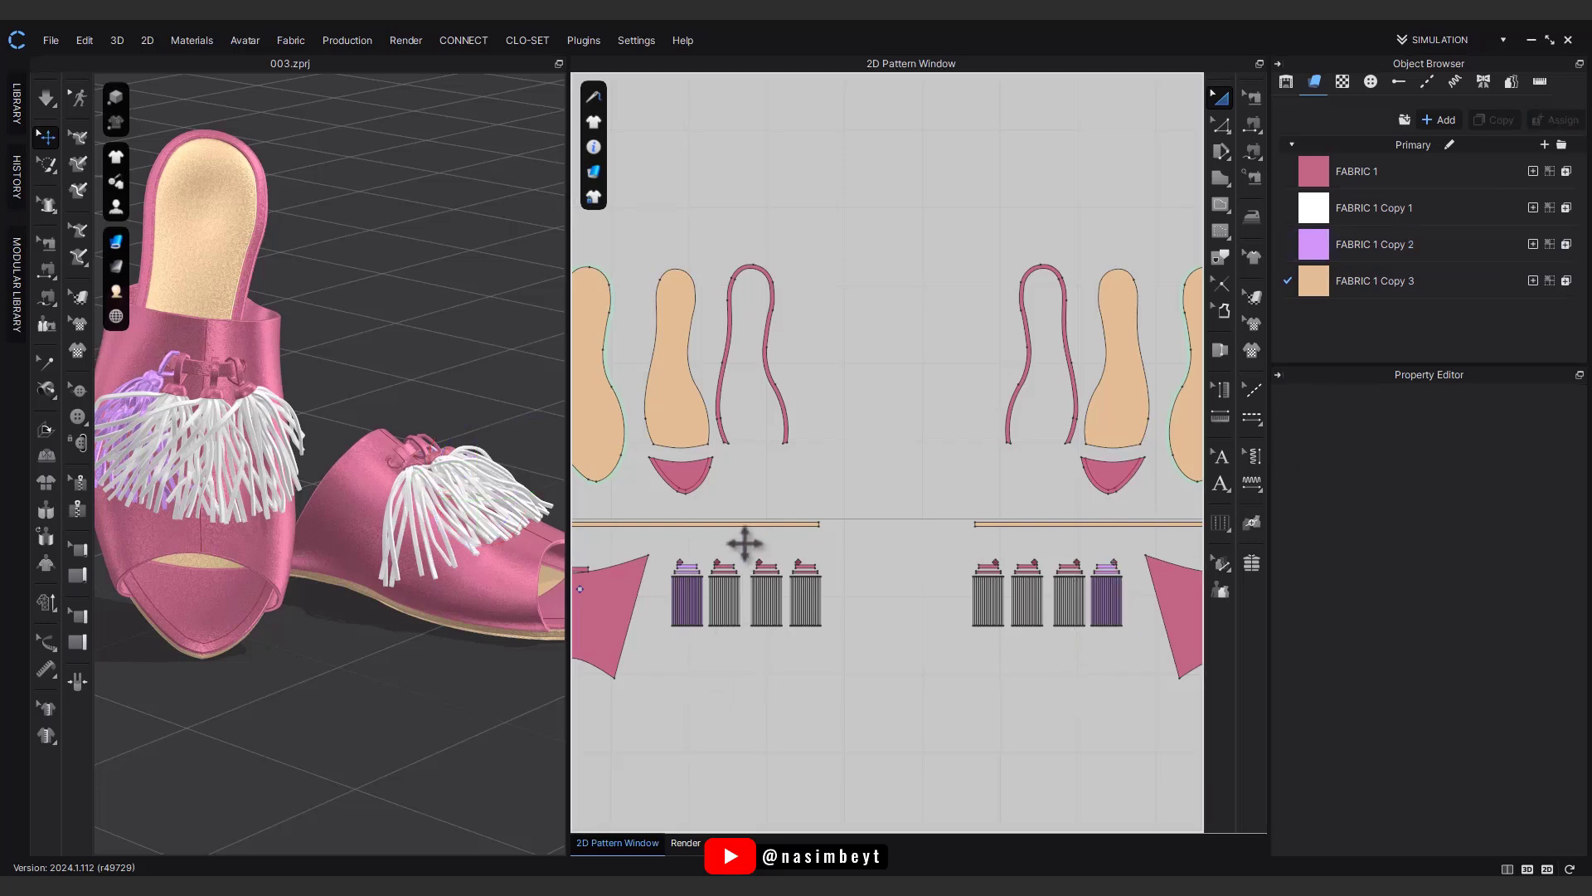
# Step: Assign the beige FABRIC 1 Copy 3 to the tassel pattern beside the lilac one on each shoe
pyautogui.moveTo(744, 544); pyautogui.dragTo(703, 660)
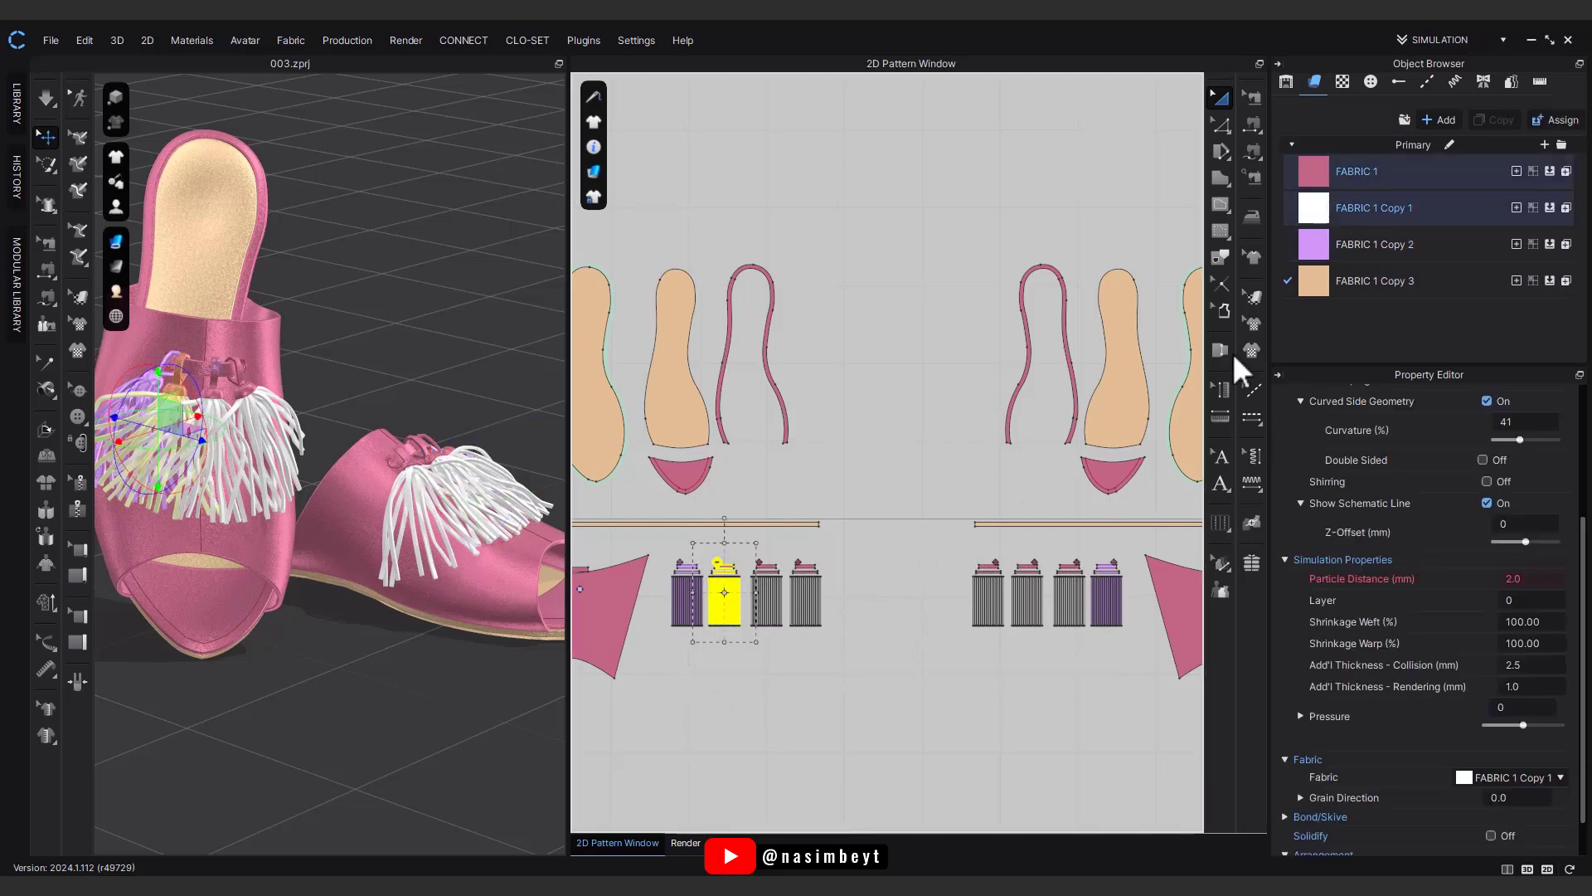
pyautogui.click(1549, 280)
pyautogui.scroll(5, 1078, 601)
pyautogui.moveTo(1109, 453); pyautogui.dragTo(992, 707)
pyautogui.click(1549, 282)
# Step: Duplicate FABRIC 1 Copy 3 and set the new copy's color to the light pink FA9DA6
pyautogui.click(1410, 285)
pyautogui.click(1496, 122)
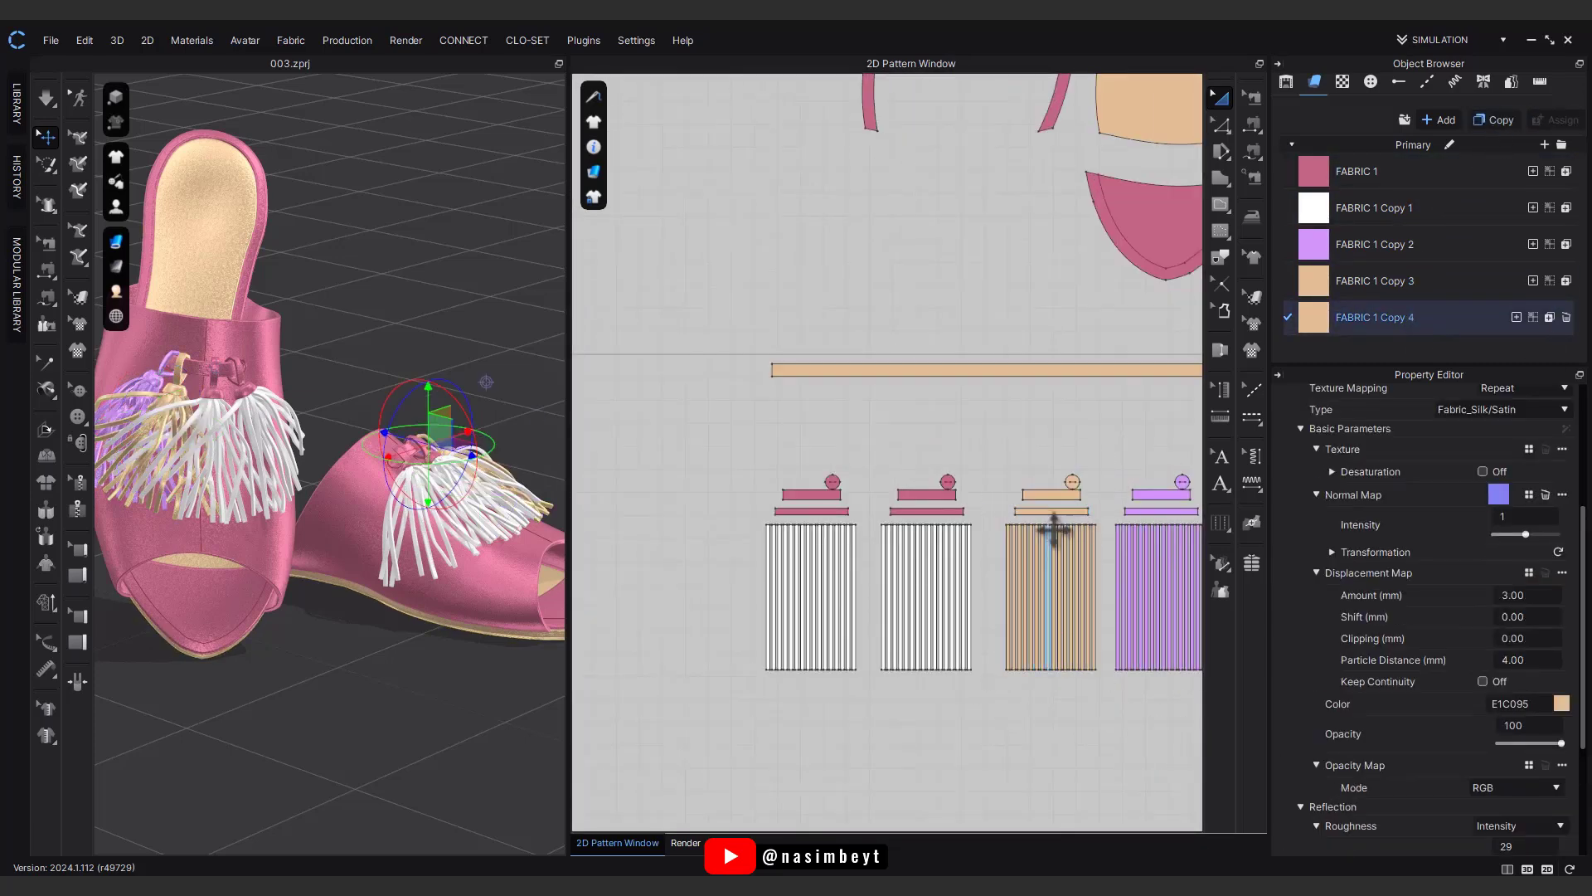
pyautogui.click(1561, 703)
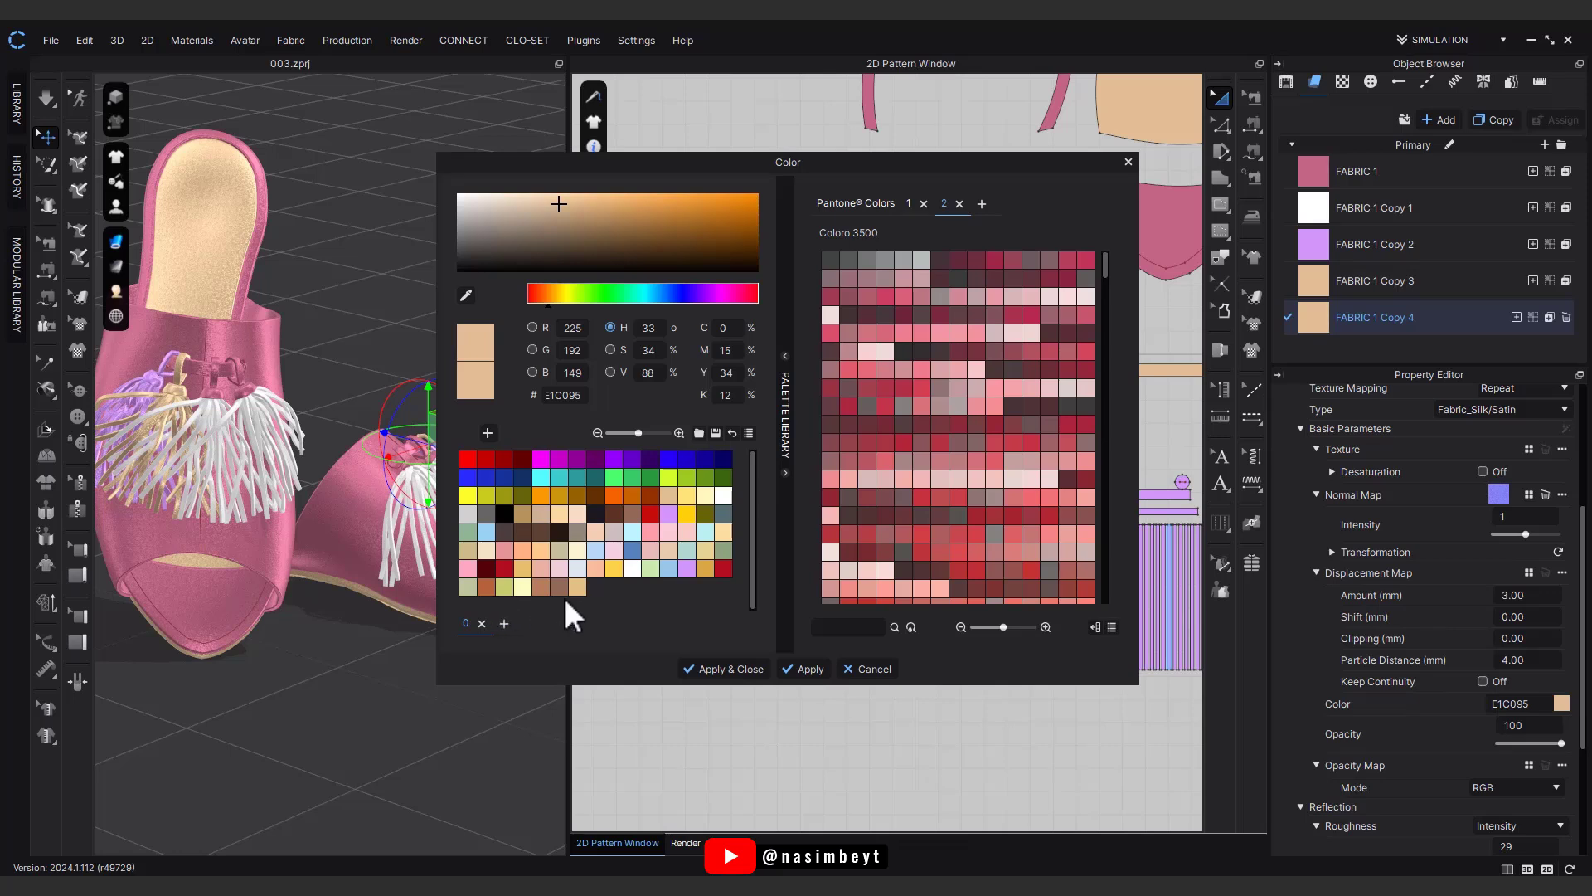
pyautogui.click(648, 536)
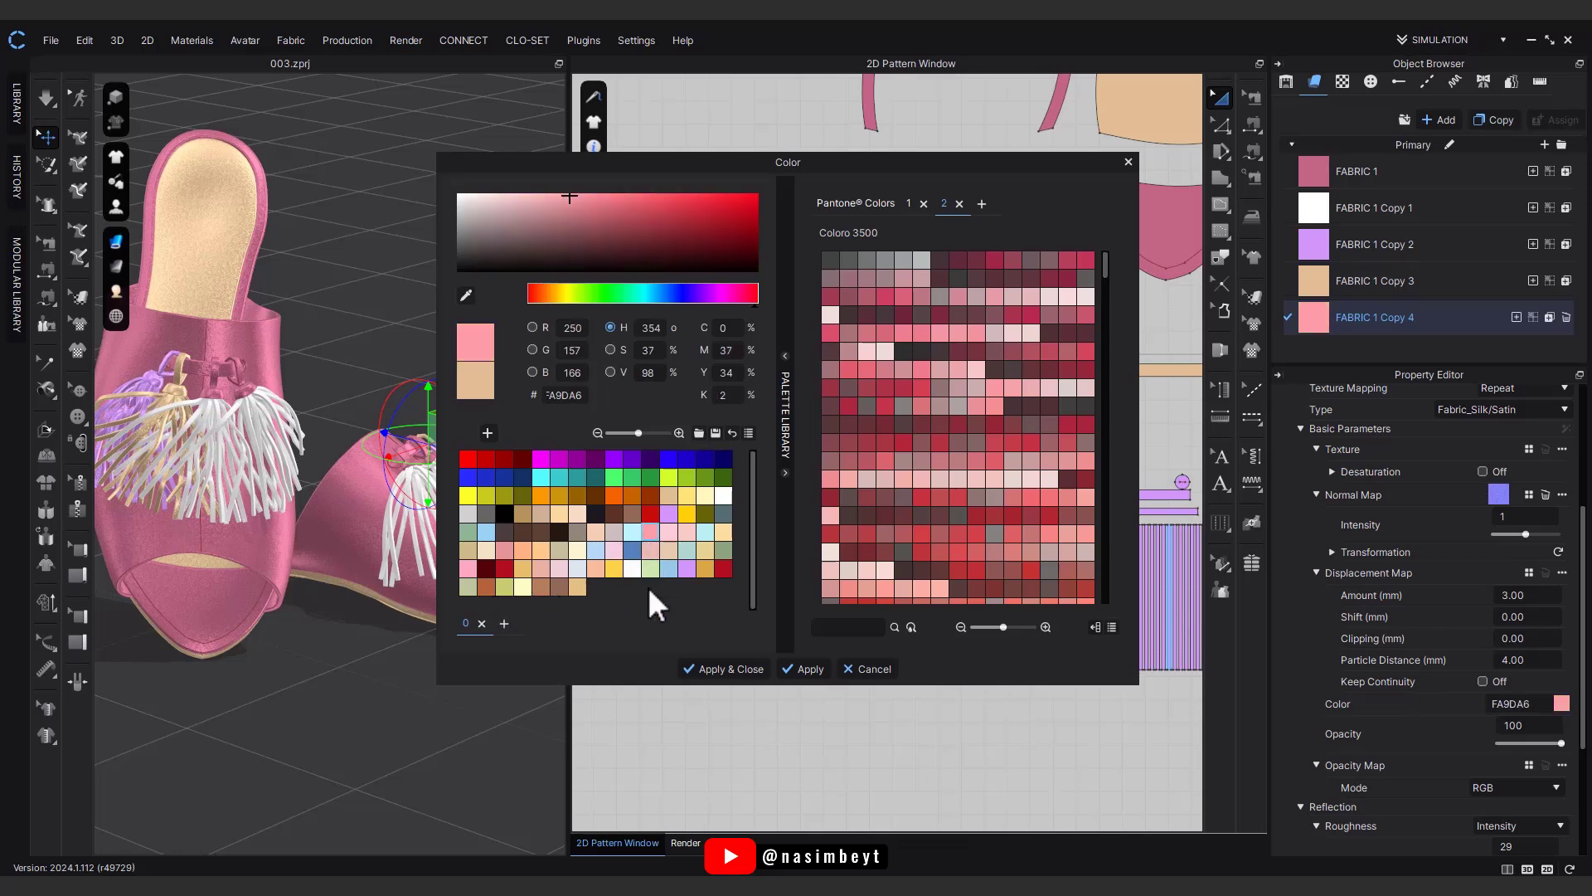
pyautogui.click(650, 550)
pyautogui.click(652, 535)
pyautogui.click(701, 668)
# Step: Assign the light pink FABRIC 1 Copy 4 to the tassel pattern beside the beige one on each shoe
pyautogui.click(926, 581)
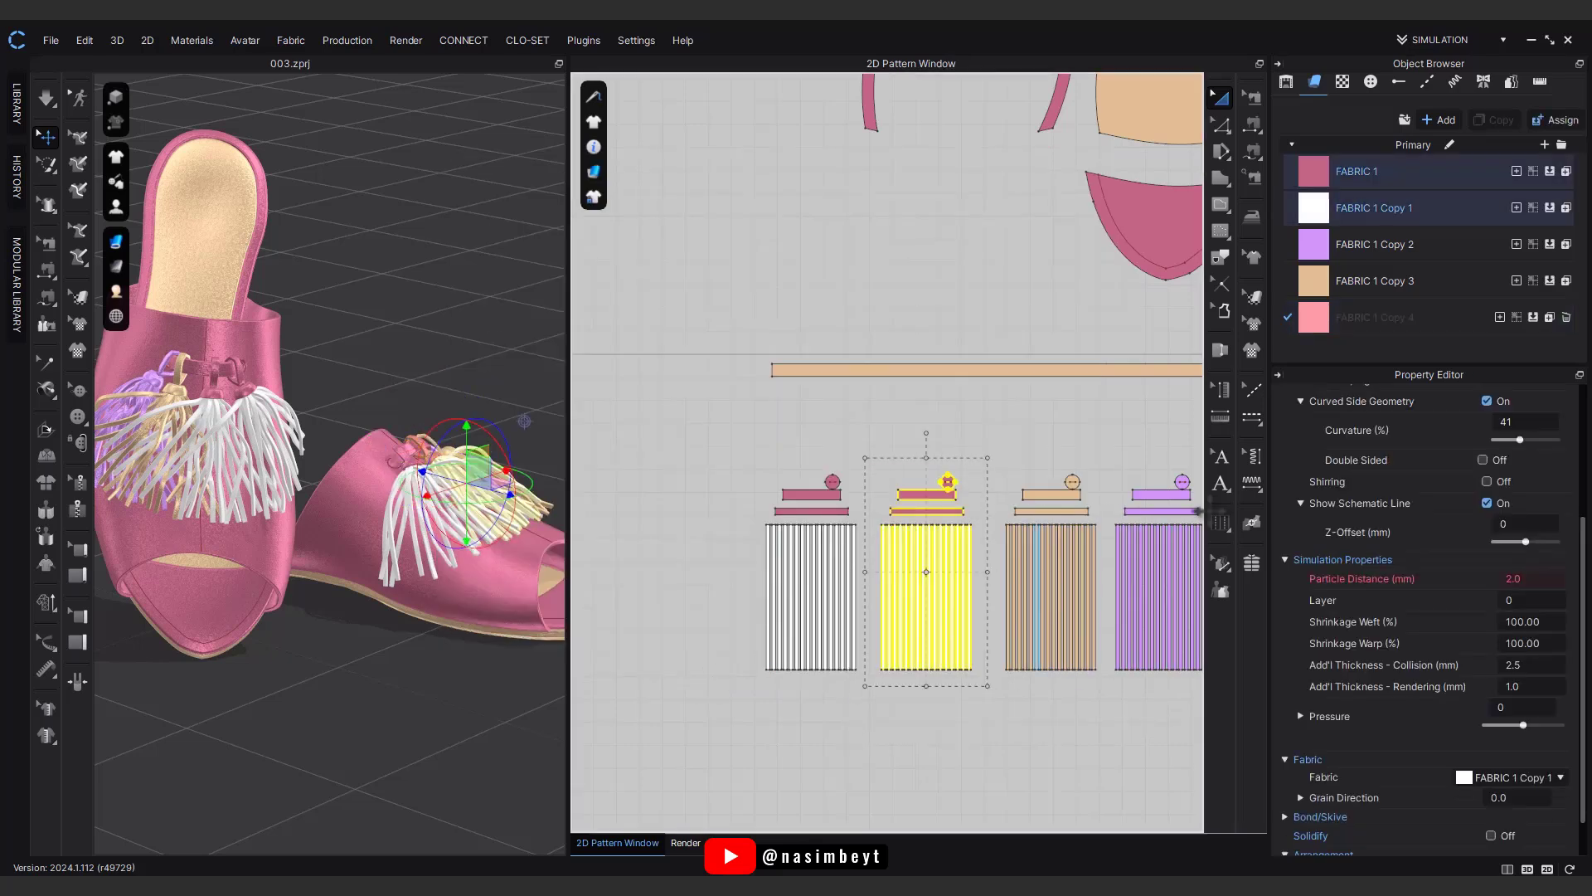
pyautogui.click(1533, 317)
pyautogui.scroll(-4, 933, 669)
pyautogui.moveTo(737, 673); pyautogui.dragTo(1034, 662, button='middle')
pyautogui.moveTo(860, 615); pyautogui.dragTo(944, 608, button='middle')
pyautogui.moveTo(839, 503); pyautogui.dragTo(768, 696)
pyautogui.click(777, 688)
pyautogui.click(1548, 317)
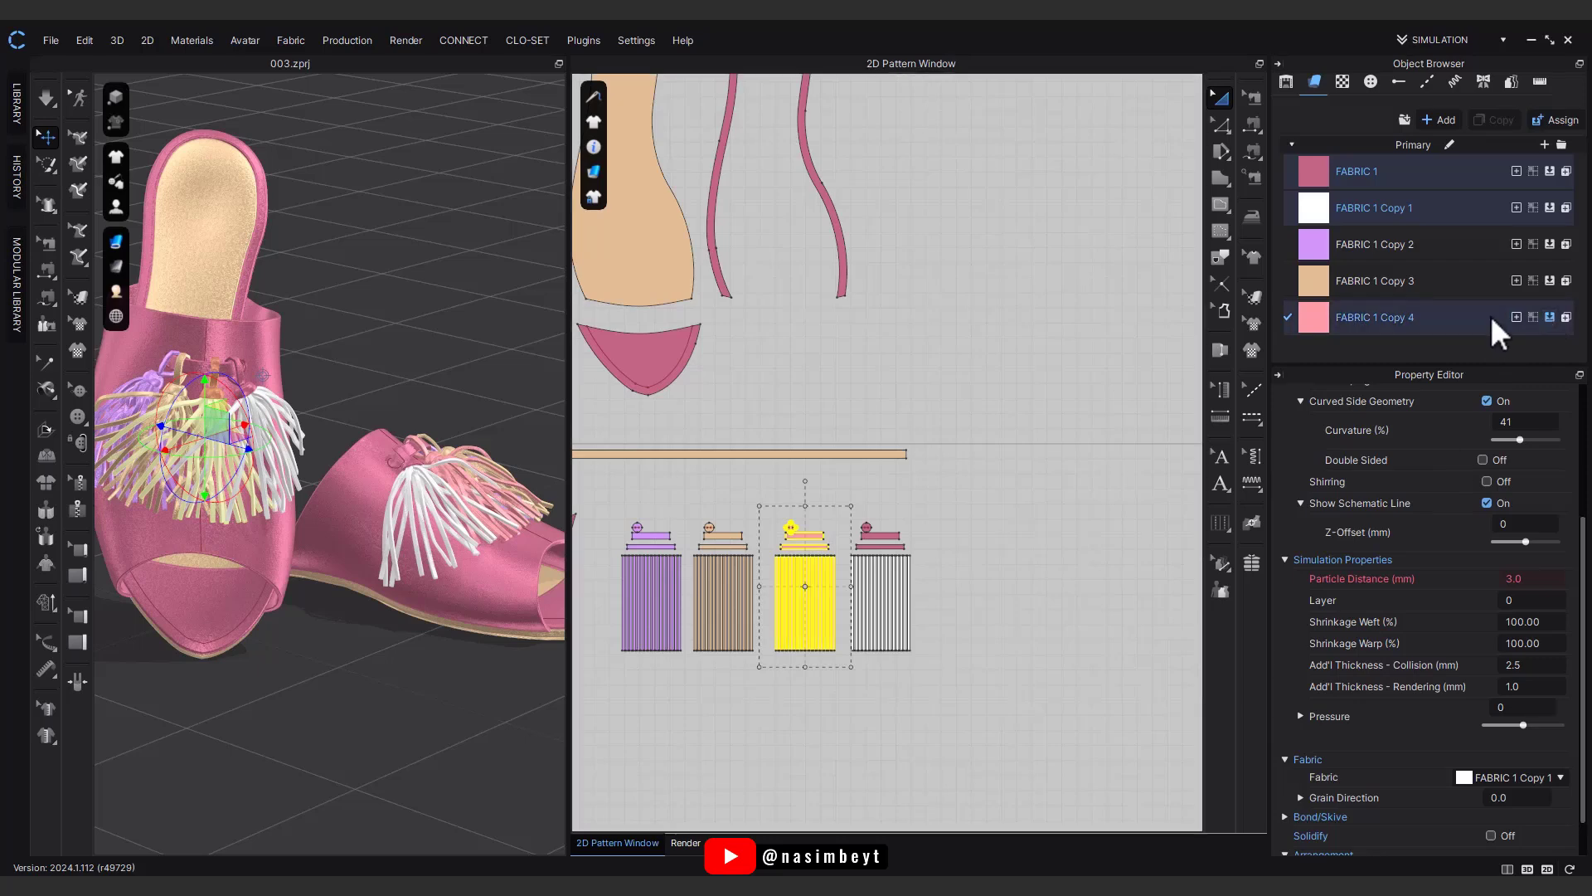
# Step: Duplicate FABRIC 1 Copy 4 and set the new copy's color to the pale pink E2CED0
pyautogui.click(1430, 306)
pyautogui.click(1492, 118)
pyautogui.click(1561, 704)
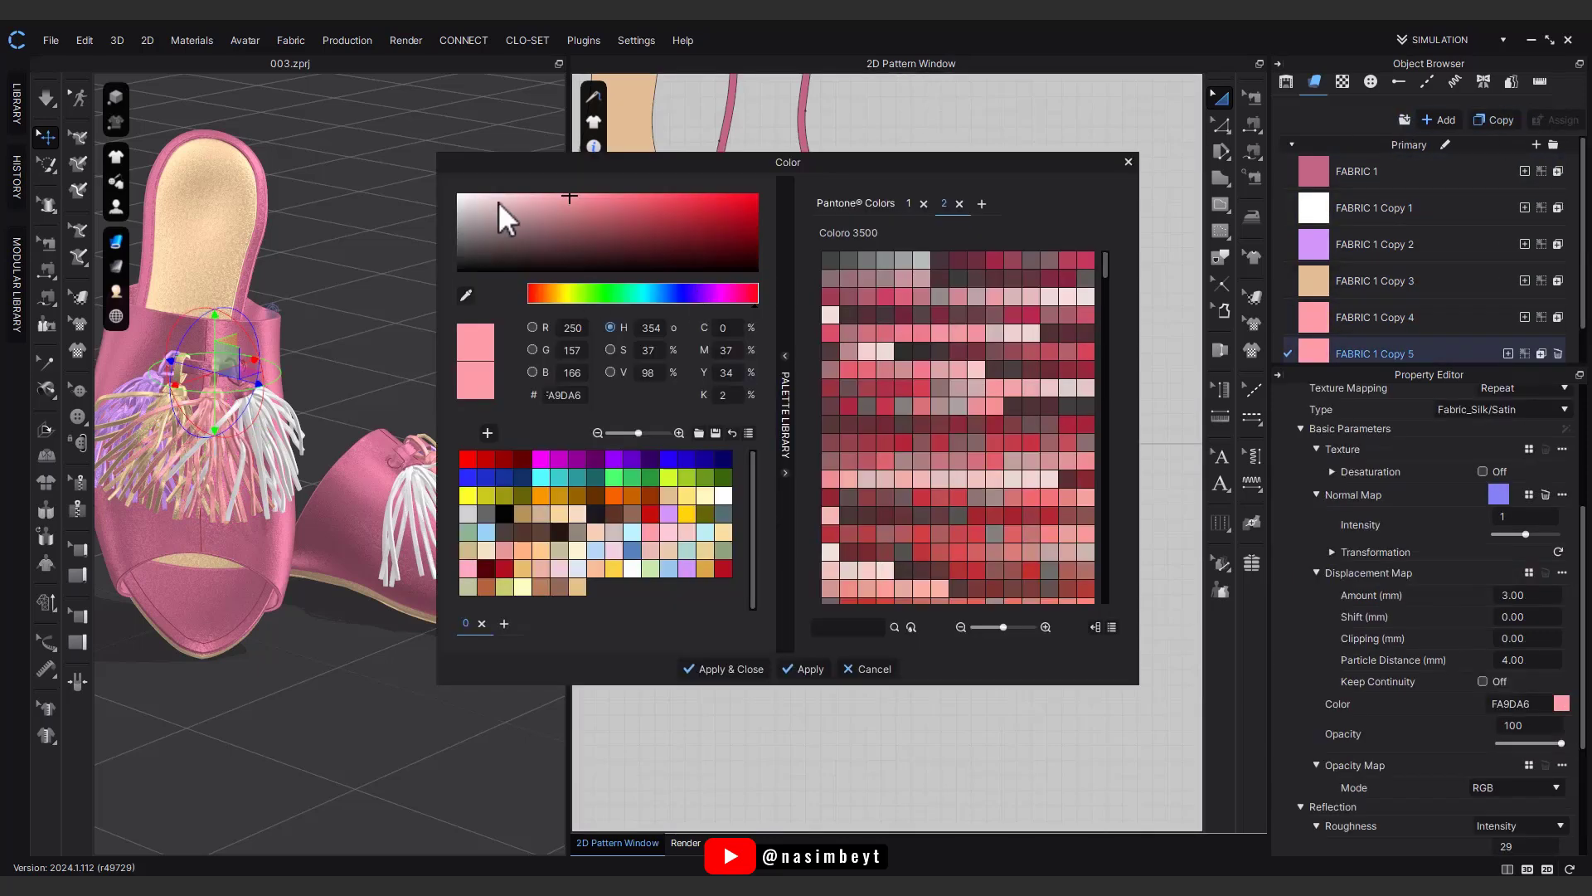
pyautogui.moveTo(499, 202); pyautogui.dragTo(481, 197)
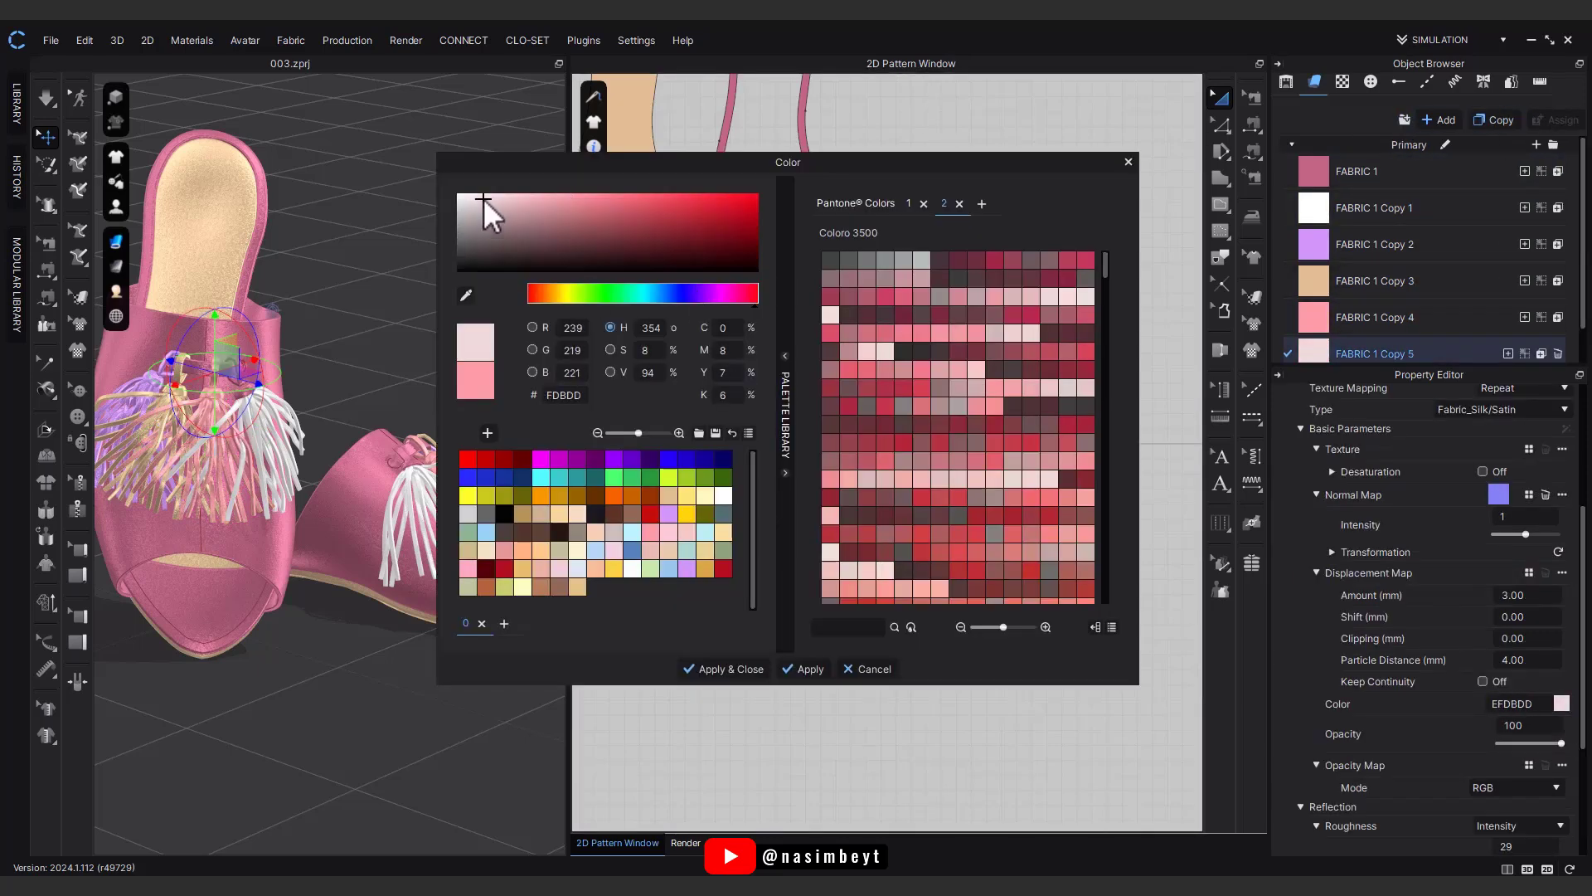
pyautogui.click(724, 668)
# Step: Assign the pale pink FABRIC 1 Copy 5 to the remaining white tassel pattern of each shoe and render the sandals
pyautogui.moveTo(926, 503); pyautogui.dragTo(816, 702)
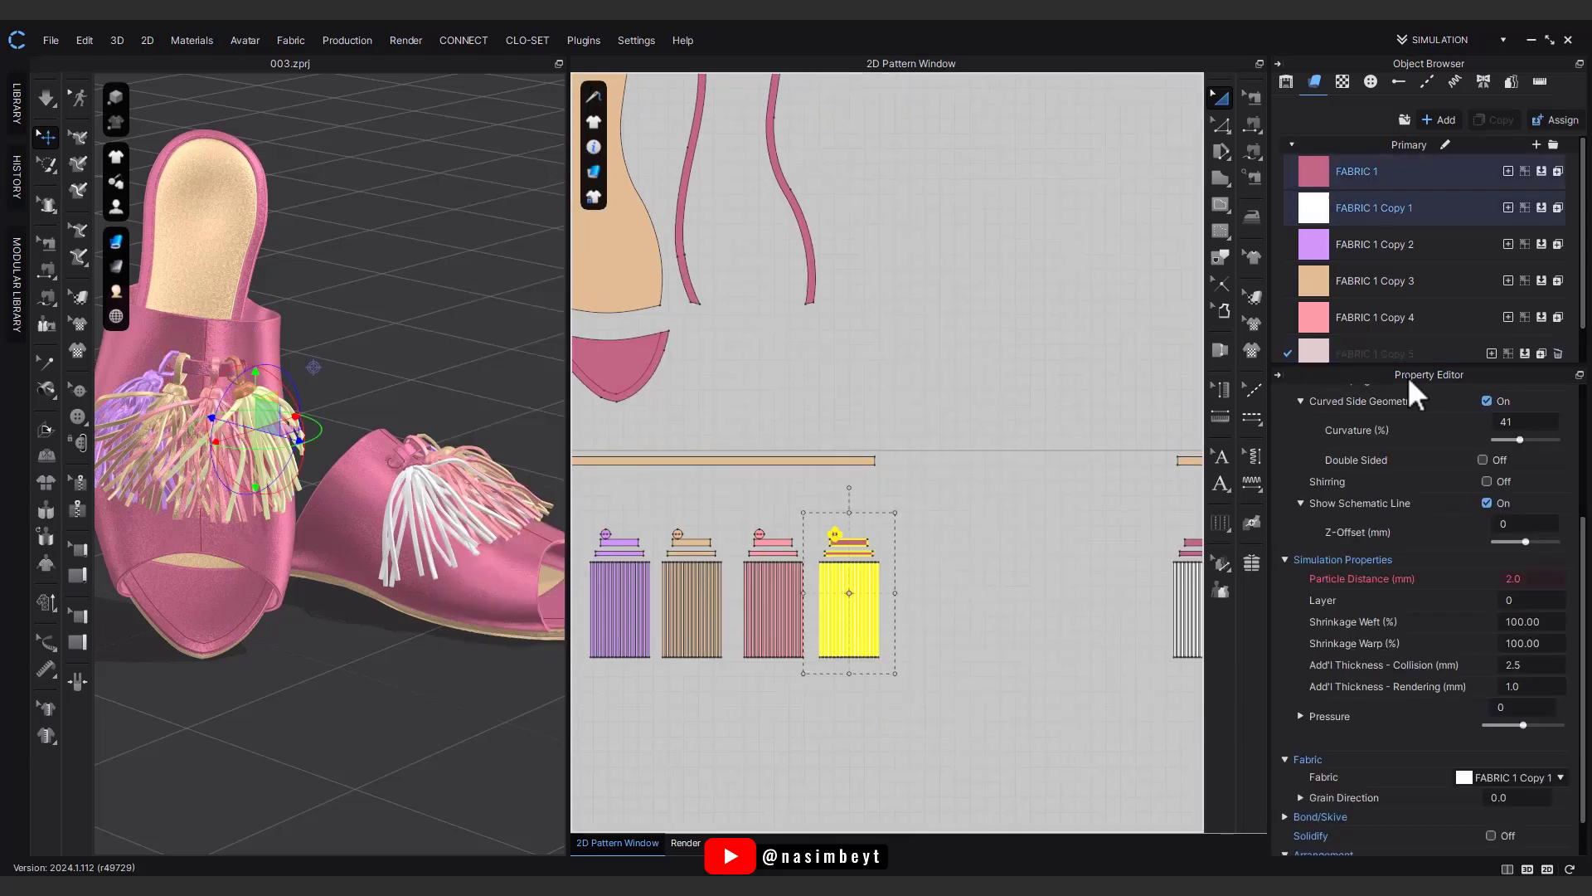
pyautogui.click(1539, 354)
pyautogui.moveTo(1141, 544); pyautogui.dragTo(925, 529, button='middle')
pyautogui.moveTo(938, 488); pyautogui.dragTo(1025, 674)
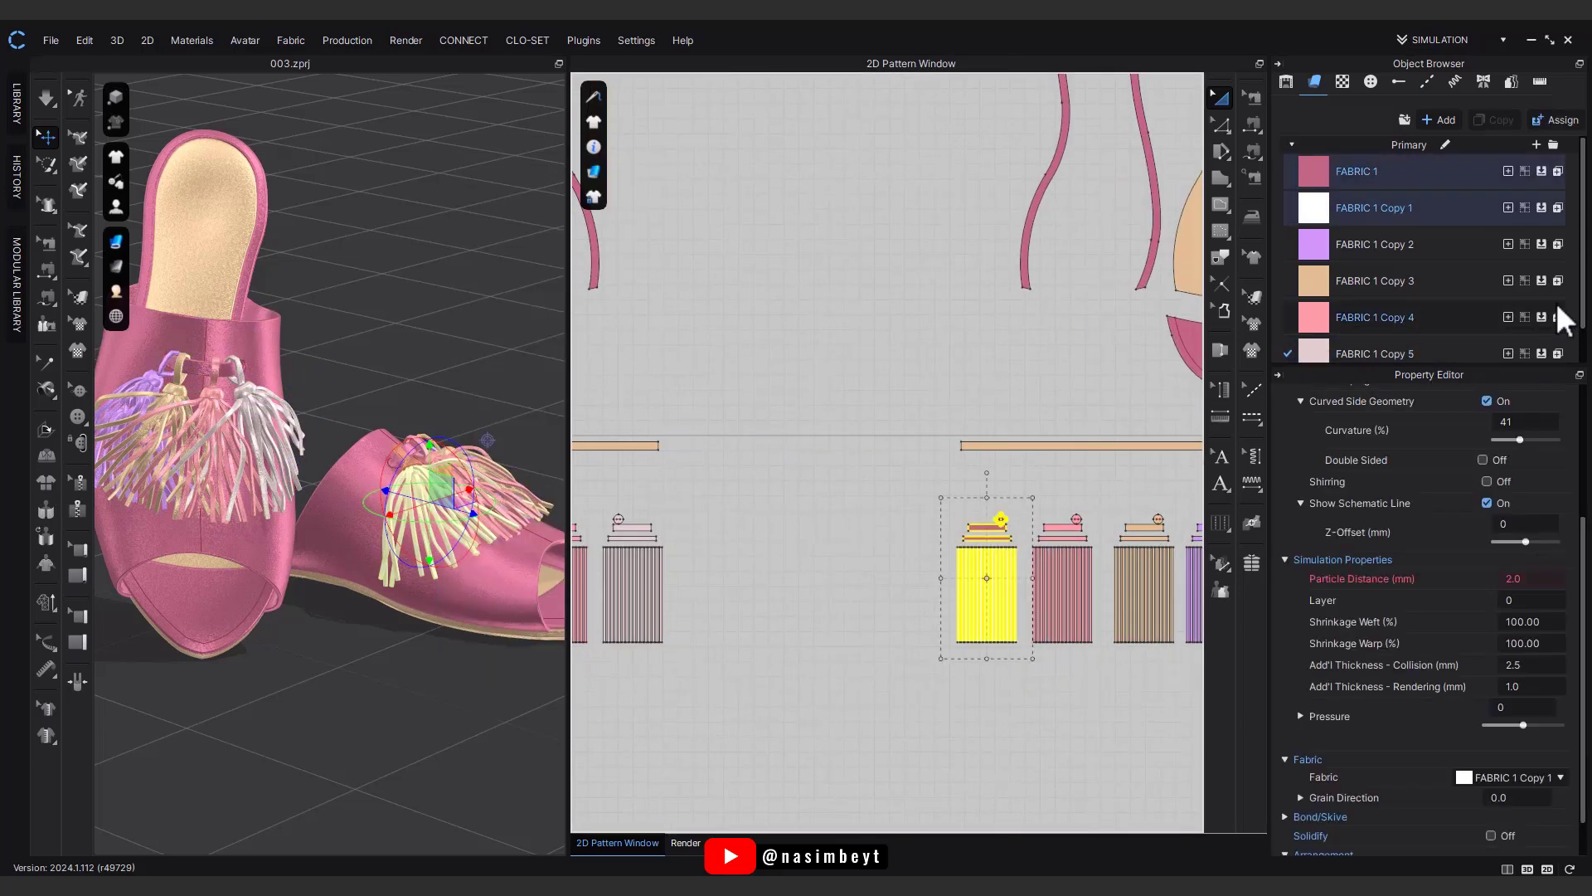
pyautogui.click(1540, 355)
pyautogui.click(912, 398)
pyautogui.click(685, 842)
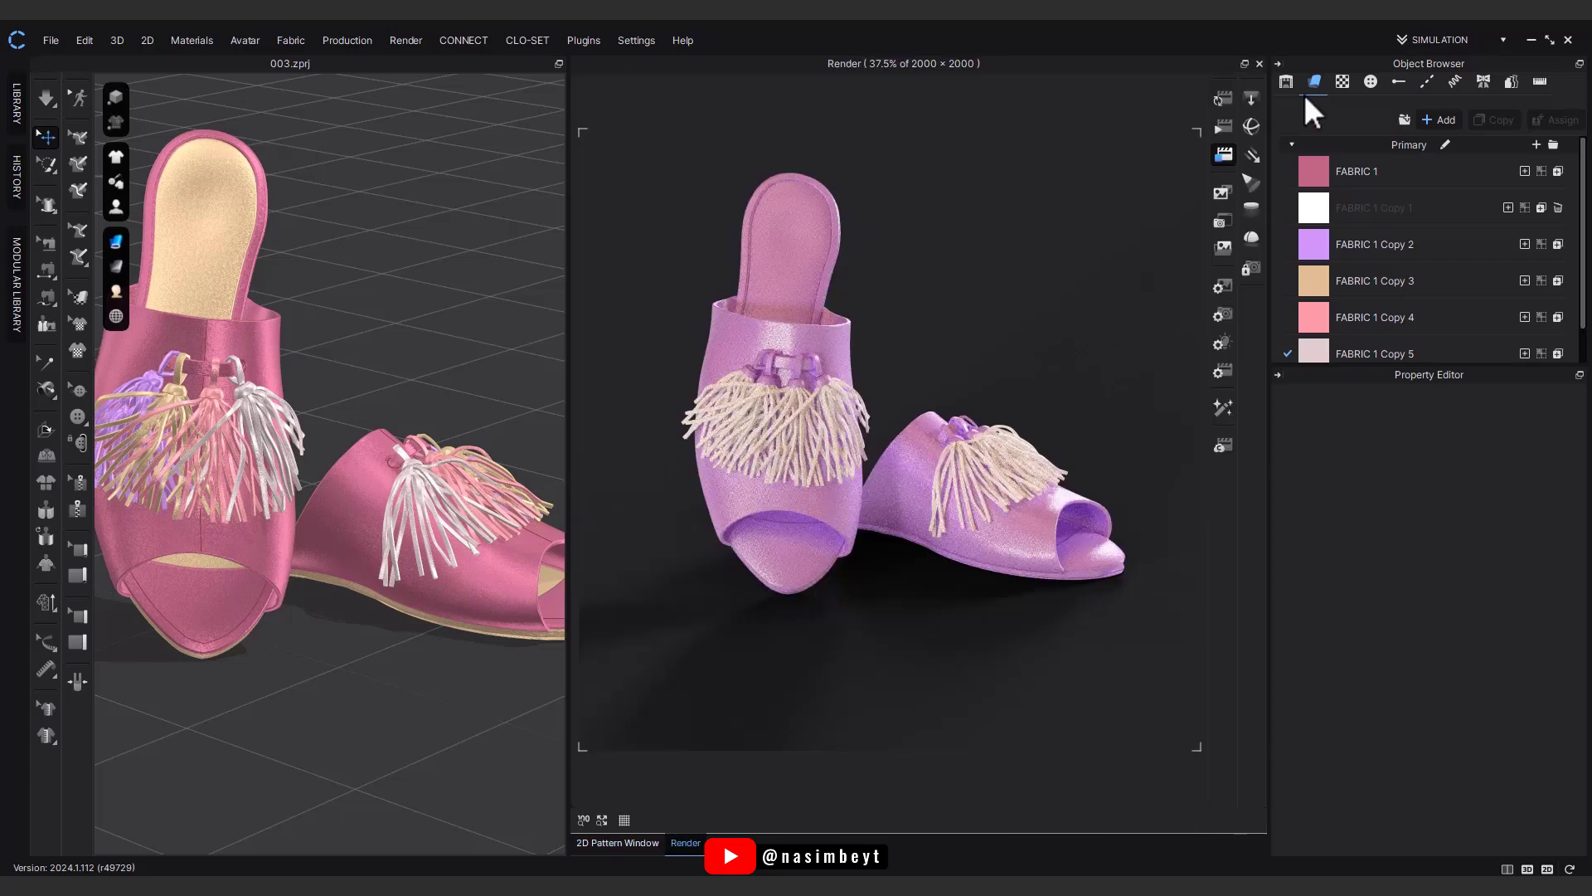
pyautogui.click(1217, 102)
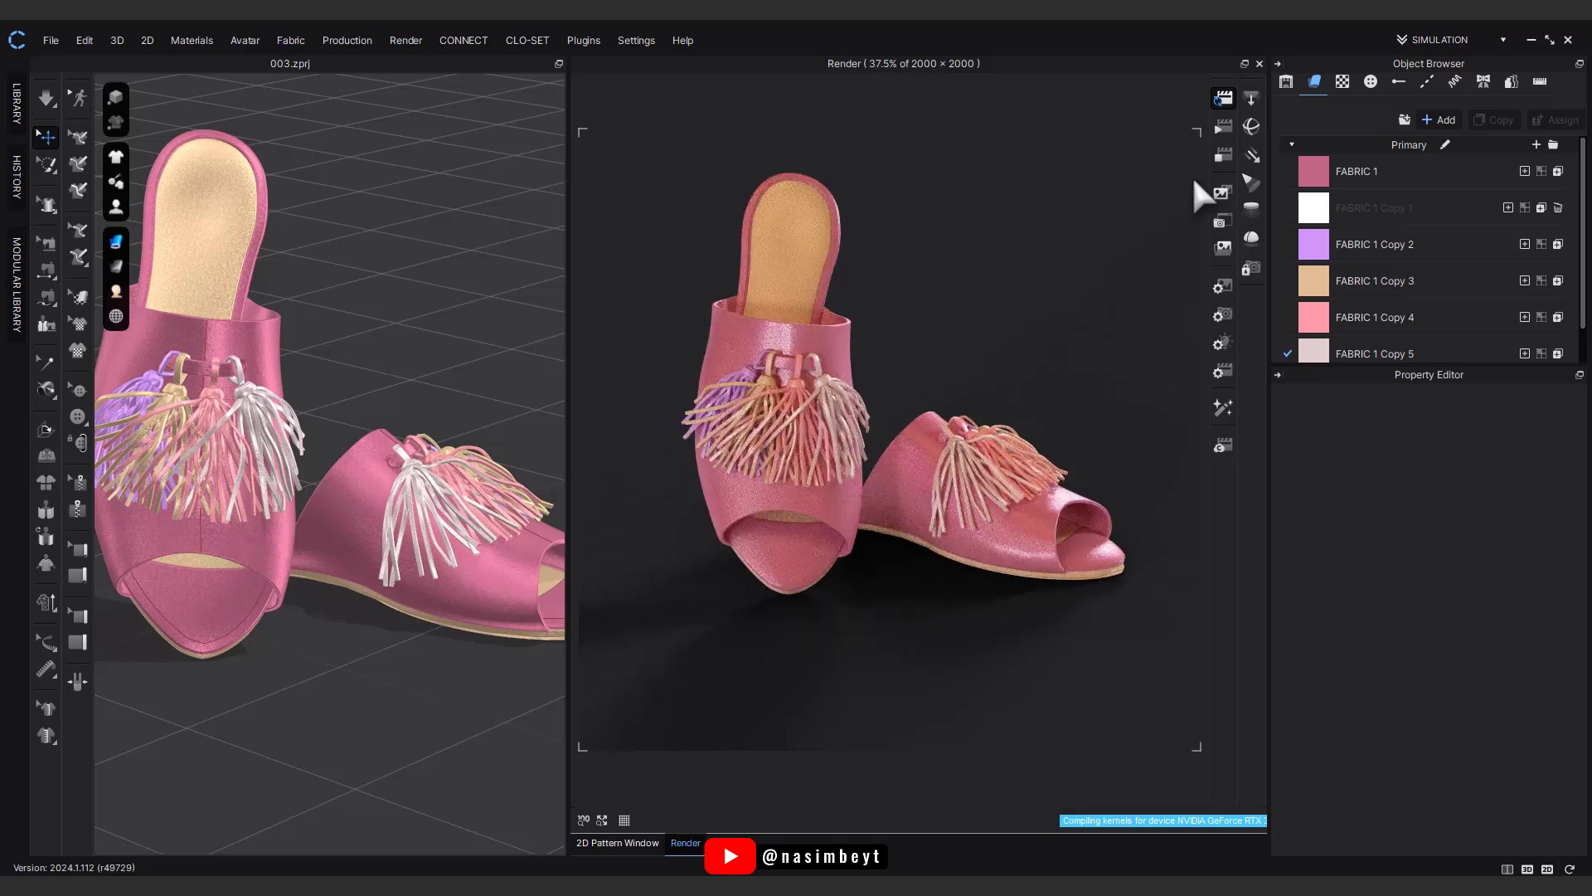
# Step: Assign the pale pink FABRIC 1 Copy 5 to the beige insole pattern of both shoes
pyautogui.click(636, 846)
pyautogui.scroll(-3, 883, 685)
pyautogui.click(1090, 489)
pyautogui.moveTo(1099, 539); pyautogui.dragTo(1051, 489, button='middle')
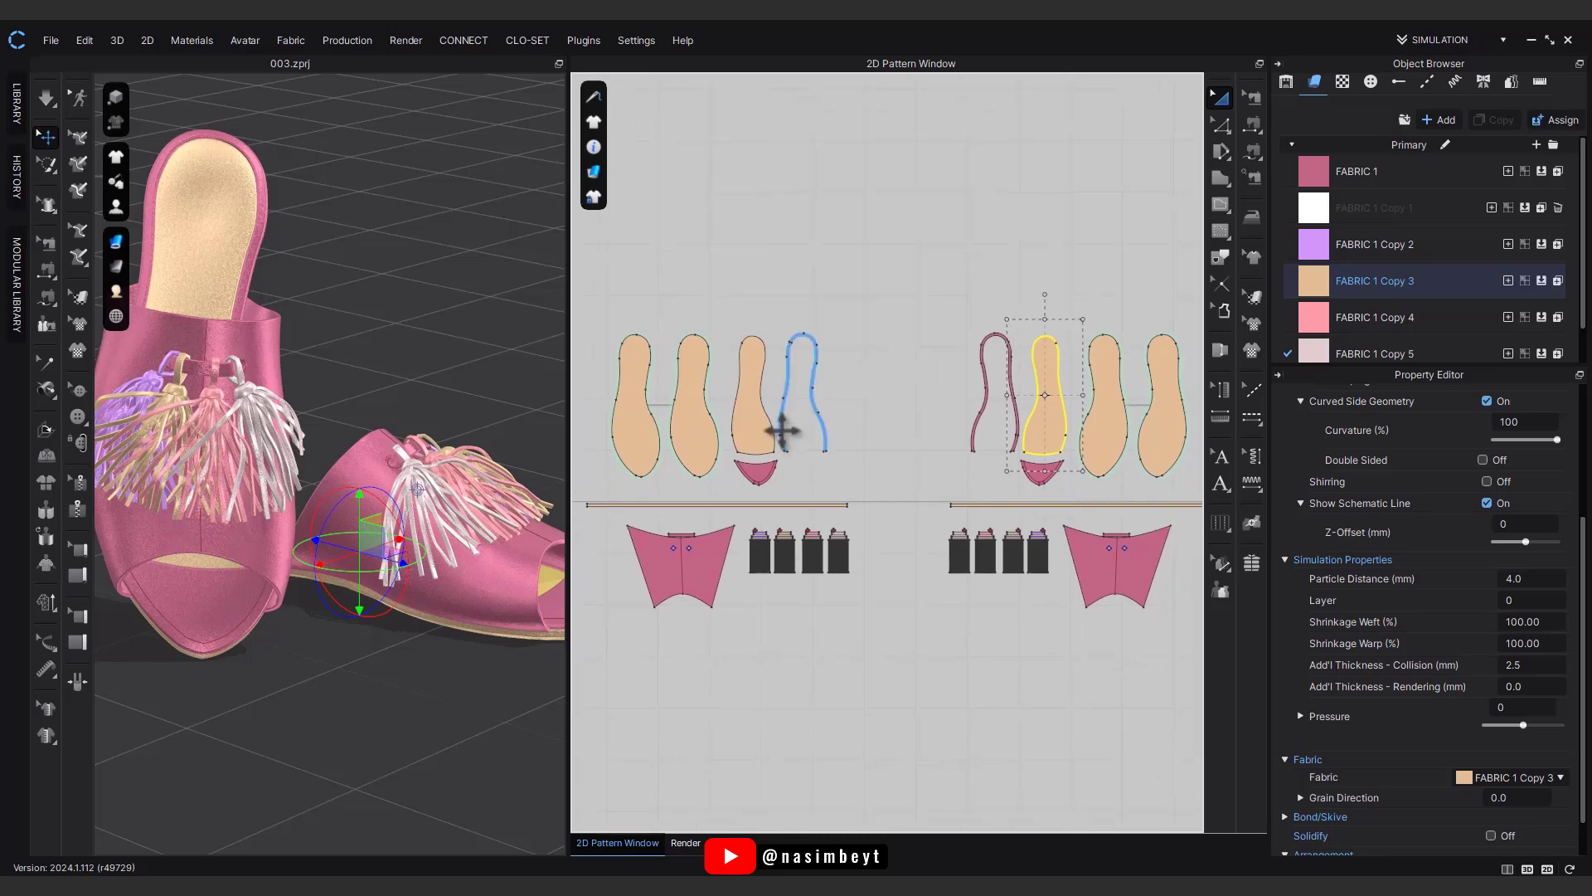
pyautogui.keyDown('shift'); pyautogui.click(764, 428); pyautogui.keyUp('shift')
pyautogui.click(1542, 354)
# Step: Assign the dark pink FABRIC 1 to the four beige full sole patterns
pyautogui.click(1144, 420)
pyautogui.keyDown('shift'); pyautogui.click(1102, 431); pyautogui.keyUp('shift')
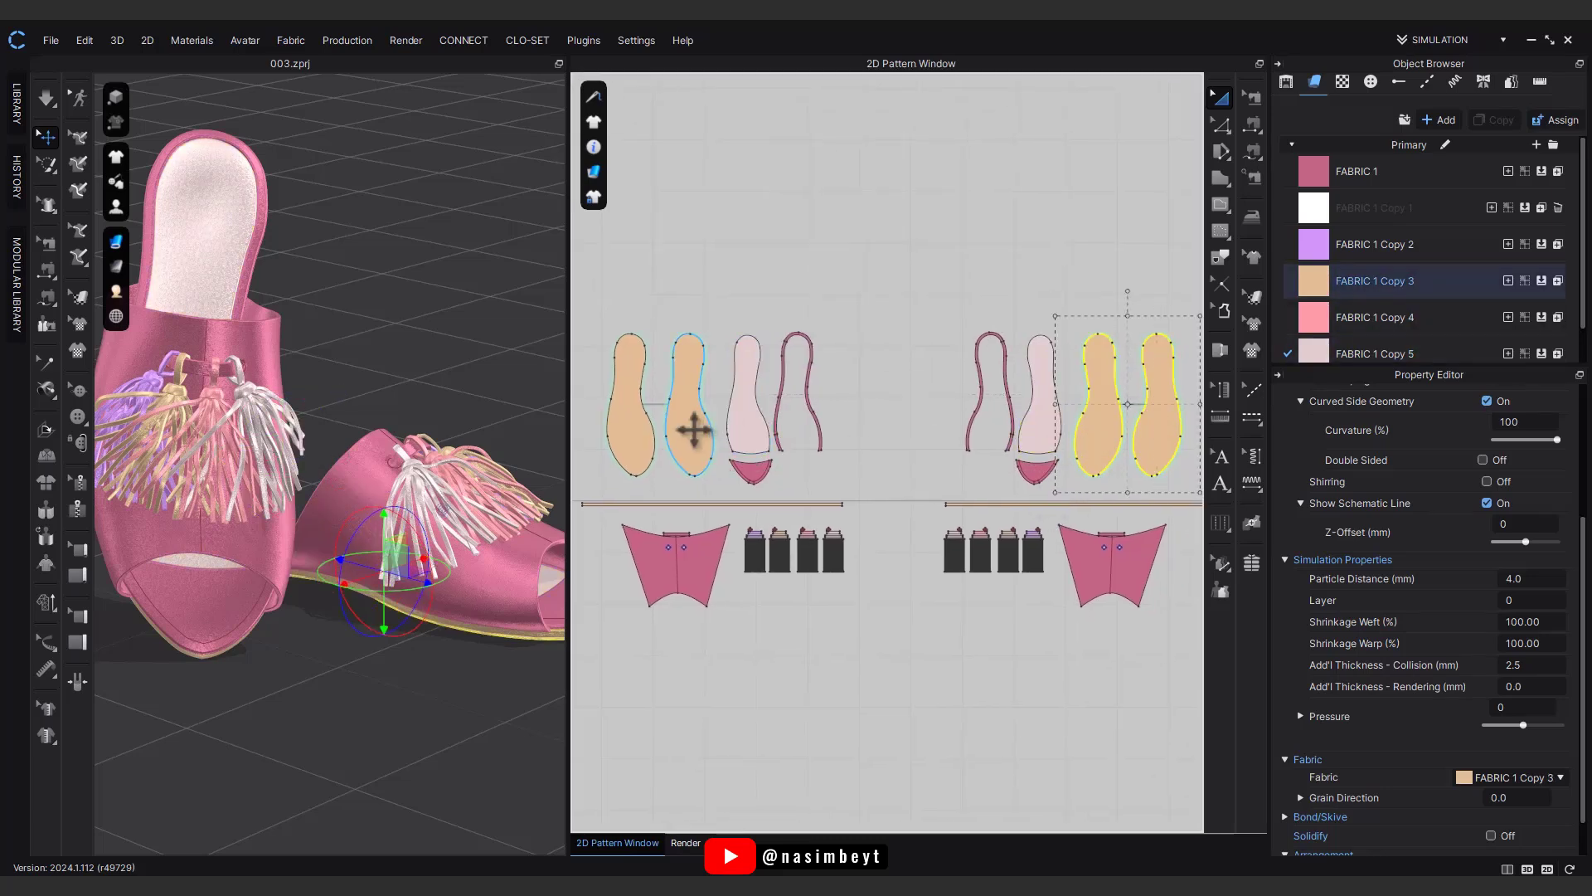
pyautogui.keyDown('shift'); pyautogui.click(693, 430); pyautogui.keyUp('shift')
pyautogui.keyDown('shift'); pyautogui.click(642, 421); pyautogui.keyUp('shift')
pyautogui.click(1541, 171)
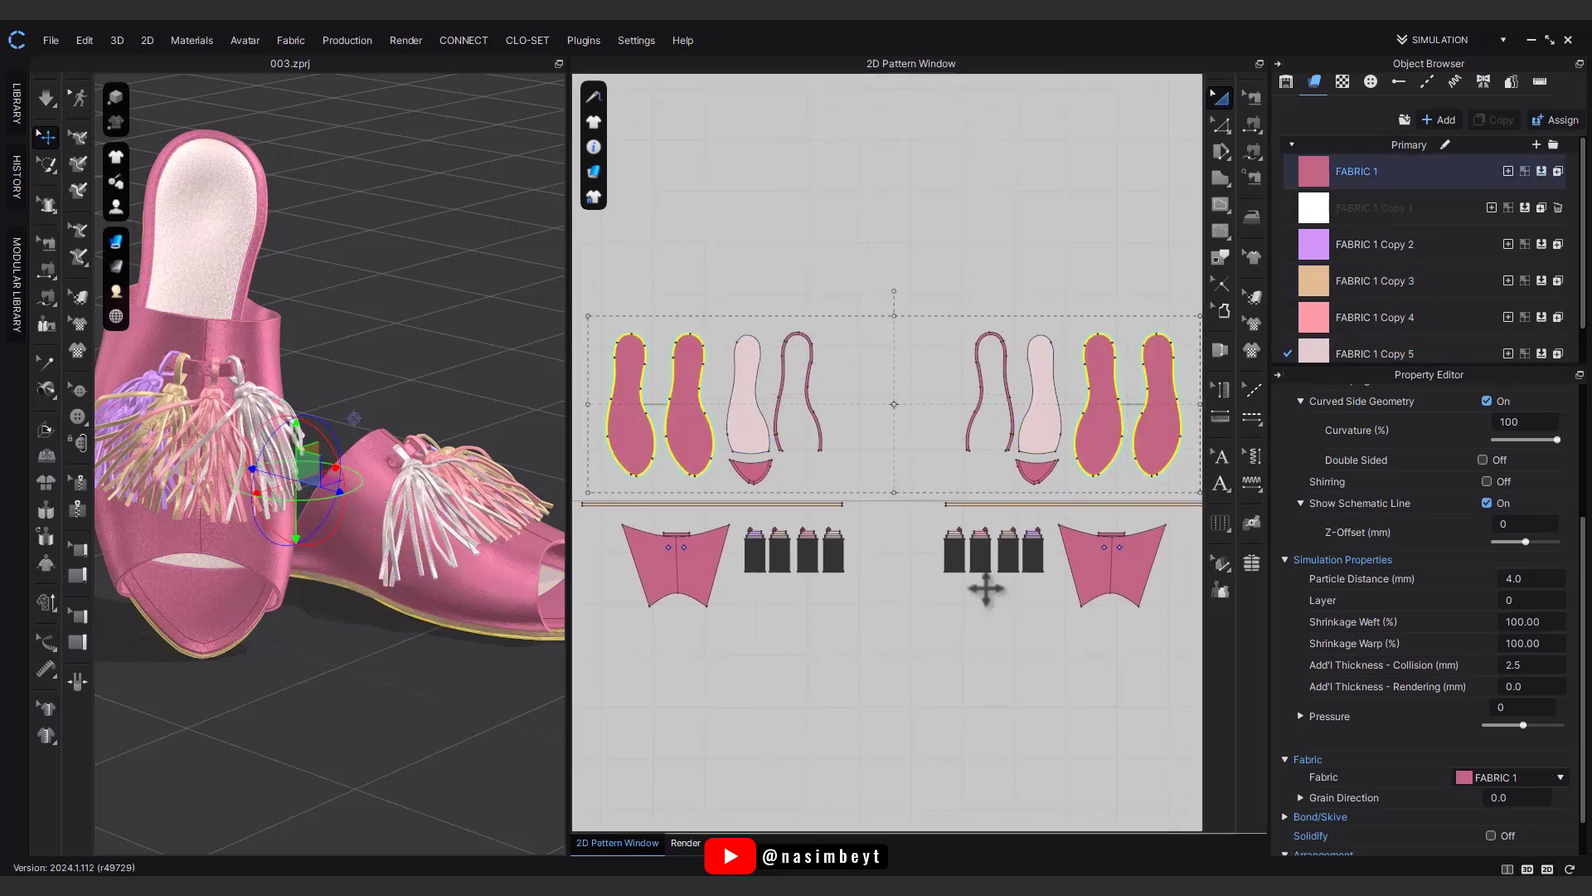
# Step: Assign the dark pink FABRIC 1 to the long, narrow beige strip pattern of each shoe
pyautogui.click(979, 502)
pyautogui.keyDown('shift'); pyautogui.click(828, 503); pyautogui.keyUp('shift')
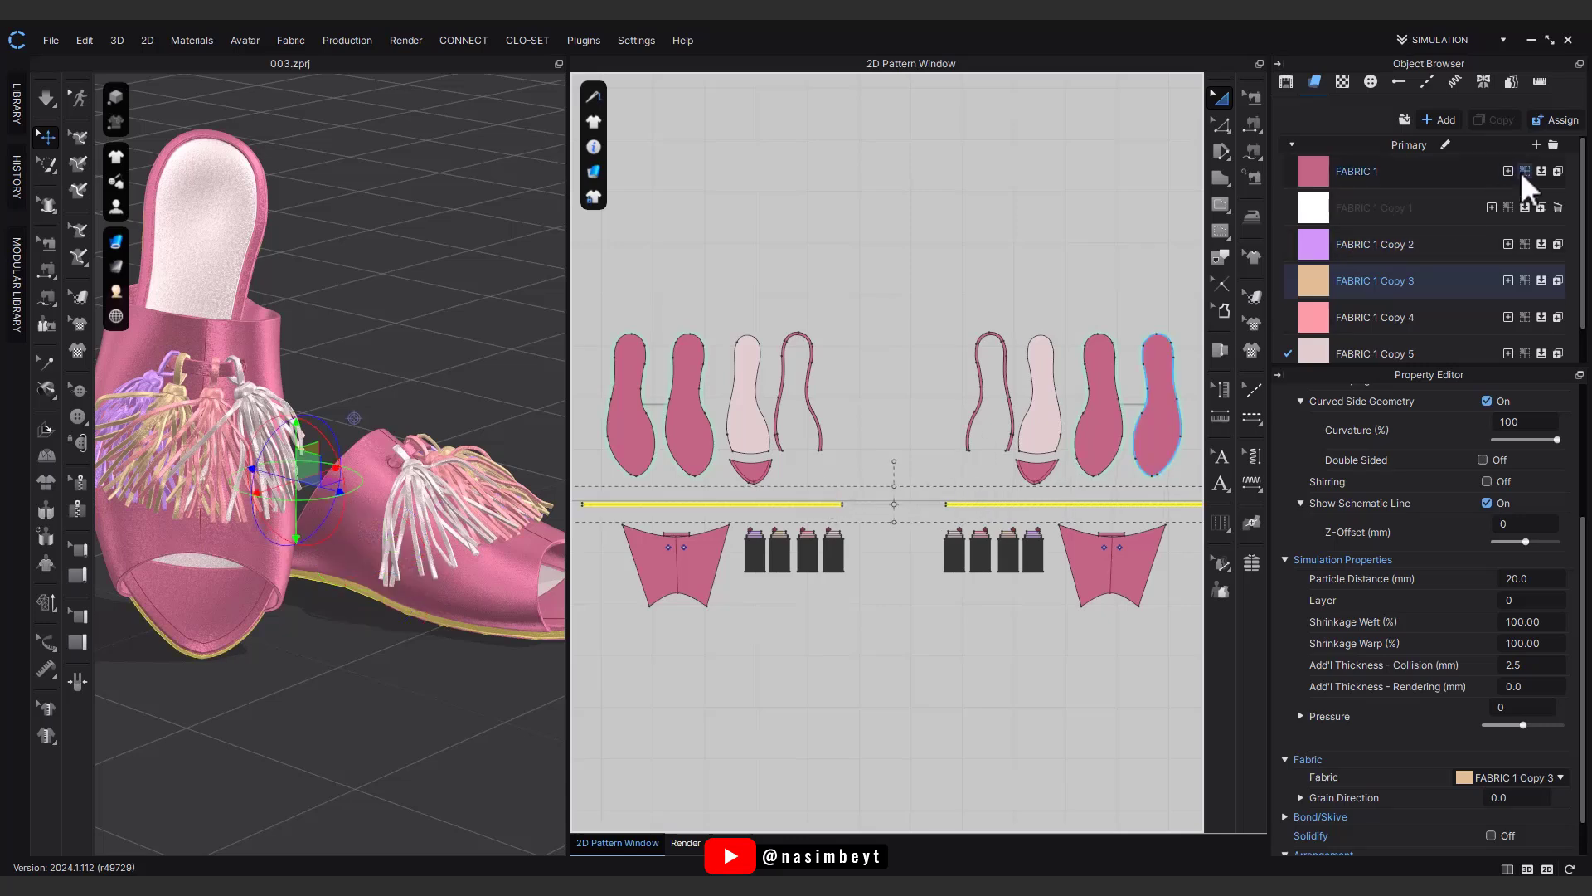
pyautogui.click(1522, 171)
pyautogui.click(991, 223)
# Step: Render the sandals with the recolored insoles, soles and strips, and stop the render
pyautogui.click(685, 842)
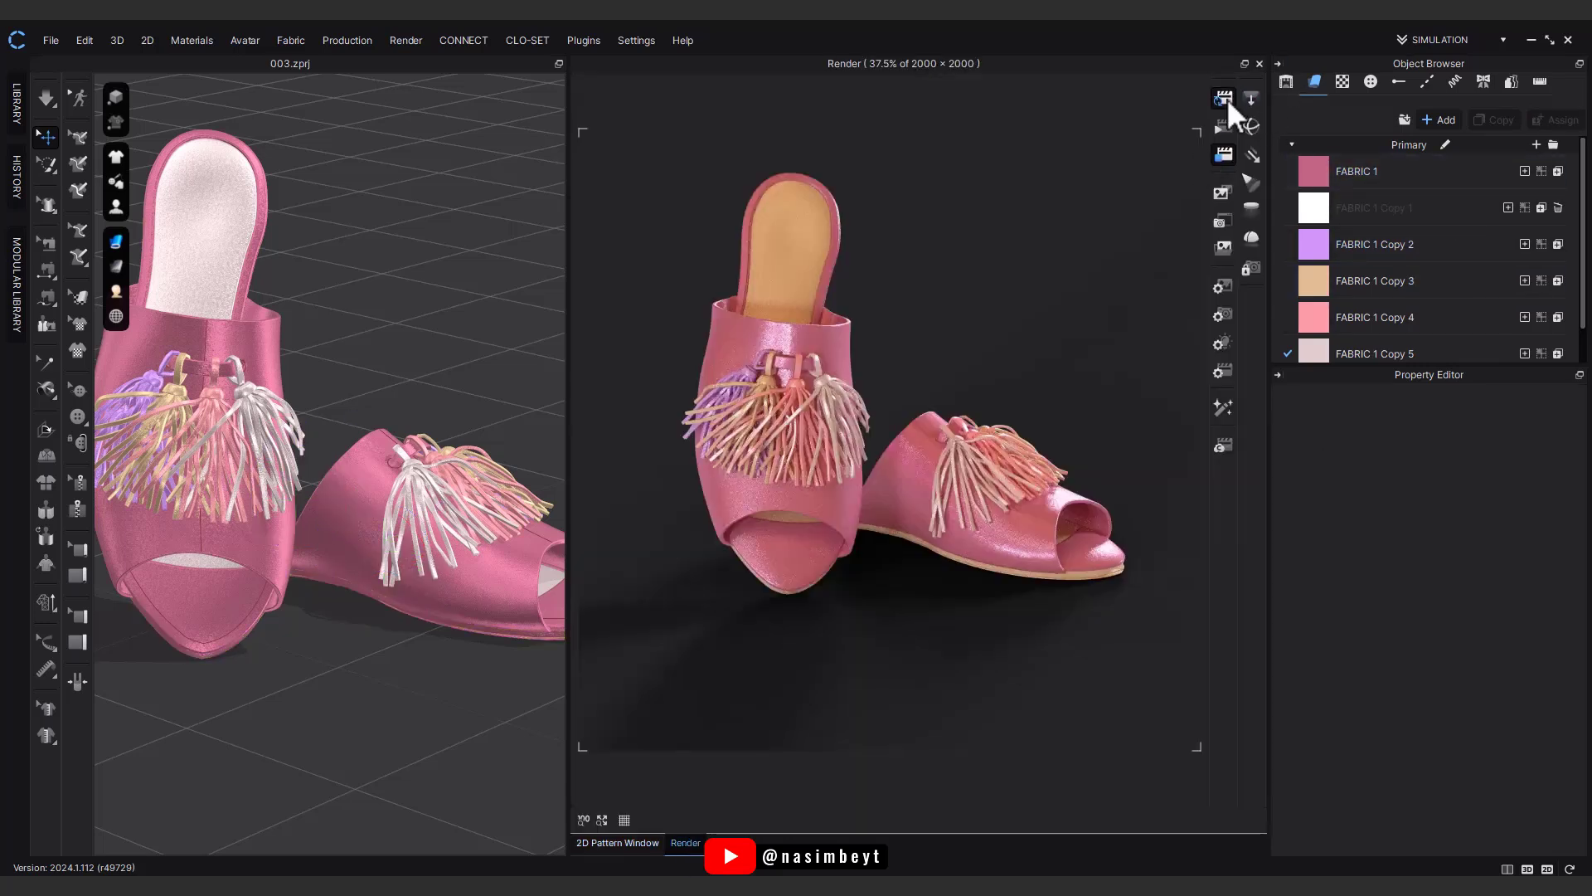
pyautogui.click(1224, 99)
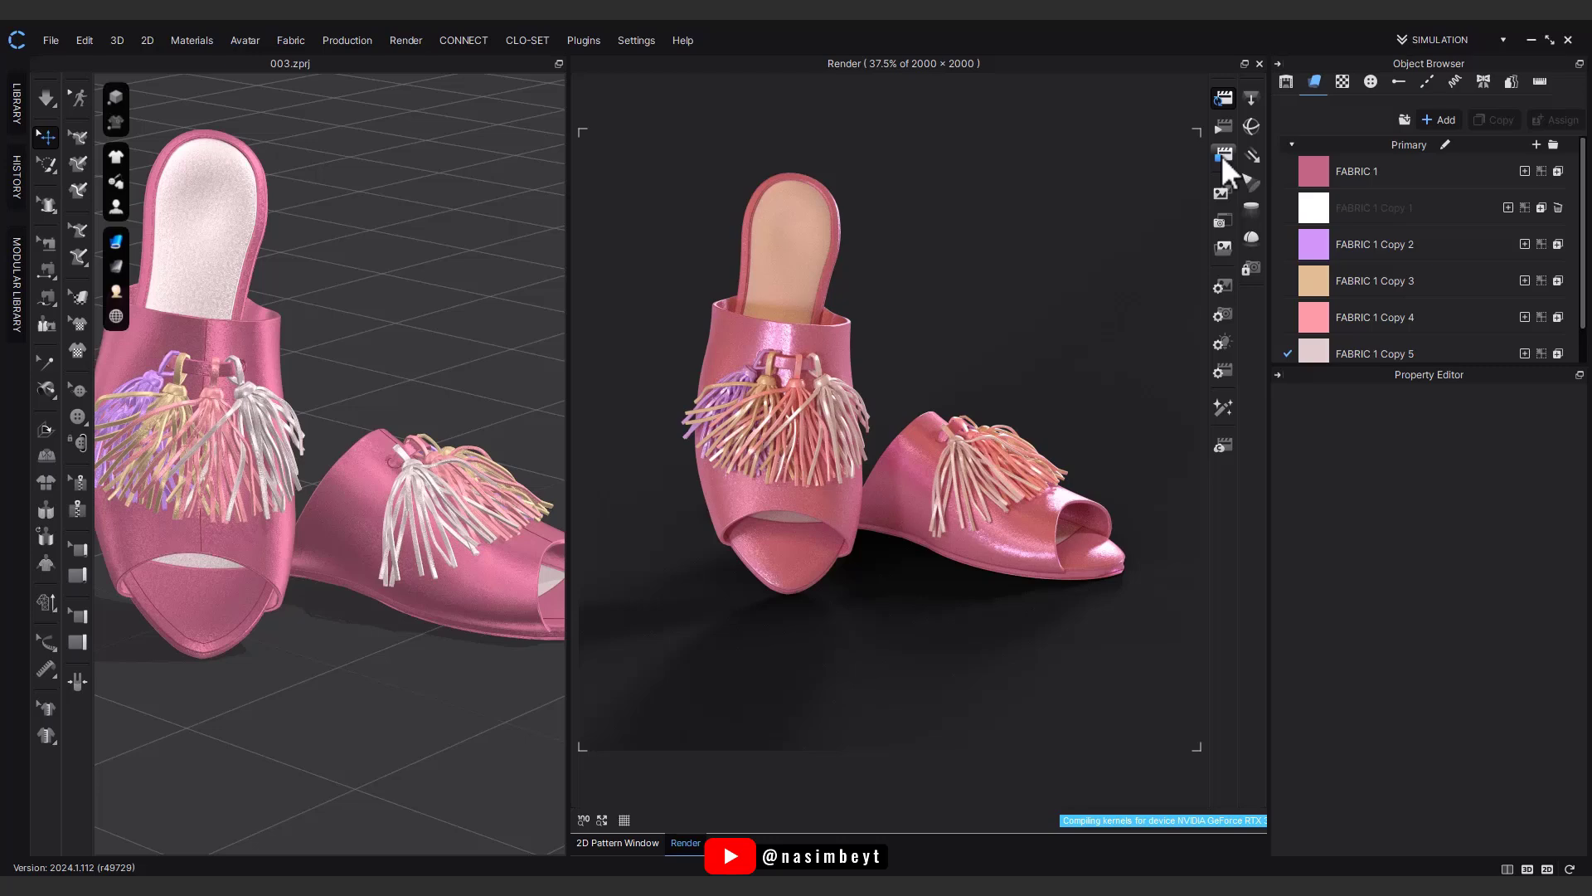
pyautogui.click(1220, 154)
# Step: Change the material type of FABRIC 1 to Leather
pyautogui.click(1357, 171)
pyautogui.click(1491, 407)
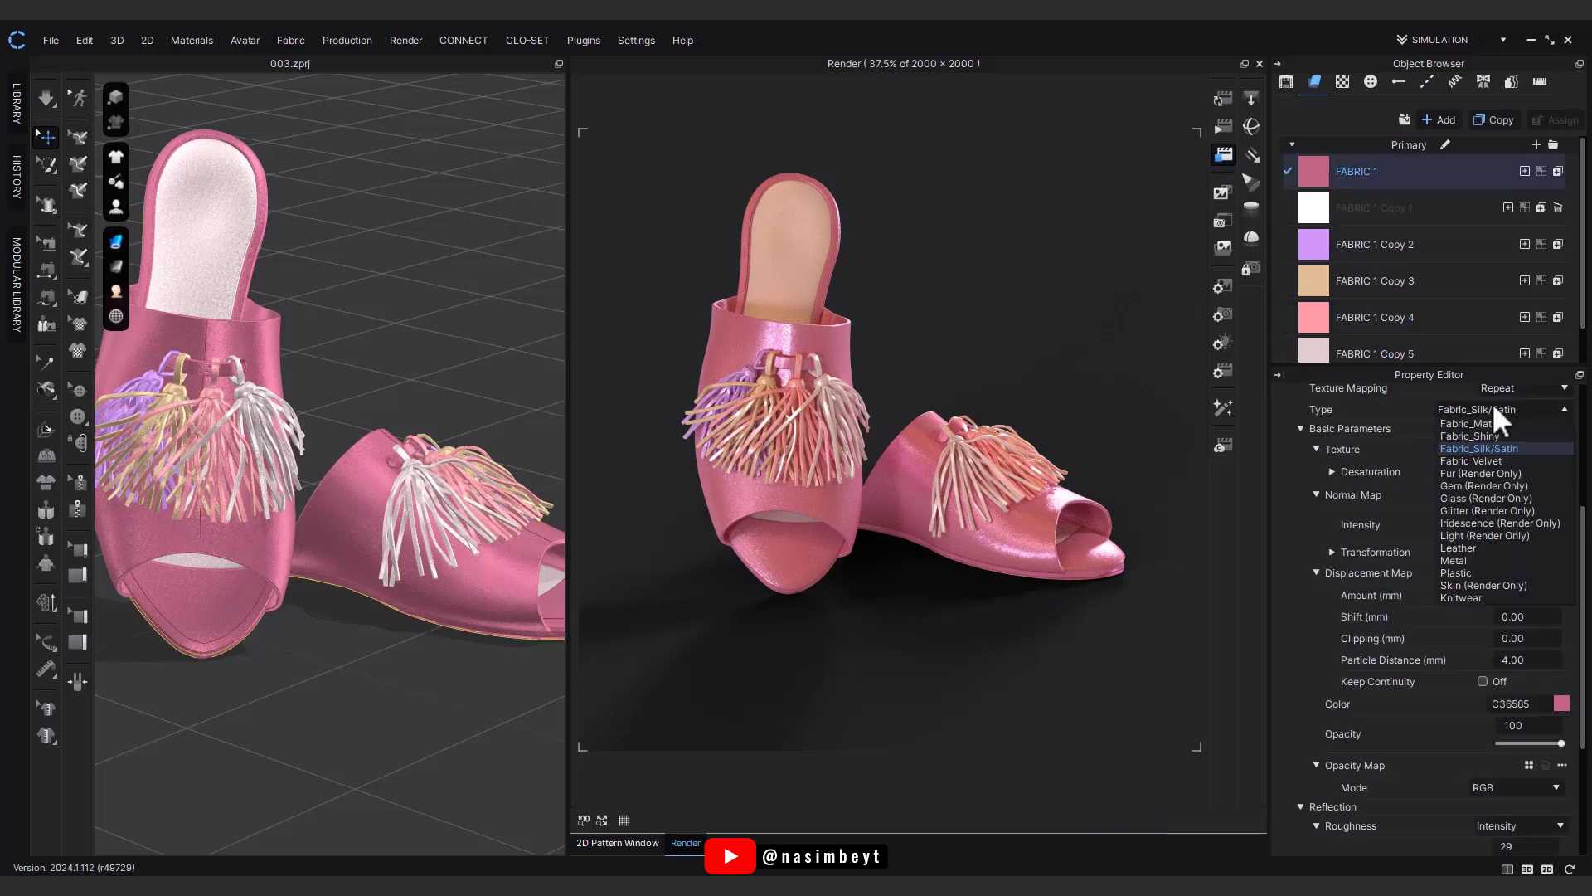
pyautogui.click(1457, 548)
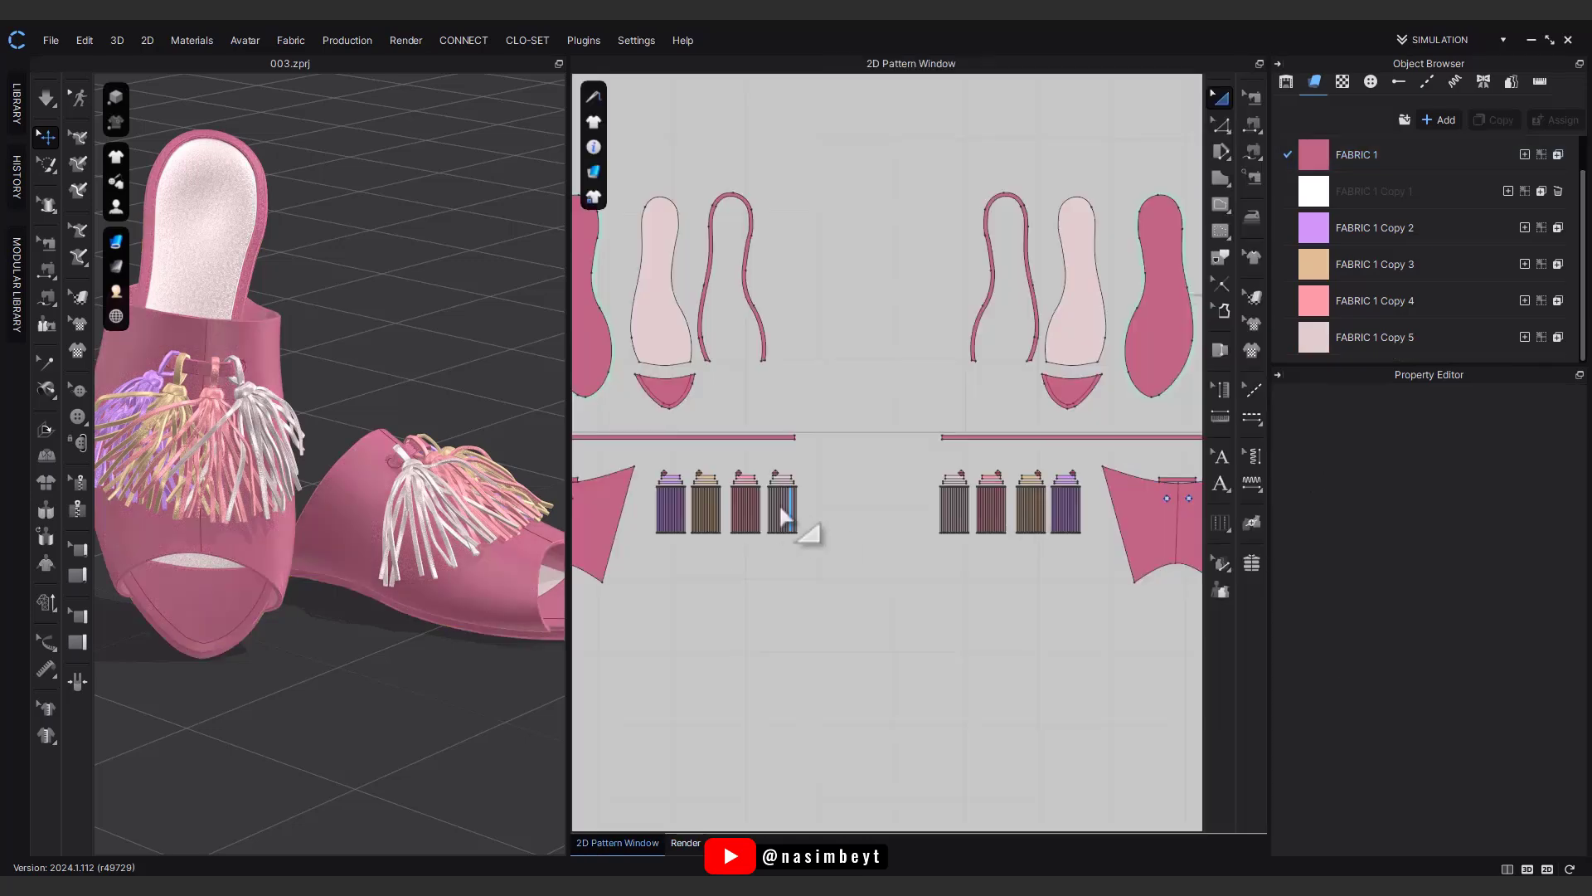
# Step: On the first shoe, assign FABRIC 1 Copy 5 to the beige tassel and FABRIC 1 Copy 4 to the lilac tassel
pyautogui.scroll(5, 759, 506)
pyautogui.moveTo(758, 508); pyautogui.dragTo(1025, 515, button='middle')
pyautogui.moveTo(944, 362); pyautogui.dragTo(827, 590)
pyautogui.click(1542, 337)
pyautogui.moveTo(710, 339); pyautogui.dragTo(829, 609)
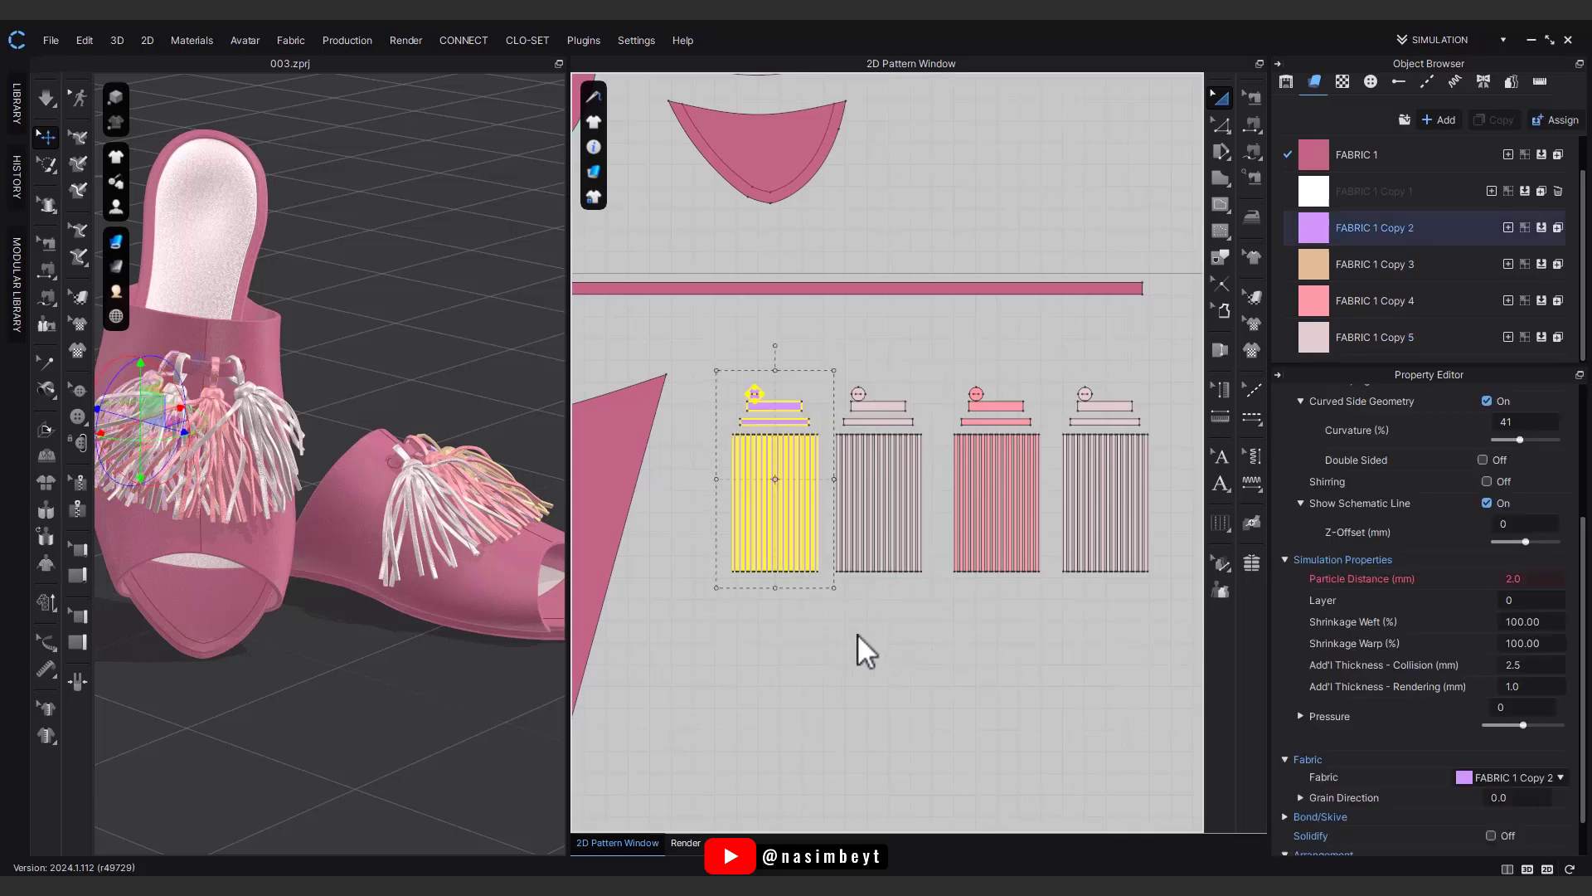
pyautogui.click(1542, 301)
# Step: On the other shoe, assign FABRIC 1 Copy 5 to the beige tassel and FABRIC 1 Copy 4 to the lilac tassel
pyautogui.scroll(1, 1021, 671)
pyautogui.moveTo(1022, 670); pyautogui.dragTo(666, 669, button='middle')
pyautogui.moveTo(1068, 654); pyautogui.dragTo(628, 663, button='middle')
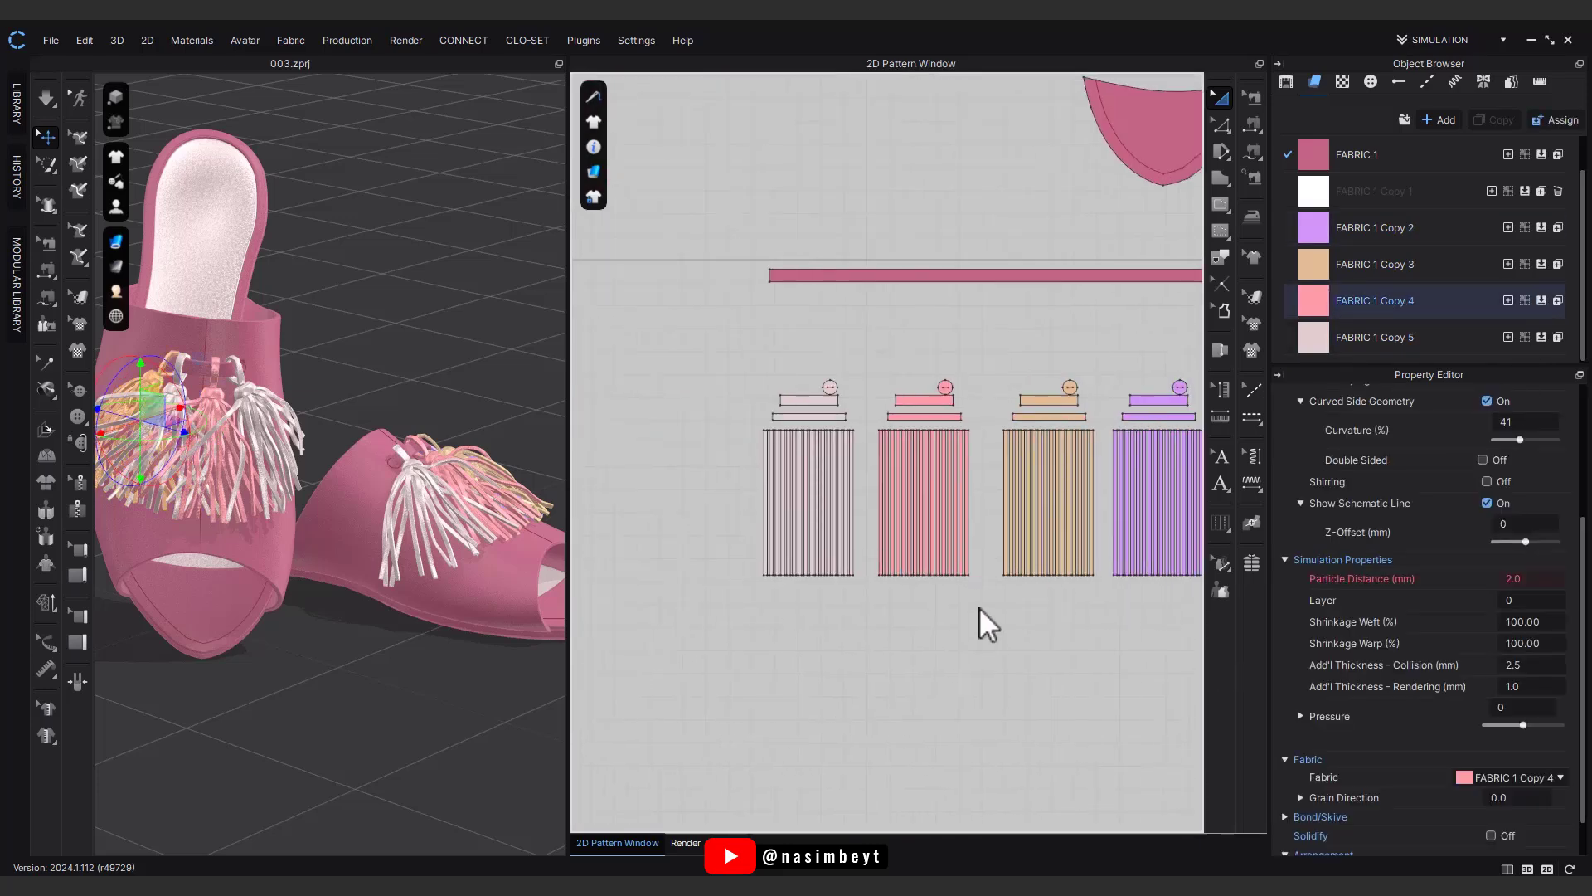
pyautogui.moveTo(1057, 557); pyautogui.dragTo(824, 590, button='middle')
pyautogui.click(824, 590)
pyautogui.click(1539, 338)
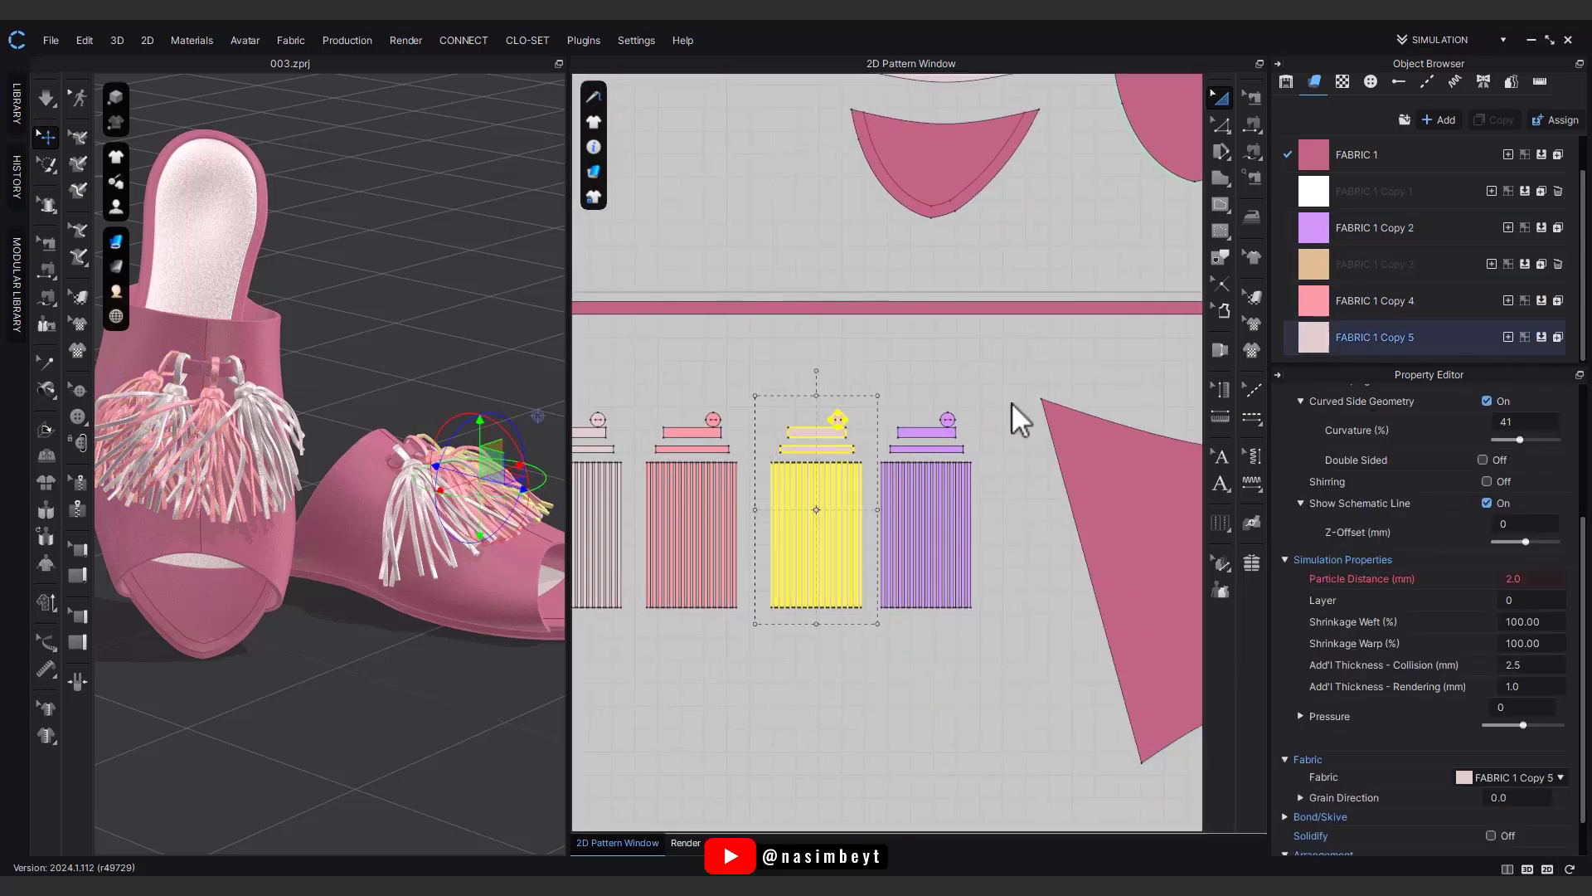
pyautogui.moveTo(1012, 401); pyautogui.dragTo(862, 664)
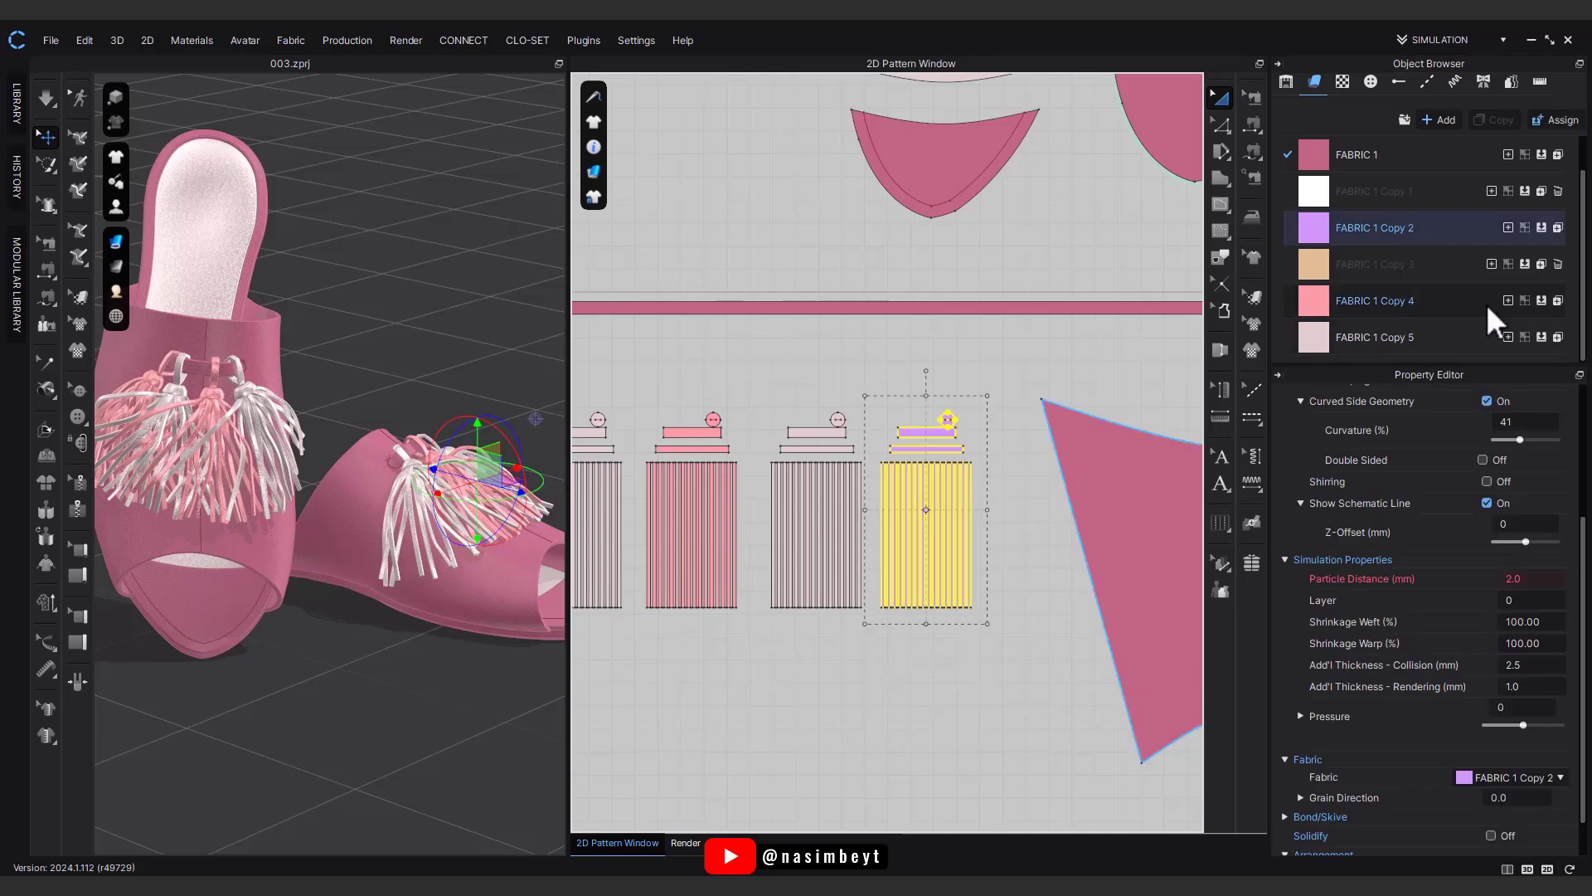
pyautogui.click(1539, 300)
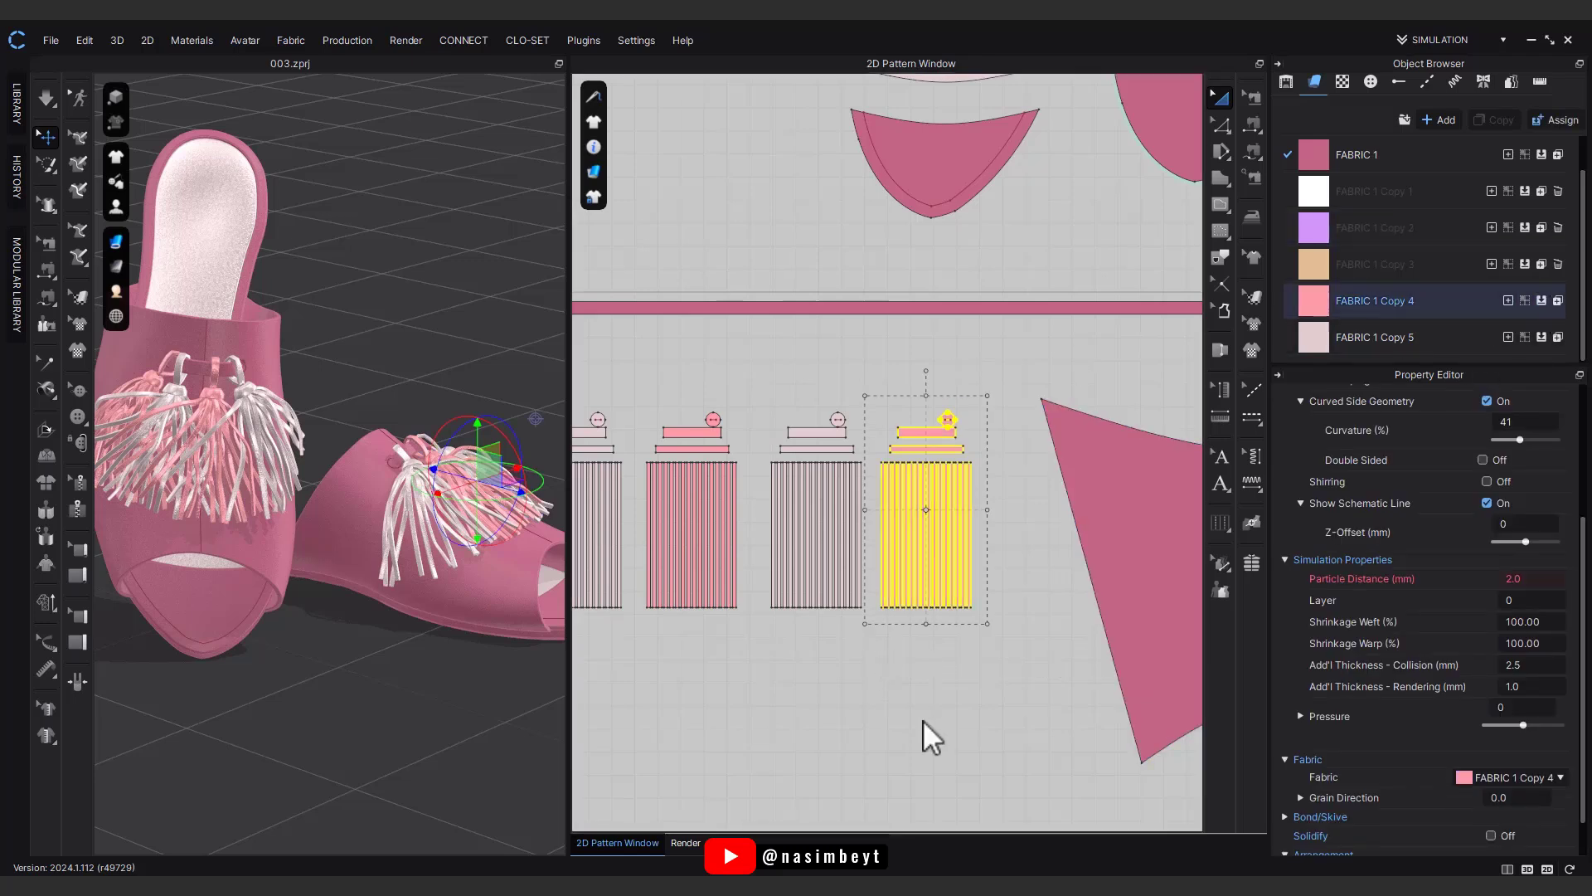
# Step: Widen the render view and render the sandals with the leather upper and the all-pink tassels
pyautogui.click(922, 719)
pyautogui.scroll(-4, 982, 582)
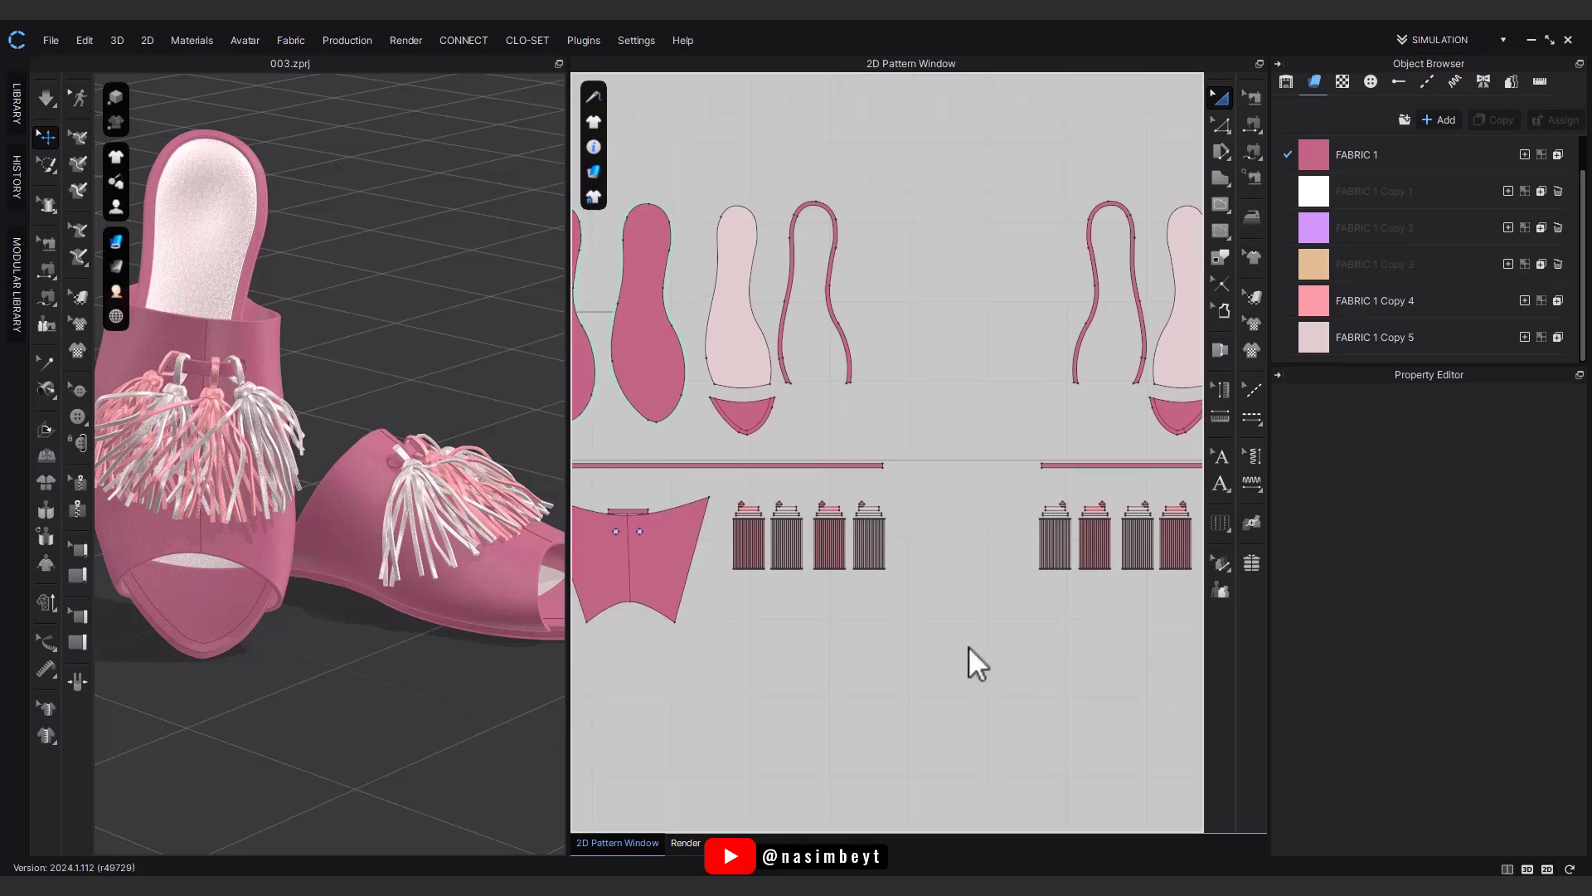
pyautogui.click(686, 843)
pyautogui.moveTo(572, 388); pyautogui.dragTo(526, 391)
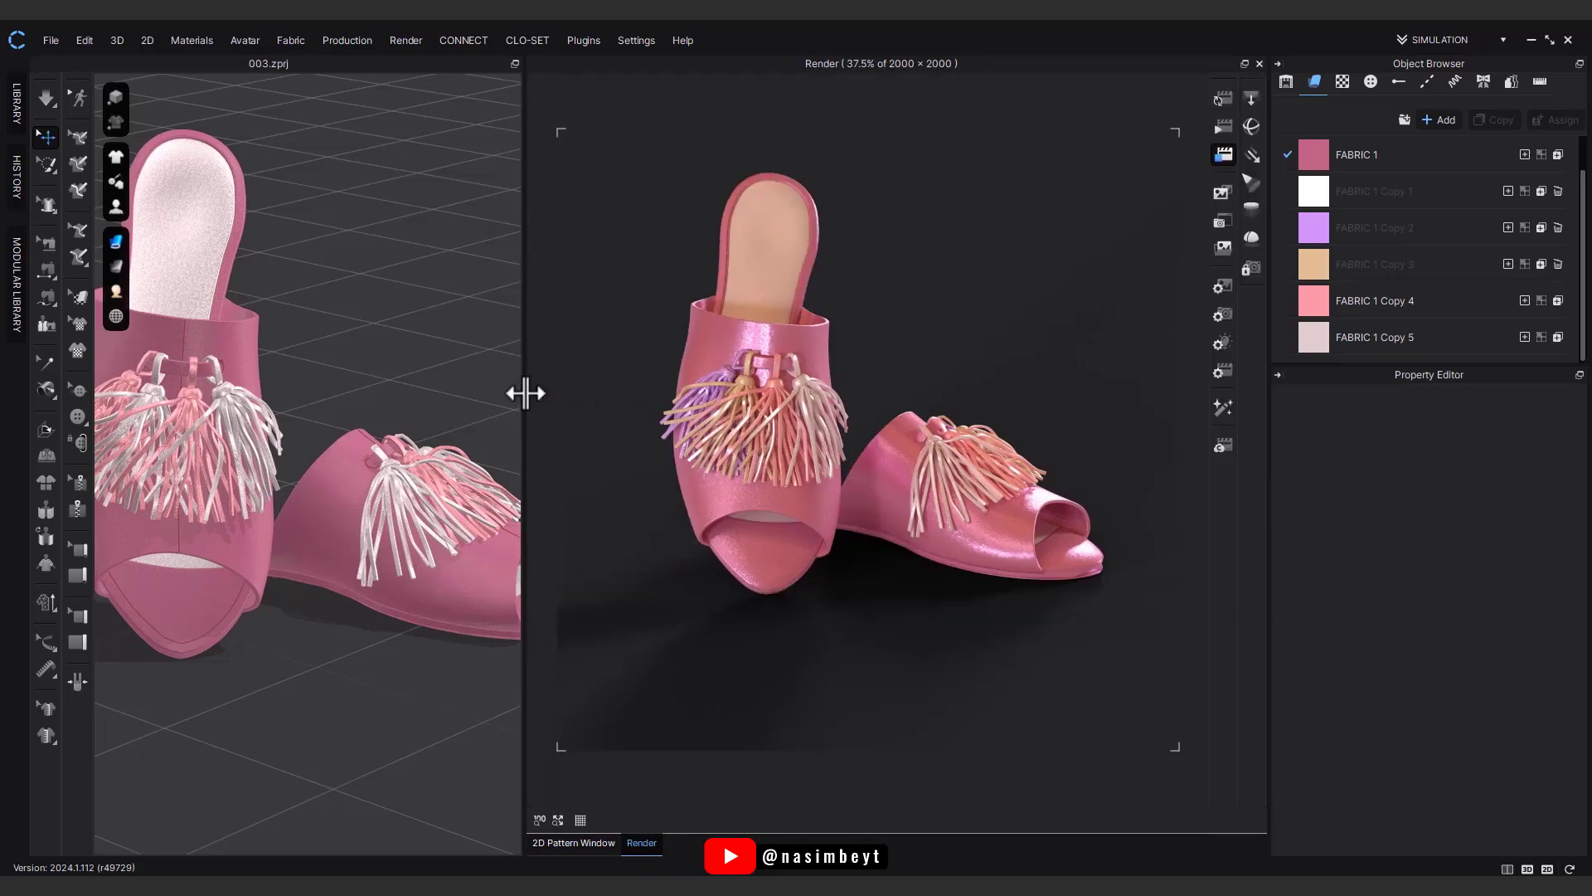
pyautogui.click(1215, 97)
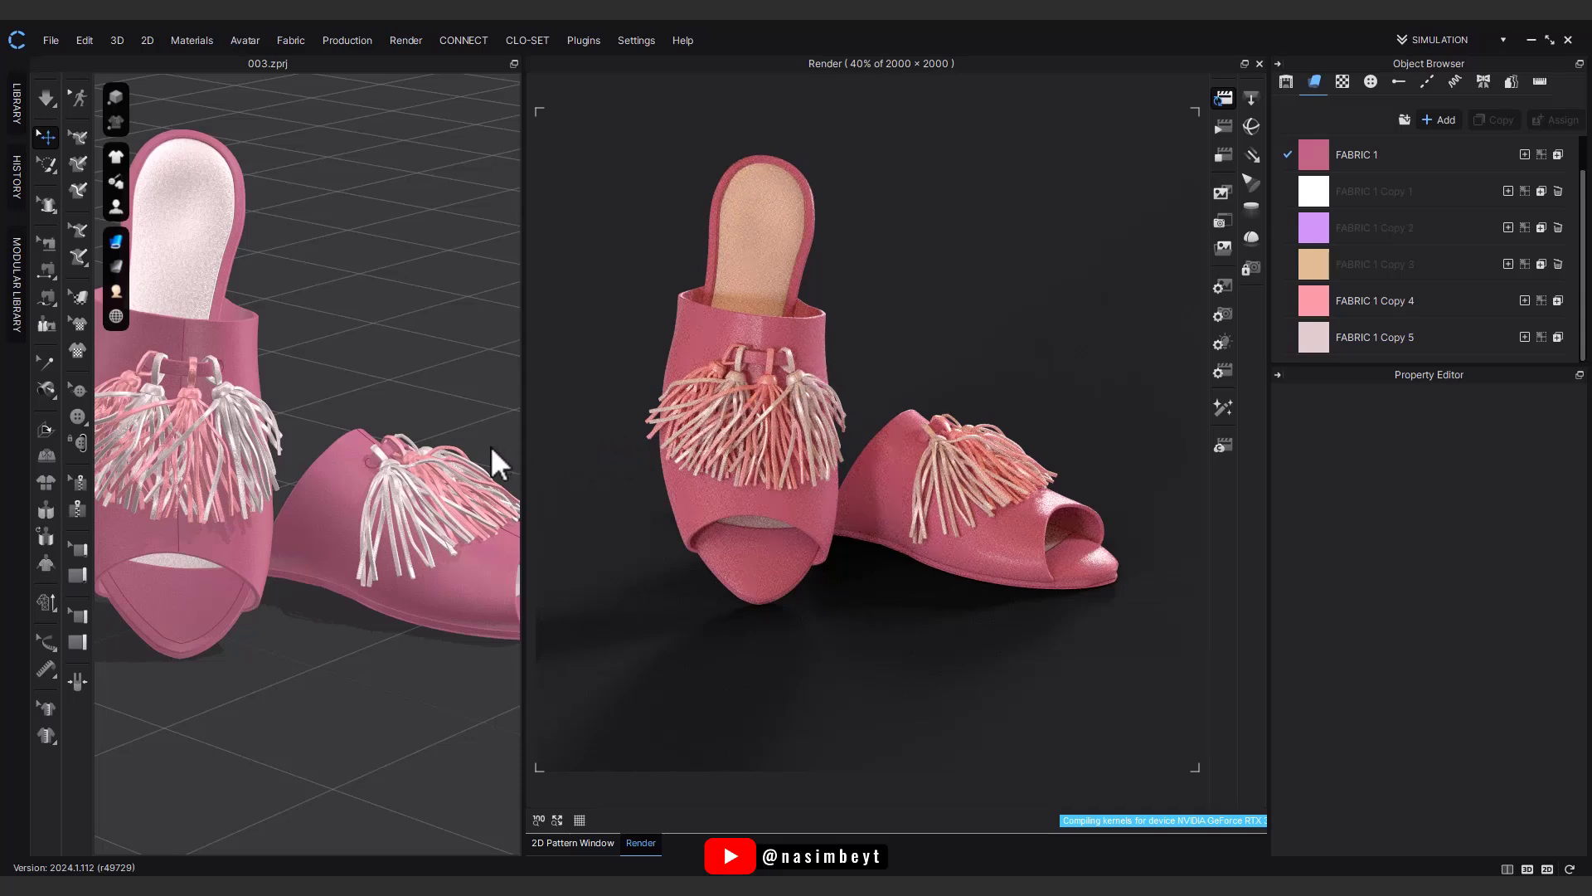
# Step: Try the light pink FABRIC 1 Copy 4 on the upper of the shoe lying sideways, and restore its FABRIC 1
pyautogui.click(445, 598)
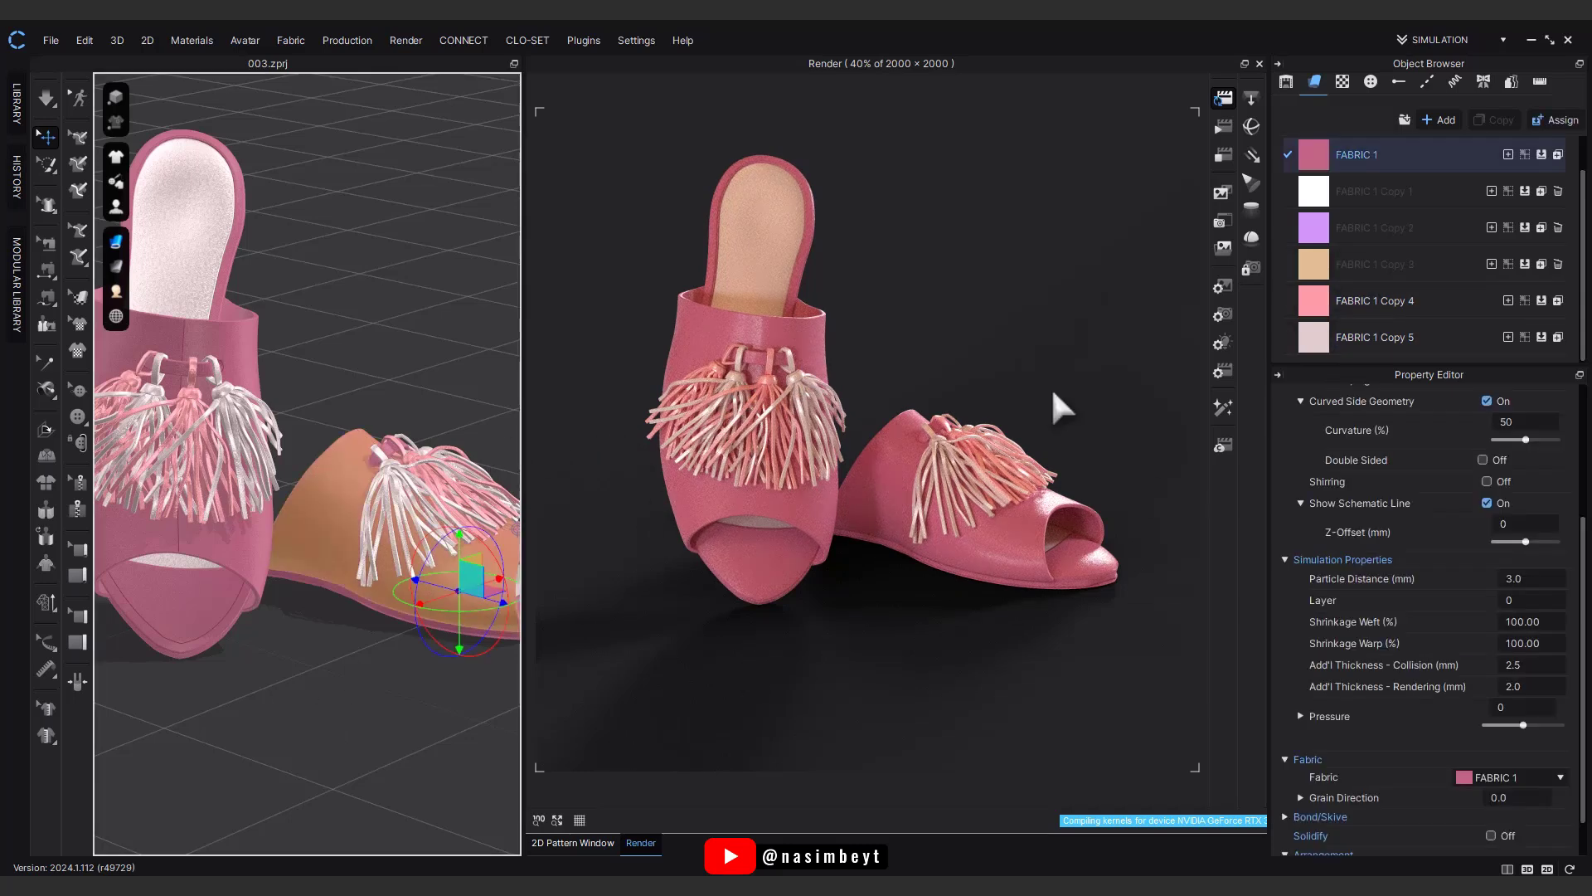
pyautogui.click(1543, 300)
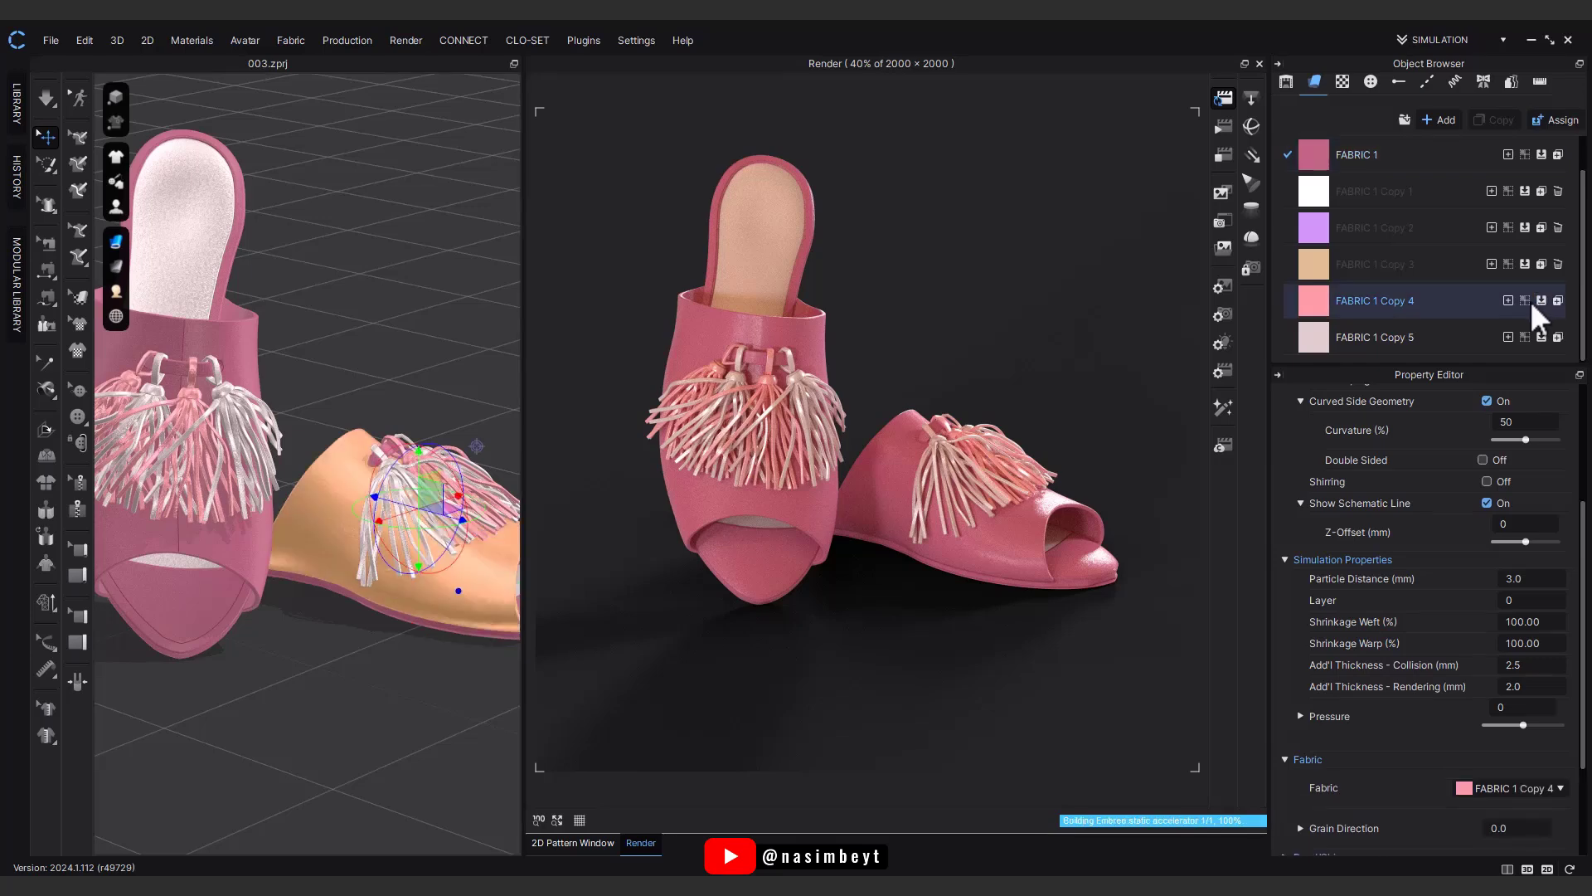
pyautogui.click(439, 635)
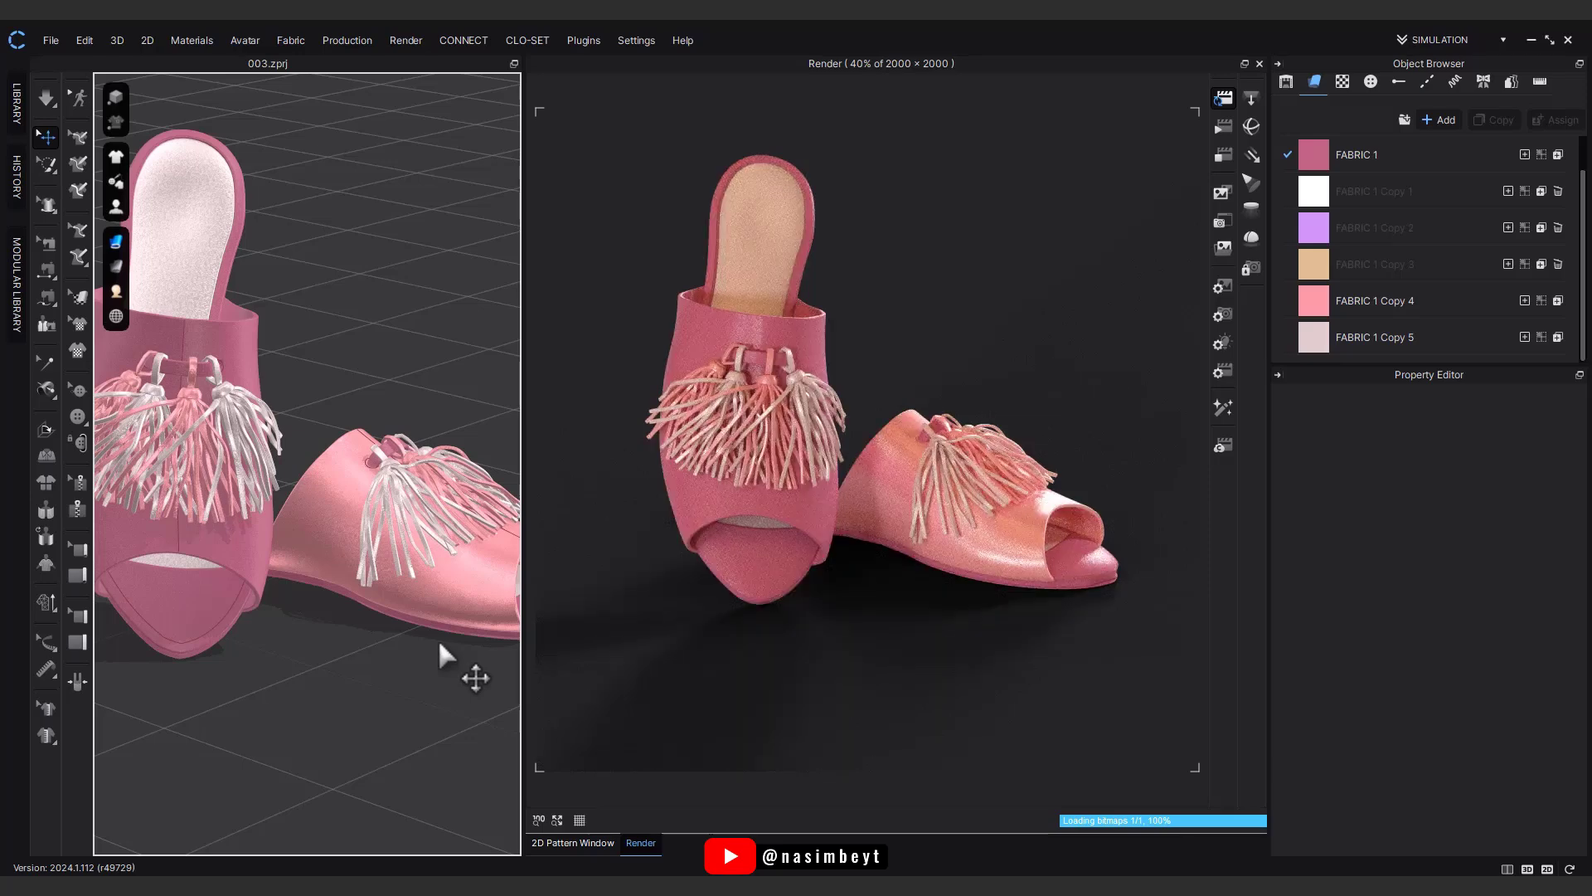
pyautogui.click(477, 590)
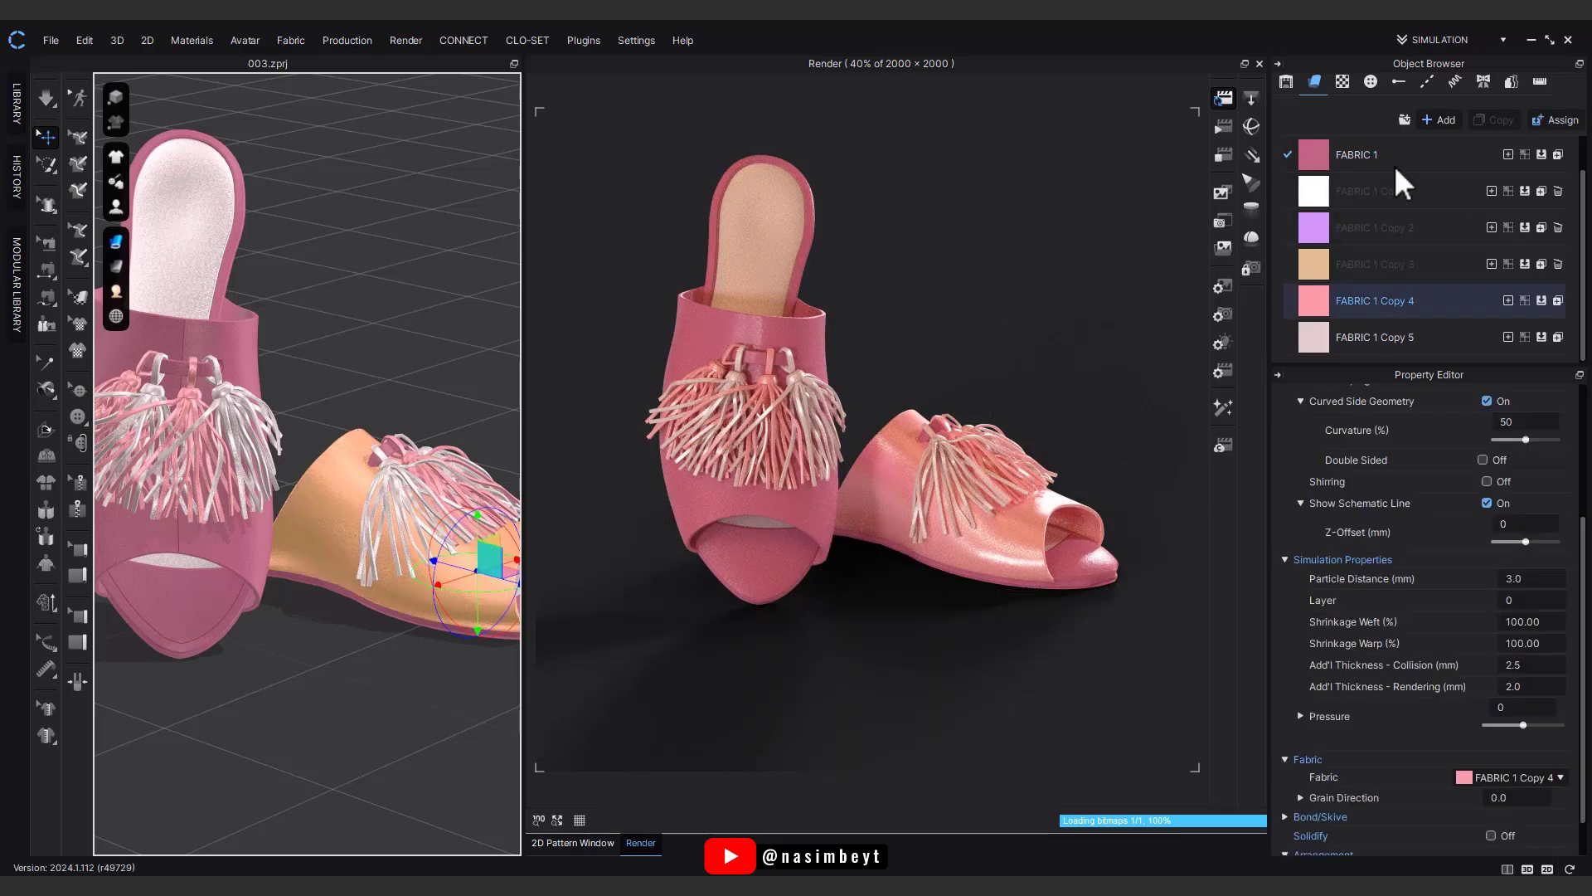
pyautogui.click(415, 661)
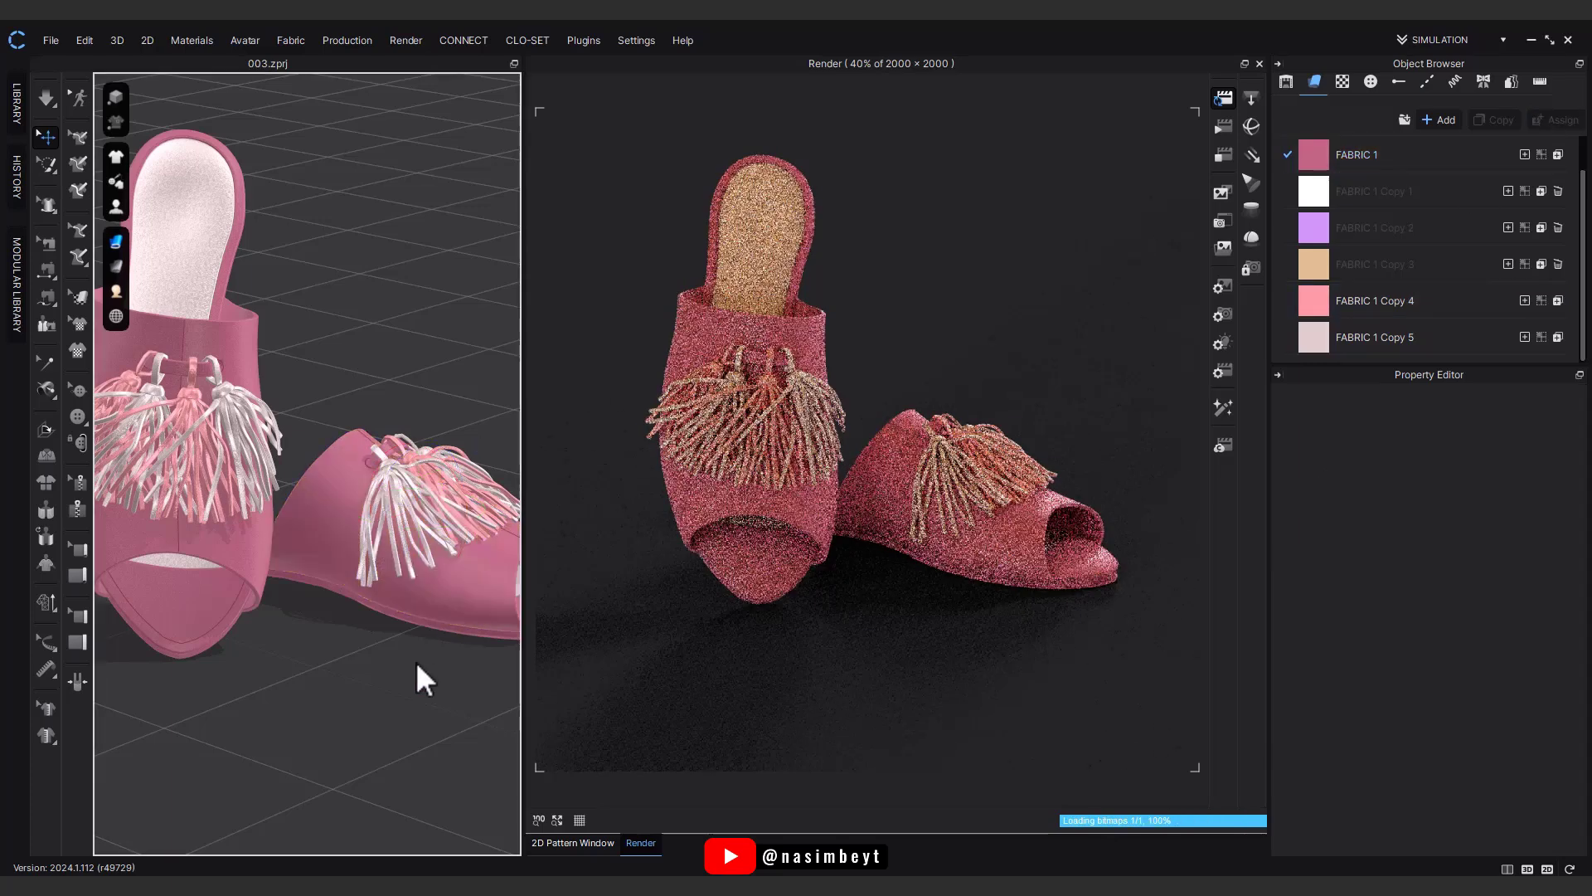
# Step: Stop the render and change the material type of FABRIC 1 Copy 3, Copy 4 and Copy 5 to Leather
pyautogui.click(1222, 159)
pyautogui.click(1368, 157)
pyautogui.scroll(2, 1383, 490)
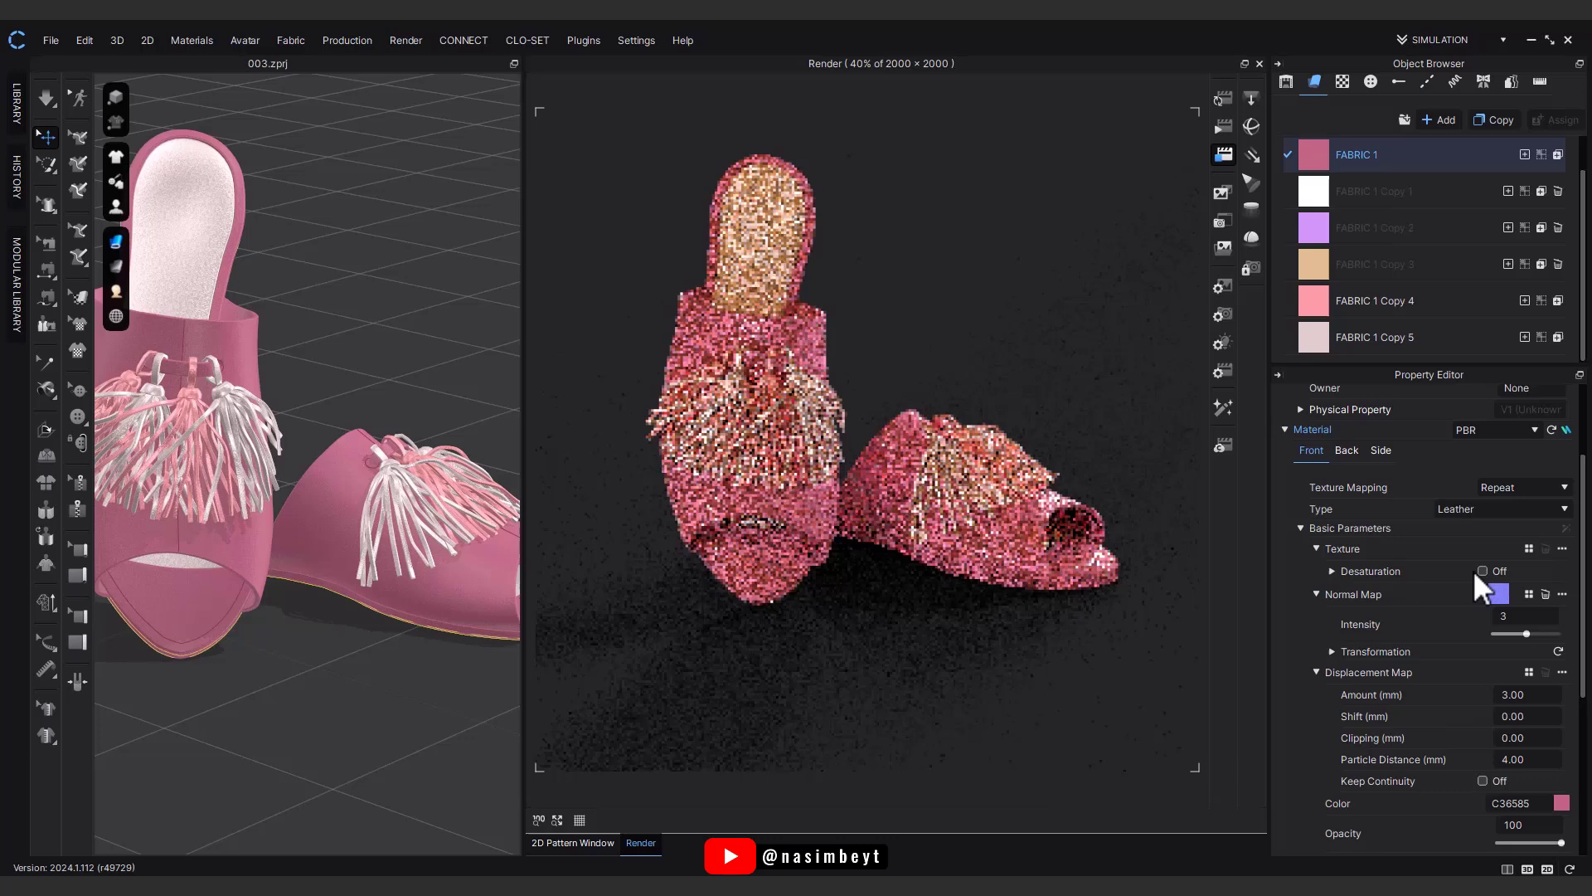
pyautogui.click(1357, 266)
pyautogui.click(1461, 508)
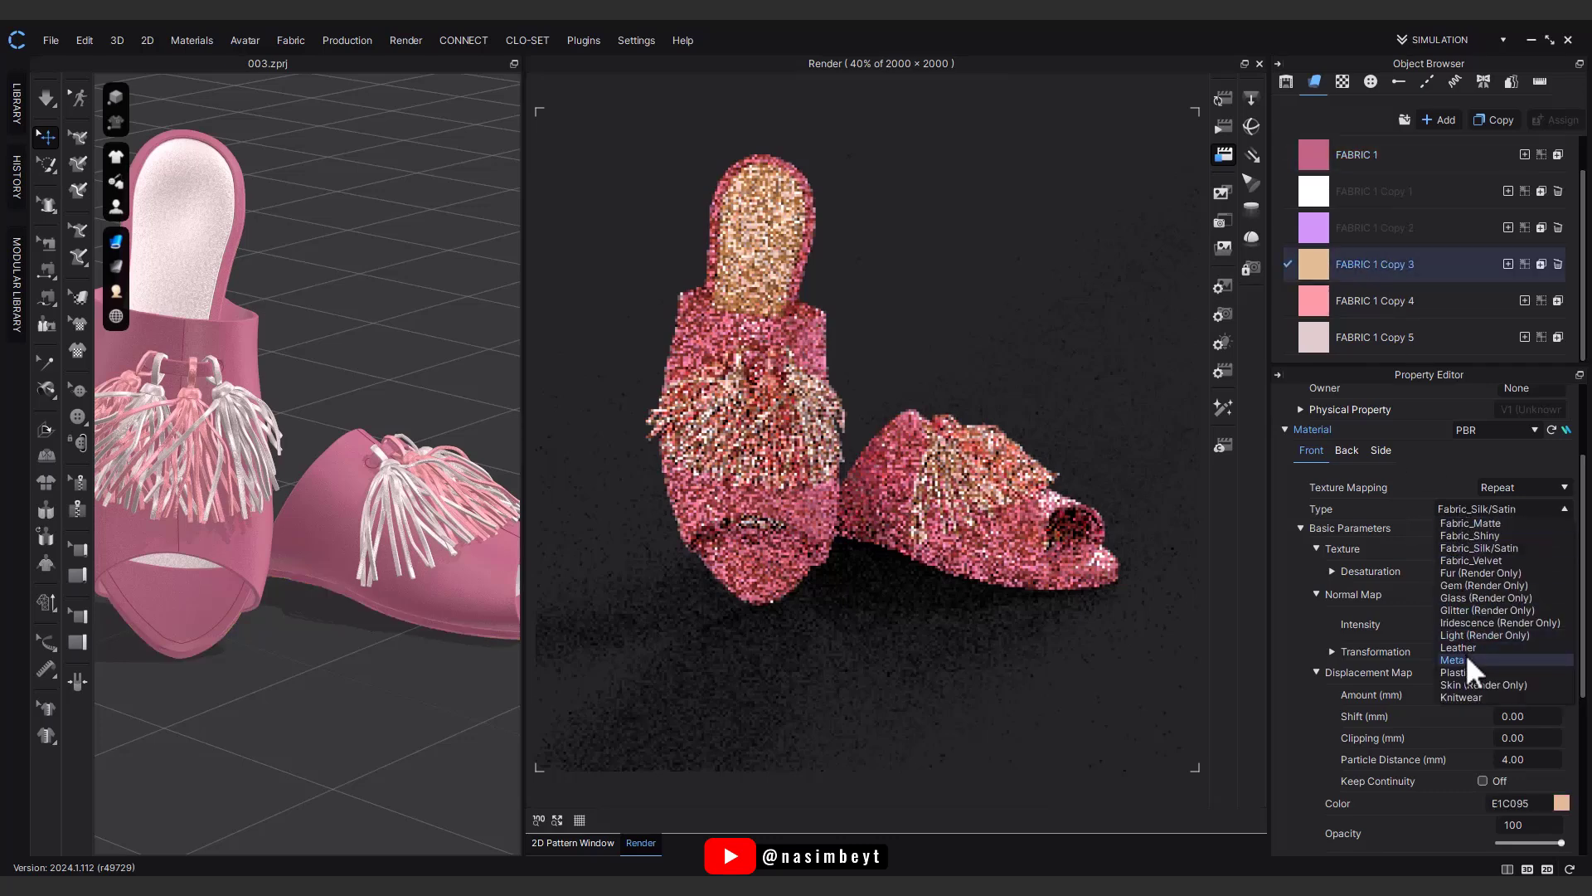
pyautogui.click(1461, 659)
pyautogui.click(1381, 300)
pyautogui.click(1476, 508)
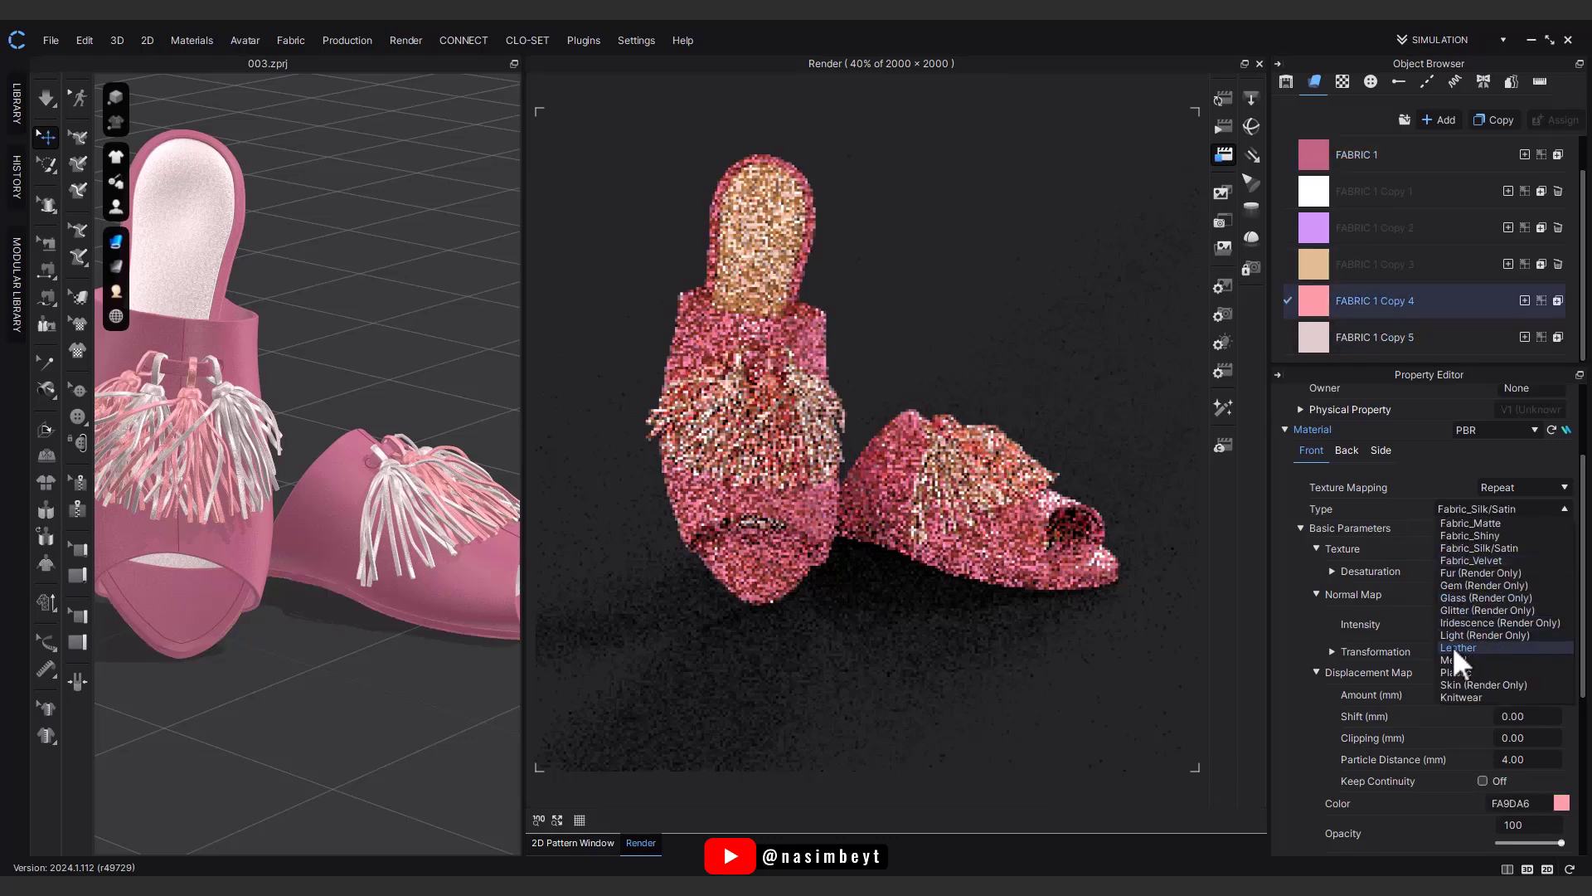
pyautogui.click(1458, 660)
pyautogui.click(1410, 336)
pyautogui.click(1476, 508)
pyautogui.click(1461, 659)
pyautogui.scroll(-3, 1425, 619)
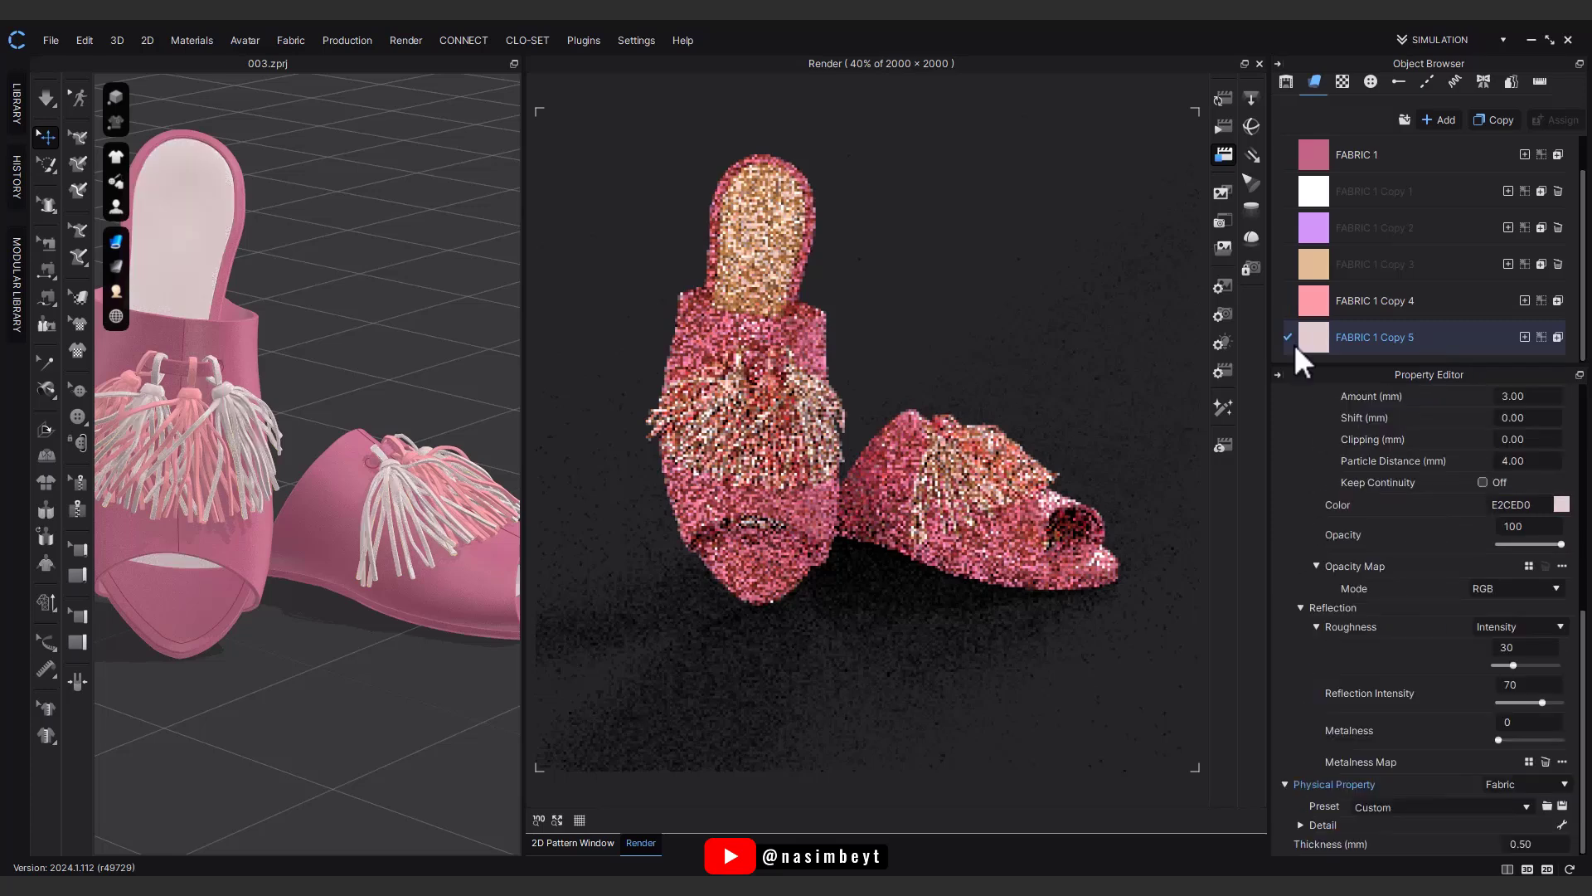
# Step: Render the sandals with the leather tassels and insoles, and stop the render
pyautogui.click(1224, 98)
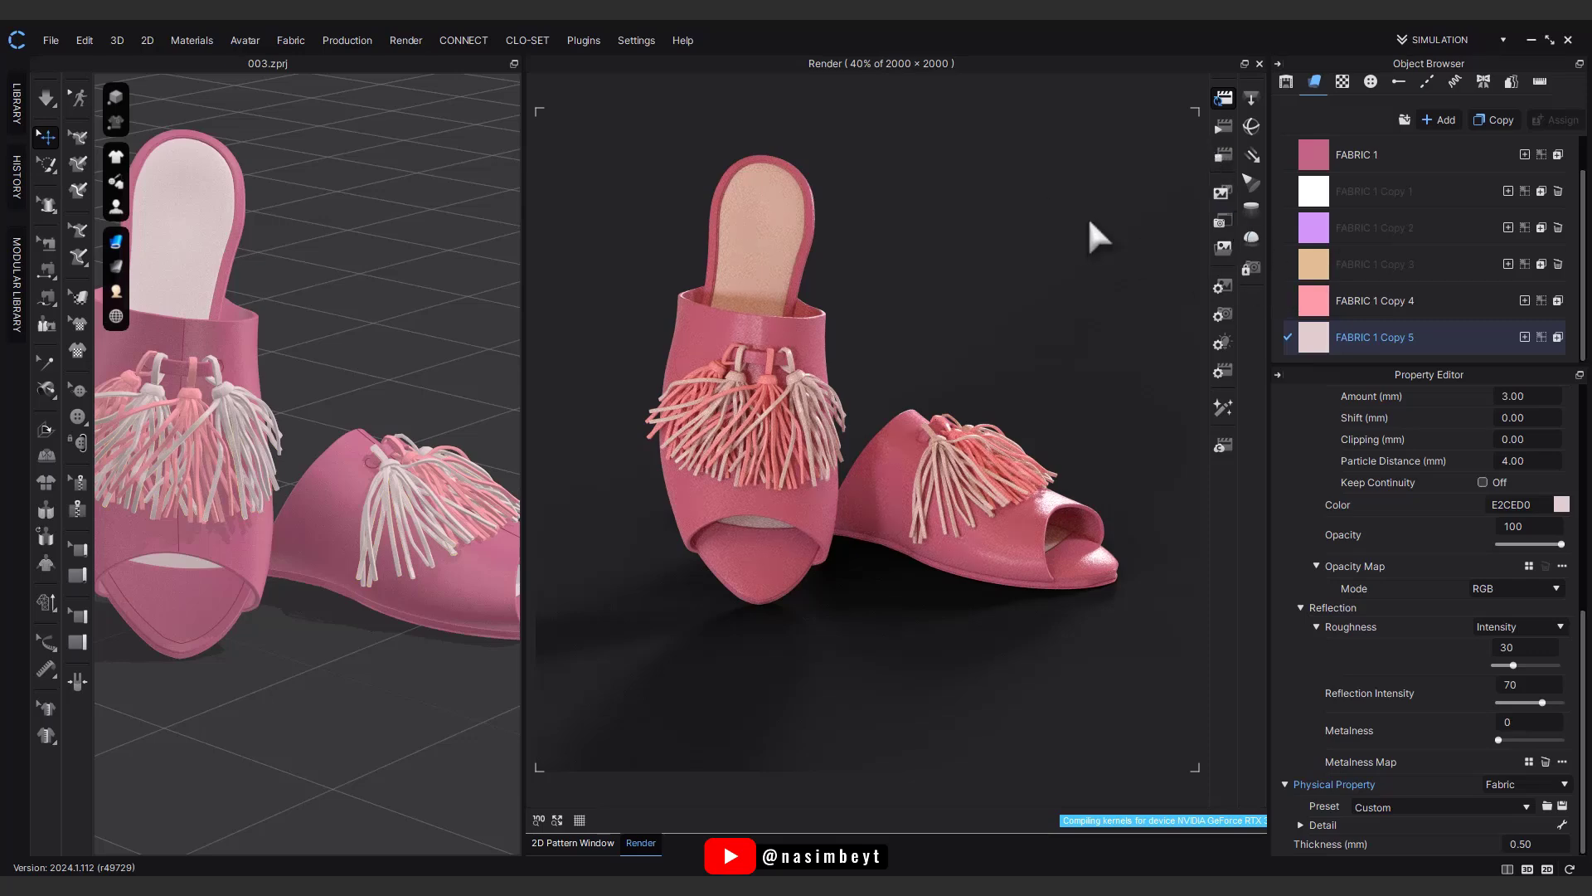
pyautogui.click(1226, 157)
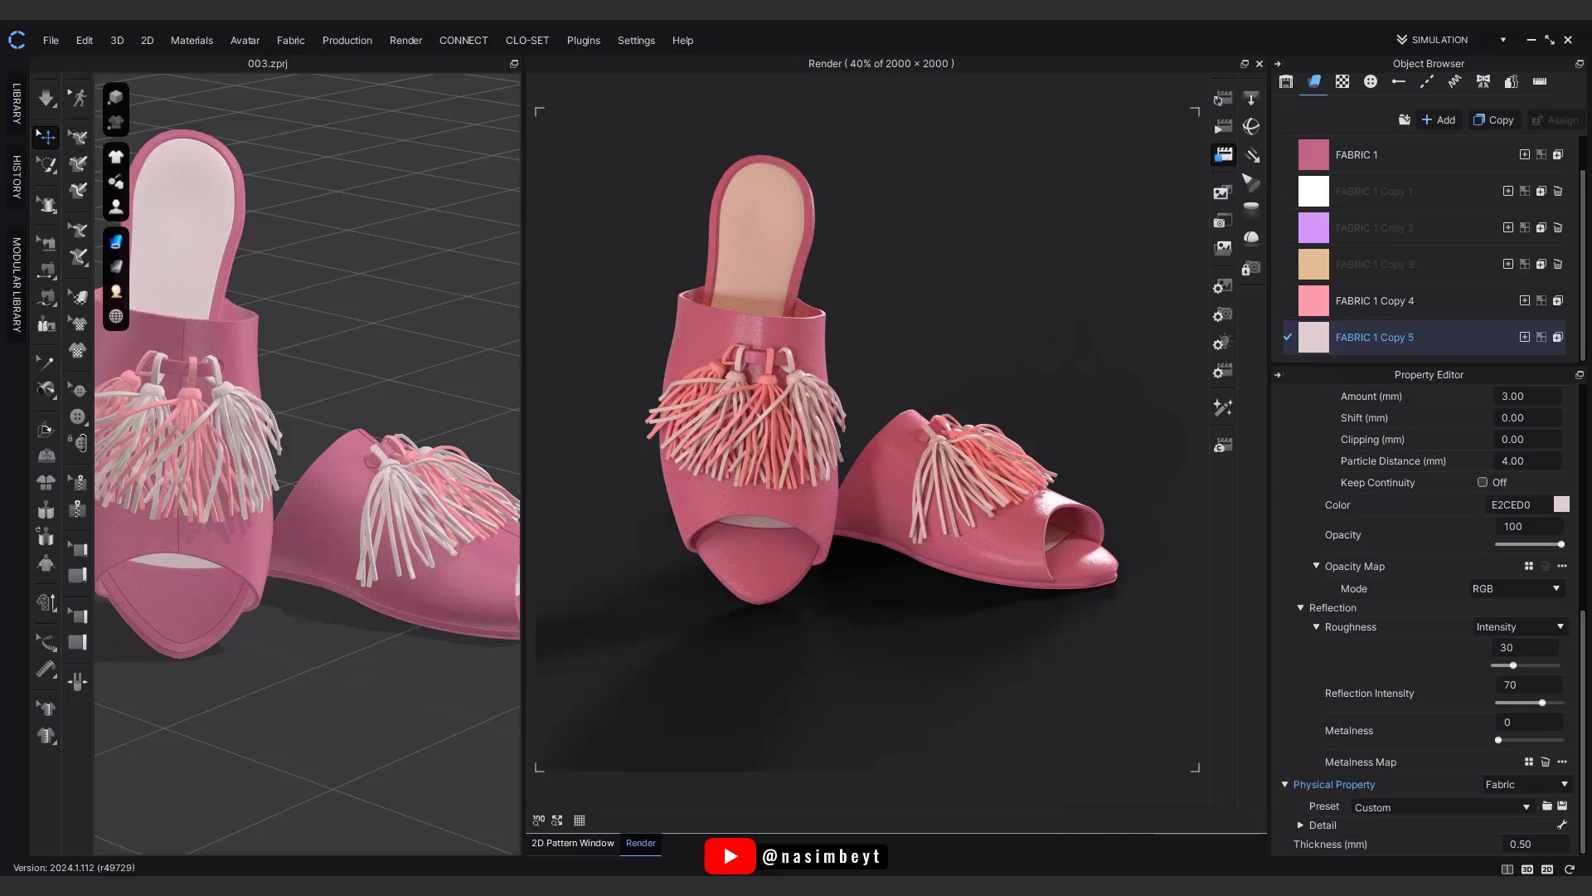